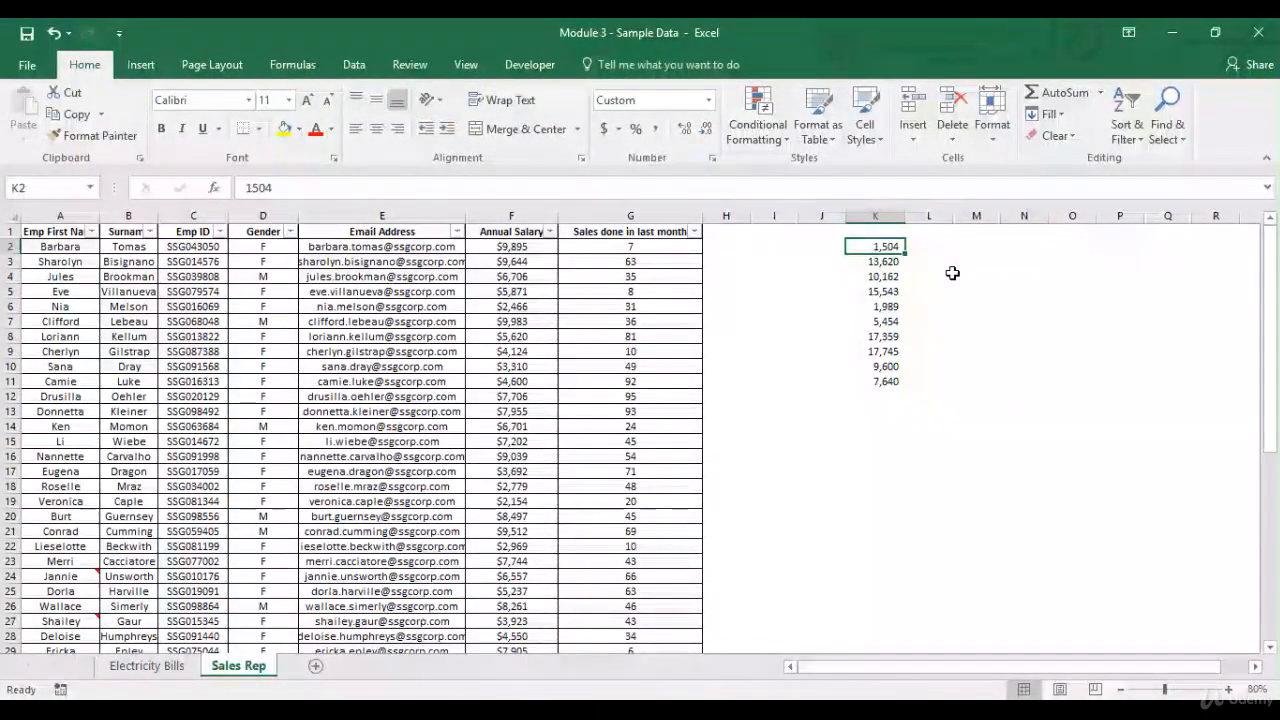
Fill cell K3, the second number in the K2:K11 list, with yellow
{"action": "key", "text": "ctrl+shift+Down"}
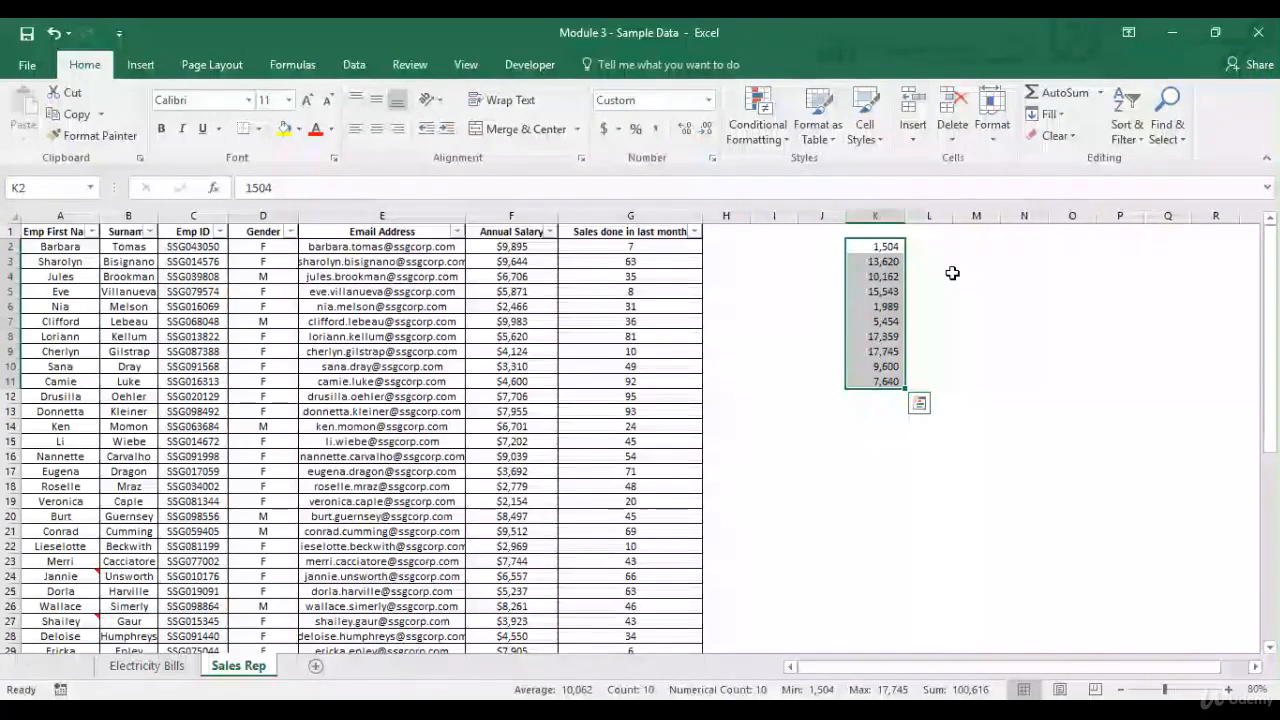
{"action": "left_click", "coordinate": [889, 246]}
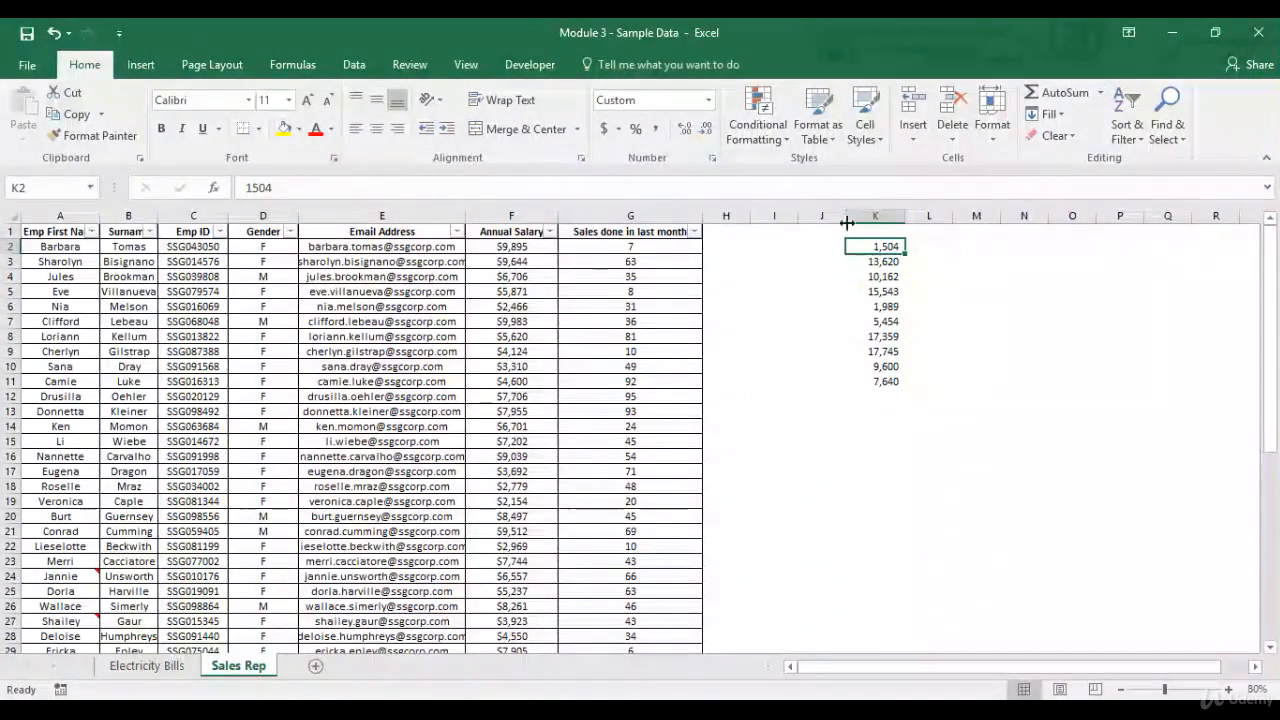
{"action": "left_click", "coordinate": [897, 261]}
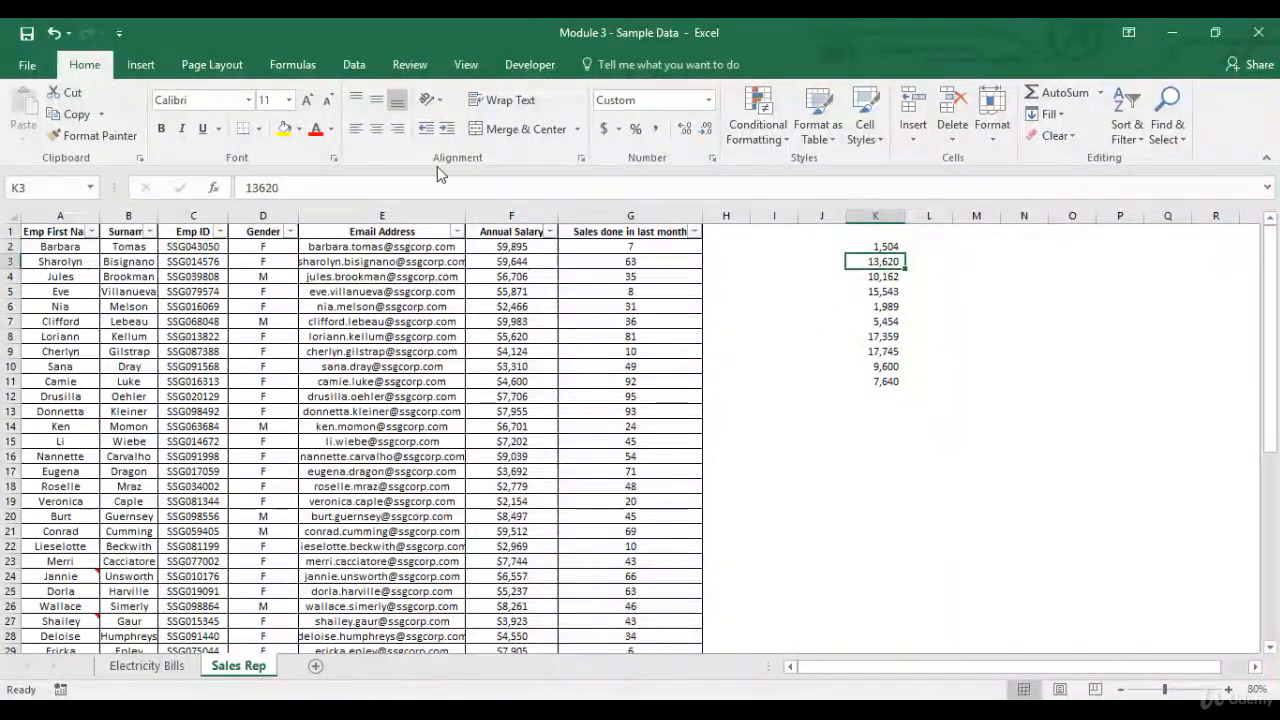
{"action": "left_click", "coordinate": [284, 128]}
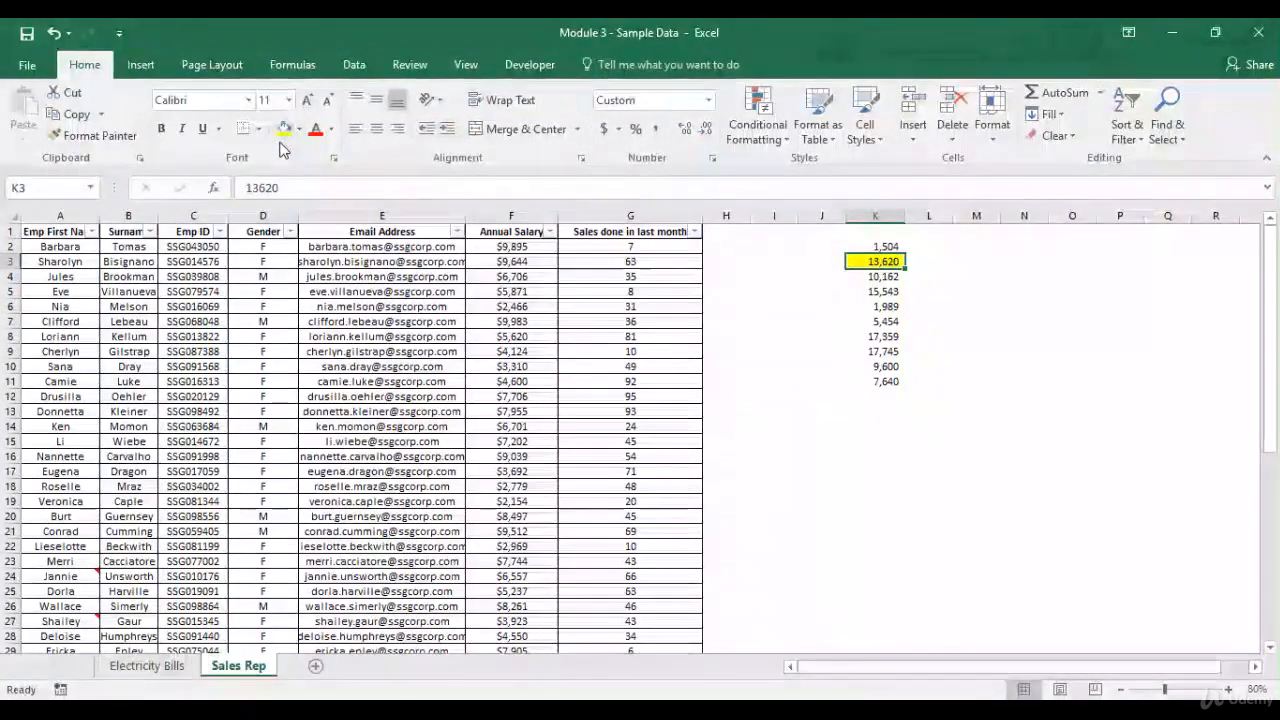
Copy the yellow formatting of K3 to cells K4, K5, K8, K9 and K10 with the Format Painter
{"action": "left_click", "coordinate": [130, 141]}
{"action": "left_click", "coordinate": [889, 277]}
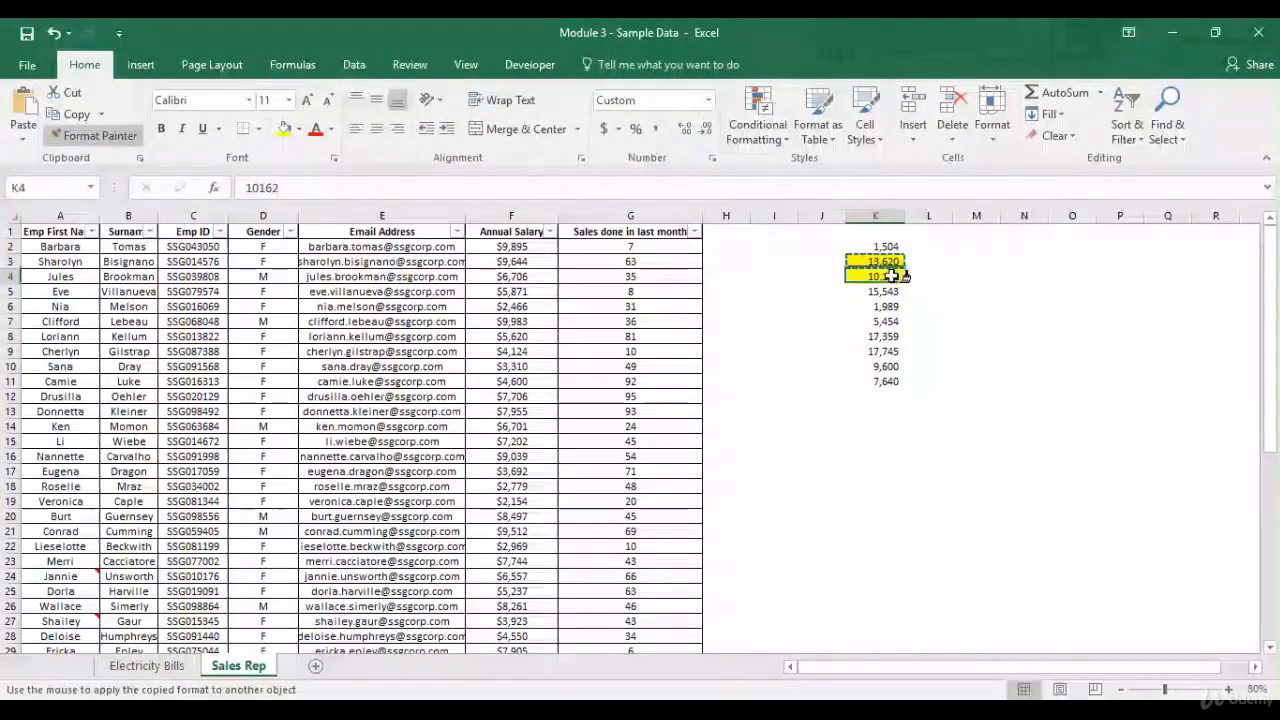
{"action": "left_click", "coordinate": [890, 290]}
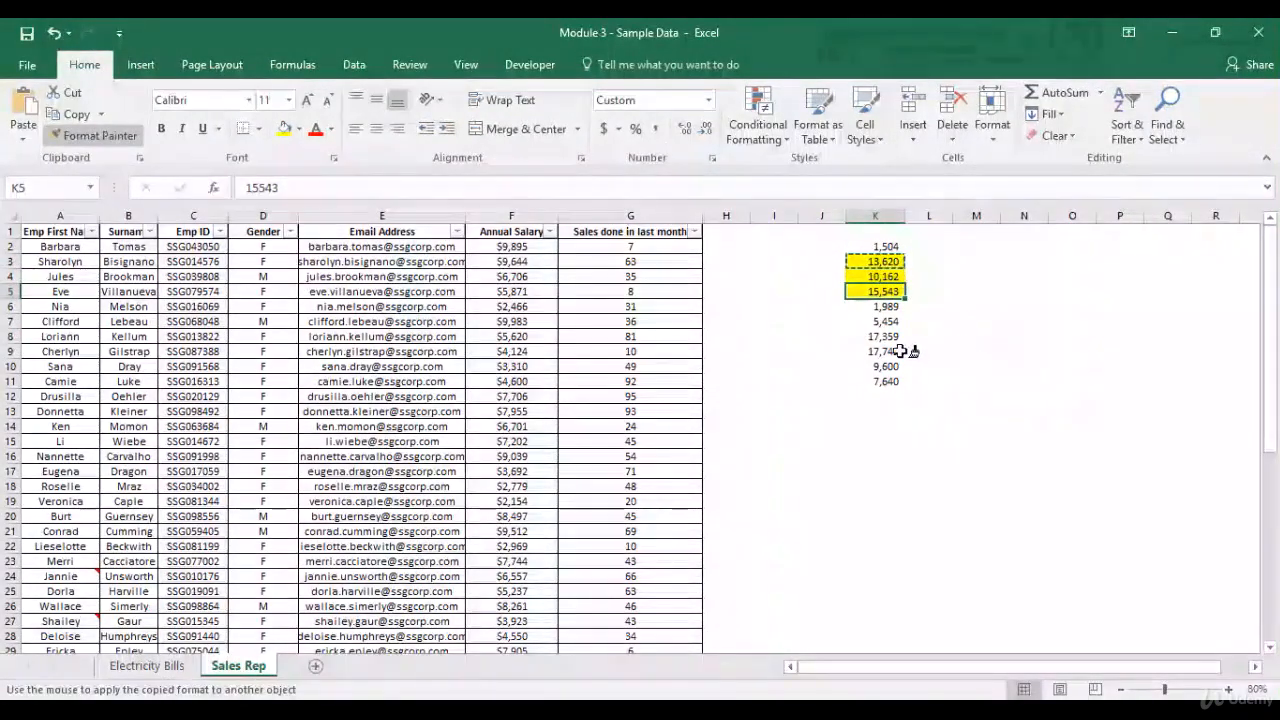
{"action": "left_click", "coordinate": [889, 336]}
{"action": "left_click", "coordinate": [893, 350]}
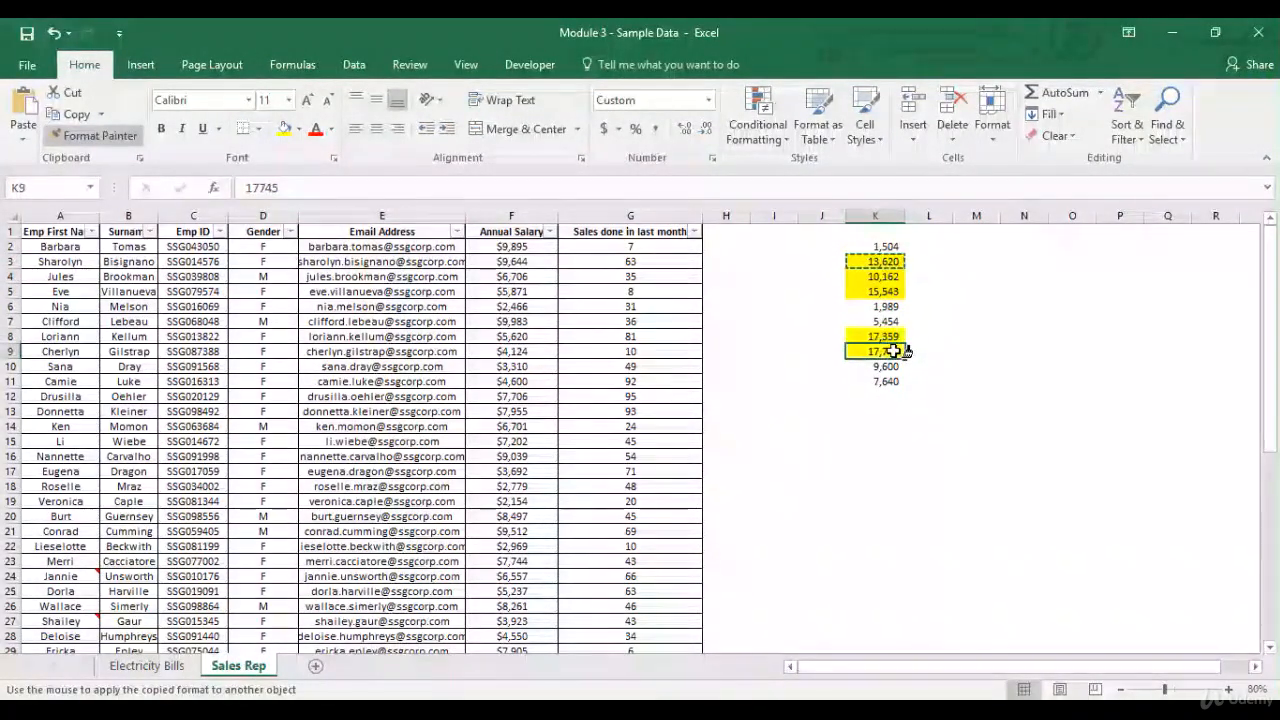
{"action": "left_click", "coordinate": [886, 366]}
{"action": "key", "text": "Escape"}
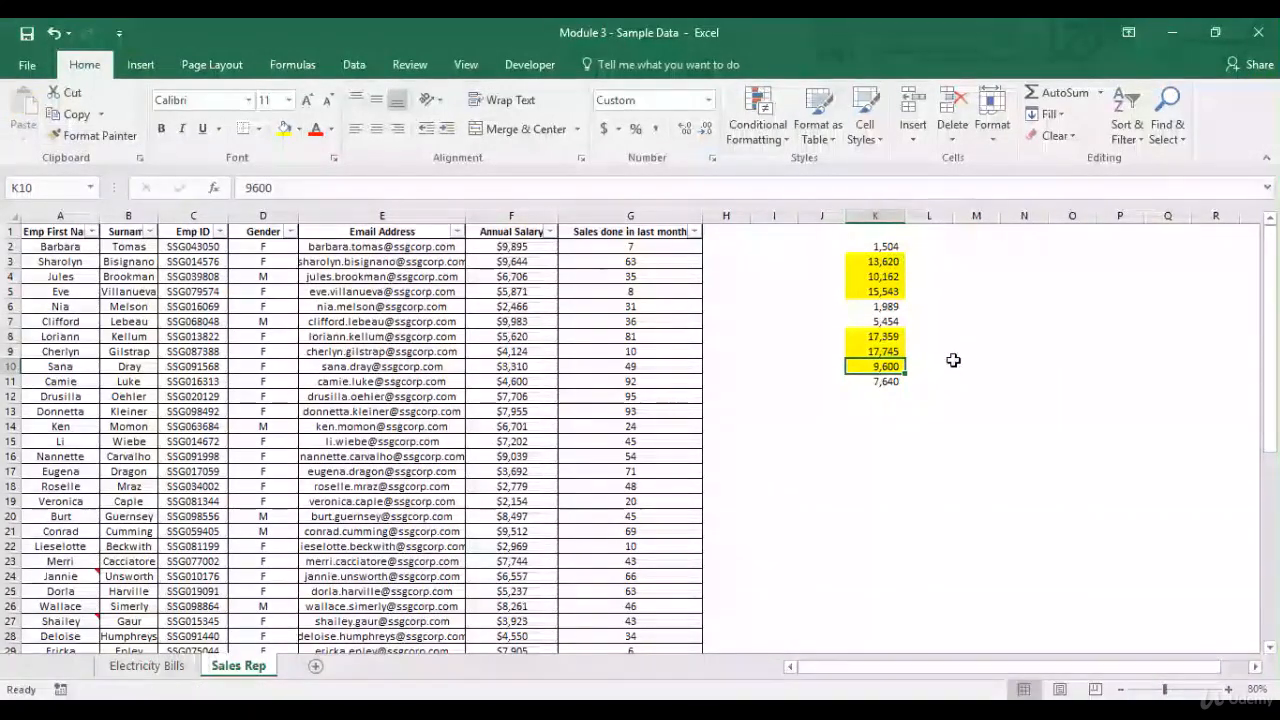
Start a Greater Than conditional formatting rule on the Annual Salary values F2:F51 with a threshold of $9000
{"action": "mouse_move", "coordinate": [887, 247]}
{"action": "left_mouse_down"}
{"action": "mouse_move", "coordinate": [894, 396]}
{"action": "mouse_move", "coordinate": [893, 383]}
{"action": "left_mouse_up"}
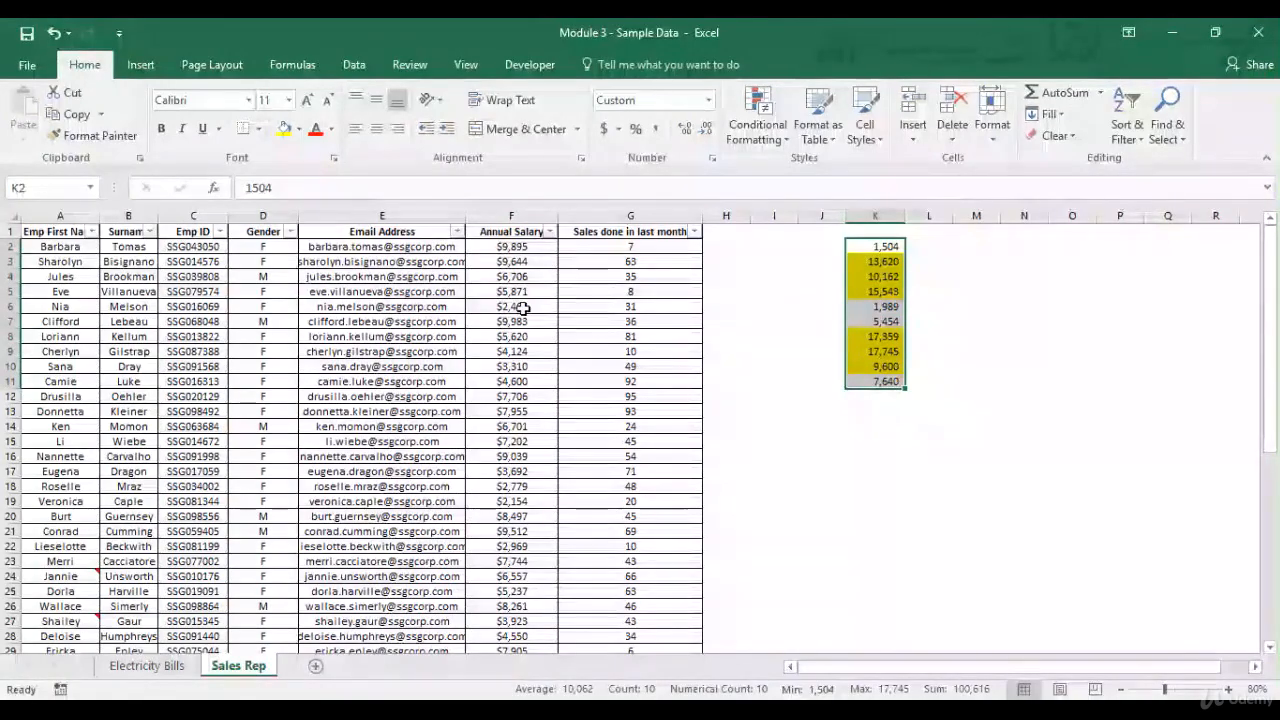
{"action": "left_click", "coordinate": [543, 251]}
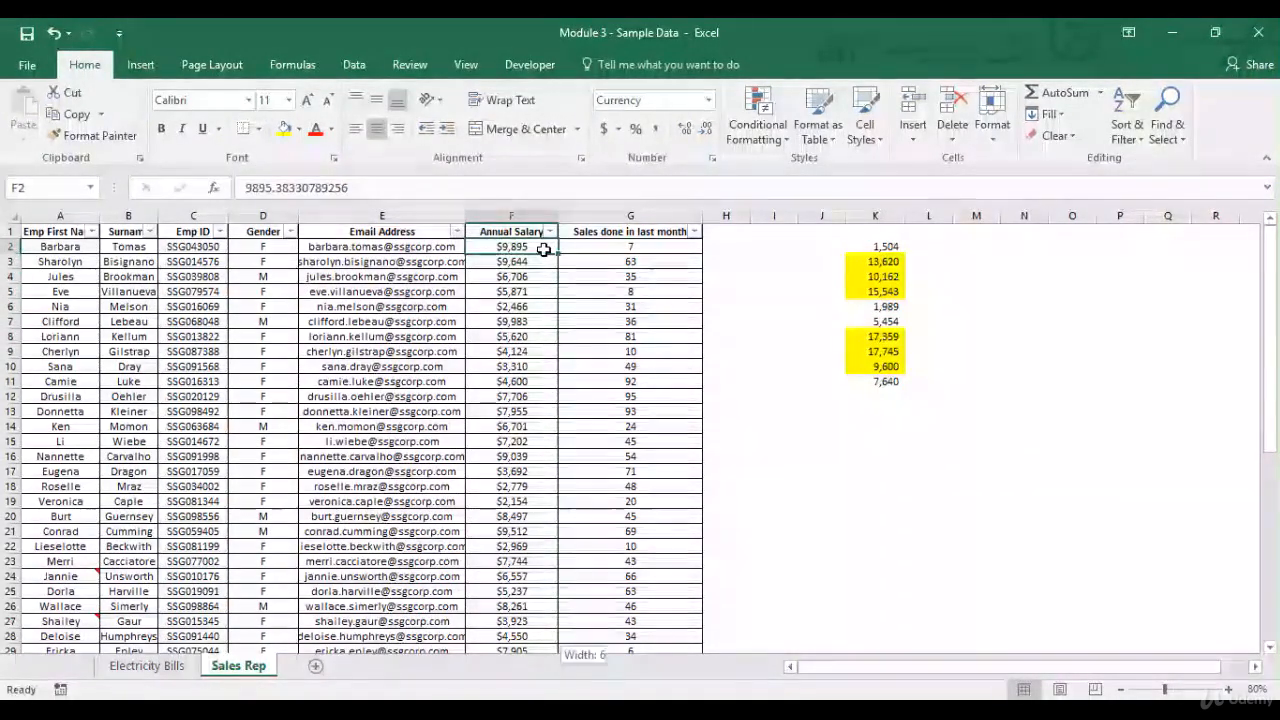
{"action": "key", "text": "ctrl+shift+Down"}
{"action": "key", "text": "ctrl+shift+Up"}
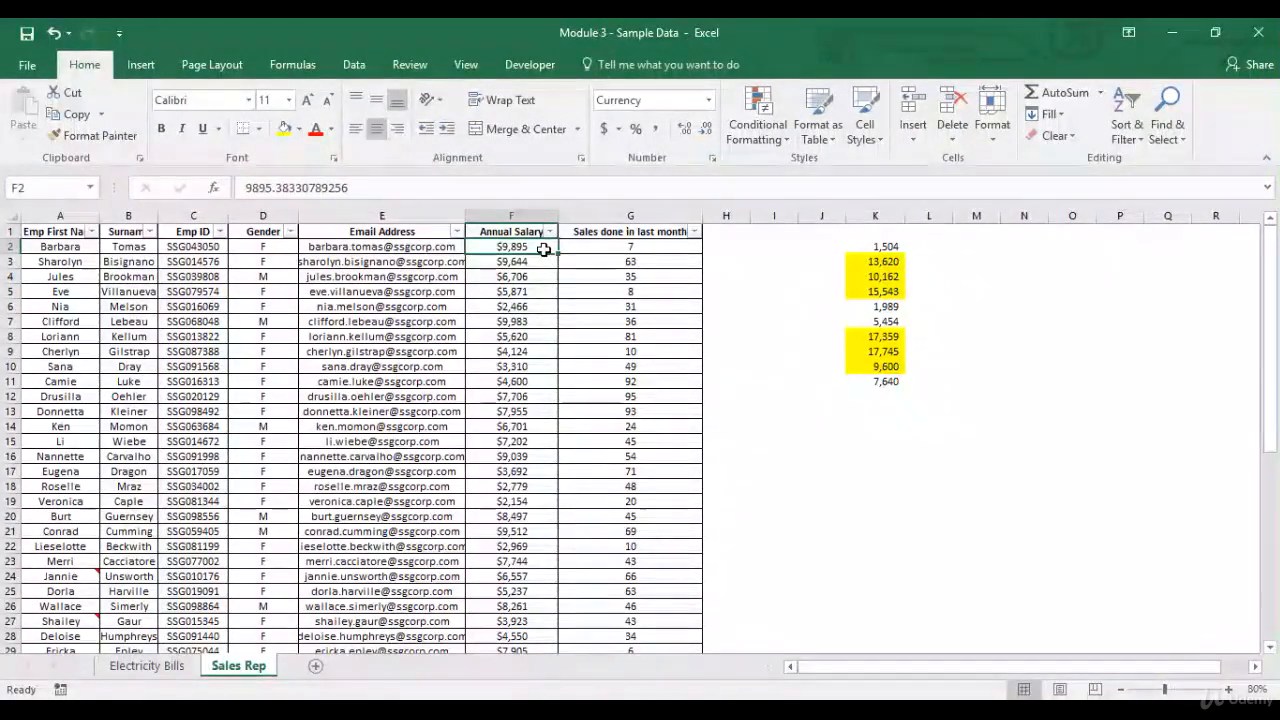
{"action": "key", "text": "ctrl+shift+Down"}
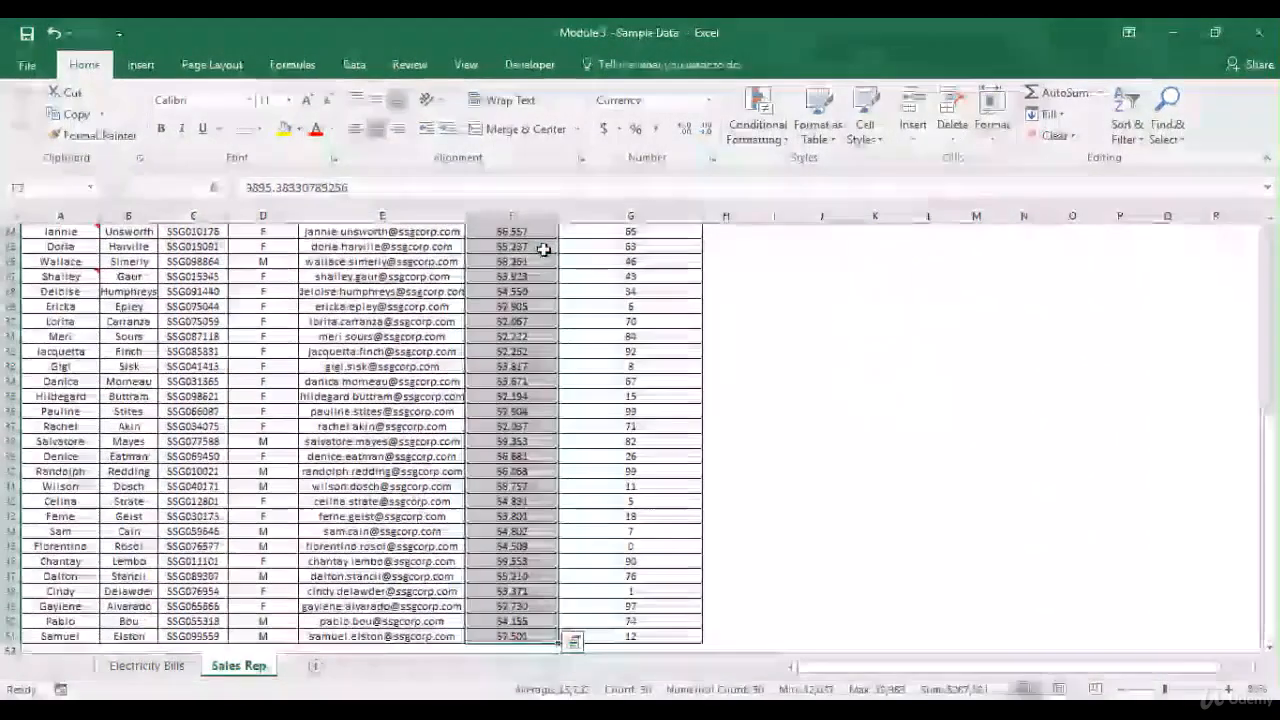
{"action": "left_click", "coordinate": [771, 139]}
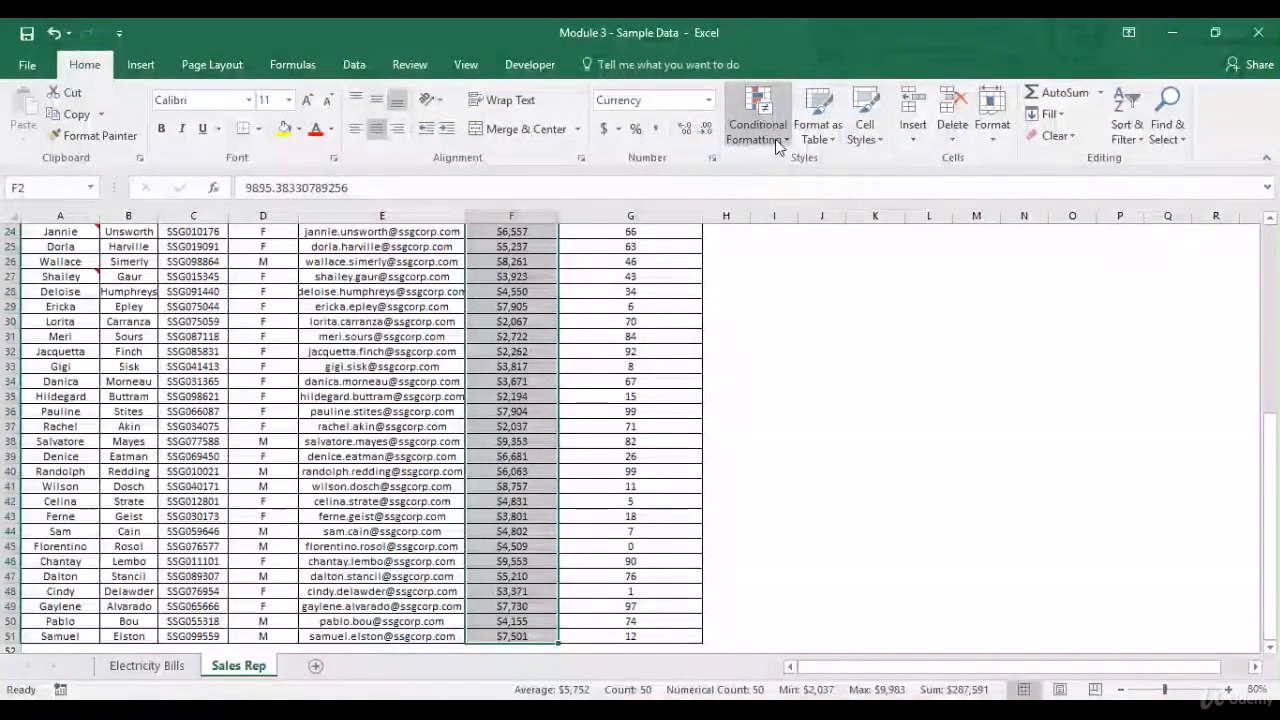
{"action": "mouse_move", "coordinate": [780, 172]}
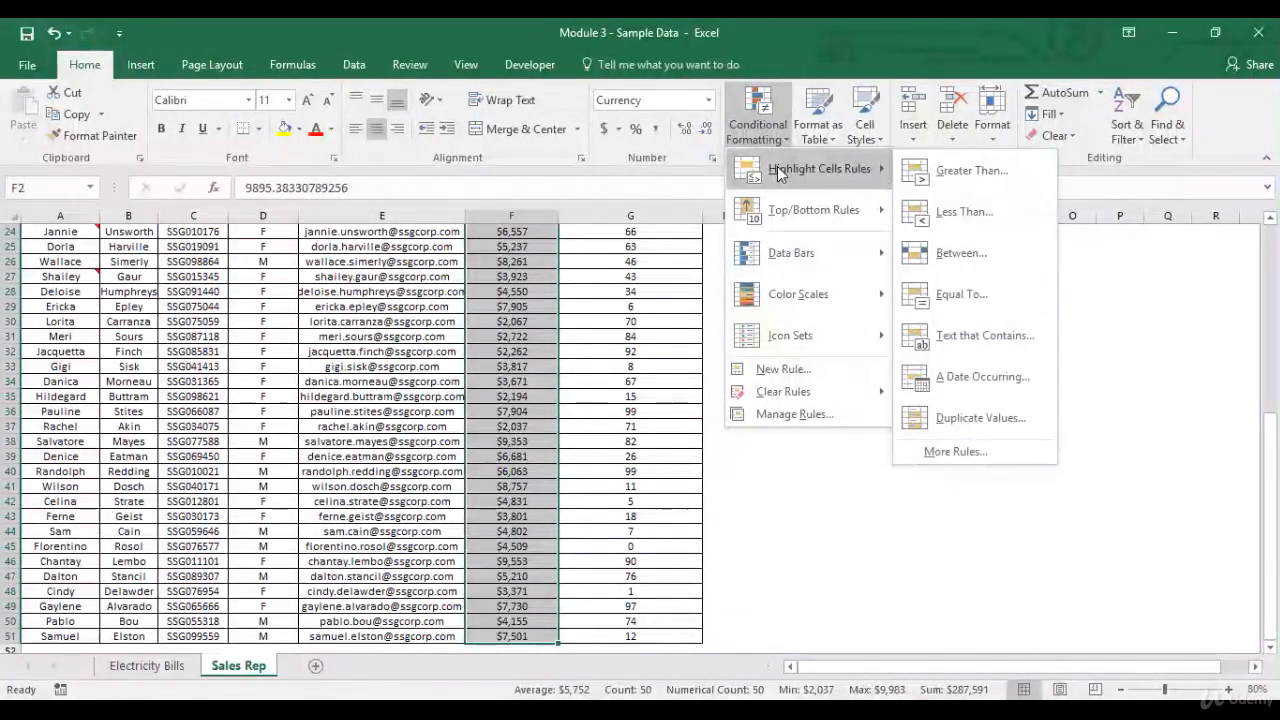
{"action": "left_click", "coordinate": [946, 179]}
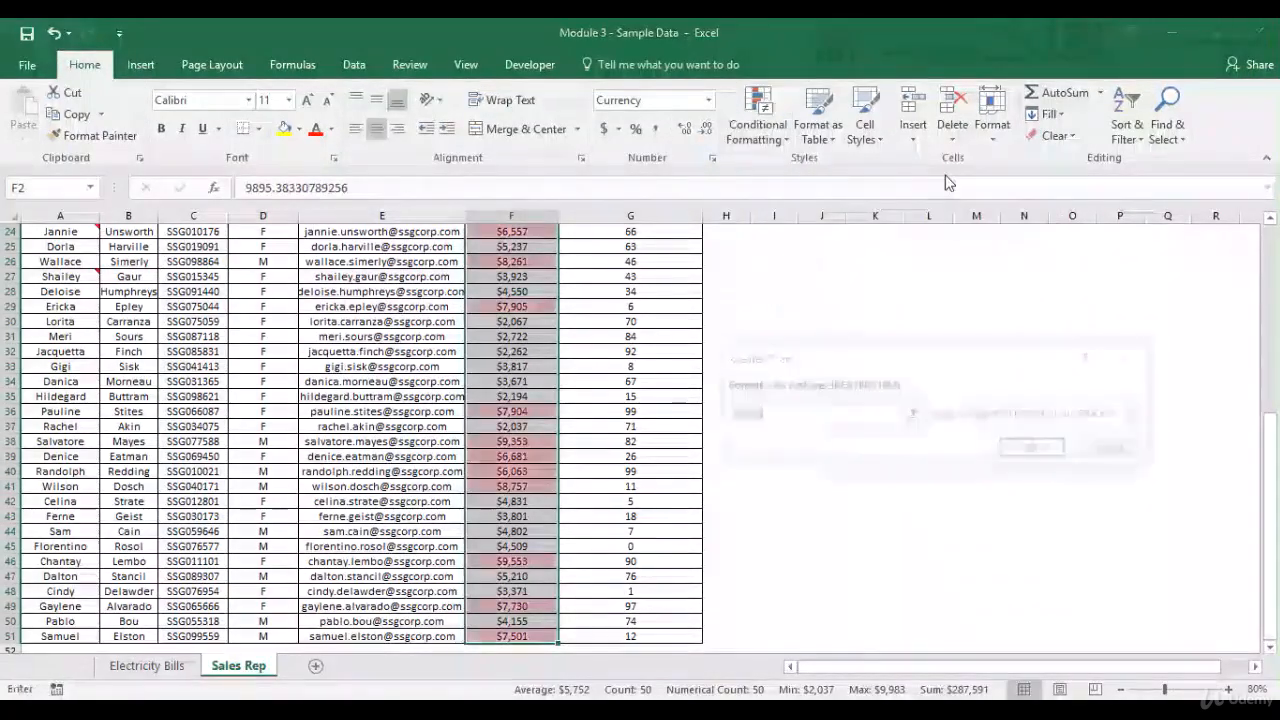
{"action": "left_click", "coordinate": [794, 416]}
{"action": "key", "text": "BackSpace"}
{"action": "key", "text": "BackSpace"}
{"action": "key", "text": "BackSpace"}
{"action": "type", "text": "9000"}
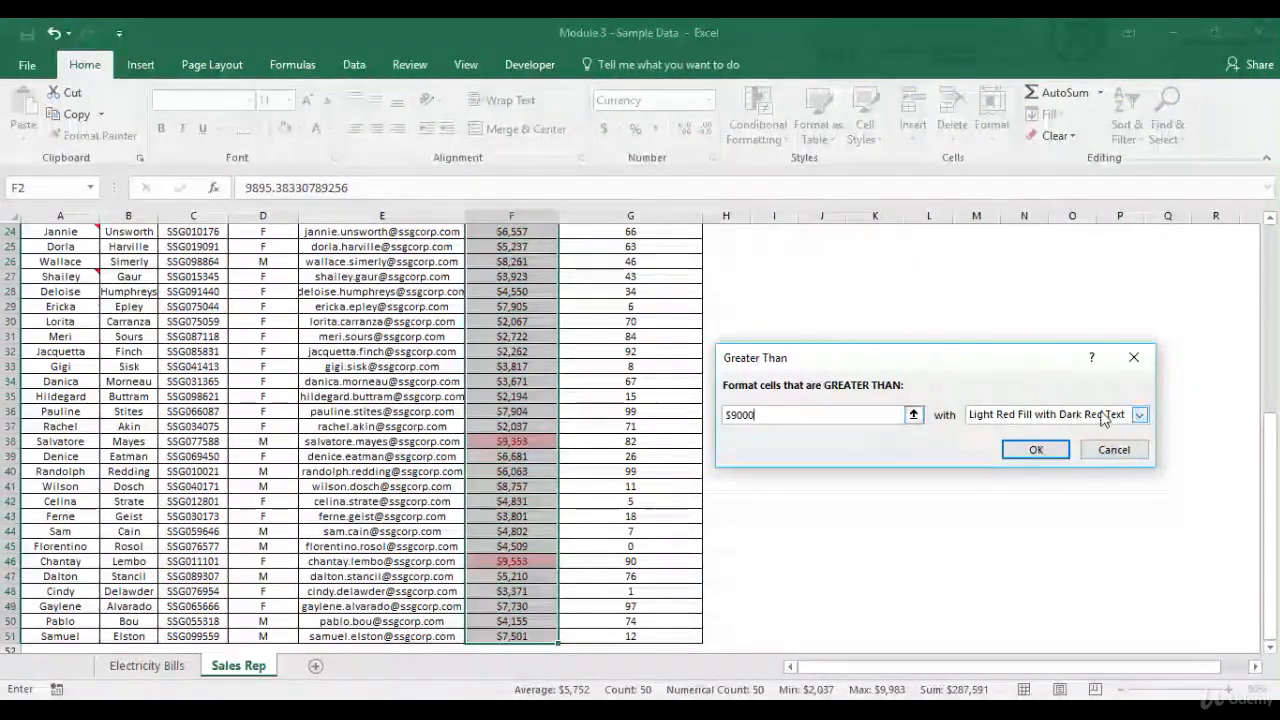
Give the Greater Than rule a custom format with a yellow fill and apply it to the salaries
{"action": "left_click", "coordinate": [1141, 417]}
{"action": "left_click", "coordinate": [1141, 417]}
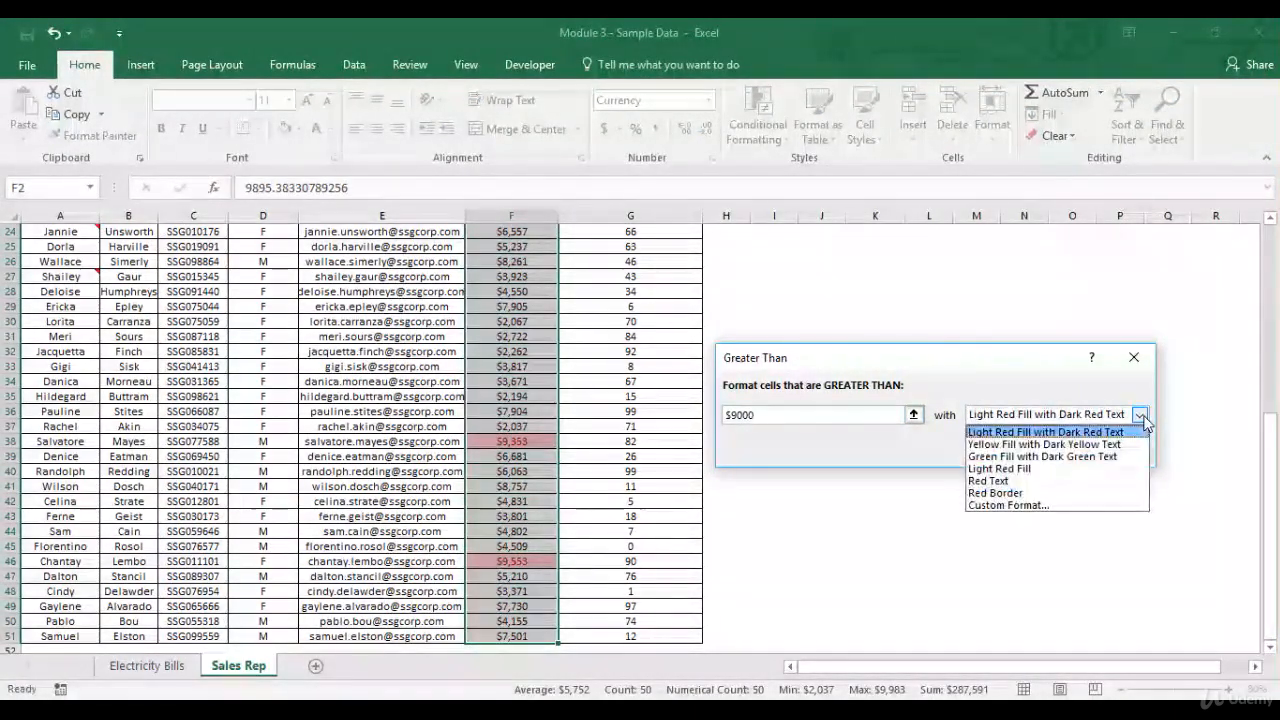
{"action": "left_click", "coordinate": [1053, 506]}
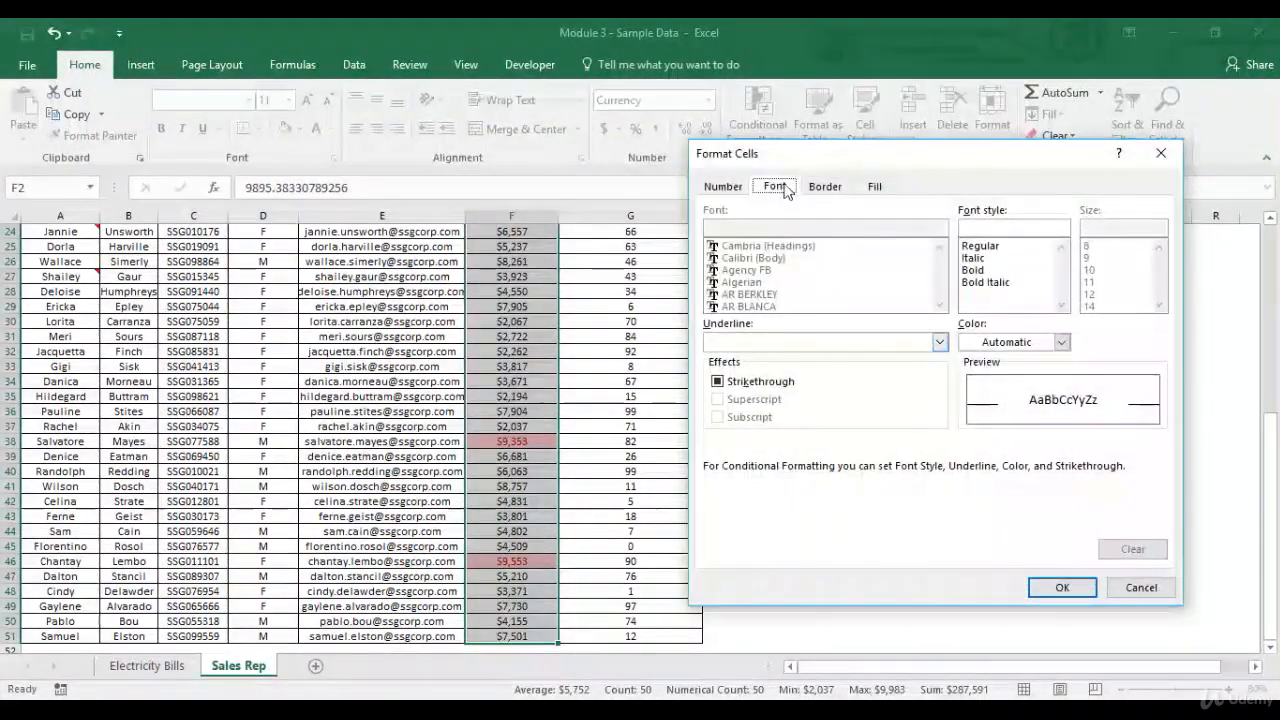
{"action": "left_click", "coordinate": [877, 187]}
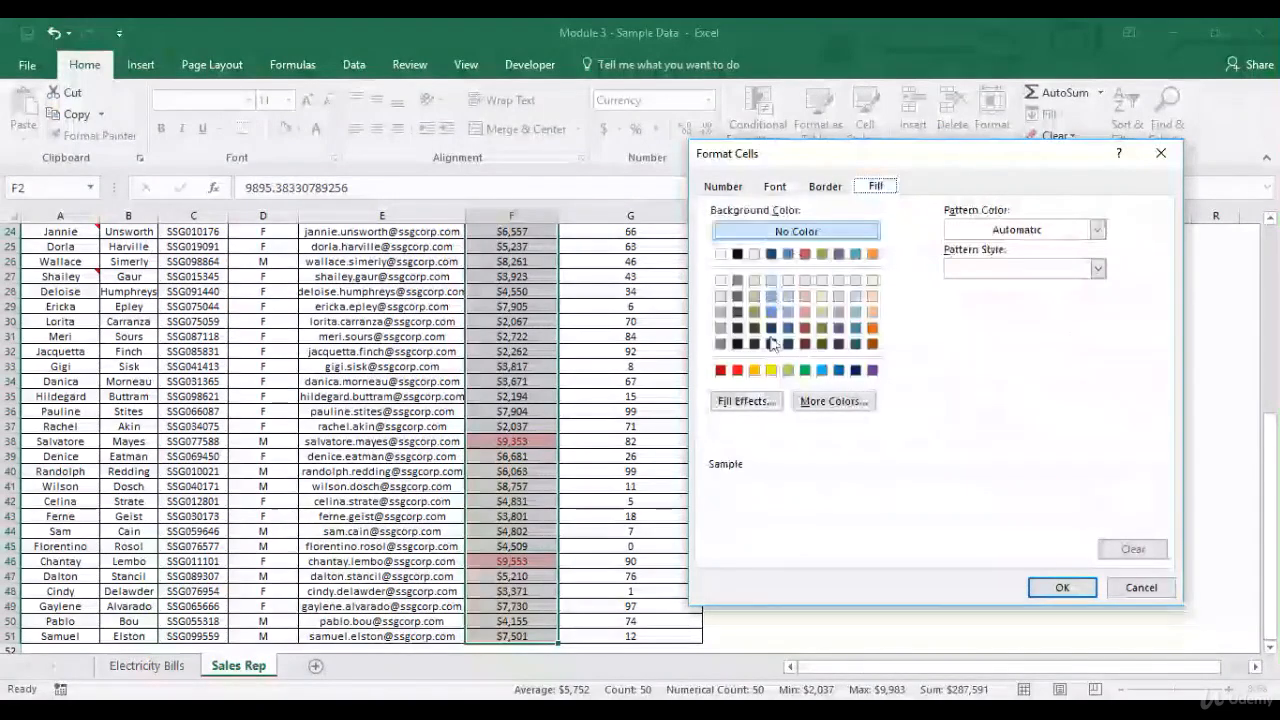
{"action": "left_click", "coordinate": [771, 370]}
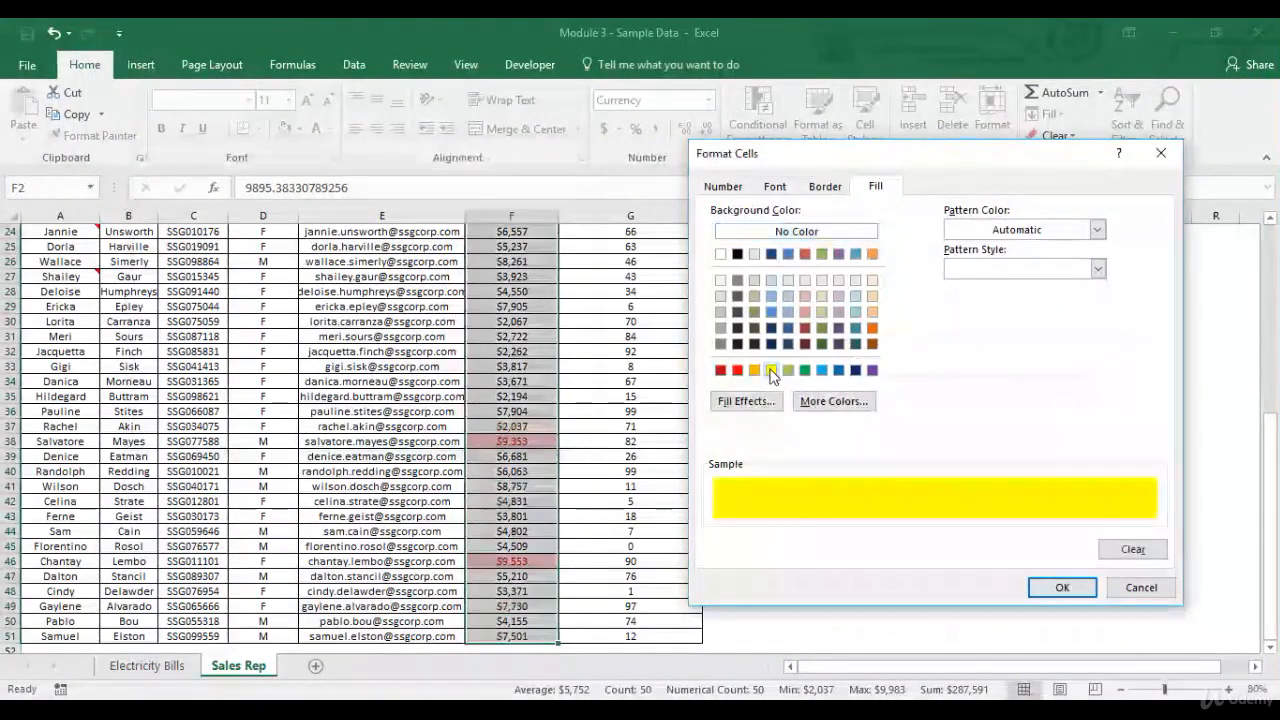
{"action": "left_click", "coordinate": [1062, 587]}
{"action": "left_click", "coordinate": [1036, 450]}
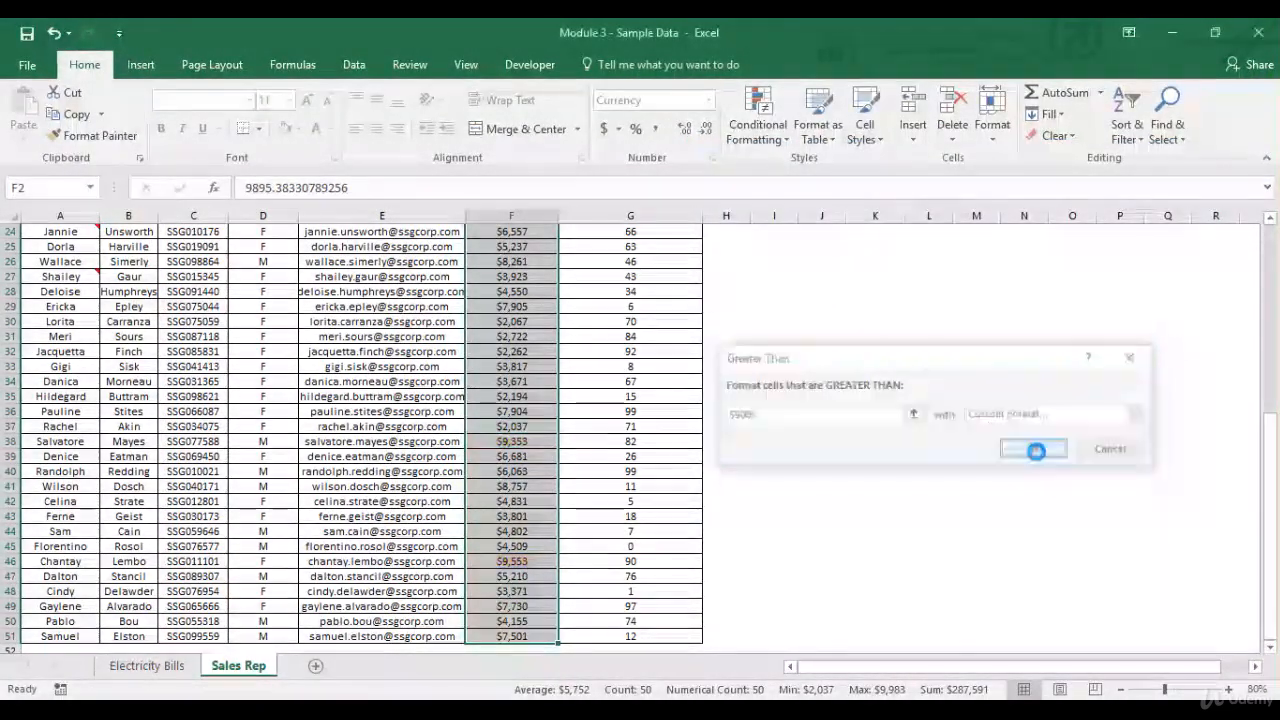
Examine the highlighting down the whole Annual Salary column and return to its header
{"action": "scroll", "coordinate": [538, 405], "scroll_direction": "up", "scroll_amount": 8}
{"action": "key", "text": "Down"}
{"action": "key", "text": "Down"}
{"action": "key", "text": "Down"}
{"action": "key", "text": "Down"}
{"action": "key", "text": "Down"}
{"action": "key", "text": "Down"}
{"action": "key", "text": "Down"}
{"action": "key", "text": "Down"}
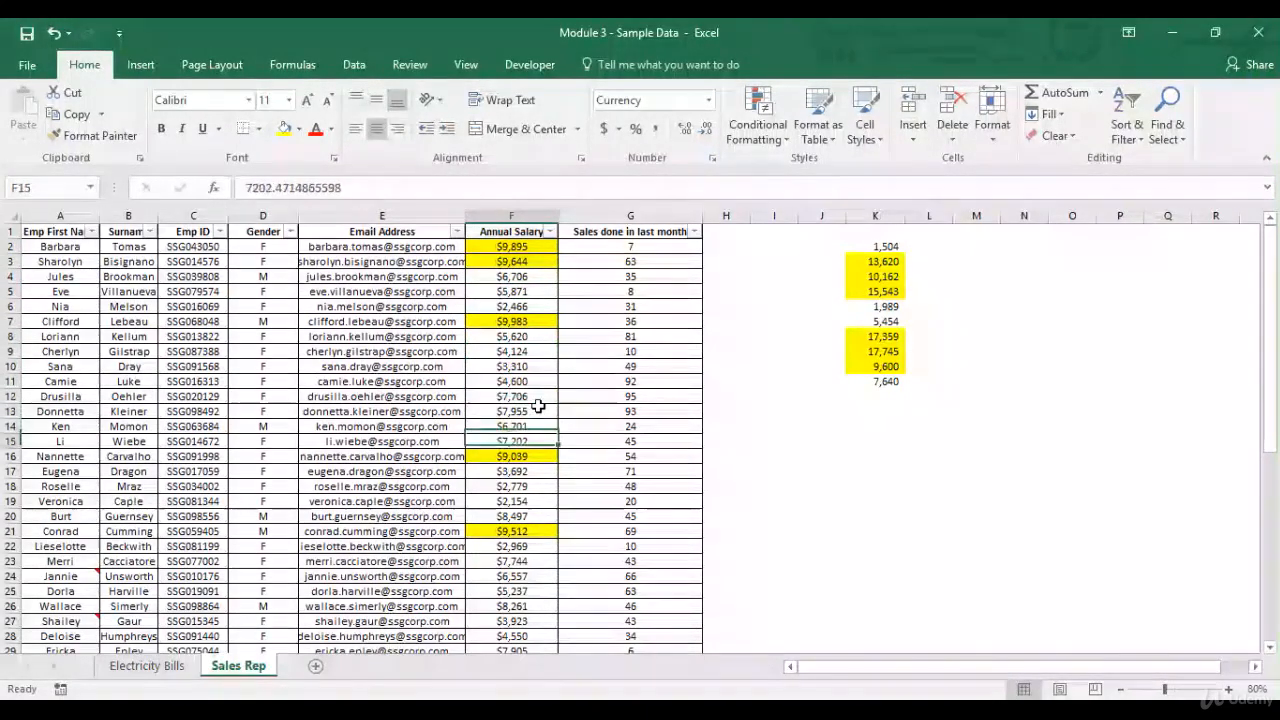
{"action": "key", "text": "Down"}
{"action": "key", "text": "Down"}
{"action": "key", "text": "Down"}
{"action": "key", "text": "Down"}
{"action": "key", "text": "Down"}
{"action": "key", "text": "Down"}
{"action": "key", "text": "Down"}
{"action": "key", "text": "Down"}
{"action": "key", "text": "Down"}
{"action": "key", "text": "Down"}
{"action": "key", "text": "Down"}
{"action": "key", "text": "Down"}
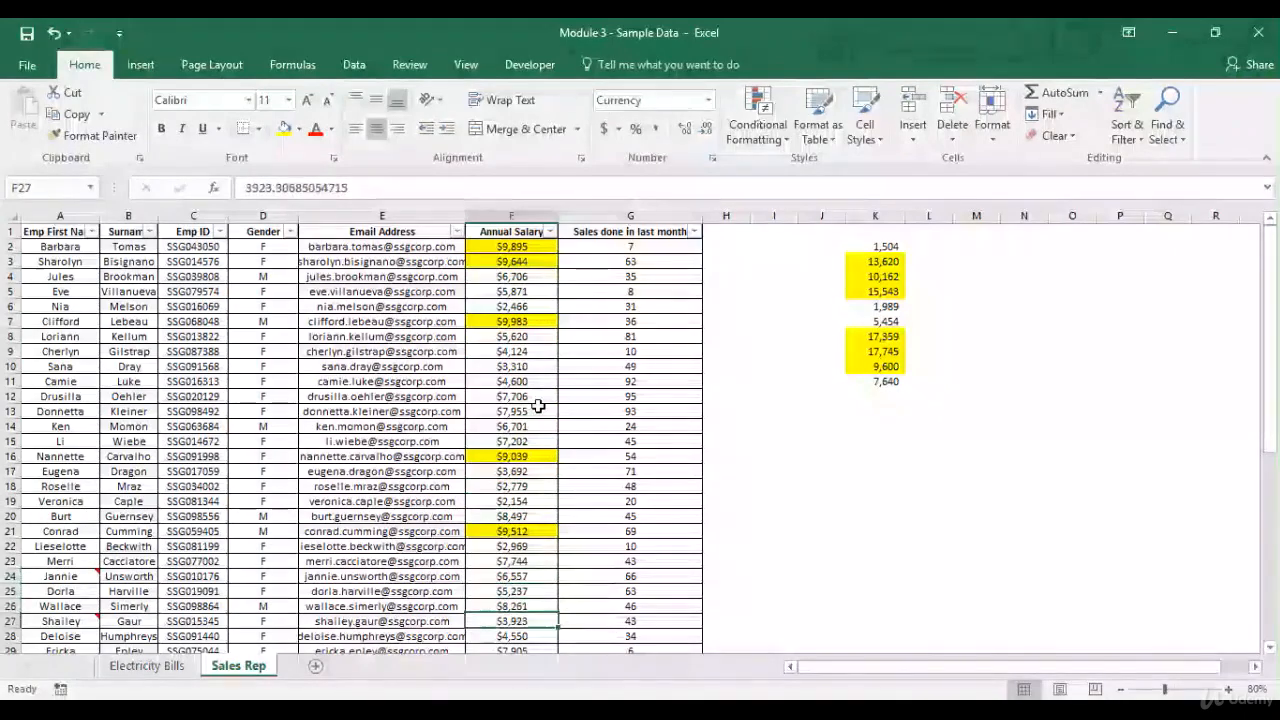
{"action": "key", "text": "Down"}
{"action": "key", "text": "Down"}
{"action": "key", "text": "Down"}
{"action": "key", "text": "Down"}
{"action": "key", "text": "Down"}
{"action": "key", "text": "Down"}
{"action": "key", "text": "Down"}
{"action": "key", "text": "Down"}
{"action": "key", "text": "Down"}
{"action": "key", "text": "Down"}
{"action": "key", "text": "Down"}
{"action": "key", "text": "Down"}
{"action": "key", "text": "Down"}
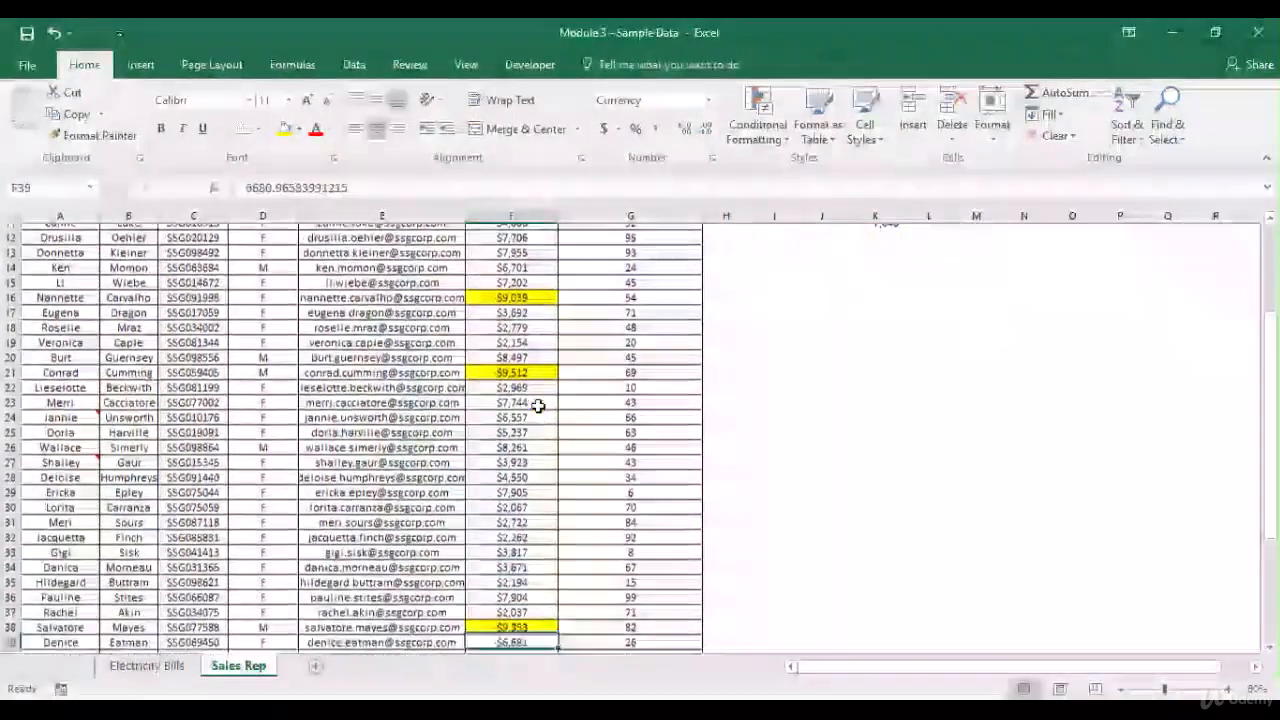
{"action": "key", "text": "Down"}
{"action": "key", "text": "Down"}
{"action": "key", "text": "Down"}
{"action": "key", "text": "Down"}
{"action": "key", "text": "Down"}
{"action": "key", "text": "Down"}
{"action": "key", "text": "Down"}
{"action": "key", "text": "Down"}
{"action": "key", "text": "Down"}
{"action": "key", "text": "Down"}
{"action": "key", "text": "Down"}
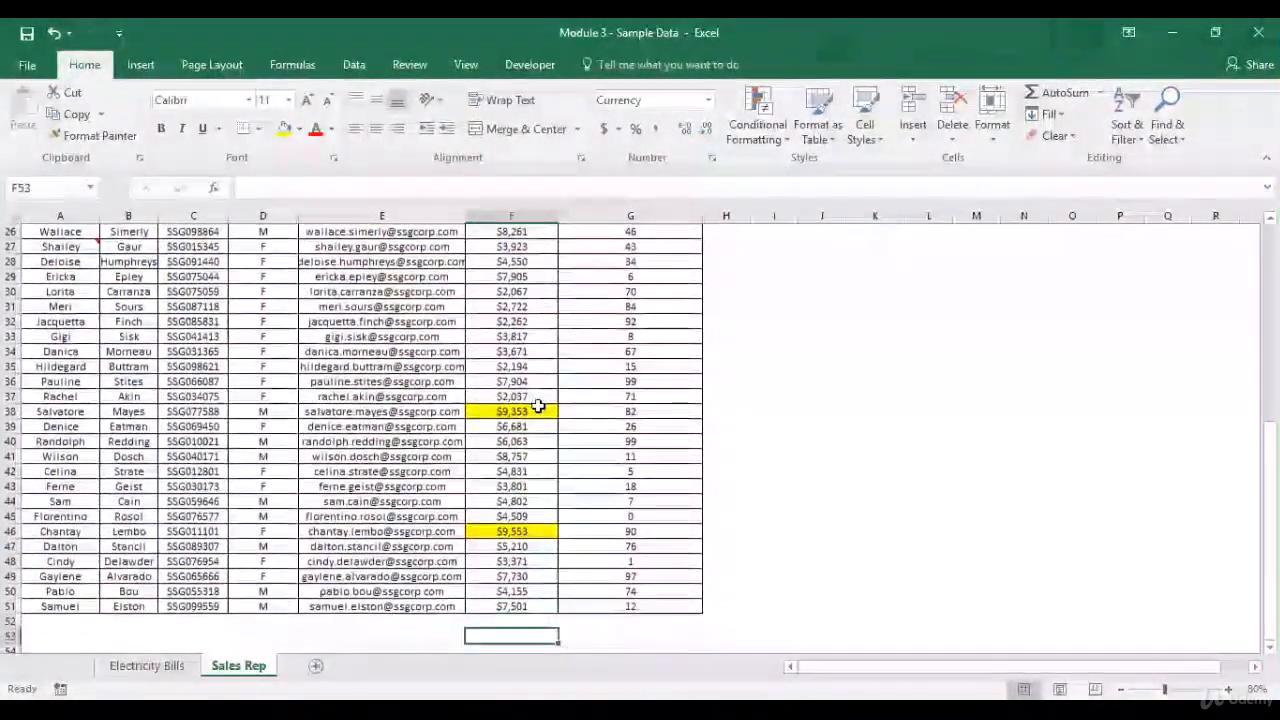
{"action": "key", "text": "Up"}
{"action": "key", "text": "Up"}
{"action": "key", "text": "Up"}
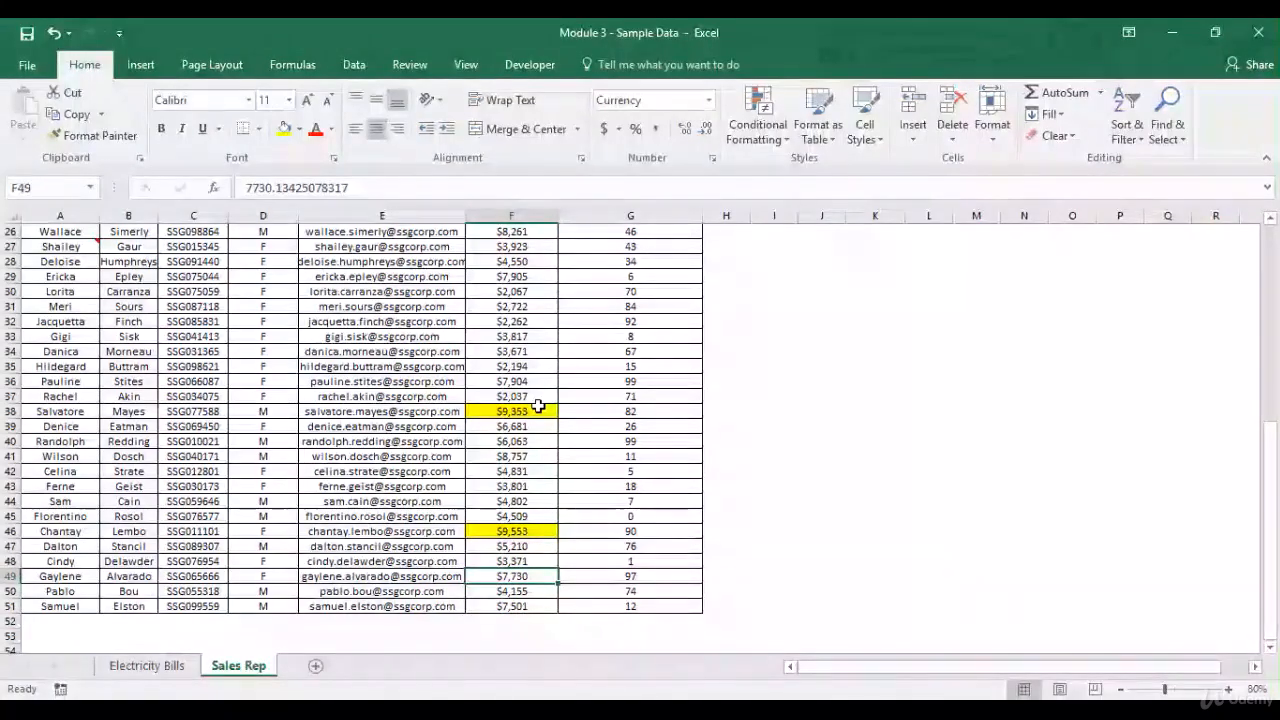
{"action": "key", "text": "ctrl+Up"}
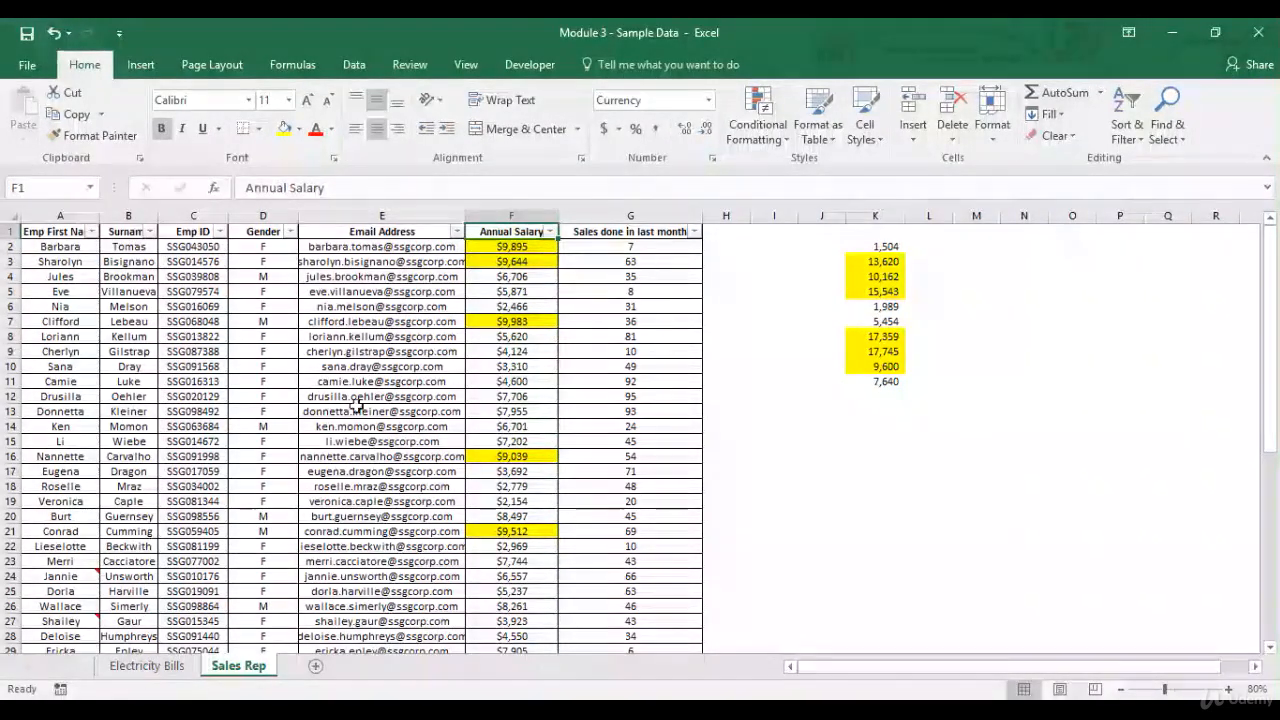
Open the Electricity Bills sheet and look over its months, the years 2012 to 2016 and the 2012 and 2013 bill amounts
{"action": "left_click", "coordinate": [150, 666]}
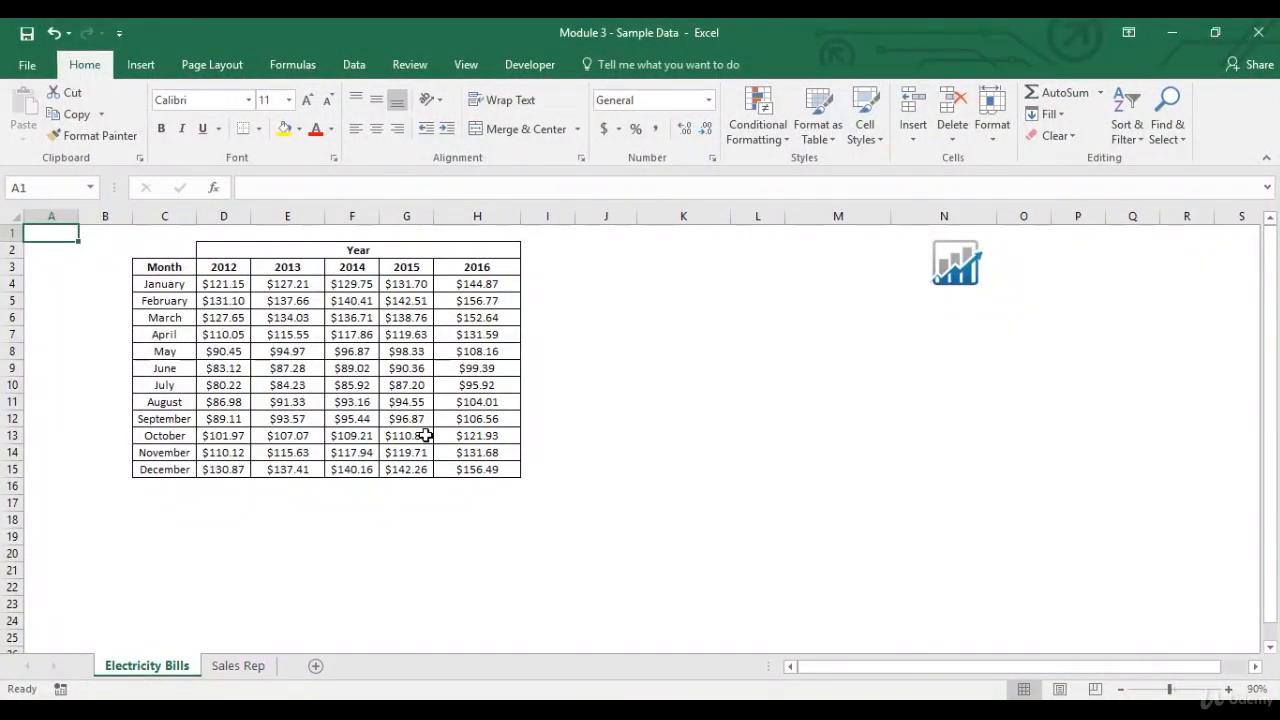
{"action": "left_click_drag", "start_coordinate": [170, 300], "coordinate": [183, 469]}
{"action": "left_click_drag", "start_coordinate": [232, 266], "coordinate": [460, 272]}
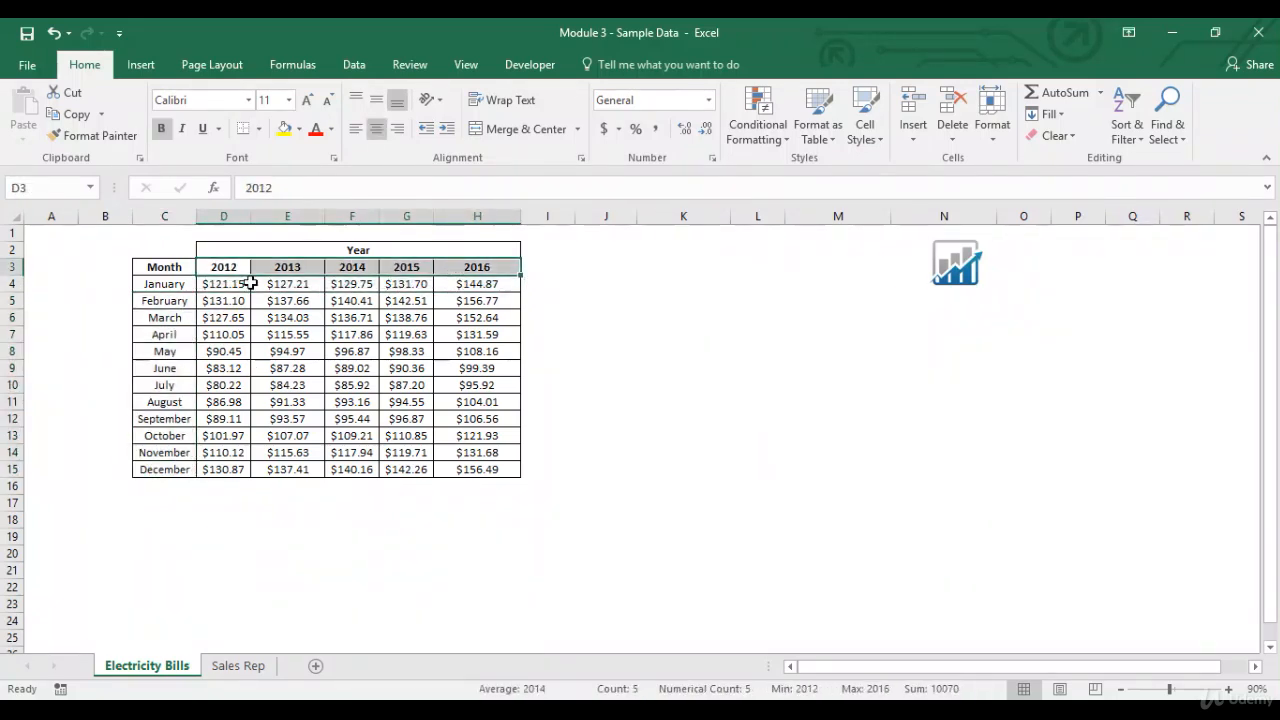
{"action": "left_click_drag", "start_coordinate": [238, 286], "coordinate": [238, 469]}
{"action": "left_click_drag", "start_coordinate": [288, 284], "coordinate": [320, 469]}
{"action": "left_click", "coordinate": [320, 469]}
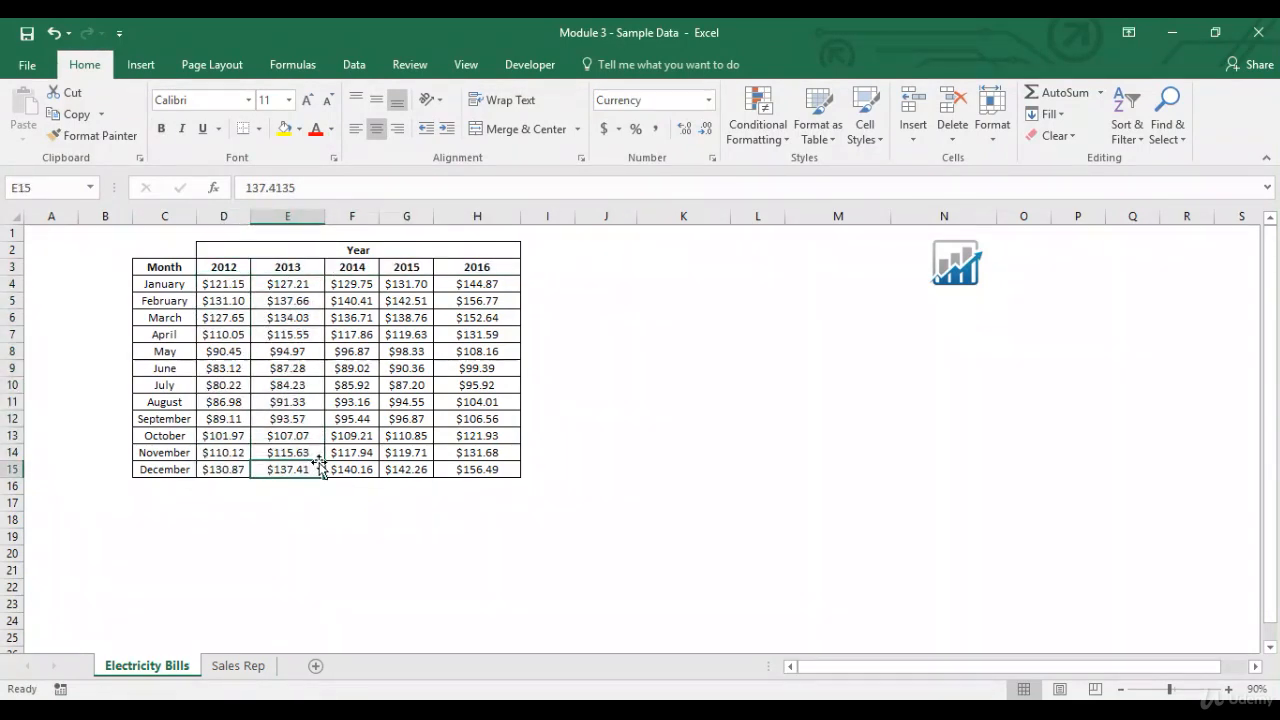
{"action": "left_click", "coordinate": [235, 270]}
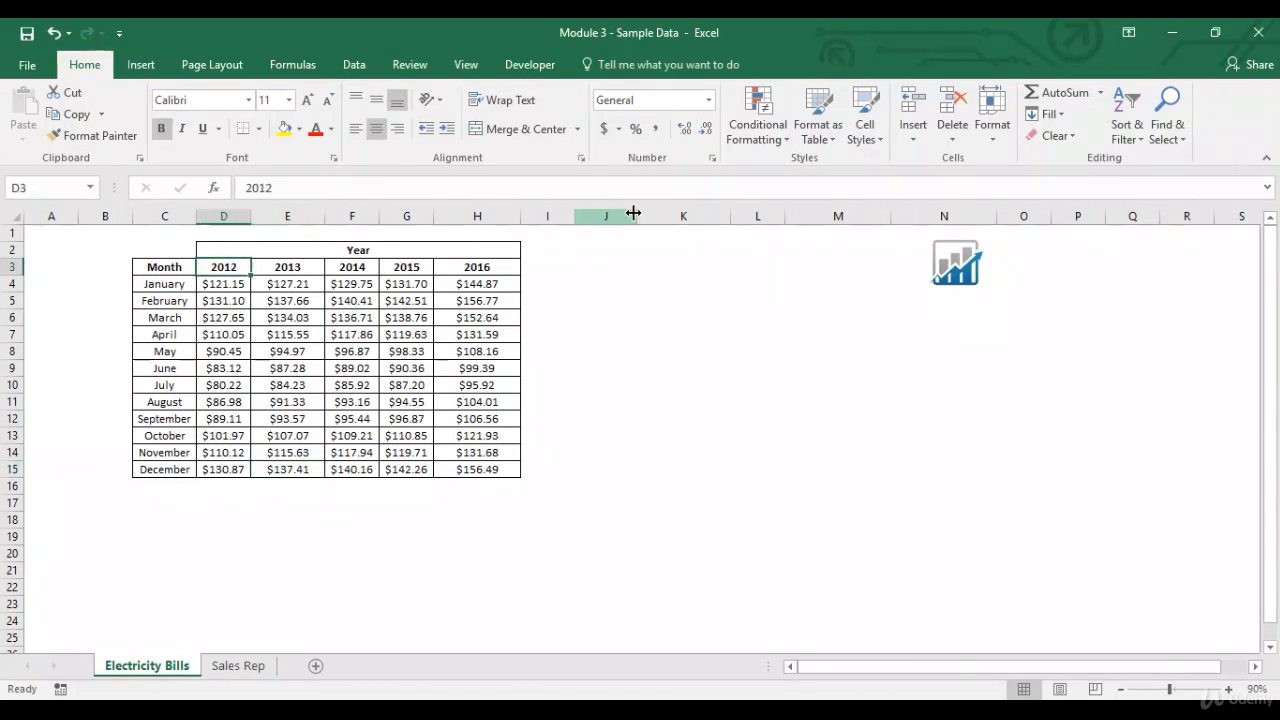
{"action": "left_click", "coordinate": [768, 145]}
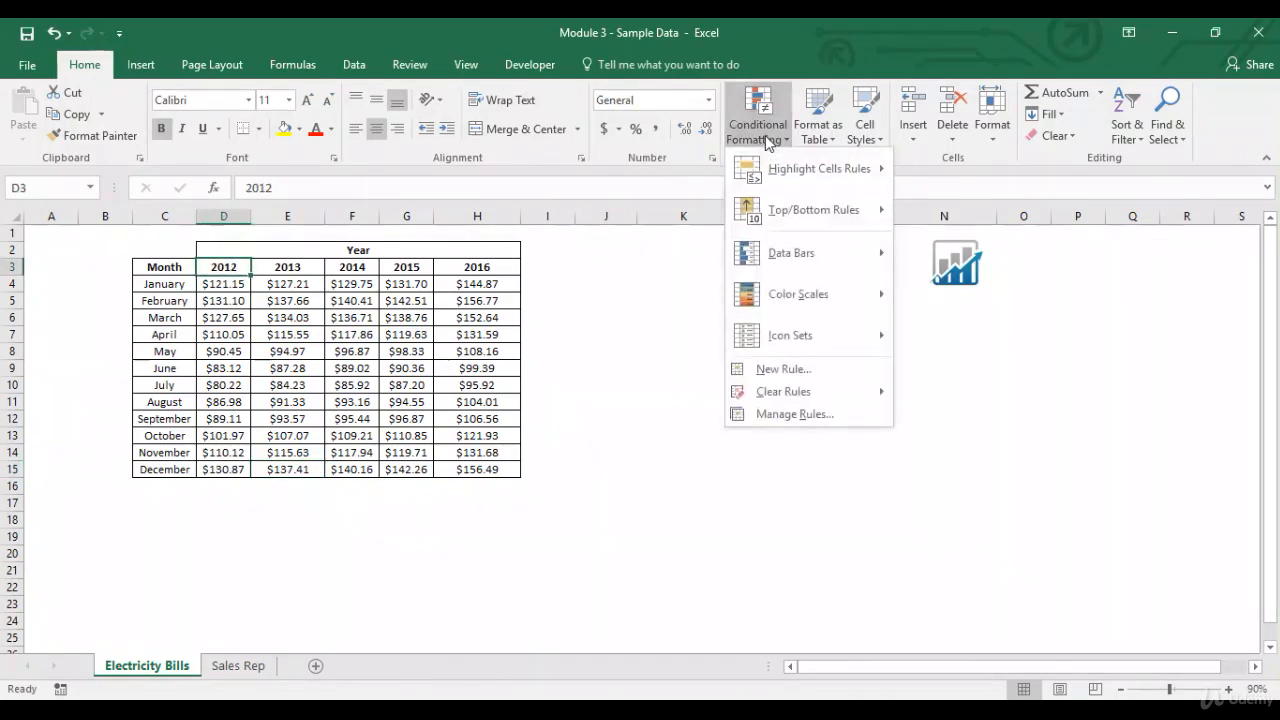
{"action": "mouse_move", "coordinate": [803, 178]}
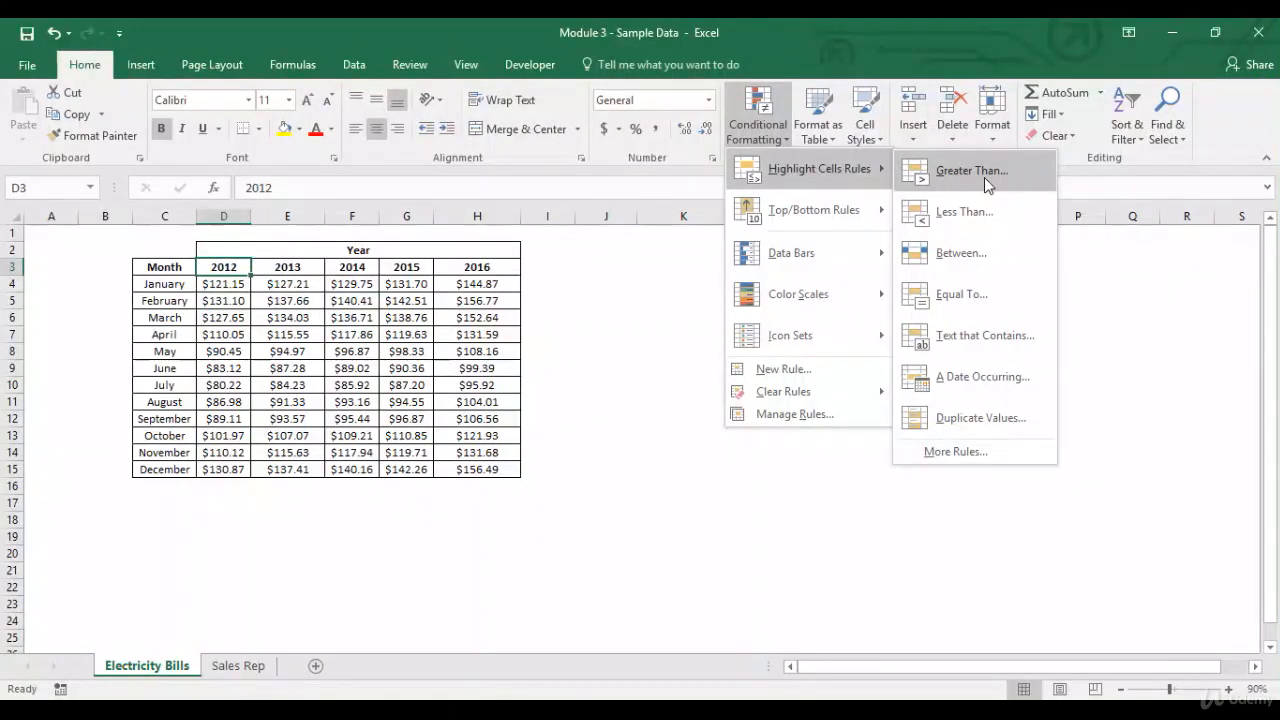
{"action": "left_click", "coordinate": [220, 284]}
Highlight the 2012 bills in D4:D15 that are greater than $110 with Light Red Fill with Dark Red Text
{"action": "left_click_drag", "start_coordinate": [222, 284], "coordinate": [233, 473]}
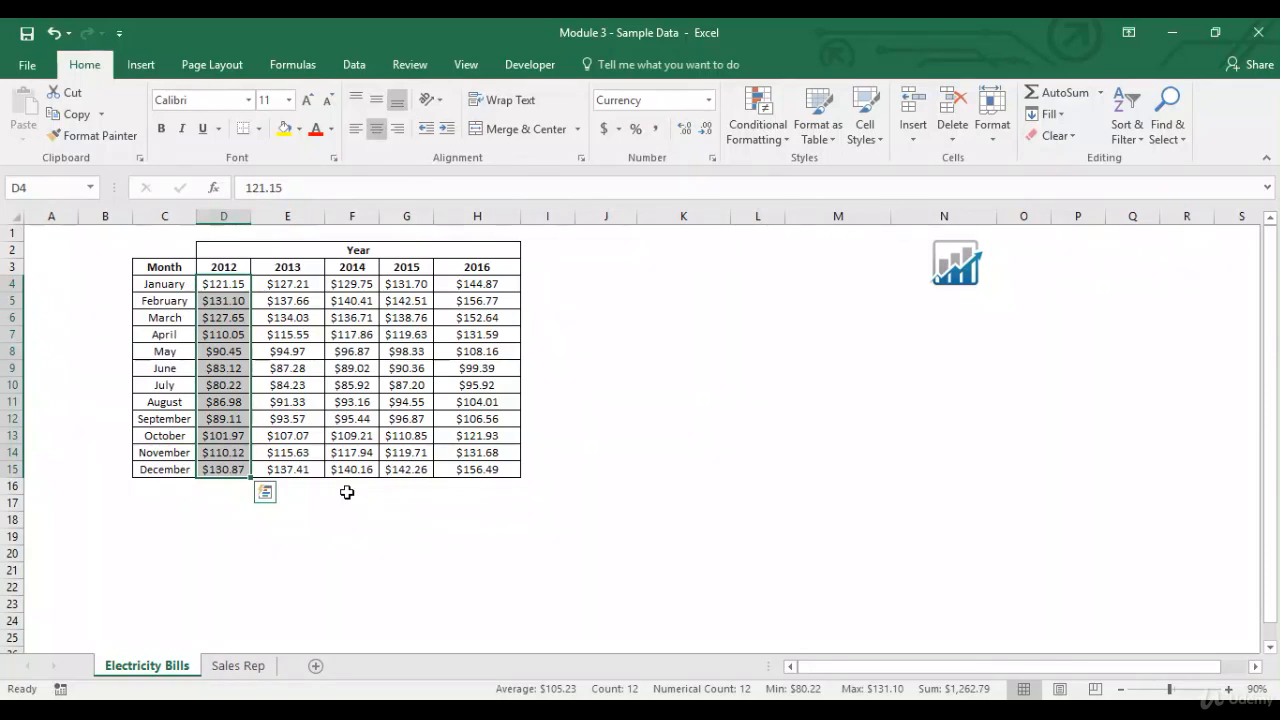
{"action": "left_click", "coordinate": [757, 120]}
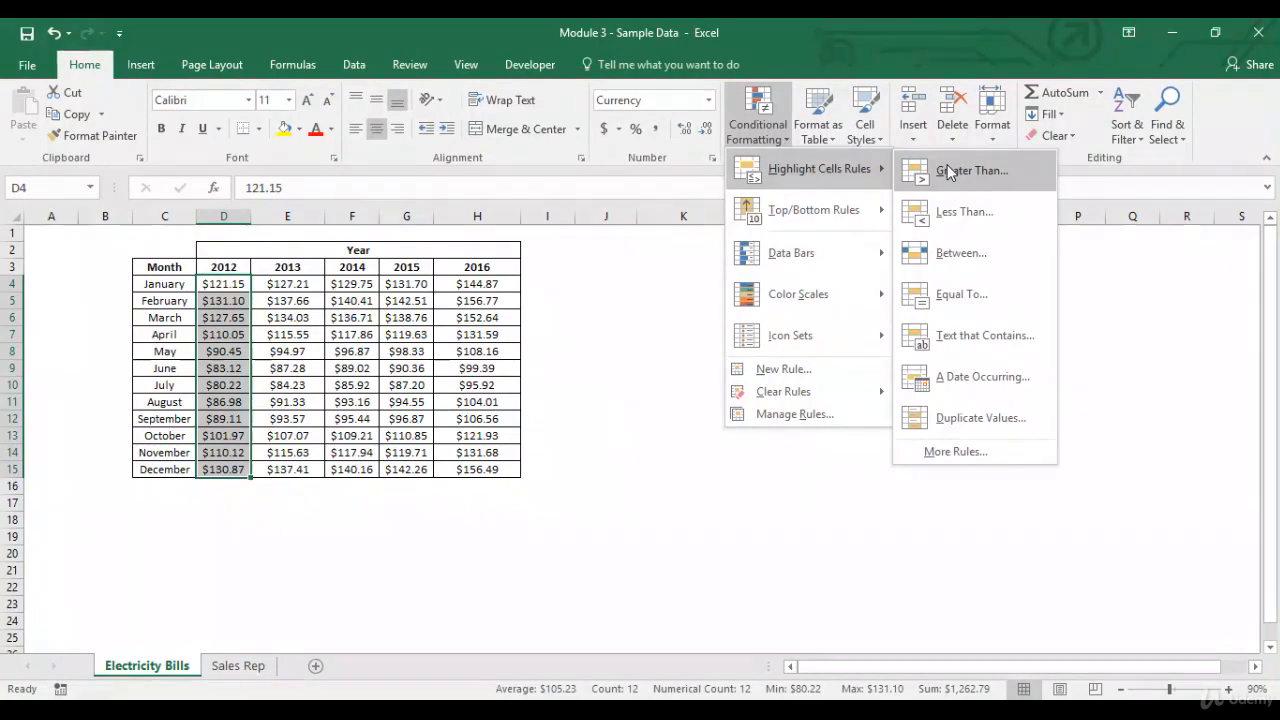
{"action": "left_click", "coordinate": [985, 170]}
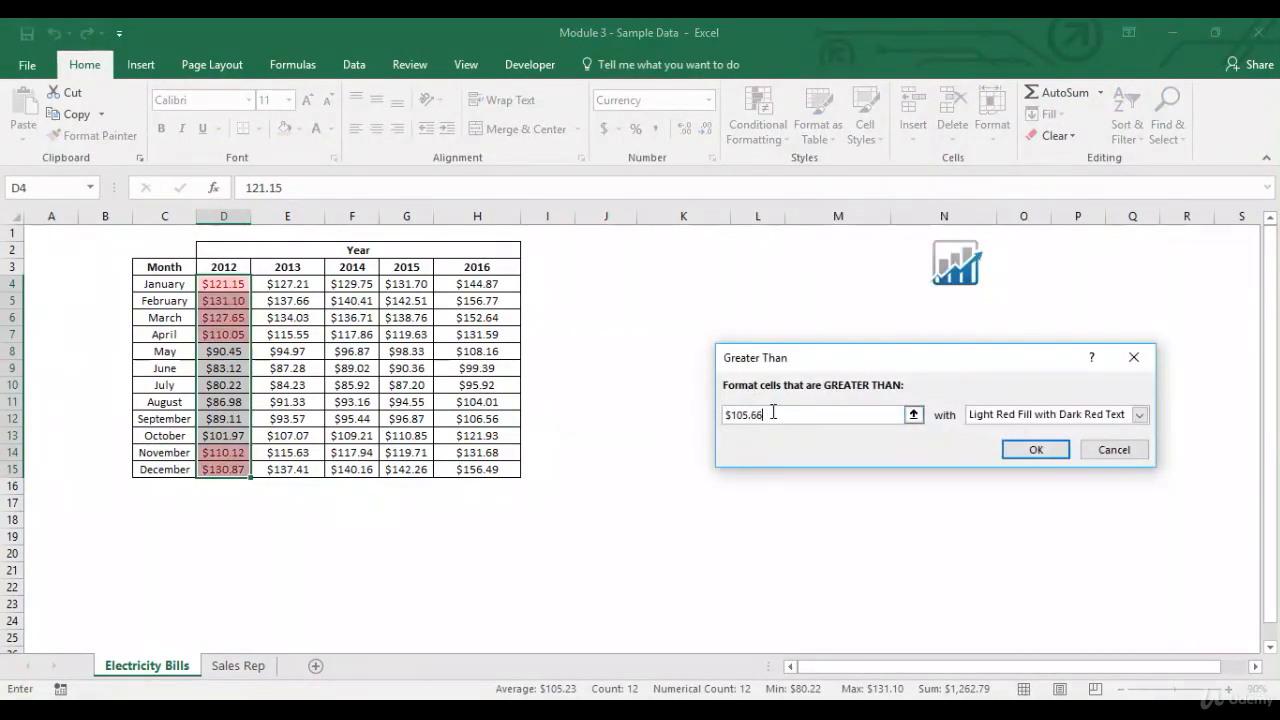
{"action": "key", "text": "BackSpace"}
{"action": "key", "text": "BackSpace"}
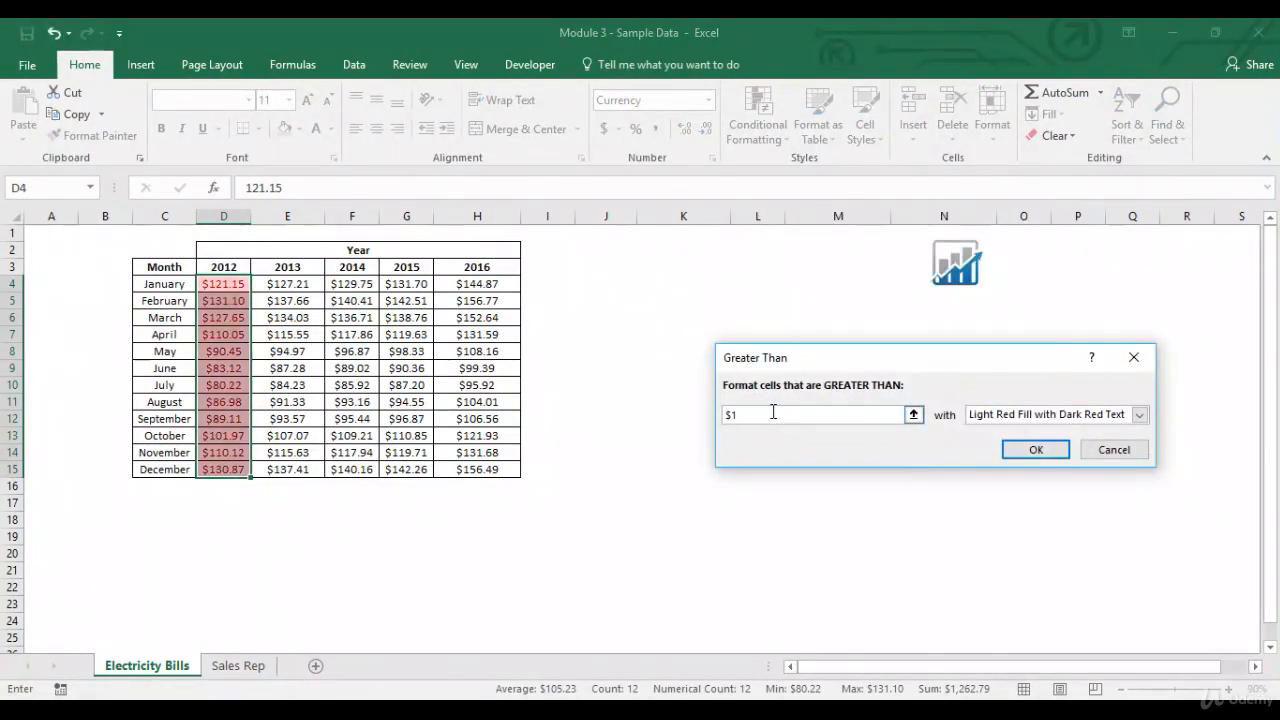
{"action": "type", "text": "10"}
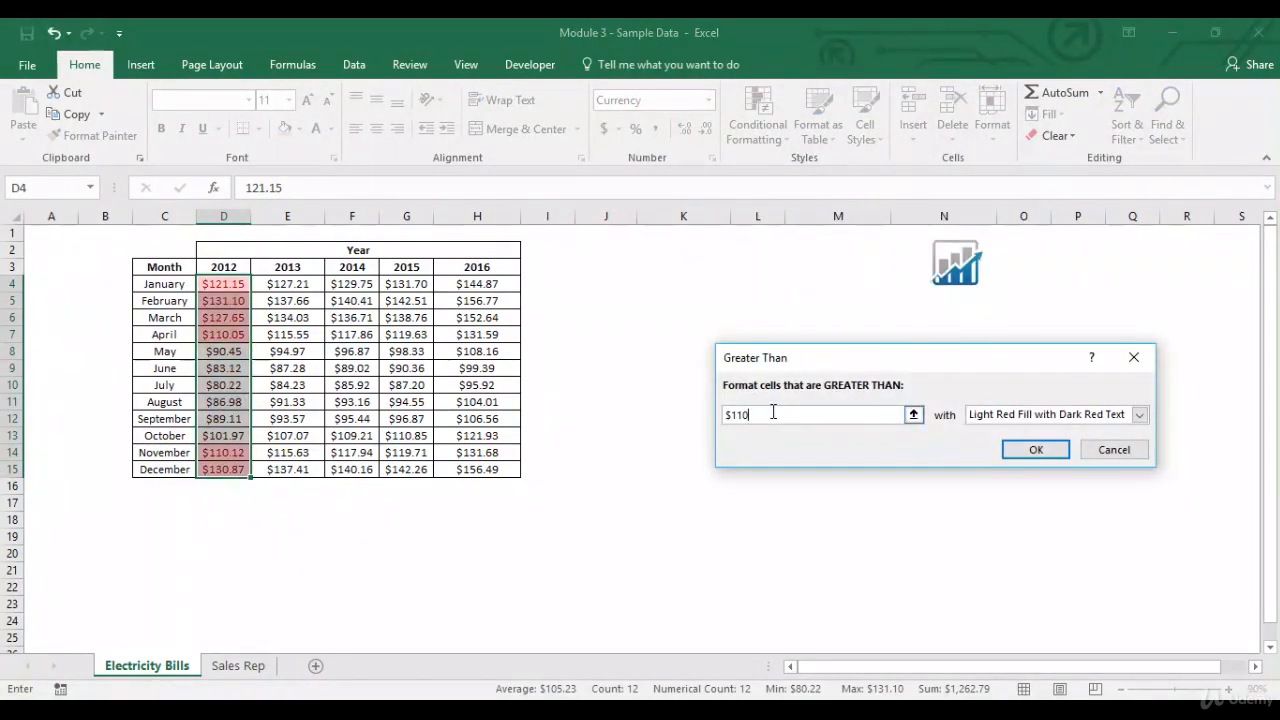
{"action": "left_click", "coordinate": [1052, 452]}
Copy the conditional formatting of the 2012 bills onto the 2013 bills in E4:E15 with Format Painter
{"action": "left_click_drag", "start_coordinate": [226, 282], "coordinate": [237, 465]}
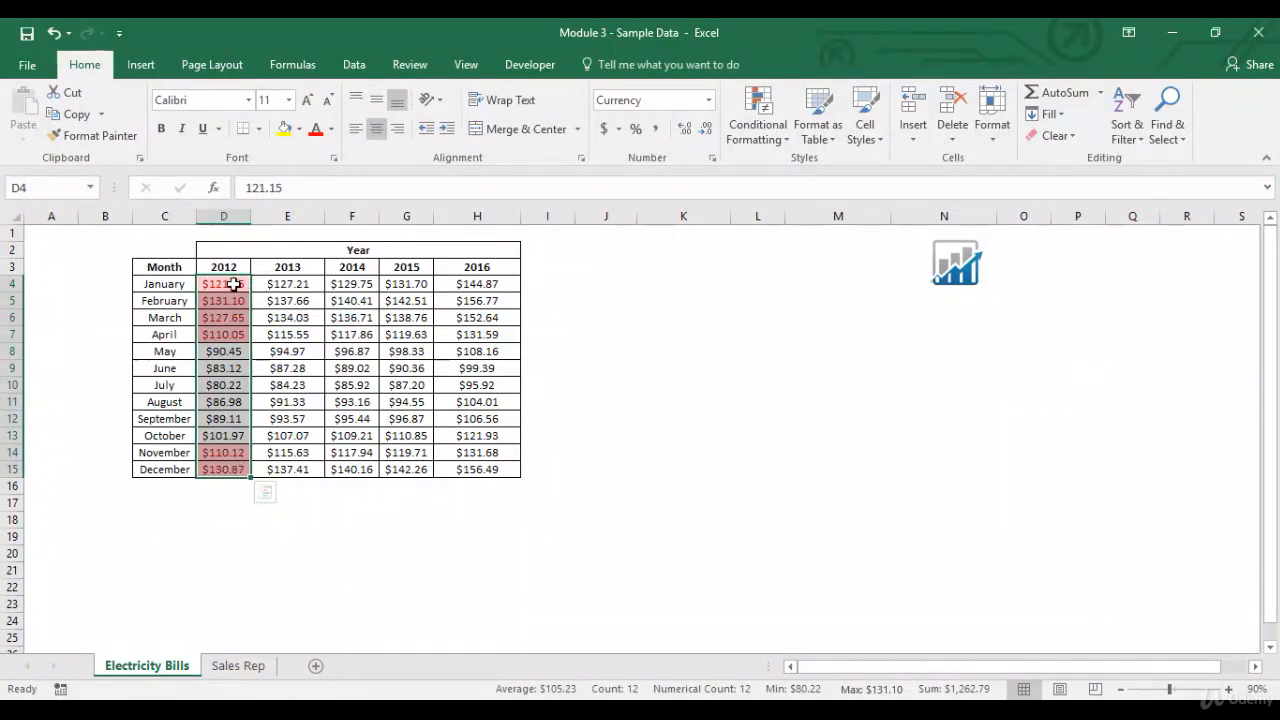
{"action": "left_click_drag", "start_coordinate": [306, 283], "coordinate": [293, 467]}
{"action": "left_click_drag", "start_coordinate": [236, 284], "coordinate": [231, 466]}
{"action": "mouse_move", "coordinate": [225, 285]}
{"action": "left_mouse_down"}
{"action": "mouse_move", "coordinate": [229, 486]}
{"action": "mouse_move", "coordinate": [229, 466]}
{"action": "left_mouse_up"}
{"action": "left_click", "coordinate": [98, 147]}
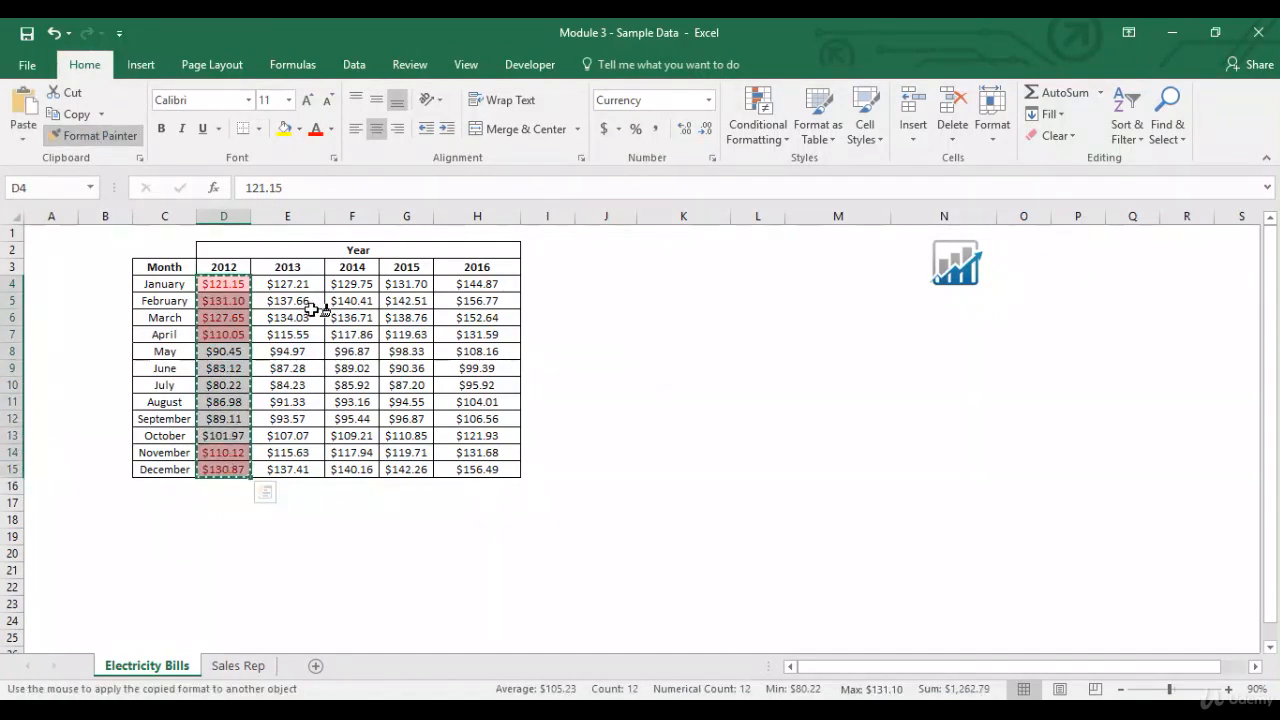
{"action": "left_click", "coordinate": [309, 285]}
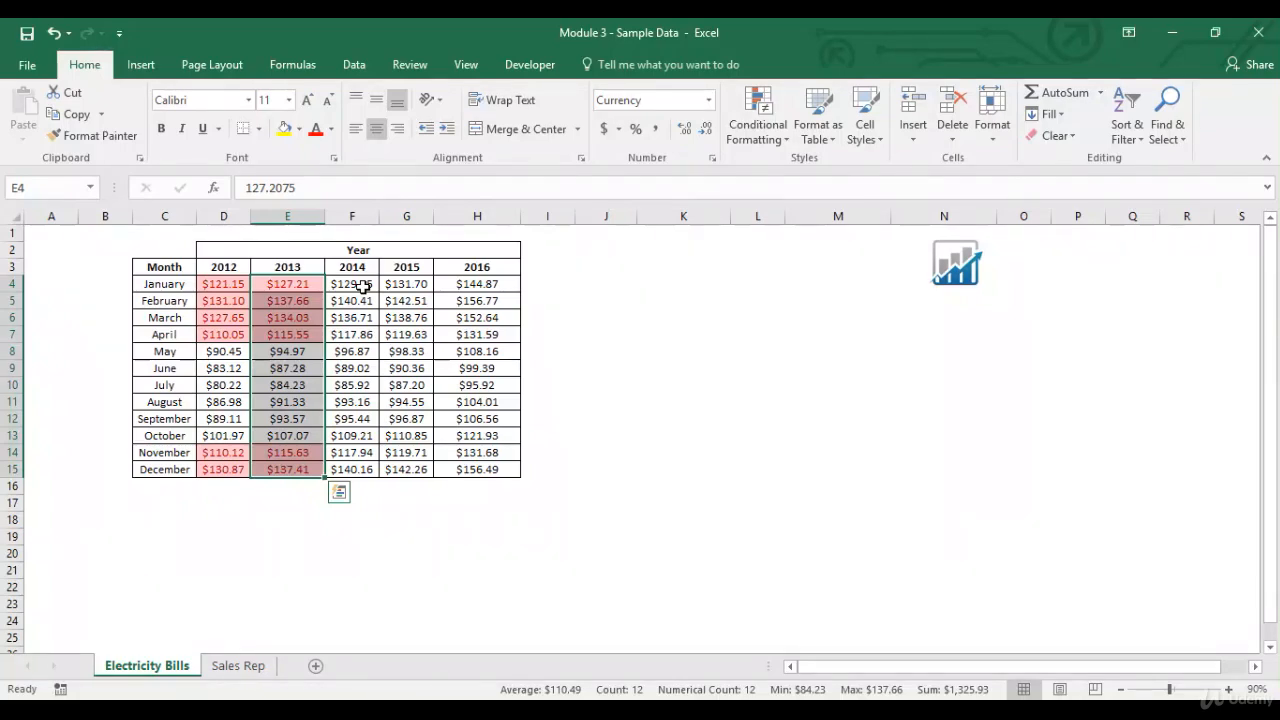
Select the 2012 and 2013 bills in D4:E15 and clear the conditional formatting rules from the entire sheet
{"action": "left_click_drag", "start_coordinate": [240, 285], "coordinate": [309, 466]}
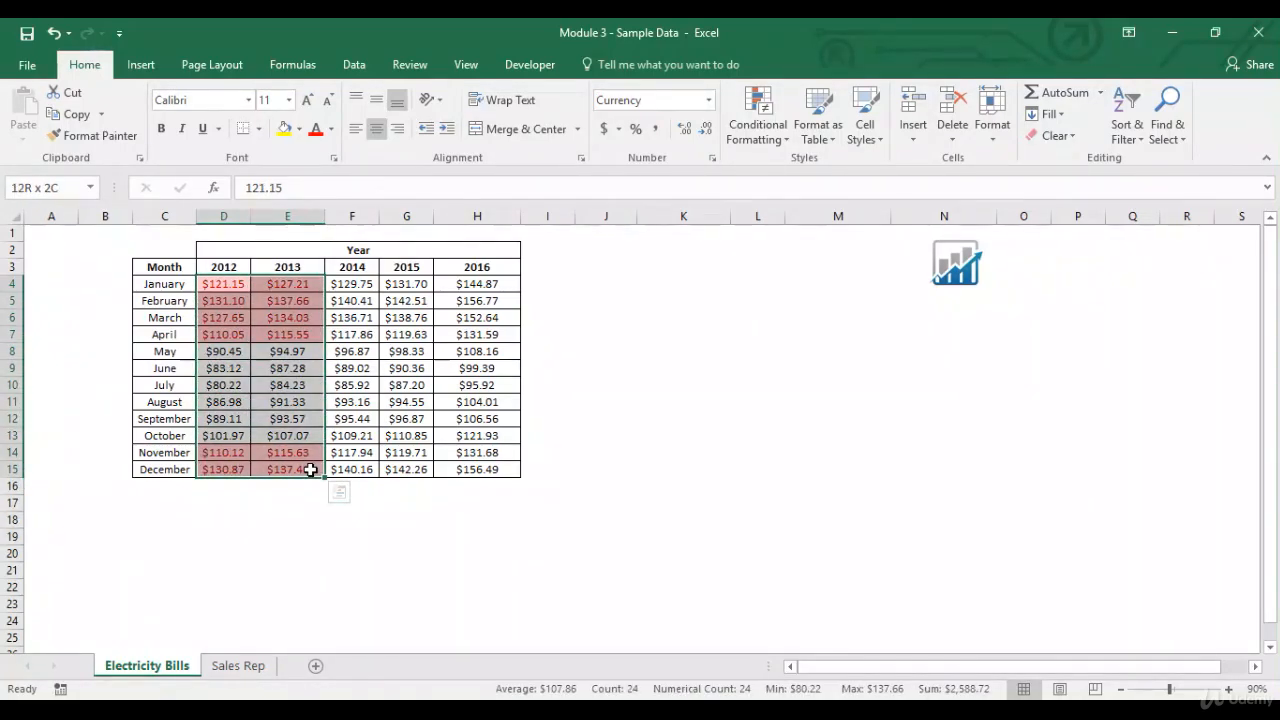
{"action": "left_click", "coordinate": [773, 141]}
{"action": "mouse_move", "coordinate": [790, 391]}
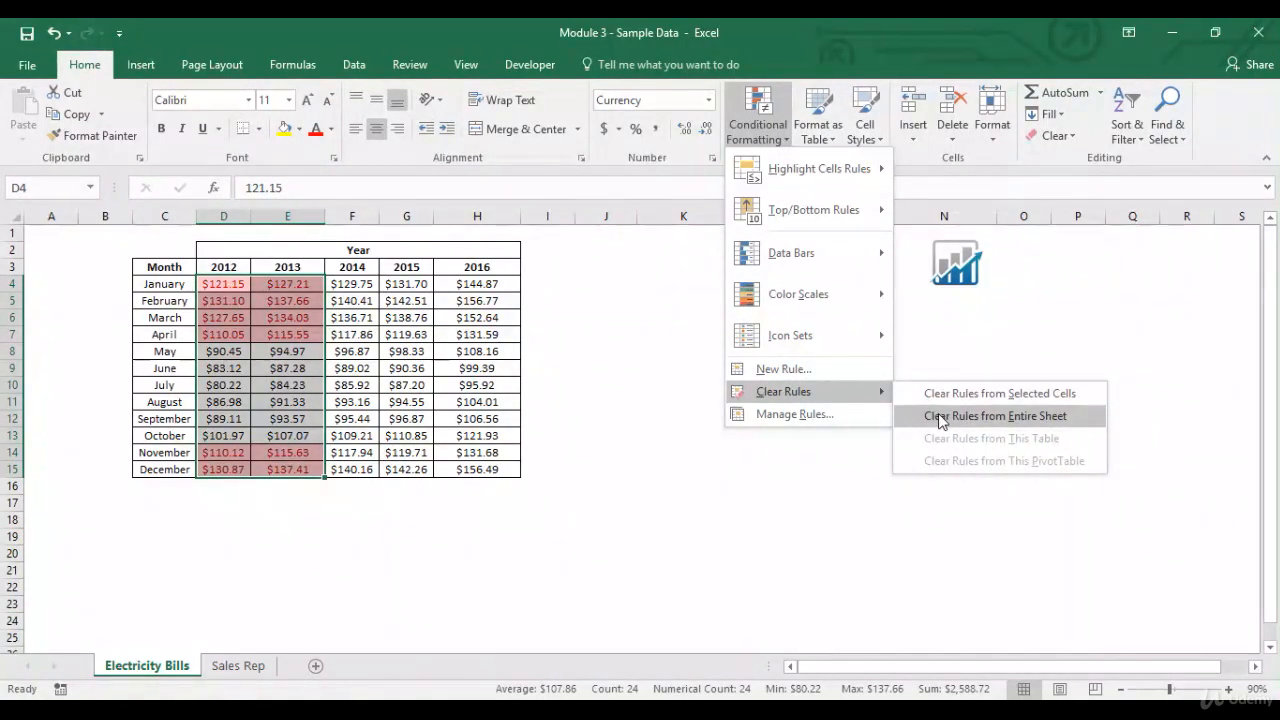
{"action": "left_click", "coordinate": [940, 417]}
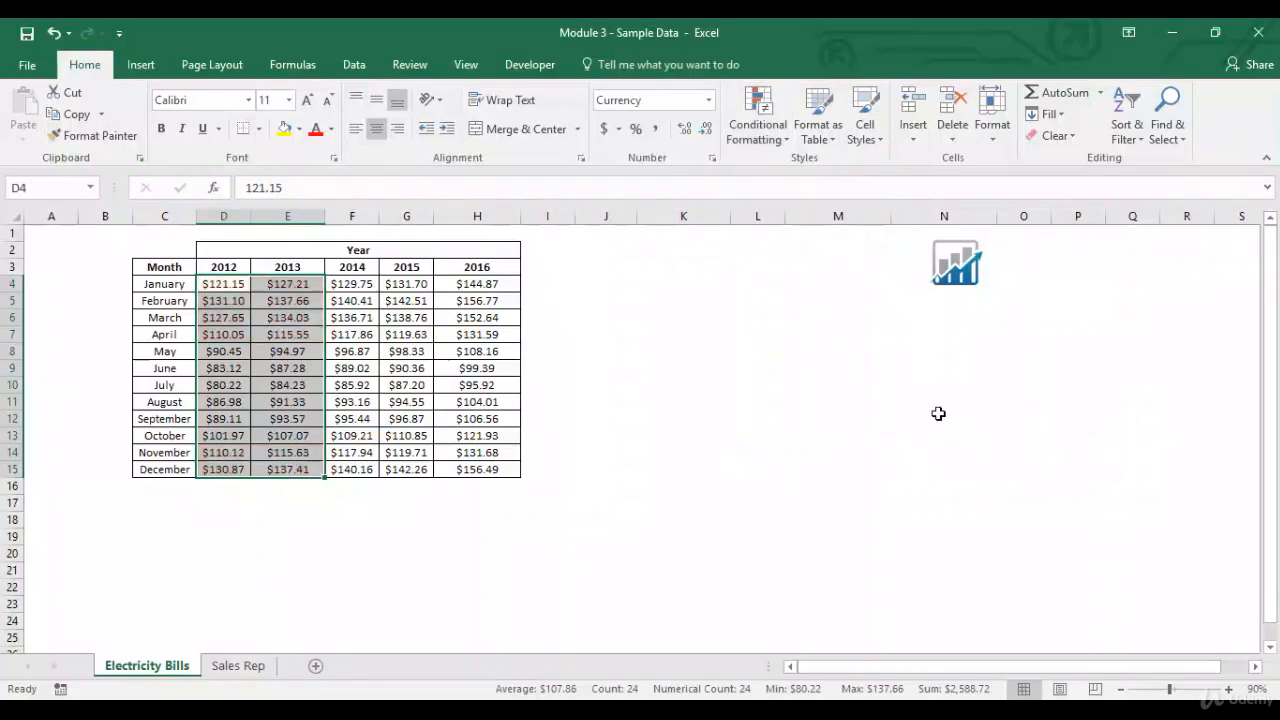
Apply a Less Than $90 highlight rule with Light Red Fill with Dark Red Text to the January 2012 bill in D4
{"action": "left_click", "coordinate": [215, 284]}
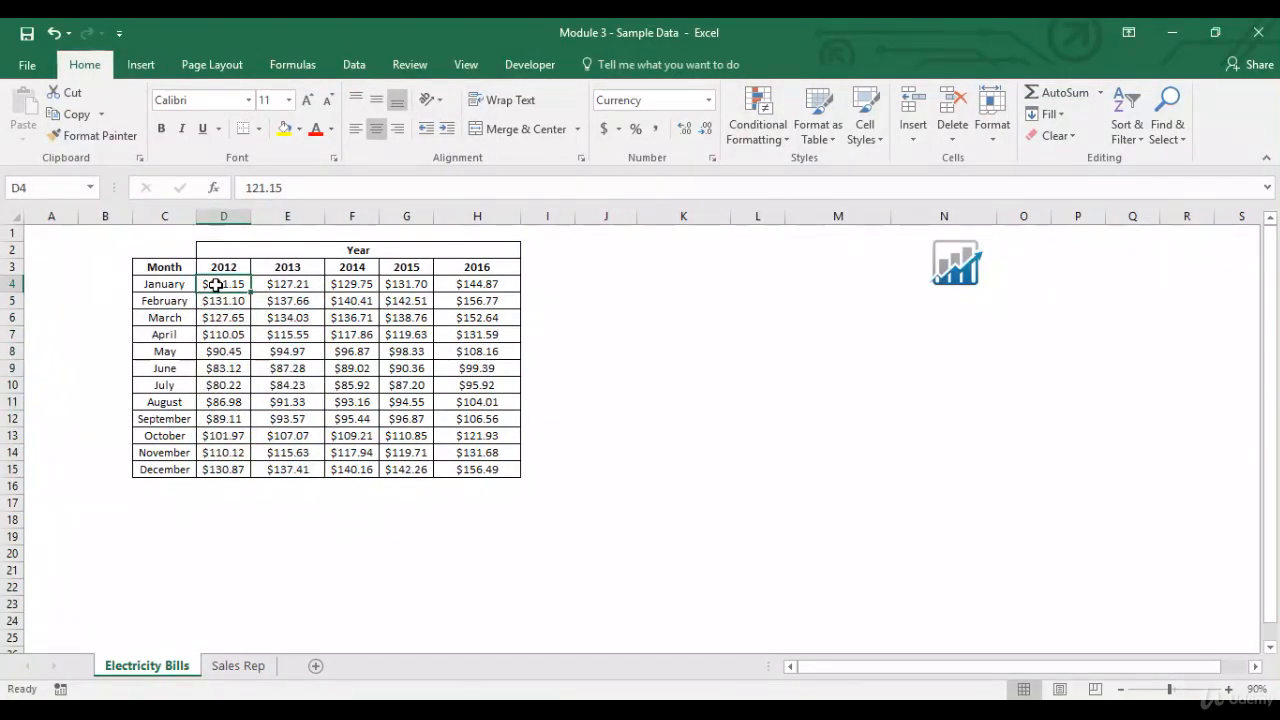
{"action": "left_click", "coordinate": [757, 125]}
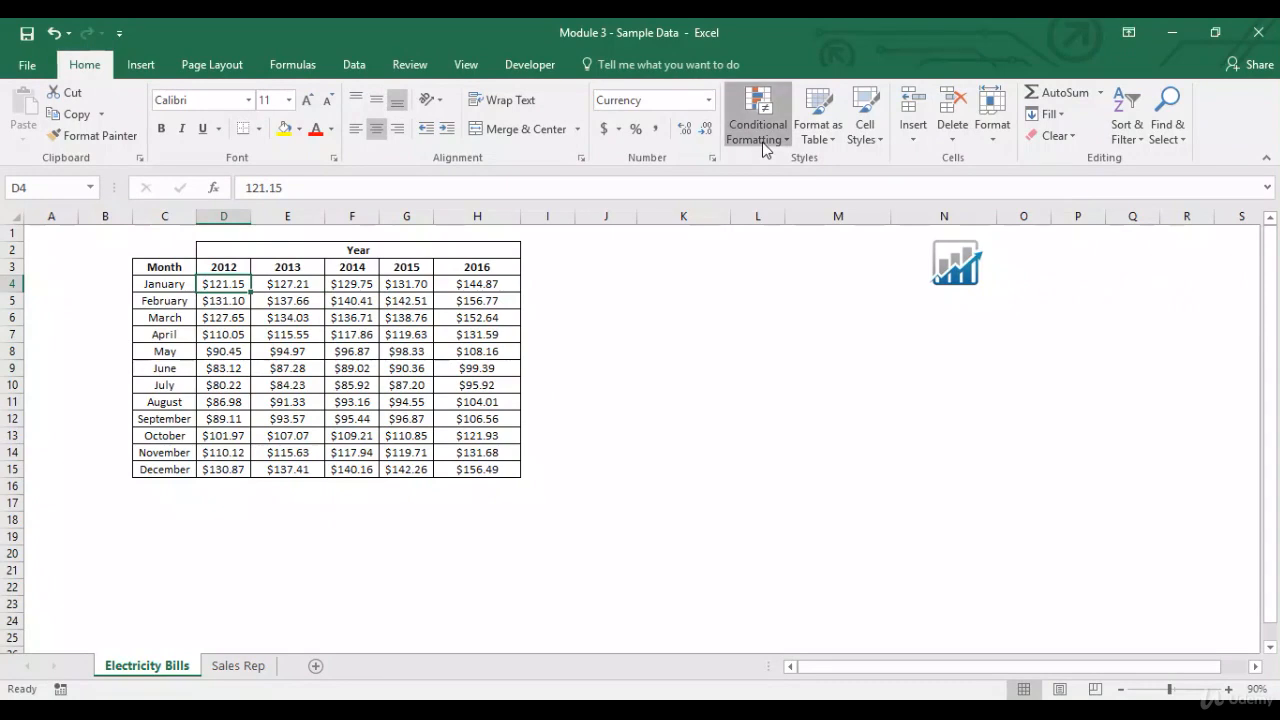
{"action": "mouse_move", "coordinate": [771, 169]}
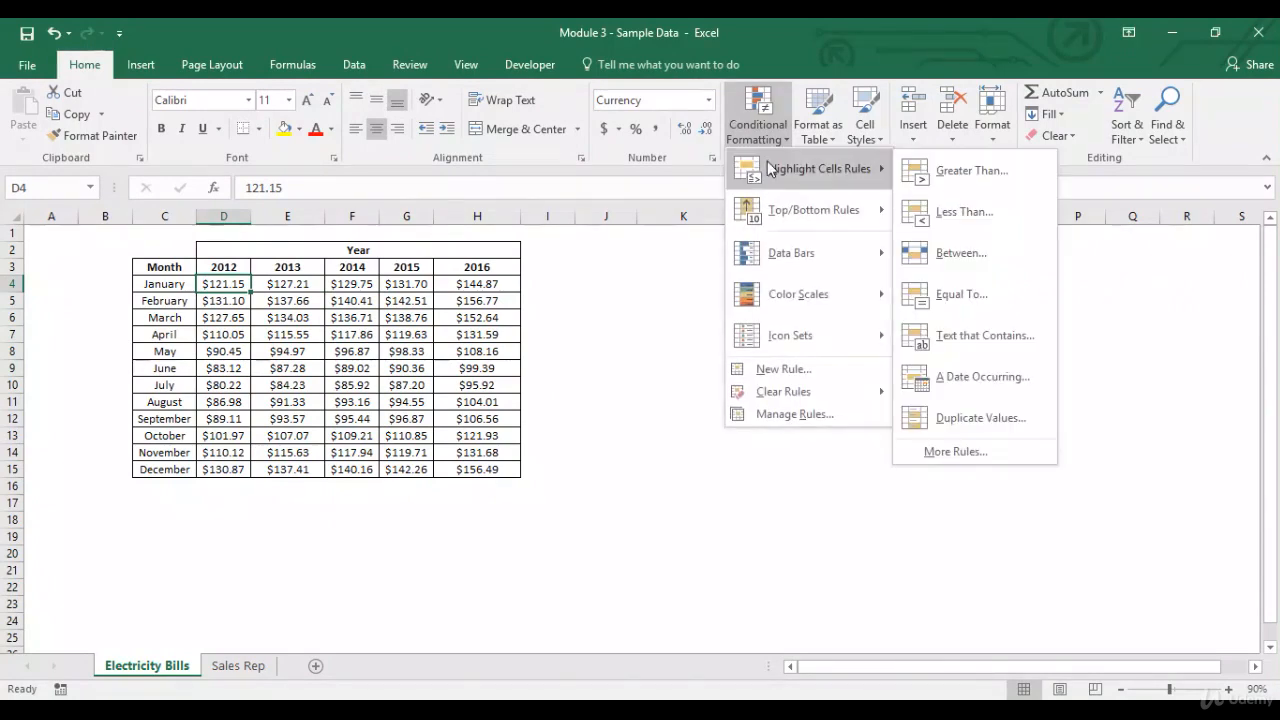
{"action": "left_click", "coordinate": [1029, 219]}
{"action": "key", "text": "BackSpace"}
{"action": "key", "text": "BackSpace"}
{"action": "key", "text": "BackSpace"}
{"action": "type", "text": "90"}
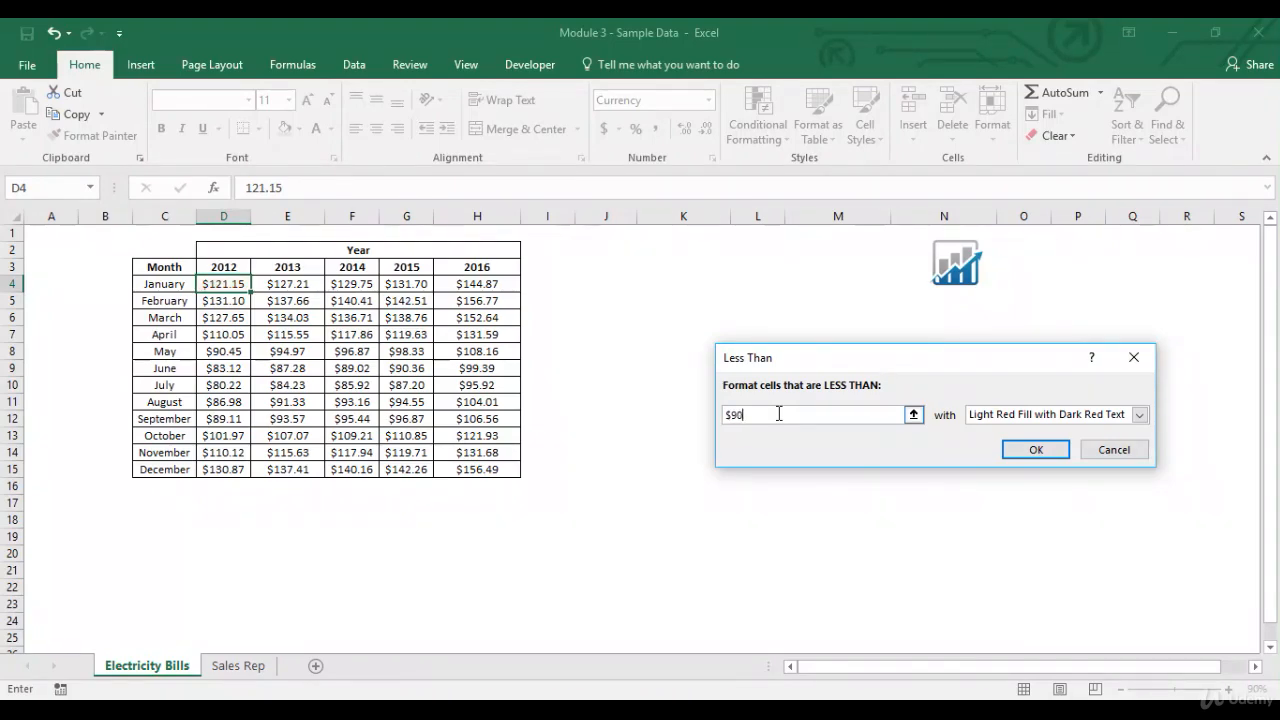
{"action": "left_click", "coordinate": [1035, 451]}
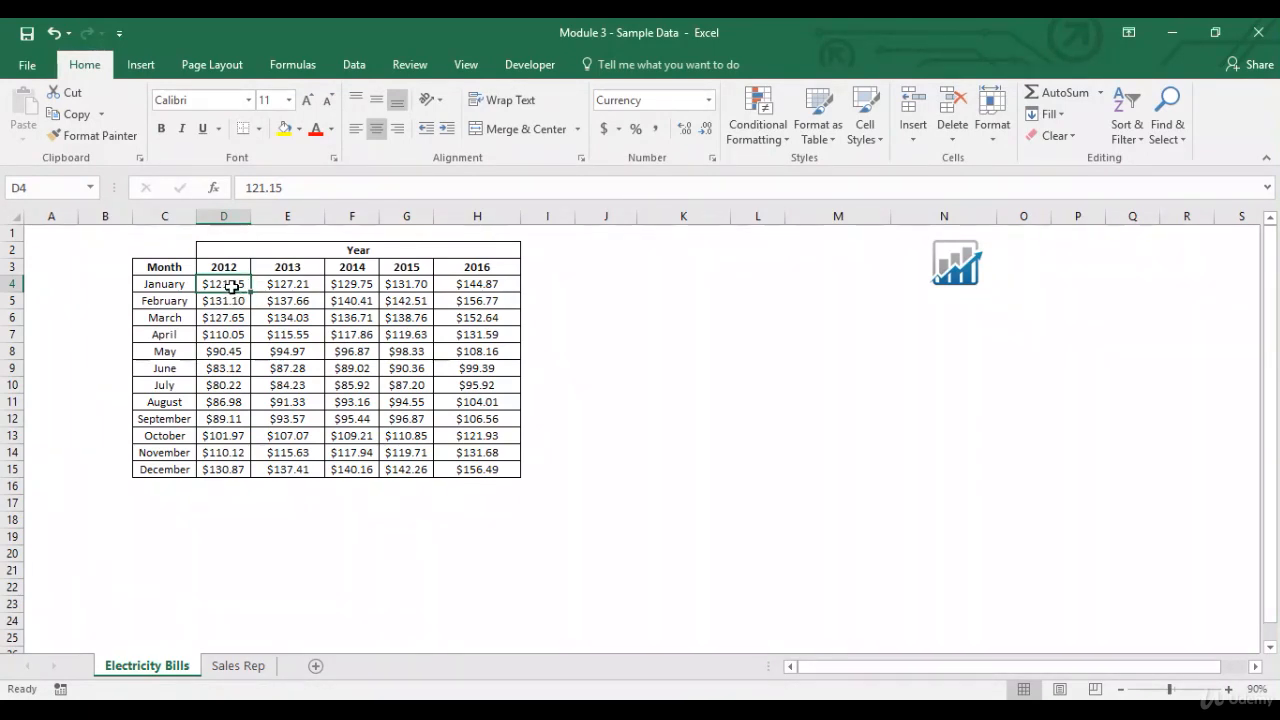
Copy the January 2012 bill's rule down to D5:D15 with Format Painter and select the June to September bills
{"action": "left_click", "coordinate": [115, 142]}
{"action": "left_click_drag", "start_coordinate": [236, 300], "coordinate": [229, 468]}
{"action": "key", "text": "Escape"}
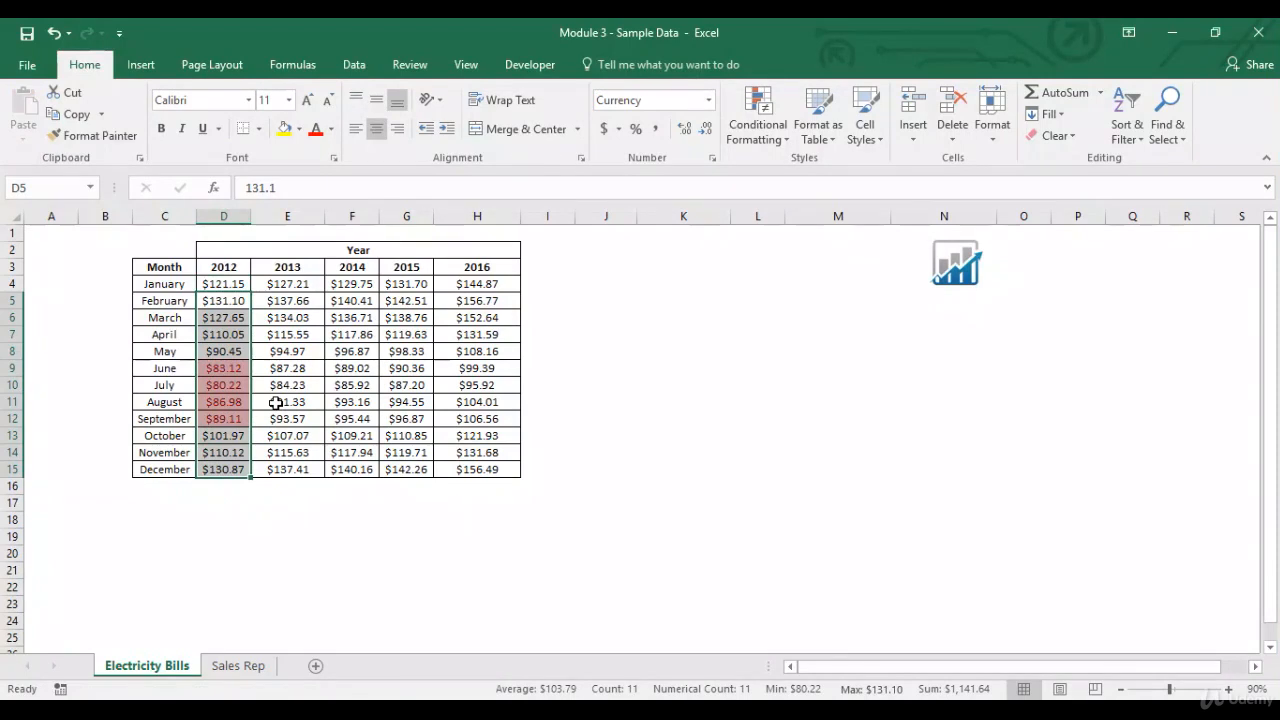
{"action": "left_click_drag", "start_coordinate": [232, 368], "coordinate": [236, 418]}
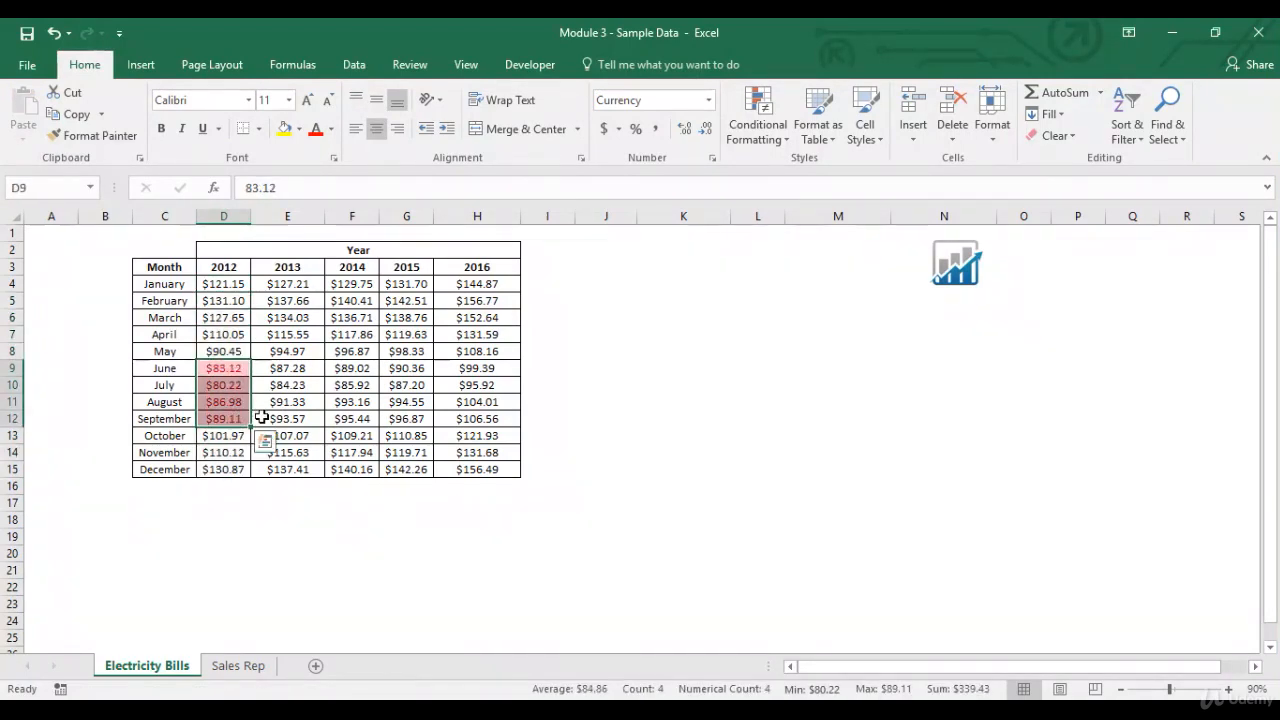
Clear the conditional formatting rules from the 2012 bills in D4:D15 only
{"action": "left_click_drag", "start_coordinate": [245, 284], "coordinate": [230, 478]}
{"action": "left_click", "coordinate": [758, 118]}
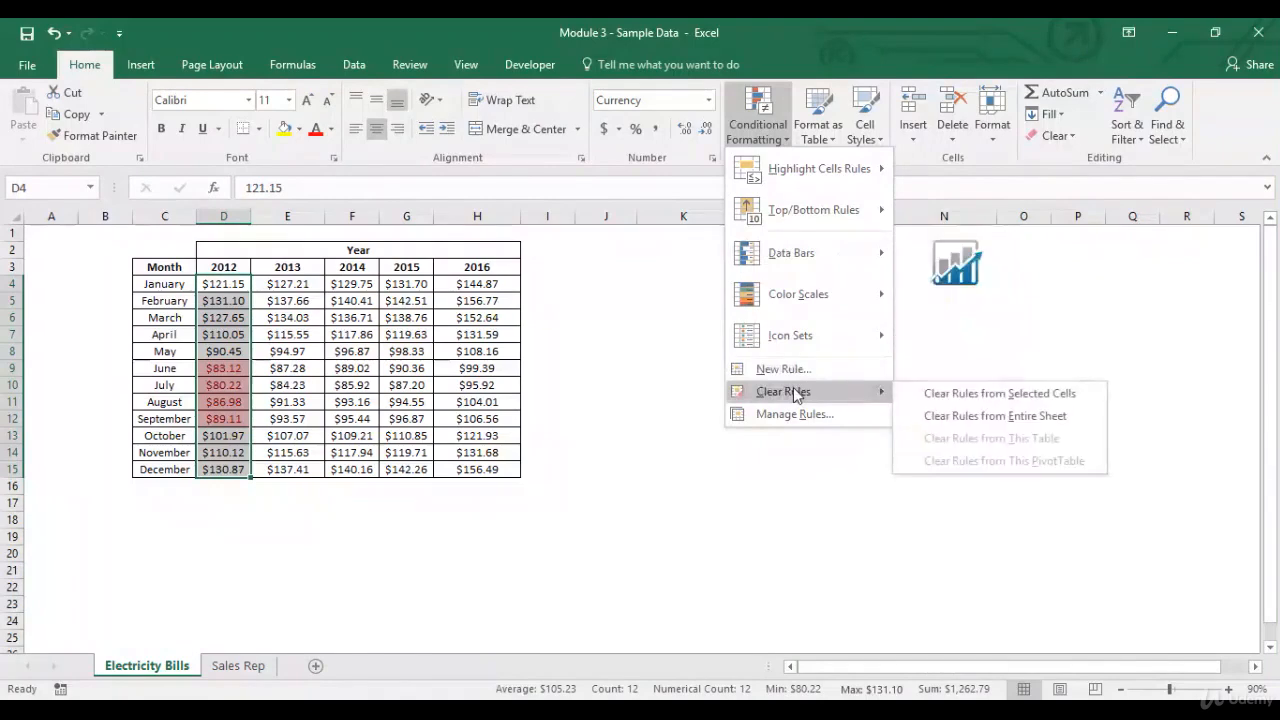
{"action": "left_click", "coordinate": [928, 393]}
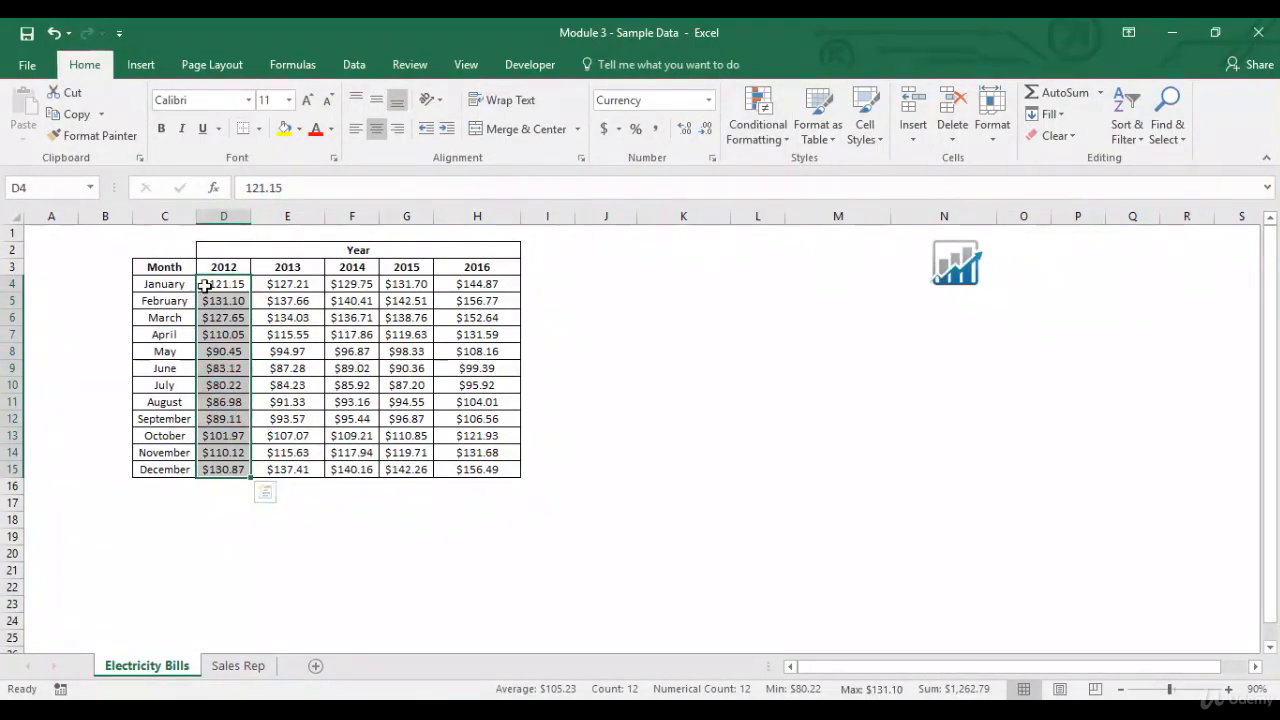
Highlight the 2012 bills in D4:D15 that are between $93.00 and $118.00 with Light Red Fill with Dark Red Text
{"action": "left_click", "coordinate": [208, 286]}
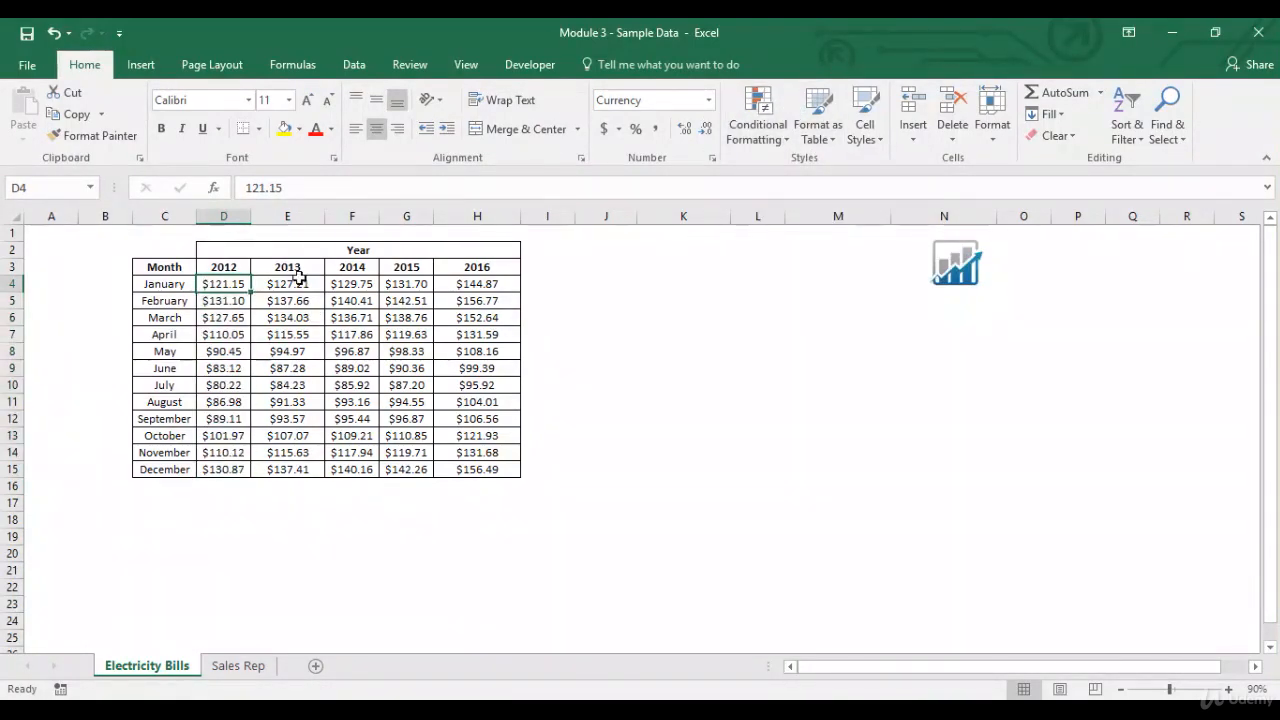
{"action": "key", "text": "ctrl+shift+Down"}
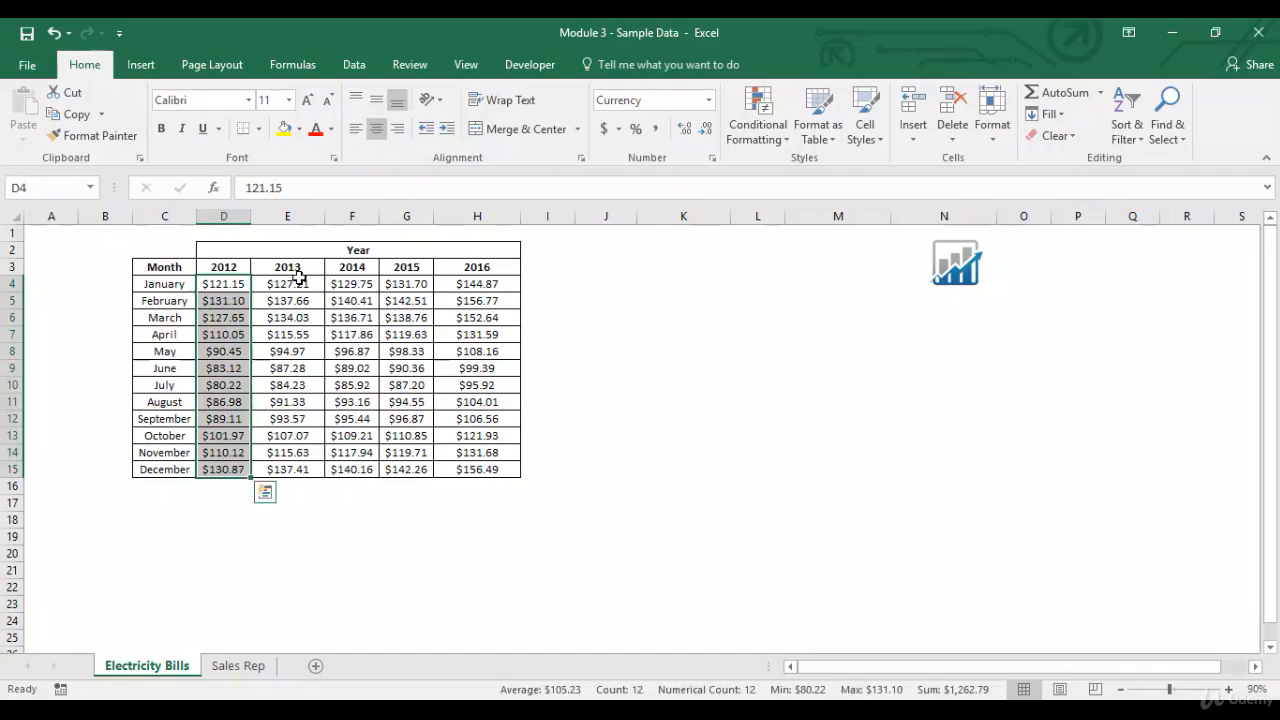
{"action": "left_click", "coordinate": [758, 135]}
{"action": "mouse_move", "coordinate": [764, 174]}
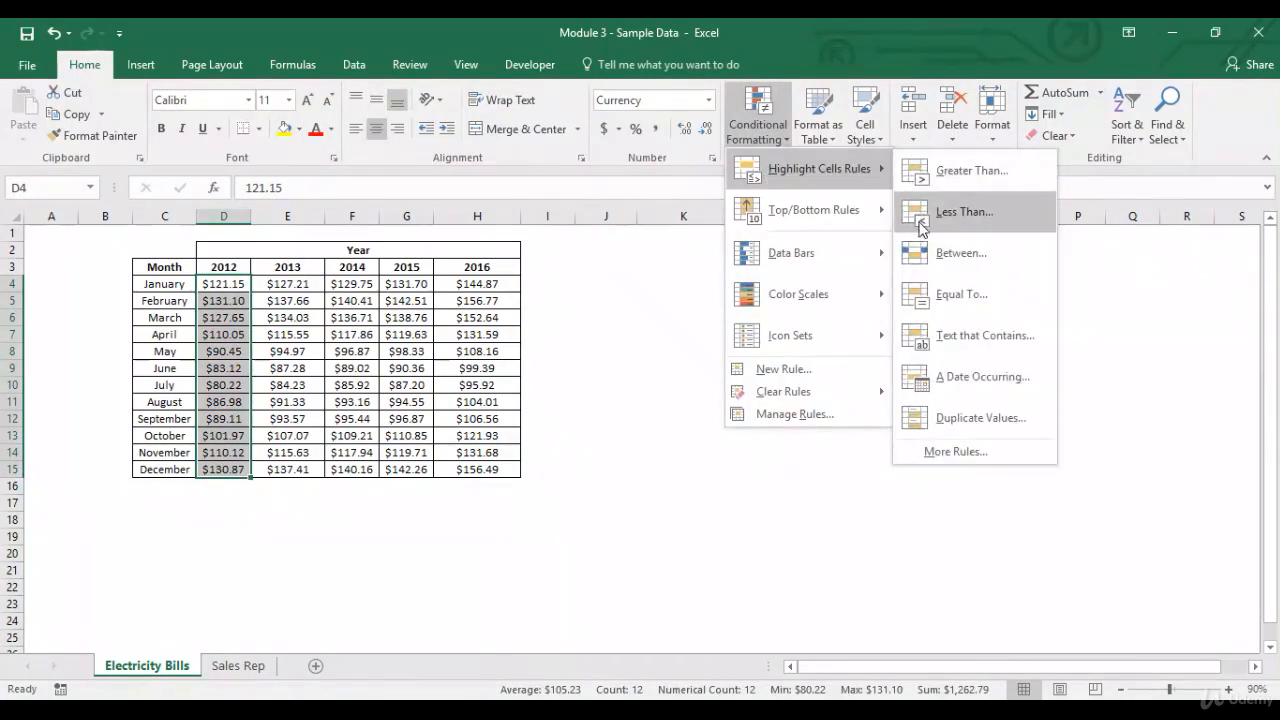
{"action": "left_click", "coordinate": [958, 253]}
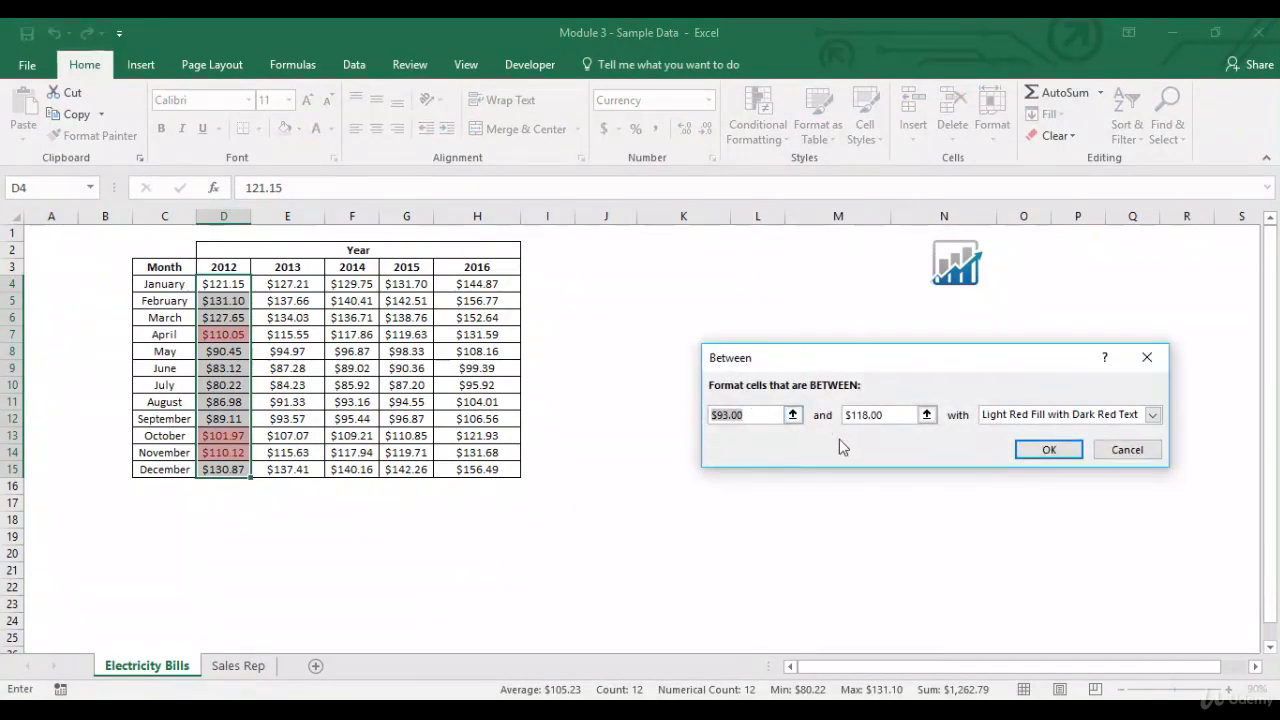
{"action": "left_click", "coordinate": [1038, 452]}
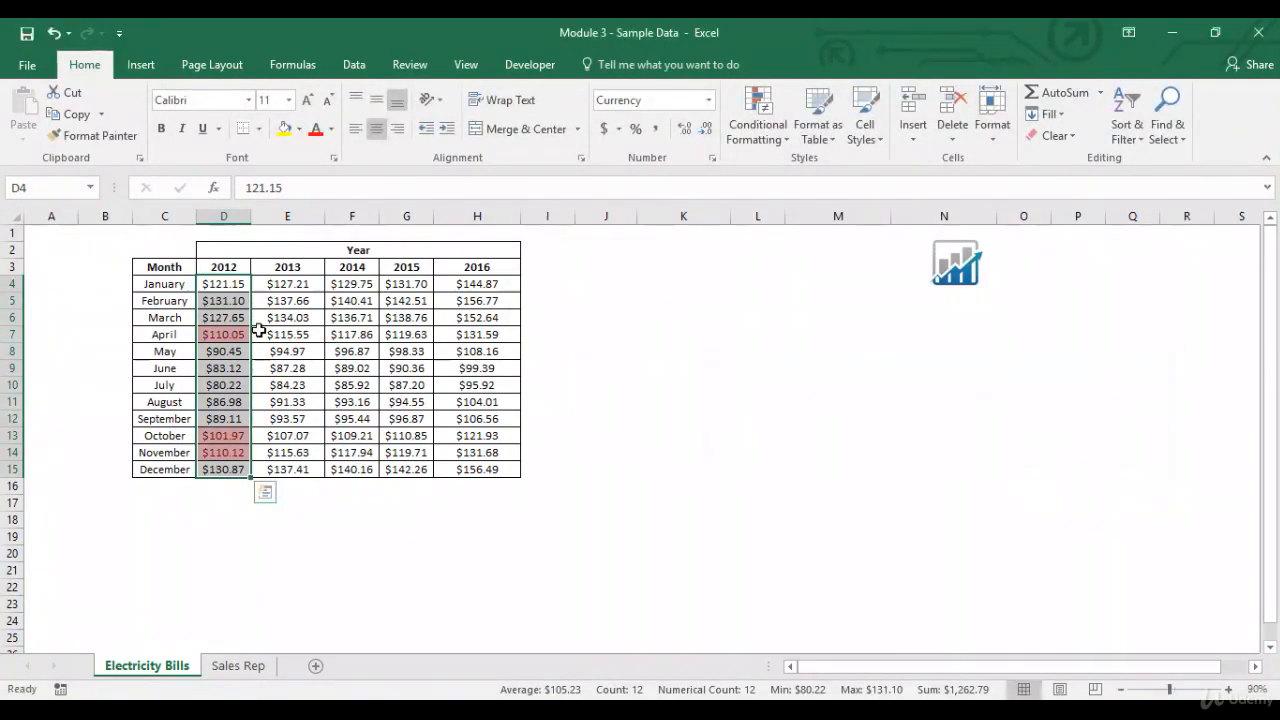
Remove the Between rule from the selected 2012 bills in D4:D15
{"action": "left_click_drag", "start_coordinate": [240, 285], "coordinate": [240, 467]}
{"action": "left_click", "coordinate": [240, 467]}
{"action": "left_click", "coordinate": [747, 143]}
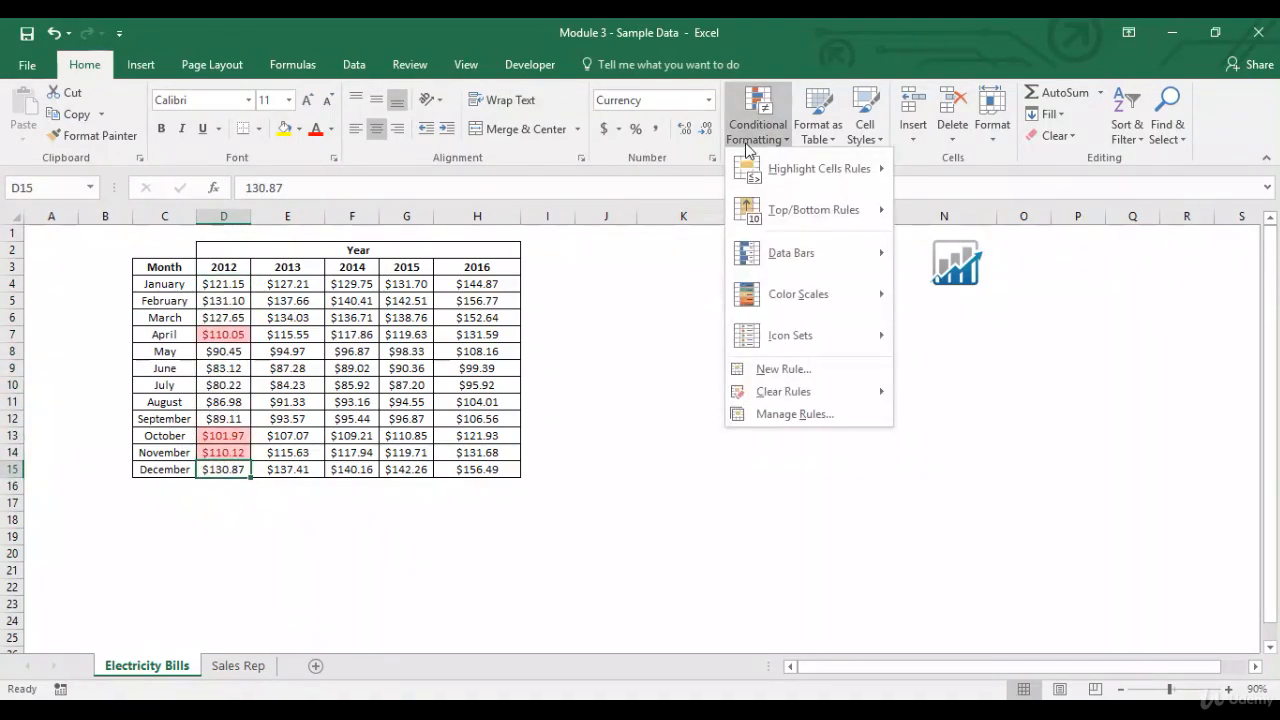
{"action": "mouse_move", "coordinate": [790, 160]}
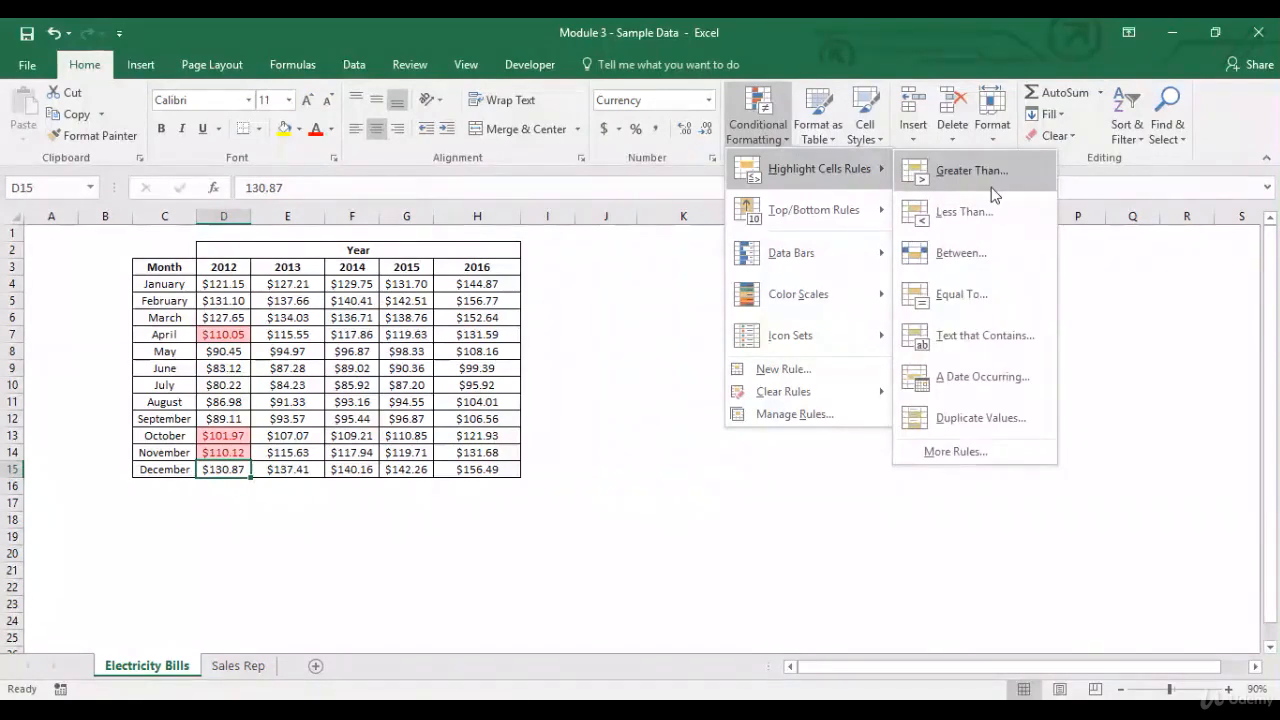
{"action": "mouse_move", "coordinate": [806, 390]}
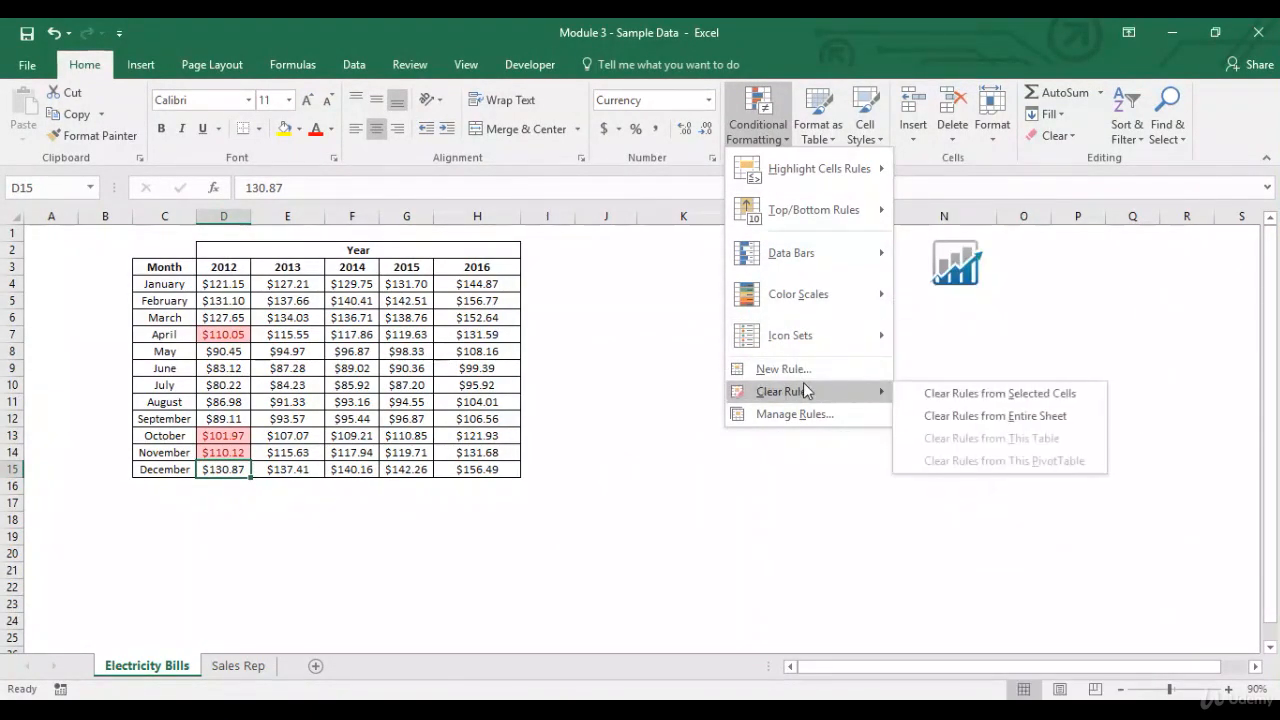
{"action": "left_click", "coordinate": [228, 446]}
{"action": "left_click_drag", "start_coordinate": [223, 283], "coordinate": [236, 469]}
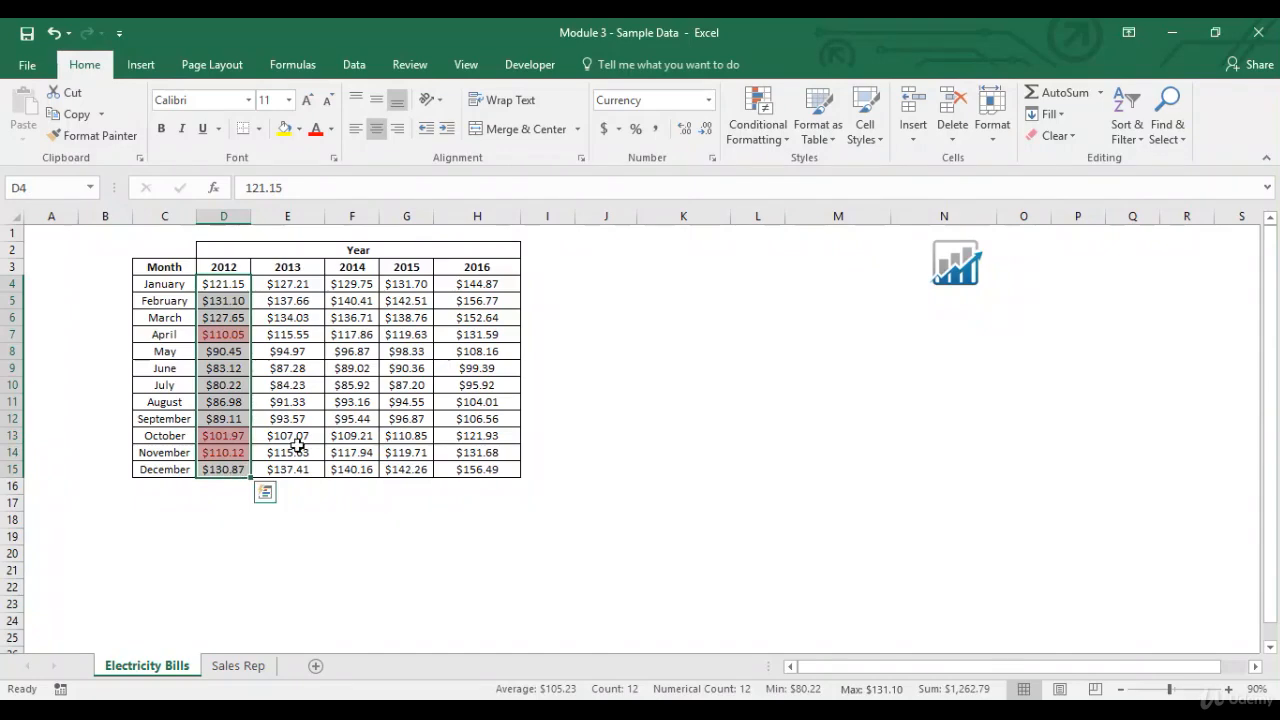
{"action": "left_click", "coordinate": [757, 125]}
{"action": "mouse_move", "coordinate": [790, 391]}
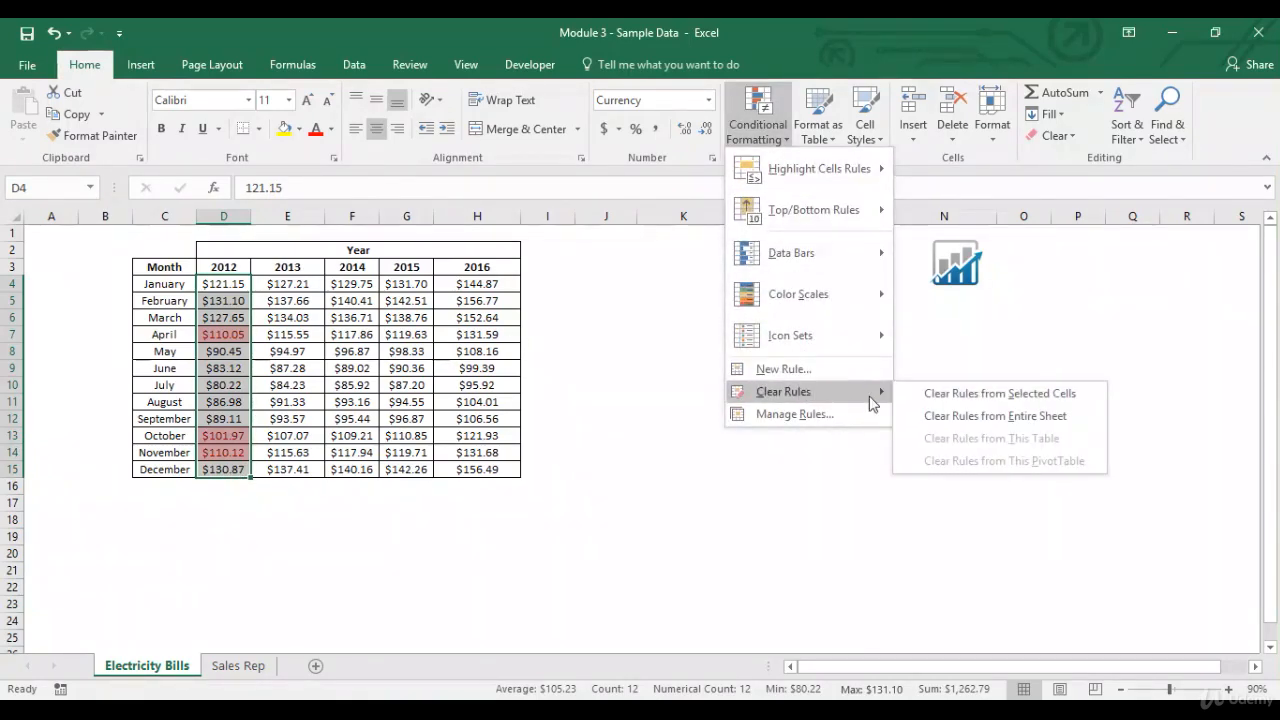
{"action": "left_click", "coordinate": [946, 394]}
Highlight the 2012 bills in D4:D15 that are equal to 100 with Light Red Fill with Dark Red Text
{"action": "left_click", "coordinate": [228, 283]}
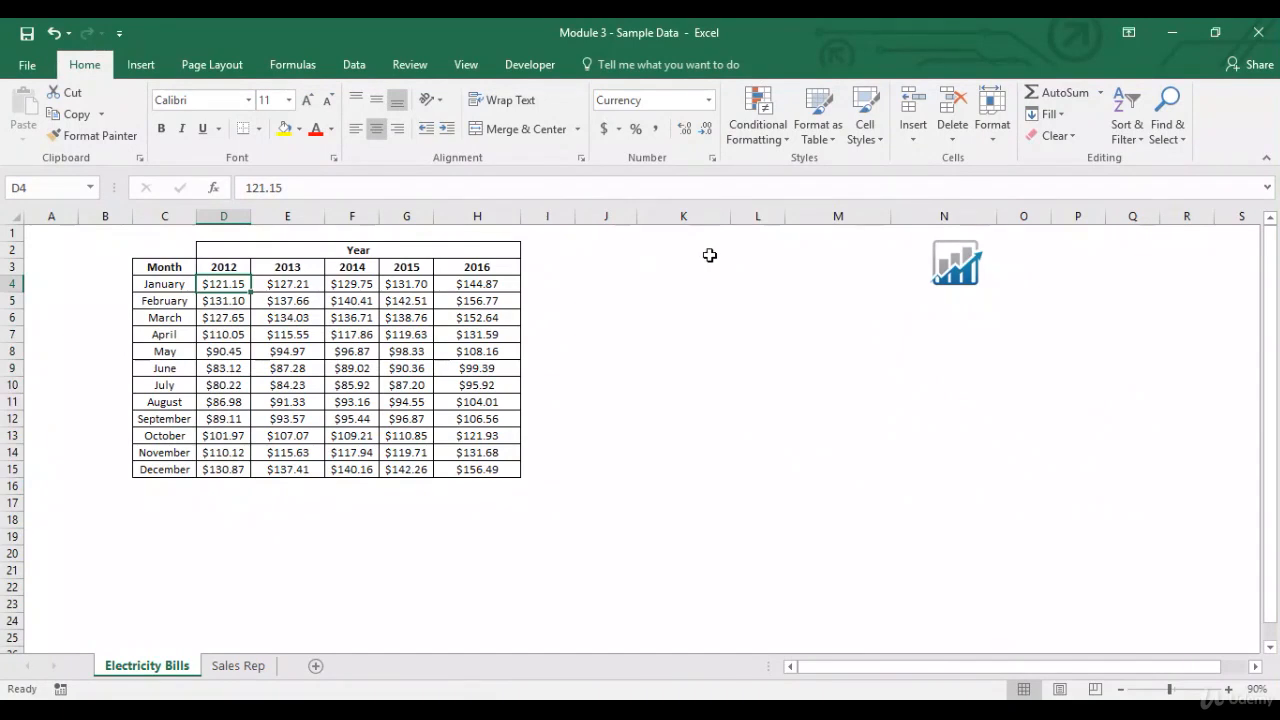
{"action": "key", "text": "shift+Down"}
{"action": "key", "text": "shift+Down"}
{"action": "key", "text": "shift+Down"}
{"action": "key", "text": "shift+Down"}
{"action": "key", "text": "shift+Down"}
{"action": "key", "text": "shift+Down"}
{"action": "key", "text": "shift+Down"}
{"action": "key", "text": "shift+Down"}
{"action": "key", "text": "shift+Down"}
{"action": "key", "text": "shift+Down"}
{"action": "key", "text": "shift+Down"}
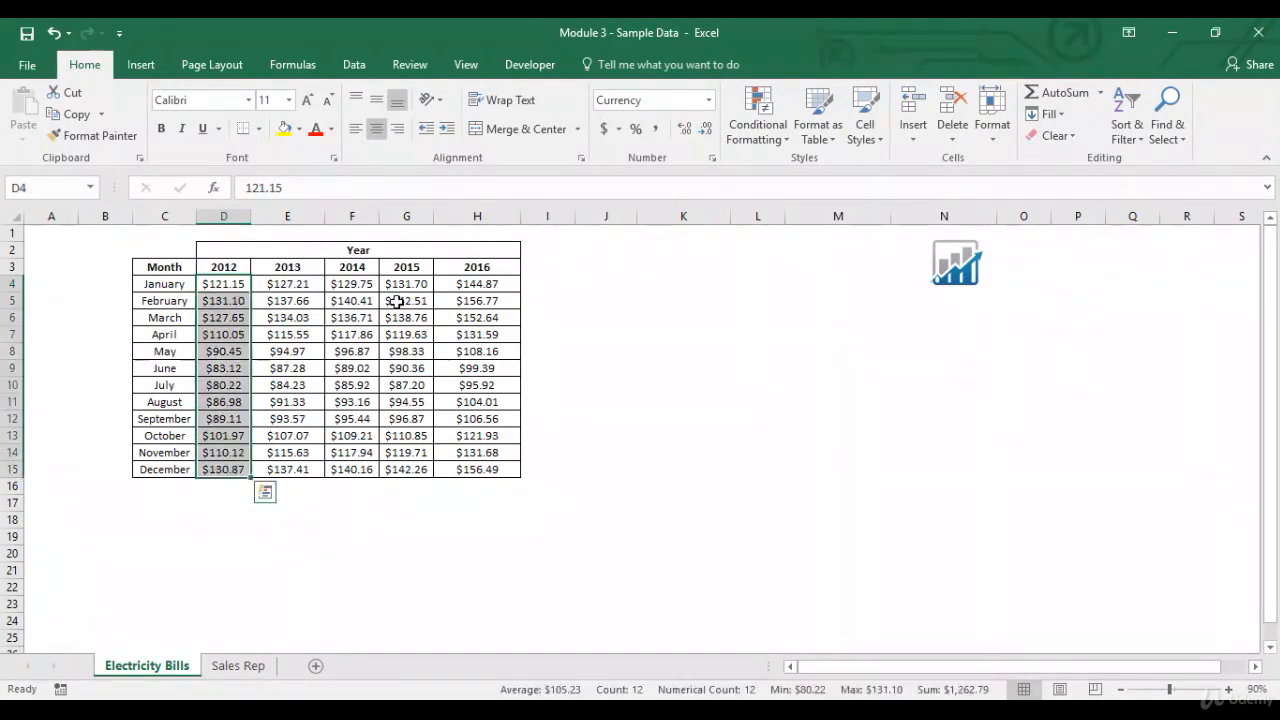
{"action": "left_click", "coordinate": [768, 146]}
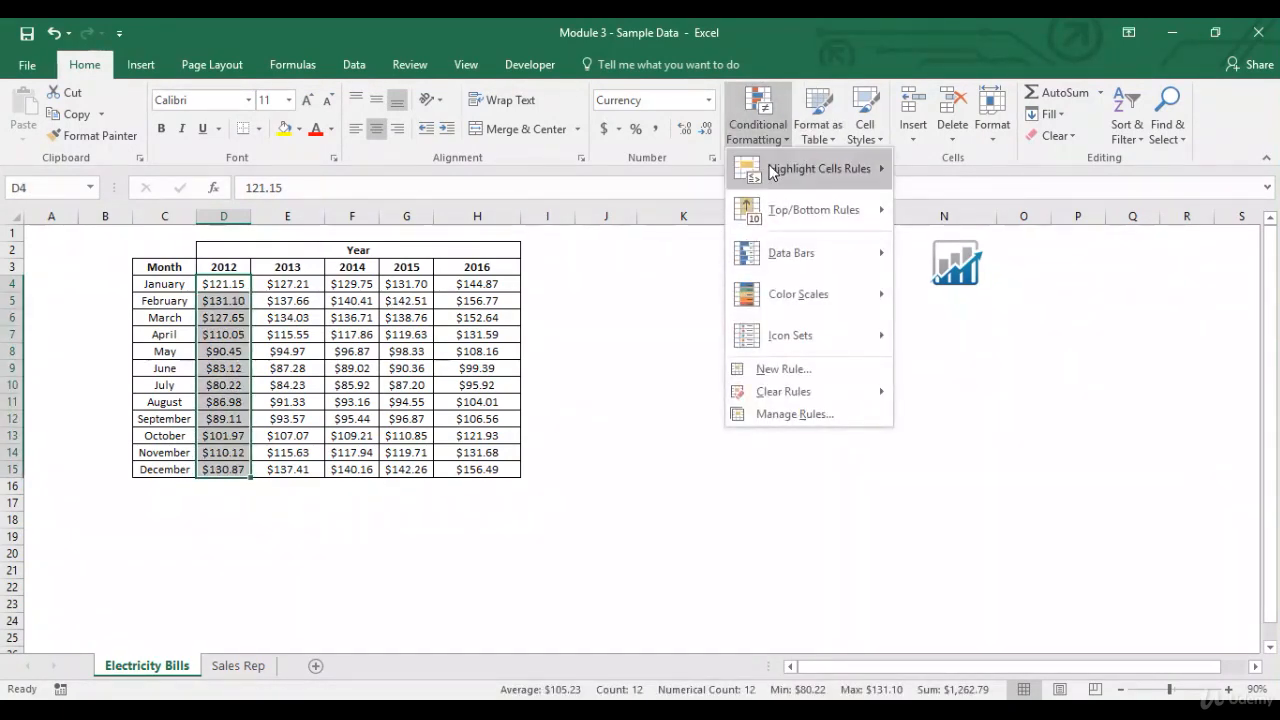
{"action": "mouse_move", "coordinate": [777, 168]}
{"action": "left_click", "coordinate": [940, 294]}
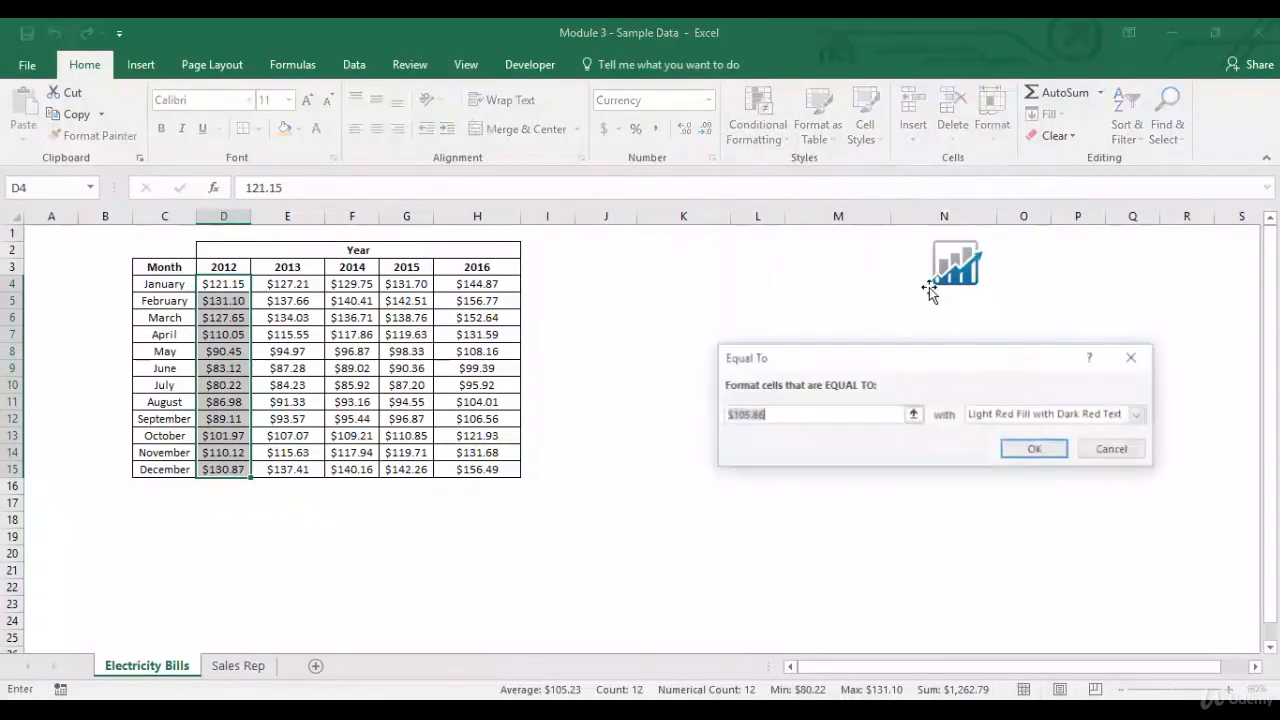
{"action": "left_click", "coordinate": [776, 416]}
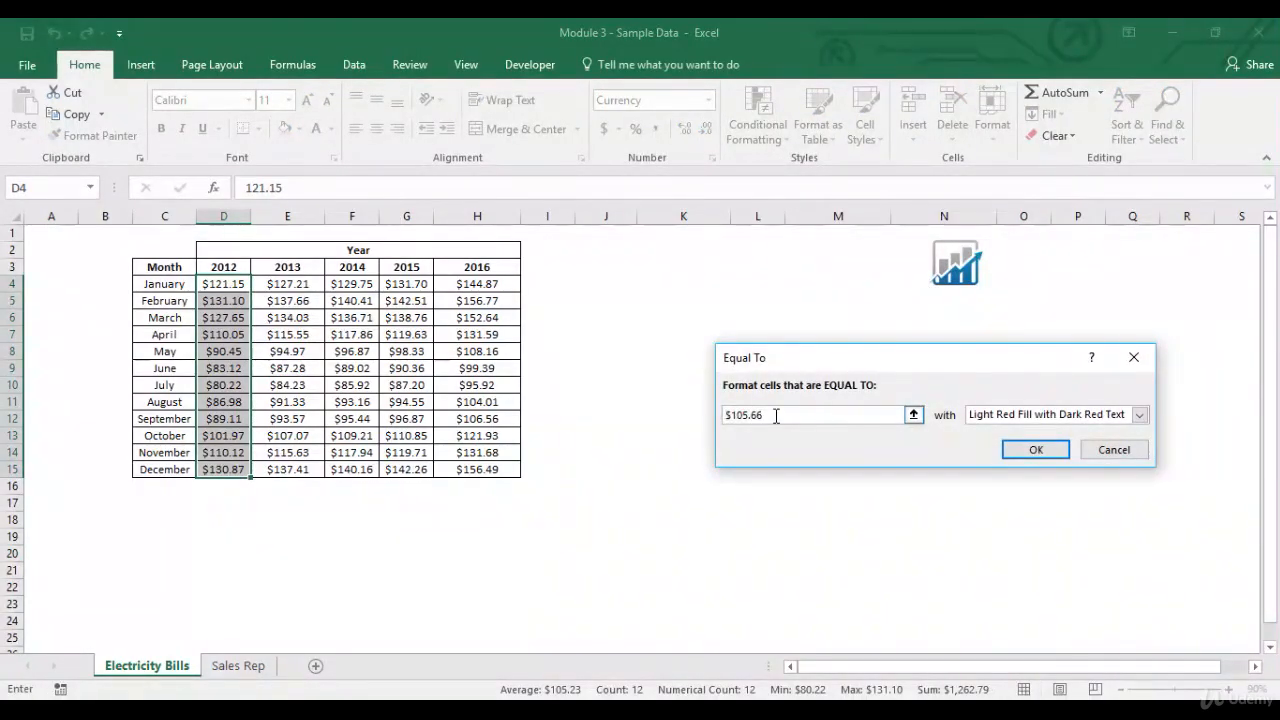
{"action": "left_click_drag", "start_coordinate": [776, 415], "coordinate": [709, 424]}
{"action": "type", "text": "100"}
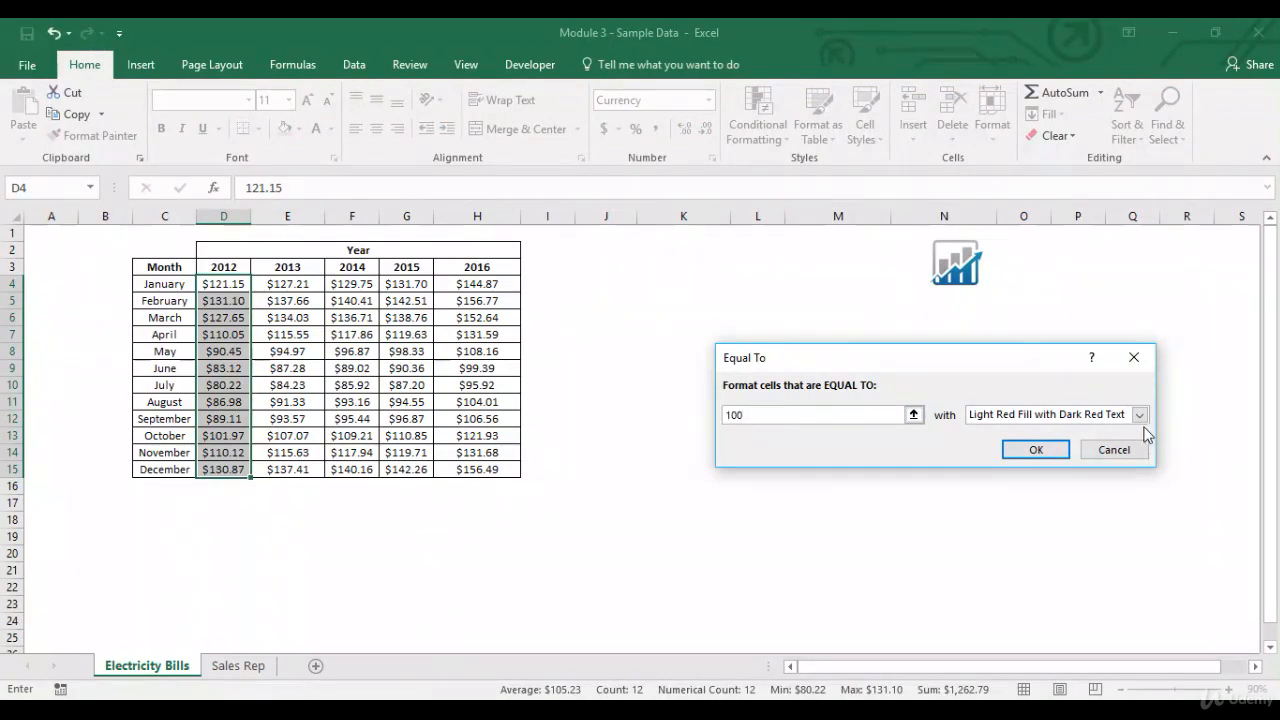
{"action": "left_click", "coordinate": [1043, 448]}
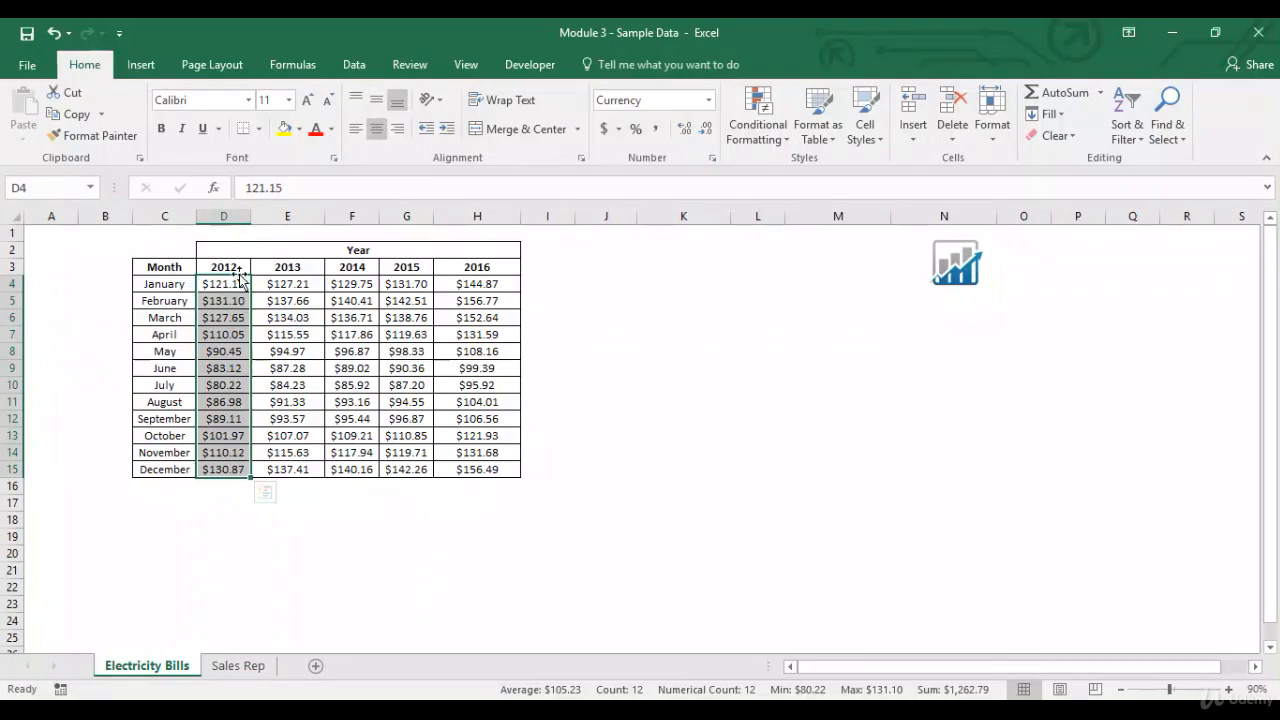
Test the Equal To rule by setting the January 2012 bill in D4 to 100, and undo the entry
{"action": "left_click", "coordinate": [234, 284]}
{"action": "type", "text": "100"}
{"action": "key", "text": "Return"}
{"action": "key", "text": "Up"}
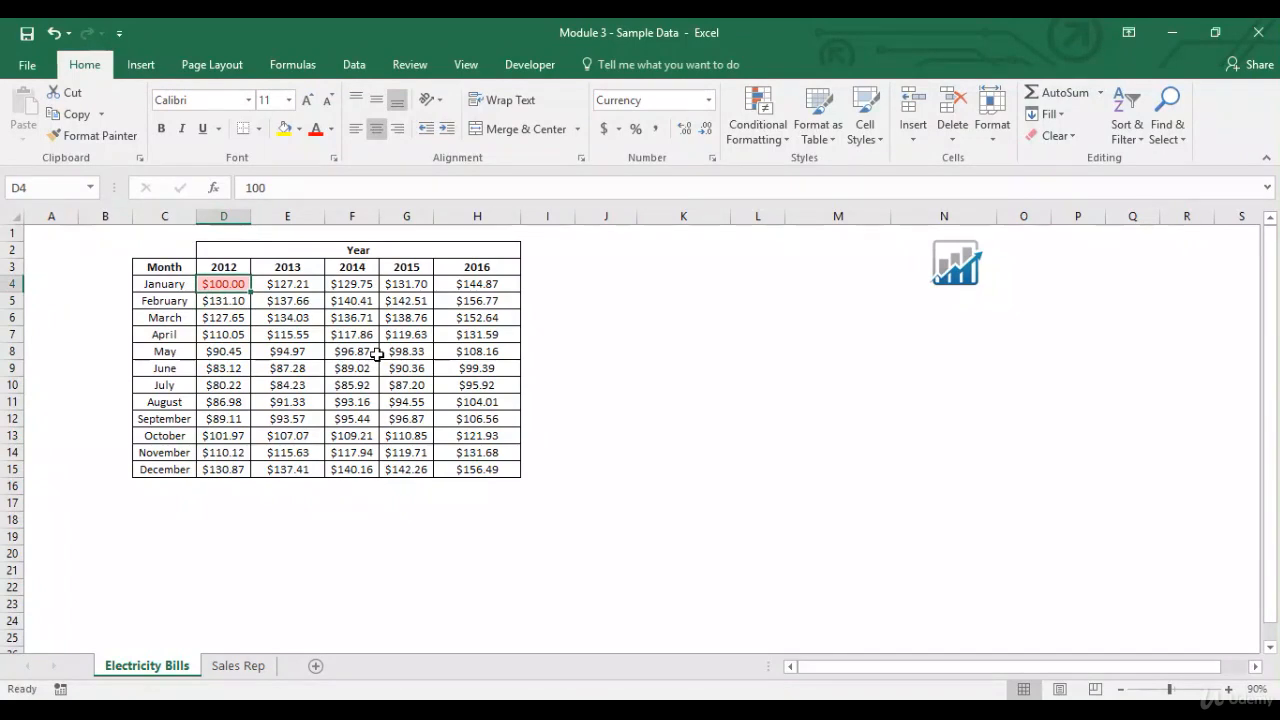
{"action": "left_click", "coordinate": [53, 33]}
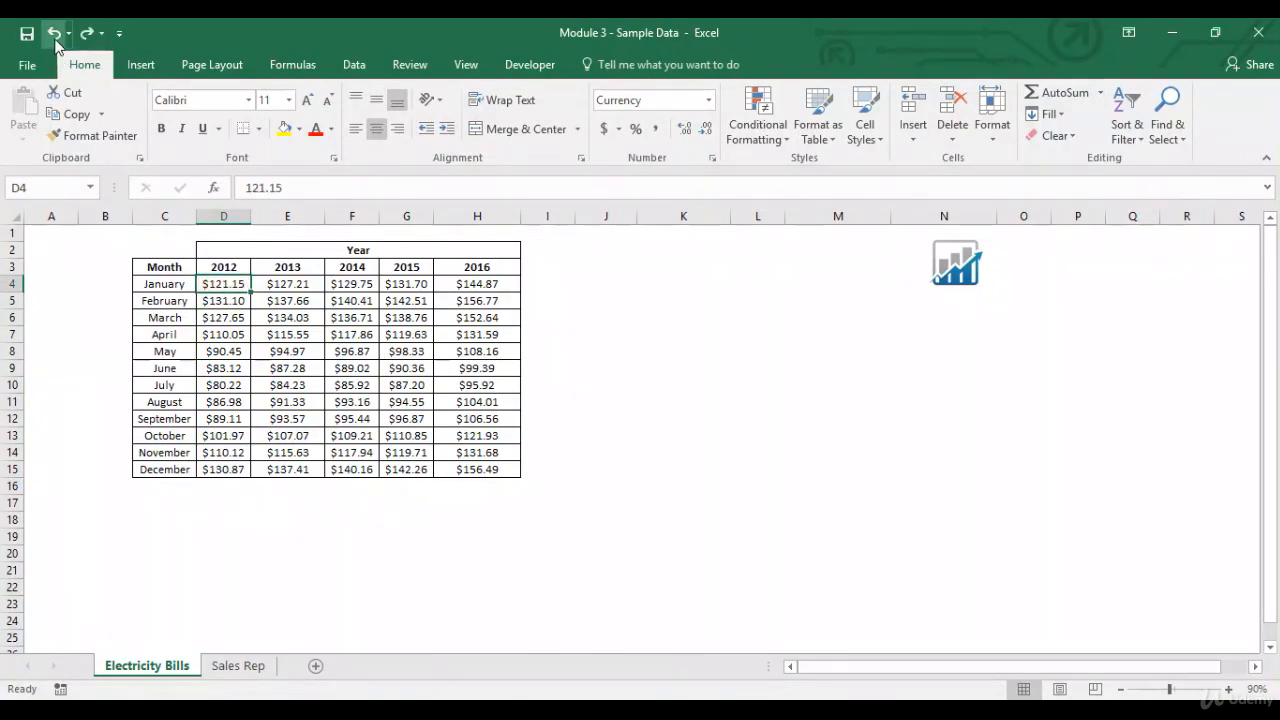
Clear the conditional formatting rules from the 2012 bills in D4:D15 and select the blank cell J4
{"action": "key", "text": "ctrl+shift+Down"}
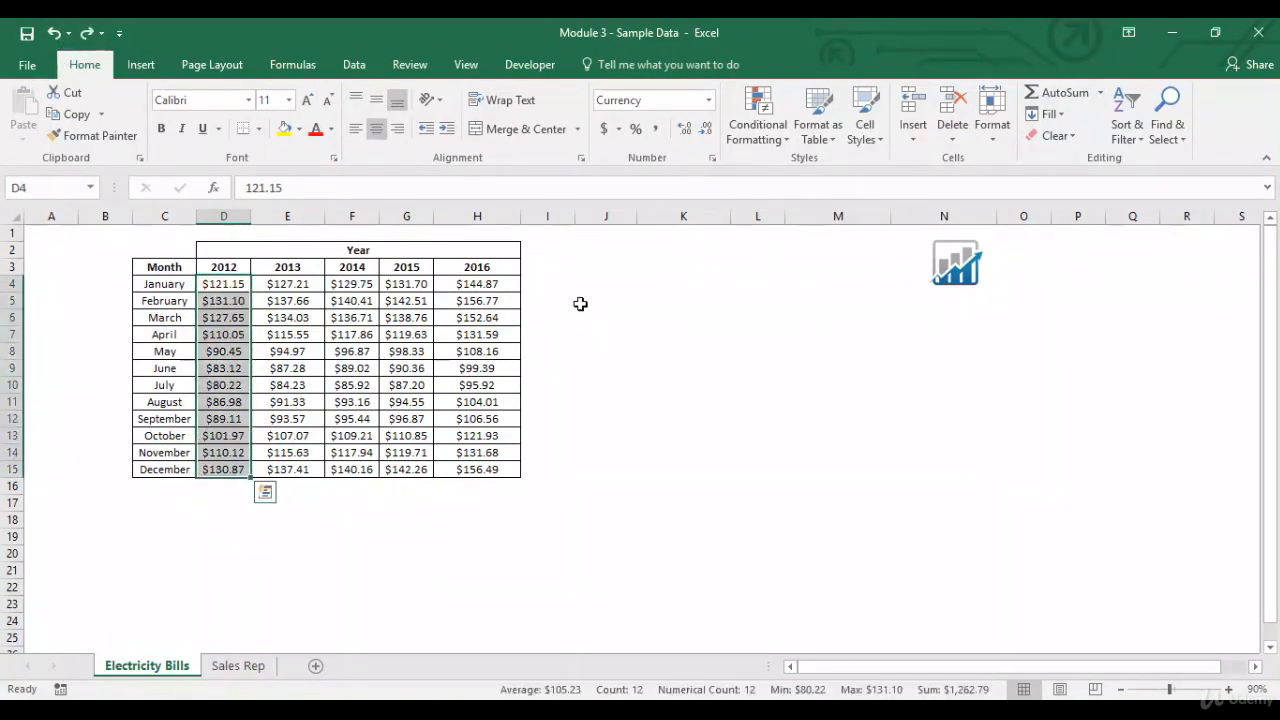
{"action": "left_click", "coordinate": [780, 141]}
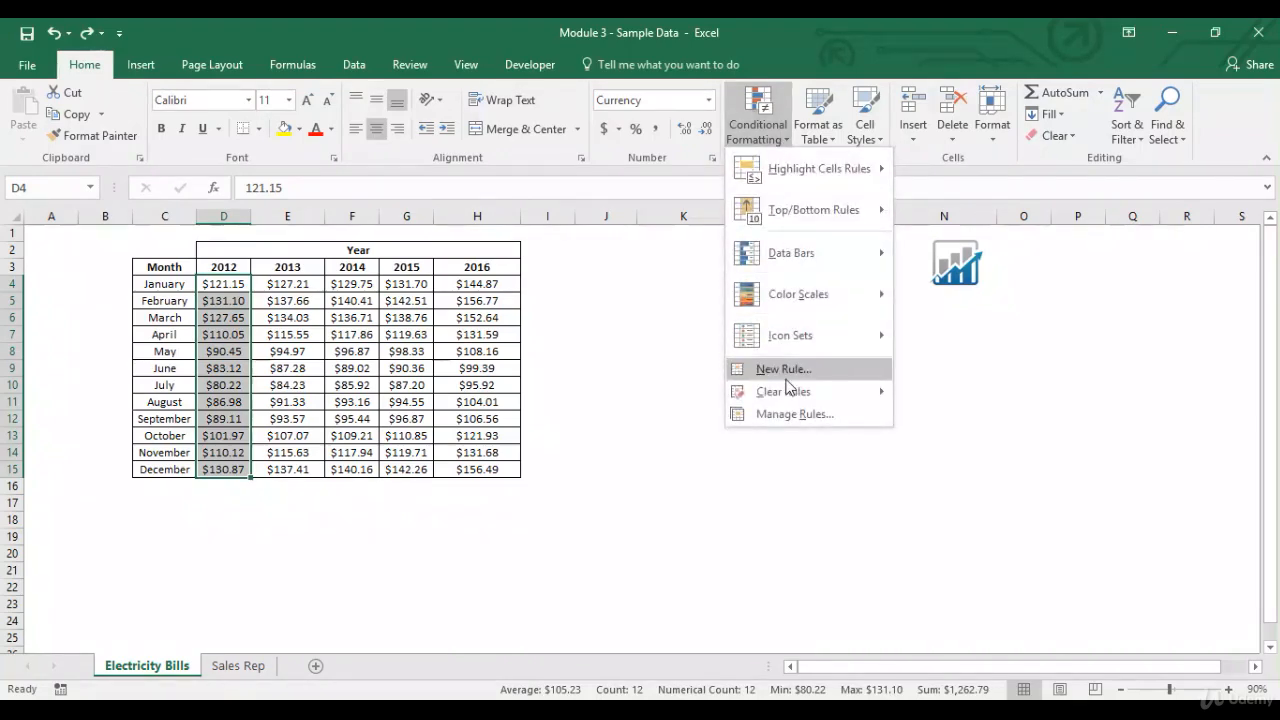
{"action": "mouse_move", "coordinate": [792, 395]}
{"action": "left_click", "coordinate": [953, 395]}
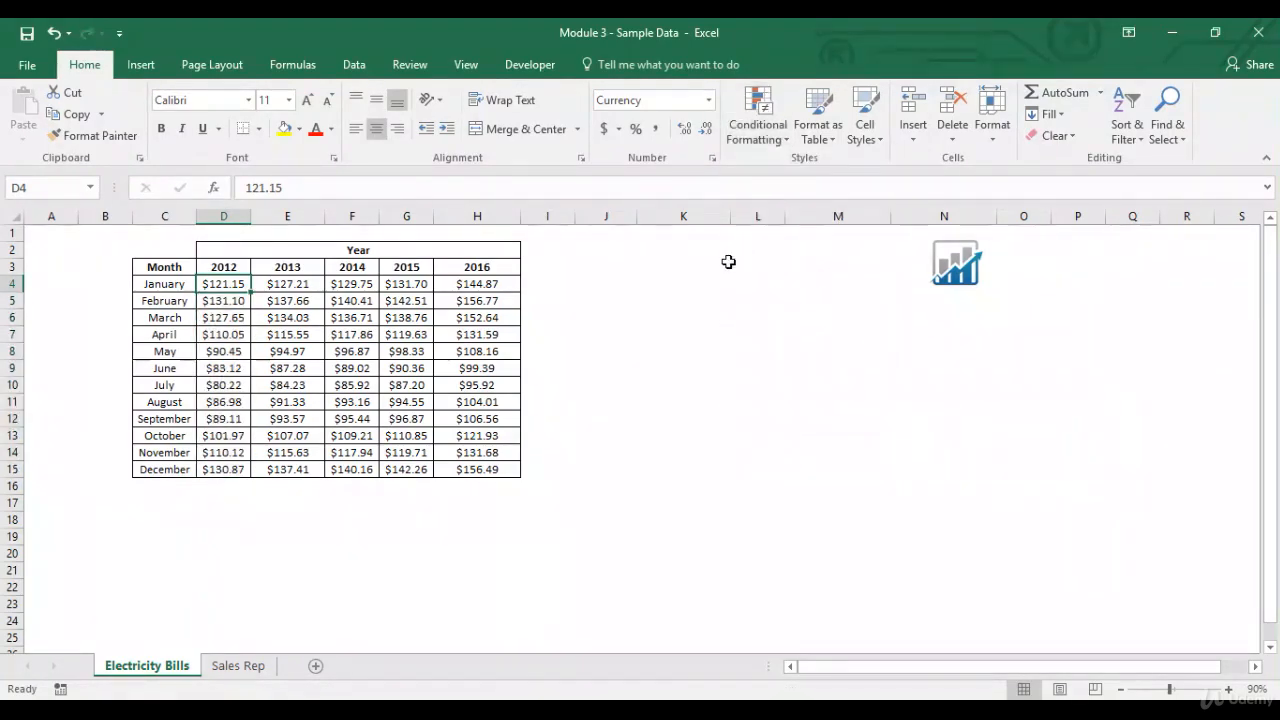
{"action": "left_click", "coordinate": [590, 282]}
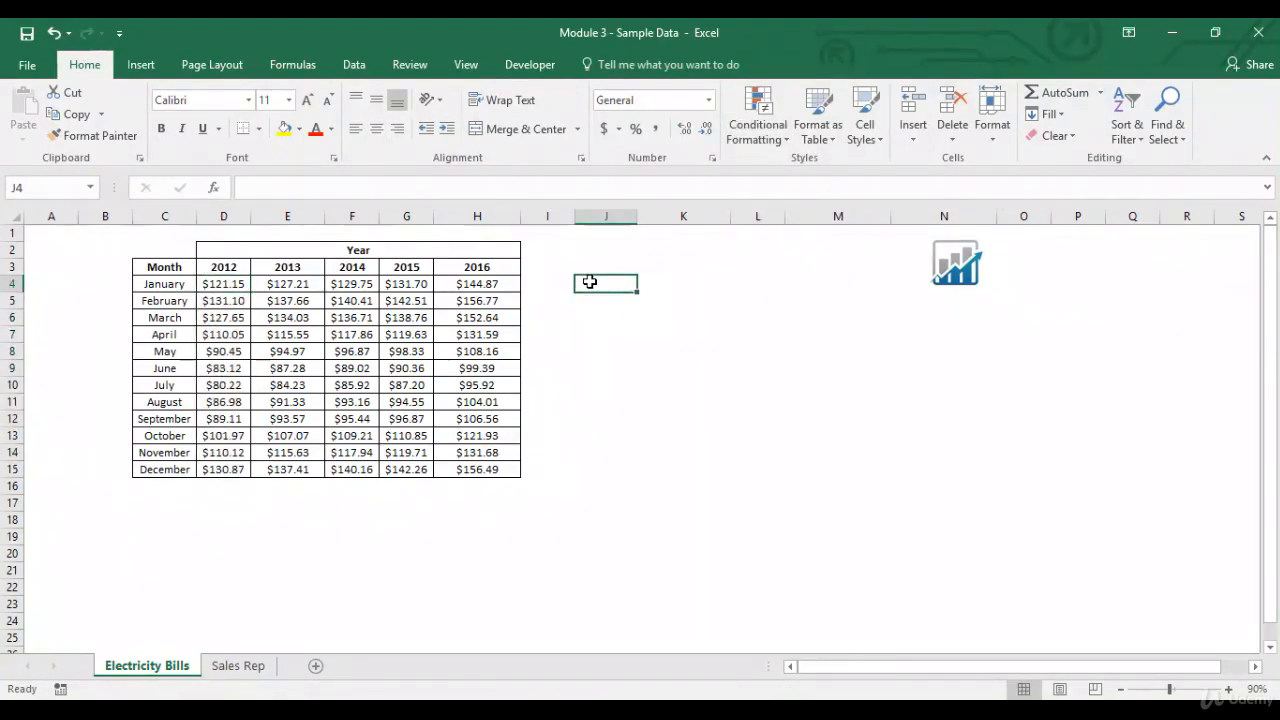
{"action": "left_click", "coordinate": [773, 130]}
{"action": "mouse_move", "coordinate": [821, 180]}
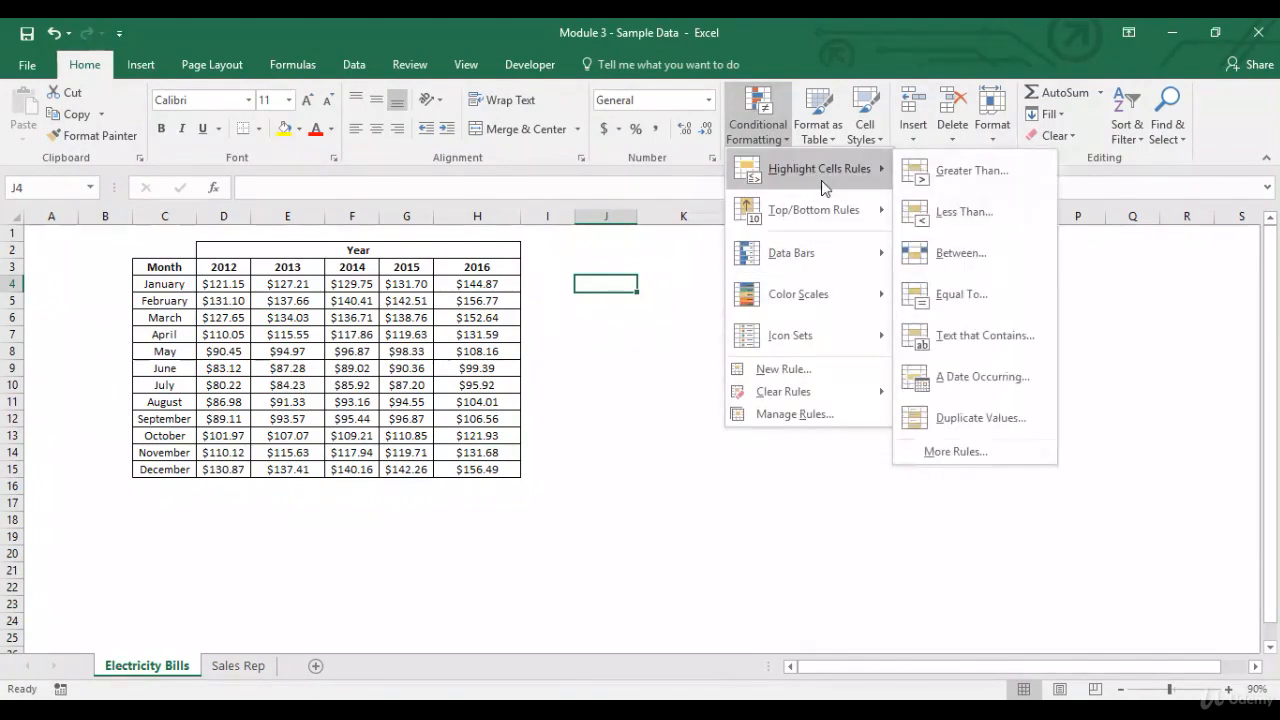
{"action": "left_click", "coordinate": [960, 335]}
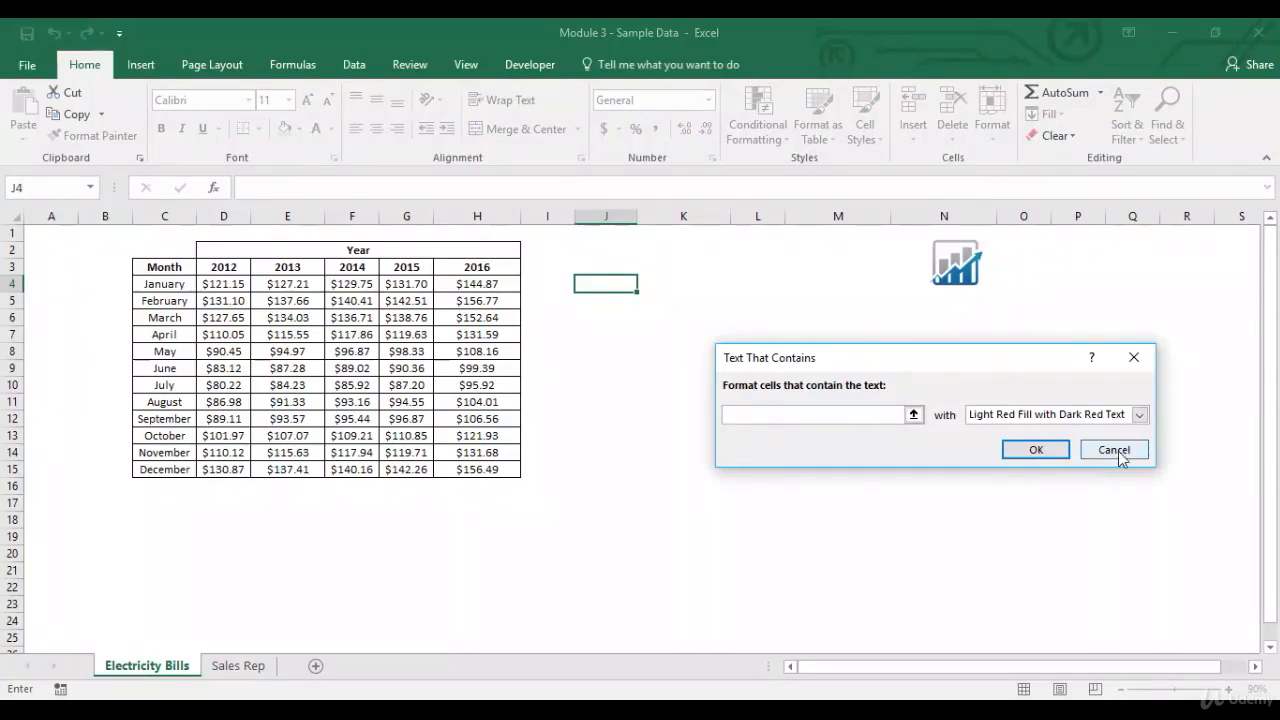
{"action": "left_click", "coordinate": [1115, 451]}
Enter the sample texts abc, bcd, efg and abd in cells J4 to J7
{"action": "type", "text": "abc"}
{"action": "key", "text": "Return"}
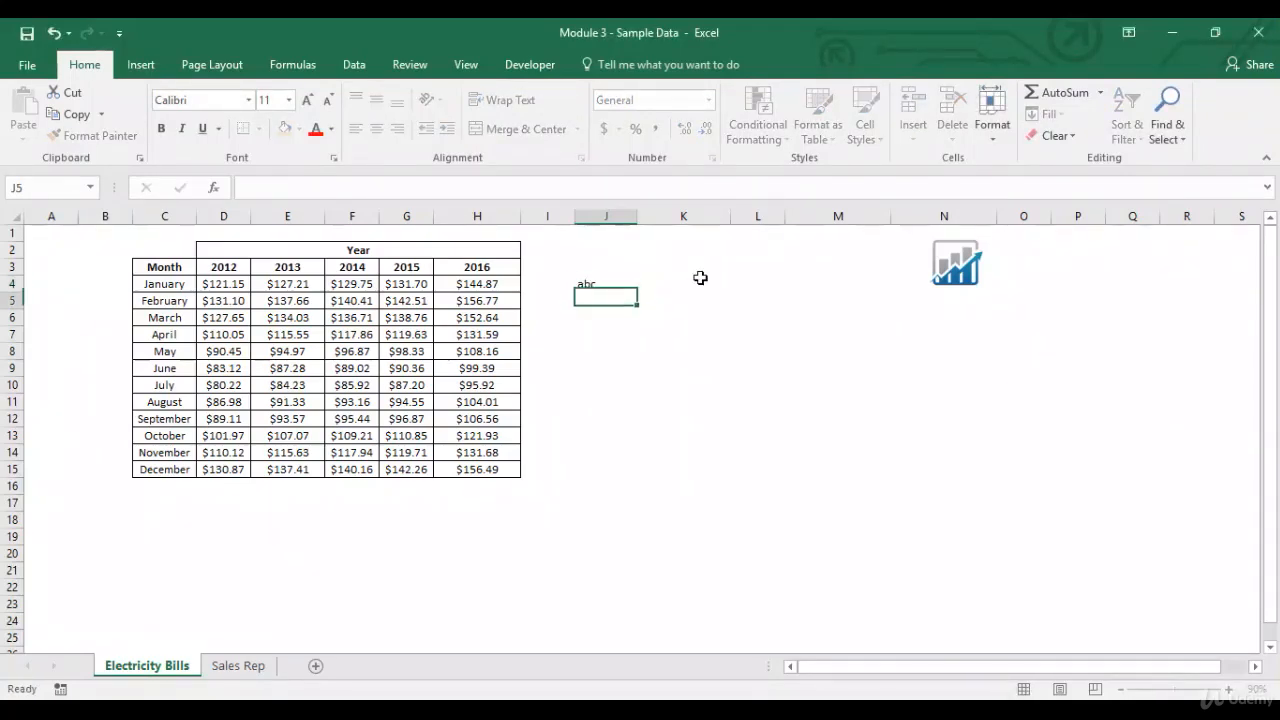
{"action": "type", "text": "bcd"}
{"action": "key", "text": "Return"}
{"action": "type", "text": "efg"}
{"action": "key", "text": "Return"}
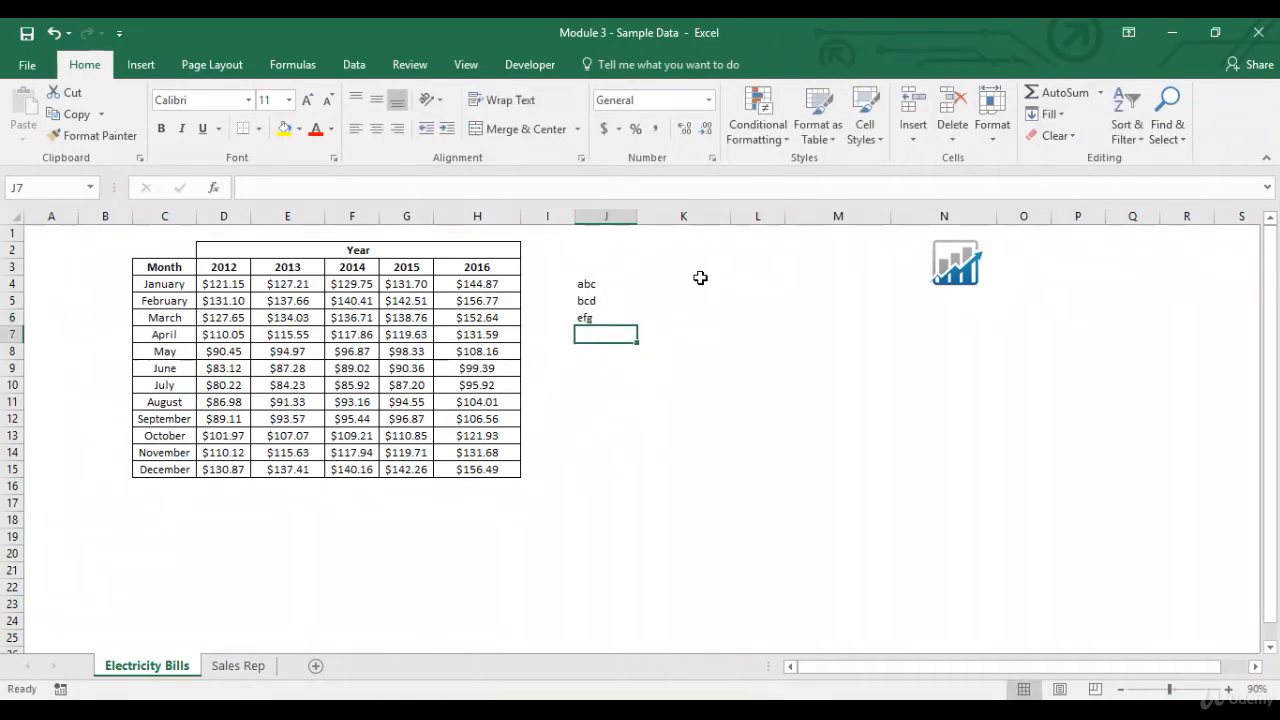
{"action": "type", "text": "a"}
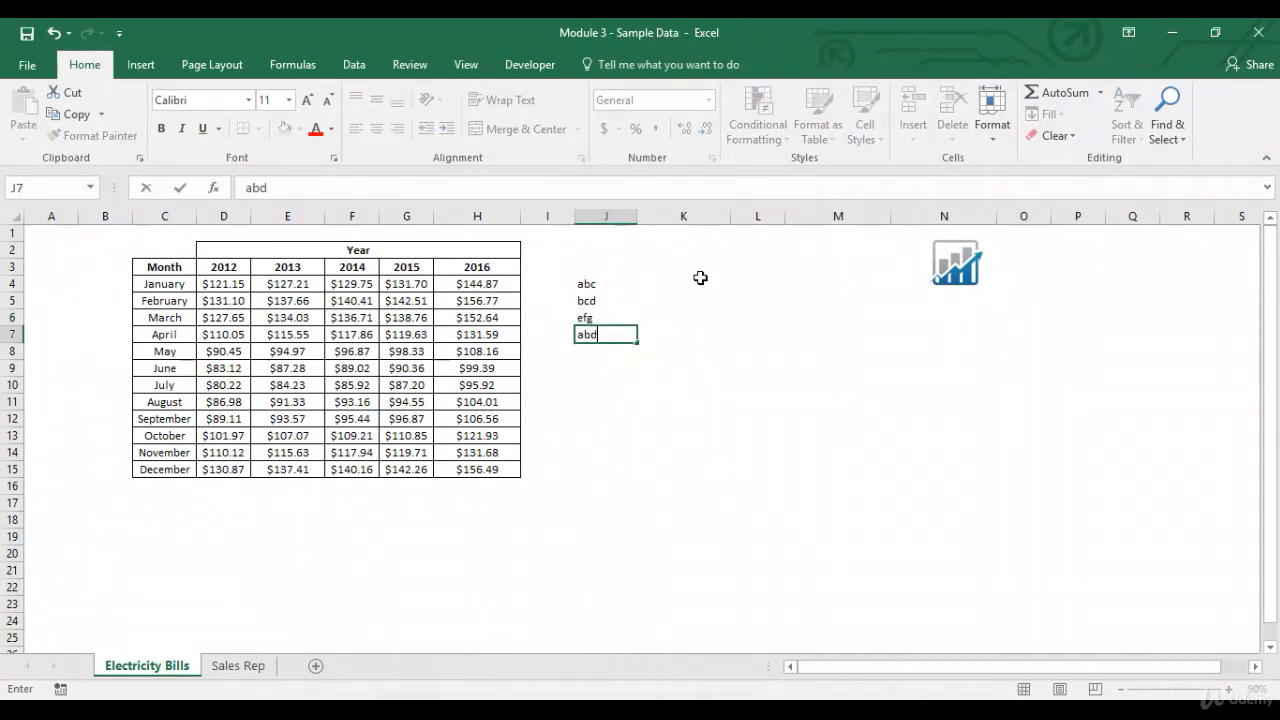
{"action": "type", "text": "bd"}
{"action": "key", "text": "Return"}
Highlight the cells in J4:J7 that contain the text "ab" with Light Red Fill with Dark Red Text
{"action": "left_click_drag", "start_coordinate": [594, 287], "coordinate": [602, 335]}
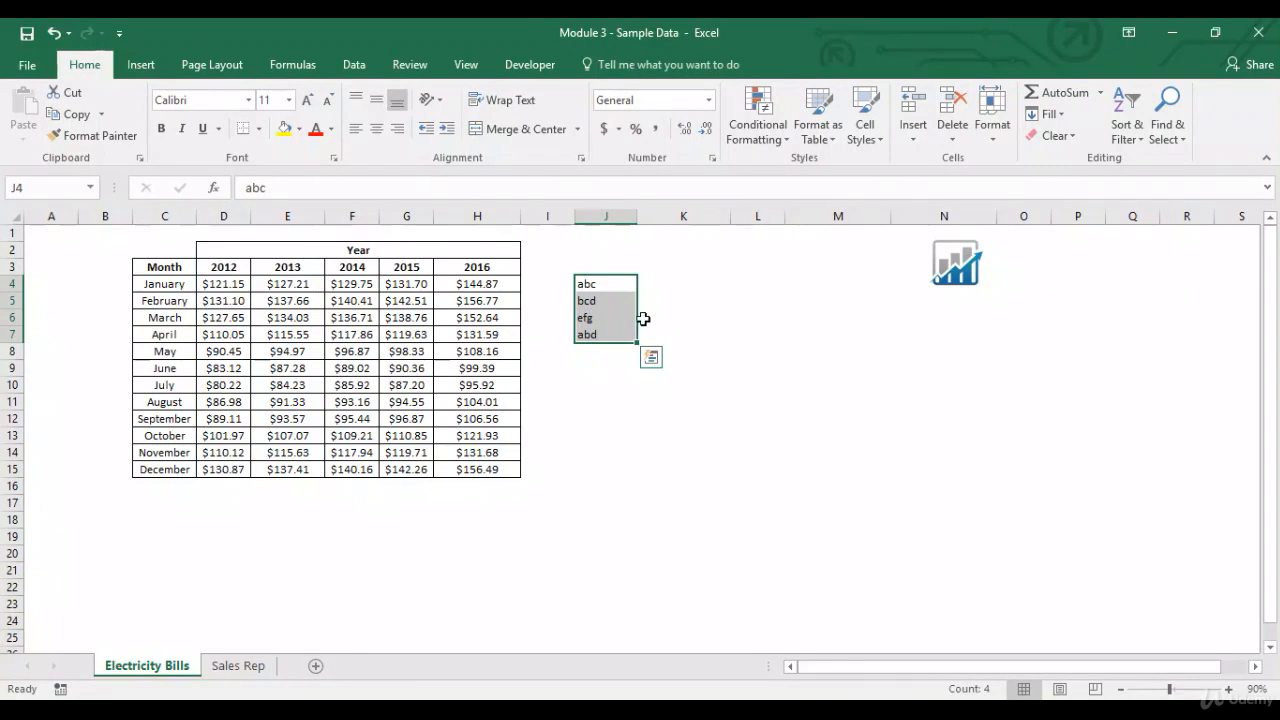
{"action": "left_click", "coordinate": [758, 110]}
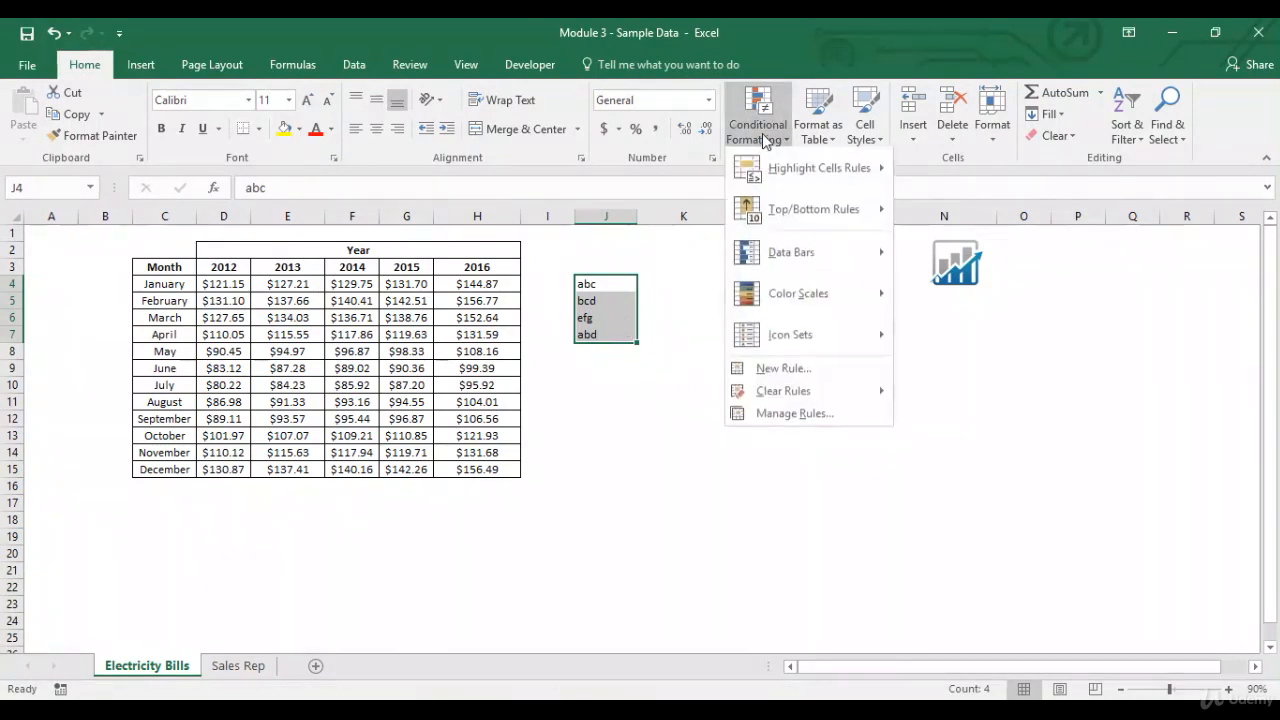
{"action": "mouse_move", "coordinate": [783, 172]}
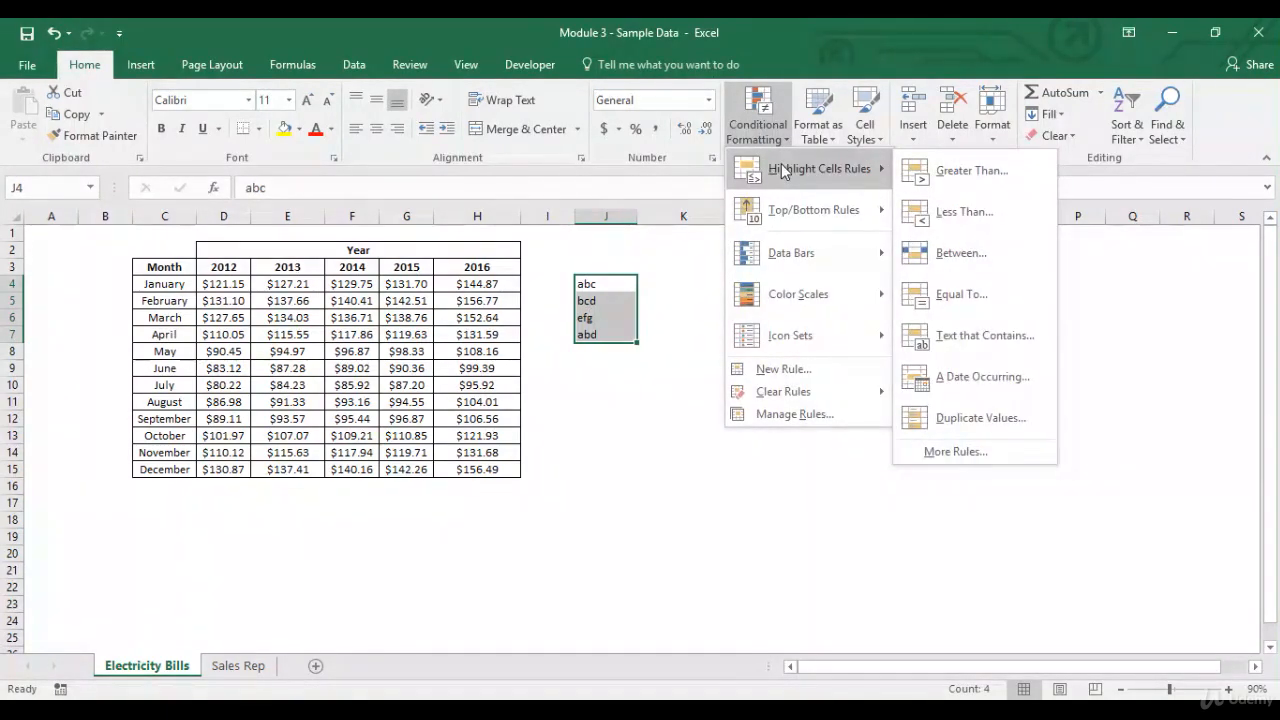
{"action": "left_click", "coordinate": [967, 334]}
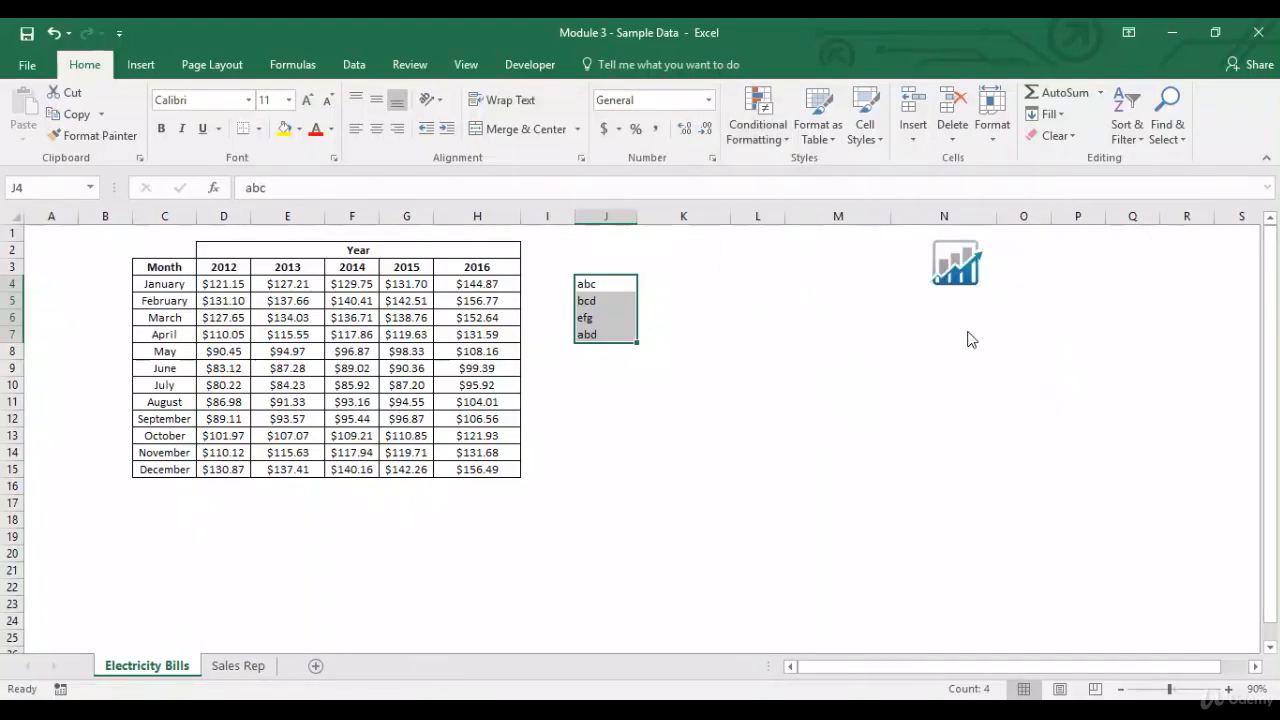
{"action": "key", "text": "Right"}
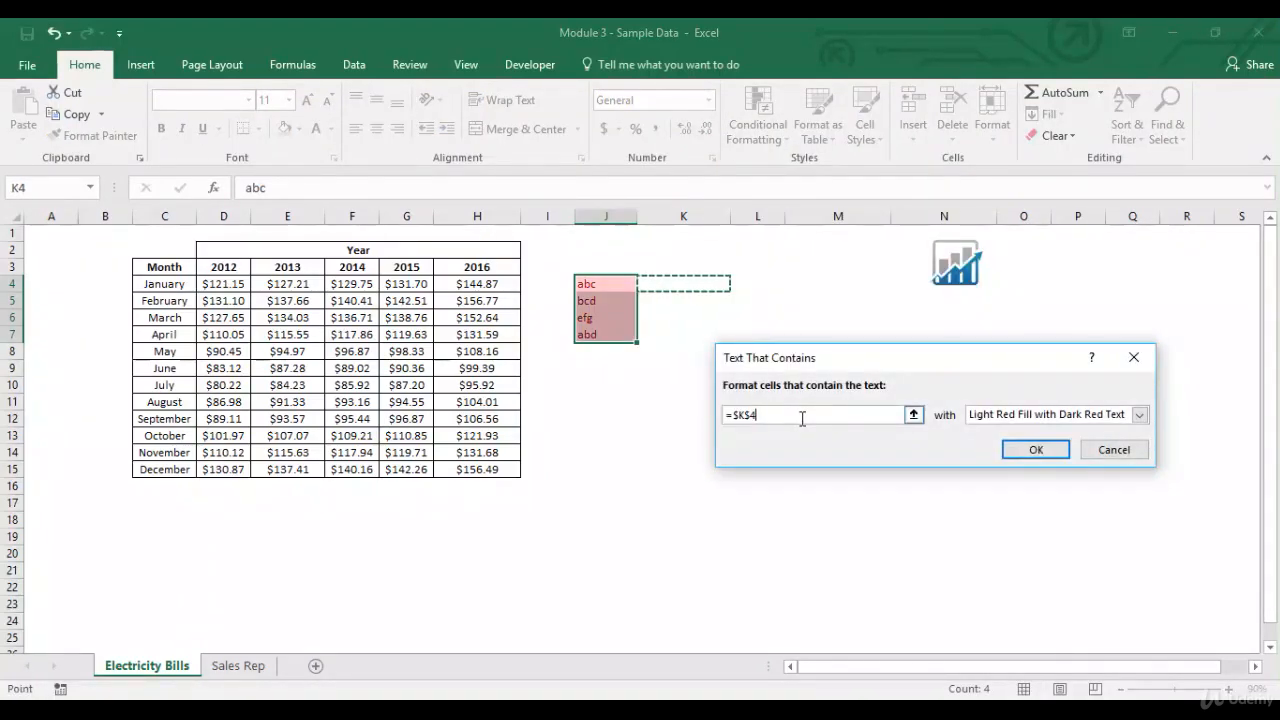
{"action": "key", "text": "BackSpace"}
{"action": "key", "text": "BackSpace"}
{"action": "key", "text": "BackSpace"}
{"action": "key", "text": "BackSpace"}
{"action": "key", "text": "BackSpace"}
{"action": "type", "text": "ab"}
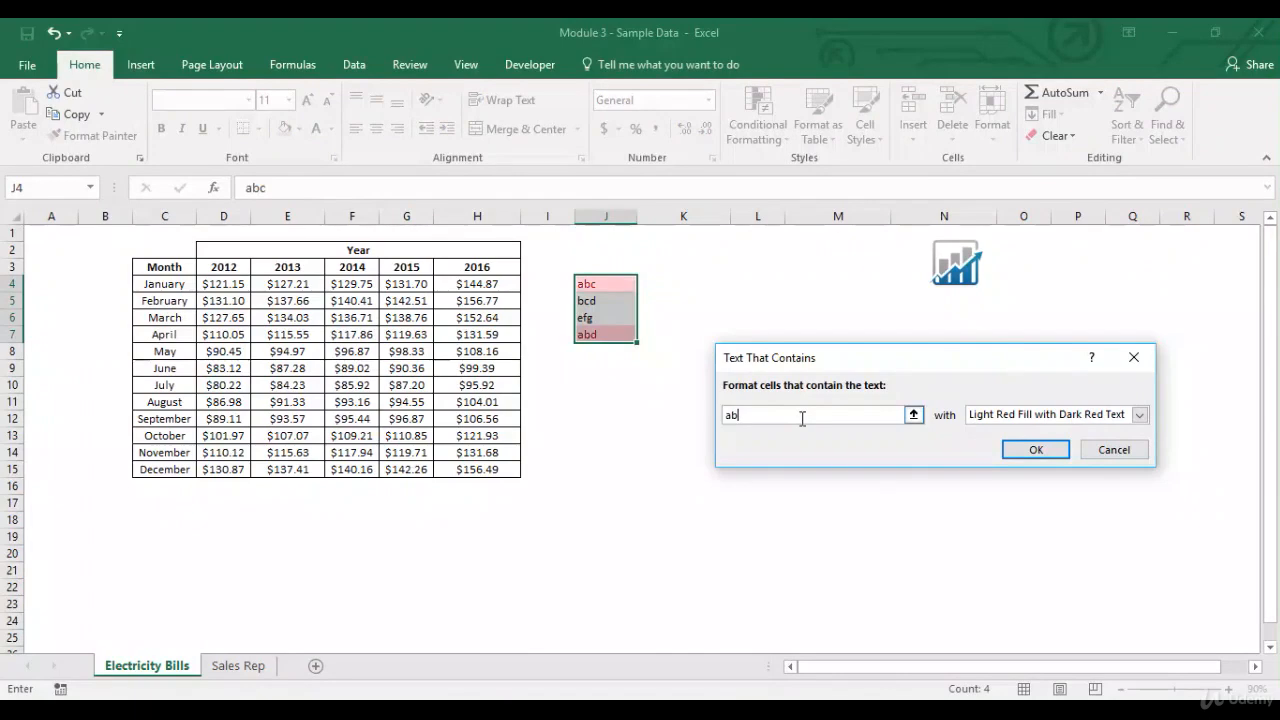
{"action": "left_click", "coordinate": [1024, 452]}
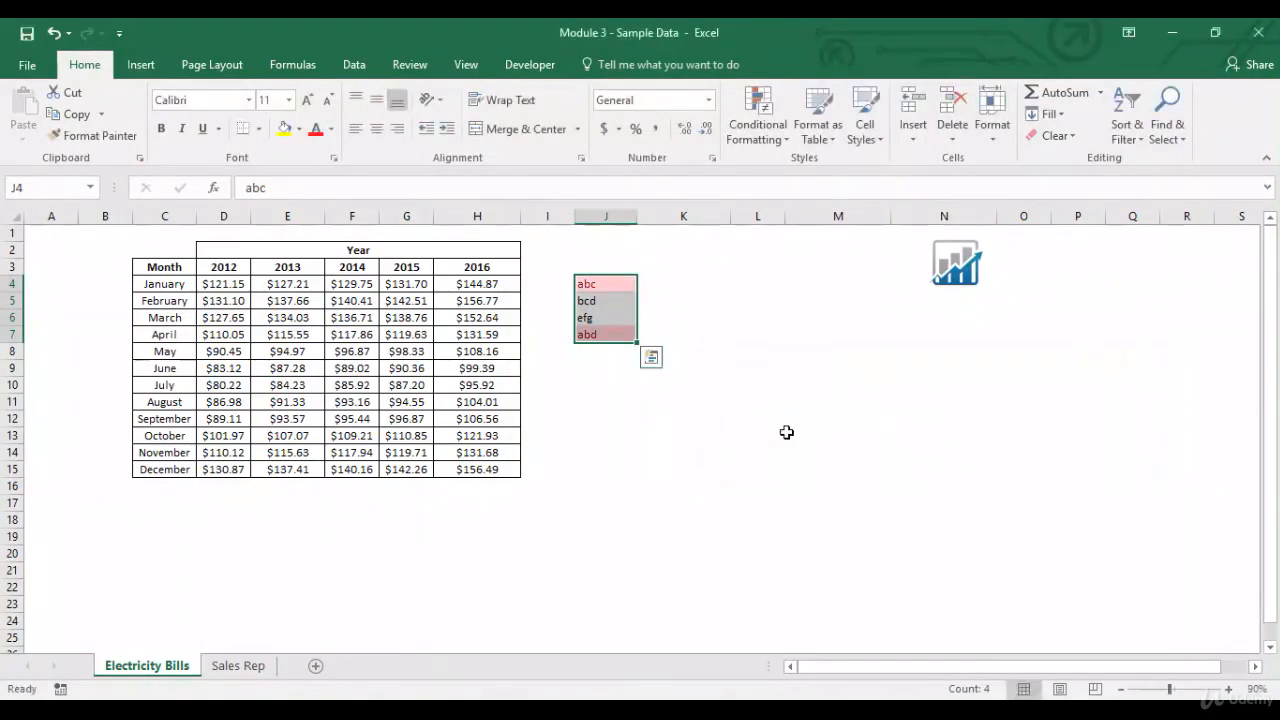
Enter adb in cell J8, below the sample texts
{"action": "left_click", "coordinate": [596, 355]}
{"action": "type", "text": "a"}
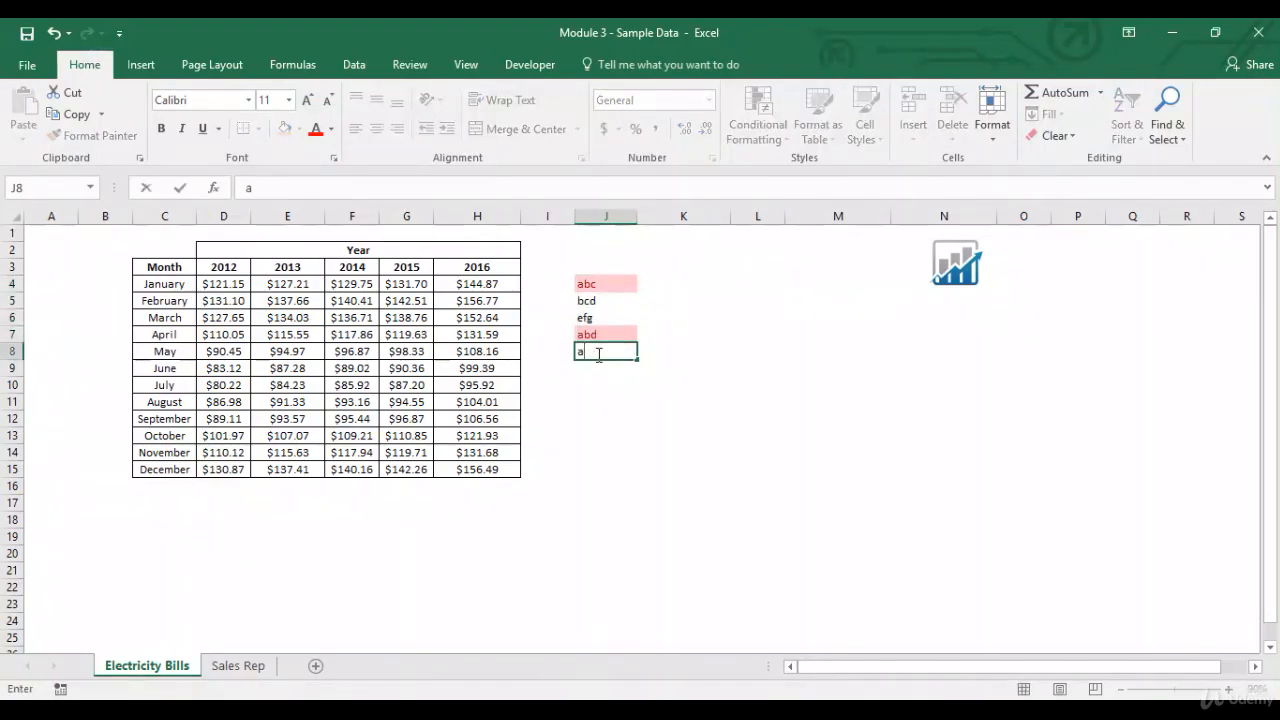
{"action": "type", "text": "db"}
{"action": "key", "text": "Return"}
Copy the conditional formatting of cell J7 to J8 with Format Painter, and select the empty cell J9
{"action": "left_click", "coordinate": [592, 338]}
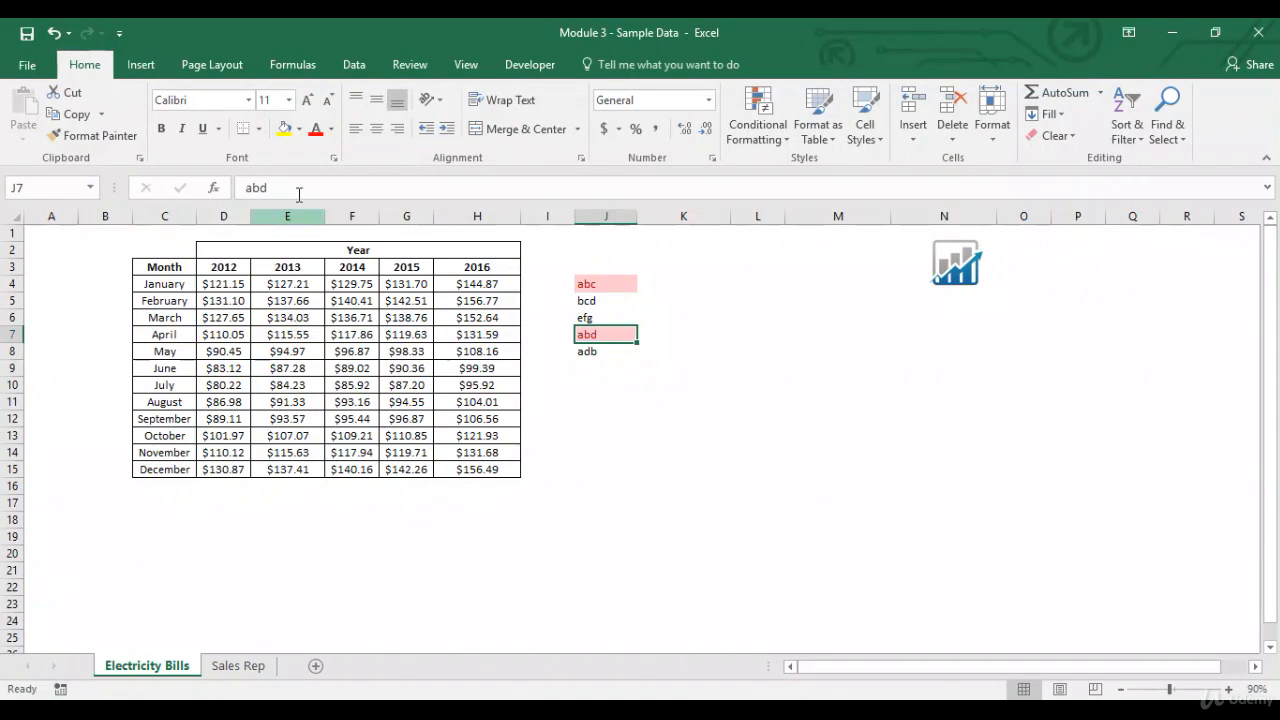
{"action": "left_click", "coordinate": [110, 135]}
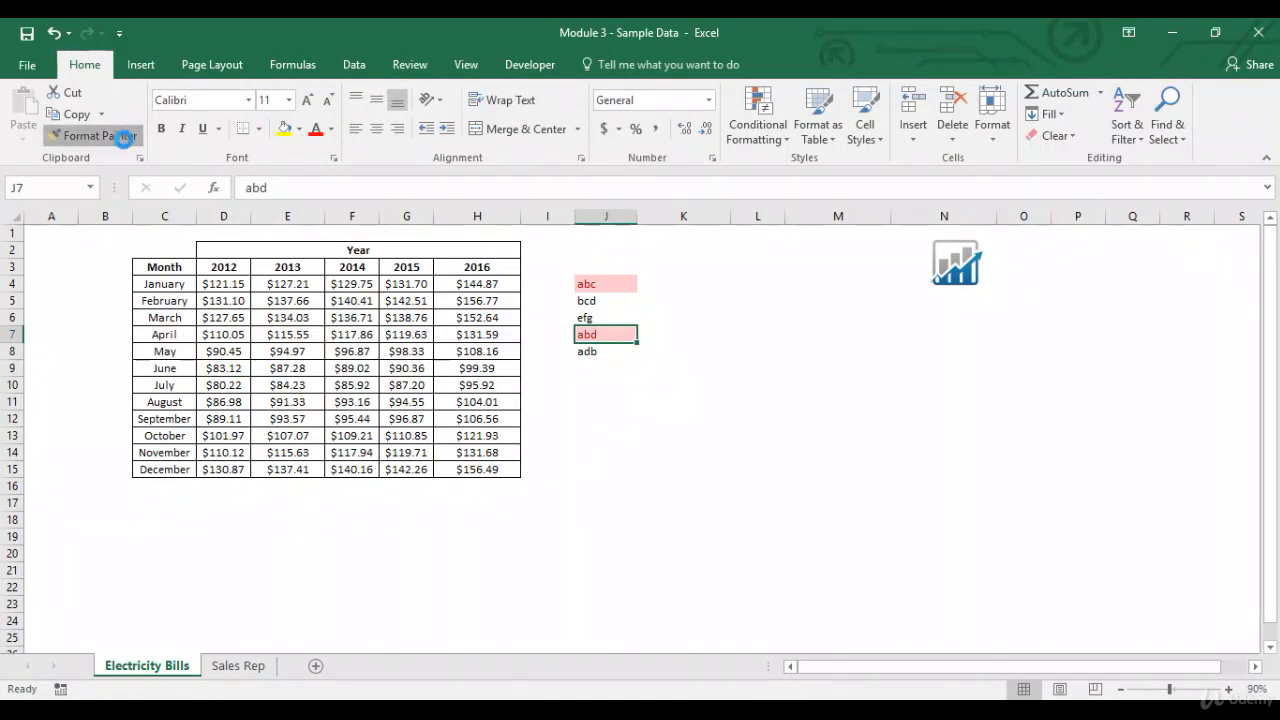
{"action": "left_click", "coordinate": [595, 350]}
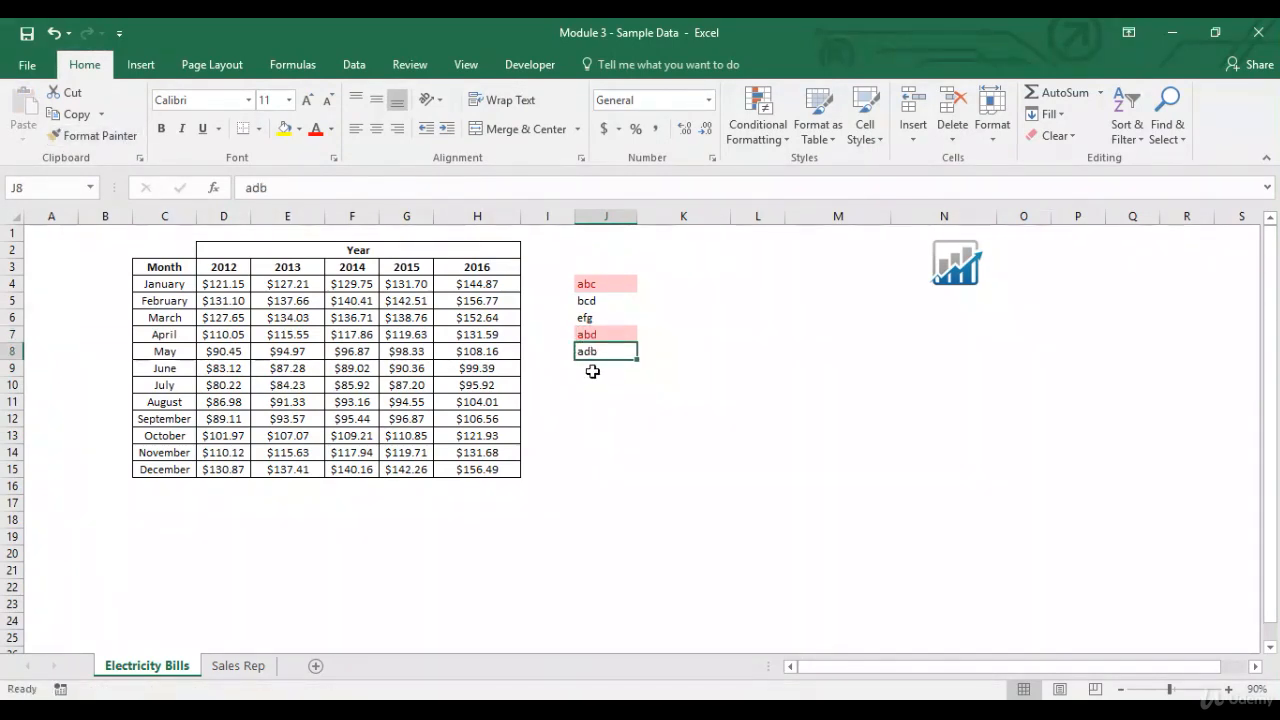
{"action": "left_click", "coordinate": [592, 371]}
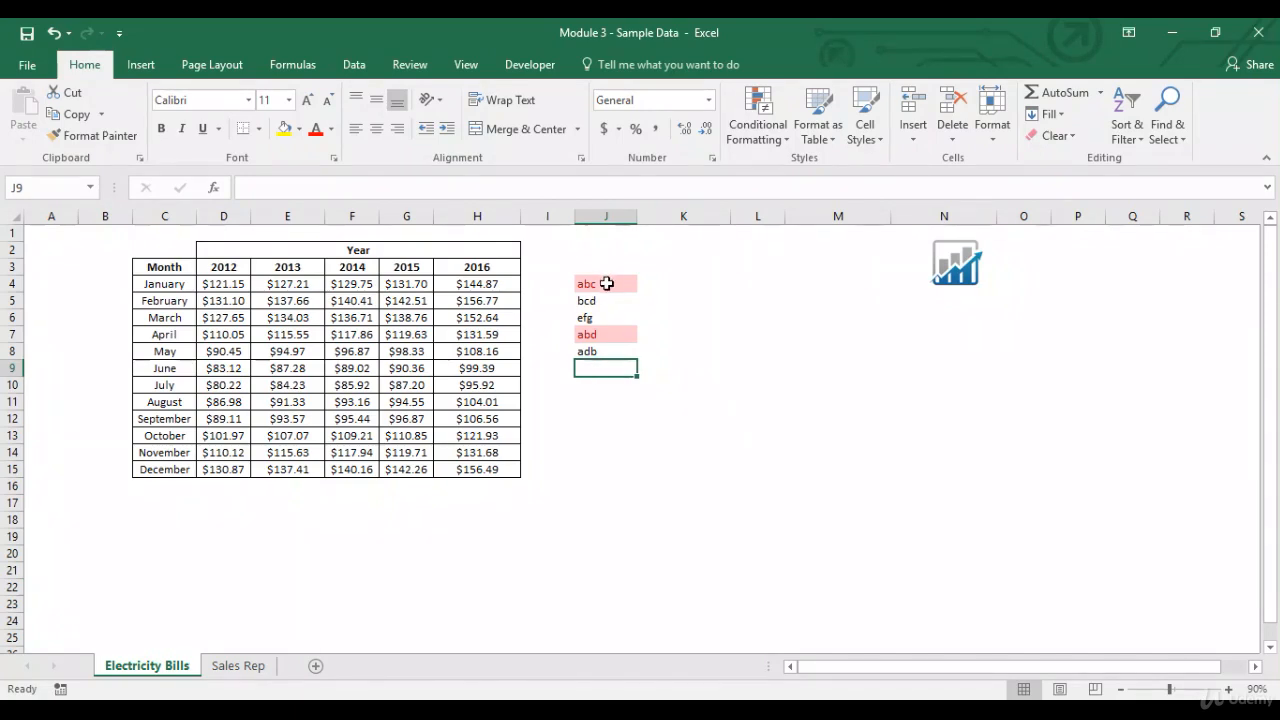
Delete the sample texts in J4:J8 and clear the conditional formatting rules from those cells
{"action": "left_click_drag", "start_coordinate": [602, 284], "coordinate": [606, 351]}
{"action": "key", "text": "Delete"}
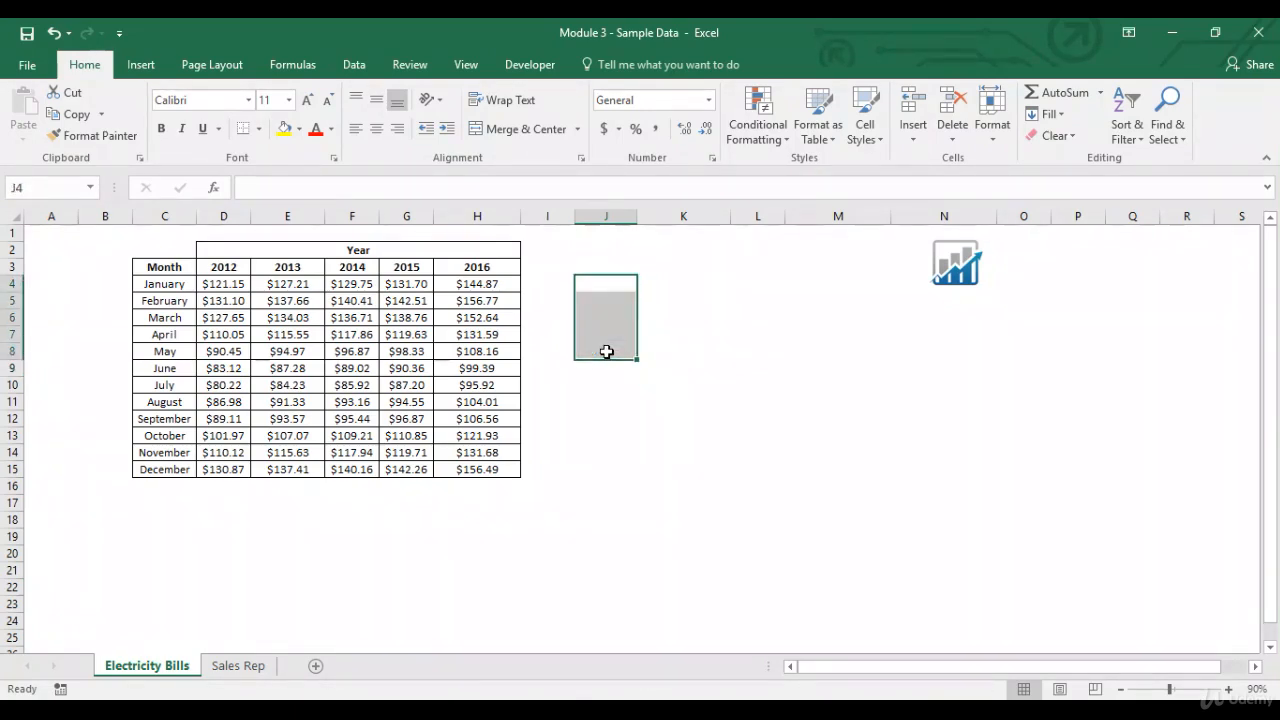
{"action": "left_click", "coordinate": [762, 128]}
{"action": "mouse_move", "coordinate": [813, 396]}
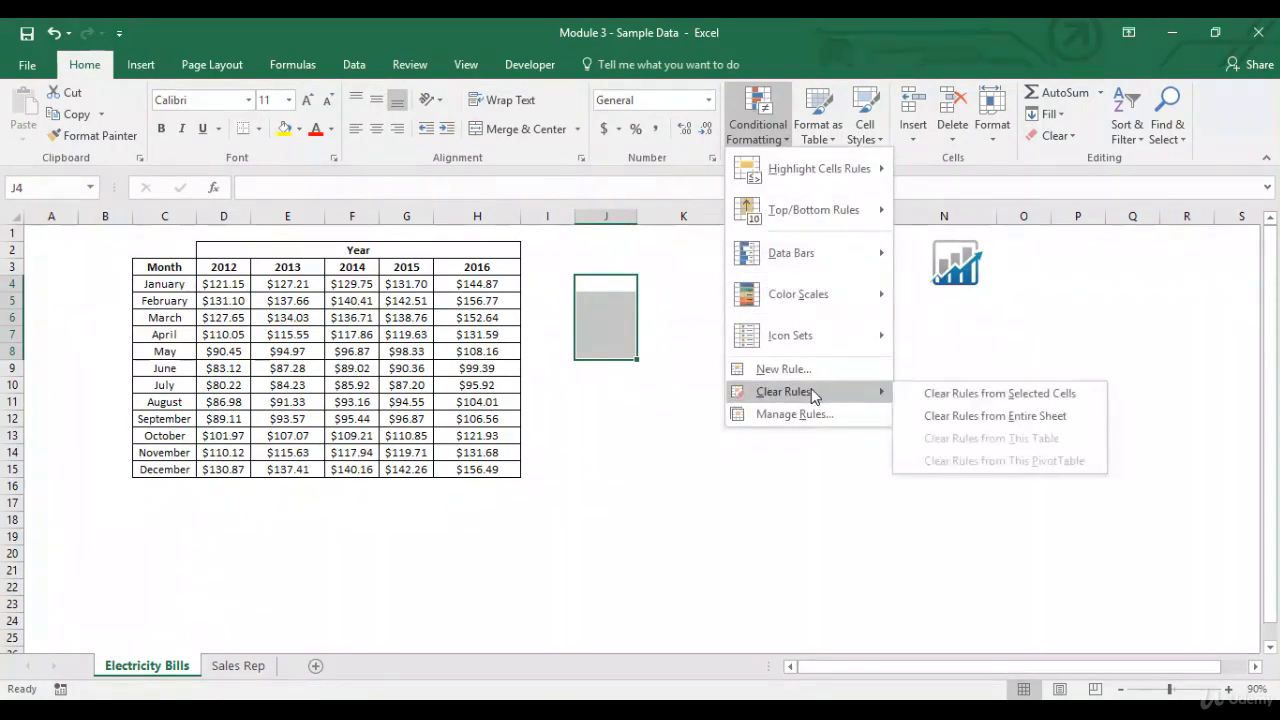
{"action": "left_click", "coordinate": [918, 394]}
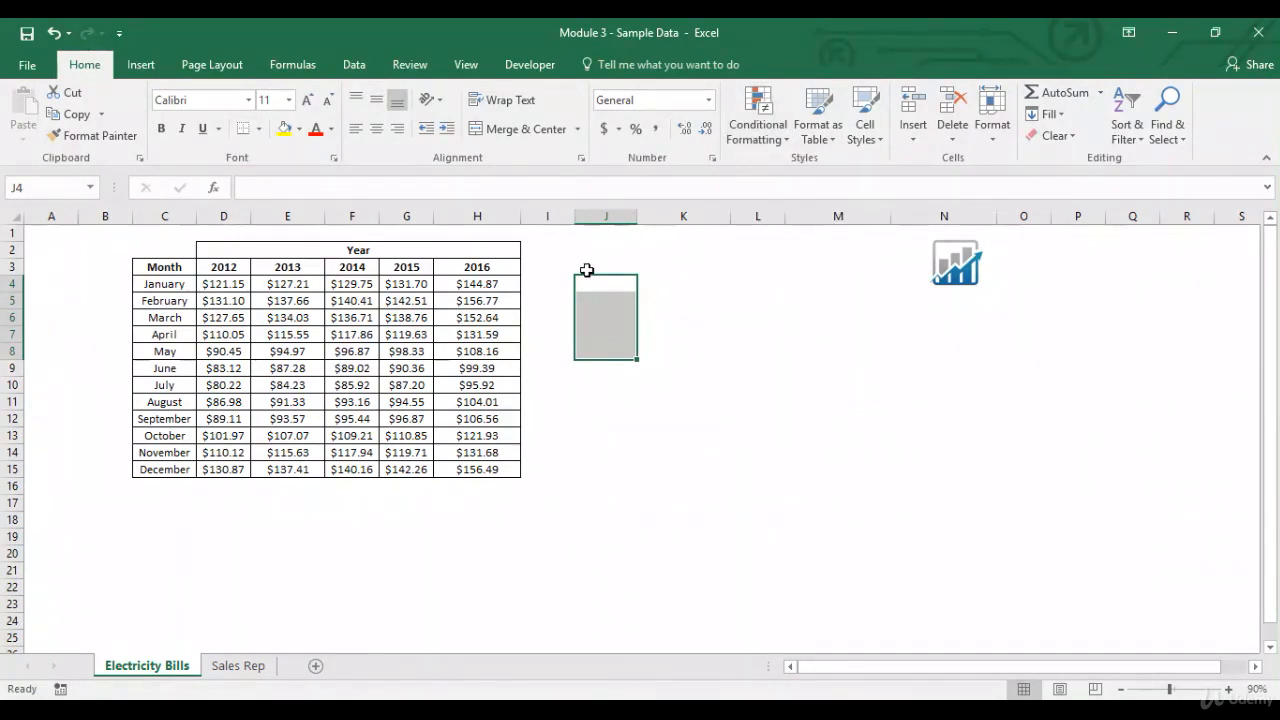
Enter the formula =today() in cell J4
{"action": "left_click", "coordinate": [597, 286]}
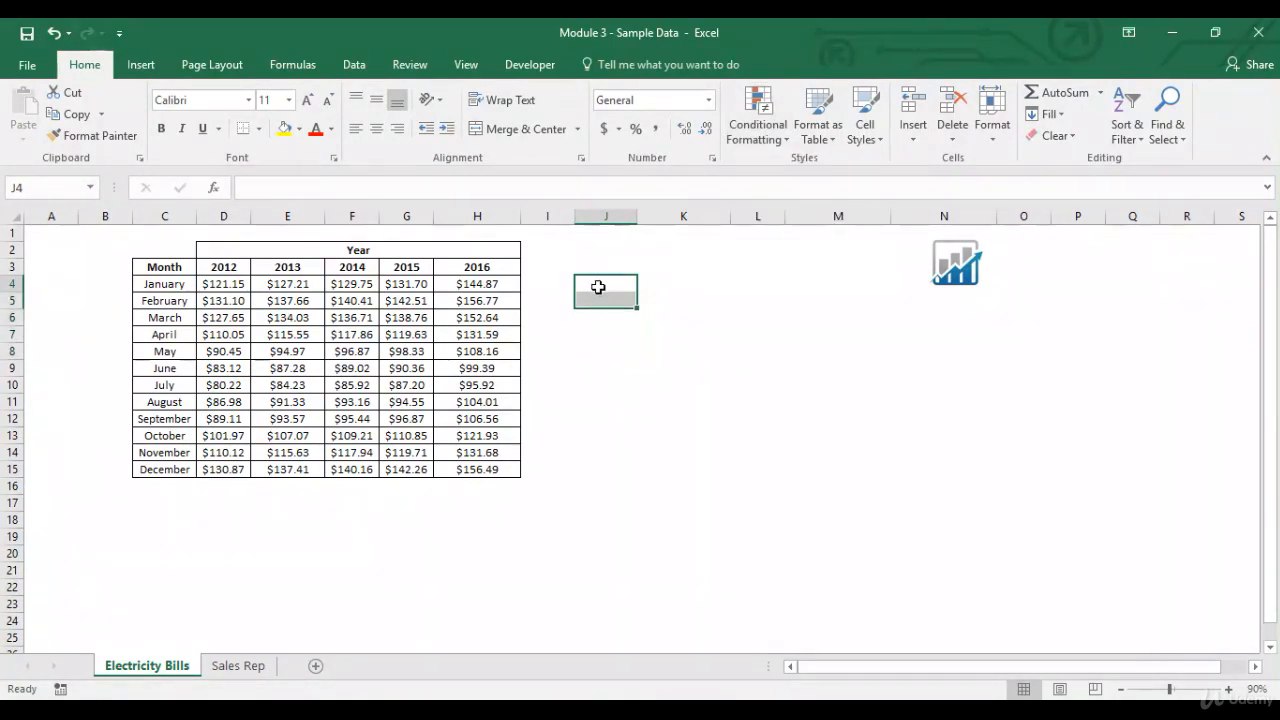
{"action": "left_click", "coordinate": [758, 132]}
{"action": "mouse_move", "coordinate": [815, 165]}
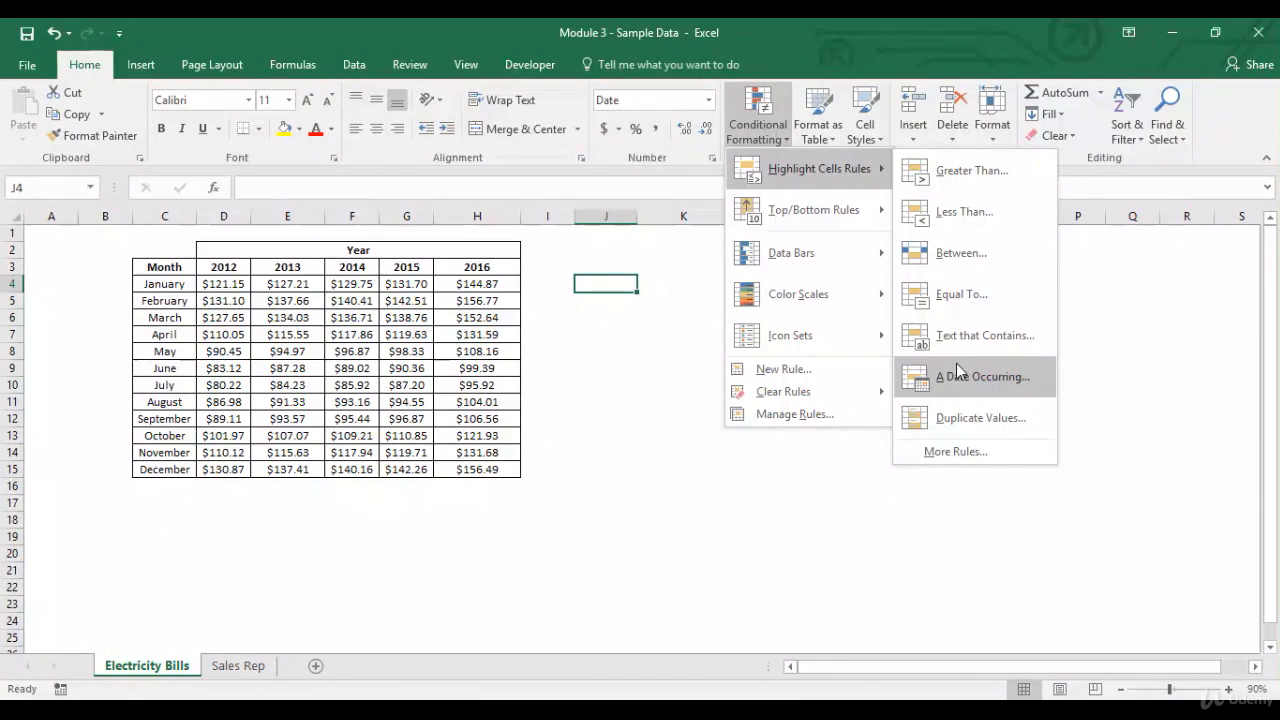
{"action": "left_click", "coordinate": [610, 291]}
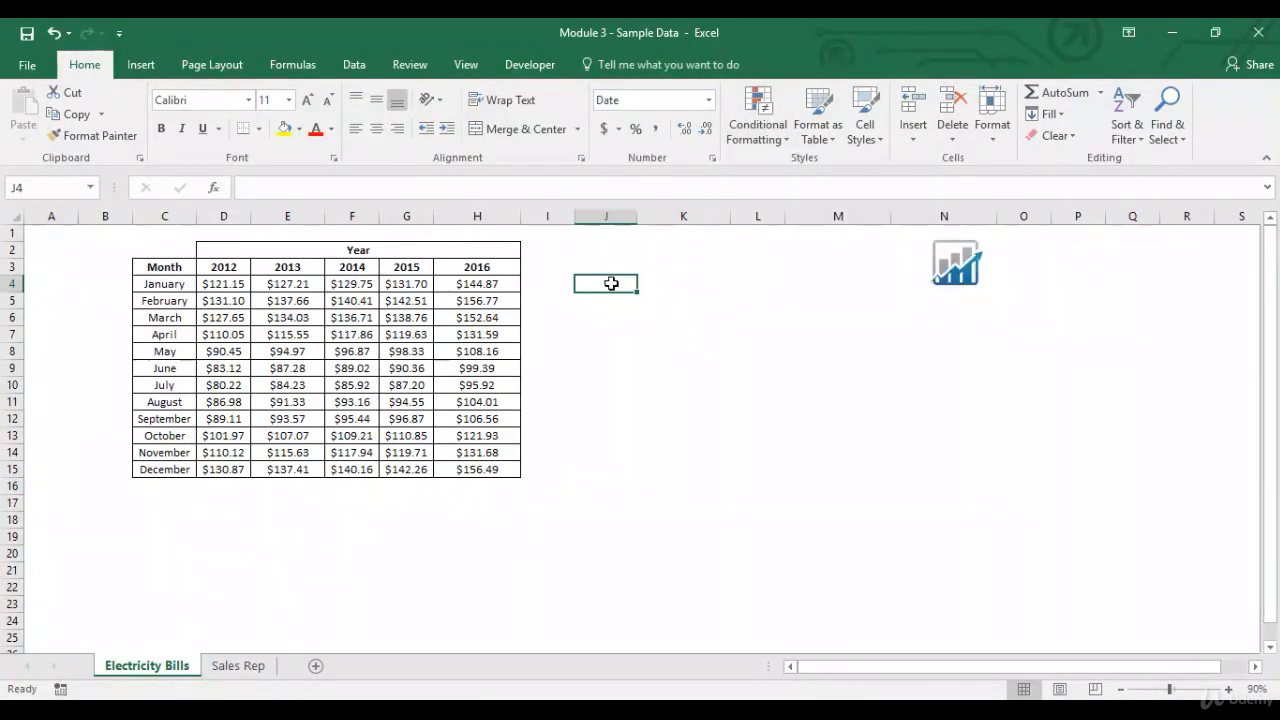
{"action": "type", "text": "=t"}
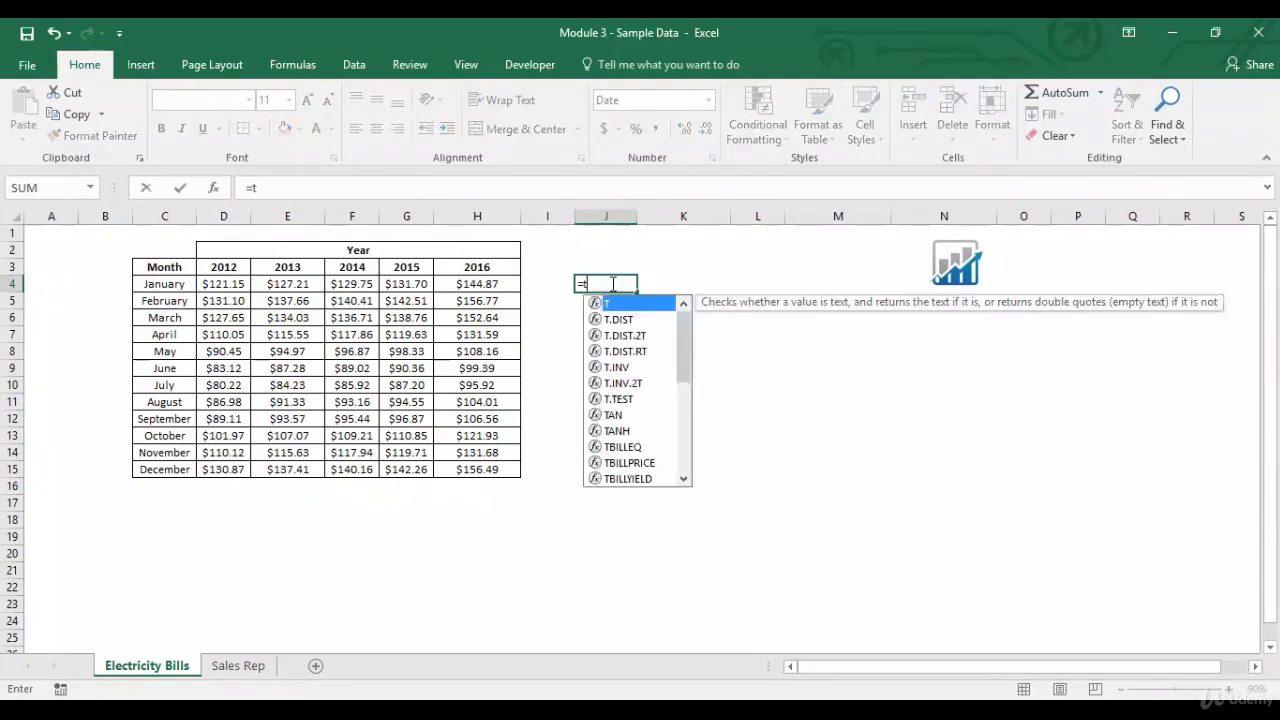
{"action": "type", "text": "oday()"}
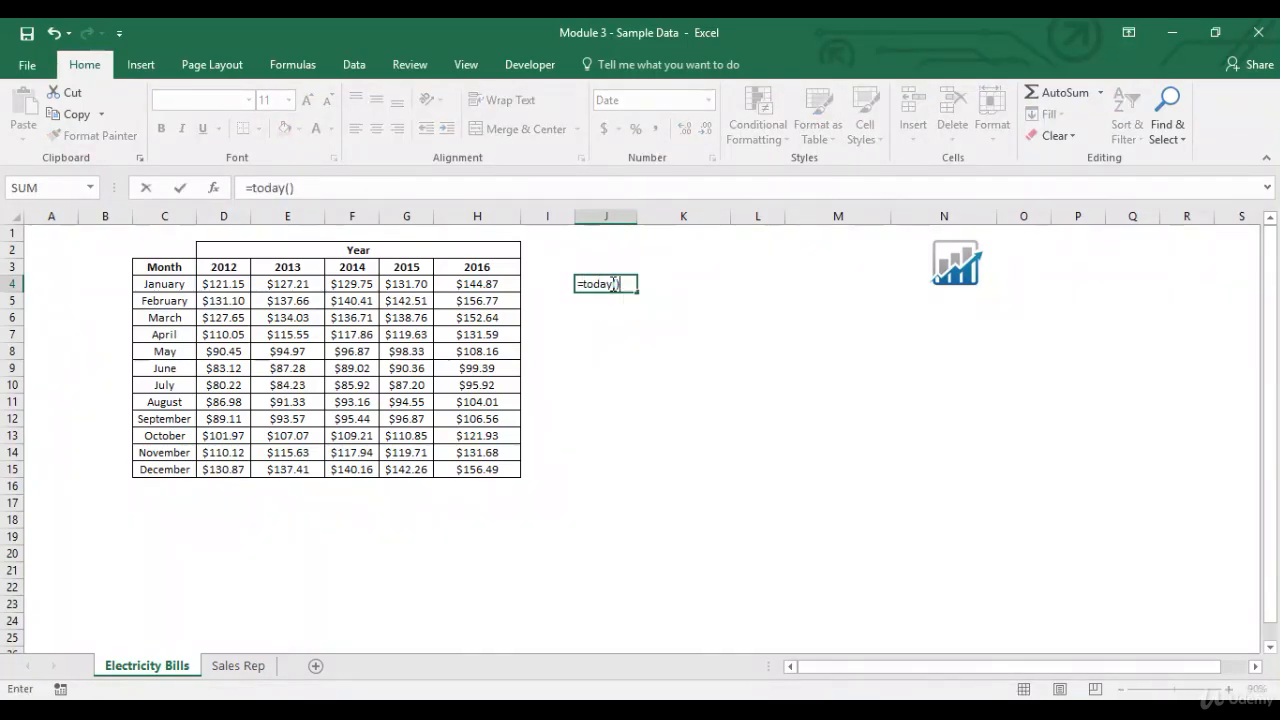
{"action": "key", "text": "Return"}
{"action": "left_click", "coordinate": [611, 284]}
Enter the dates 5/29/2017 in cell J5 and 4/30/2017 in cell J6
{"action": "left_click", "coordinate": [616, 301]}
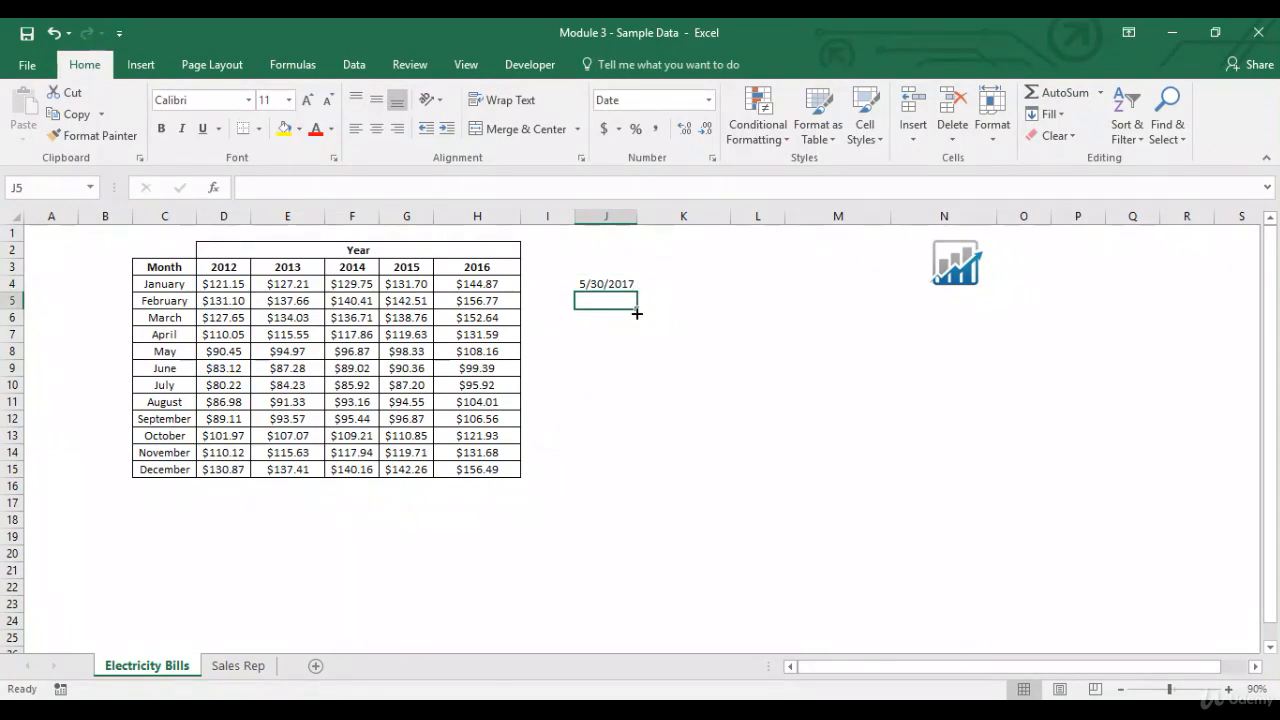
{"action": "type", "text": "5/29"}
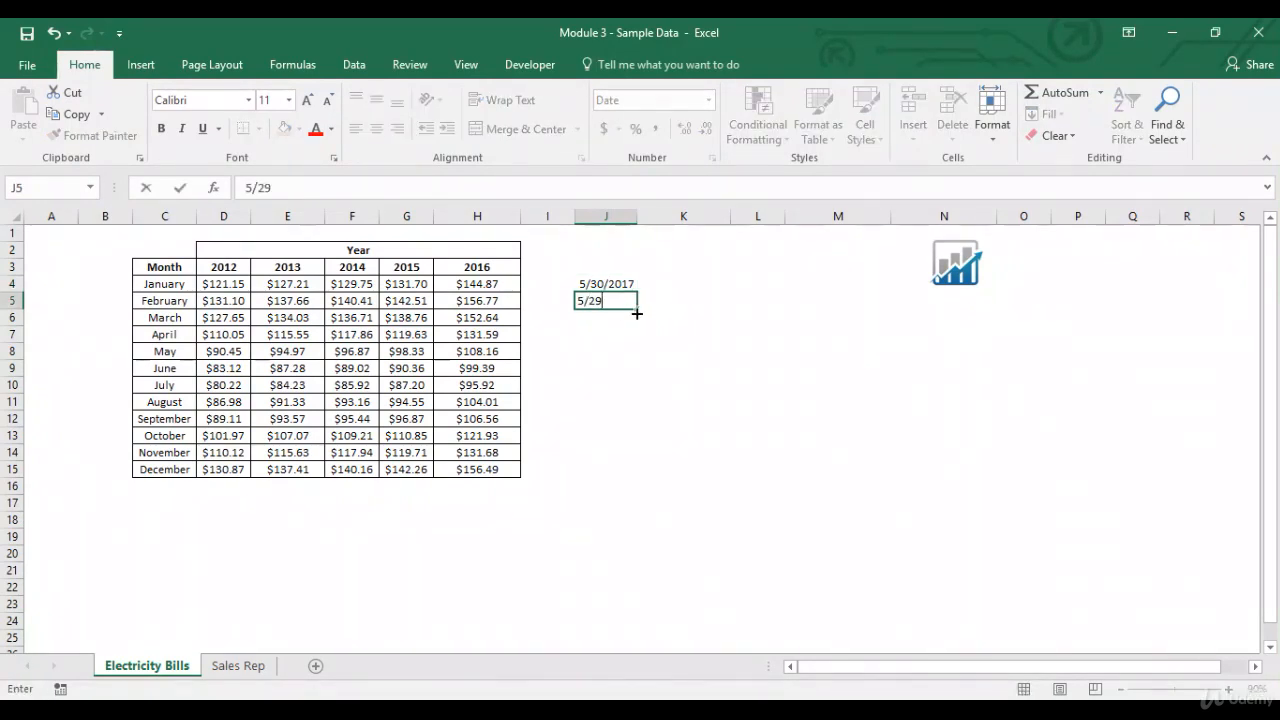
{"action": "type", "text": "/2017"}
{"action": "key", "text": "Return"}
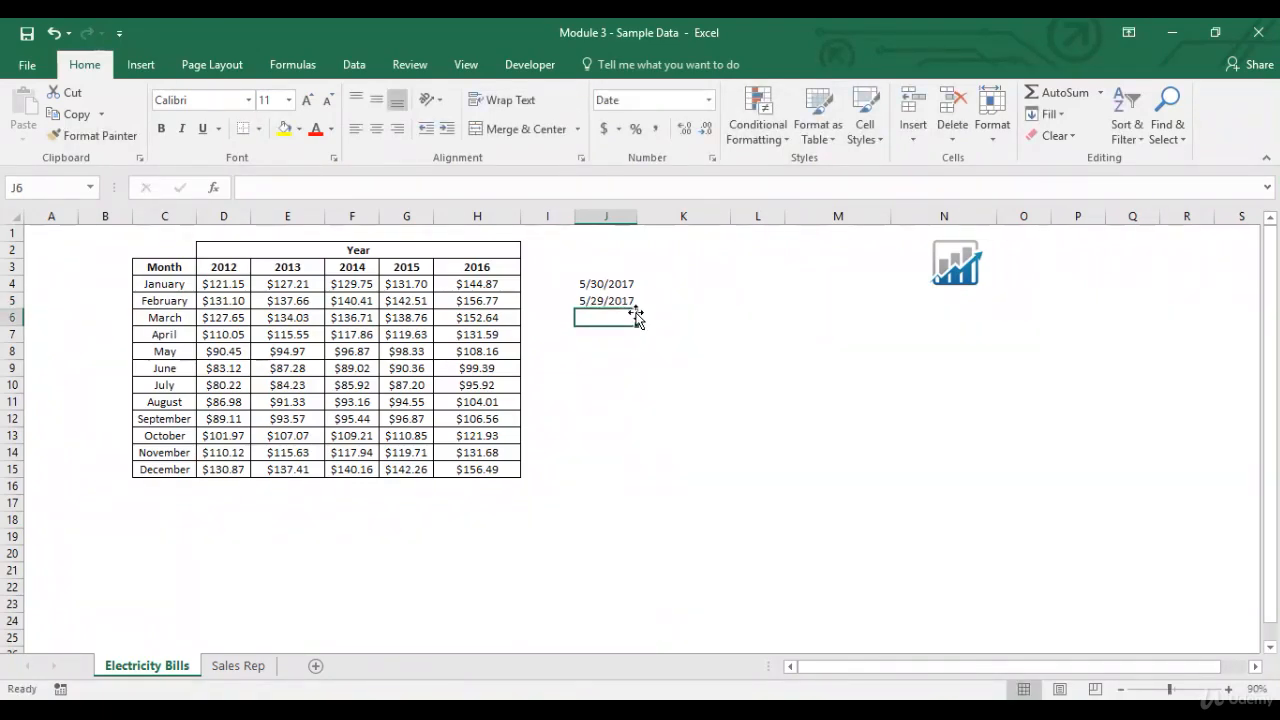
{"action": "type", "text": "4"}
{"action": "type", "text": "/30/"}
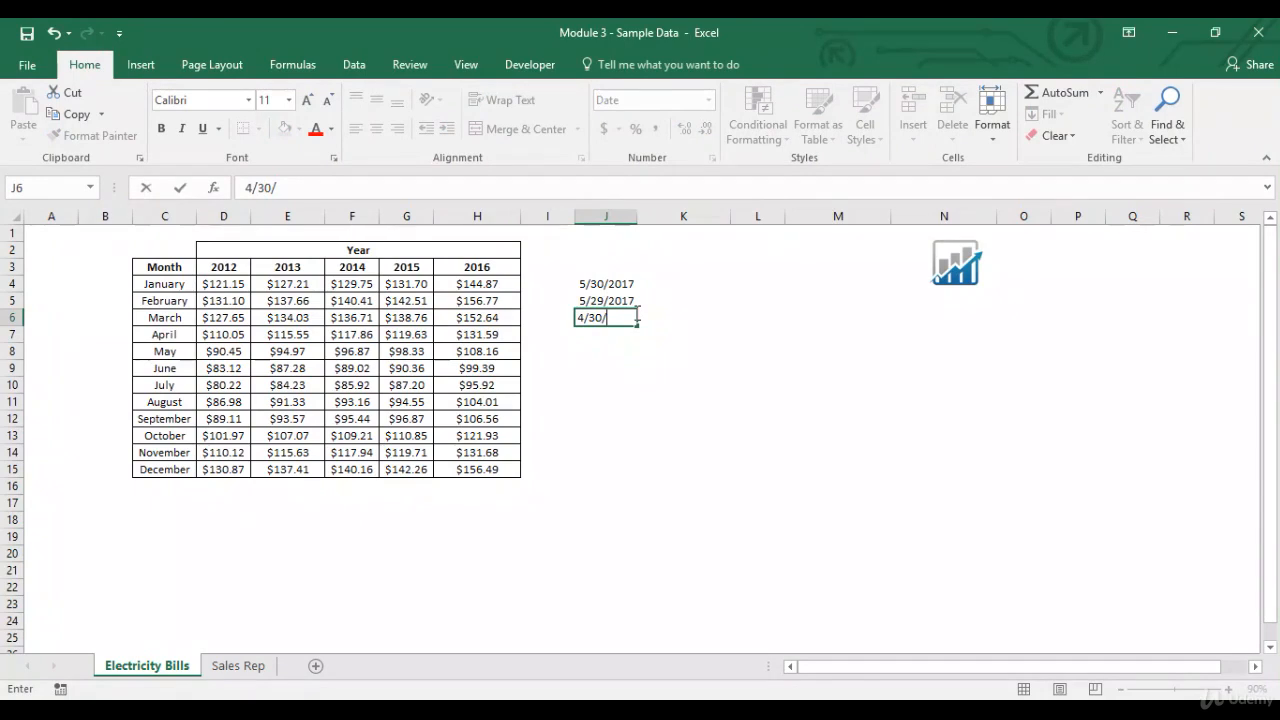
{"action": "type", "text": "2017"}
{"action": "key", "text": "Return"}
Preview the A Date Occurring rule for Last month on J4:J6, cancel it, and delete the dates from those cells
{"action": "left_click_drag", "start_coordinate": [618, 284], "coordinate": [622, 315]}
{"action": "left_click", "coordinate": [757, 120]}
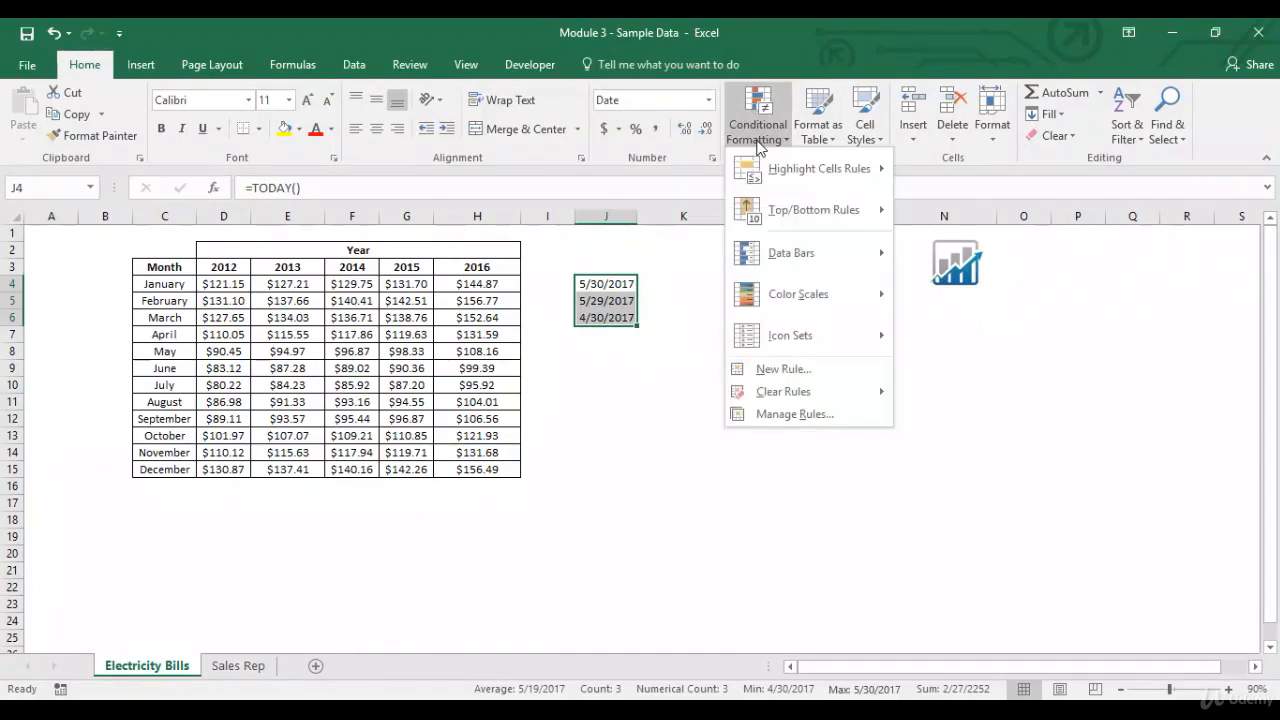
{"action": "mouse_move", "coordinate": [767, 167]}
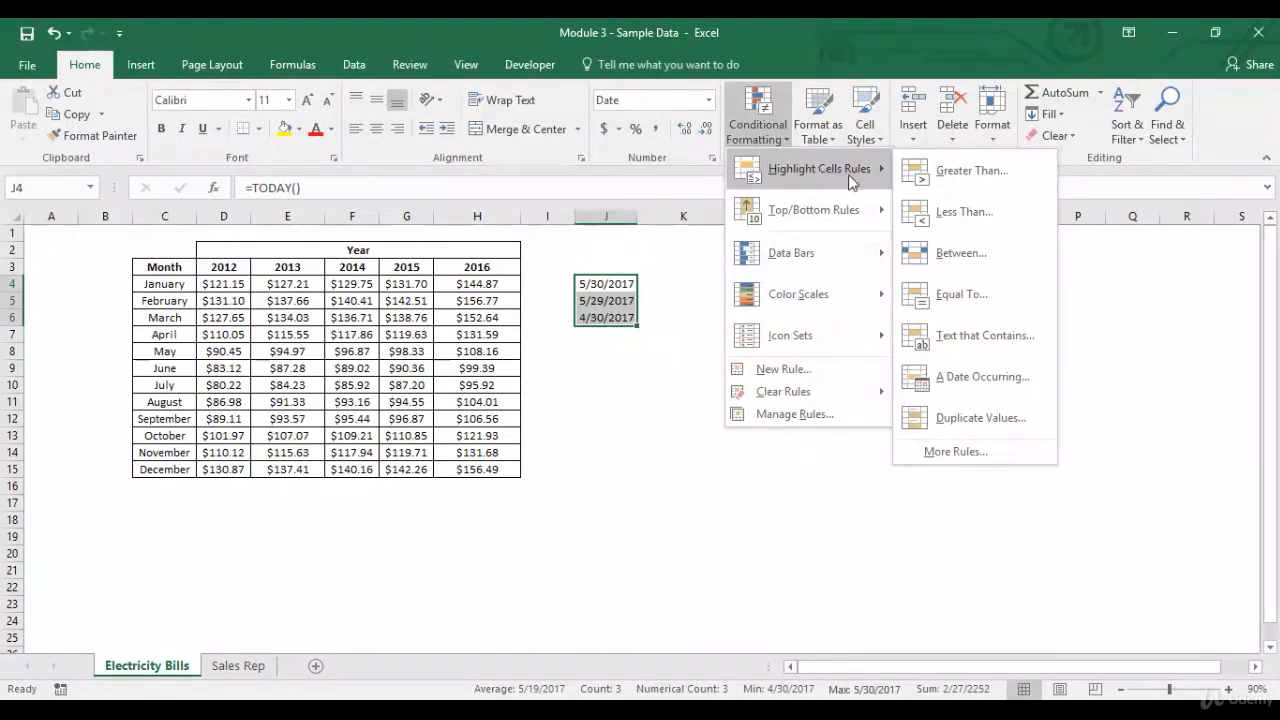
{"action": "left_click", "coordinate": [960, 366]}
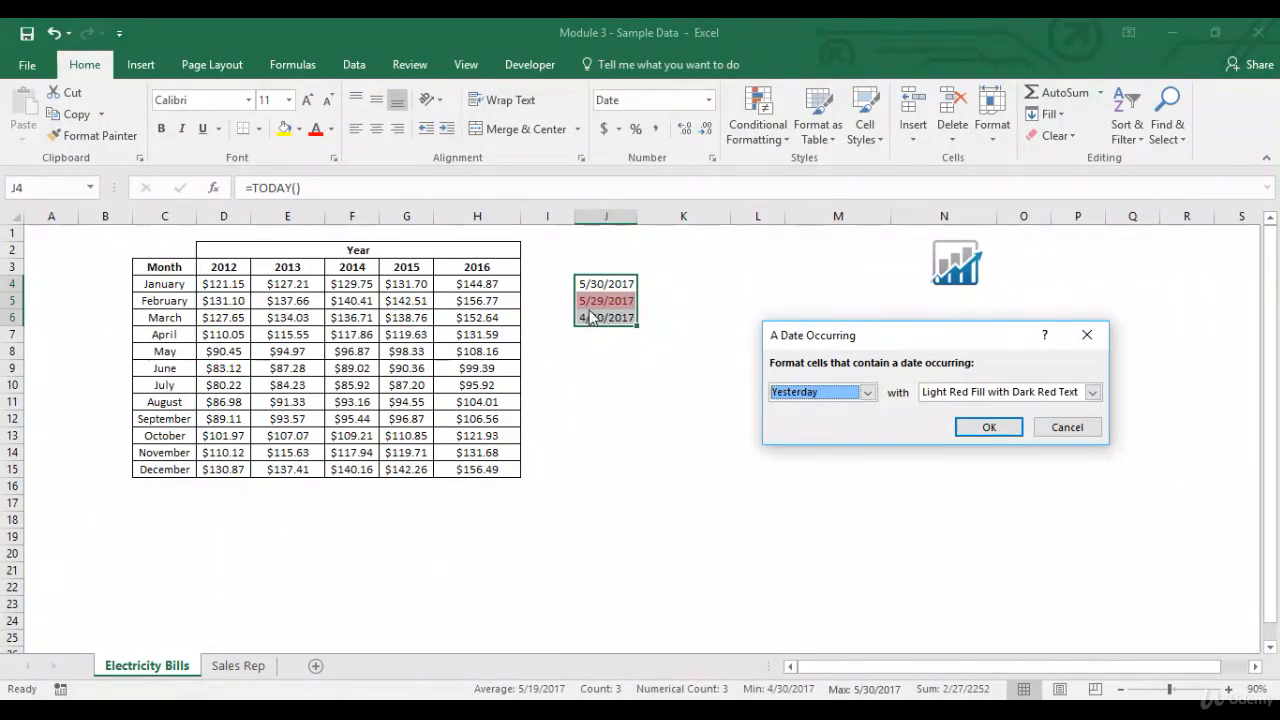
{"action": "left_click", "coordinate": [867, 392]}
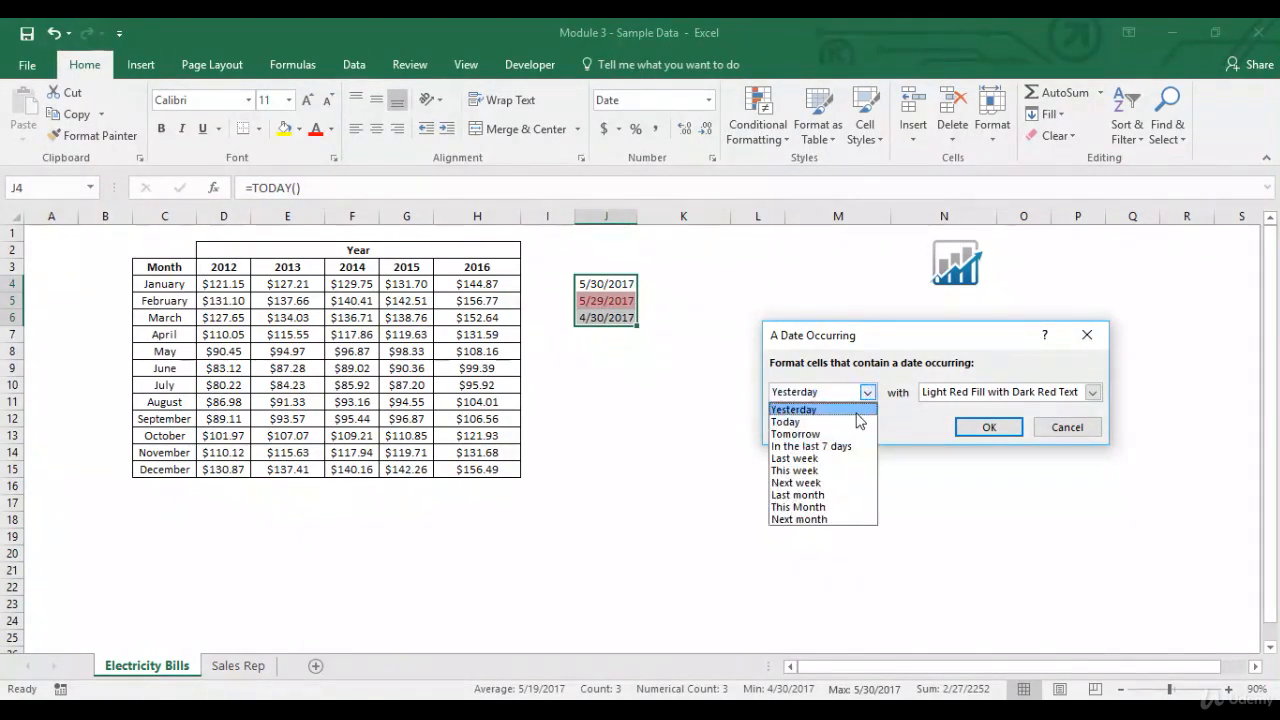
{"action": "left_click", "coordinate": [834, 495]}
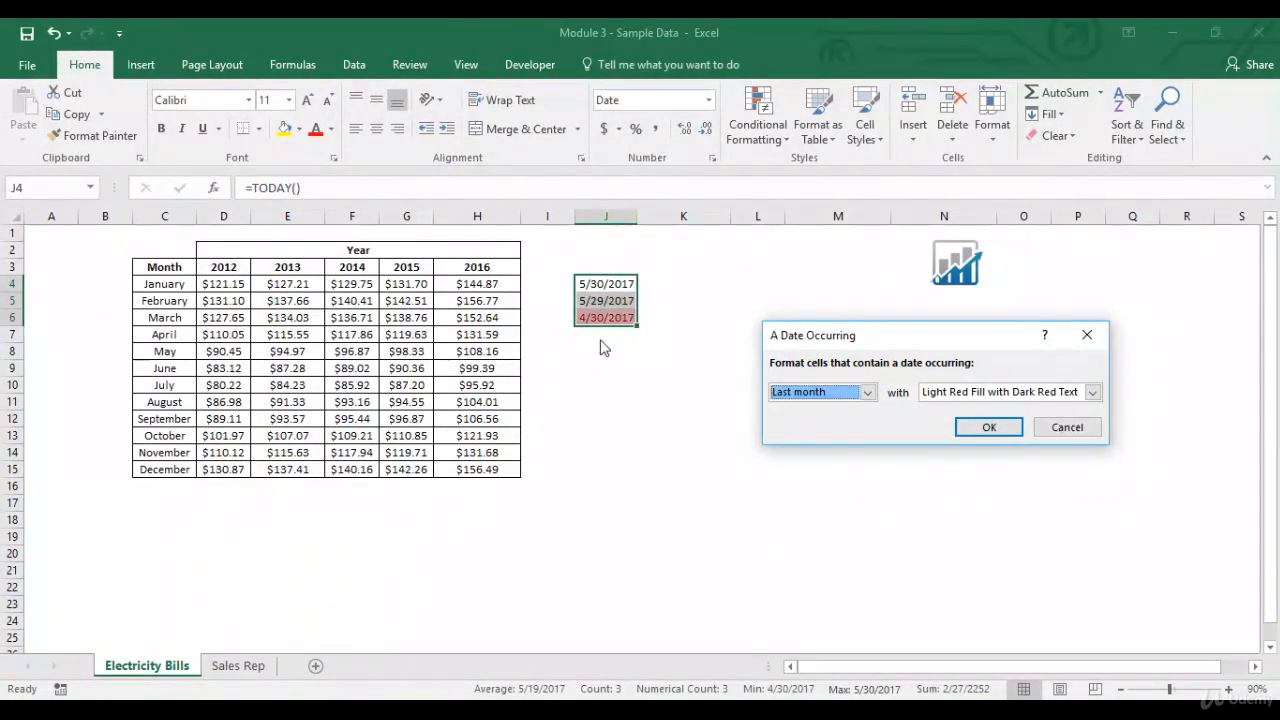
{"action": "left_click", "coordinate": [1067, 427]}
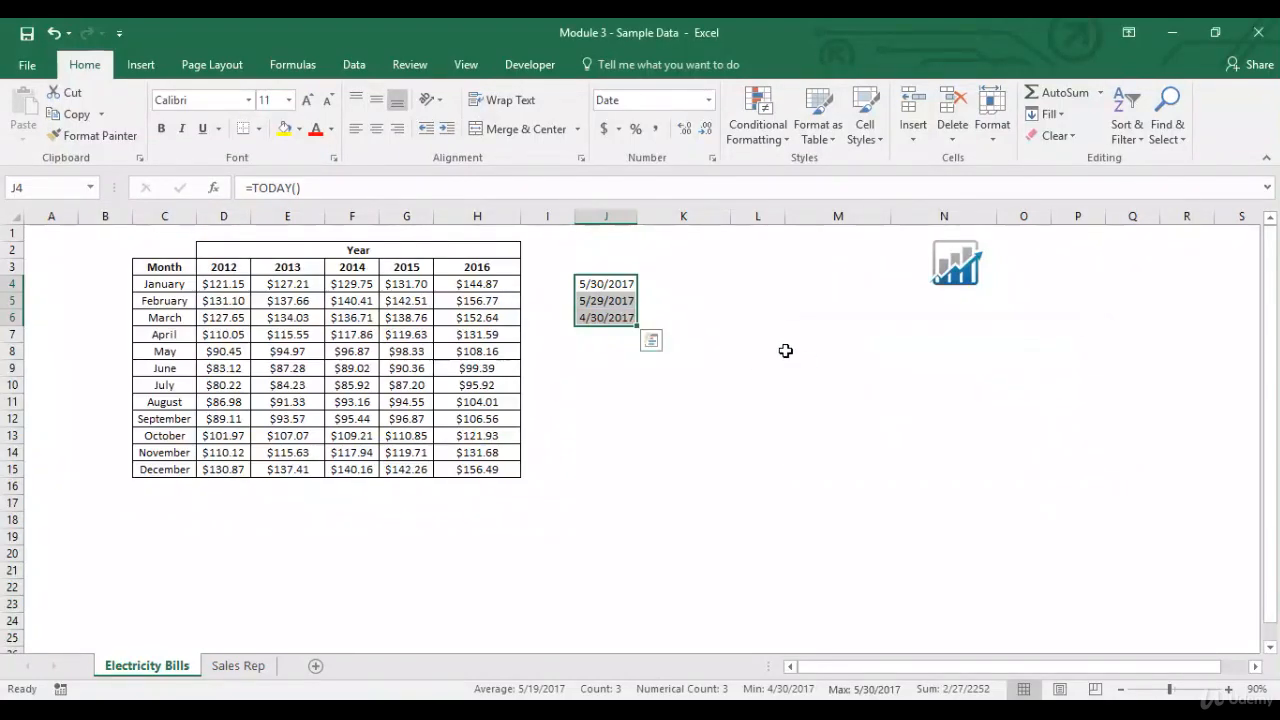
{"action": "key", "text": "Delete"}
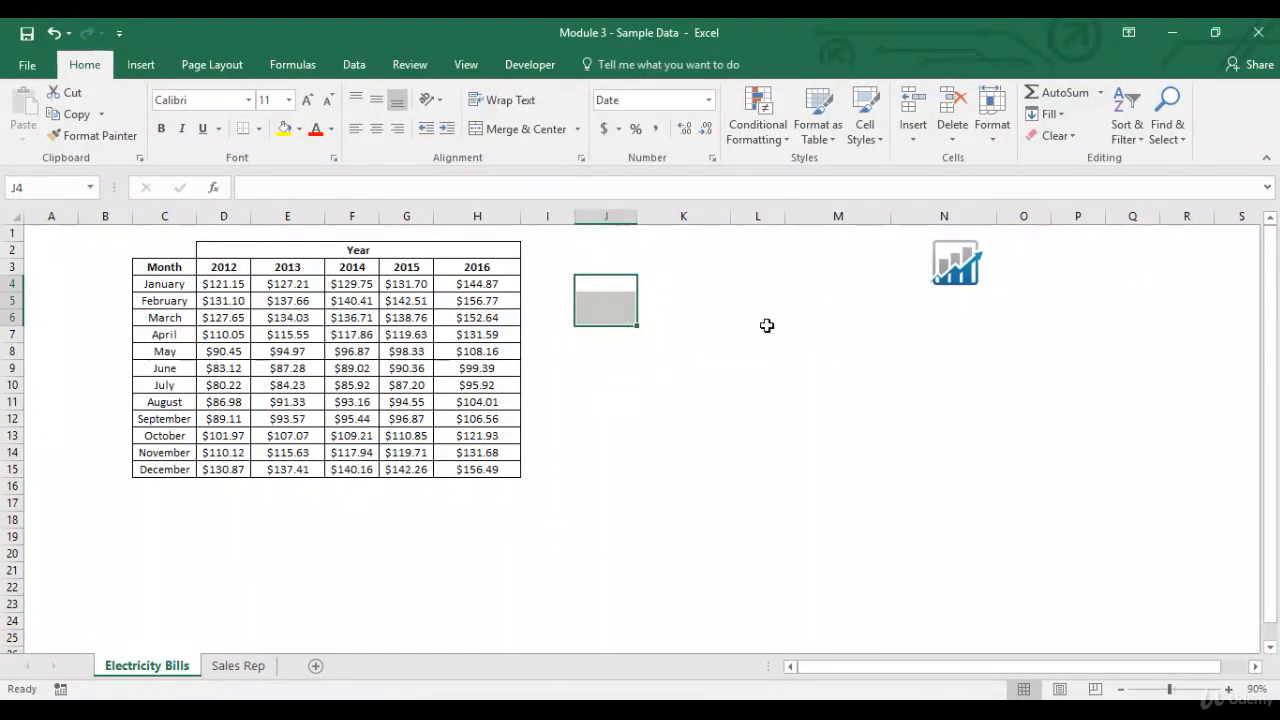
{"action": "left_click", "coordinate": [622, 288]}
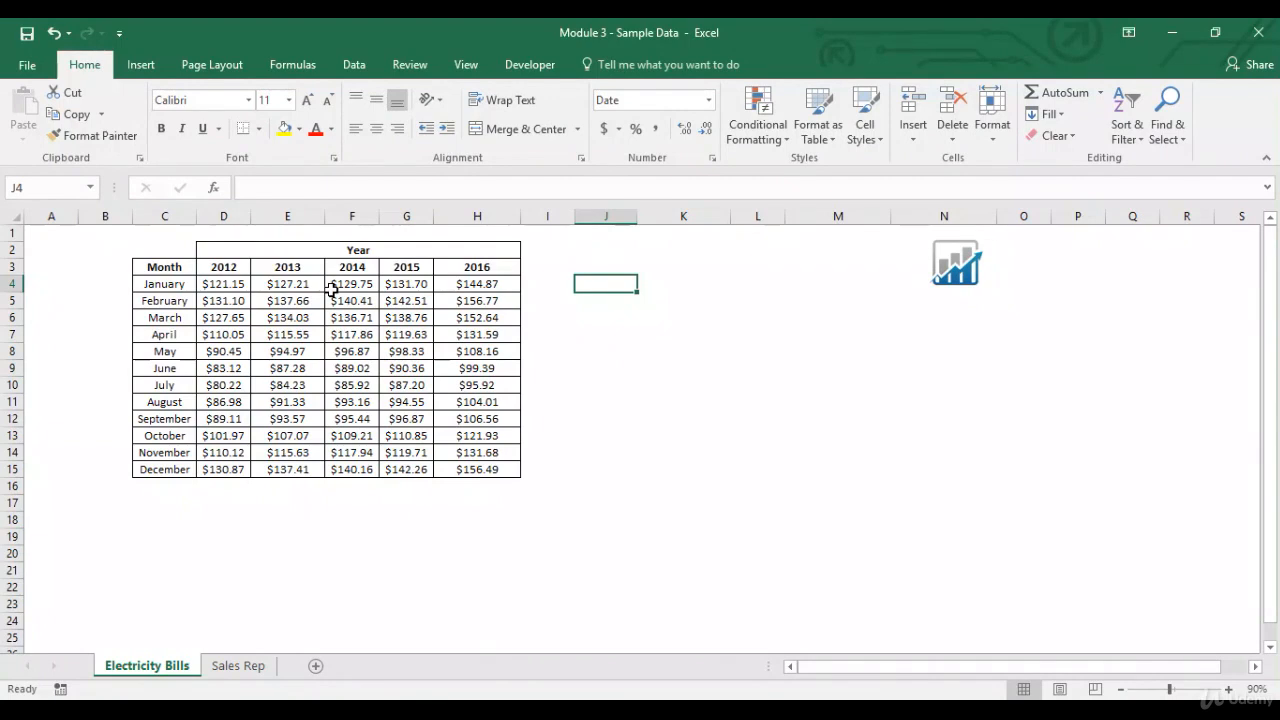
Preview the Duplicate Values rule on the bill amounts in D4:H15, switch it to Unique, and cancel without applying
{"action": "left_click_drag", "start_coordinate": [230, 288], "coordinate": [497, 469]}
{"action": "left_click", "coordinate": [757, 125]}
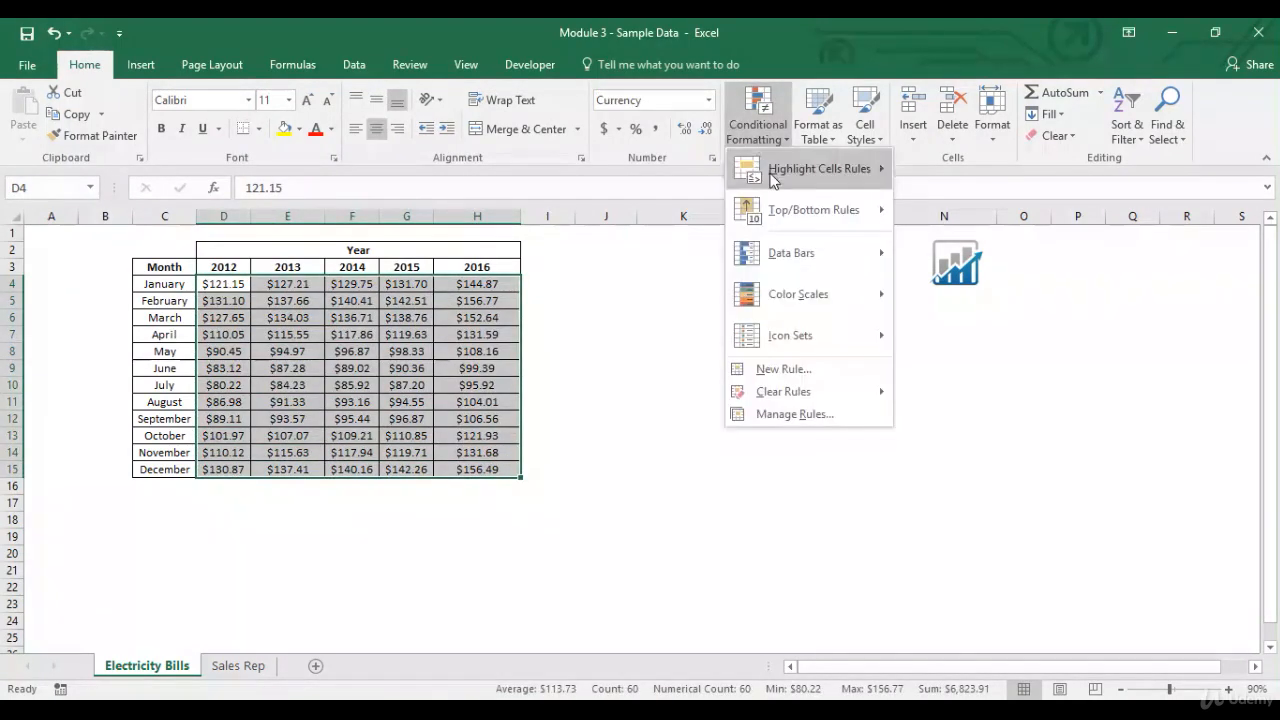
{"action": "mouse_move", "coordinate": [778, 170]}
{"action": "left_click", "coordinate": [970, 430]}
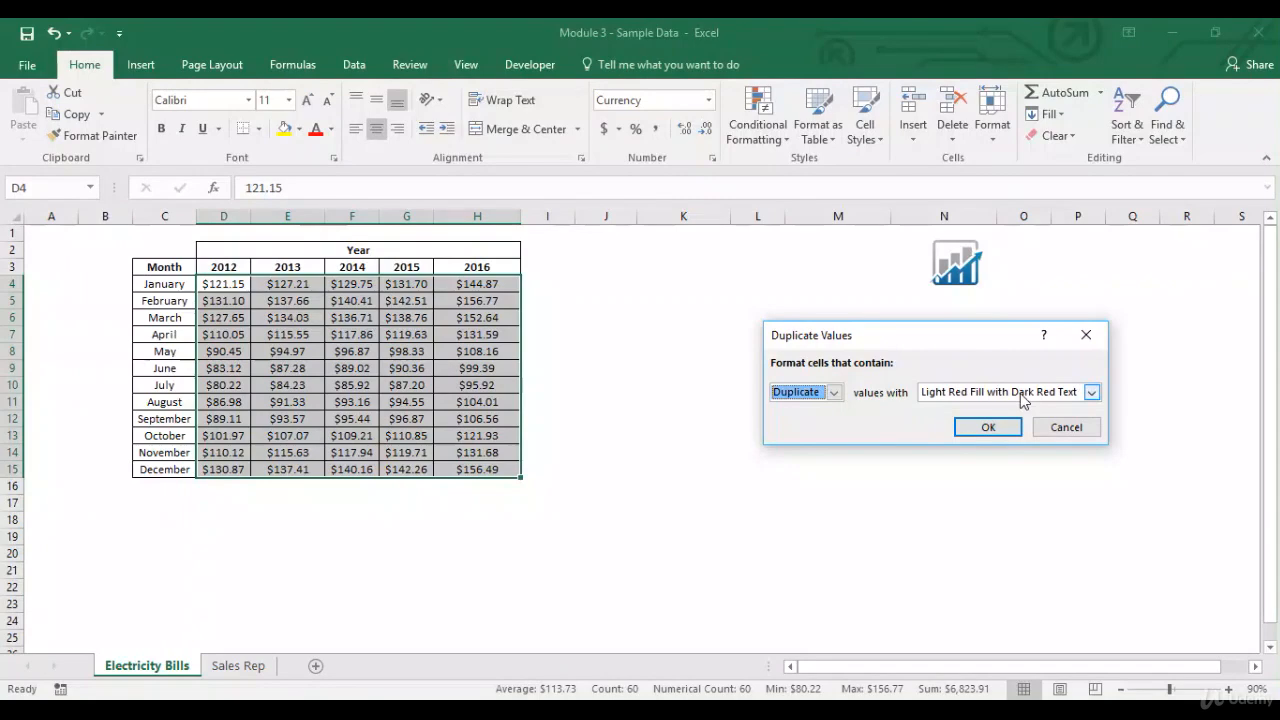
{"action": "left_click", "coordinate": [836, 396]}
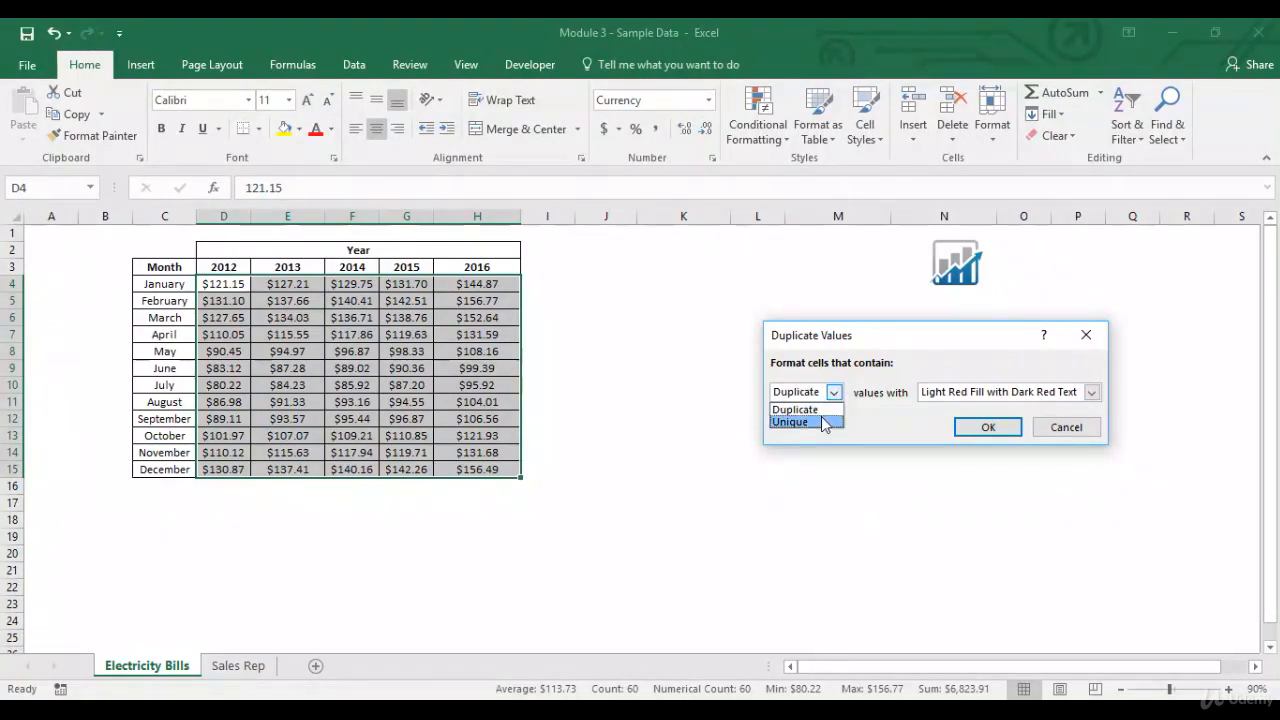
{"action": "left_click", "coordinate": [823, 421]}
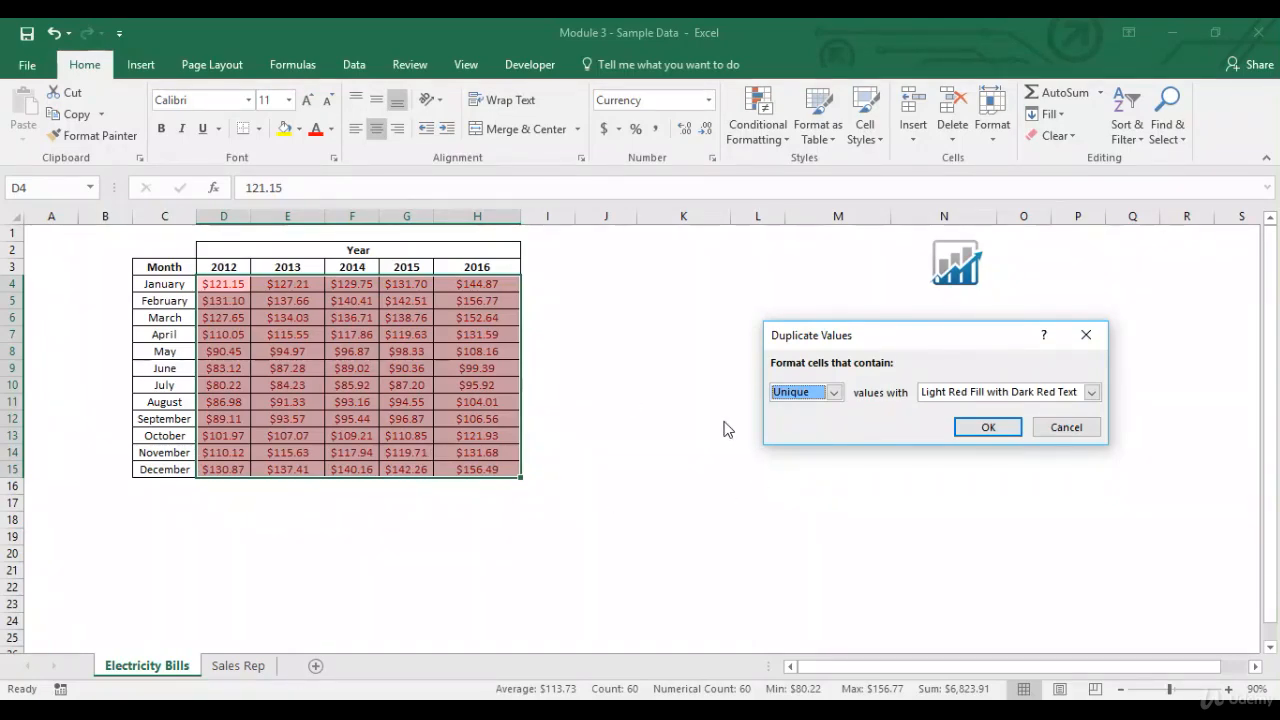
{"action": "left_click", "coordinate": [1078, 428]}
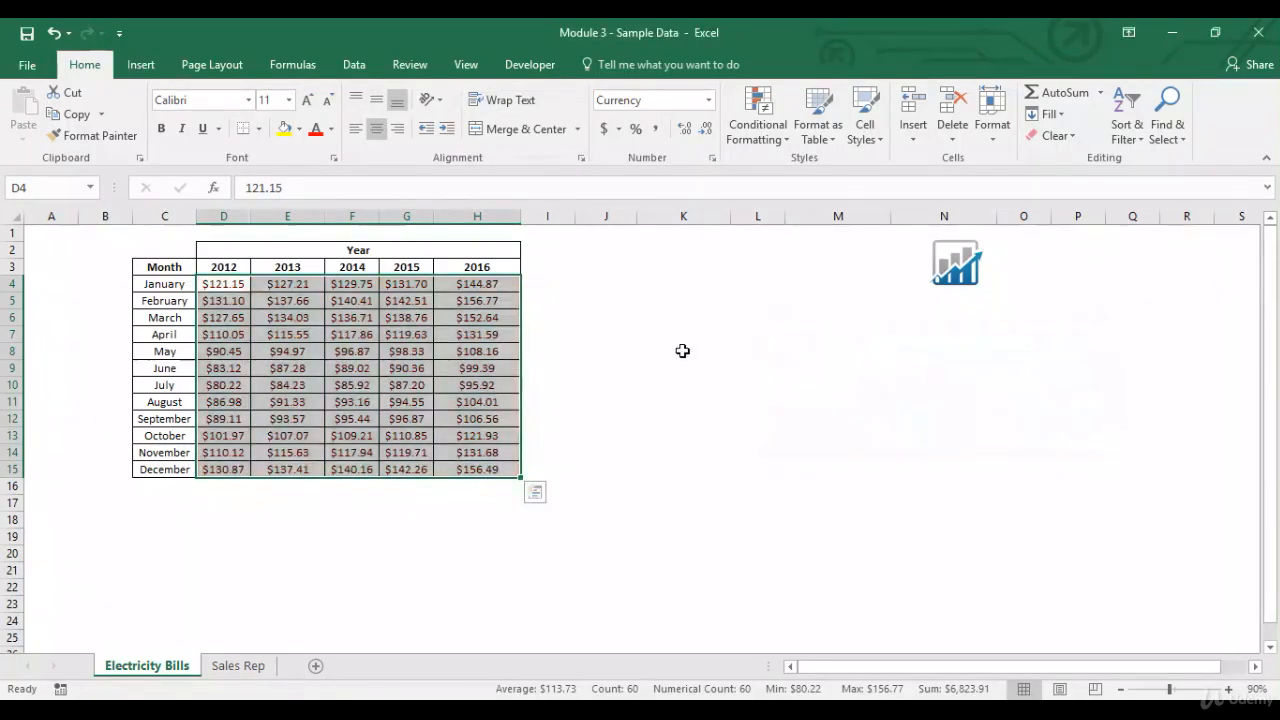
Enter the sample values 1, 1, 2, 3, 4, 5 and 6 in cells K4 to K10
{"action": "left_click", "coordinate": [628, 286]}
{"action": "left_click", "coordinate": [659, 284]}
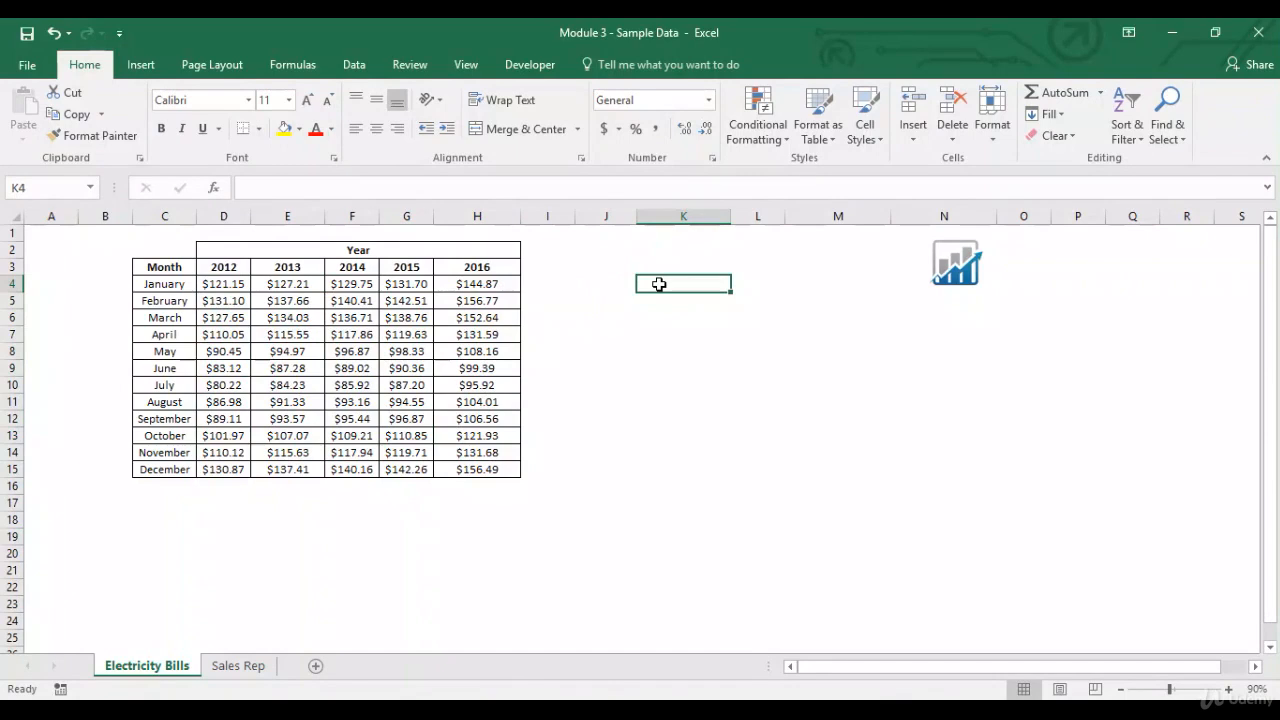
{"action": "type", "text": "1"}
{"action": "key", "text": "Return"}
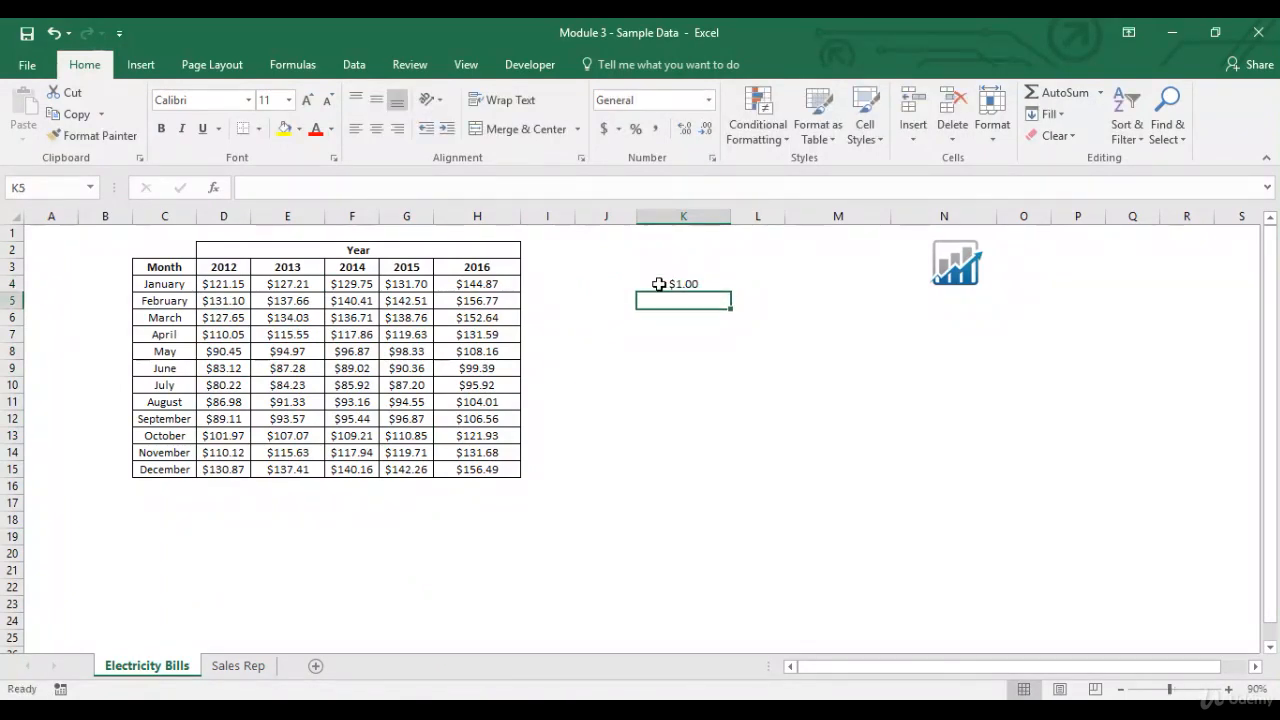
{"action": "type", "text": "1"}
{"action": "key", "text": "Return"}
{"action": "type", "text": "2"}
{"action": "key", "text": "Return"}
{"action": "type", "text": "3"}
{"action": "key", "text": "Return"}
{"action": "type", "text": "4"}
{"action": "key", "text": "Return"}
{"action": "type", "text": "5"}
{"action": "key", "text": "Return"}
{"action": "type", "text": "6"}
{"action": "key", "text": "Return"}
{"action": "key", "text": "Up"}
Preview the Duplicate Values rule on K4:K10 for Duplicate and Unique, cancel it, and delete the sample values
{"action": "left_click", "coordinate": [659, 284]}
{"action": "key", "text": "ctrl+shift+Down"}
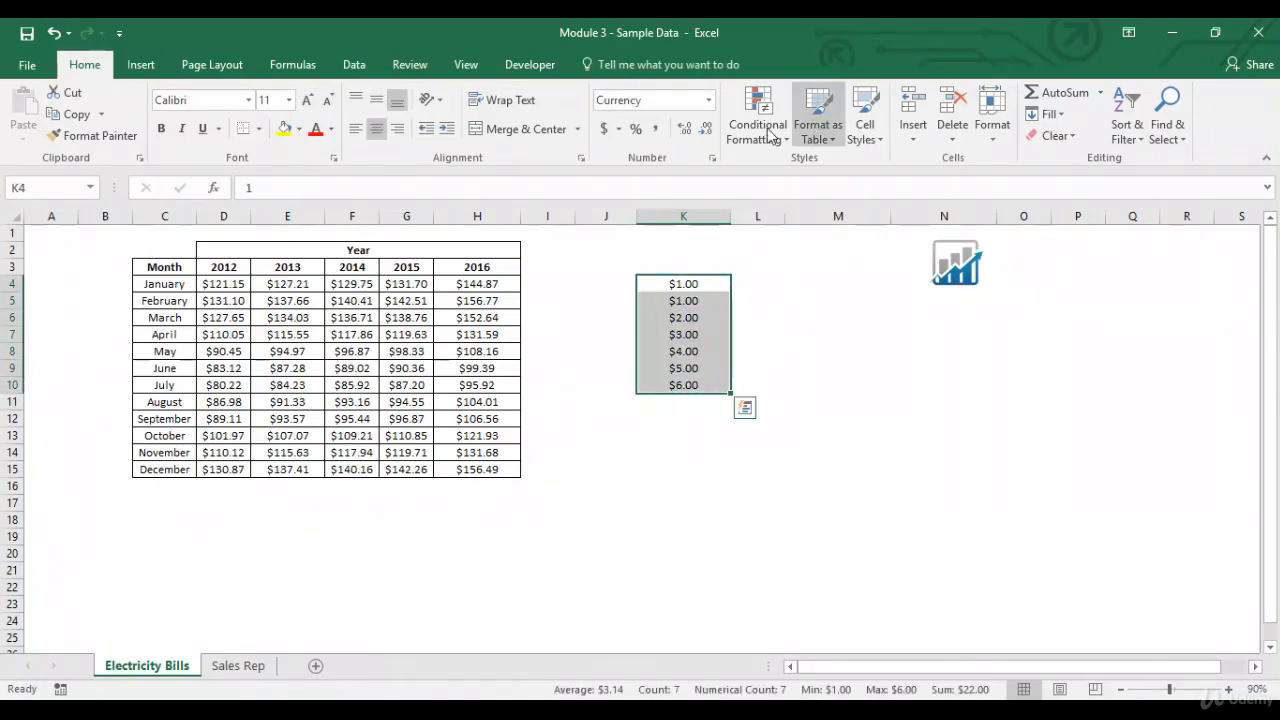
{"action": "left_click", "coordinate": [770, 135]}
{"action": "mouse_move", "coordinate": [788, 167]}
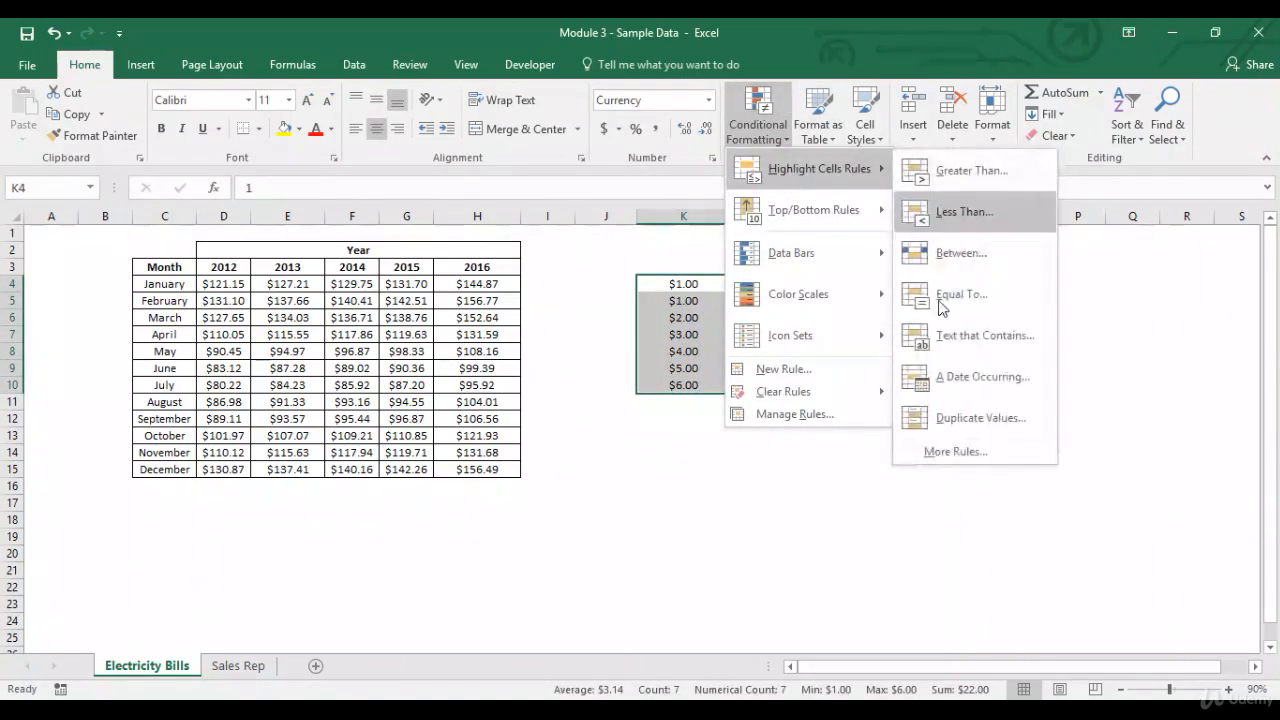
{"action": "left_click", "coordinate": [950, 414]}
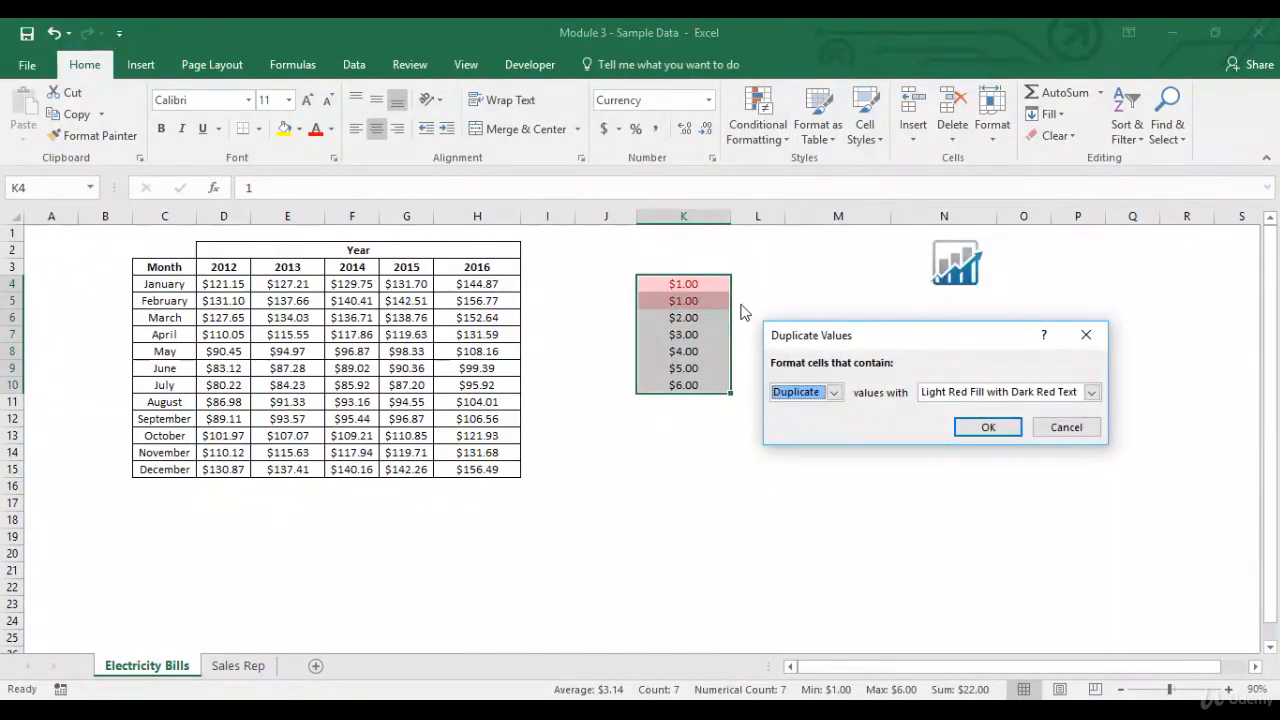
{"action": "left_click", "coordinate": [827, 396]}
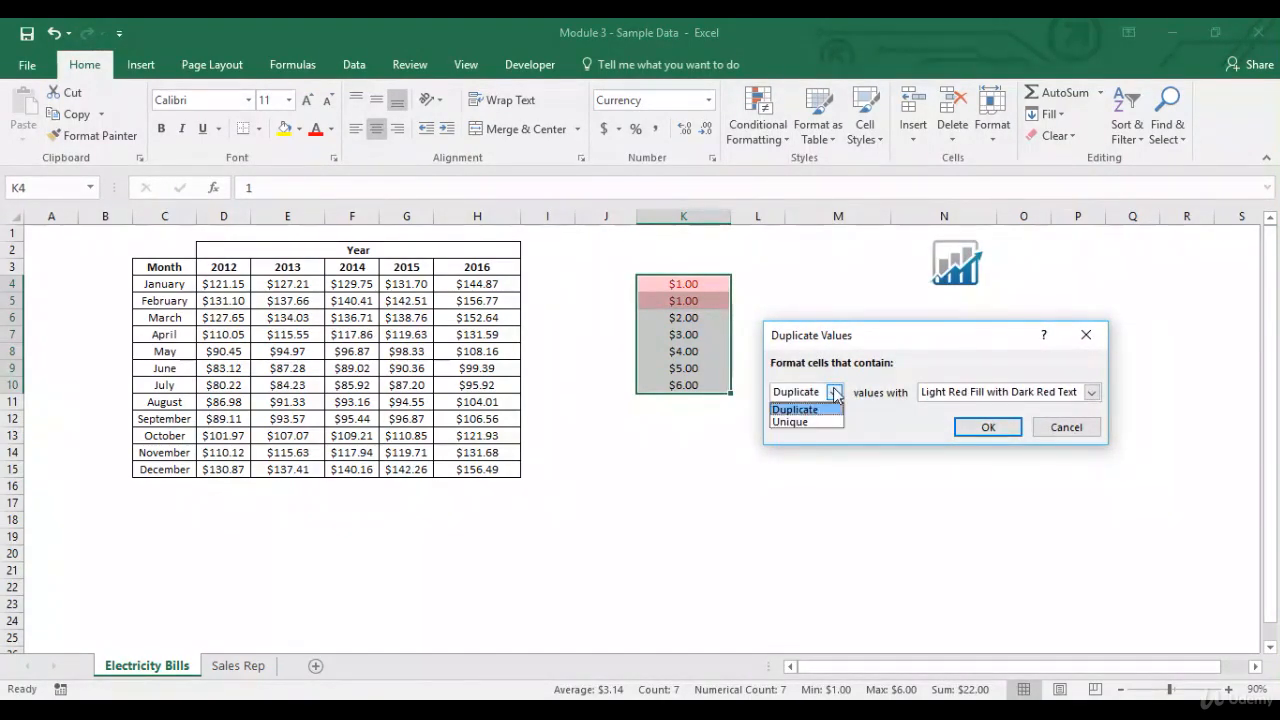
{"action": "left_click", "coordinate": [815, 428]}
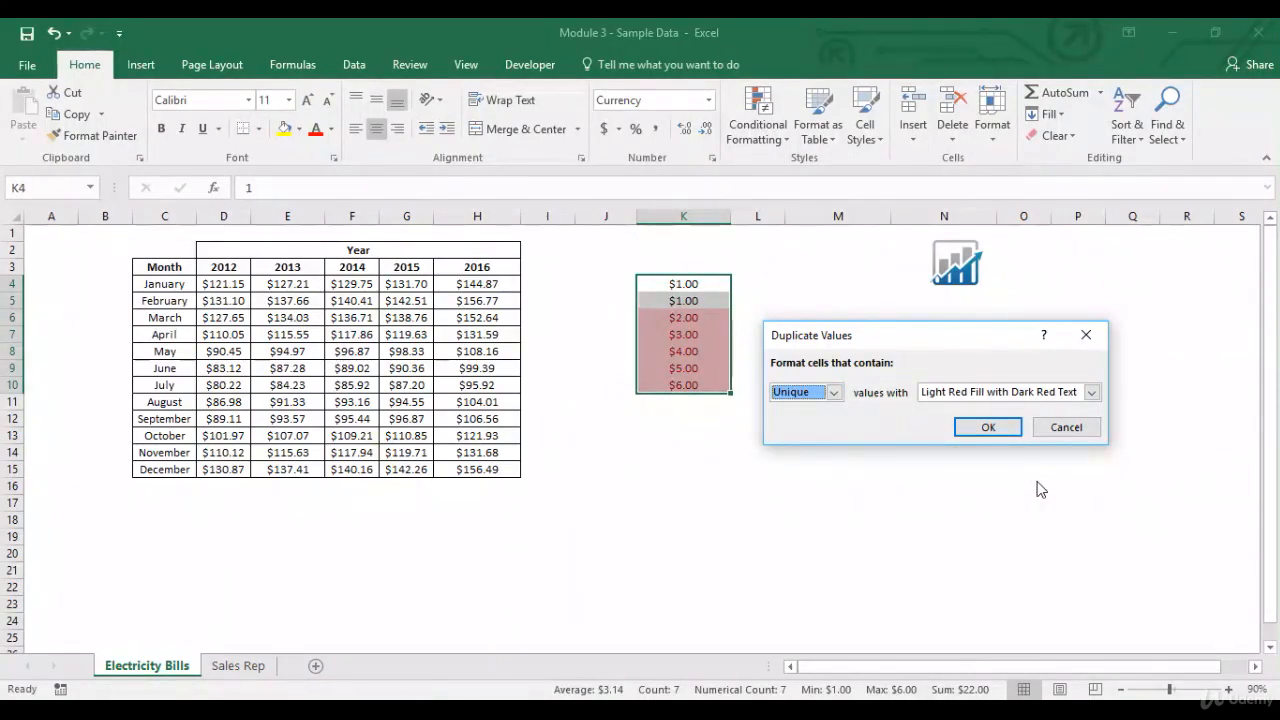
{"action": "left_click", "coordinate": [1064, 428]}
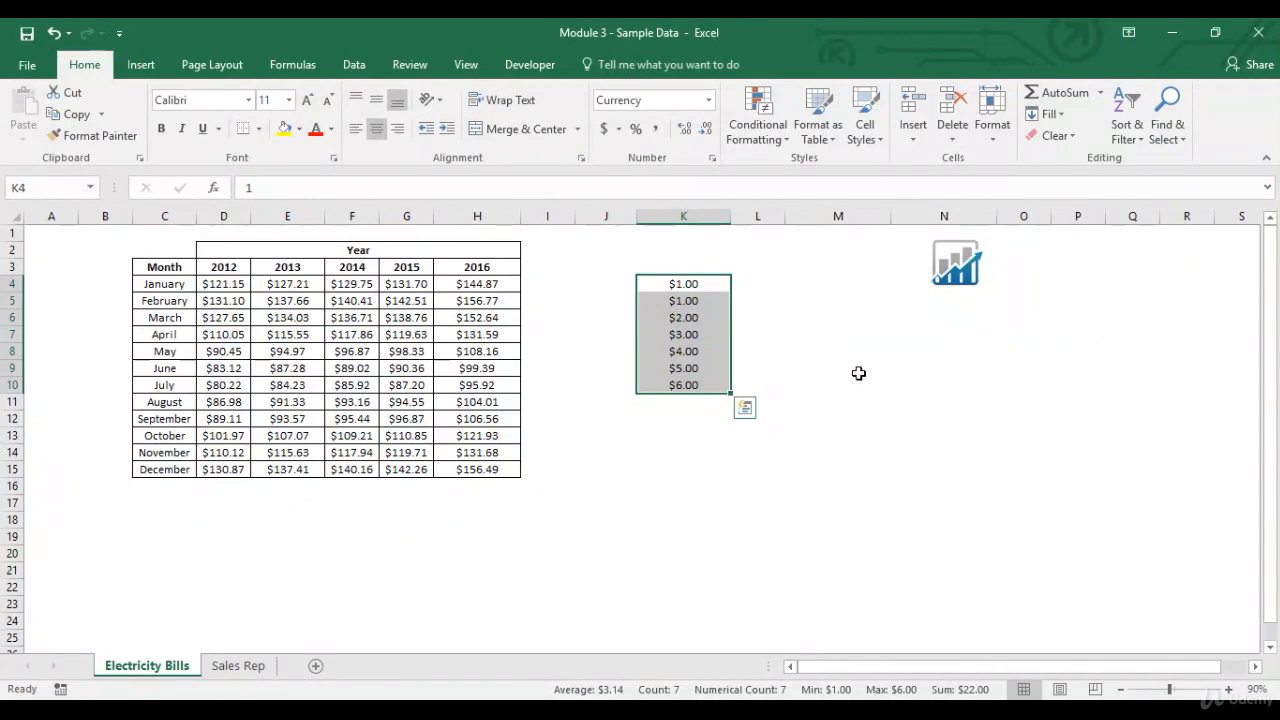
{"action": "key", "text": "Delete"}
View the options of the Top 10 Items rule from empty cell J4 and cancel without applying it
{"action": "left_click", "coordinate": [605, 281]}
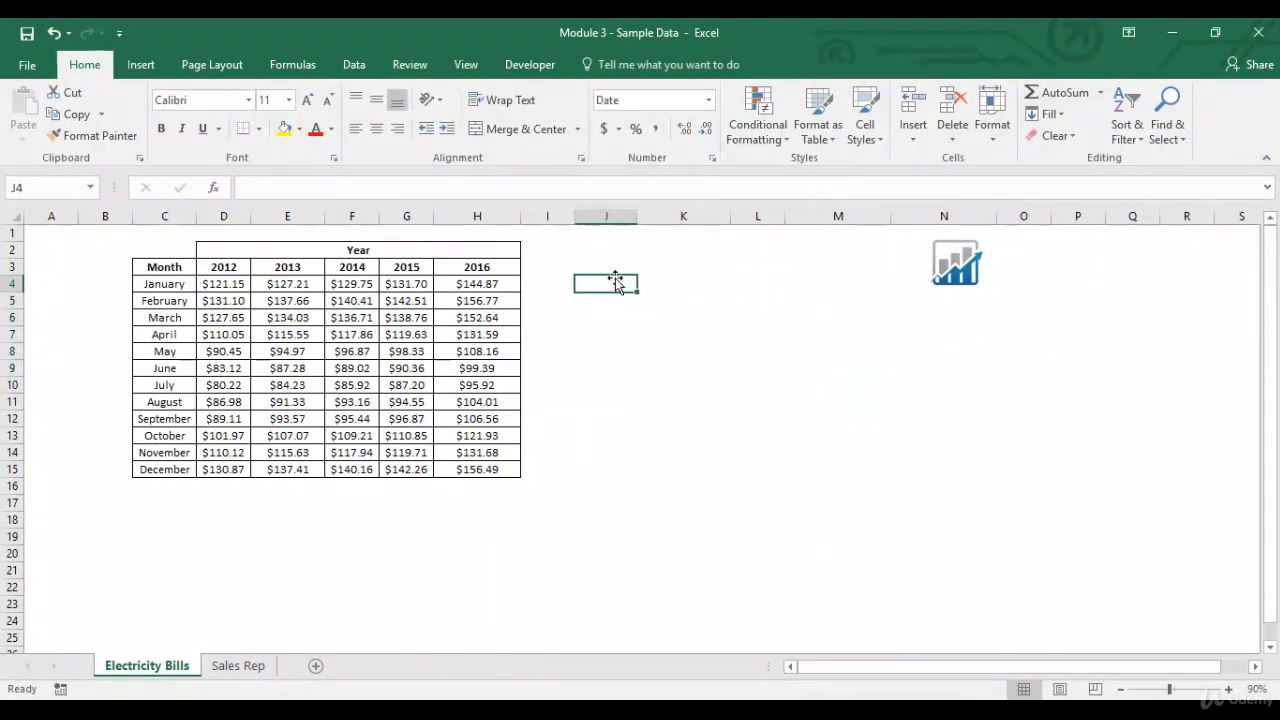
{"action": "left_click", "coordinate": [768, 140]}
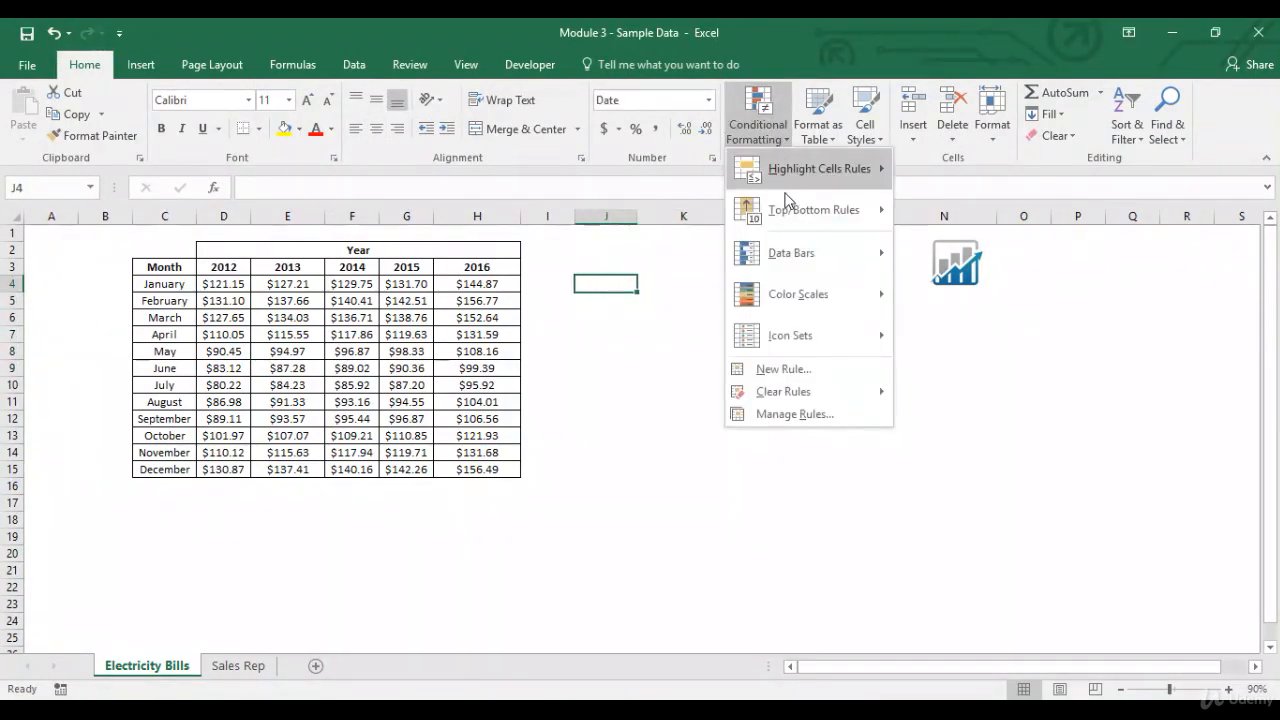
{"action": "mouse_move", "coordinate": [780, 211]}
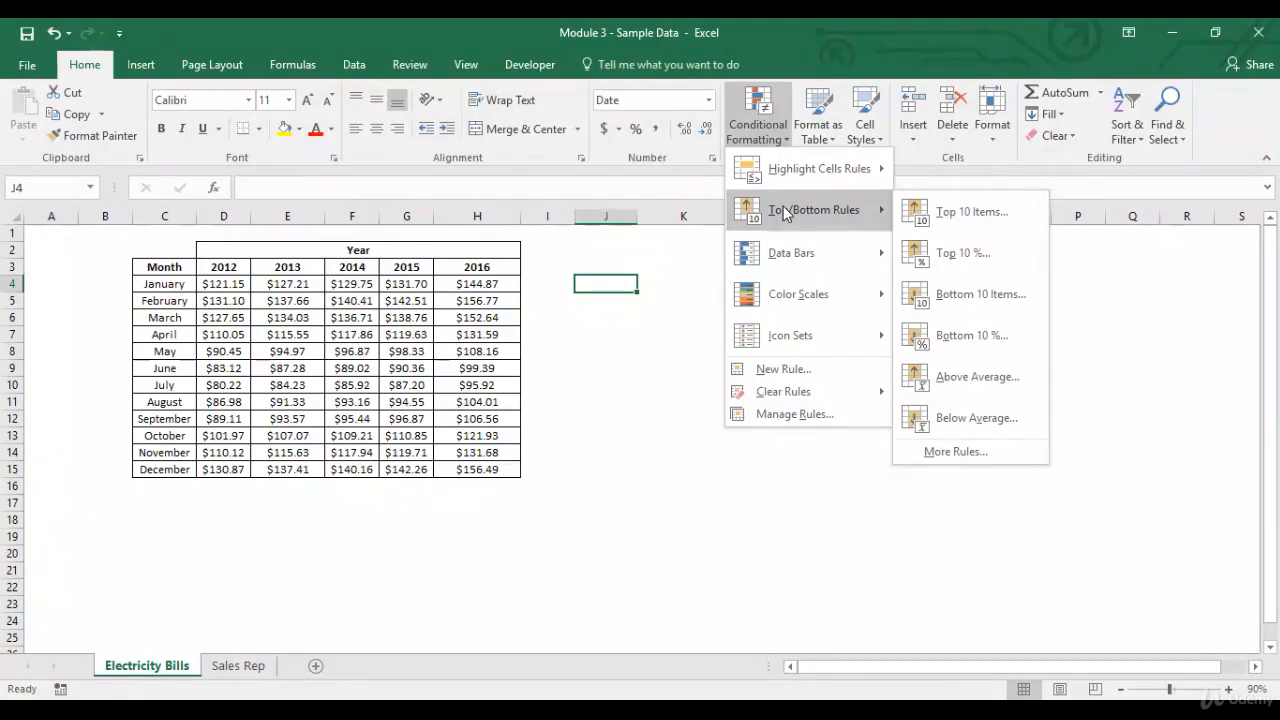
{"action": "left_click", "coordinate": [942, 212]}
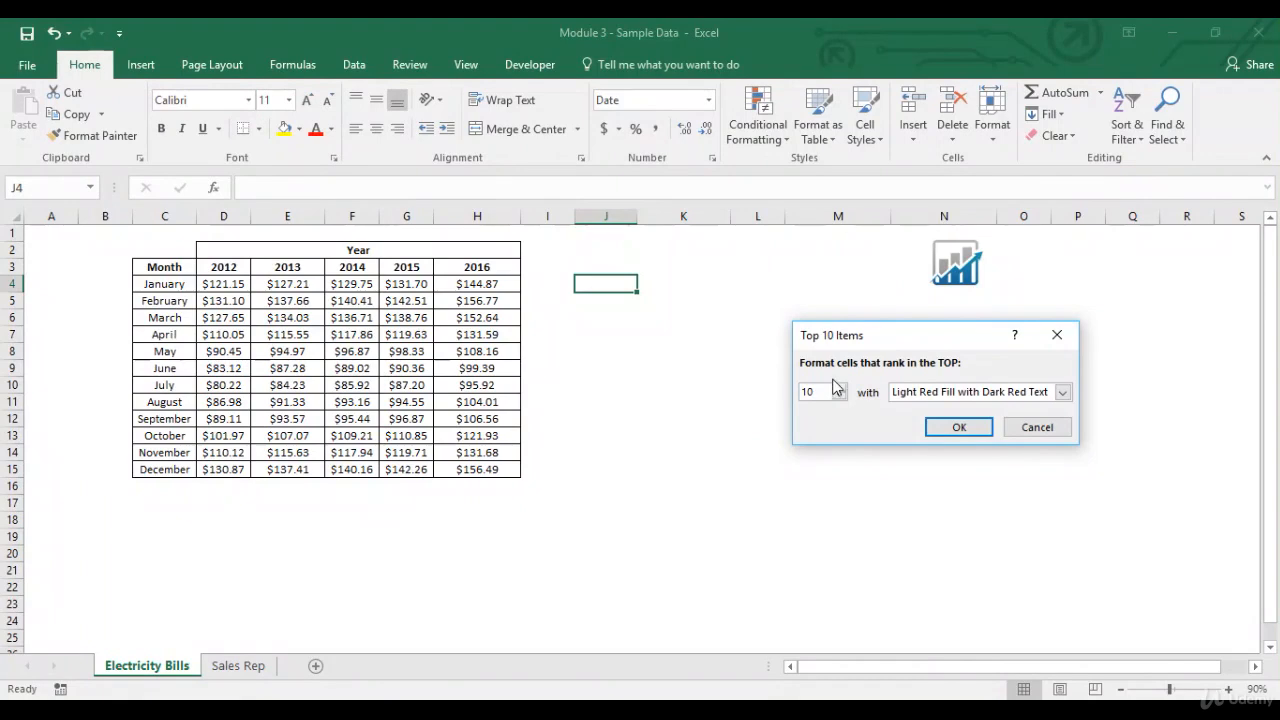
{"action": "left_click", "coordinate": [1035, 427]}
Preview the Top 10 Items rule on the 2012 bills in D4:D15 for the top 2 with Light Red Fill with Dark Red Text, then cancel
{"action": "left_click", "coordinate": [220, 288]}
{"action": "left_click_drag", "start_coordinate": [220, 290], "coordinate": [232, 467]}
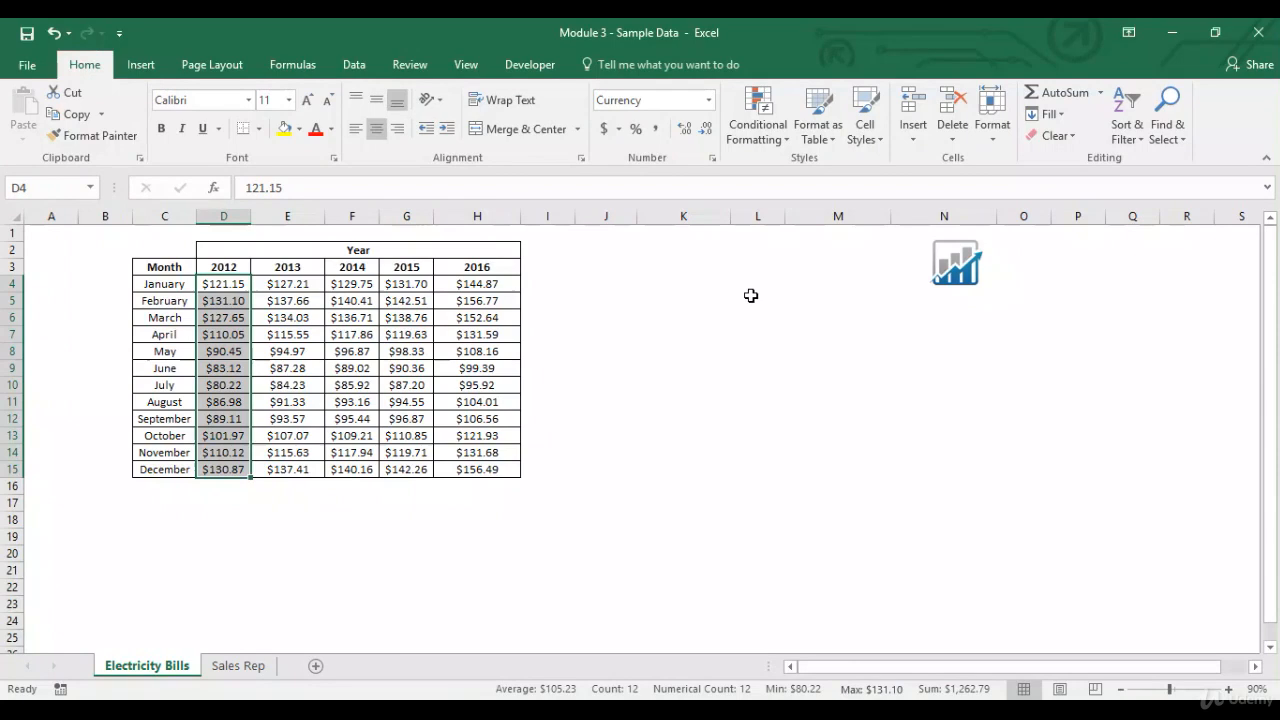
{"action": "left_click", "coordinate": [780, 148]}
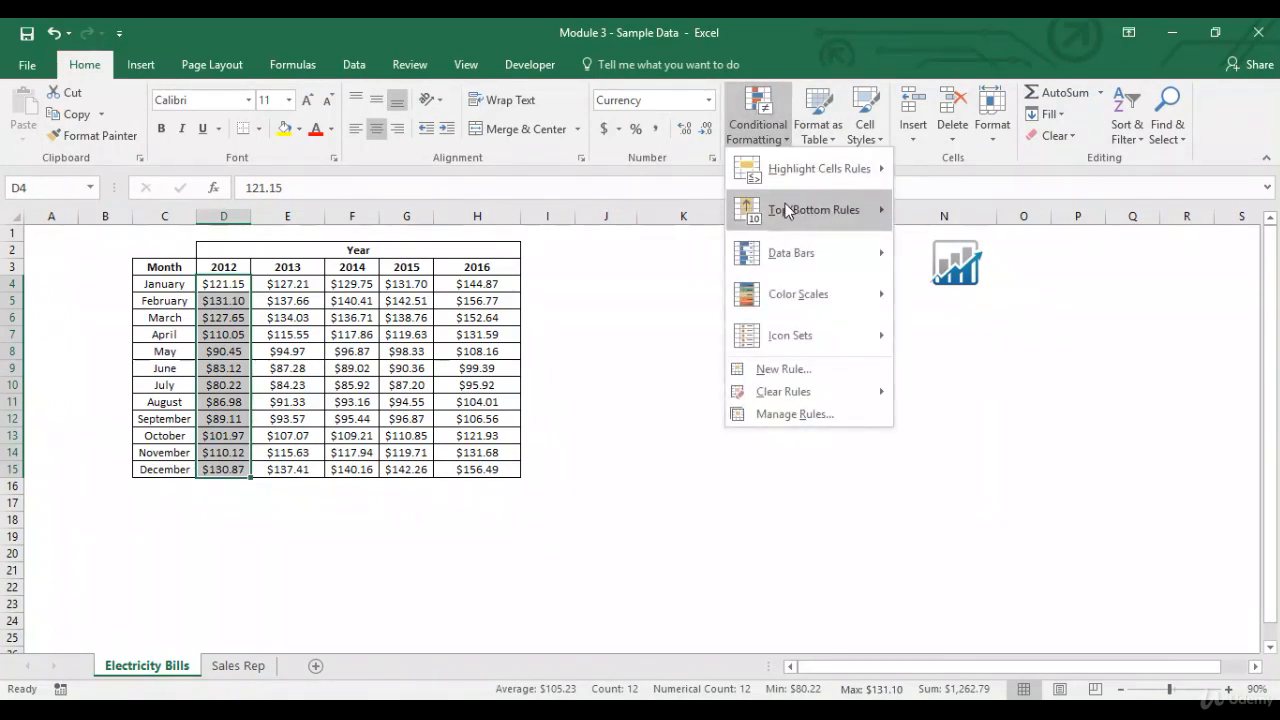
{"action": "mouse_move", "coordinate": [790, 210]}
{"action": "left_click", "coordinate": [958, 212]}
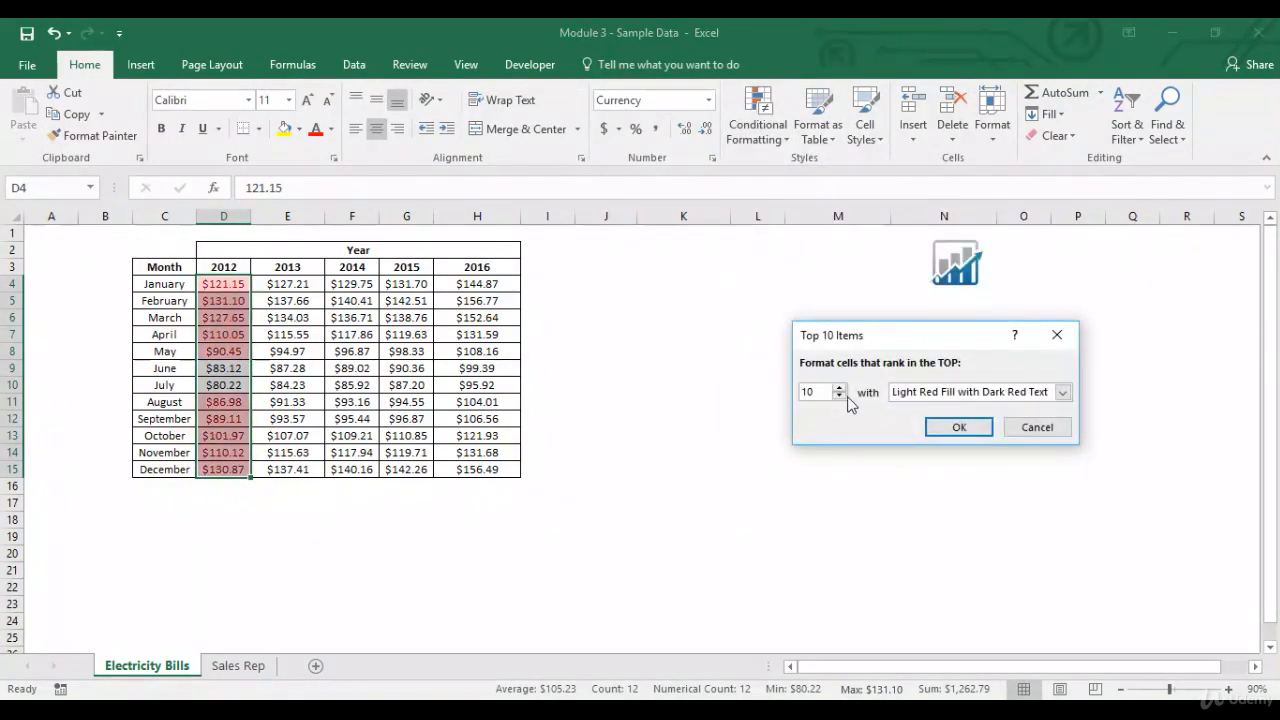
{"action": "left_click_drag", "start_coordinate": [830, 392], "coordinate": [791, 393]}
{"action": "type", "text": "2"}
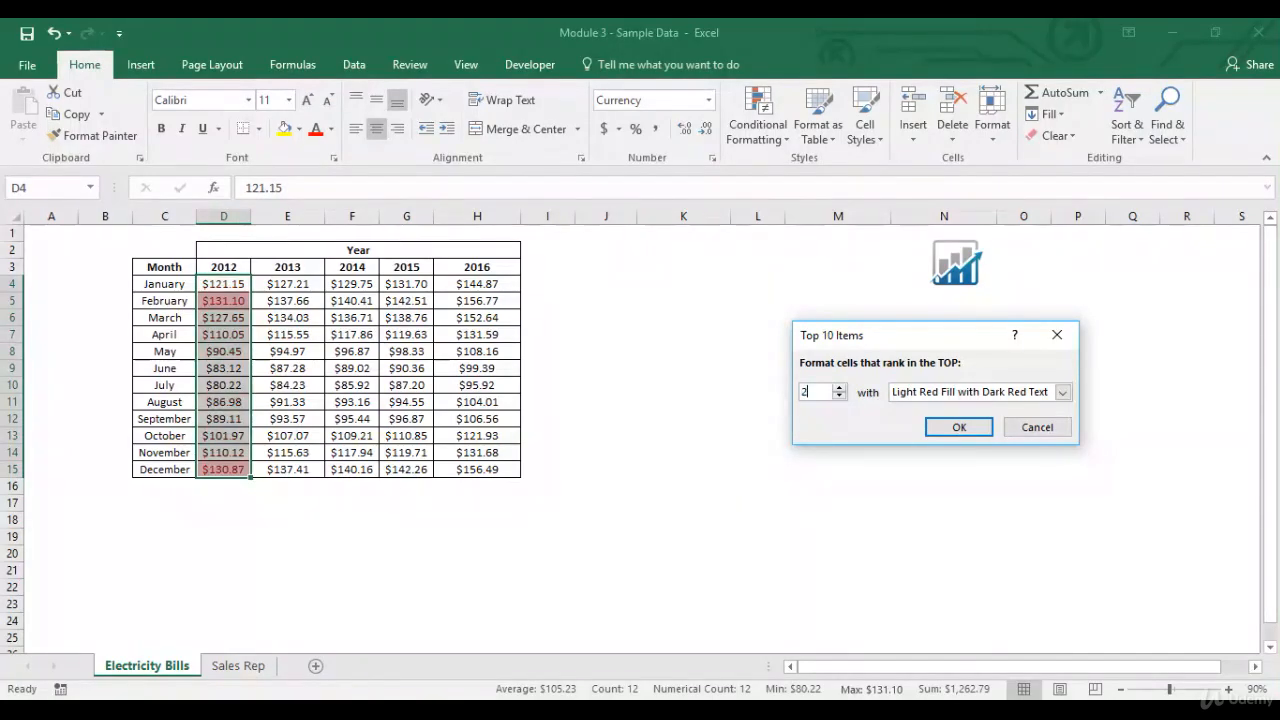
{"action": "left_click", "coordinate": [1062, 393]}
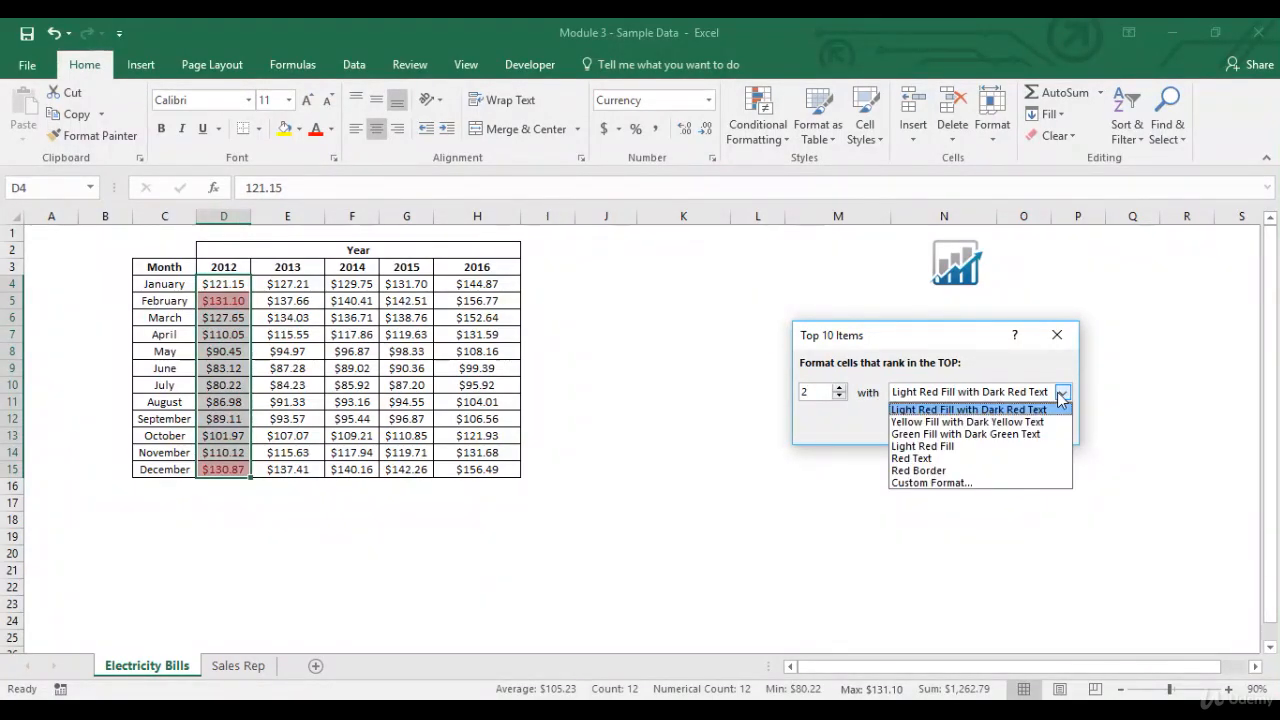
{"action": "left_click", "coordinate": [1000, 409]}
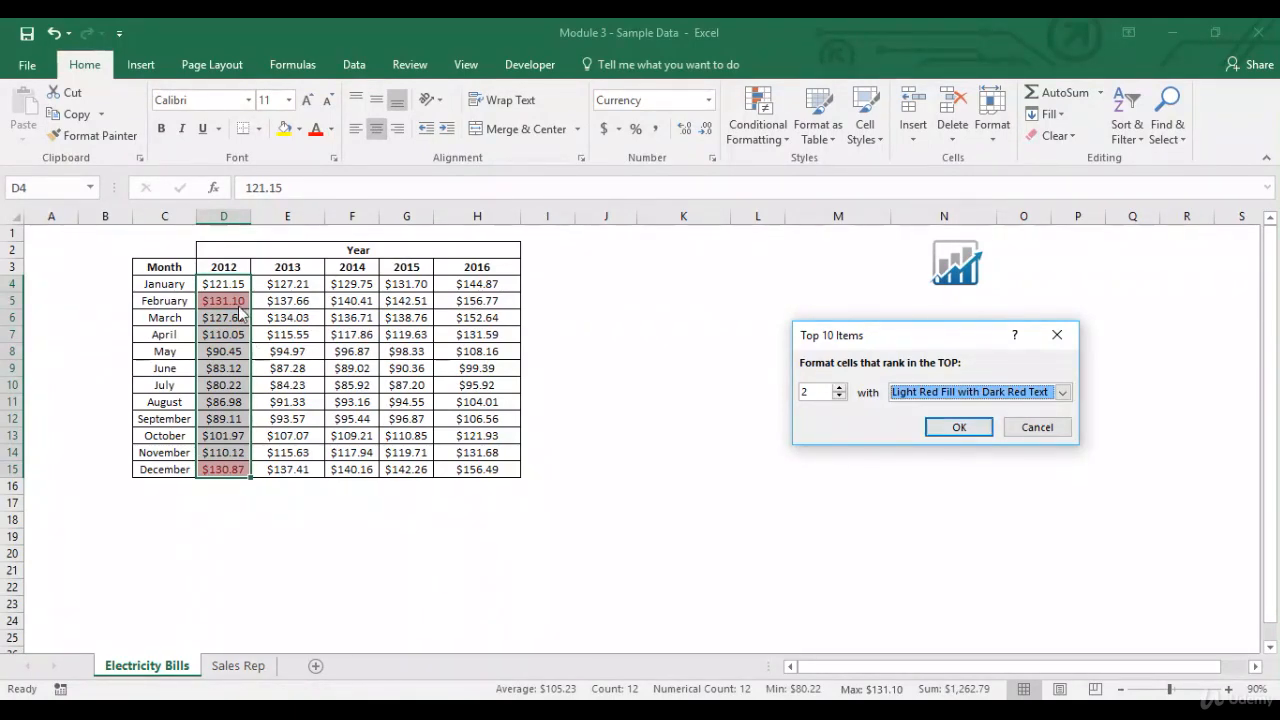
{"action": "left_click", "coordinate": [1040, 428]}
Preview the Top 10% rule on the 2012 bills, raise the percentage to 20, and cancel without applying
{"action": "left_click", "coordinate": [775, 140]}
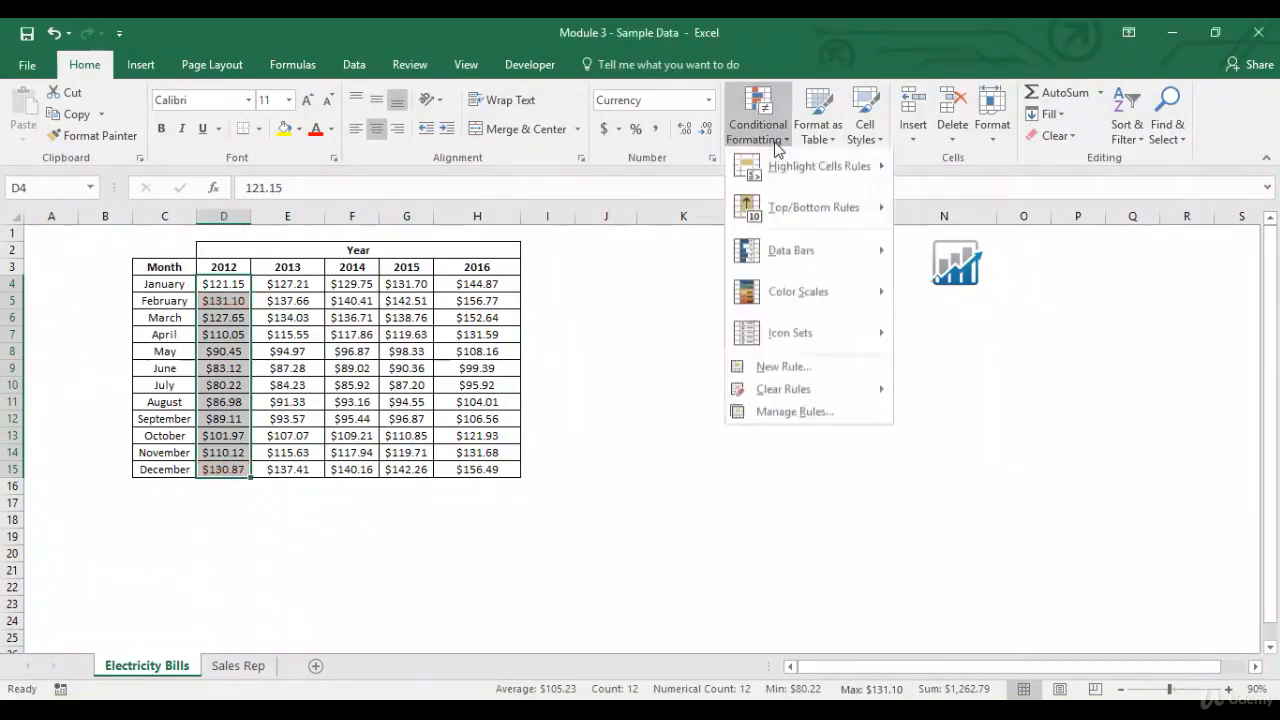
{"action": "mouse_move", "coordinate": [813, 230]}
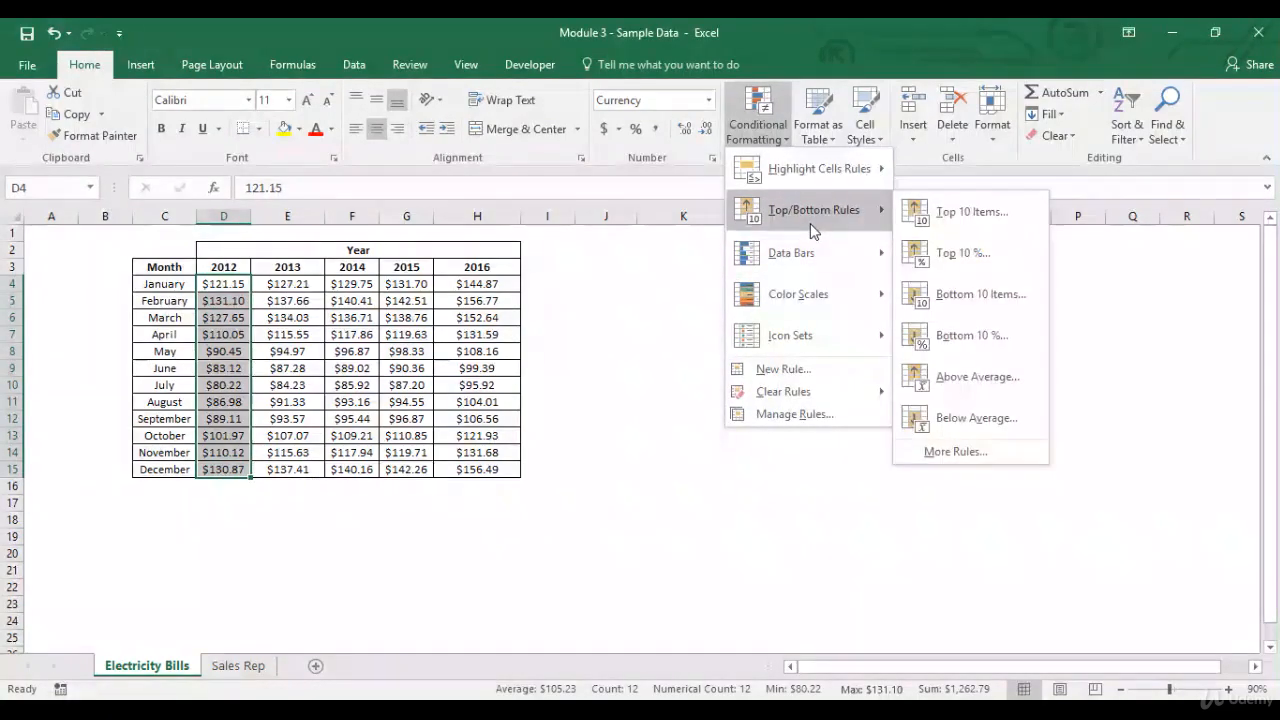
{"action": "left_click", "coordinate": [979, 252]}
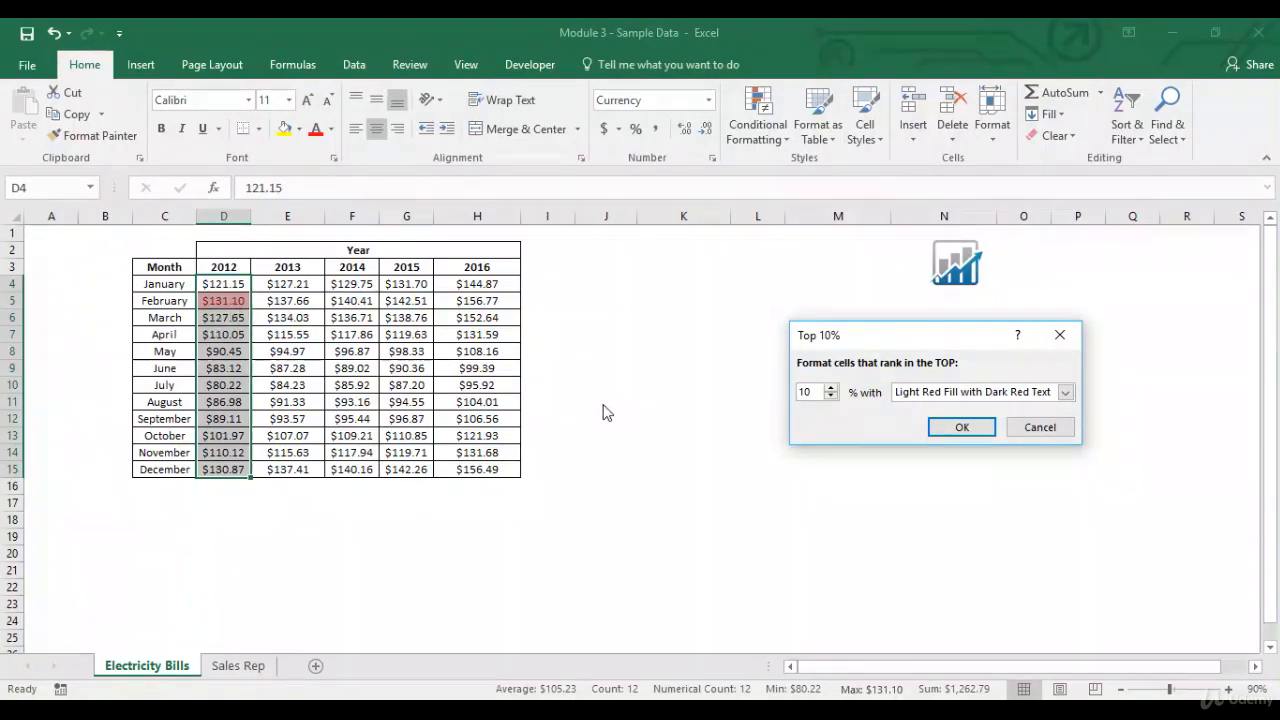
{"action": "left_click", "coordinate": [831, 388]}
{"action": "left_click", "coordinate": [831, 388]}
{"action": "left_click", "coordinate": [831, 388]}
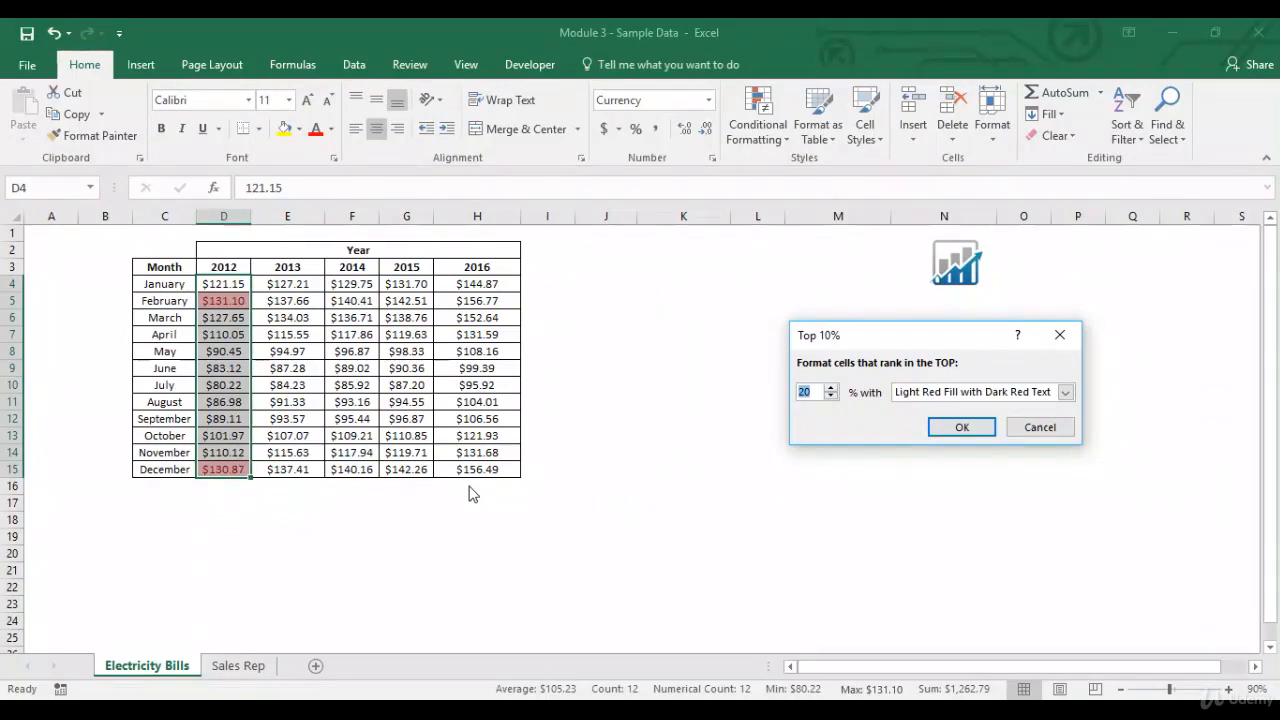
{"action": "left_click", "coordinate": [1040, 428]}
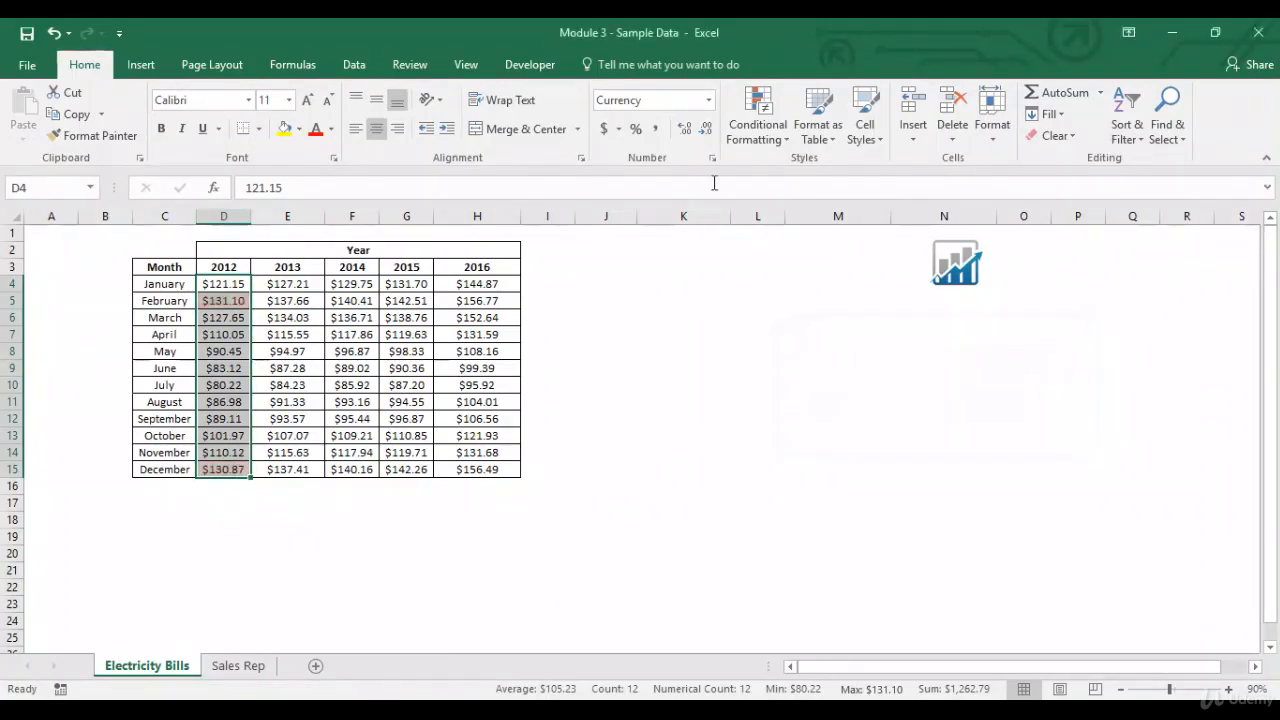
Preview the Bottom 10 Items rule on the 2012 bills, lower the rank to 1, and cancel without applying
{"action": "left_click", "coordinate": [757, 128]}
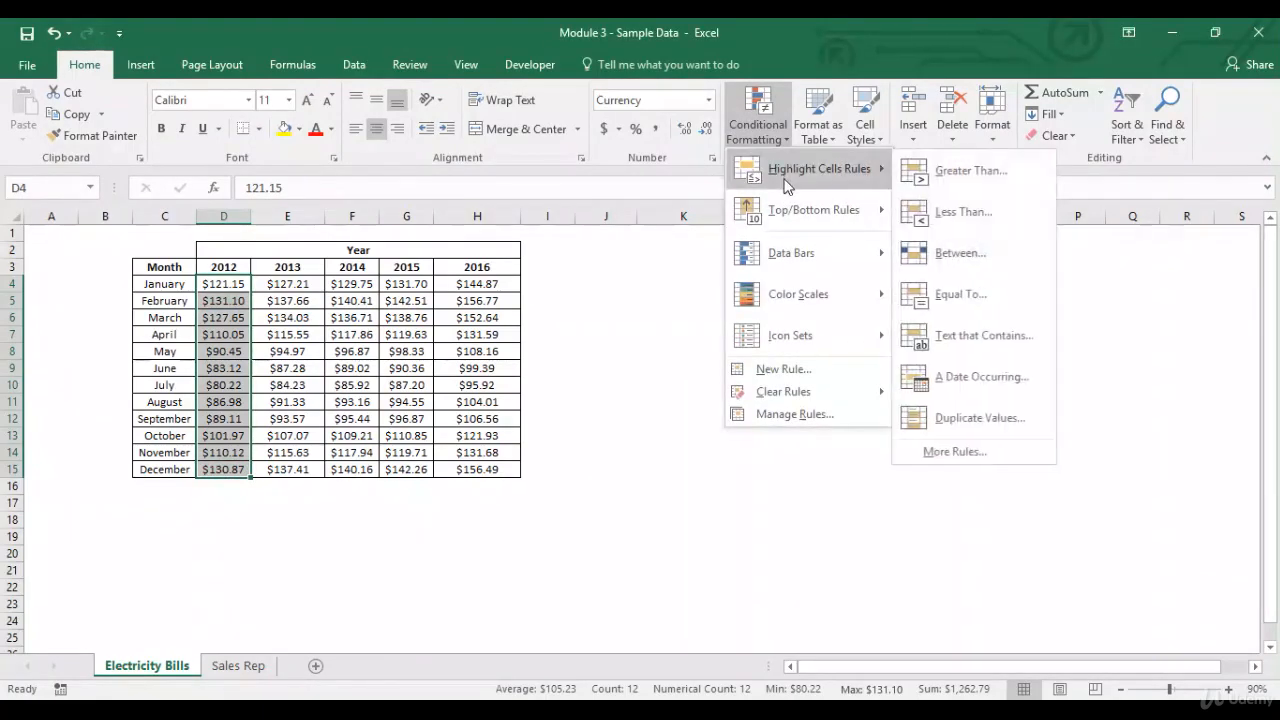
{"action": "mouse_move", "coordinate": [787, 212]}
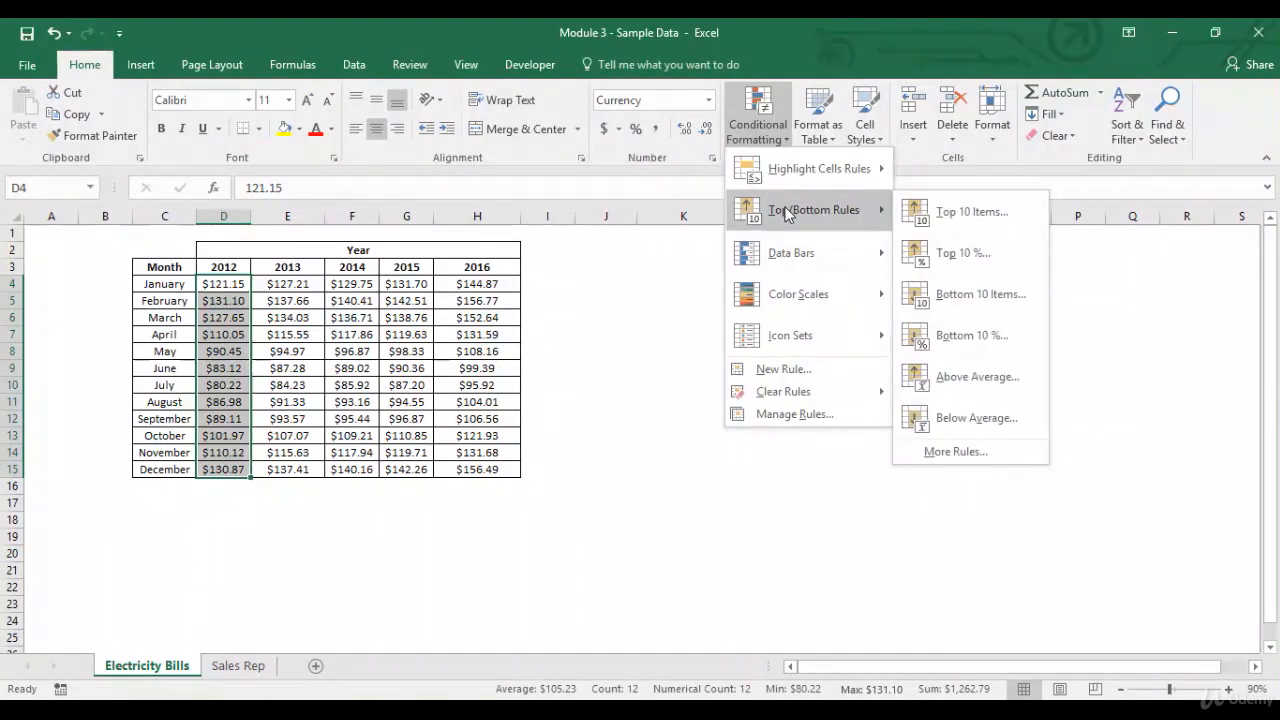
{"action": "left_click", "coordinate": [1018, 294]}
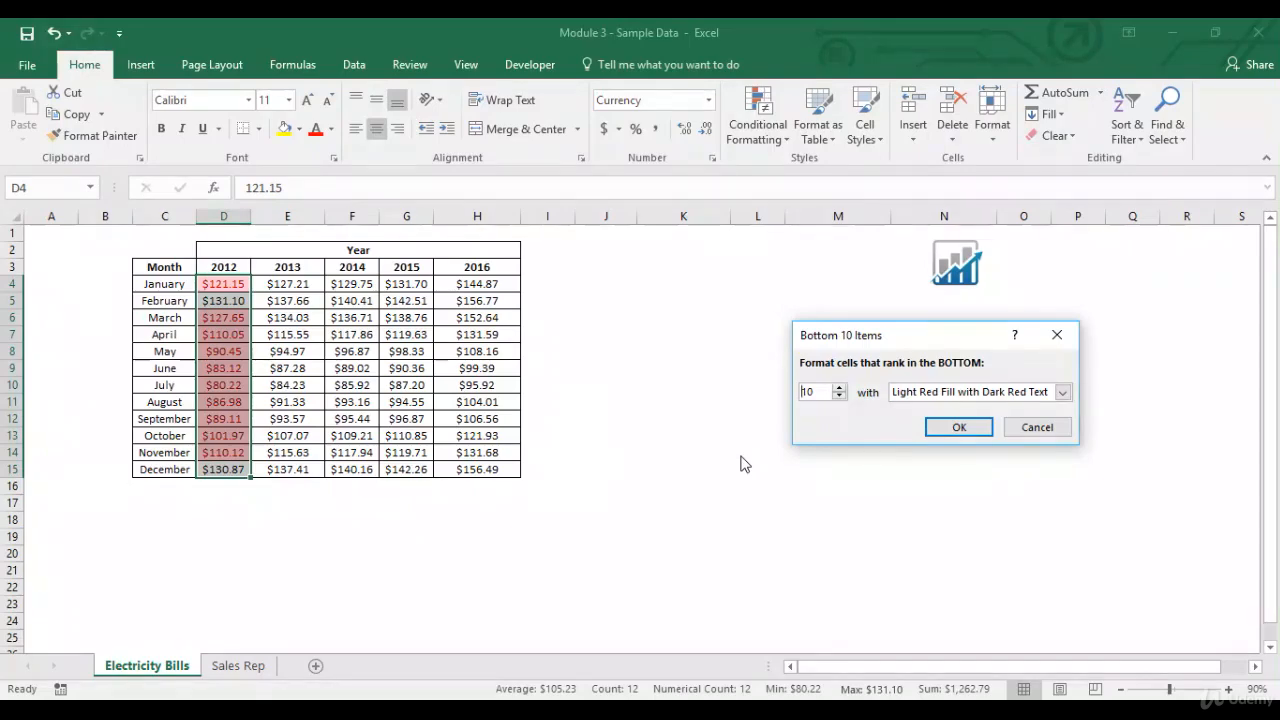
{"action": "left_click", "coordinate": [840, 397]}
{"action": "left_click", "coordinate": [840, 397]}
{"action": "left_click", "coordinate": [840, 397]}
{"action": "left_click", "coordinate": [840, 397]}
{"action": "left_click", "coordinate": [840, 397]}
{"action": "left_click", "coordinate": [840, 397]}
{"action": "left_click", "coordinate": [840, 397]}
{"action": "left_click", "coordinate": [840, 397]}
{"action": "left_click", "coordinate": [840, 397]}
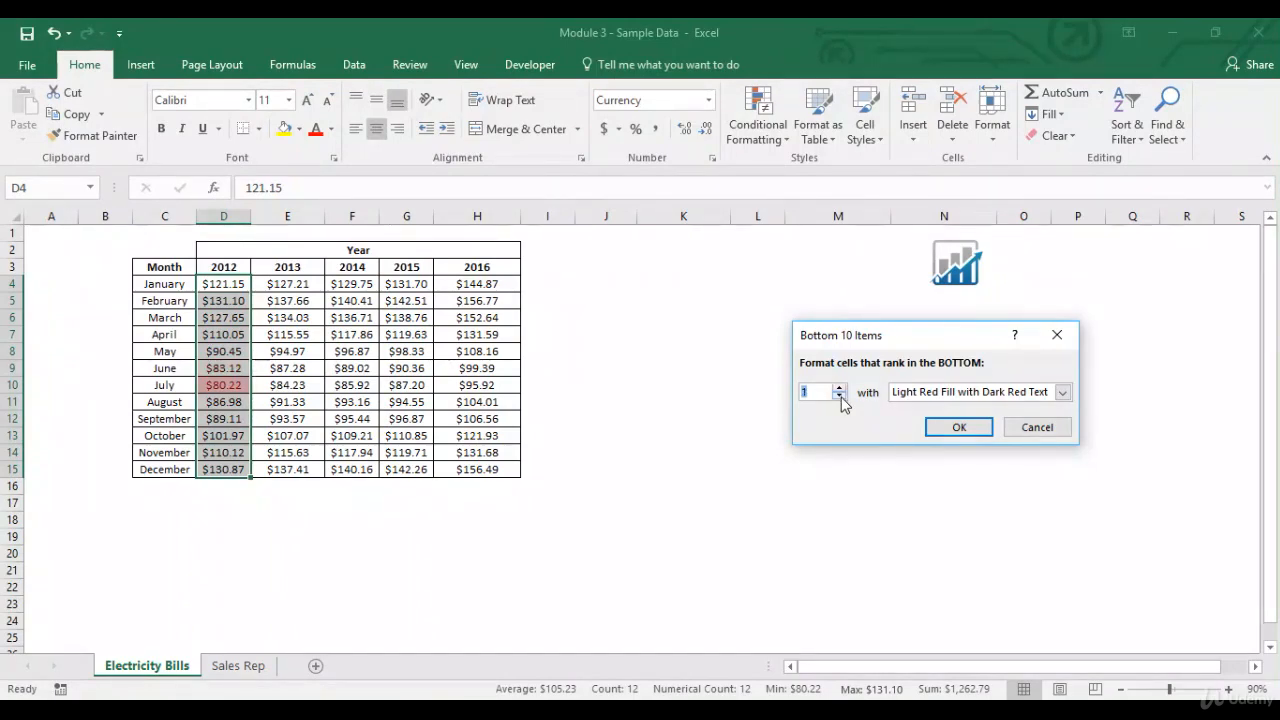
{"action": "left_click", "coordinate": [1040, 427]}
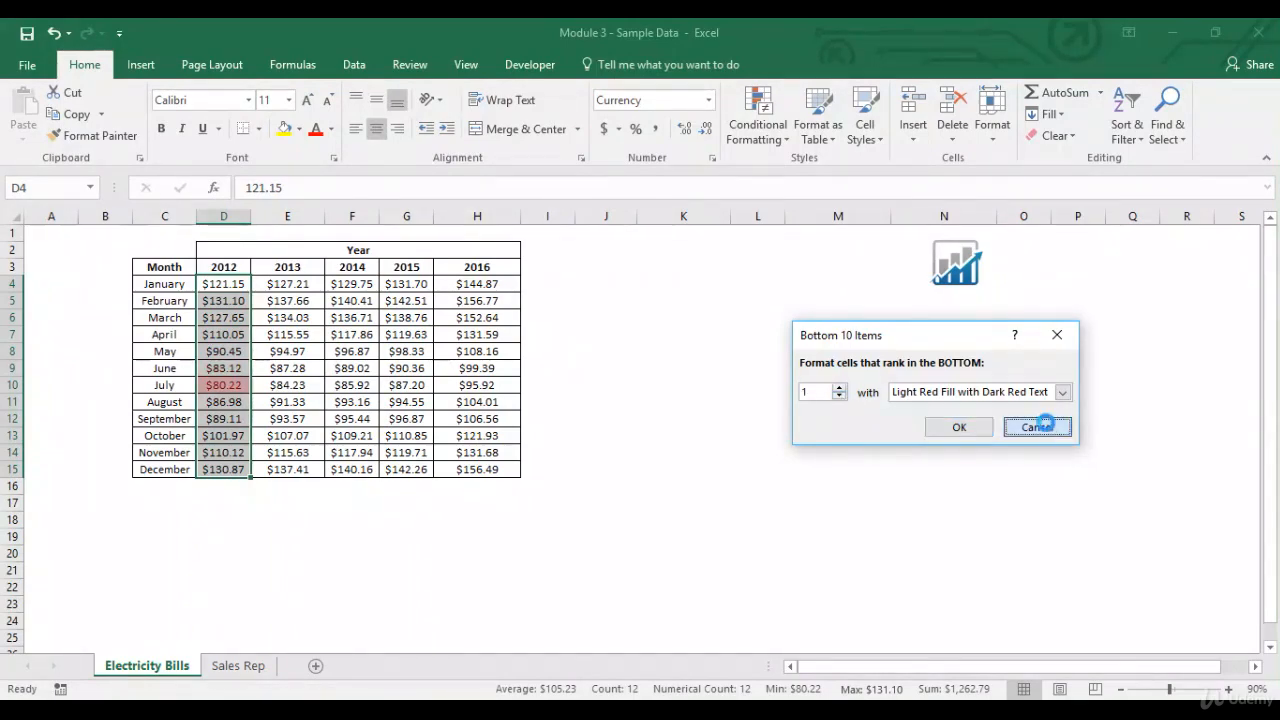
Preview the Bottom 10% rule at 10% on the 2012 bills and cancel without applying
{"action": "left_click", "coordinate": [750, 144]}
{"action": "mouse_move", "coordinate": [777, 209]}
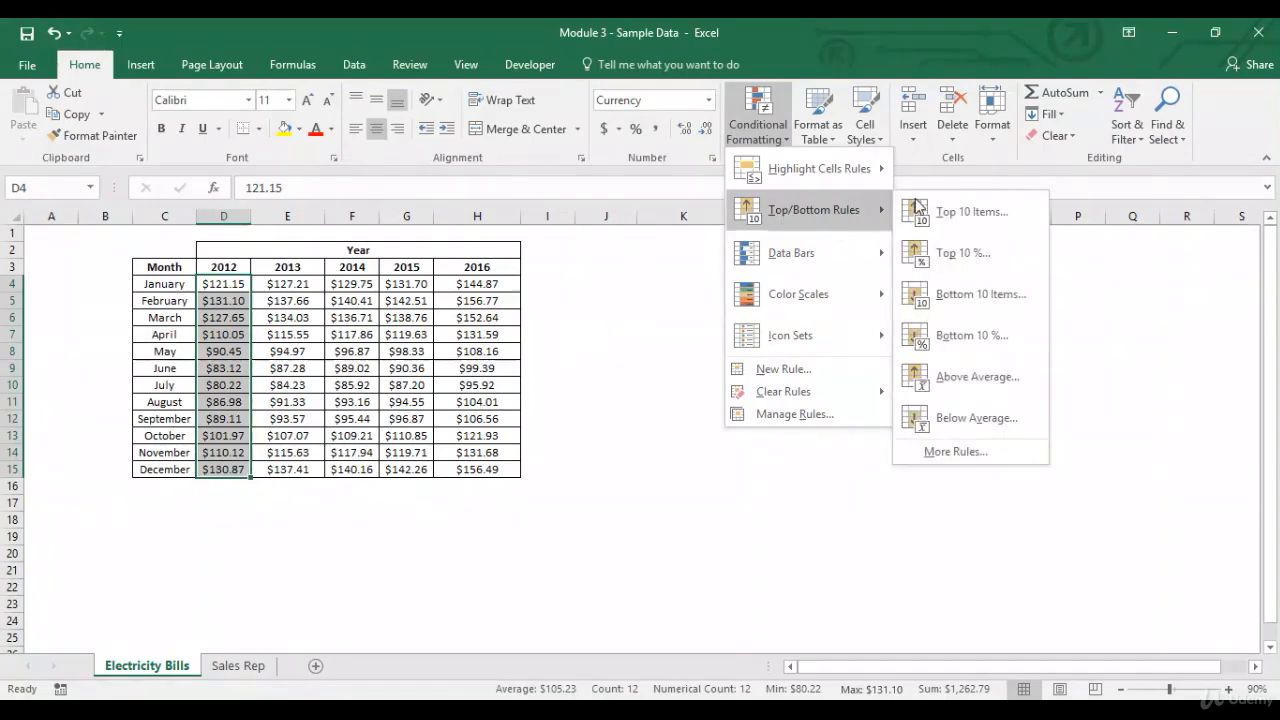
{"action": "left_click", "coordinate": [967, 334]}
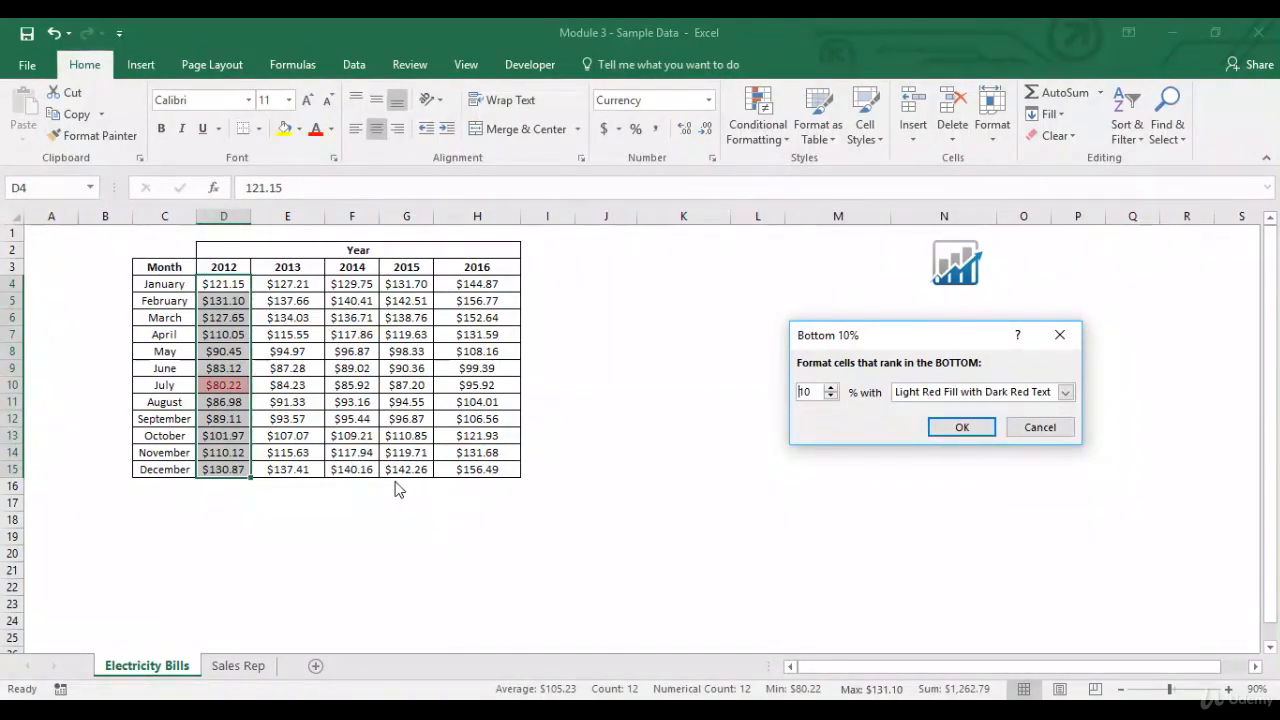
{"action": "left_click", "coordinate": [1039, 427]}
Apply an Above Average rule with Light Red Fill with Dark Red Text to the 2012 bills in D4:D15
{"action": "left_click", "coordinate": [759, 140]}
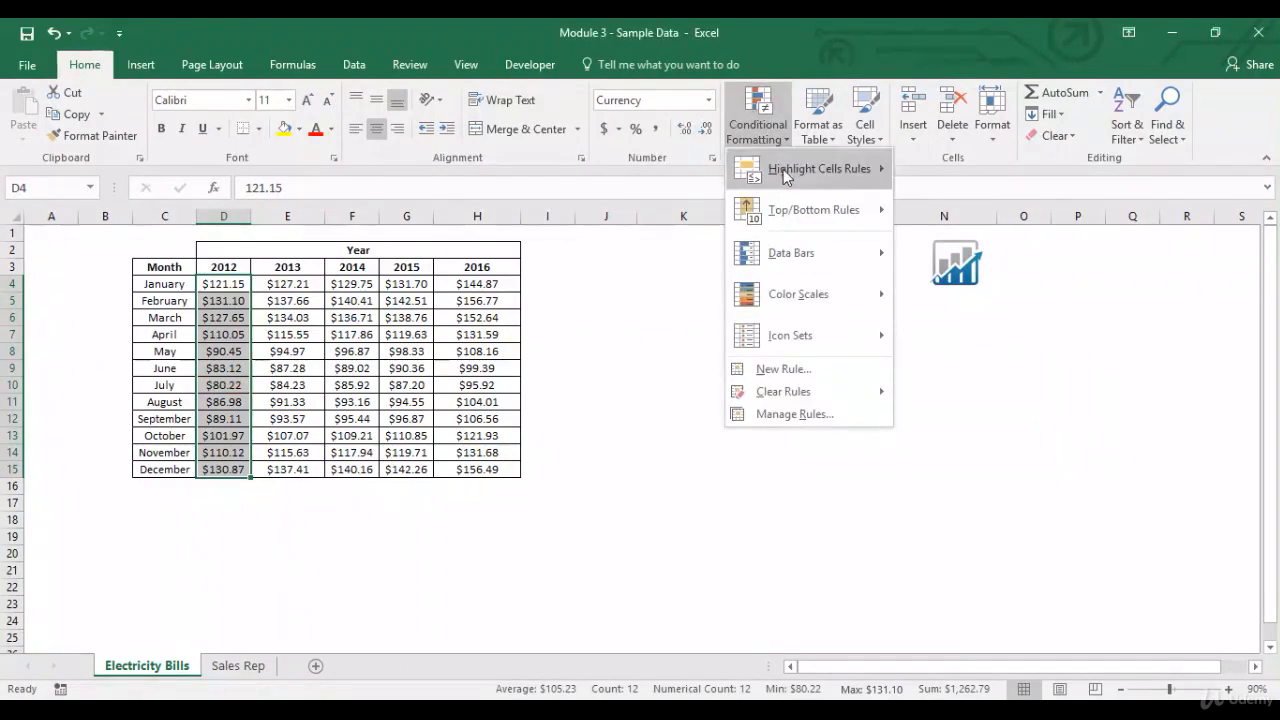
{"action": "mouse_move", "coordinate": [783, 169]}
{"action": "mouse_move", "coordinate": [800, 209]}
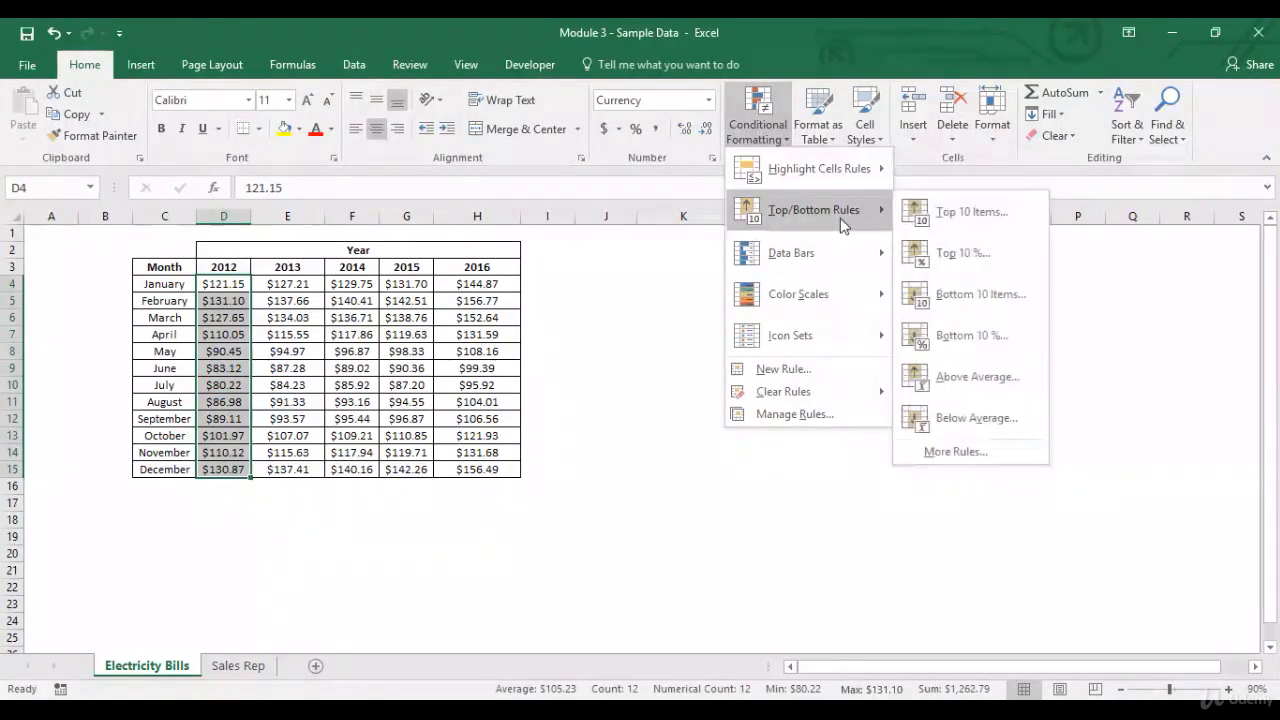
{"action": "left_click", "coordinate": [934, 377]}
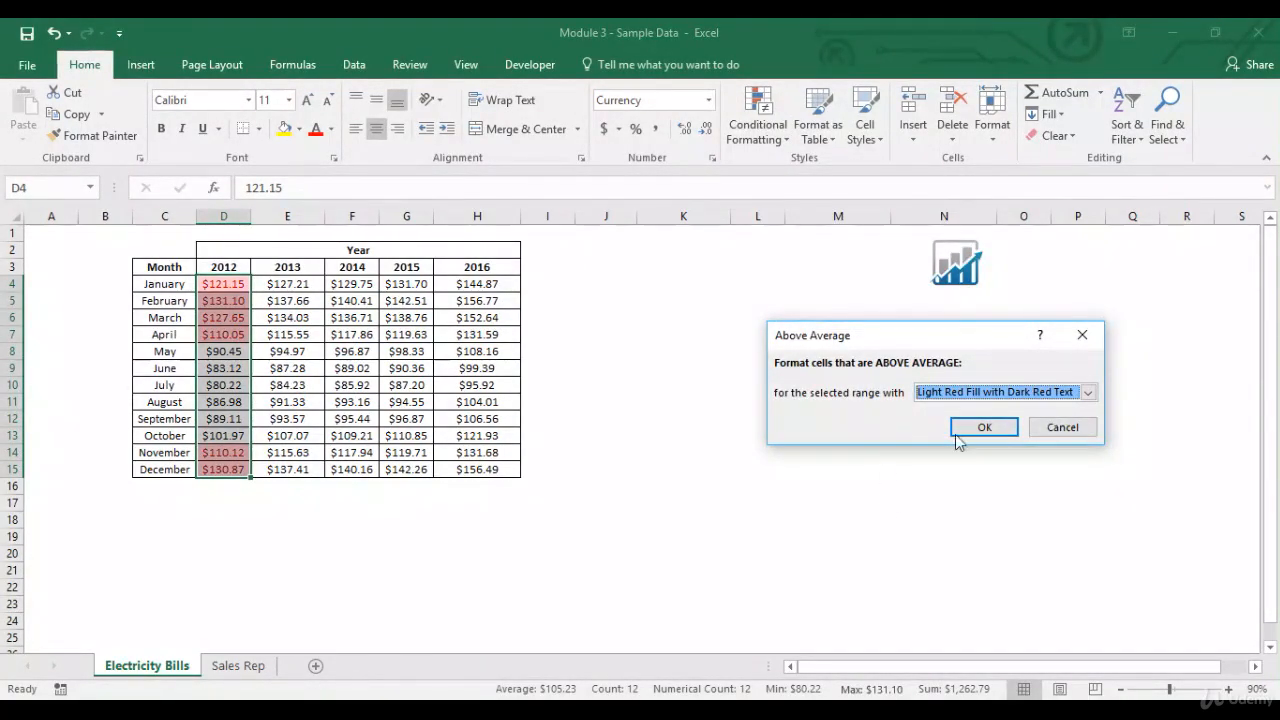
{"action": "left_click", "coordinate": [985, 427]}
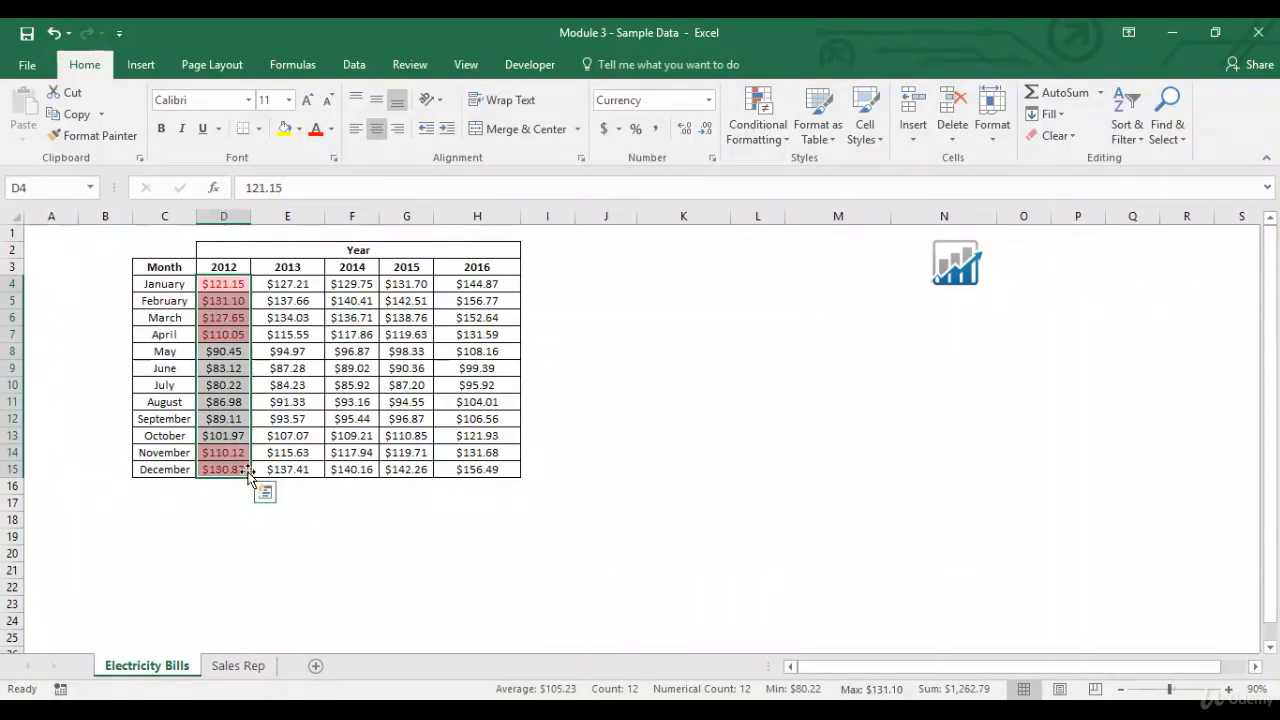
Clear the Above Average rule from the selected 2012 bill cells
{"action": "left_click", "coordinate": [777, 142]}
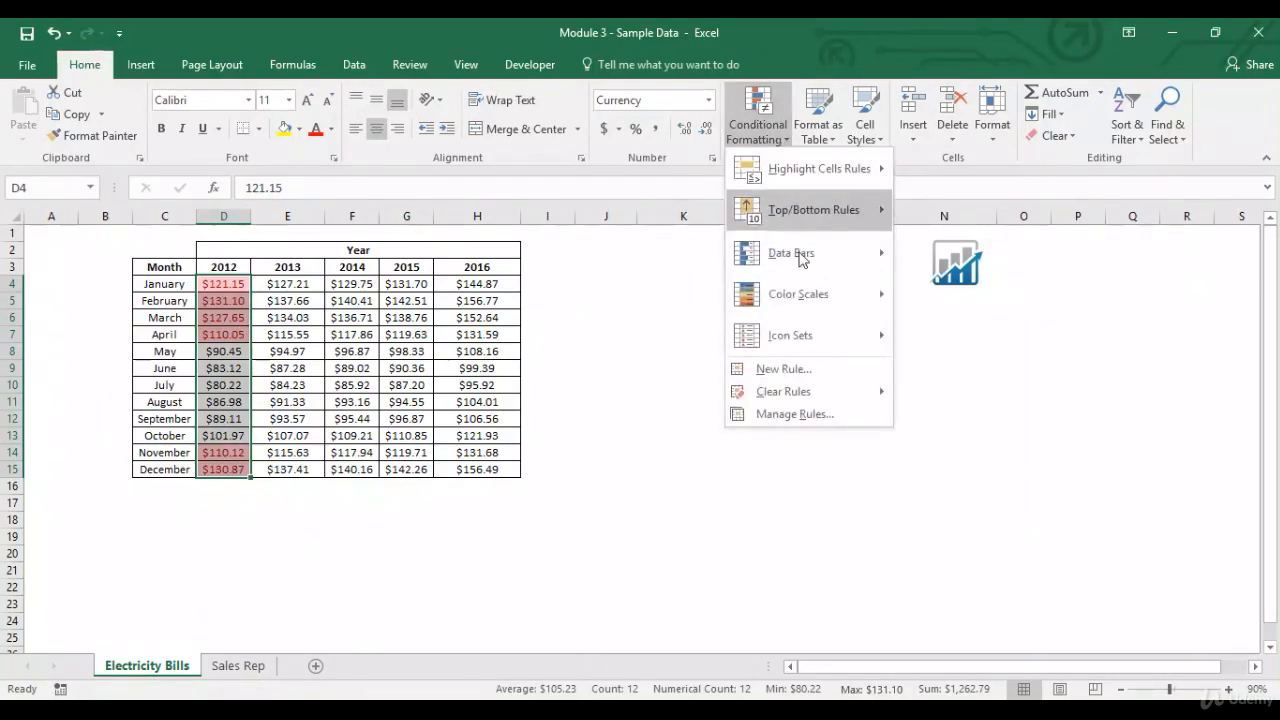
{"action": "mouse_move", "coordinate": [850, 392]}
{"action": "left_click", "coordinate": [945, 394]}
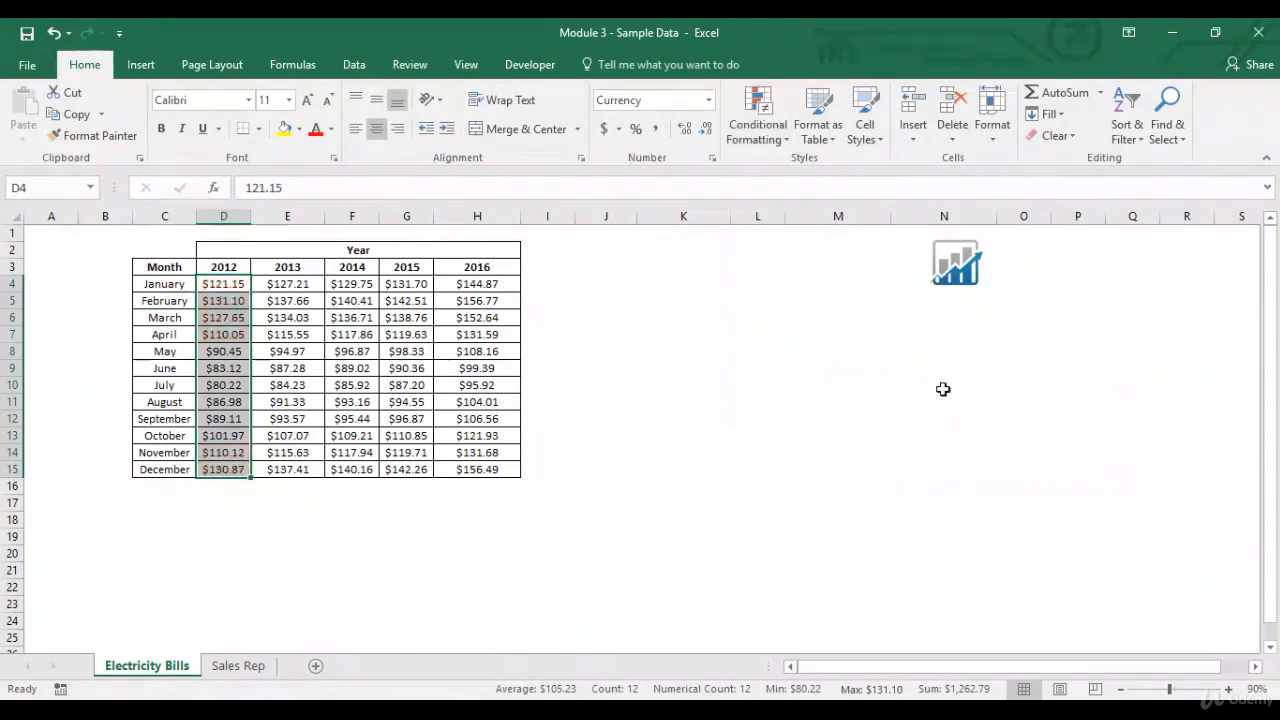
Apply a Below Average rule to D4:D15, trying Light Red Fill and Green Fill with Dark Green Text before settling on Red Text
{"action": "left_click", "coordinate": [772, 138]}
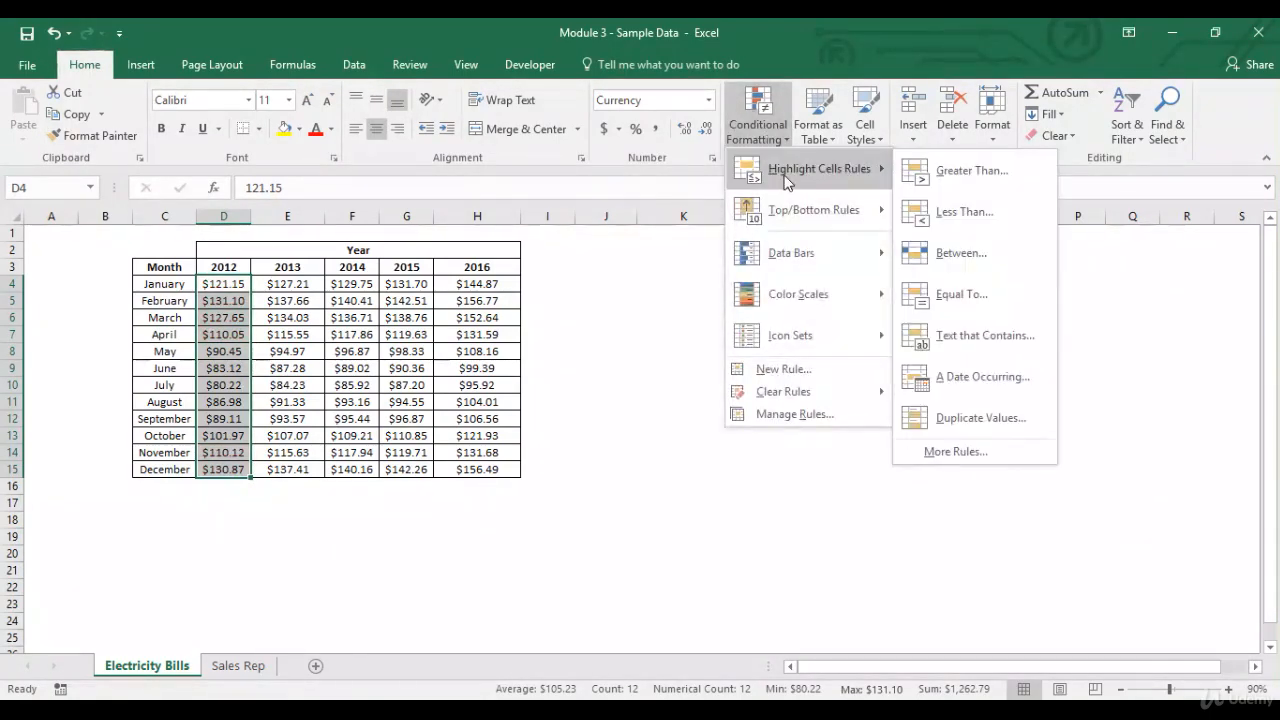
{"action": "mouse_move", "coordinate": [780, 210]}
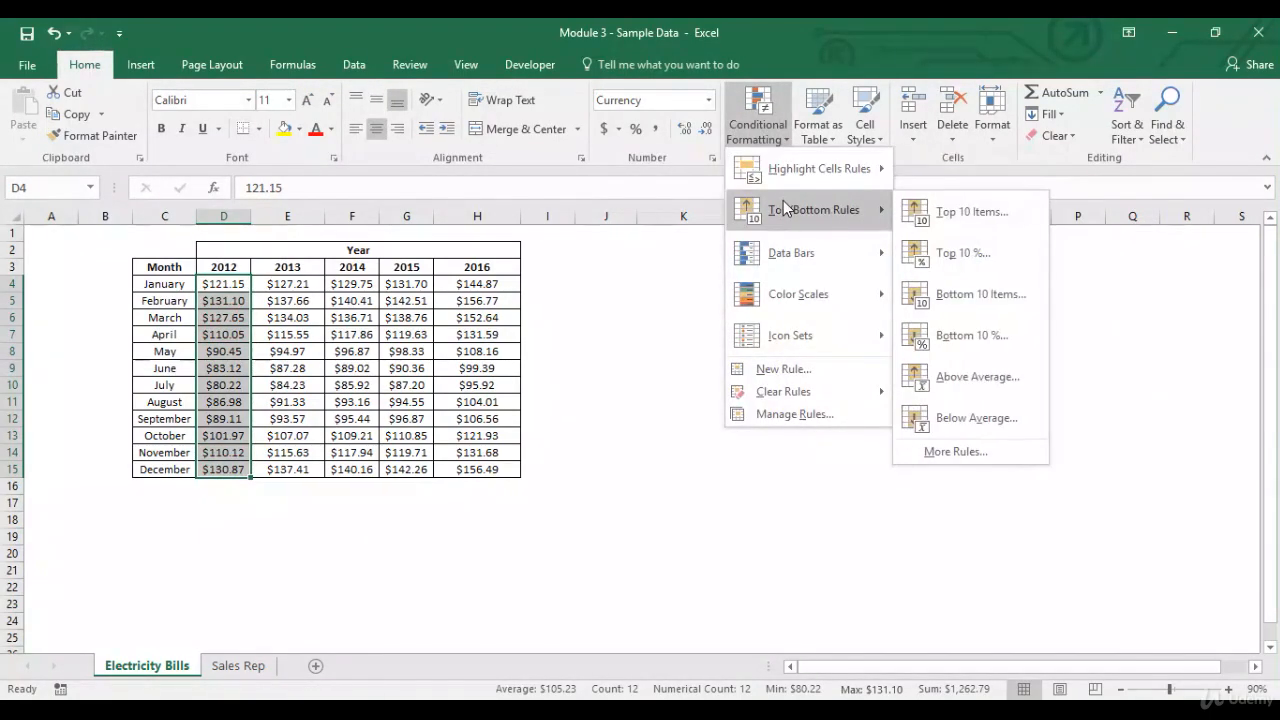
{"action": "left_click", "coordinate": [977, 418]}
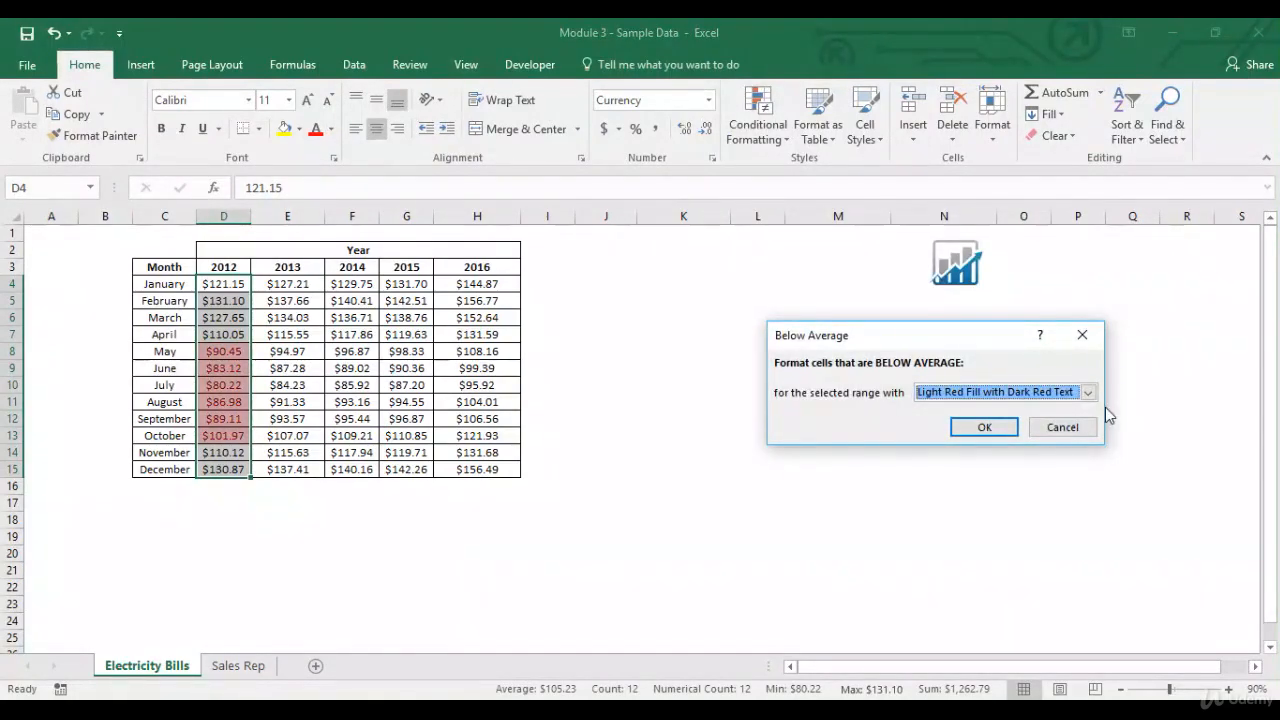
{"action": "left_click", "coordinate": [1093, 397]}
{"action": "left_click", "coordinate": [1012, 446]}
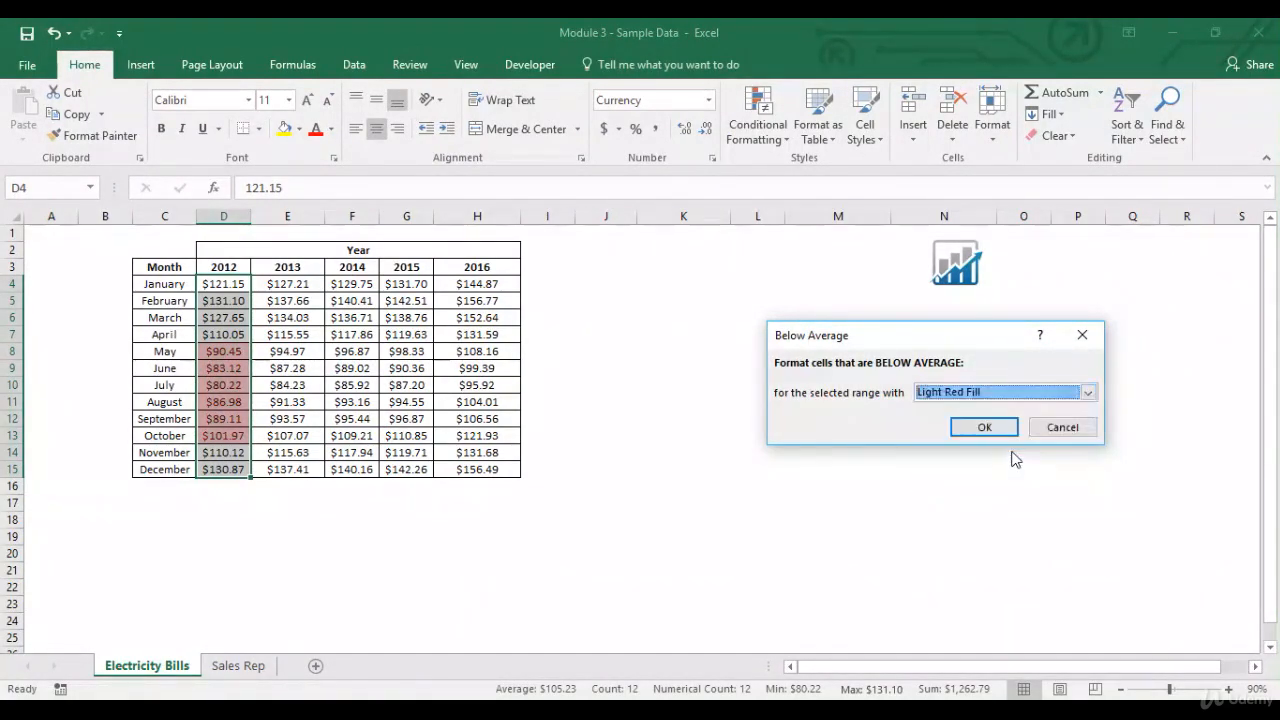
{"action": "left_click", "coordinate": [1088, 396]}
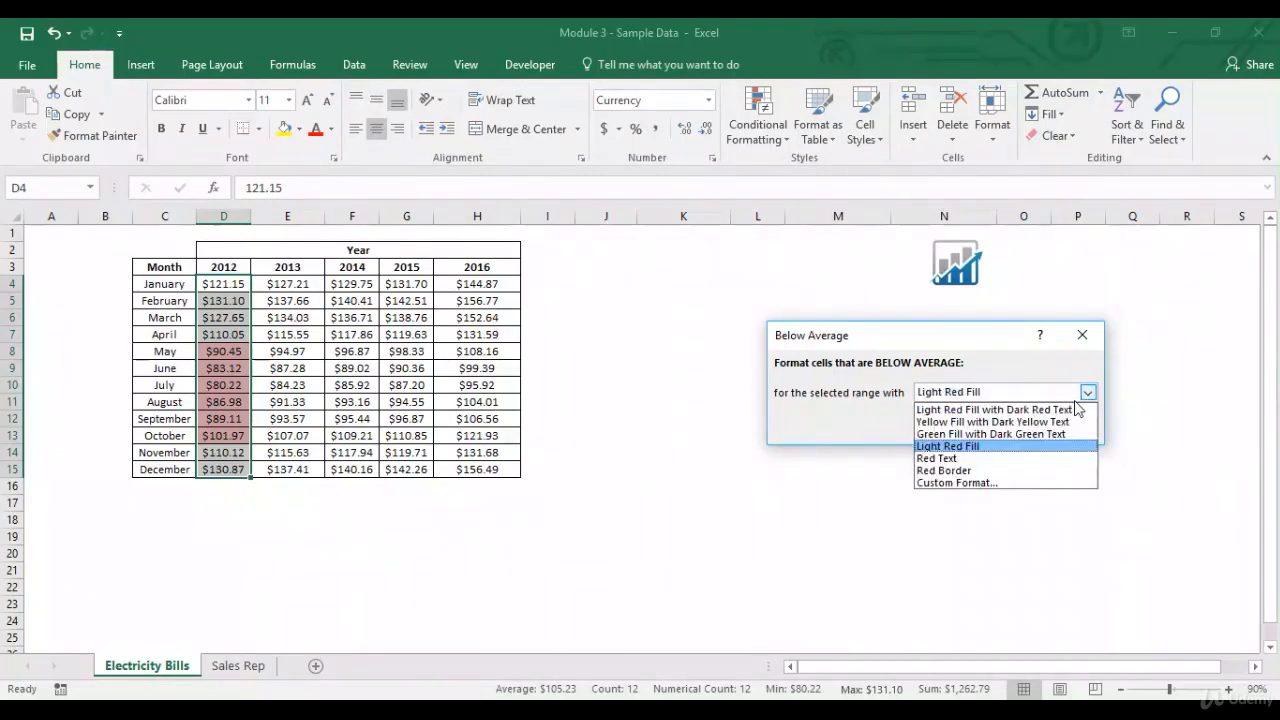
{"action": "left_click", "coordinate": [1022, 436]}
{"action": "left_click", "coordinate": [1088, 392]}
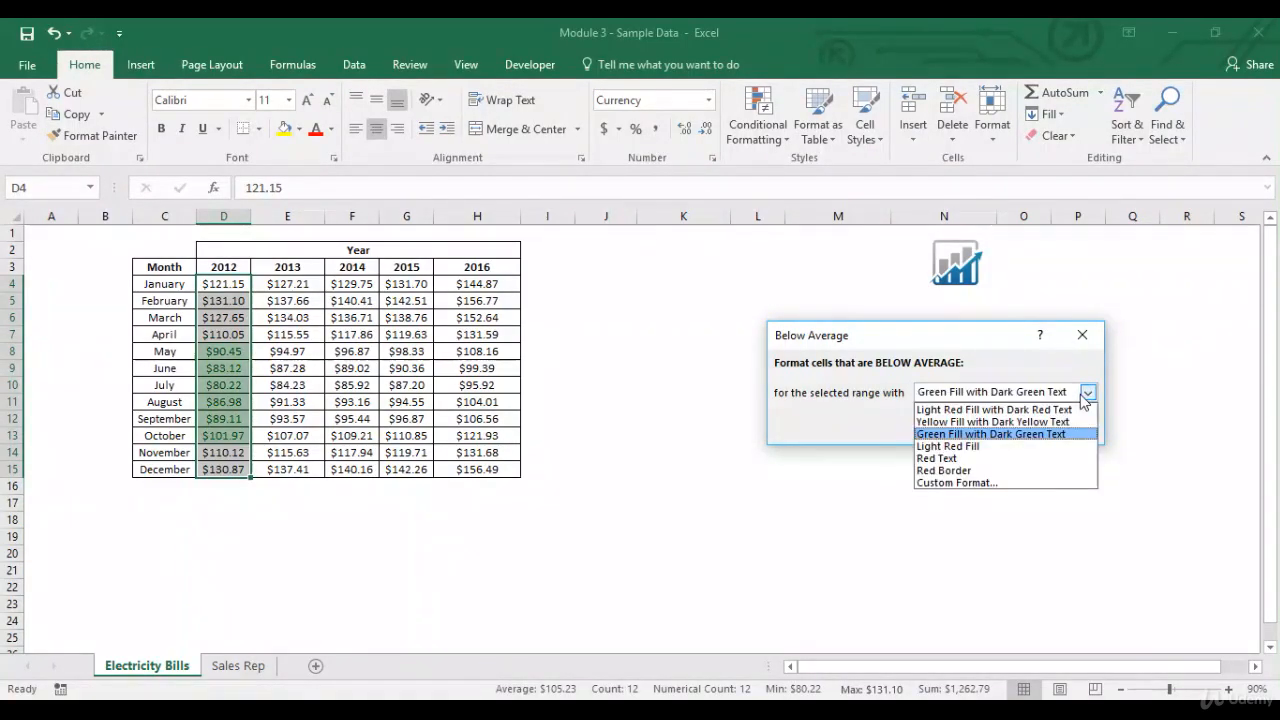
{"action": "left_click", "coordinate": [1001, 467]}
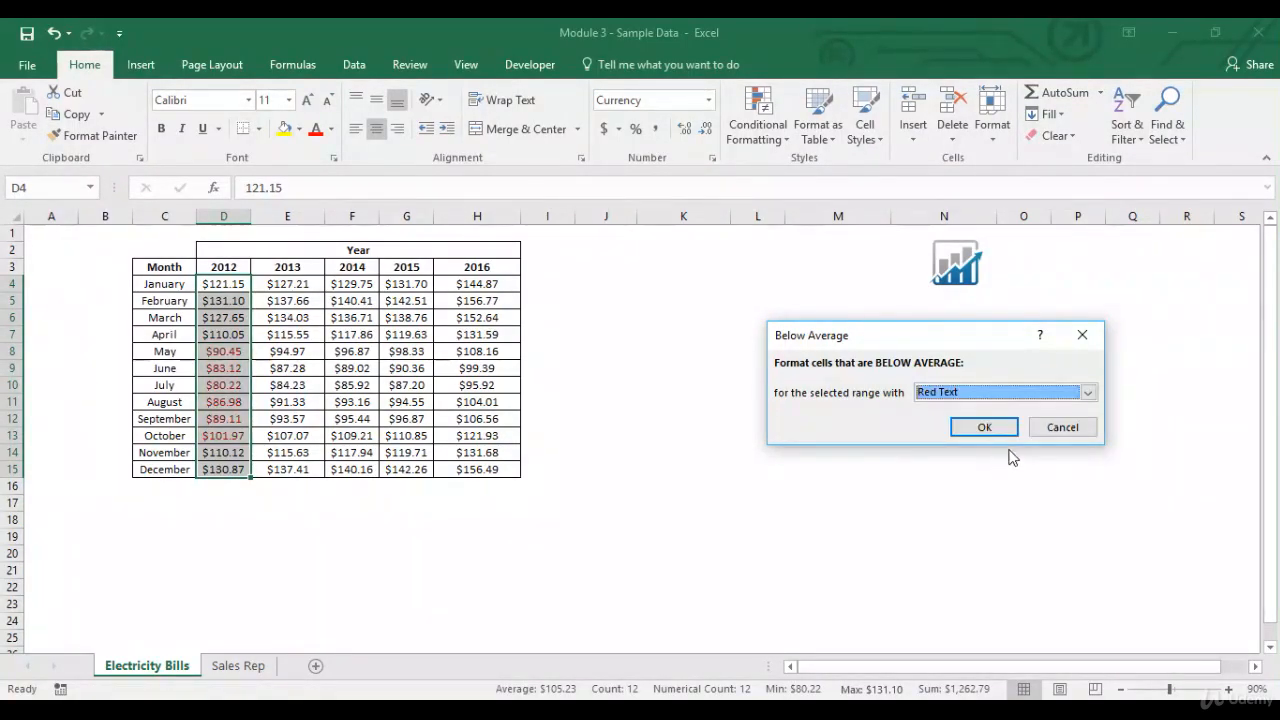
{"action": "left_click", "coordinate": [999, 432]}
{"action": "left_click", "coordinate": [508, 415]}
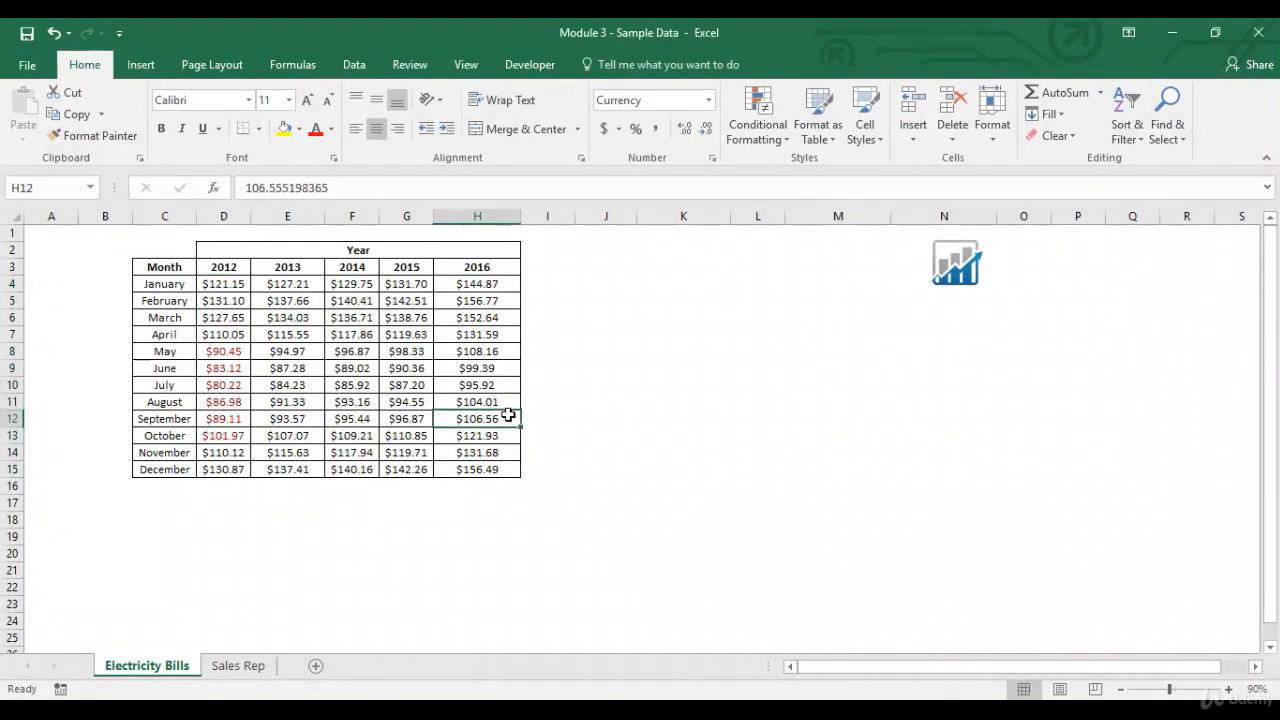
Select the 2012 bills in D4:D15 and clear the Below Average rule from the selected cells
{"action": "left_click_drag", "start_coordinate": [236, 349], "coordinate": [238, 432]}
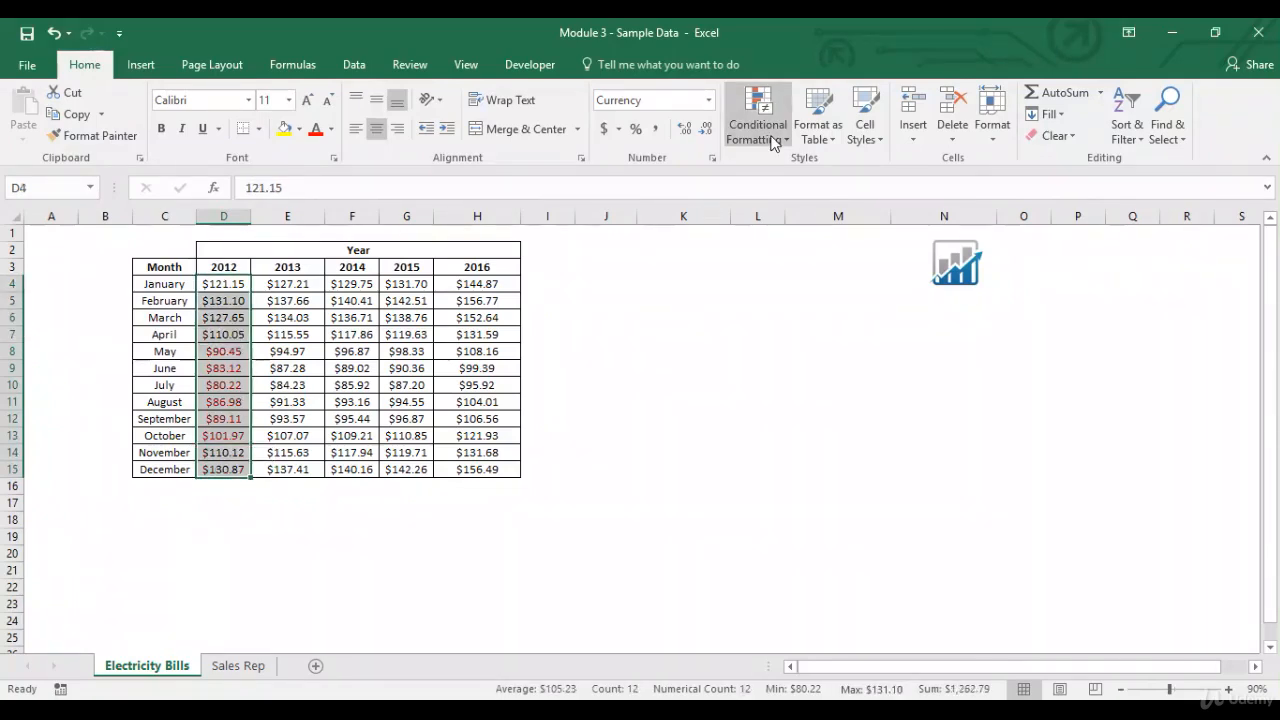
{"action": "left_click", "coordinate": [757, 118]}
{"action": "mouse_move", "coordinate": [860, 398]}
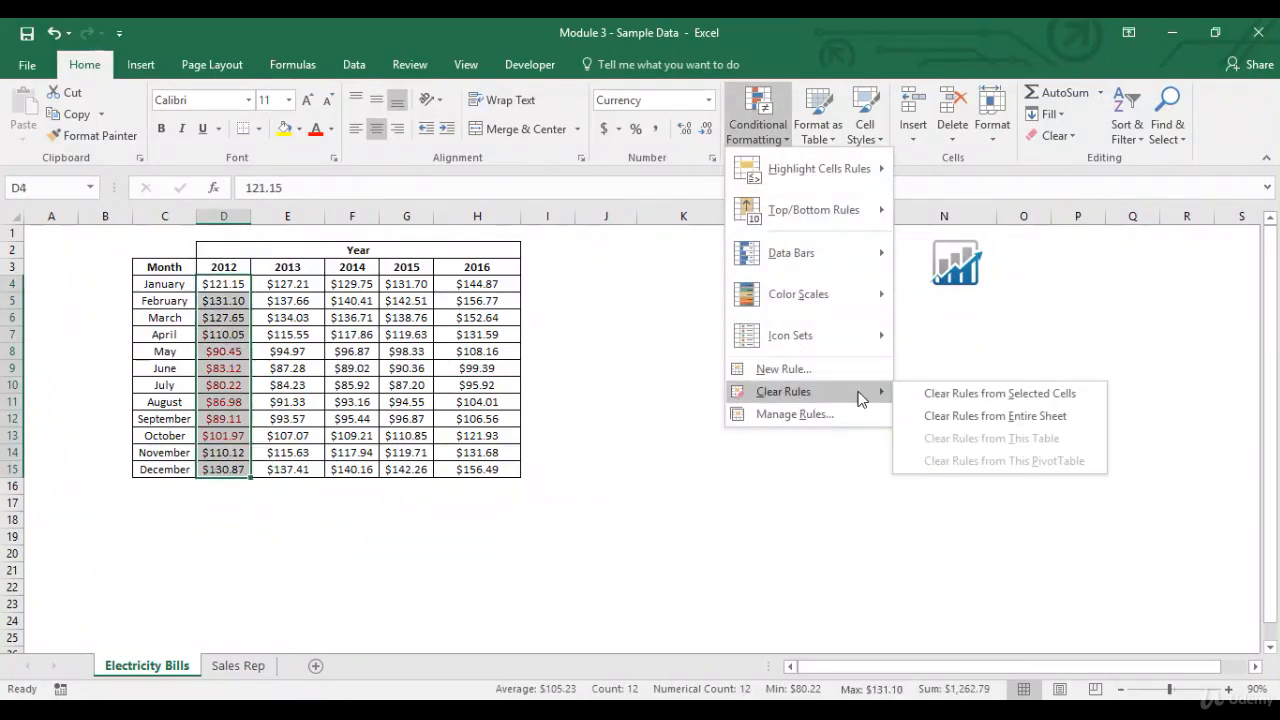
{"action": "left_click", "coordinate": [937, 394]}
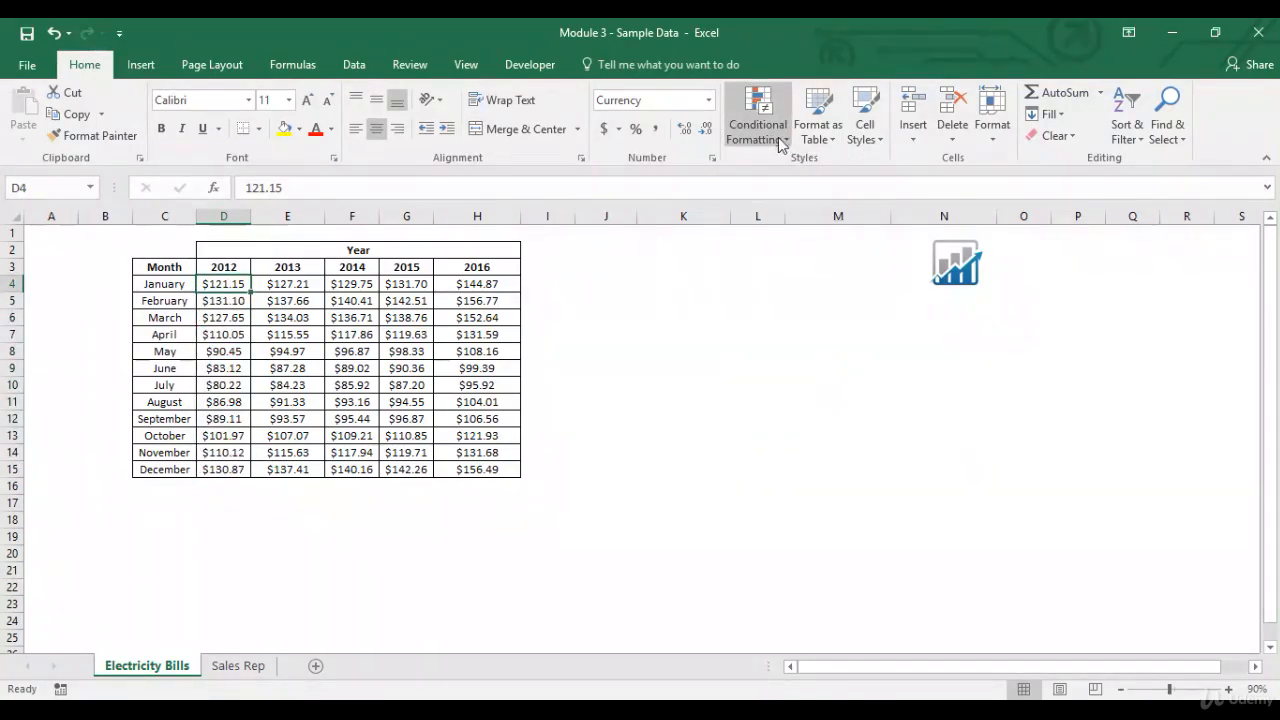
Apply blue gradient-fill data bars to the 2012 bills in D4:D15
{"action": "left_click", "coordinate": [779, 143]}
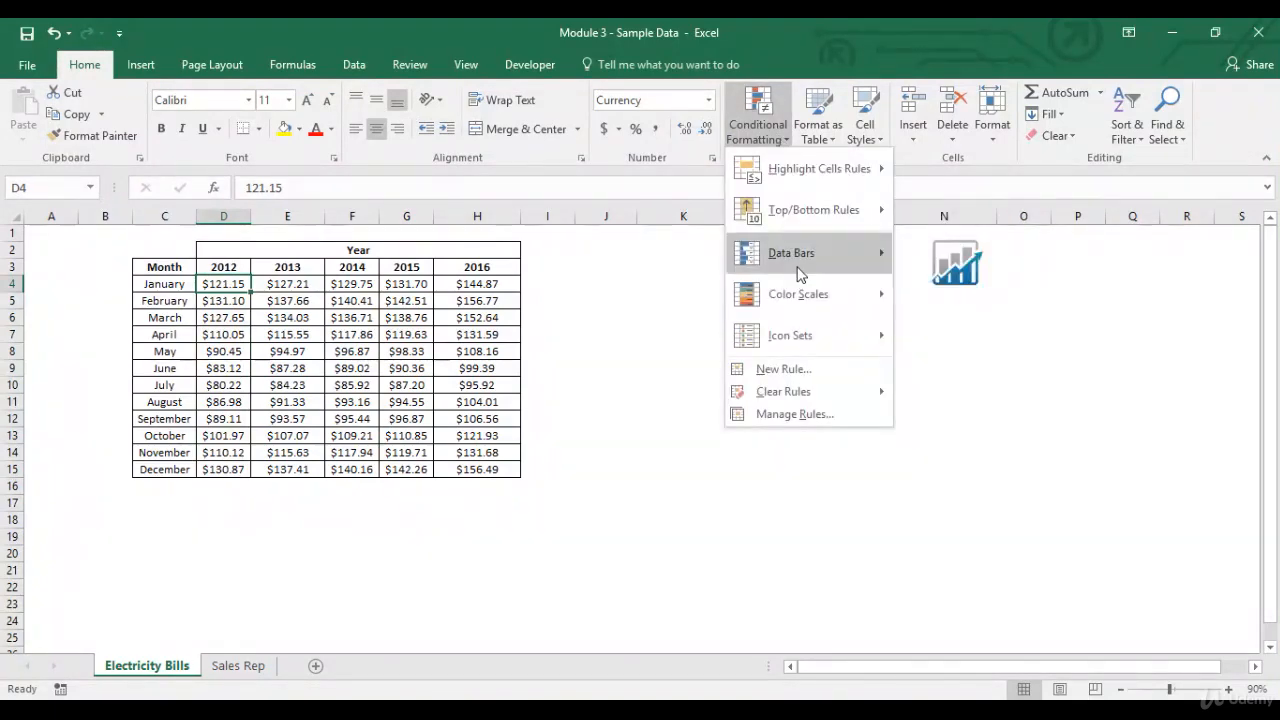
{"action": "left_click", "coordinate": [632, 288]}
{"action": "left_click_drag", "start_coordinate": [230, 285], "coordinate": [243, 474]}
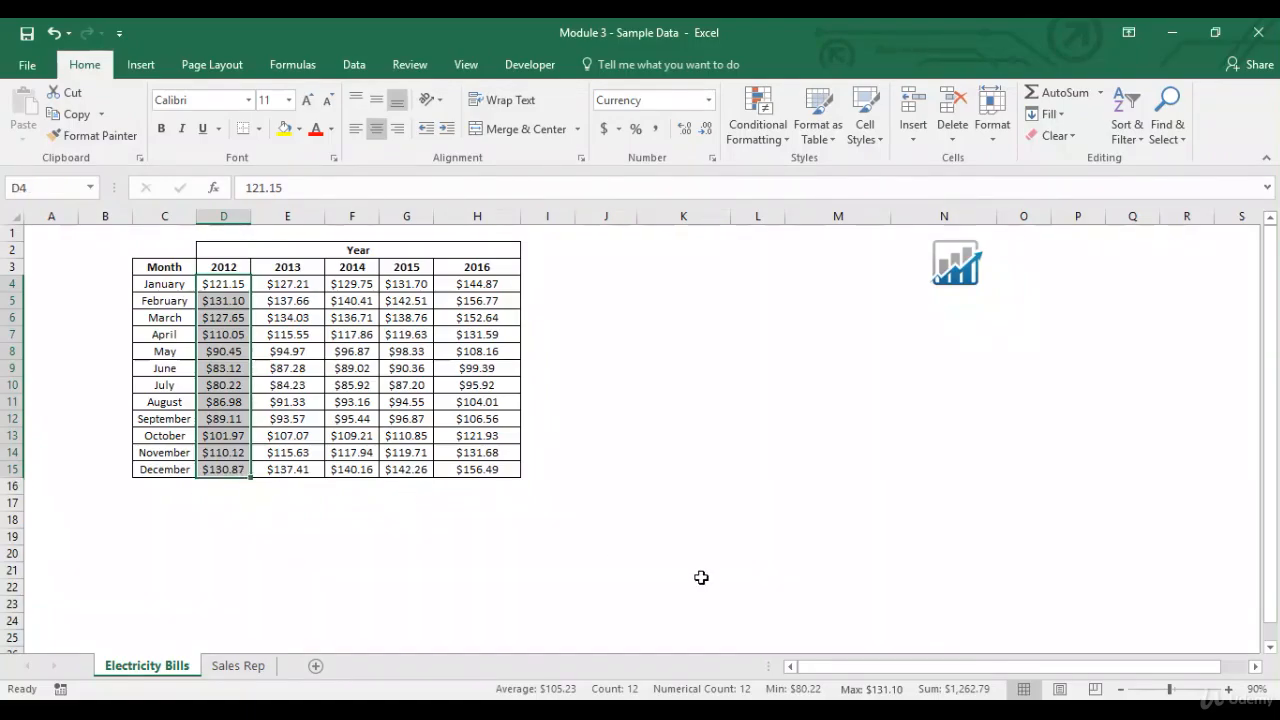
{"action": "left_click", "coordinate": [1228, 689]}
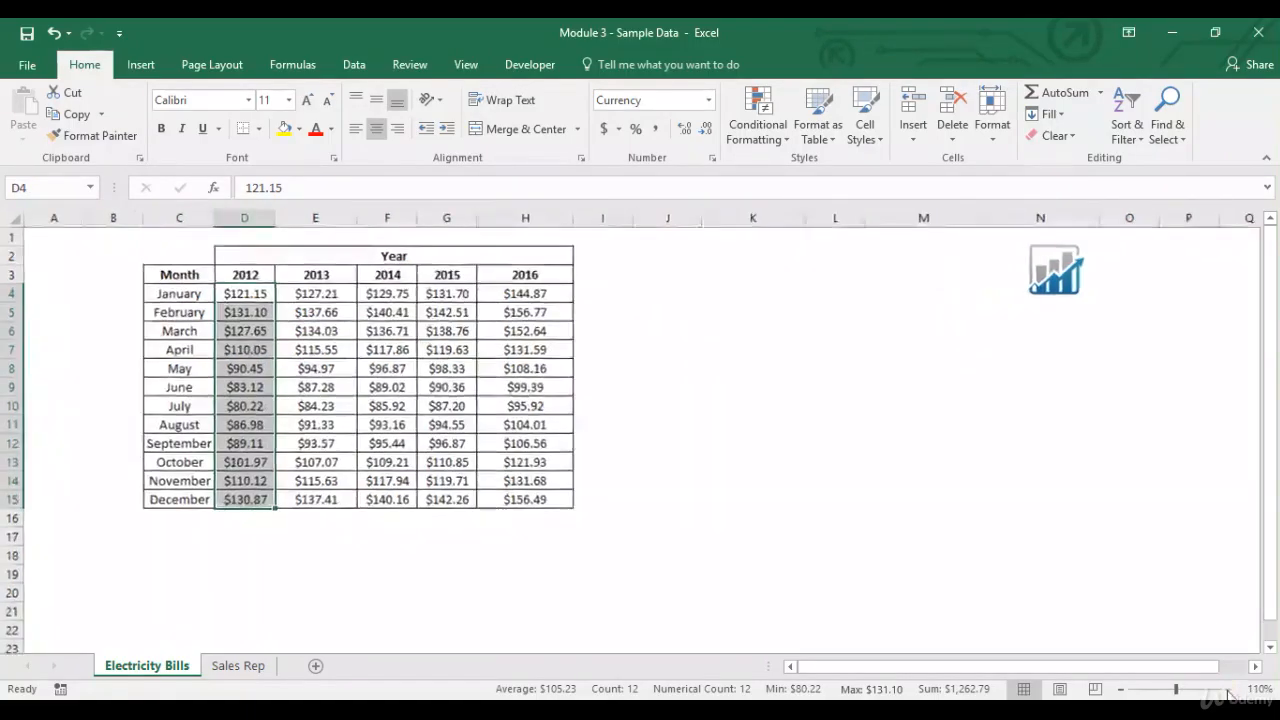
{"action": "left_click", "coordinate": [1228, 689]}
{"action": "left_click", "coordinate": [1228, 689]}
{"action": "left_click", "coordinate": [1228, 689]}
{"action": "left_click", "coordinate": [1228, 689]}
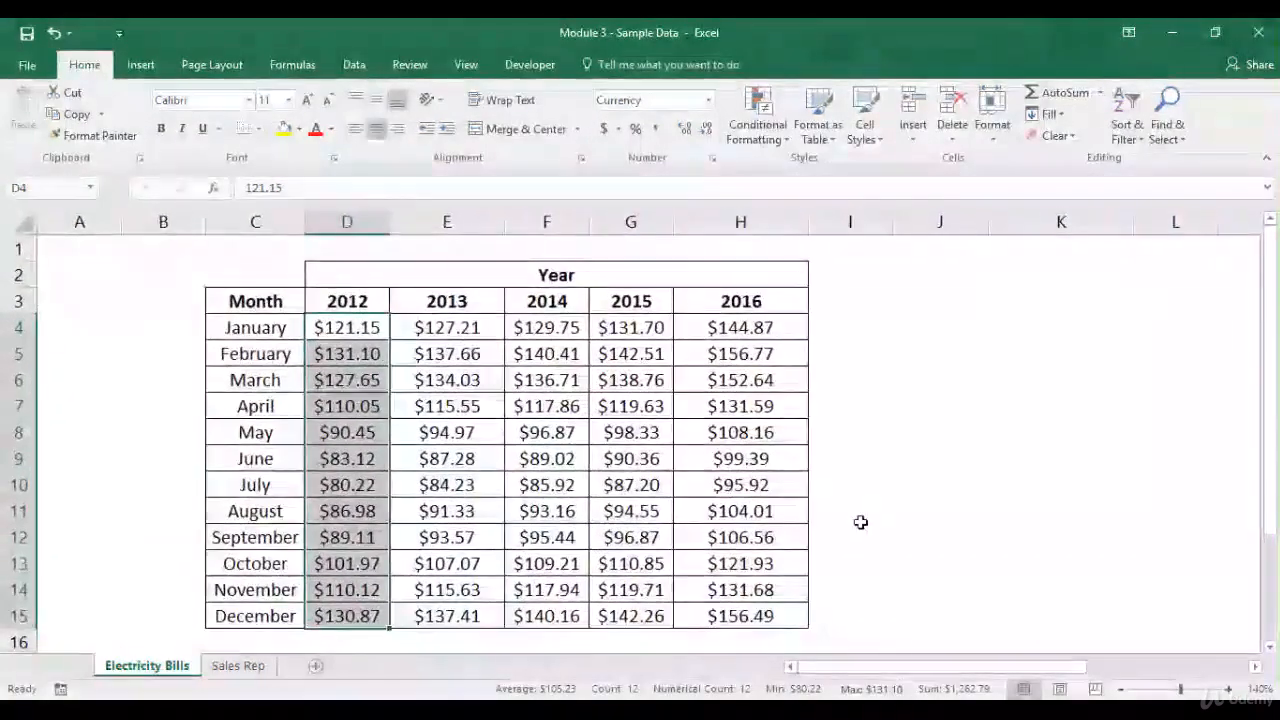
{"action": "left_click", "coordinate": [762, 144]}
{"action": "mouse_move", "coordinate": [790, 258]}
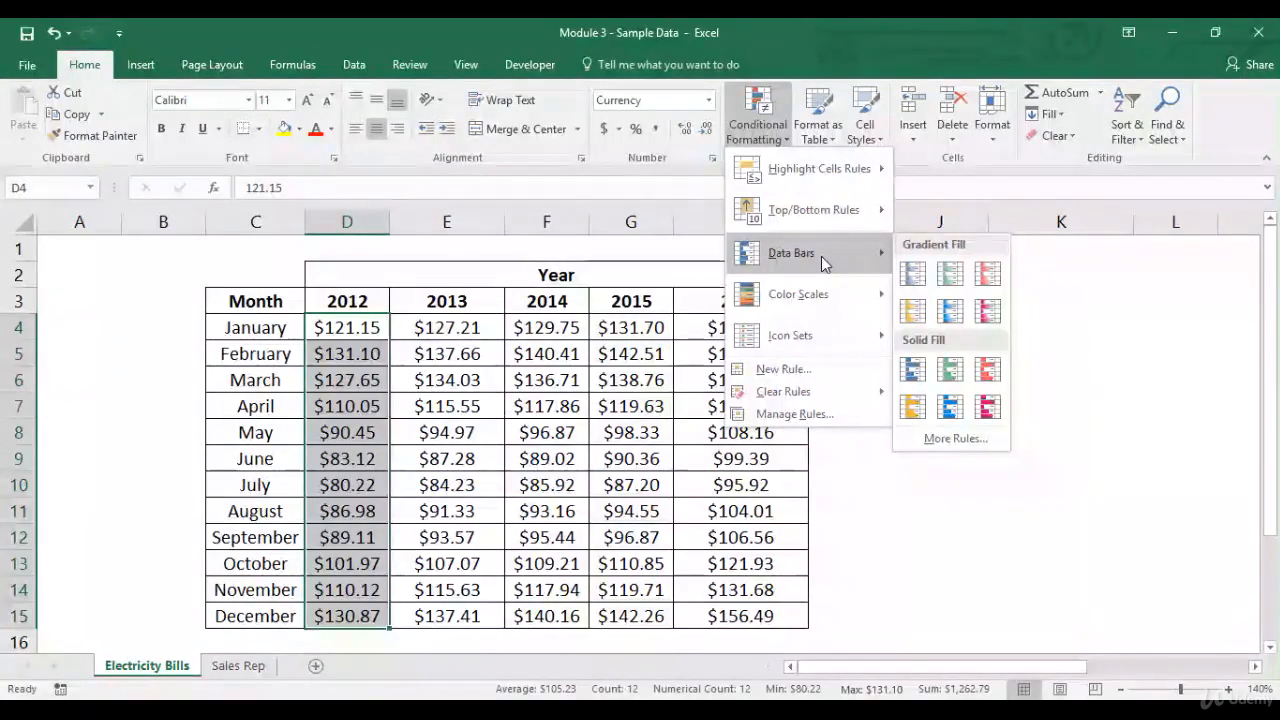
{"action": "left_click", "coordinate": [916, 282]}
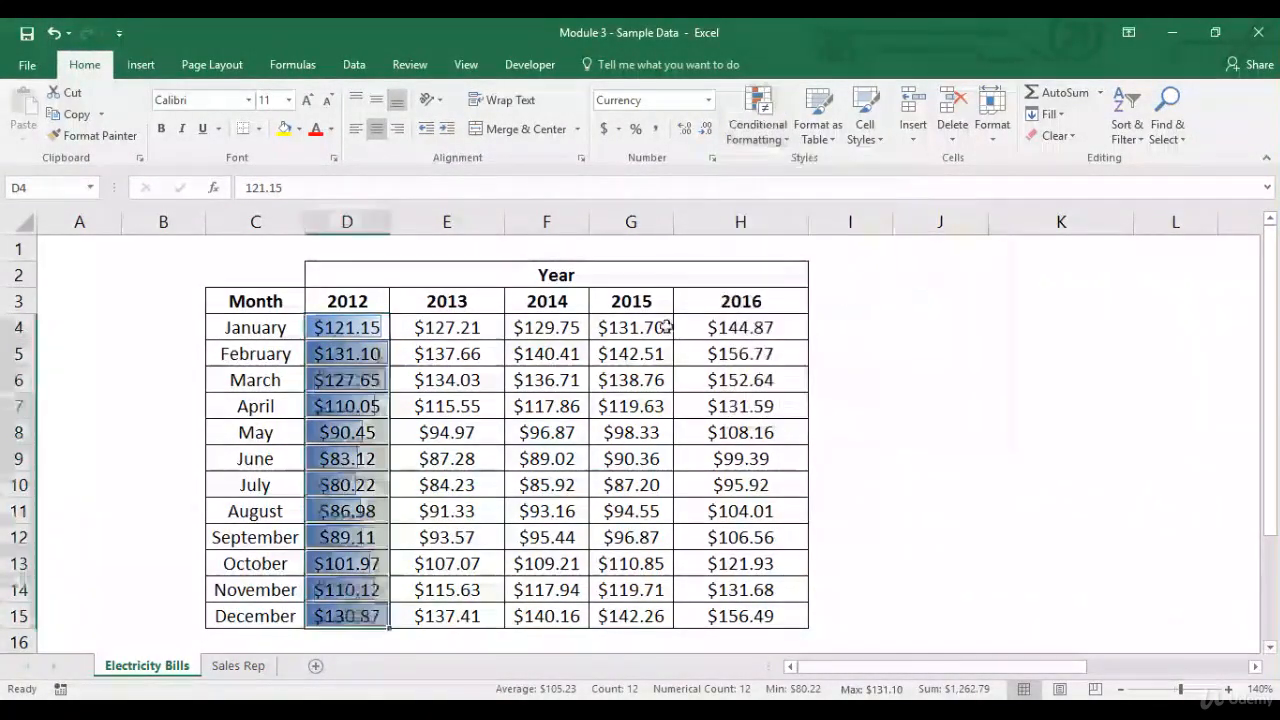
{"action": "left_click", "coordinate": [395, 356]}
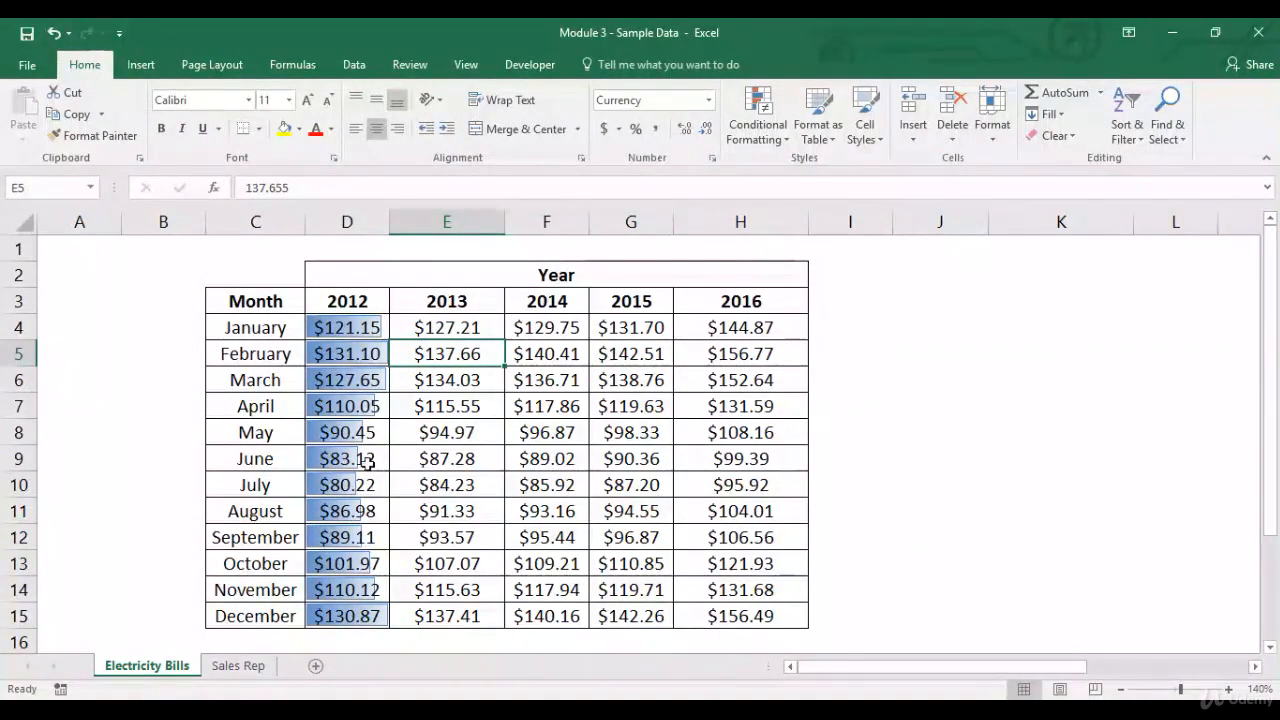
Select the 2012 bills in D4:D15 and clear the data bar rule from the selected cells
{"action": "left_click_drag", "start_coordinate": [374, 334], "coordinate": [374, 618]}
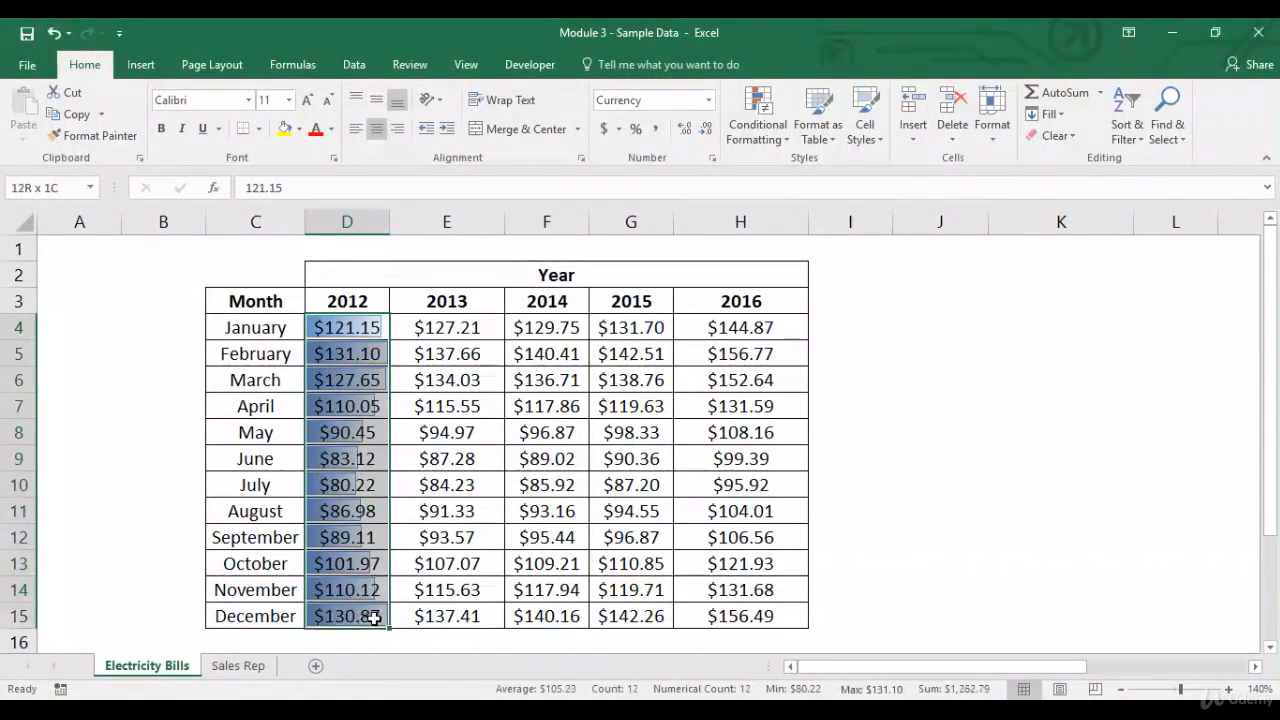
{"action": "left_click", "coordinate": [758, 110]}
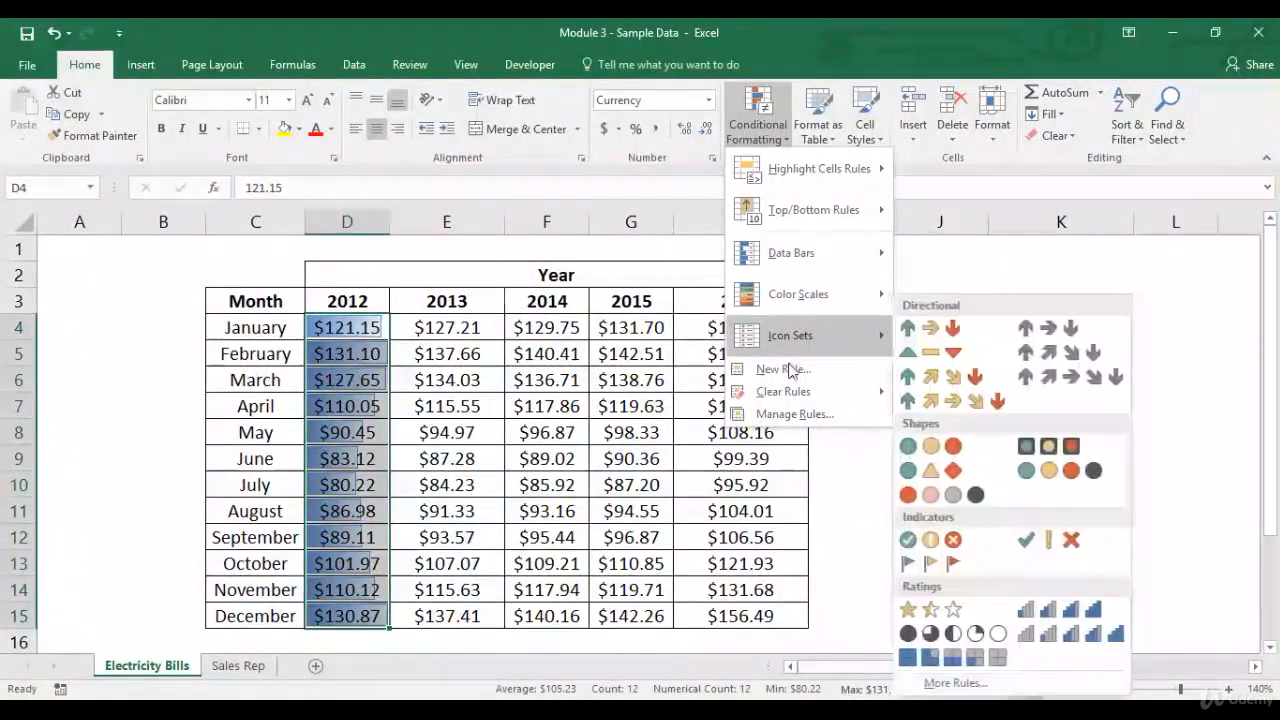
{"action": "mouse_move", "coordinate": [790, 391]}
{"action": "left_click", "coordinate": [930, 391]}
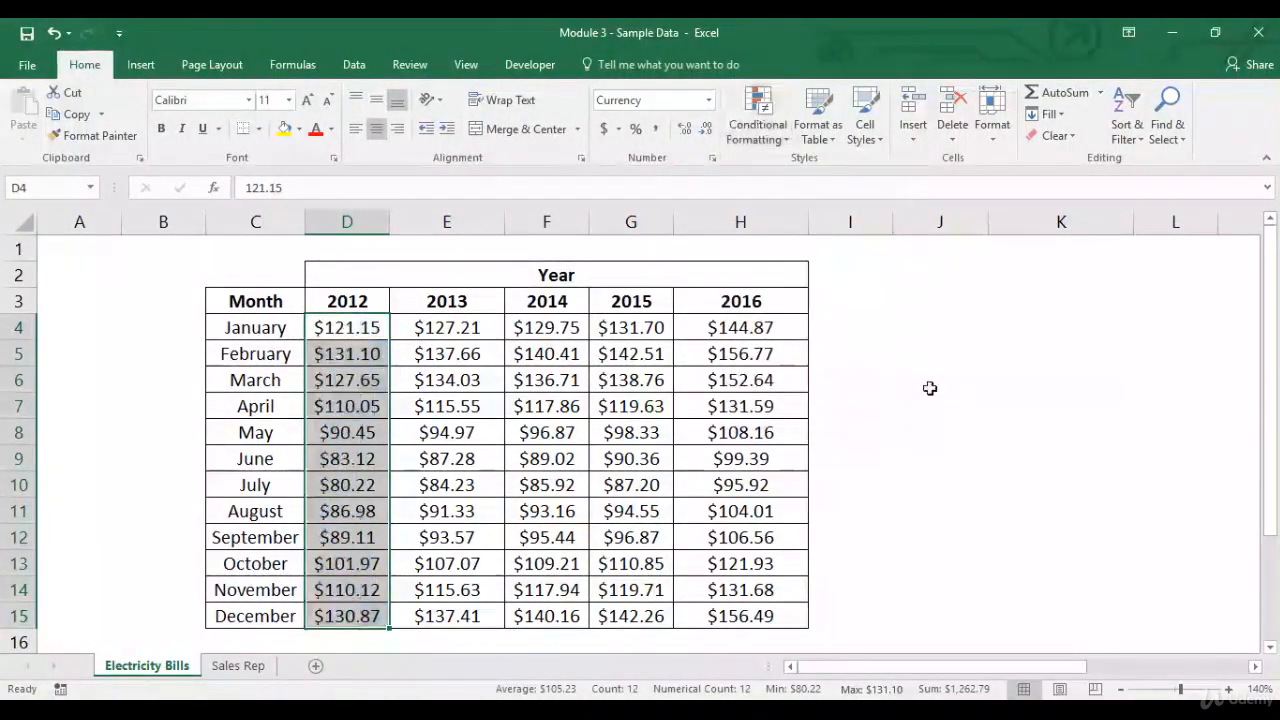
{"action": "left_click", "coordinate": [362, 330]}
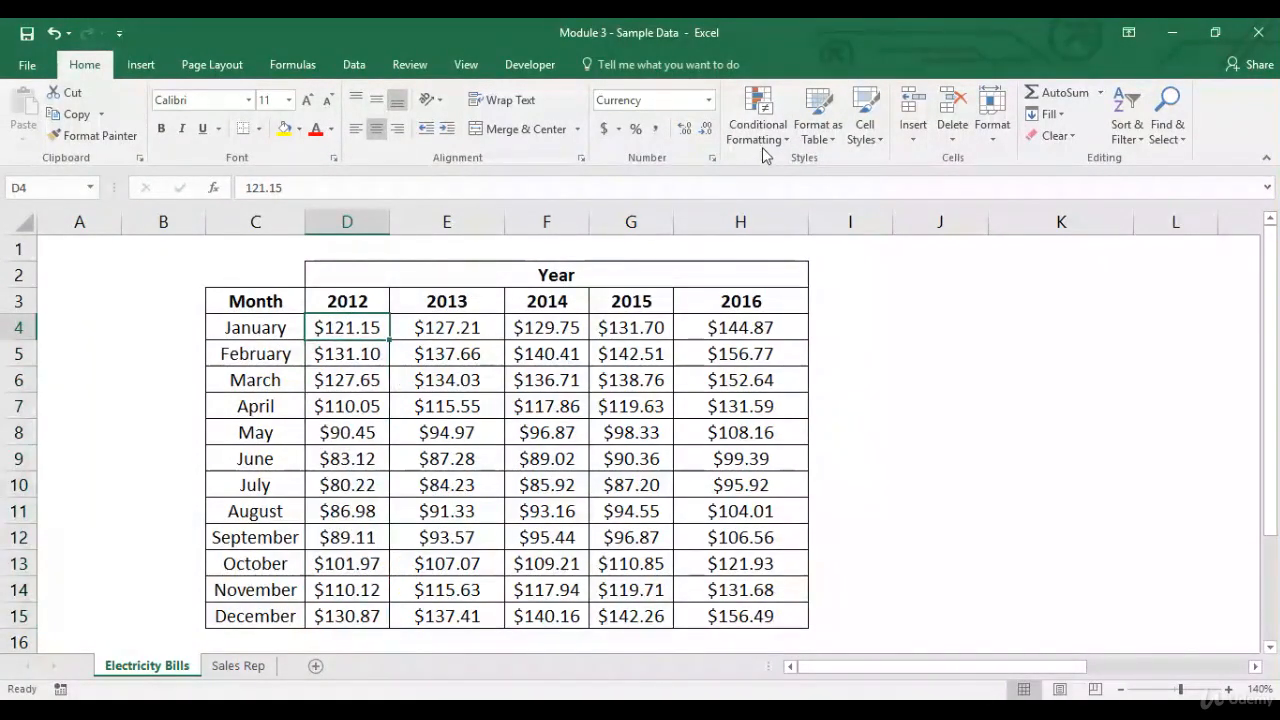
Apply the Green - Yellow - Red color scale to the 2012 bills in D4:D15 and check the highest and lowest bills' colors
{"action": "left_click_drag", "start_coordinate": [358, 327], "coordinate": [348, 612]}
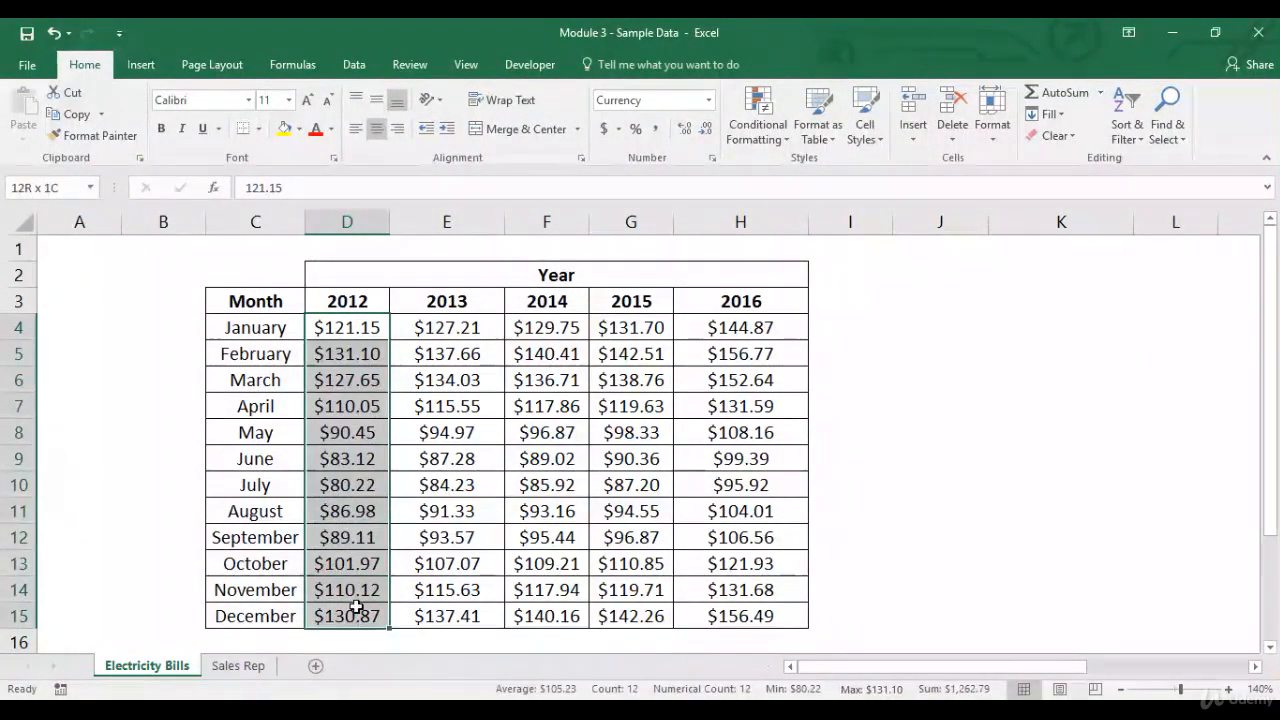
{"action": "left_click", "coordinate": [755, 138]}
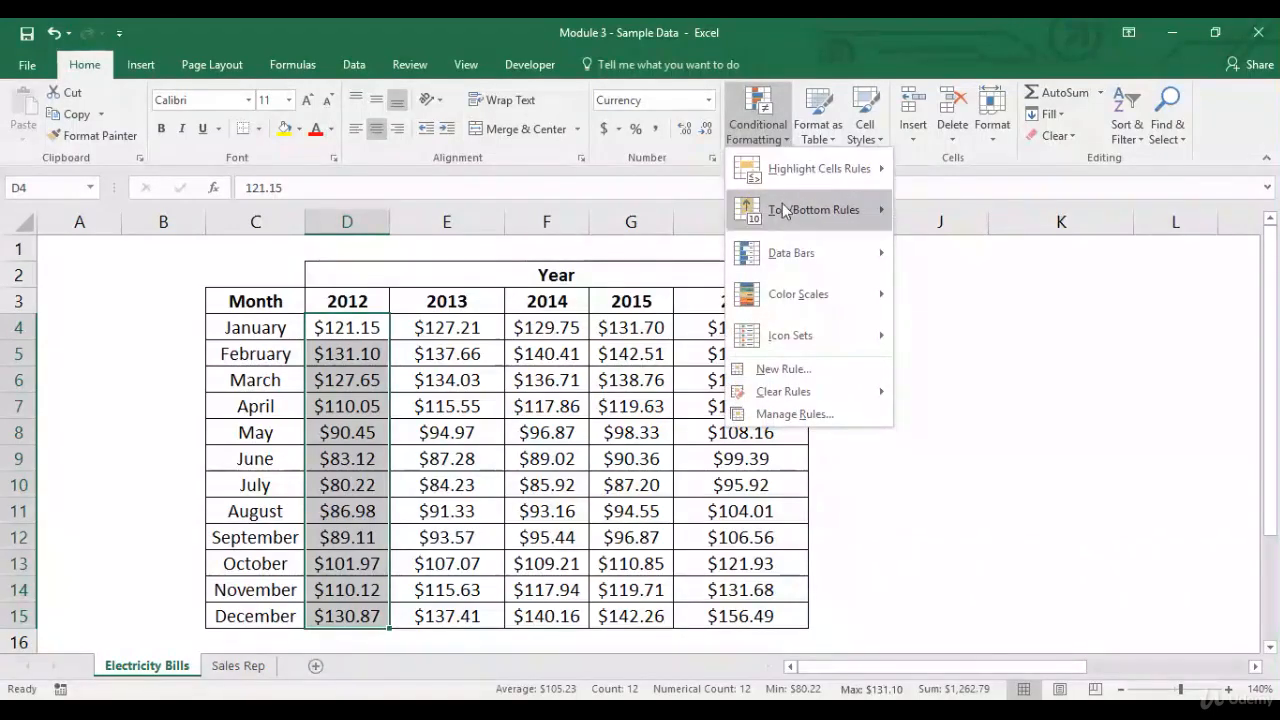
{"action": "mouse_move", "coordinate": [806, 310]}
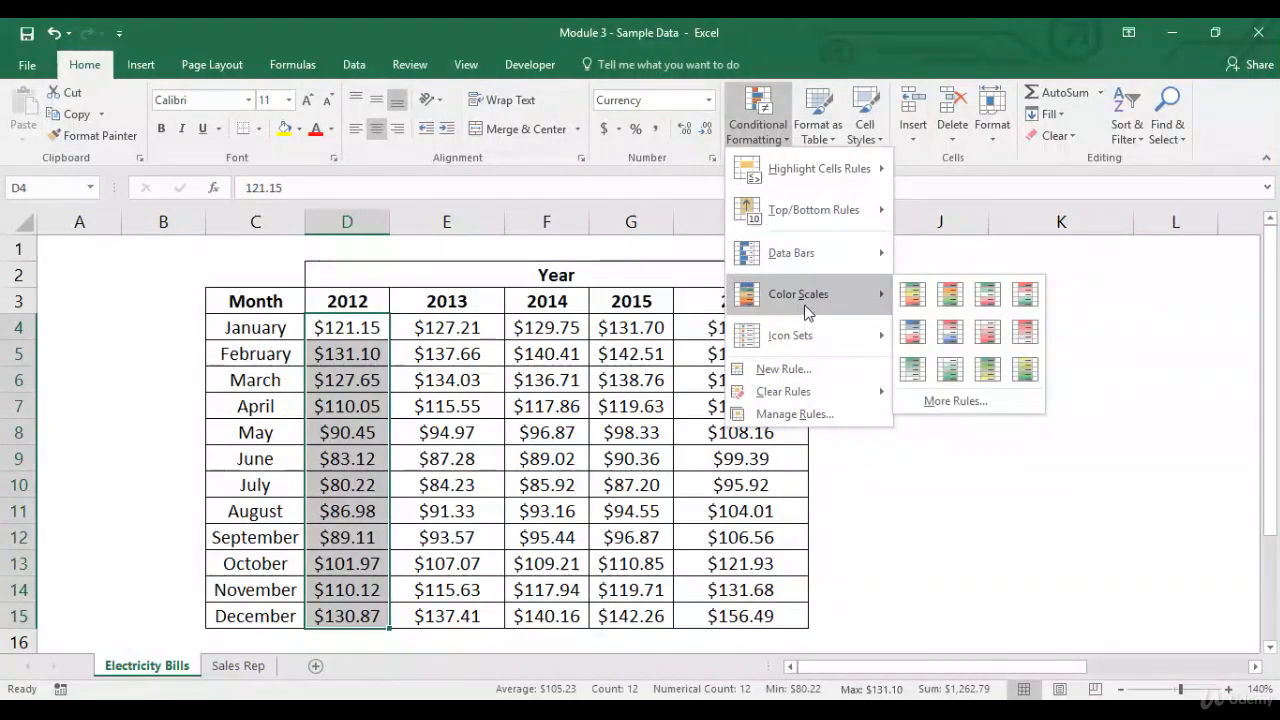
{"action": "left_click", "coordinate": [912, 297]}
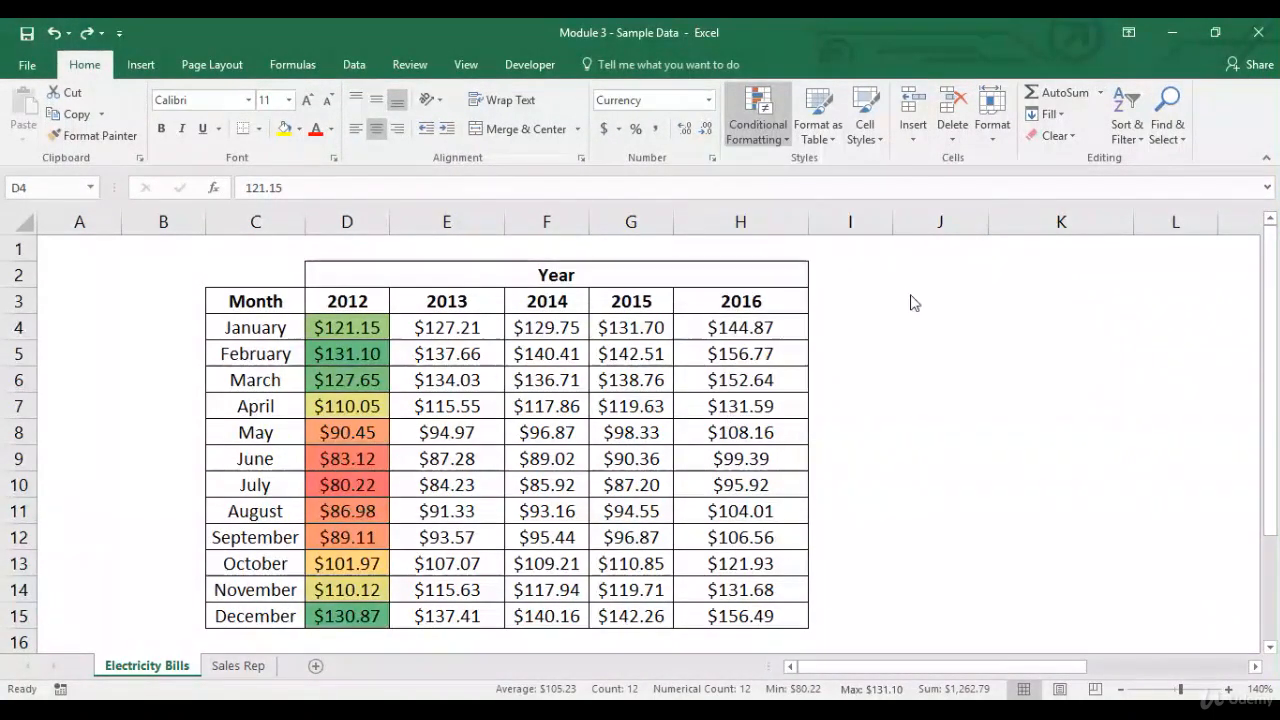
{"action": "left_click", "coordinate": [371, 329]}
{"action": "left_click", "coordinate": [369, 361]}
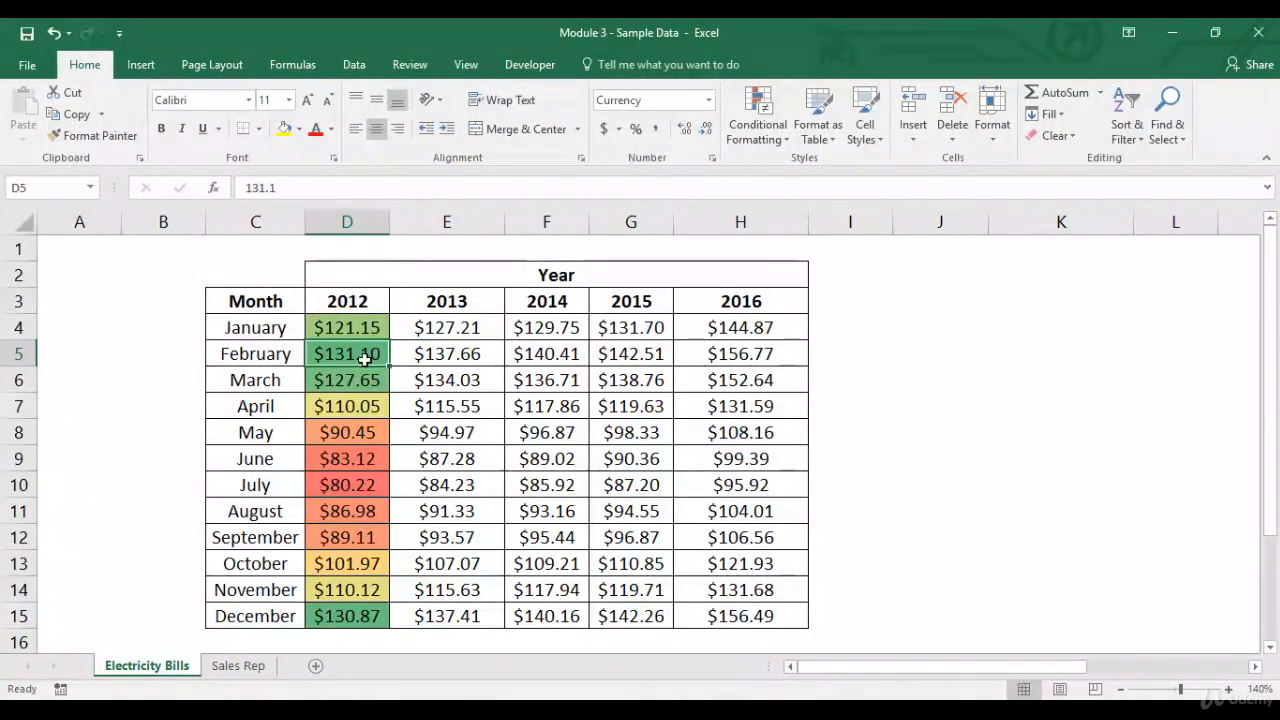
{"action": "left_click", "coordinate": [370, 488]}
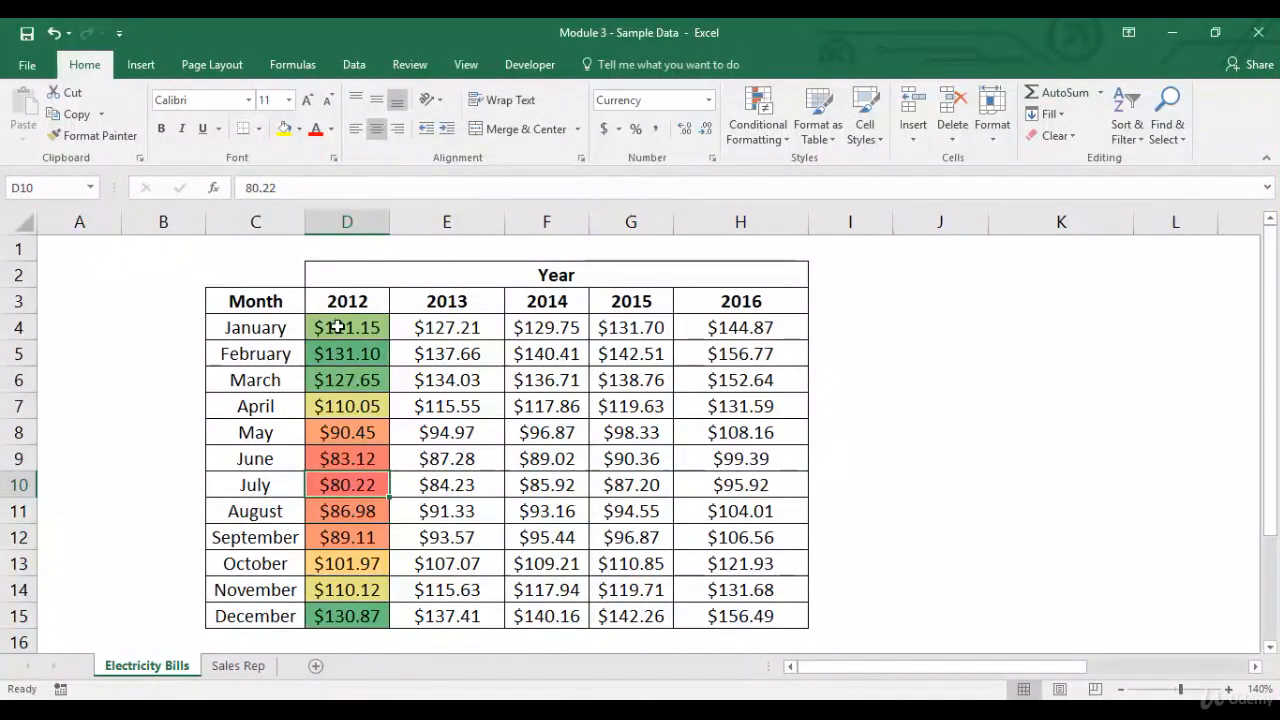
Add filters to the header row C3:H3, sort the table by the 2012 bills from smallest to largest, and inspect the color order
{"action": "left_click_drag", "start_coordinate": [251, 300], "coordinate": [704, 305]}
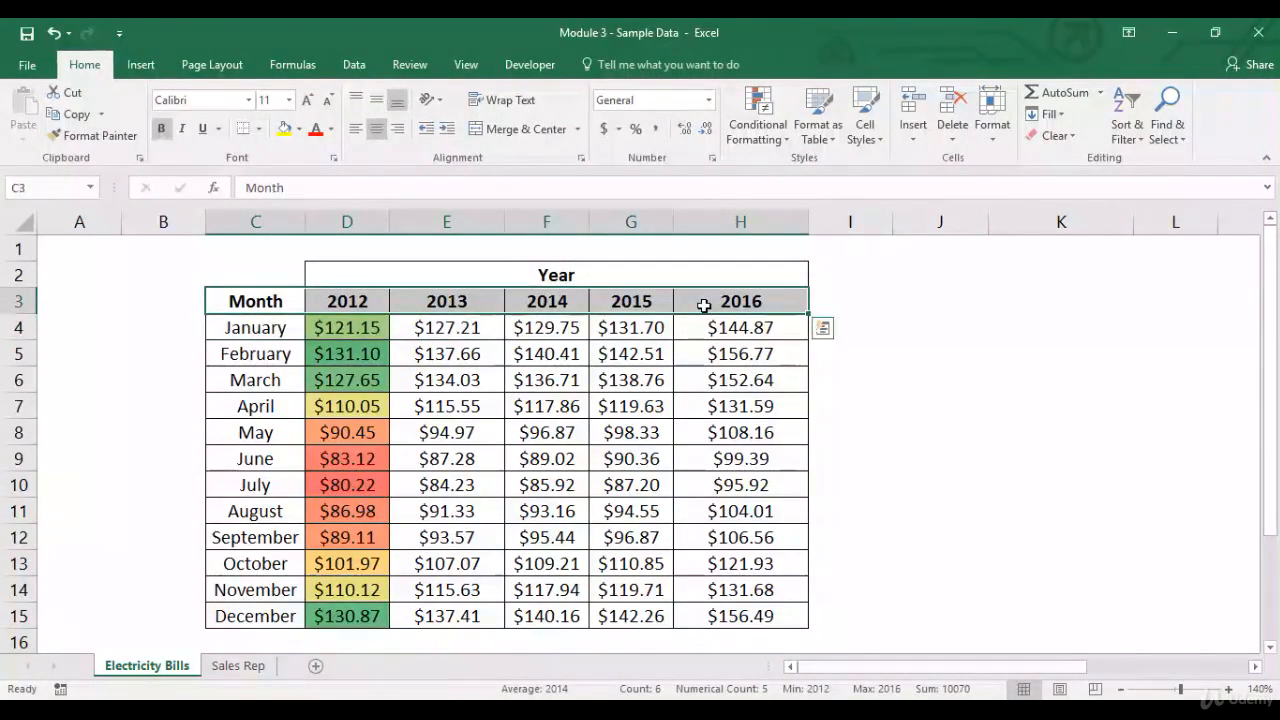
{"action": "left_click", "coordinate": [354, 64]}
{"action": "left_click", "coordinate": [448, 115]}
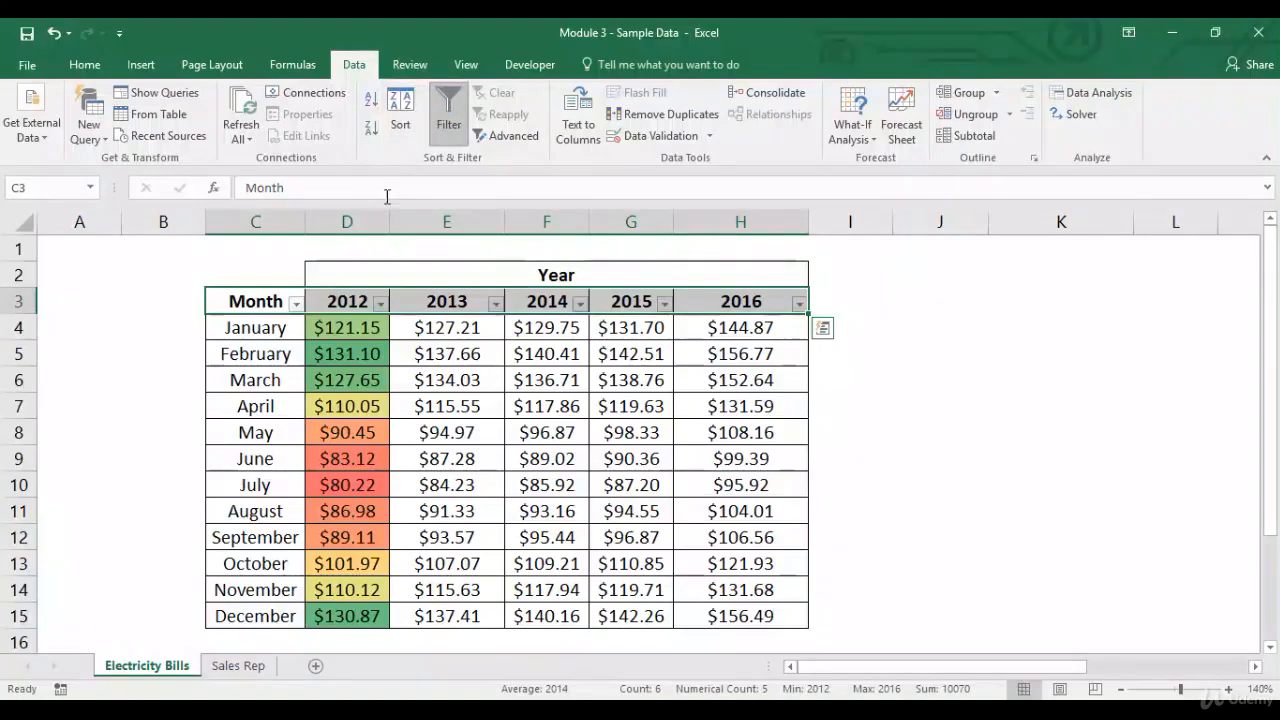
{"action": "left_click", "coordinate": [355, 299]}
{"action": "left_click", "coordinate": [379, 304]}
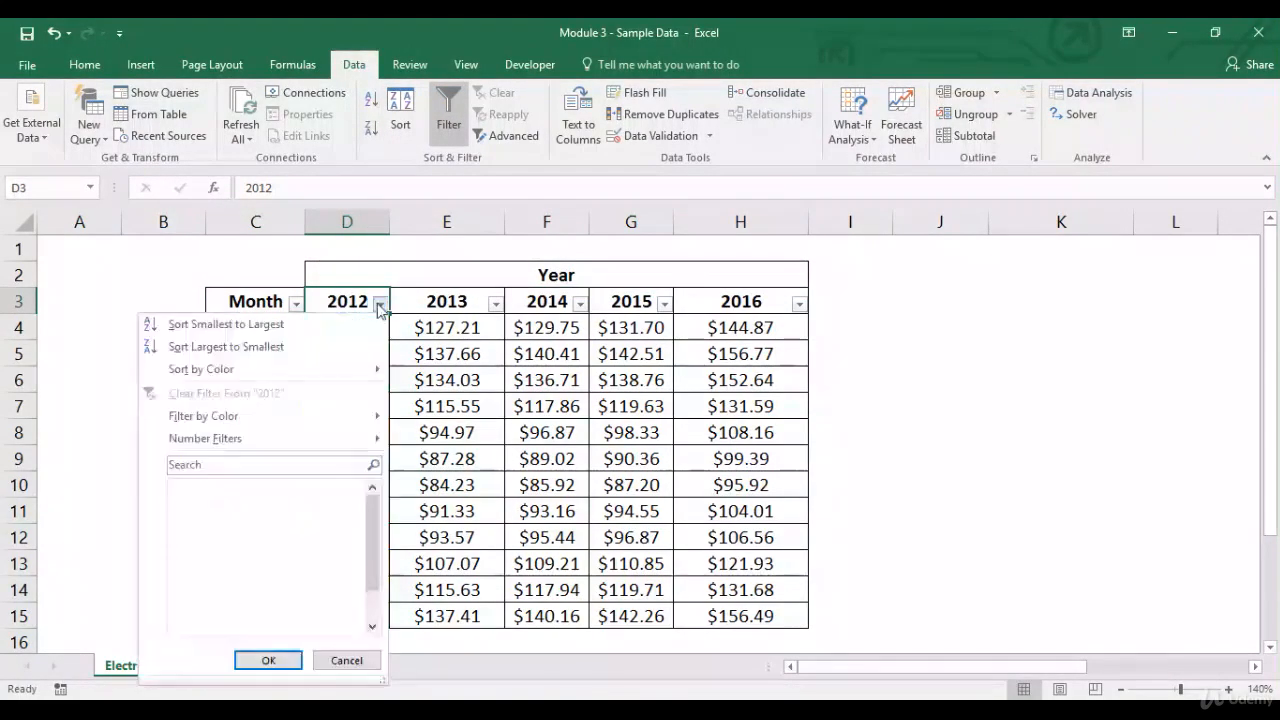
{"action": "key", "text": "Escape"}
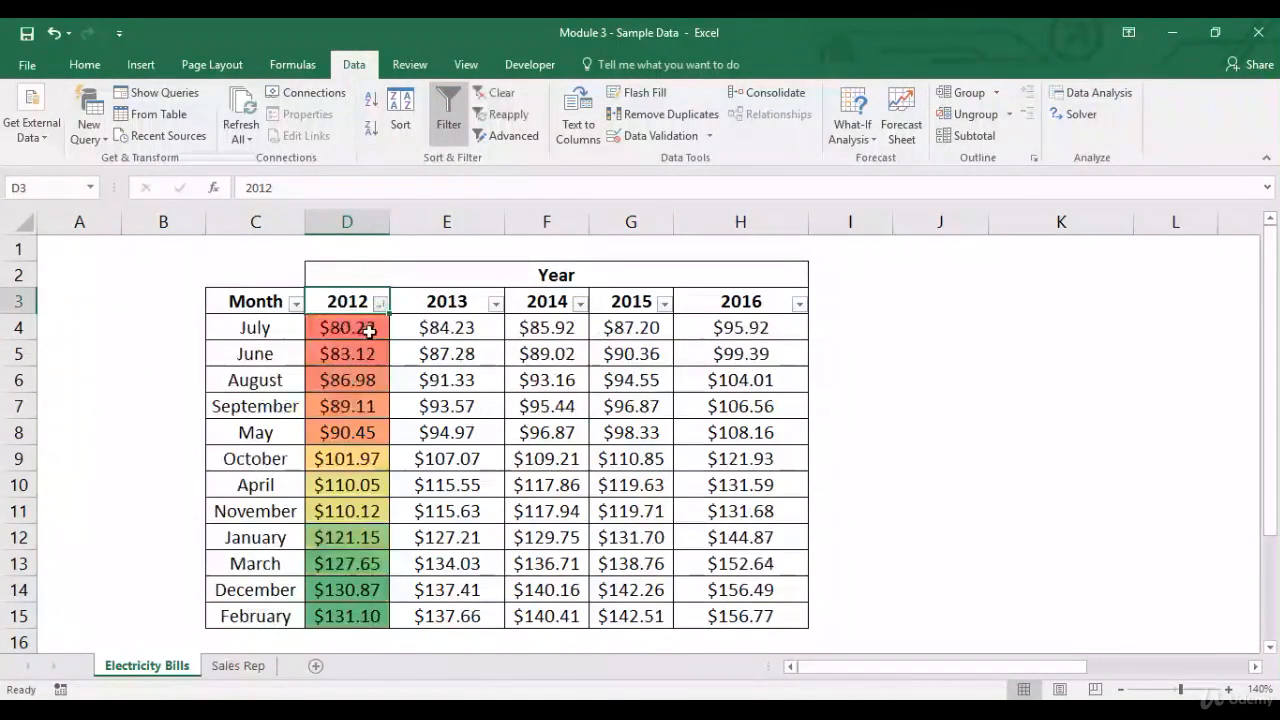
{"action": "left_click", "coordinate": [369, 339]}
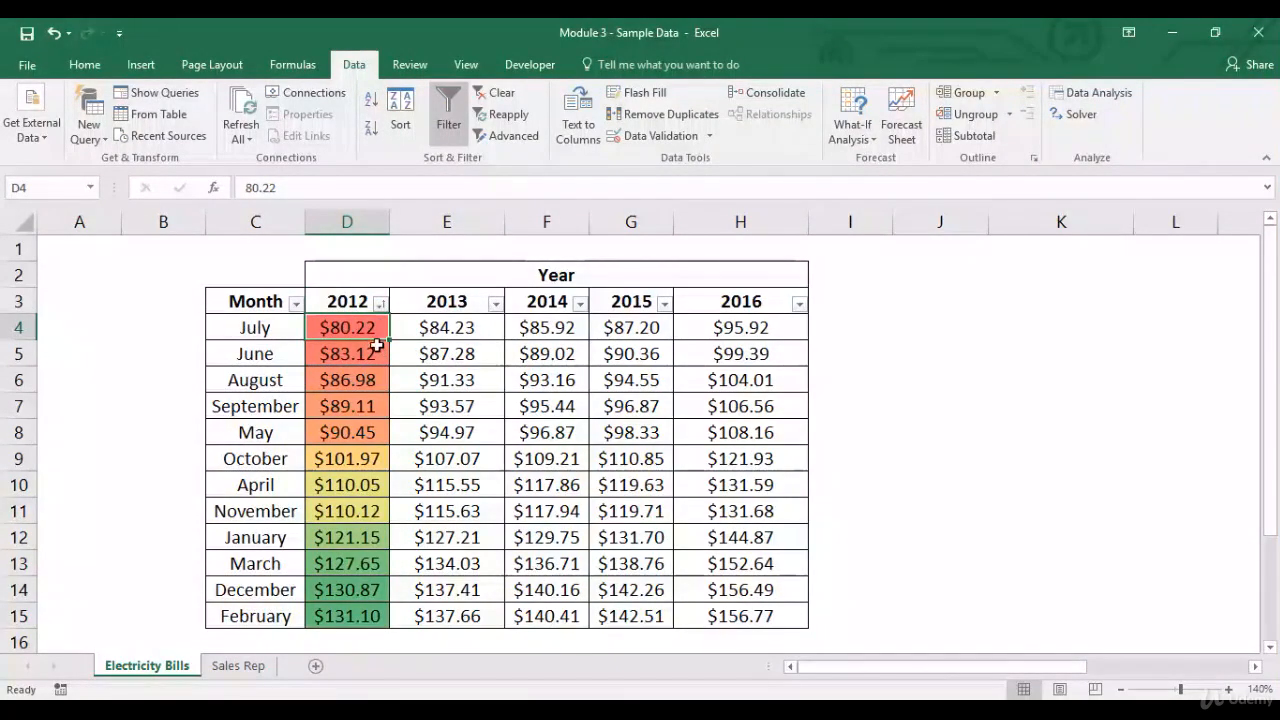
{"action": "left_click", "coordinate": [374, 345]}
{"action": "left_click_drag", "start_coordinate": [374, 366], "coordinate": [352, 607]}
{"action": "left_click", "coordinate": [355, 610]}
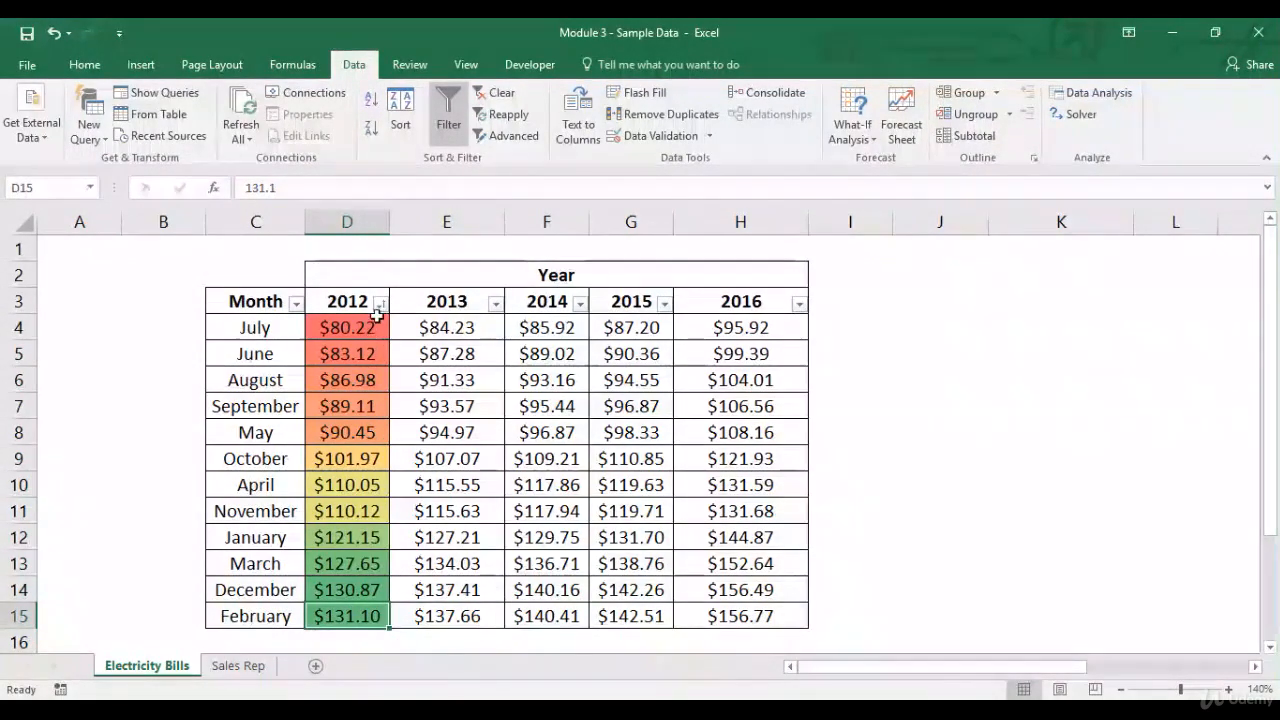
Undo the sorting of the electricity bills table
{"action": "left_click", "coordinate": [295, 303]}
{"action": "left_click", "coordinate": [295, 303]}
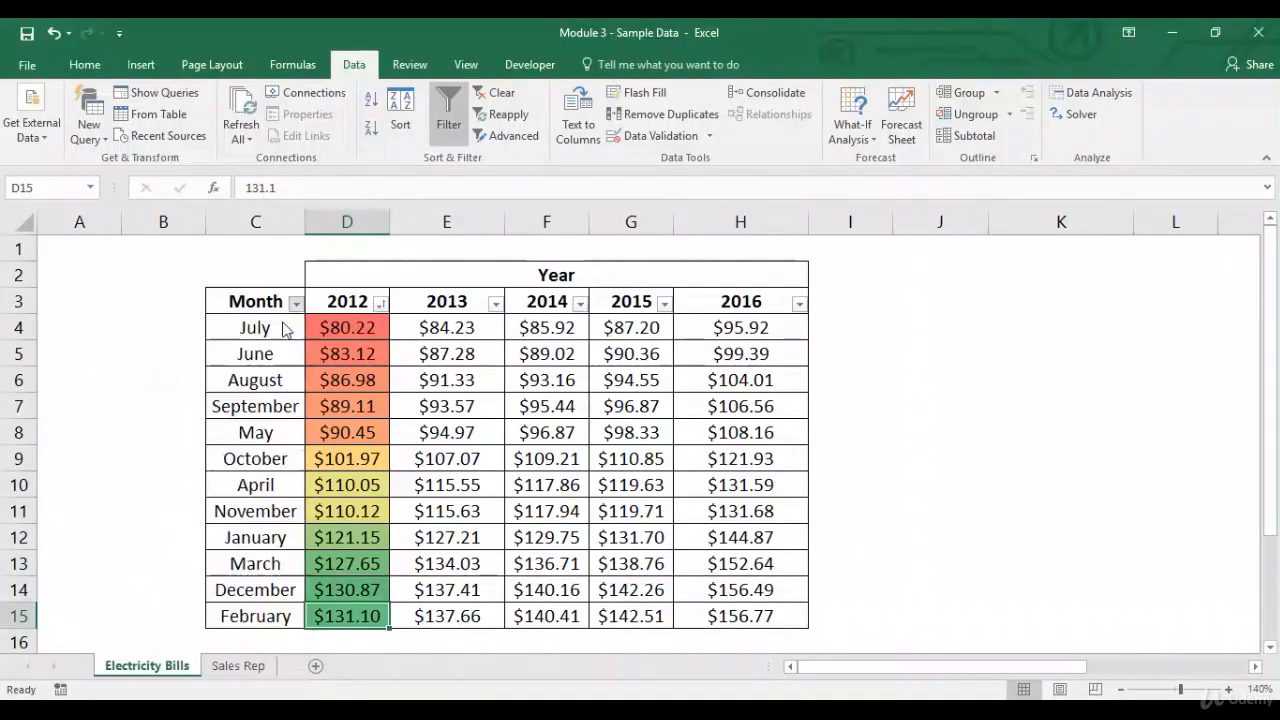
{"action": "left_click", "coordinate": [344, 305]}
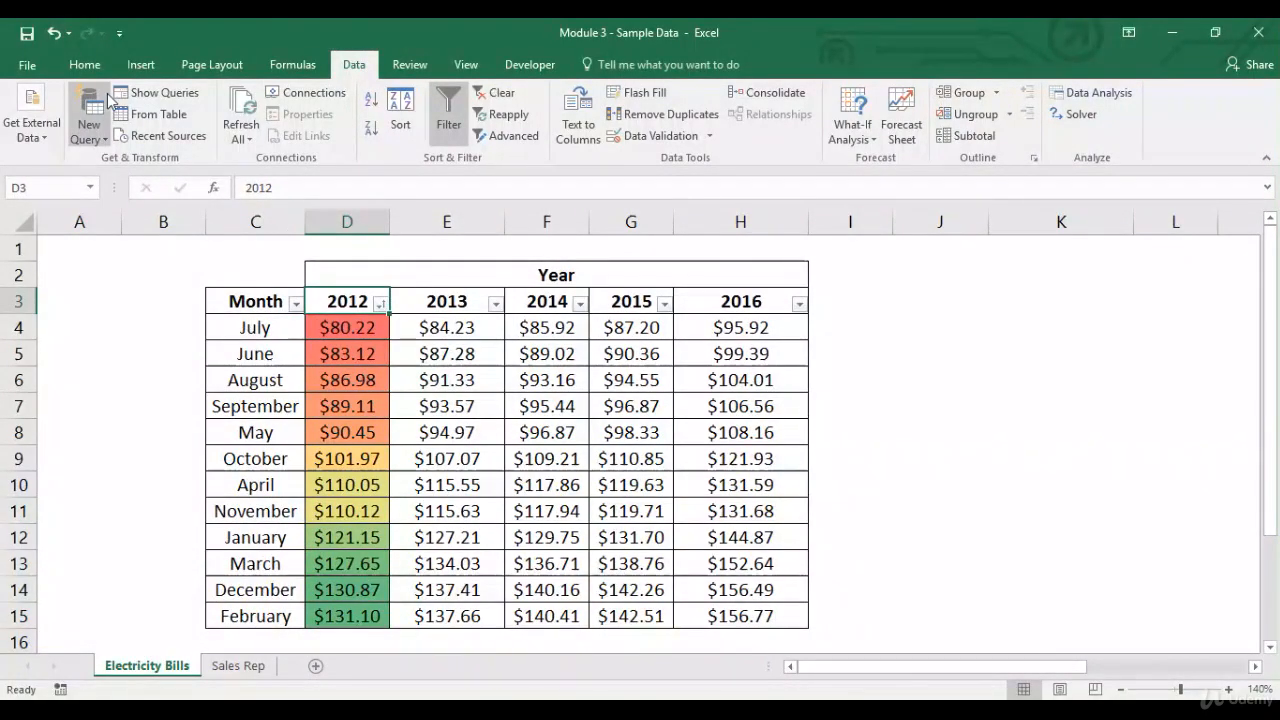
{"action": "left_click", "coordinate": [88, 66]}
{"action": "left_click", "coordinate": [54, 34]}
{"action": "left_click", "coordinate": [54, 34]}
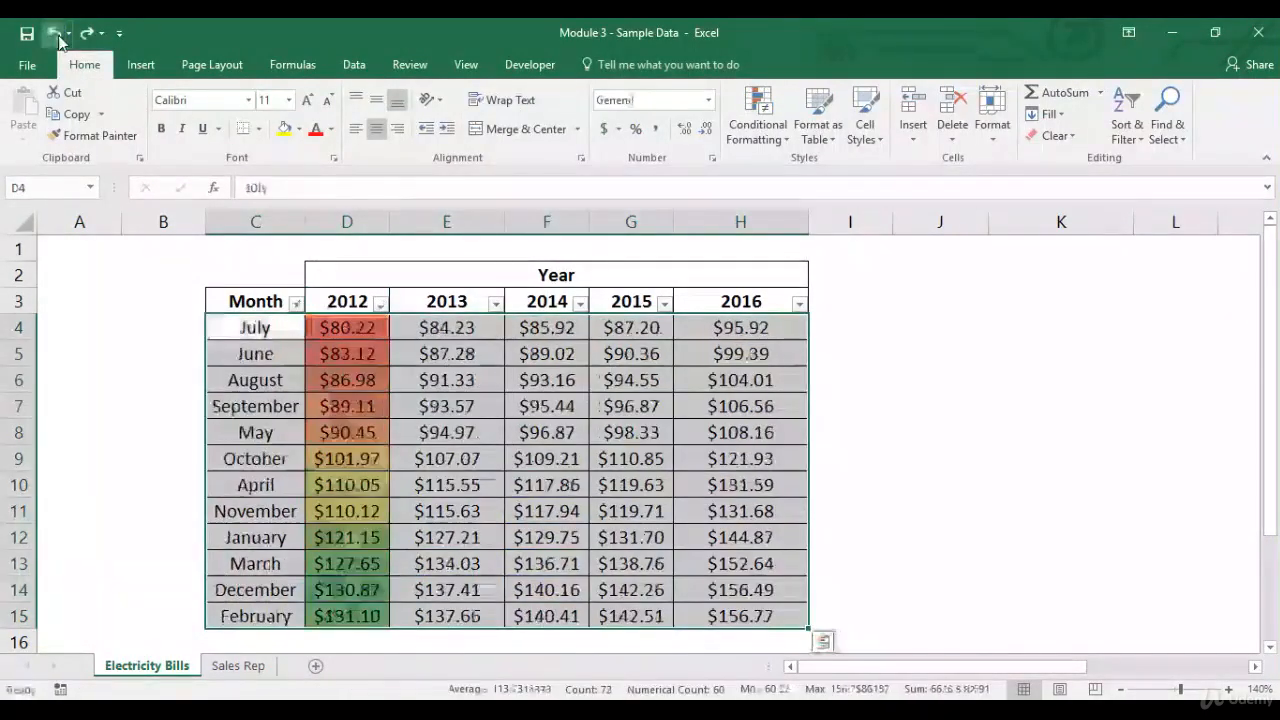
{"action": "left_click", "coordinate": [54, 34]}
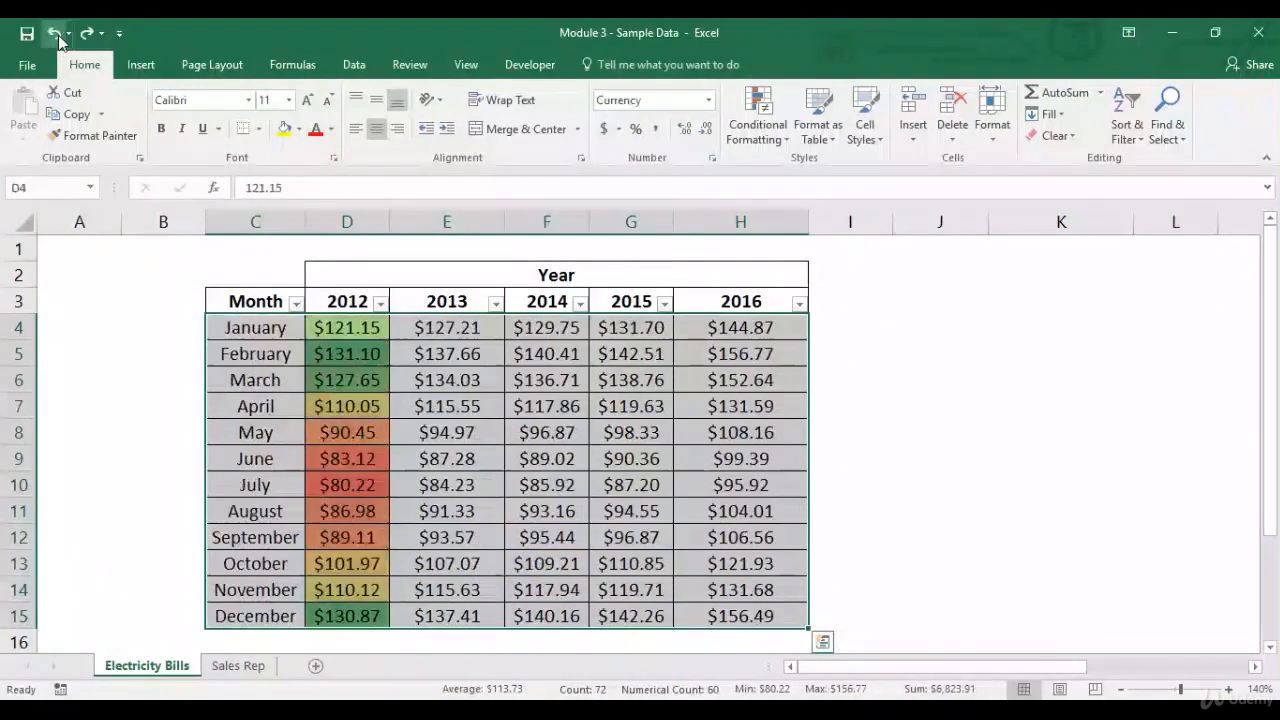
Remove the filters from the table's header row
{"action": "left_click", "coordinate": [344, 308]}
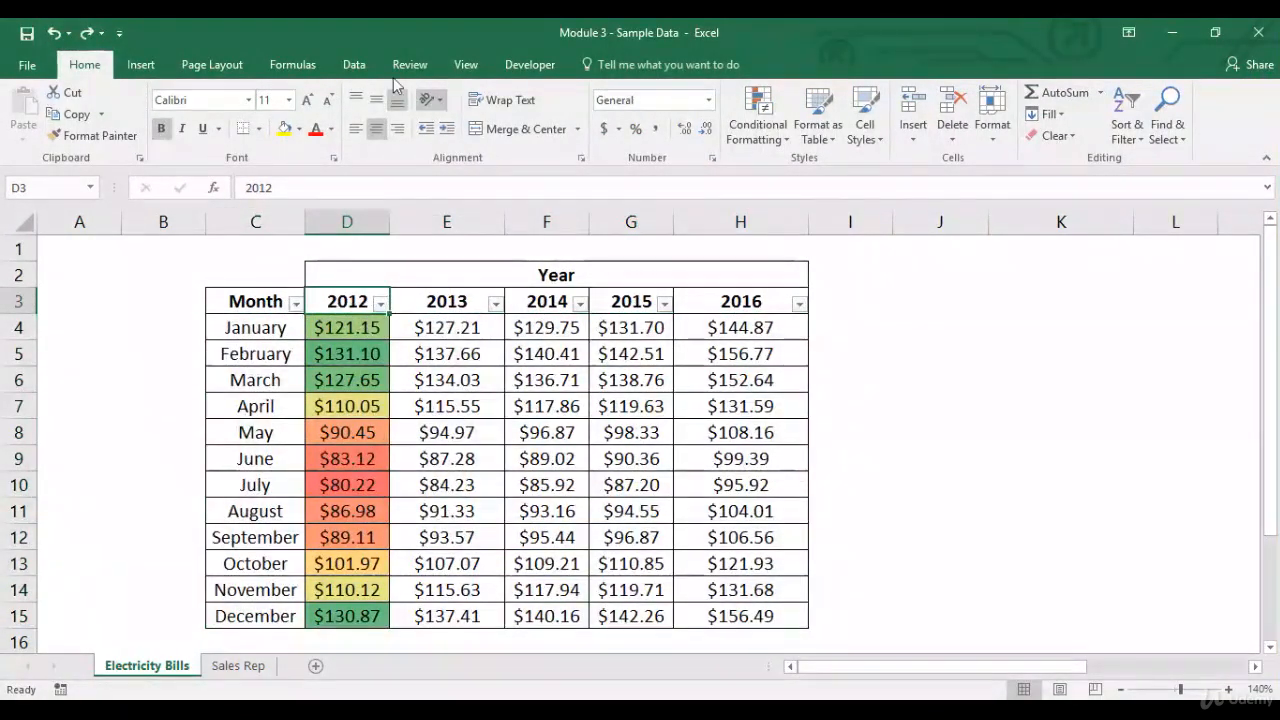
{"action": "left_click", "coordinate": [354, 64]}
{"action": "left_click", "coordinate": [448, 110]}
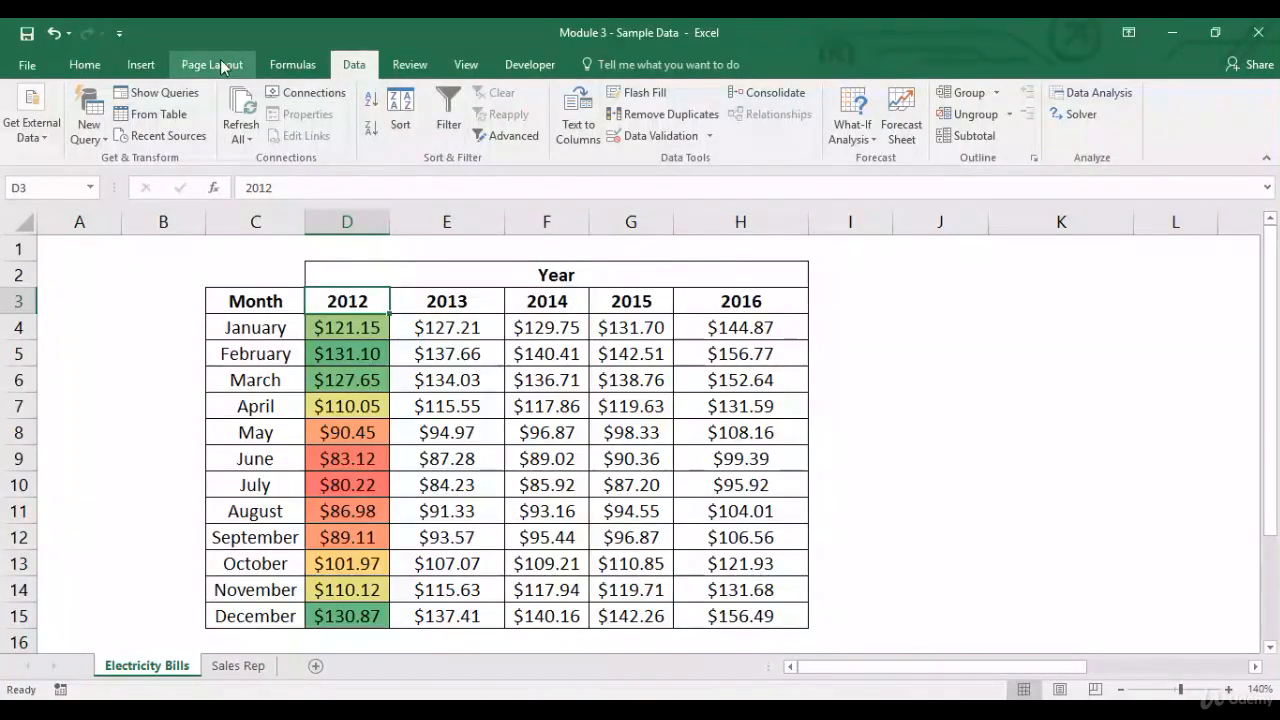
{"action": "left_click", "coordinate": [100, 64]}
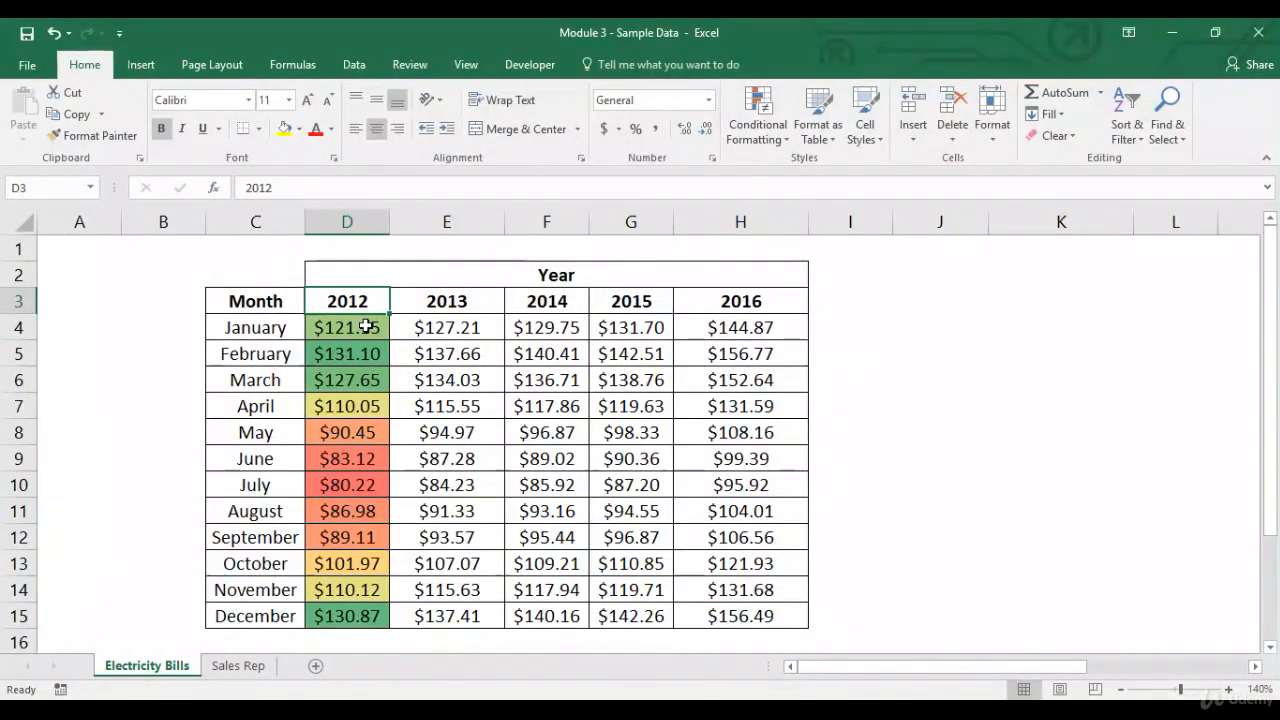
Preview other color scales such as Green - White - Red on D4:D15, settling on the Green - Yellow - Red scale
{"action": "left_click_drag", "start_coordinate": [362, 326], "coordinate": [346, 614]}
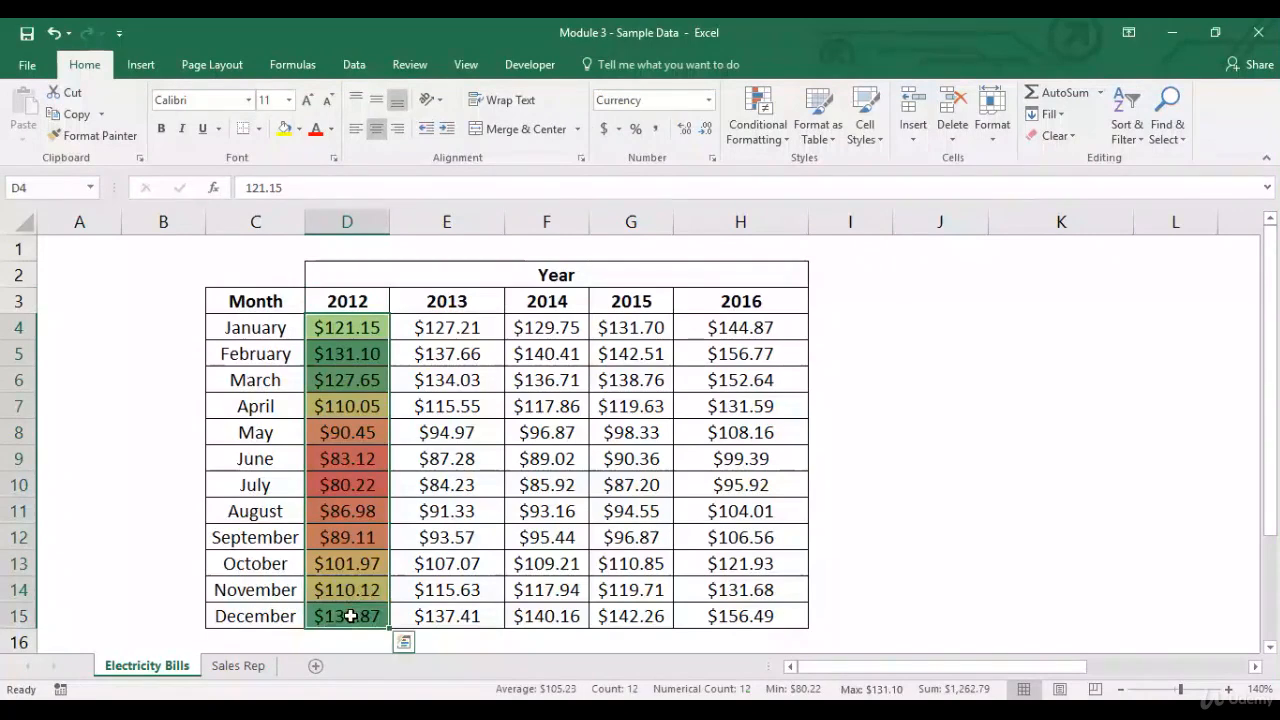
{"action": "left_click", "coordinate": [766, 140]}
{"action": "mouse_move", "coordinate": [850, 294]}
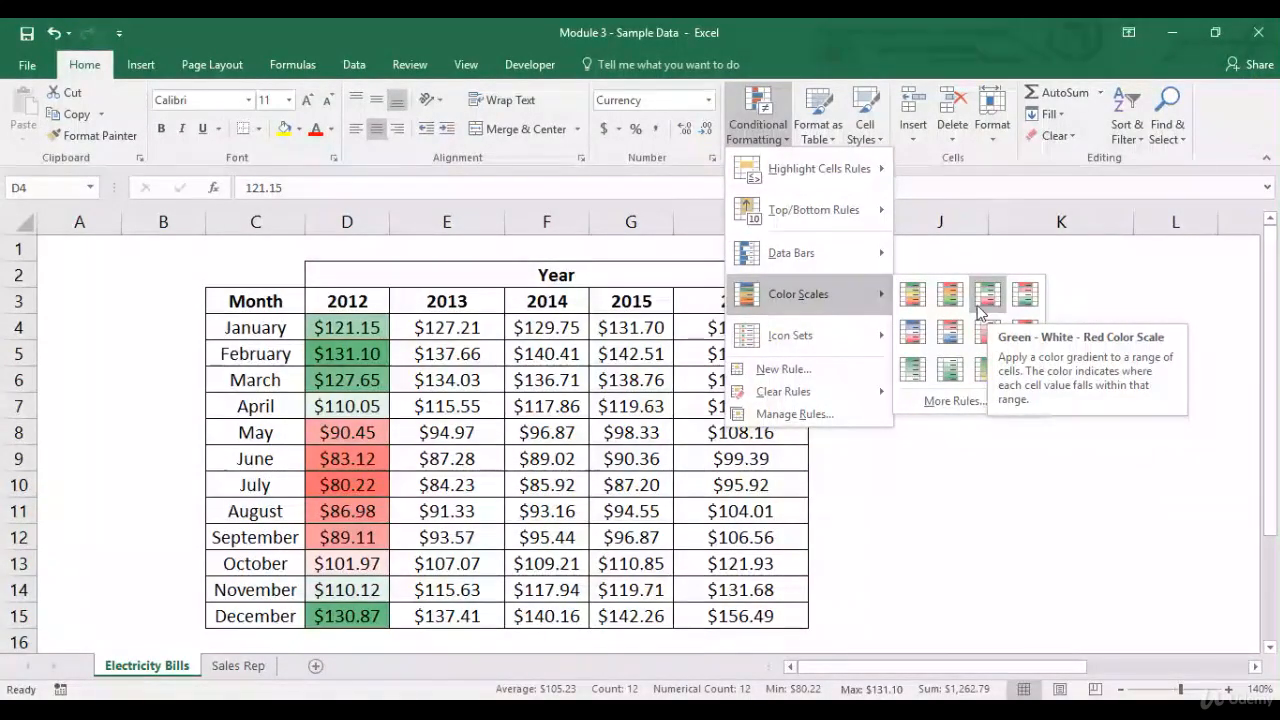
{"action": "left_click", "coordinate": [916, 298]}
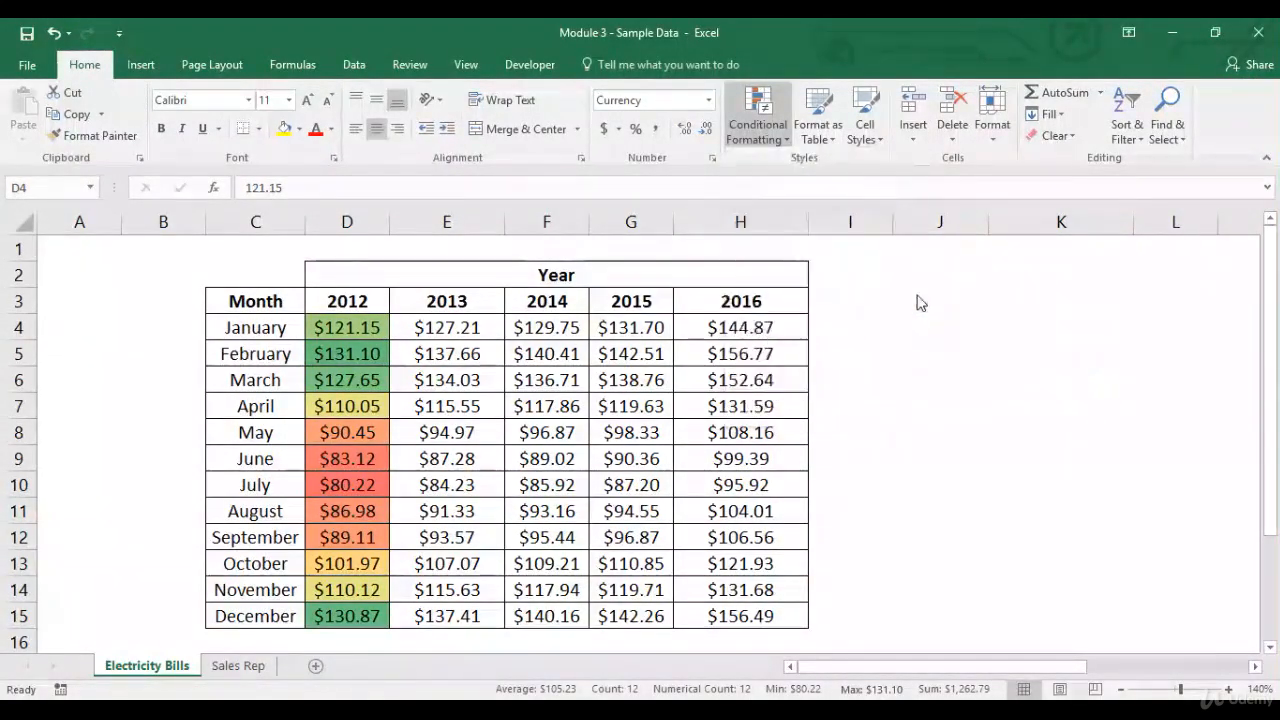
Copy the color scale formatting of D4:D15 onto the 2013, 2014, 2015 and 2016 columns with Format Painter
{"action": "left_click", "coordinate": [85, 136]}
{"action": "left_click", "coordinate": [462, 328]}
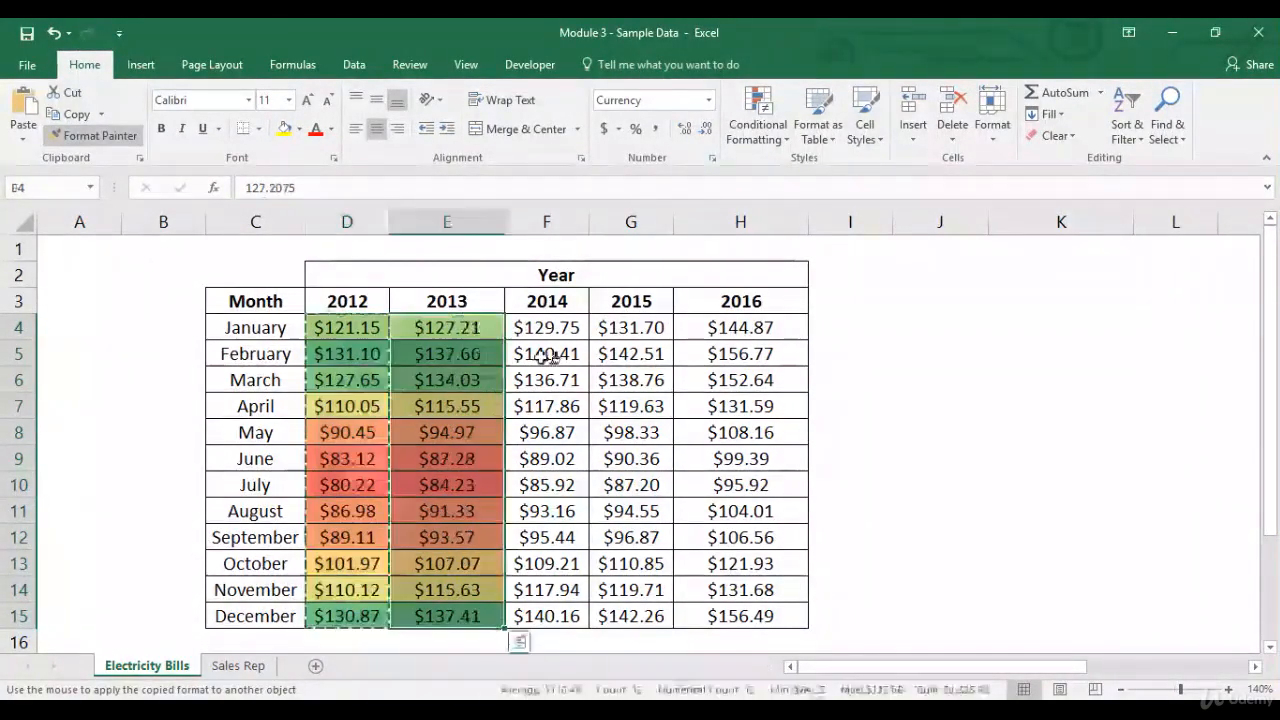
{"action": "left_click", "coordinate": [552, 328]}
{"action": "left_click", "coordinate": [622, 327]}
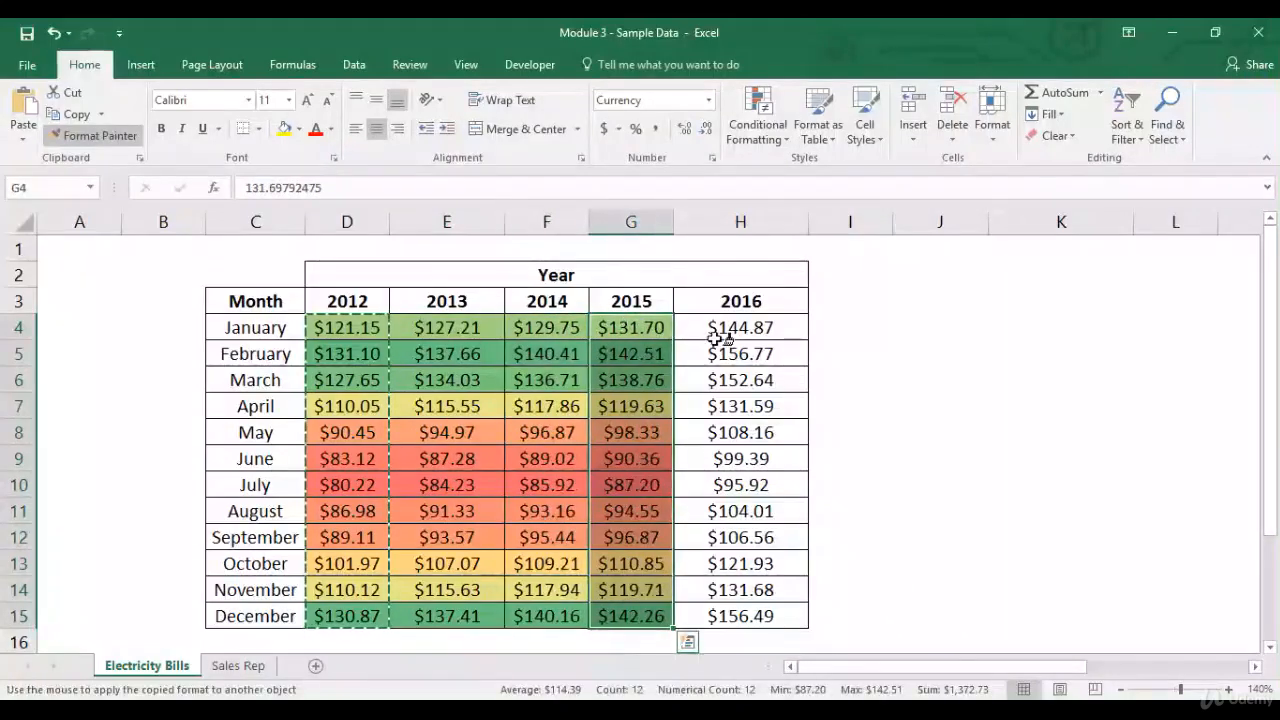
{"action": "left_click", "coordinate": [722, 328]}
{"action": "key", "text": "Escape"}
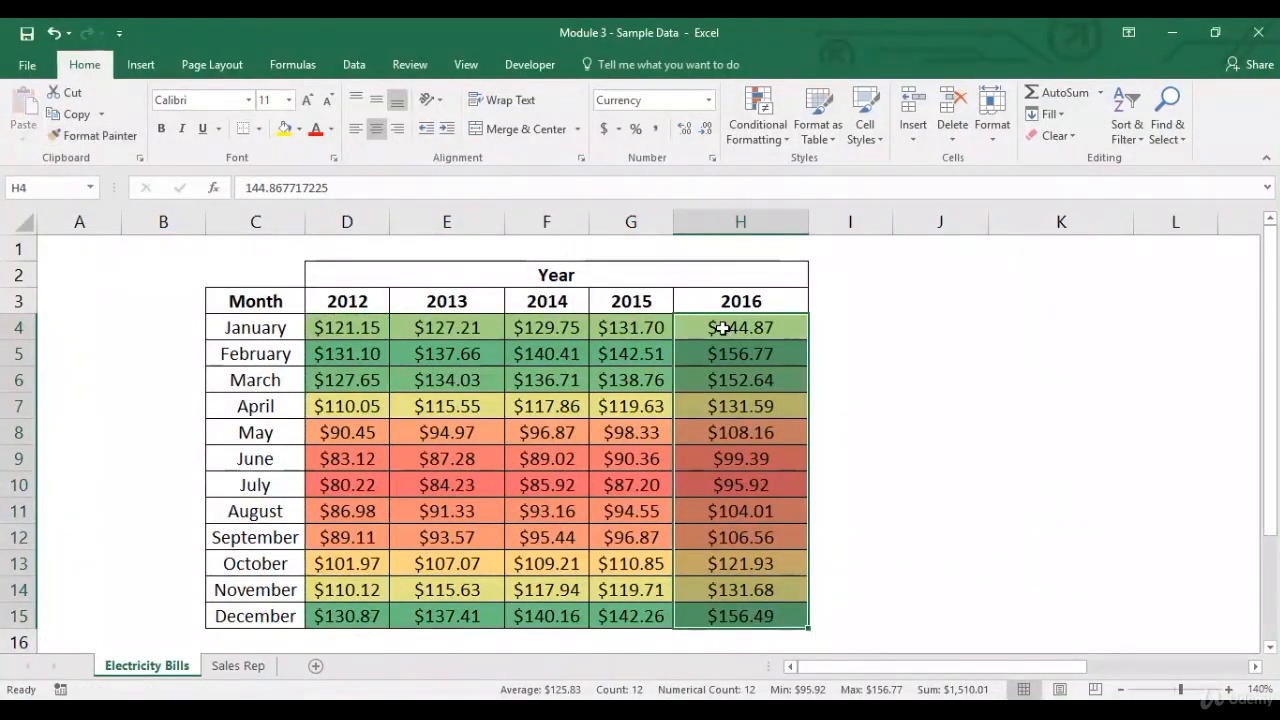
Compare the color shading of the February and July bills across the years 2012 to 2016
{"action": "left_click", "coordinate": [385, 354]}
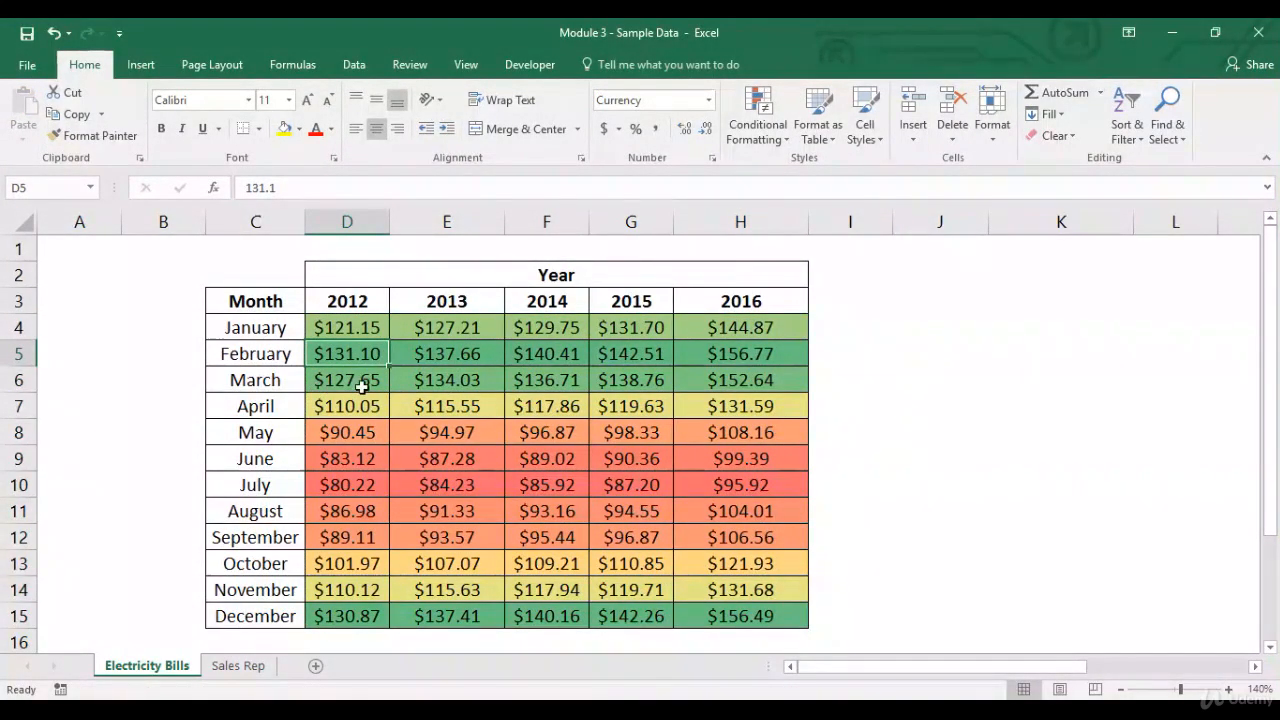
{"action": "left_click_drag", "start_coordinate": [359, 353], "coordinate": [700, 350]}
{"action": "left_click_drag", "start_coordinate": [253, 356], "coordinate": [719, 350]}
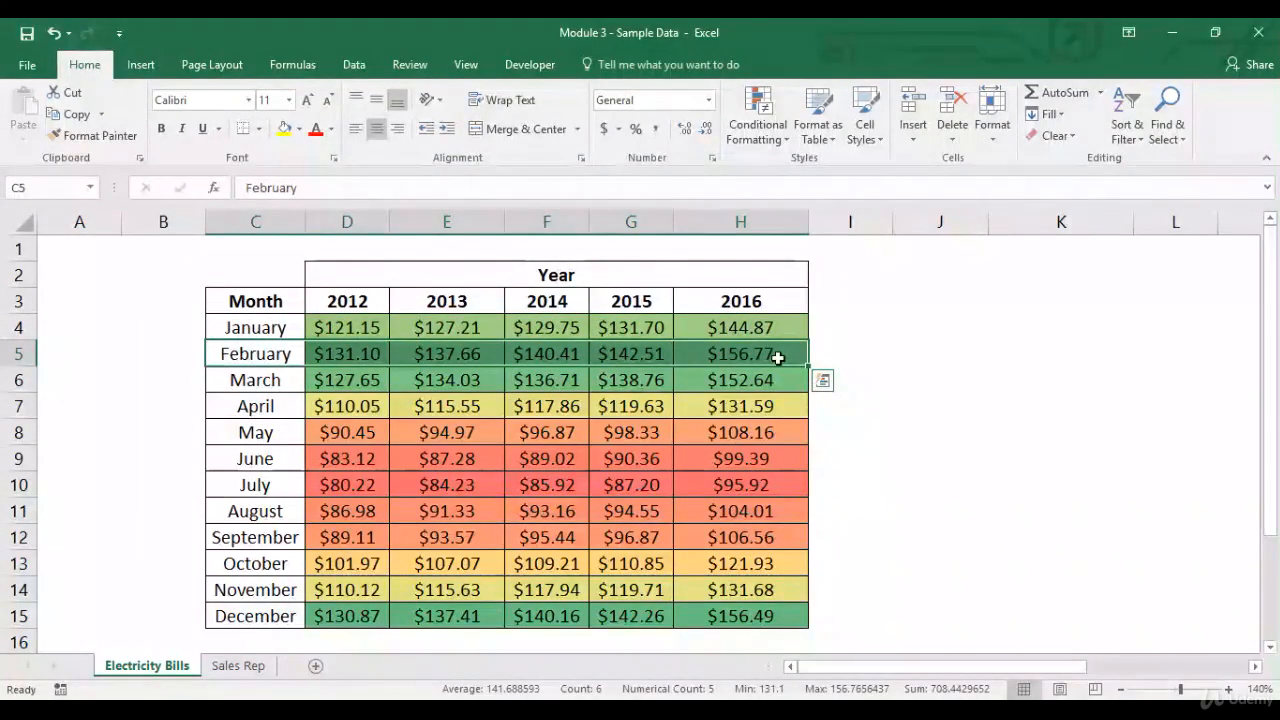
{"action": "left_click", "coordinate": [778, 357]}
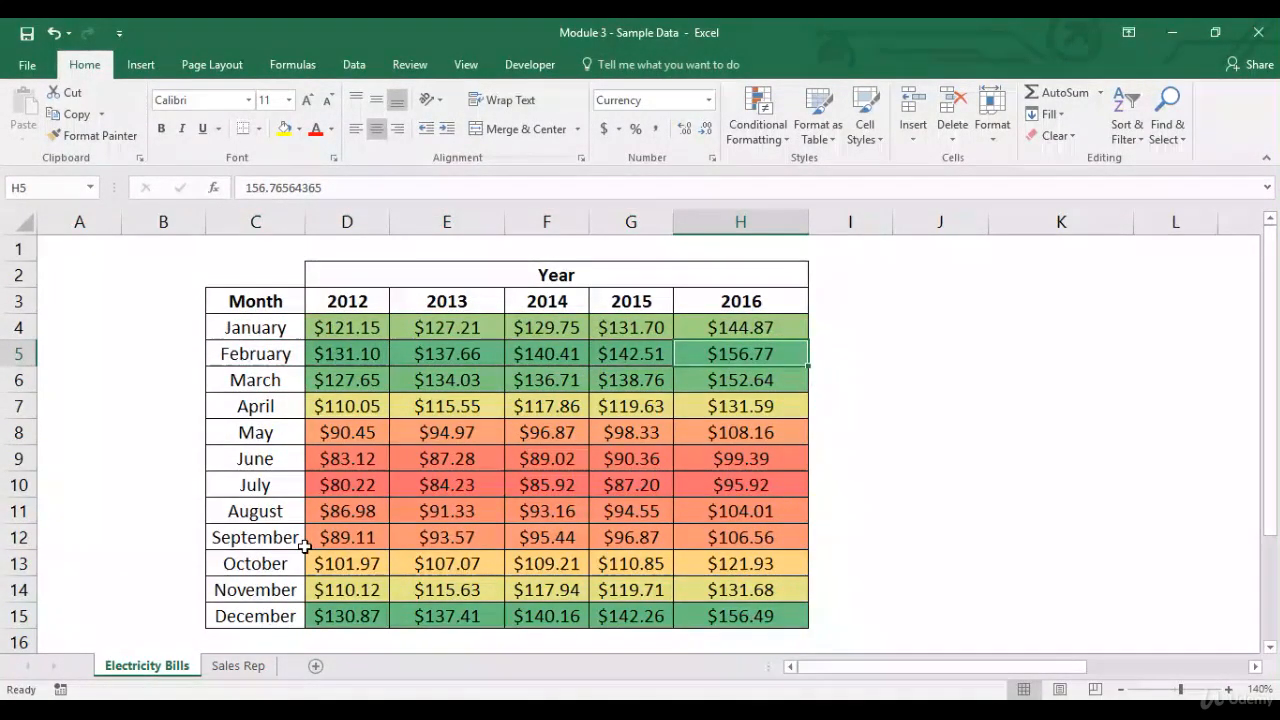
{"action": "left_click_drag", "start_coordinate": [268, 488], "coordinate": [727, 483]}
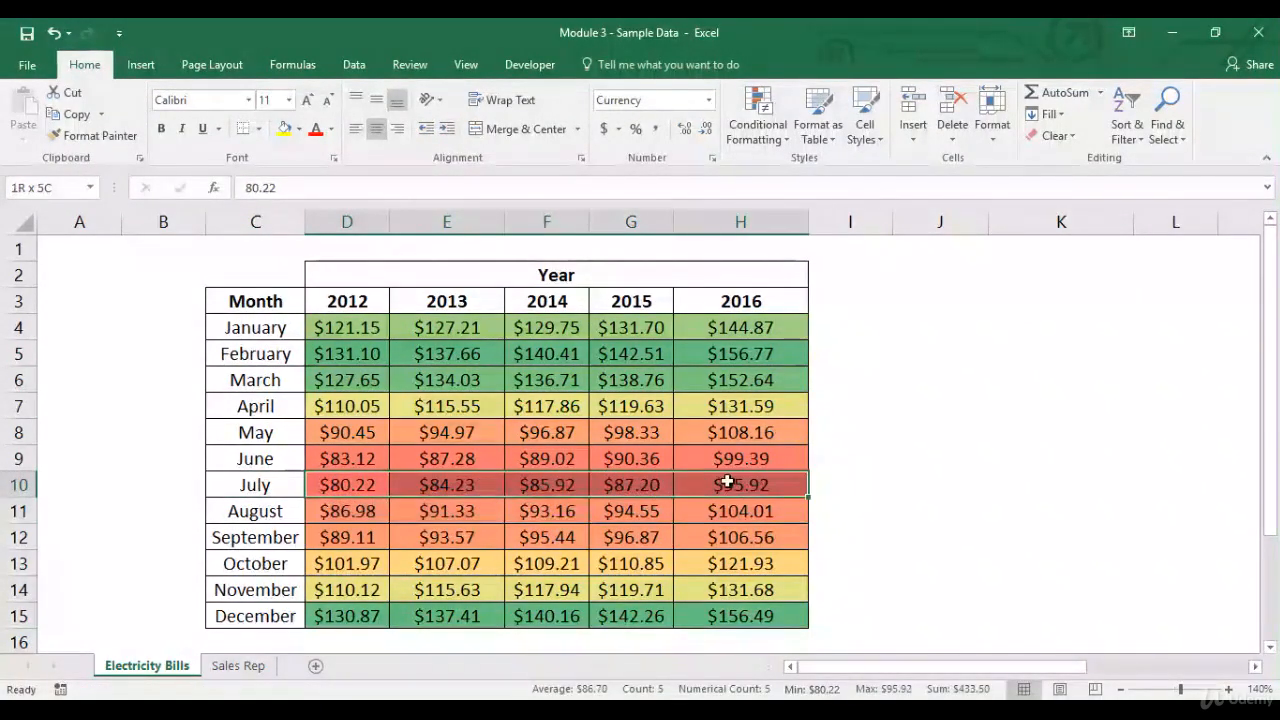
{"action": "left_click", "coordinate": [727, 483]}
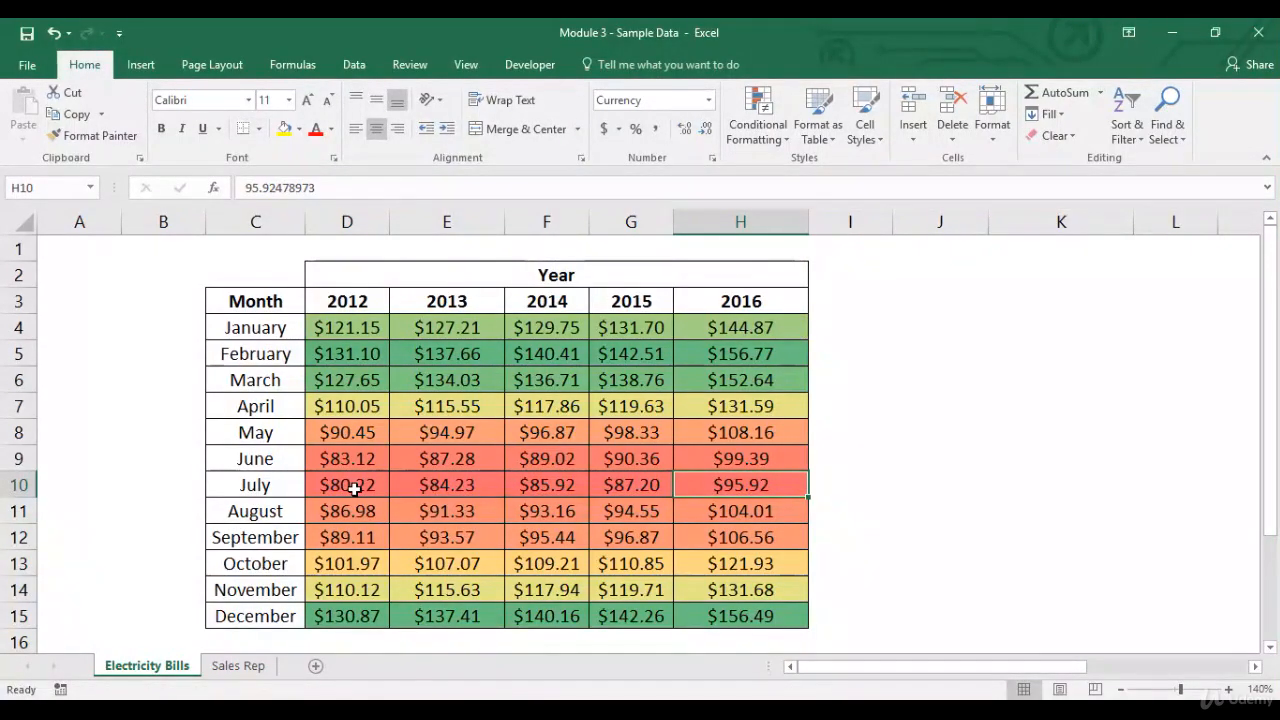
{"action": "left_click_drag", "start_coordinate": [347, 327], "coordinate": [347, 616]}
{"action": "left_click", "coordinate": [770, 140]}
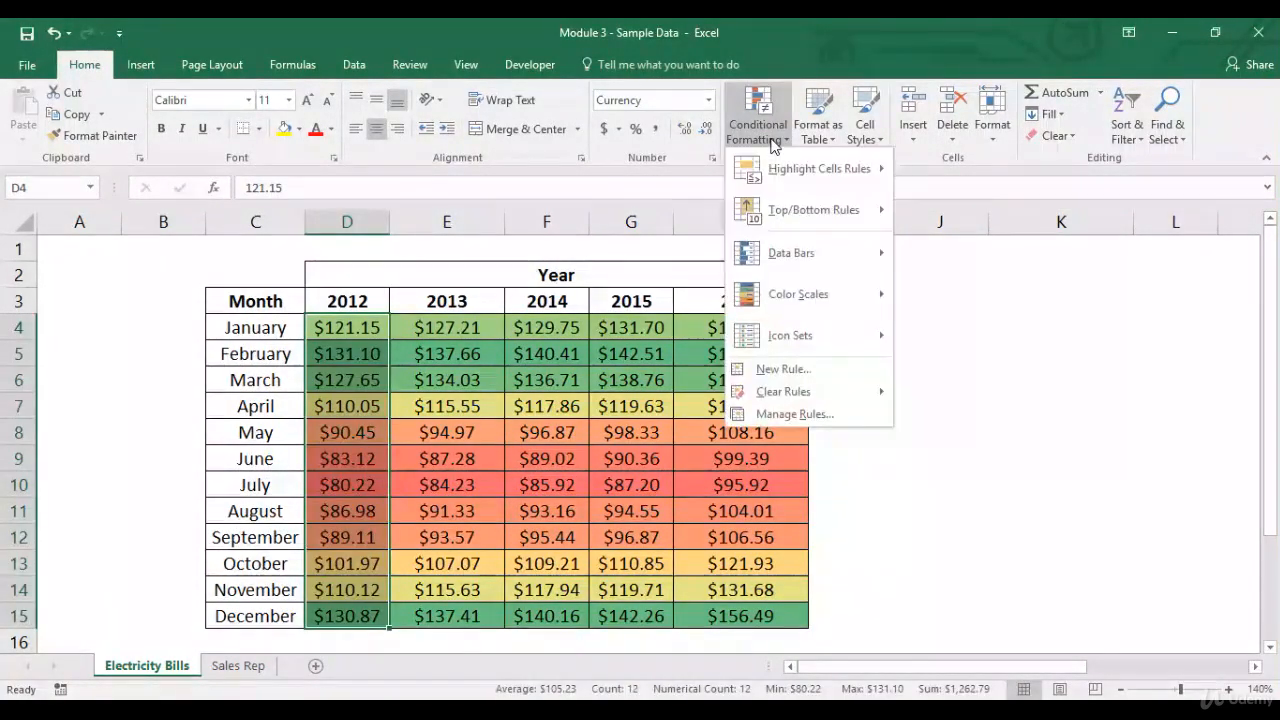
{"action": "left_click", "coordinate": [385, 391]}
Clear the conditional formatting rules from the selected bill cells D4:H15
{"action": "left_click_drag", "start_coordinate": [347, 333], "coordinate": [760, 612]}
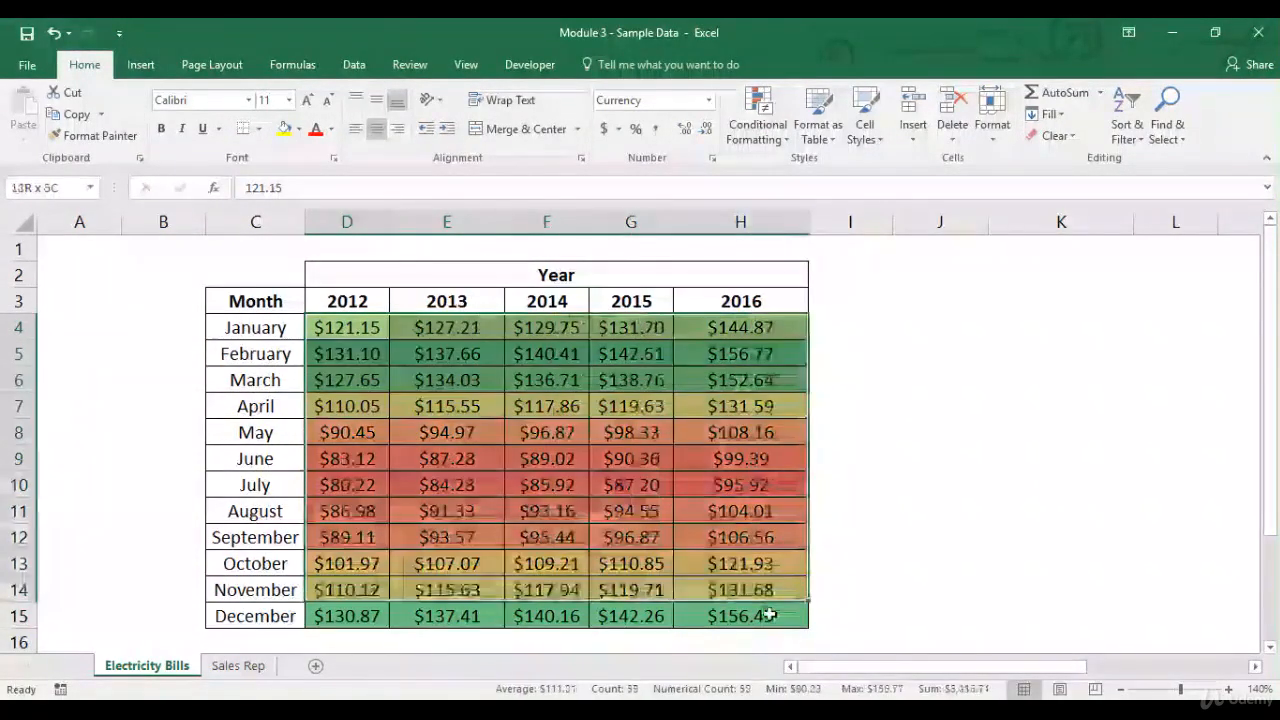
{"action": "left_click", "coordinate": [750, 128]}
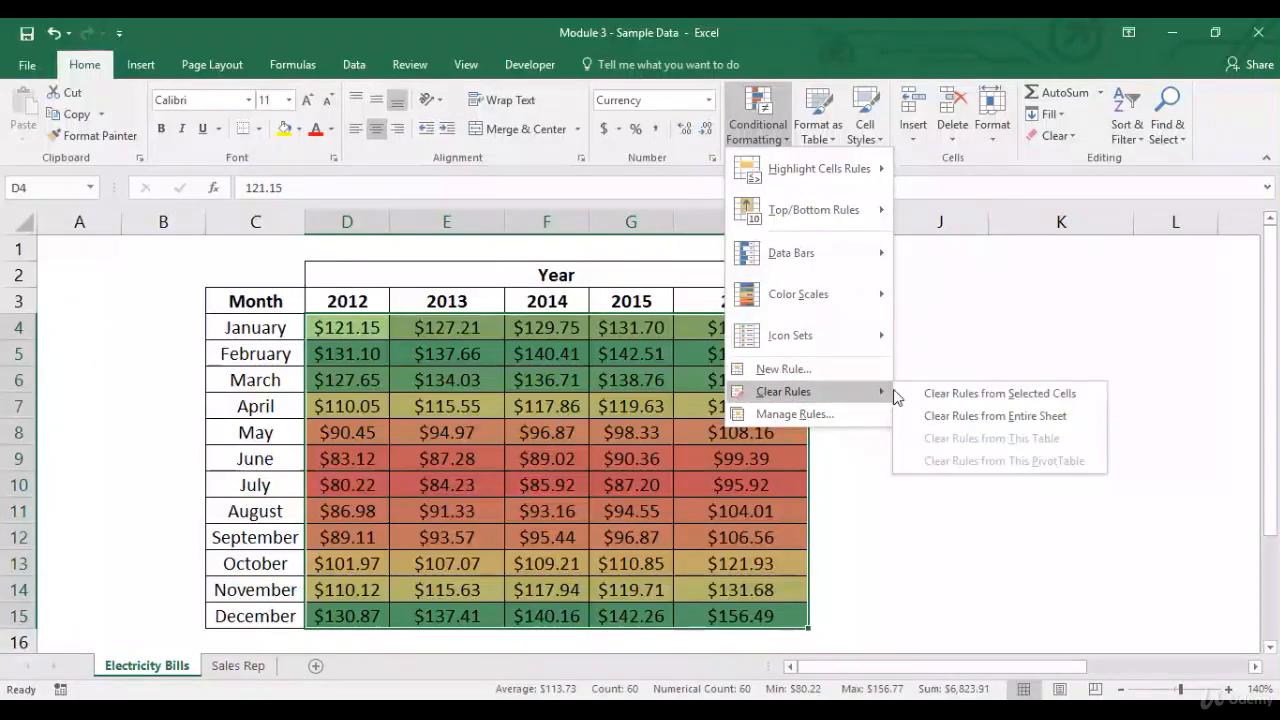
{"action": "left_click", "coordinate": [908, 394]}
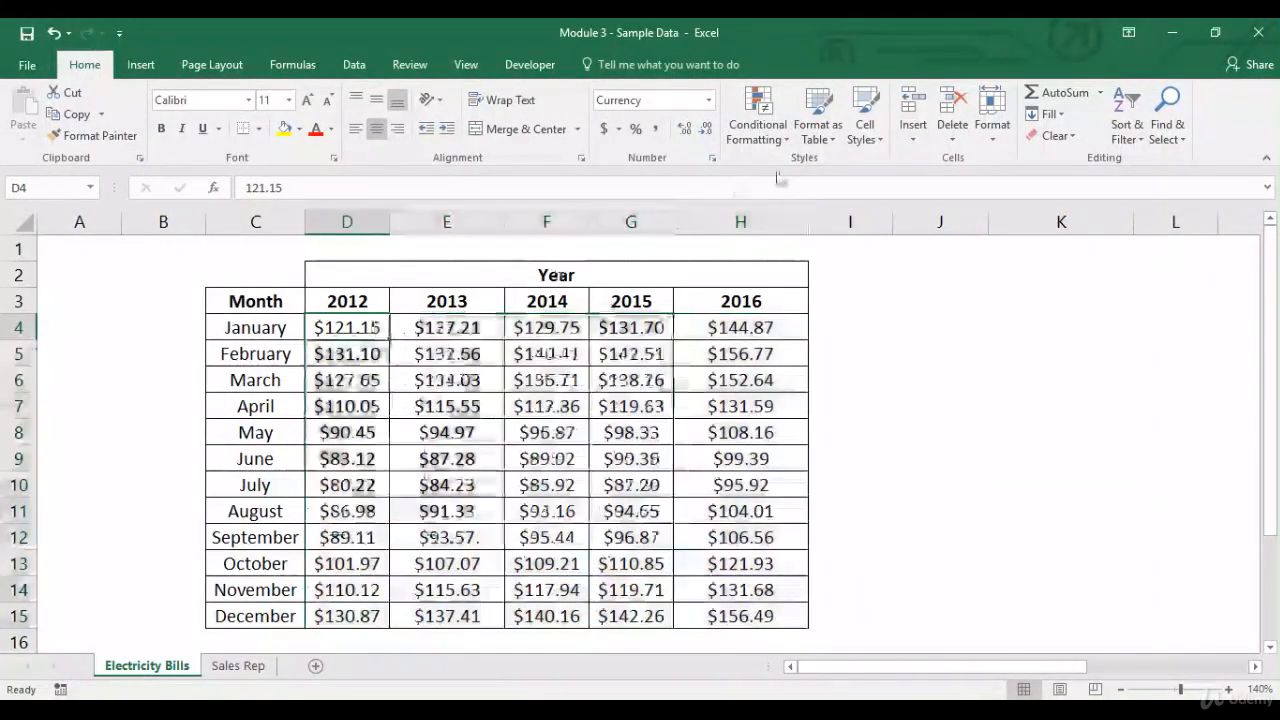
Look over the available Icon Sets and widen column D slightly to make room for icons
{"action": "left_click", "coordinate": [757, 118]}
{"action": "mouse_move", "coordinate": [805, 345]}
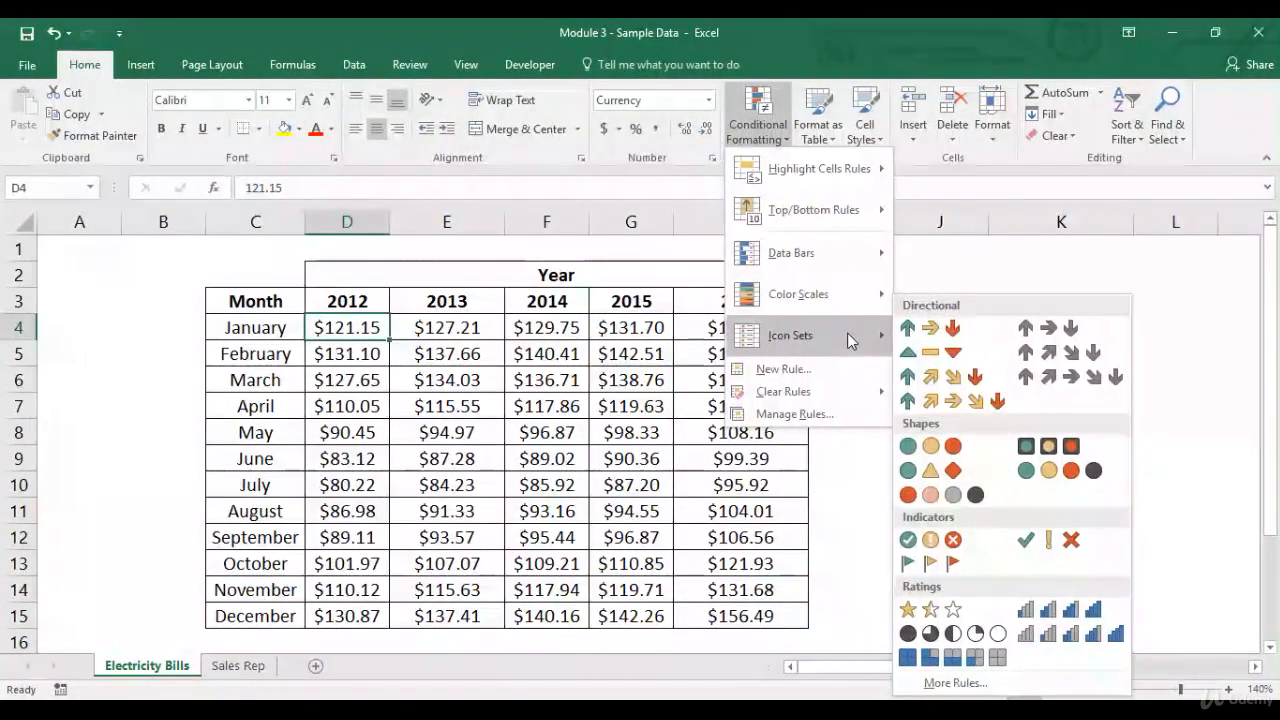
{"action": "left_click", "coordinate": [368, 386]}
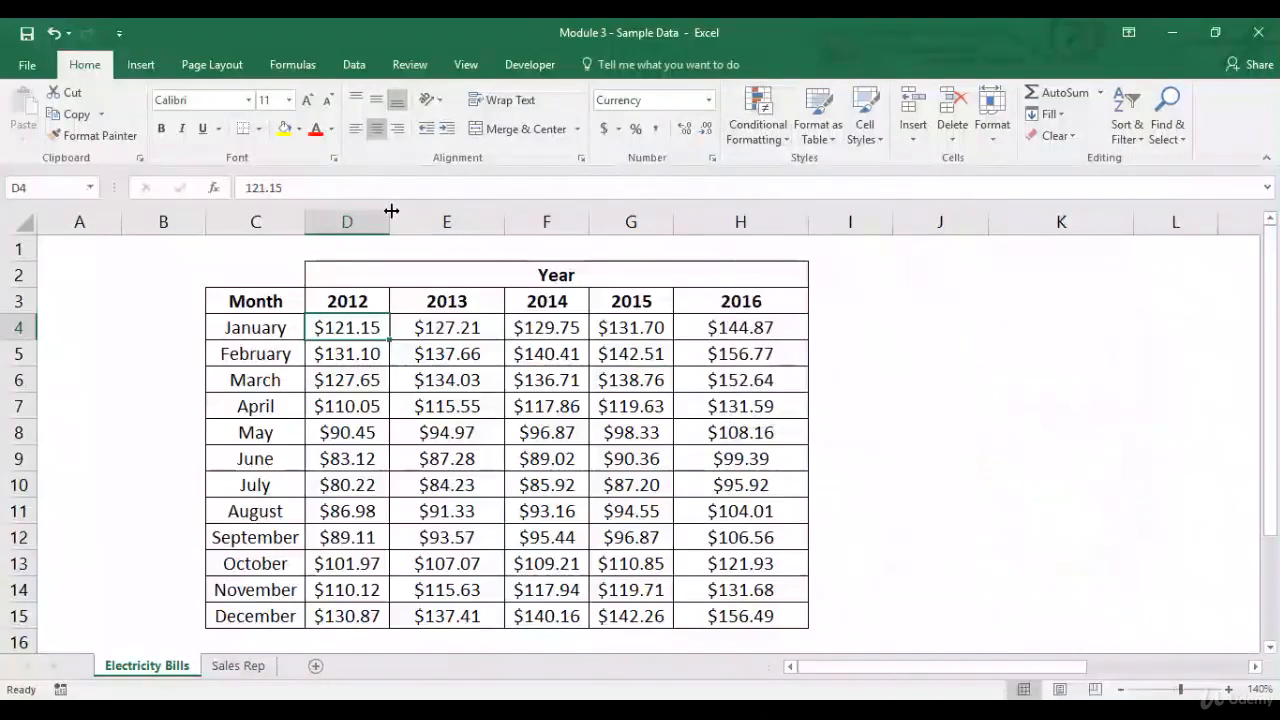
{"action": "left_click_drag", "start_coordinate": [391, 210], "coordinate": [420, 210]}
Apply the directional icon set with green, yellow and red arrows to the 2012 bills in D4:D15
{"action": "left_click_drag", "start_coordinate": [363, 327], "coordinate": [363, 616]}
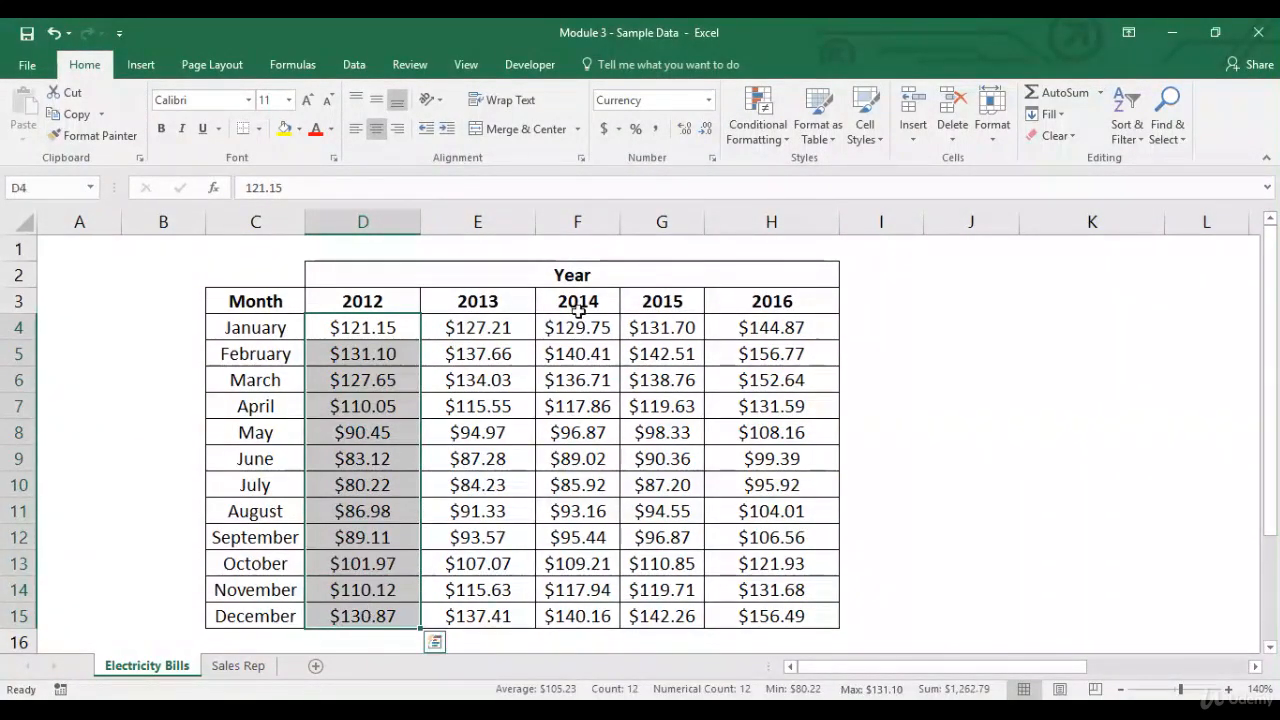
{"action": "left_click", "coordinate": [770, 140]}
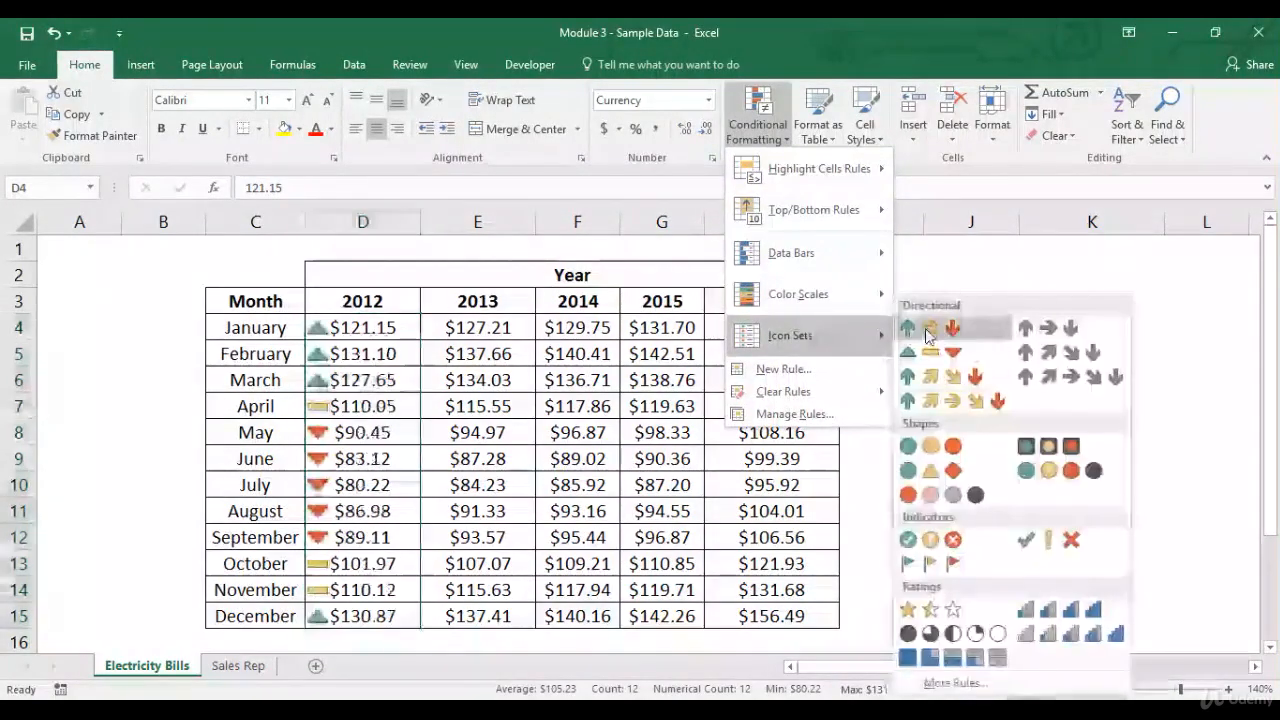
{"action": "left_click", "coordinate": [928, 333]}
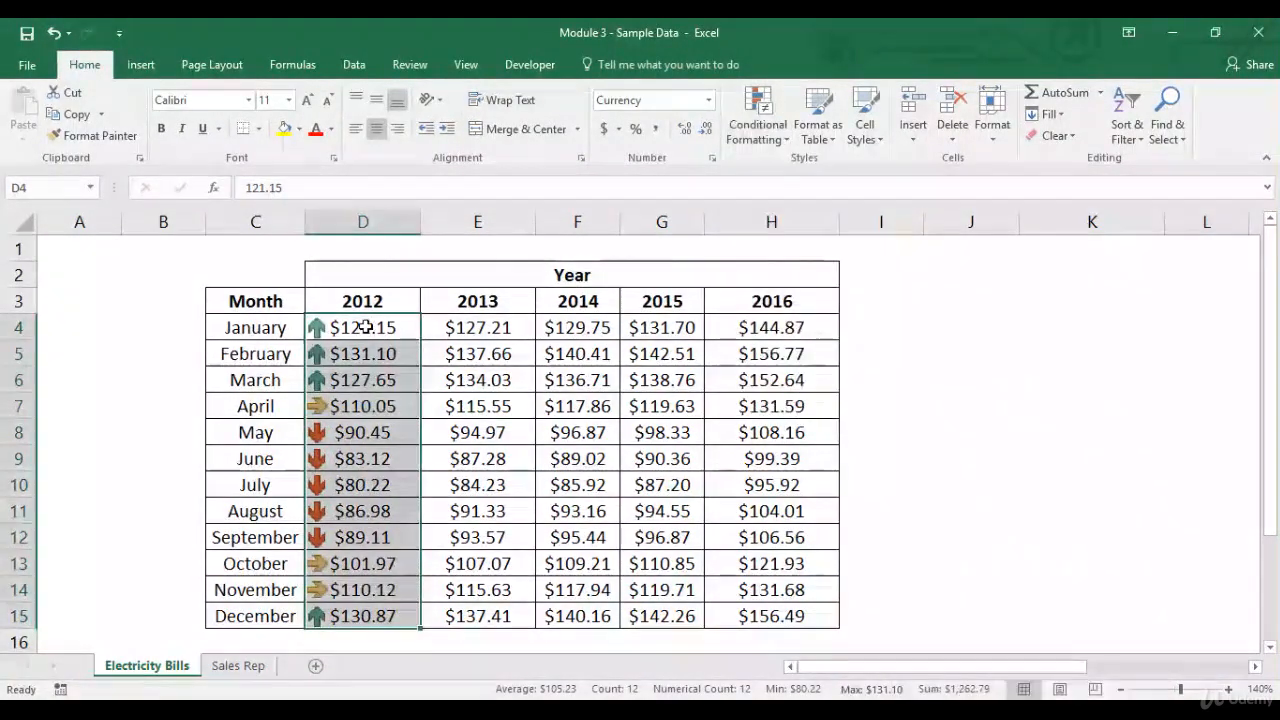
Examine which 2012 bills carry the green up, red down and yellow sideways arrows
{"action": "left_click", "coordinate": [366, 327]}
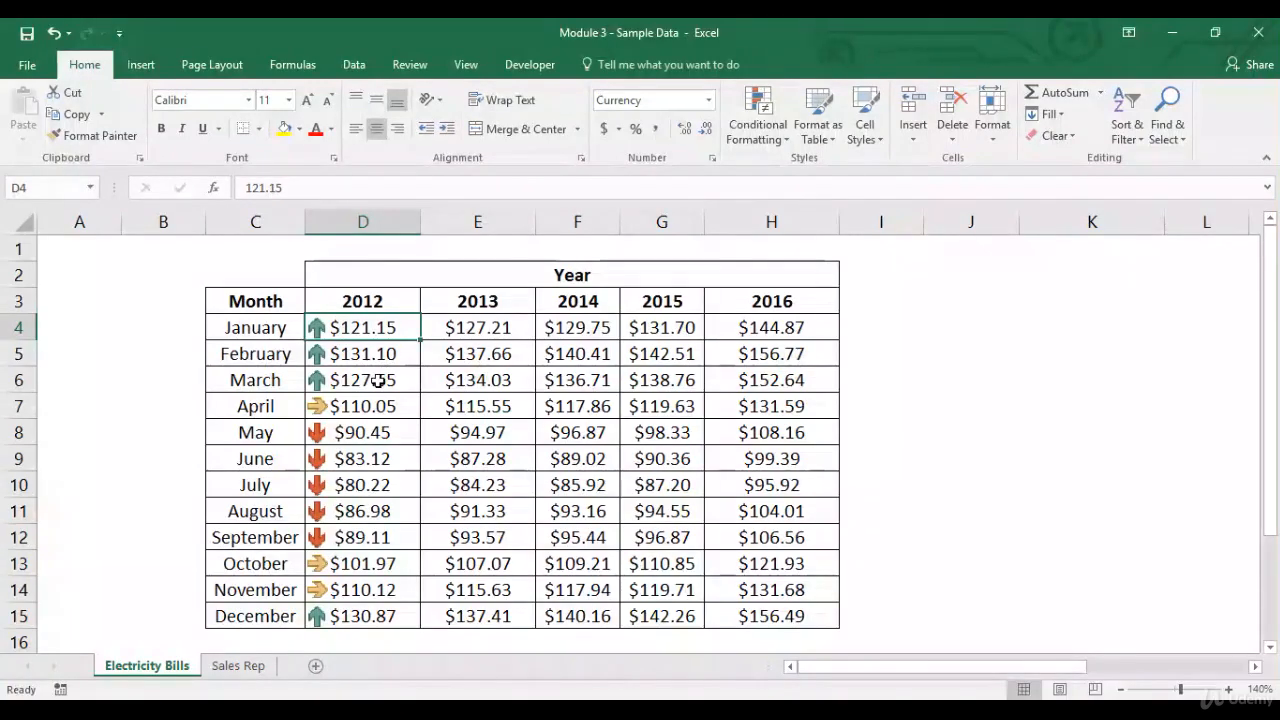
{"action": "left_click_drag", "start_coordinate": [378, 380], "coordinate": [386, 327]}
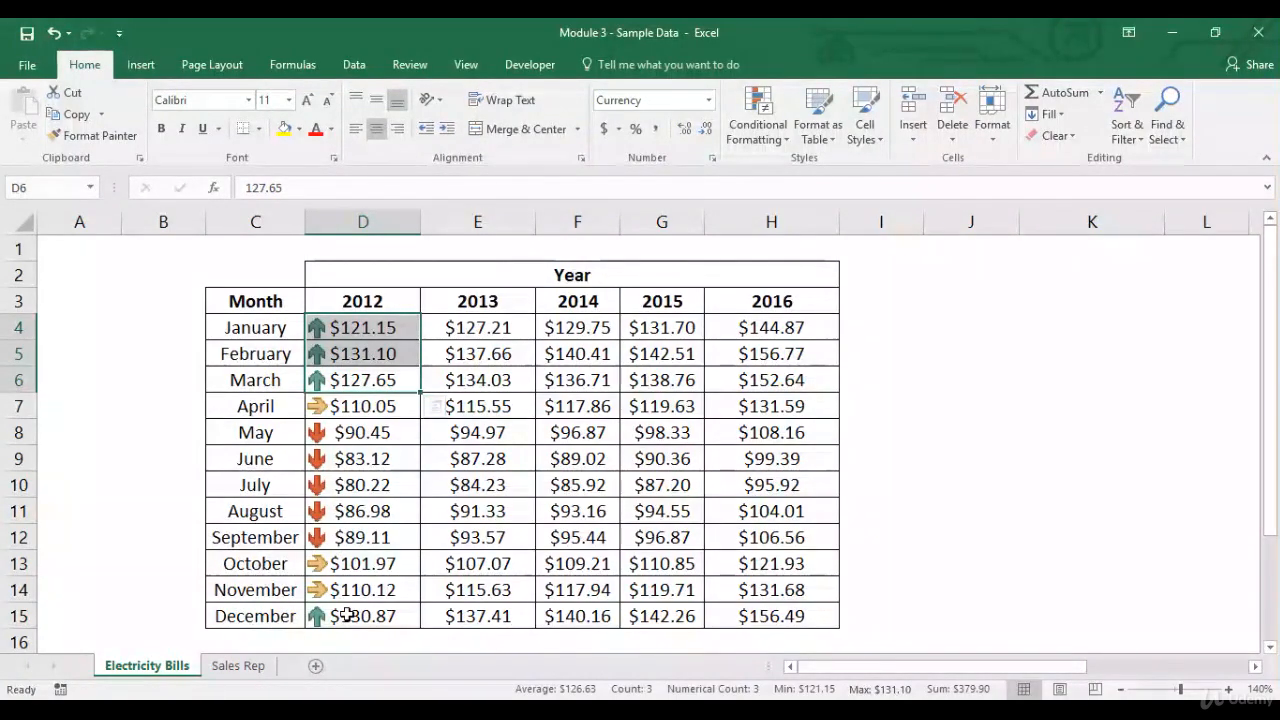
{"action": "left_click_drag", "start_coordinate": [375, 432], "coordinate": [348, 520]}
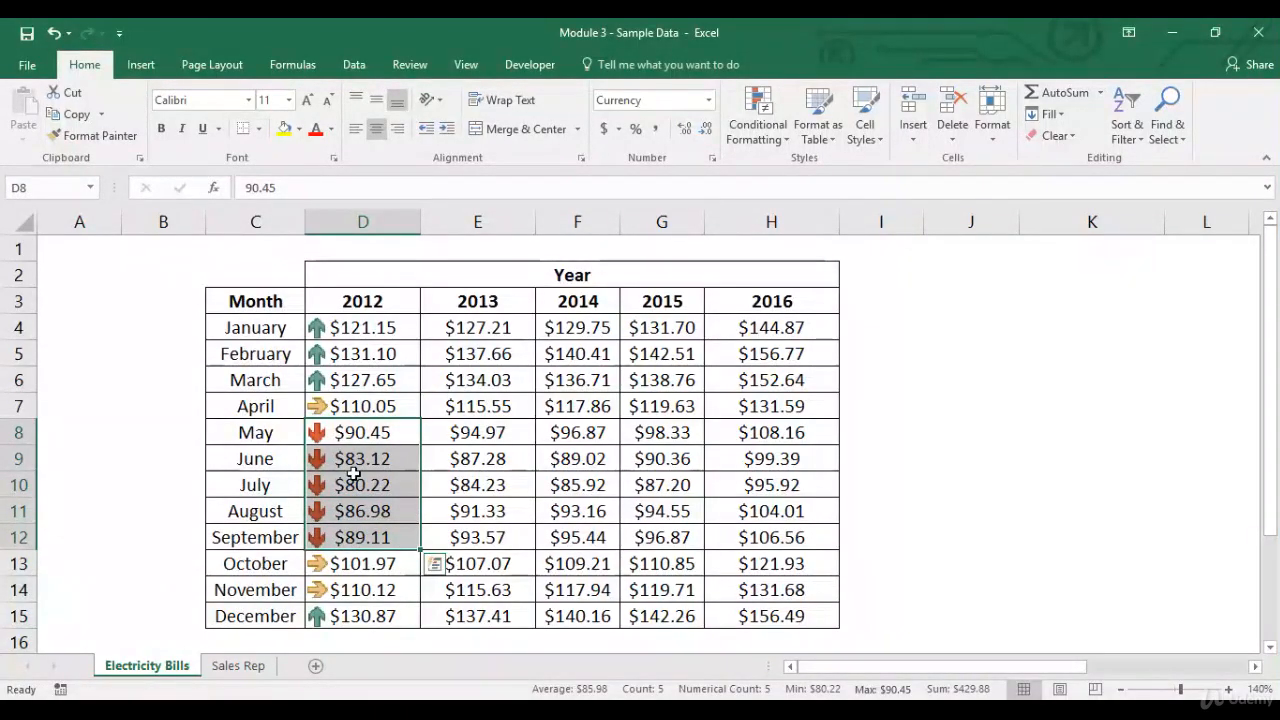
{"action": "left_click", "coordinate": [374, 408]}
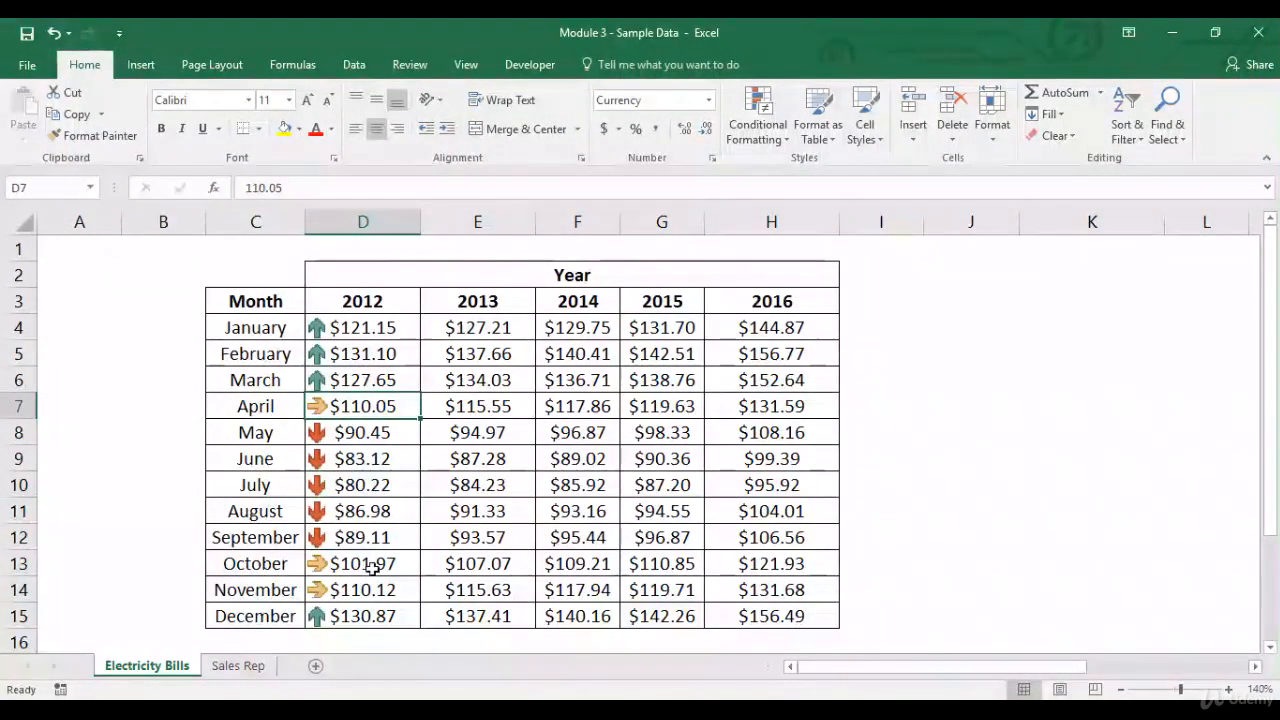
{"action": "left_click", "coordinate": [368, 564]}
{"action": "left_click", "coordinate": [362, 590]}
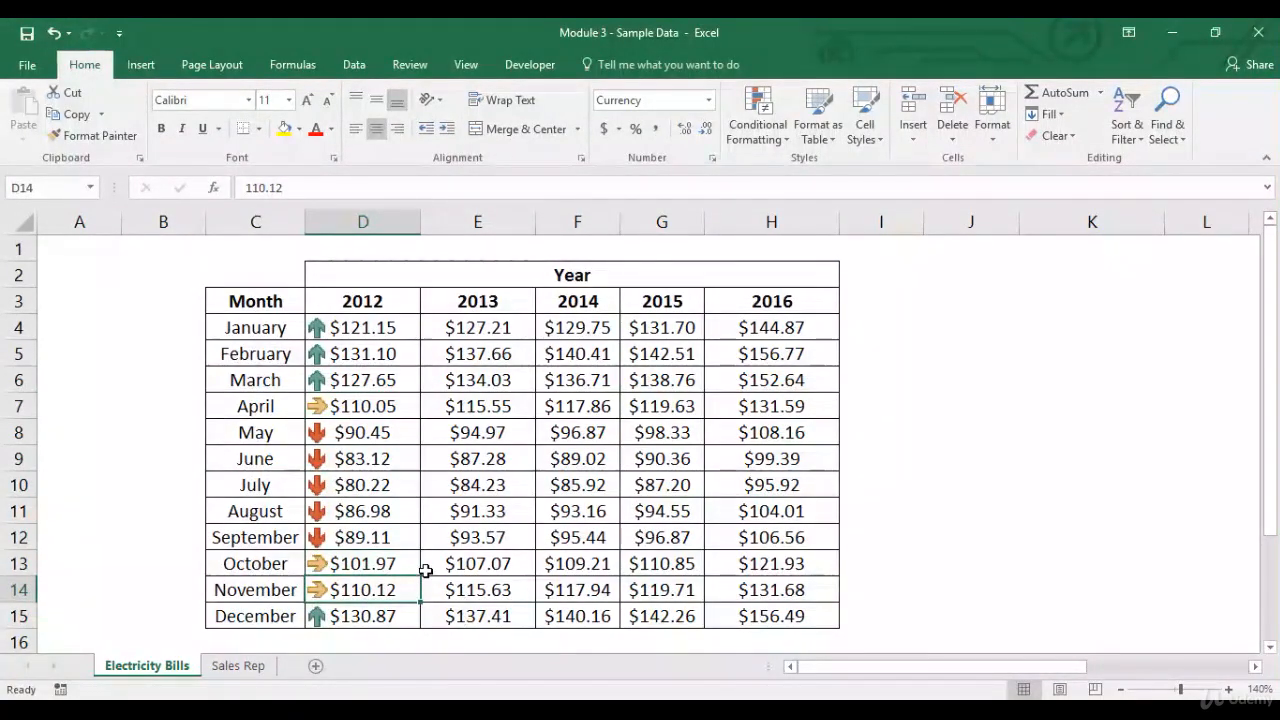
Clear the icon set rule from the 2012 bills in D4:D15
{"action": "left_click_drag", "start_coordinate": [388, 328], "coordinate": [366, 614]}
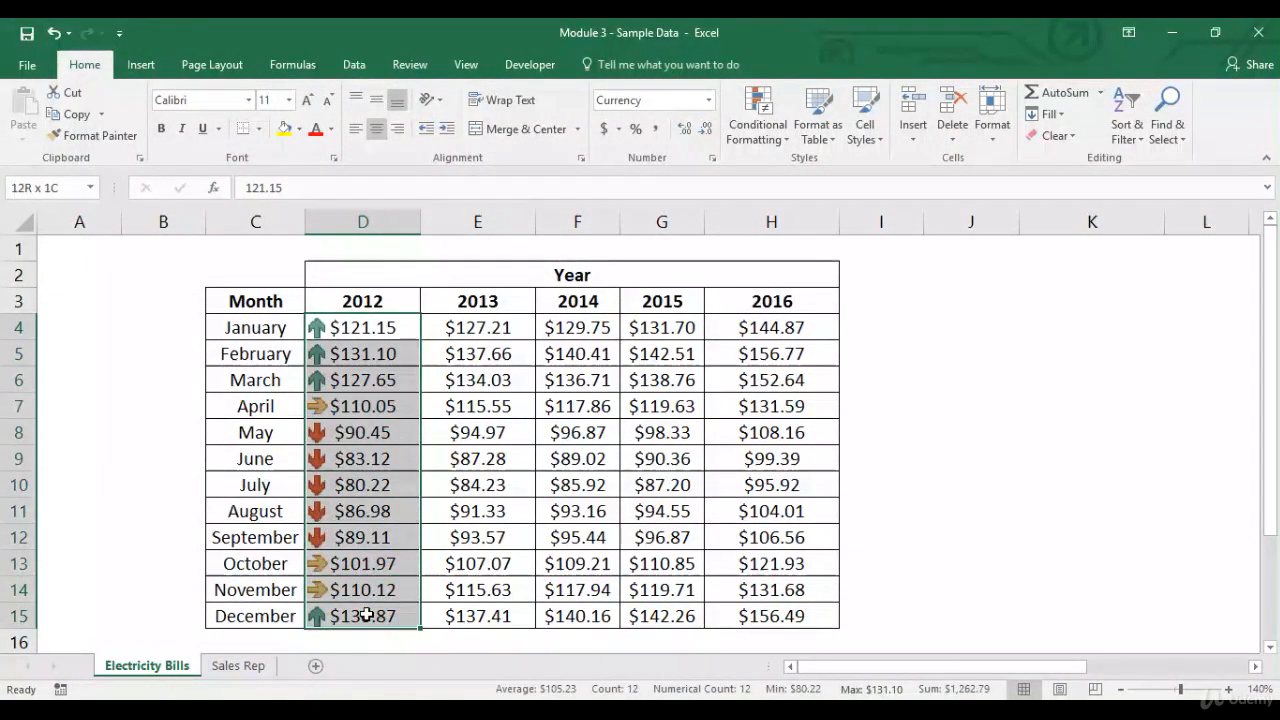
{"action": "left_click", "coordinate": [757, 122]}
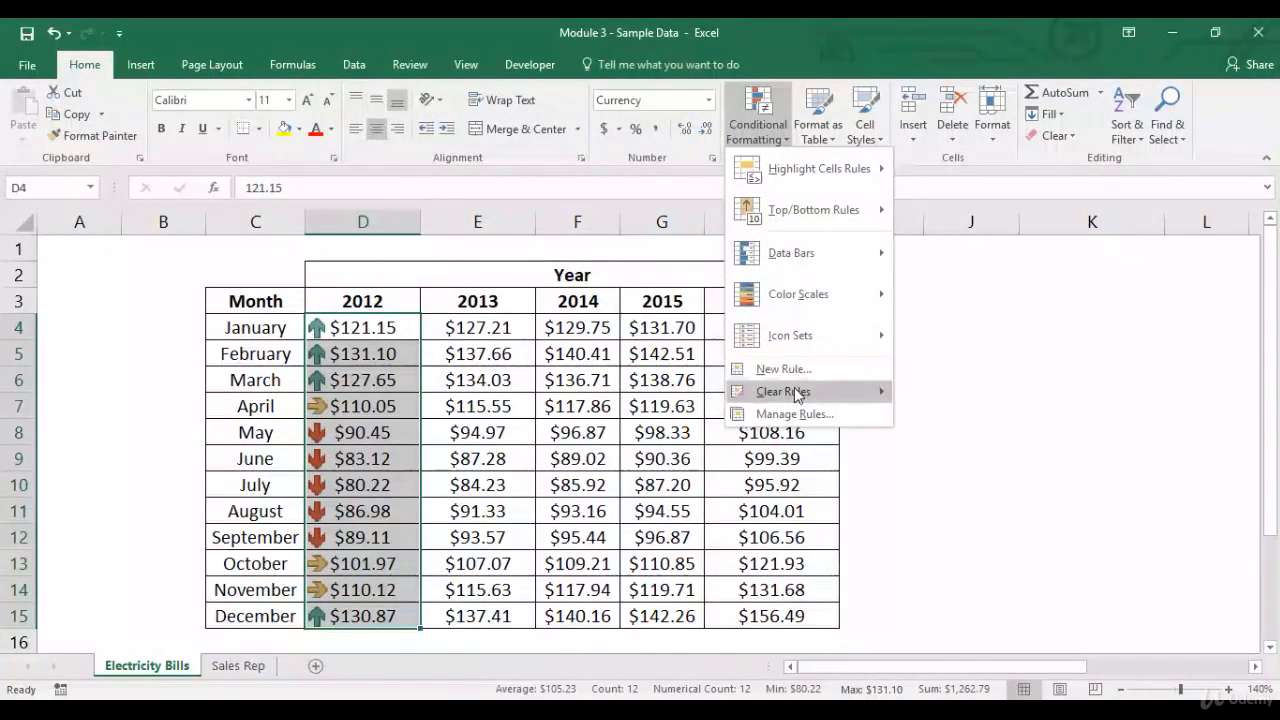
{"action": "mouse_move", "coordinate": [798, 394]}
{"action": "left_click", "coordinate": [921, 392]}
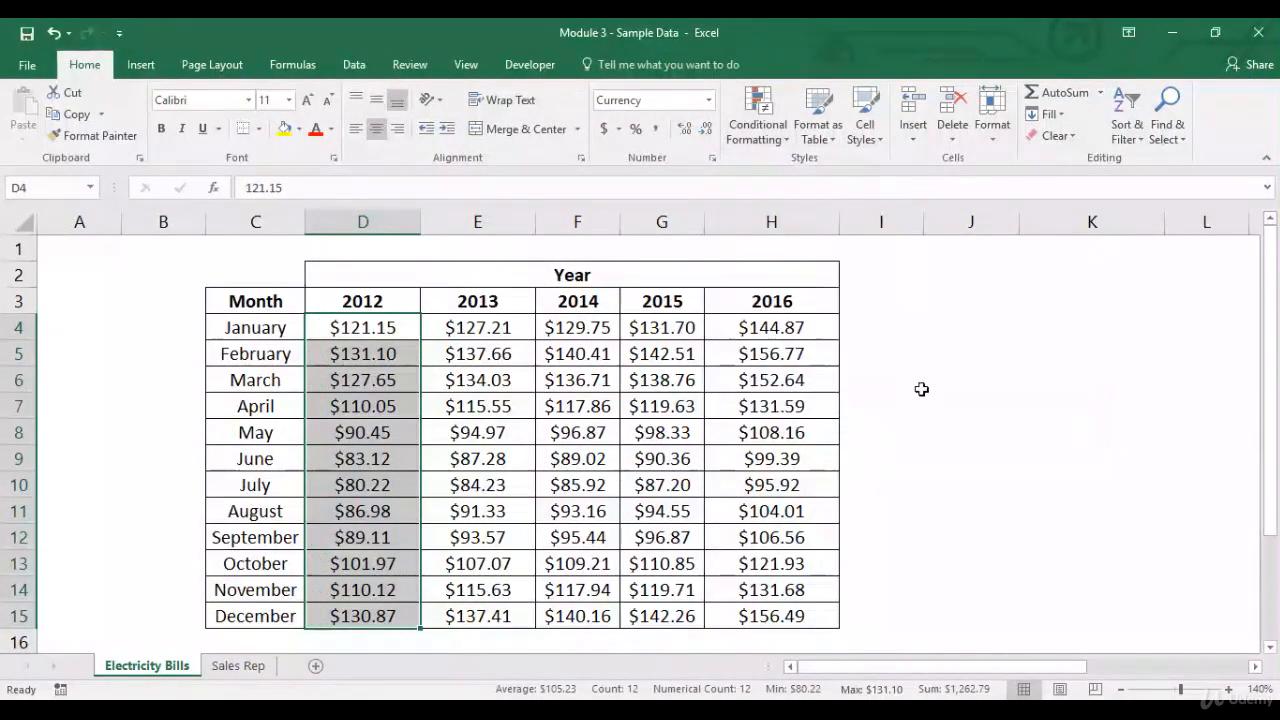
Preview icon sets such as the colored arrows and 3 Stars on D4:D15, and close the choices without applying one
{"action": "left_click", "coordinate": [360, 330]}
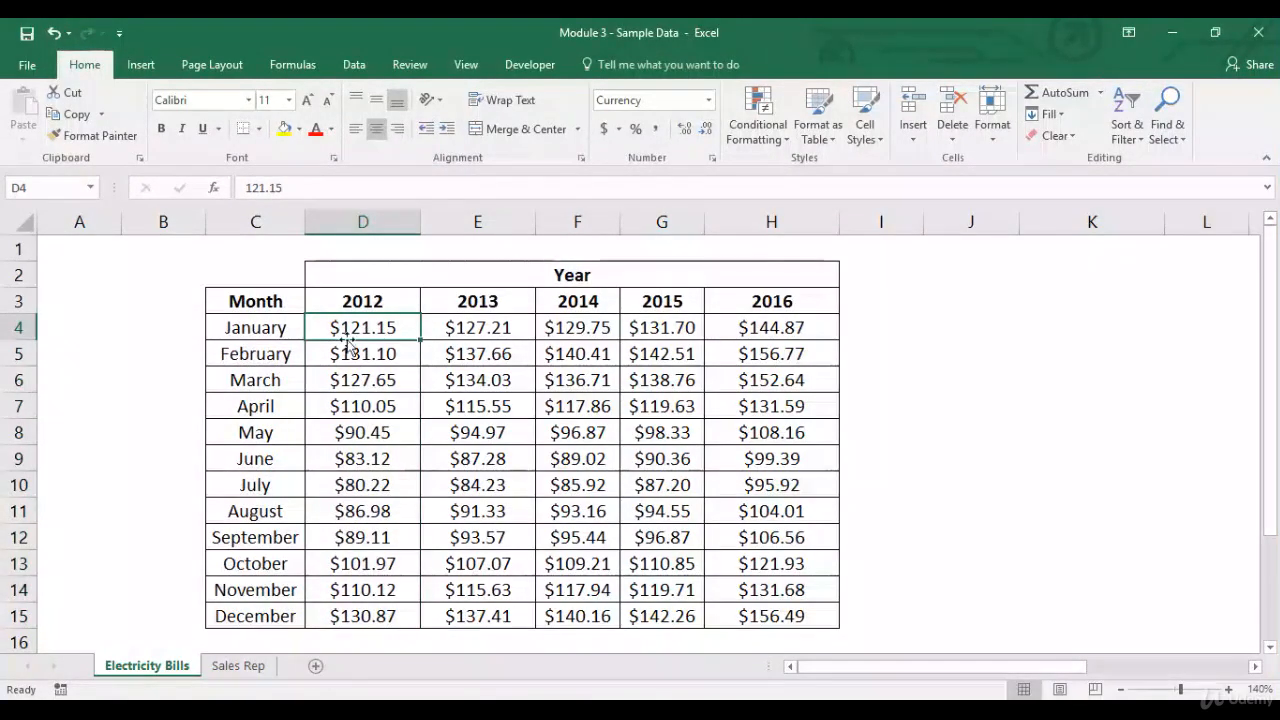
{"action": "left_click_drag", "start_coordinate": [354, 429], "coordinate": [360, 616]}
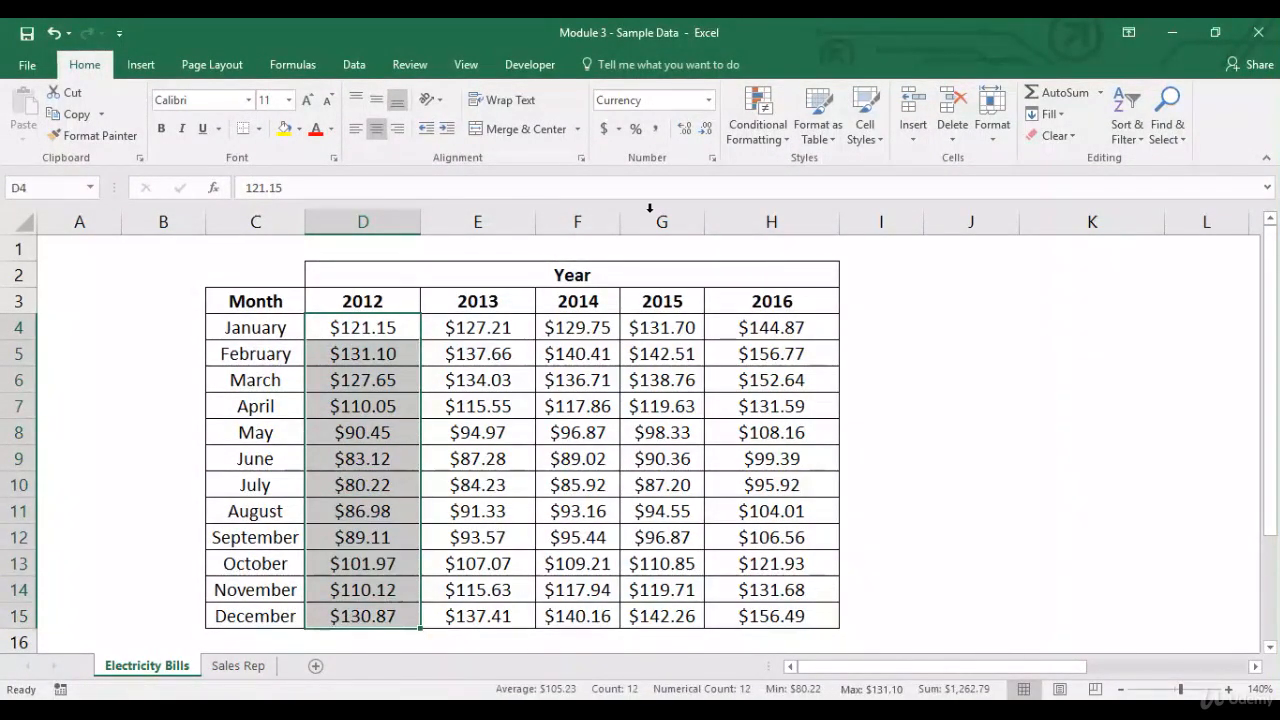
{"action": "left_click", "coordinate": [767, 144]}
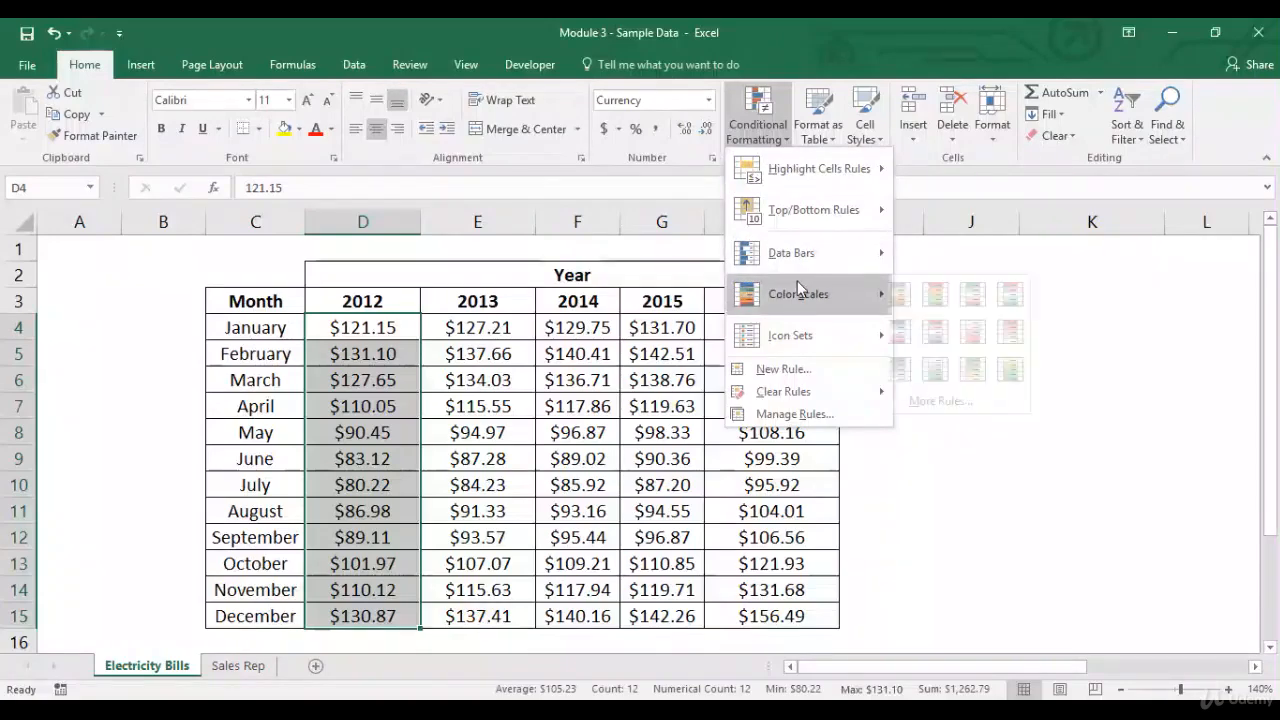
{"action": "mouse_move", "coordinate": [800, 338]}
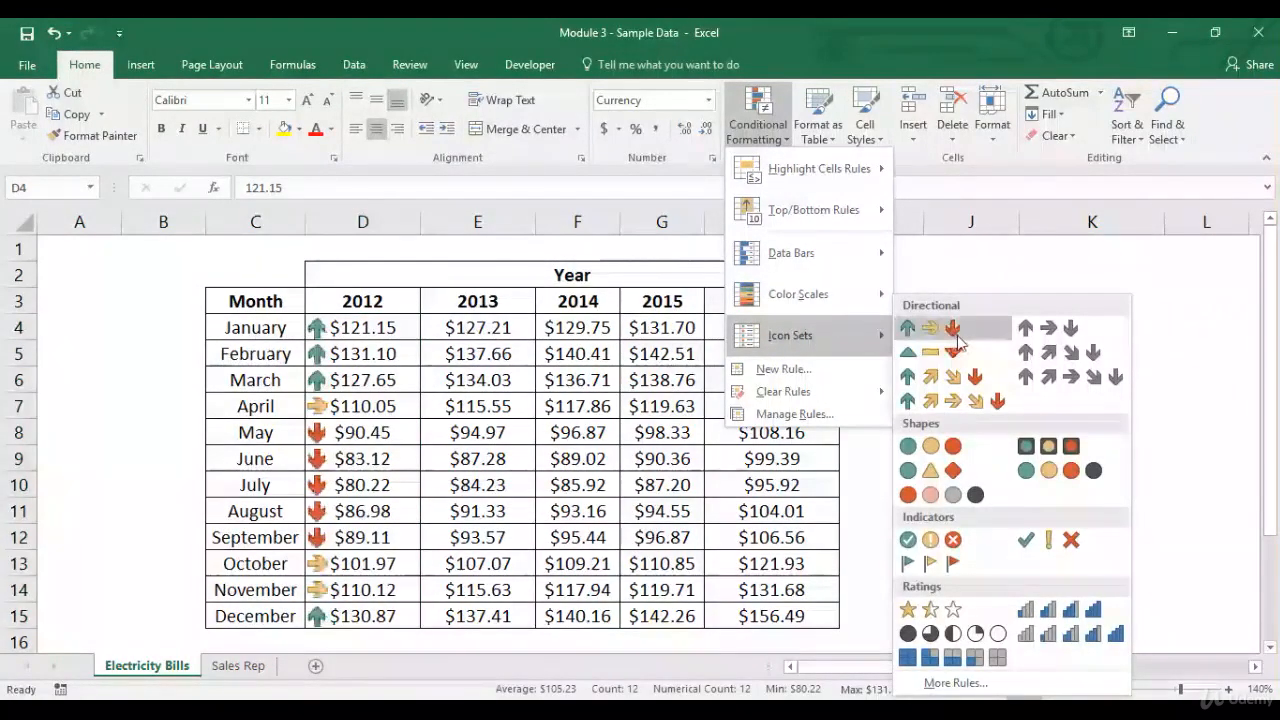
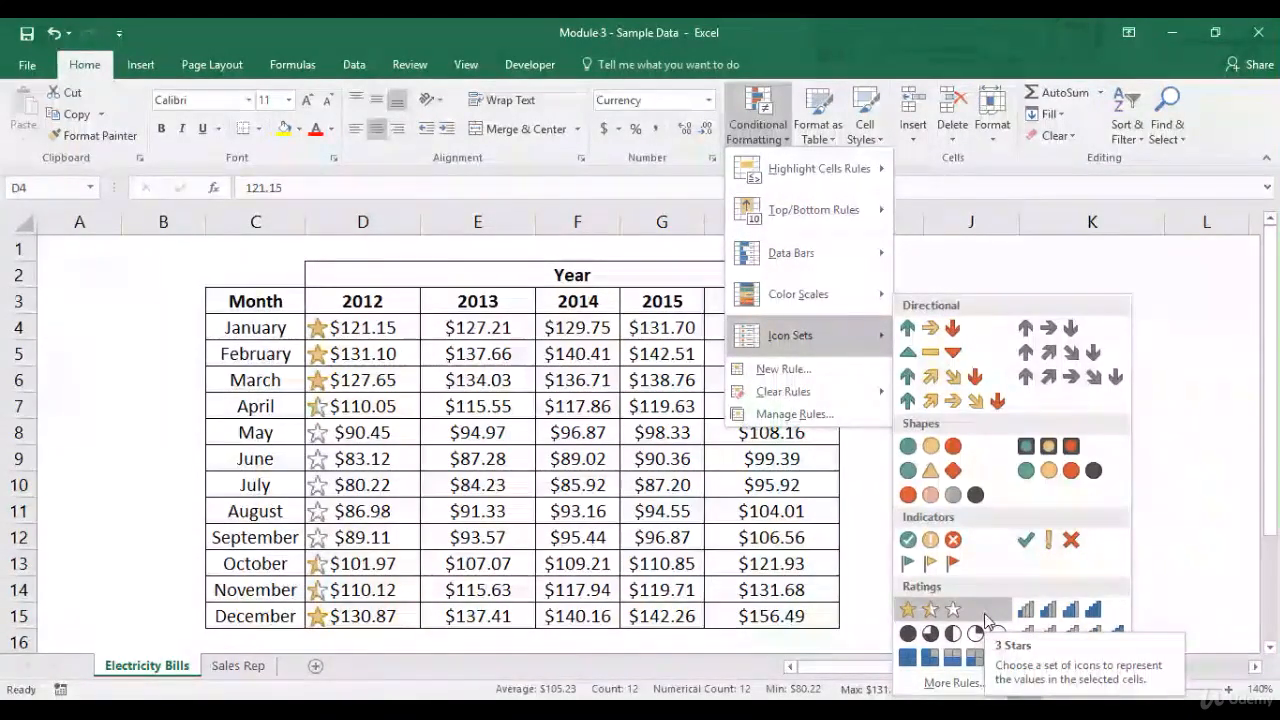
{"action": "left_click", "coordinate": [484, 359]}
{"action": "left_click", "coordinate": [478, 346]}
{"action": "left_click", "coordinate": [391, 335]}
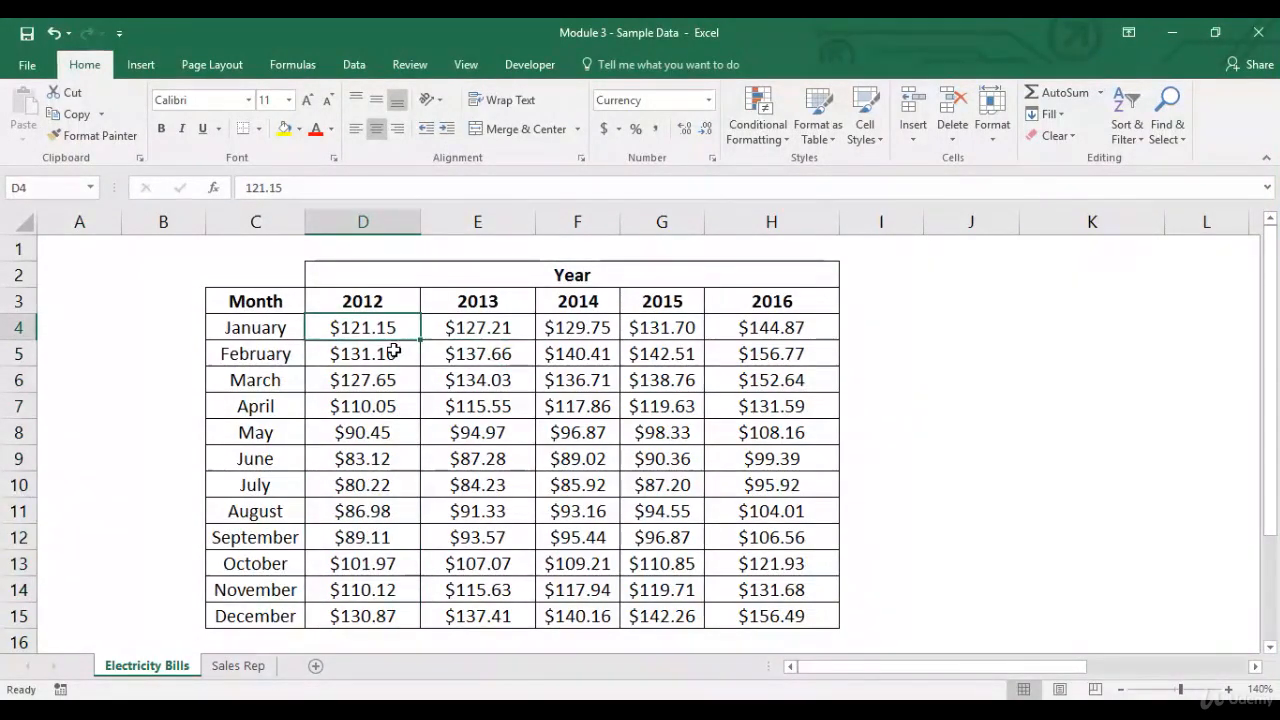
Review the 2012 column, the February bills across the years, and the winter and summer months in the table
{"action": "left_click_drag", "start_coordinate": [403, 329], "coordinate": [406, 611]}
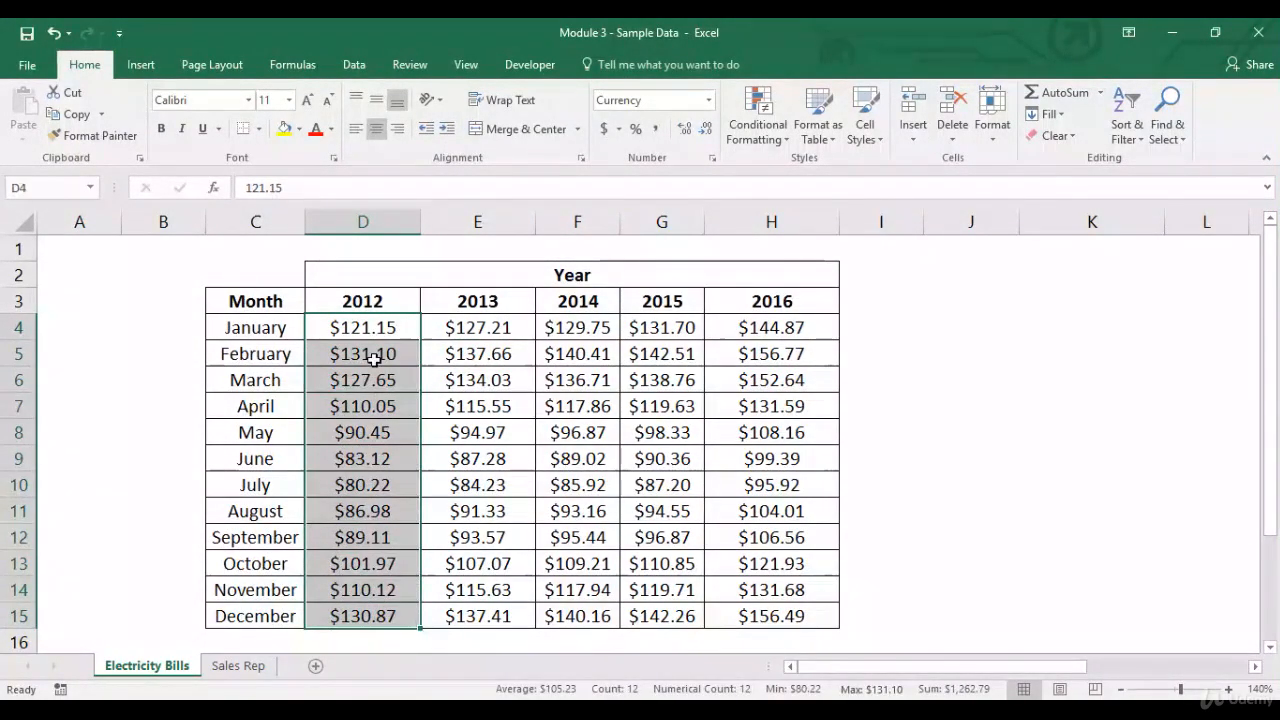
{"action": "left_click_drag", "start_coordinate": [276, 351], "coordinate": [776, 349]}
{"action": "left_click", "coordinate": [371, 346]}
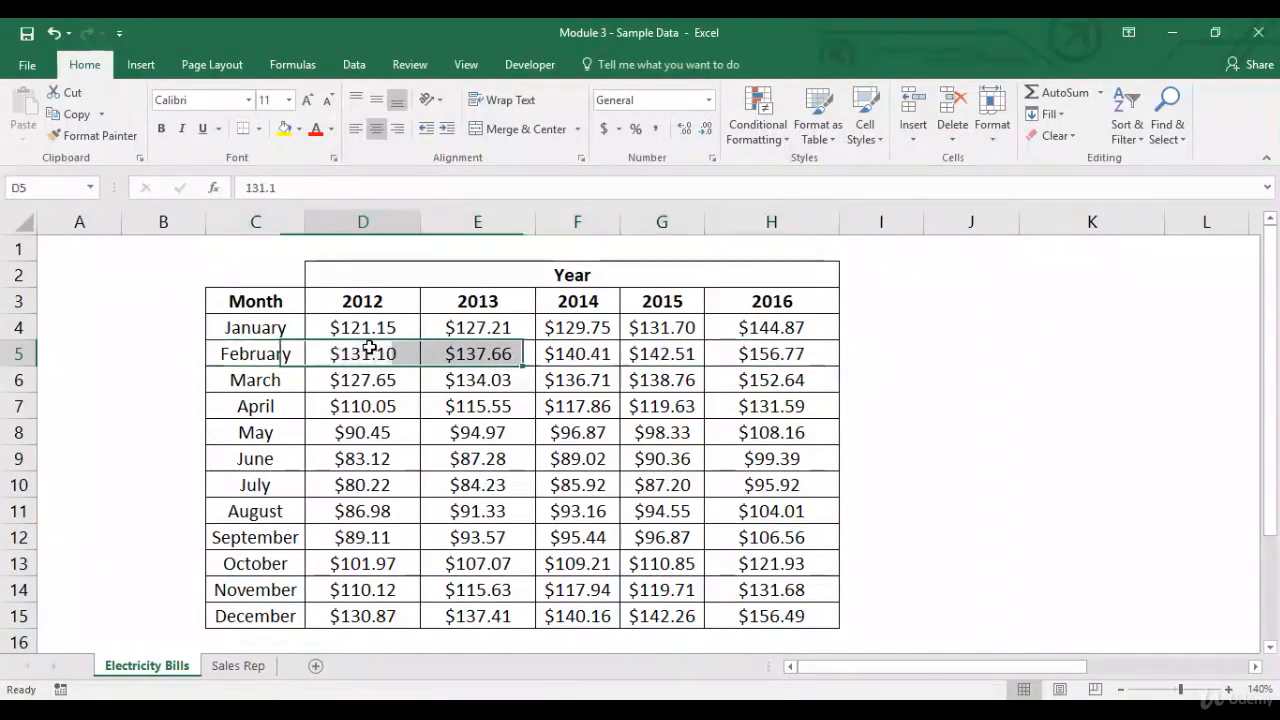
{"action": "left_click", "coordinate": [276, 330]}
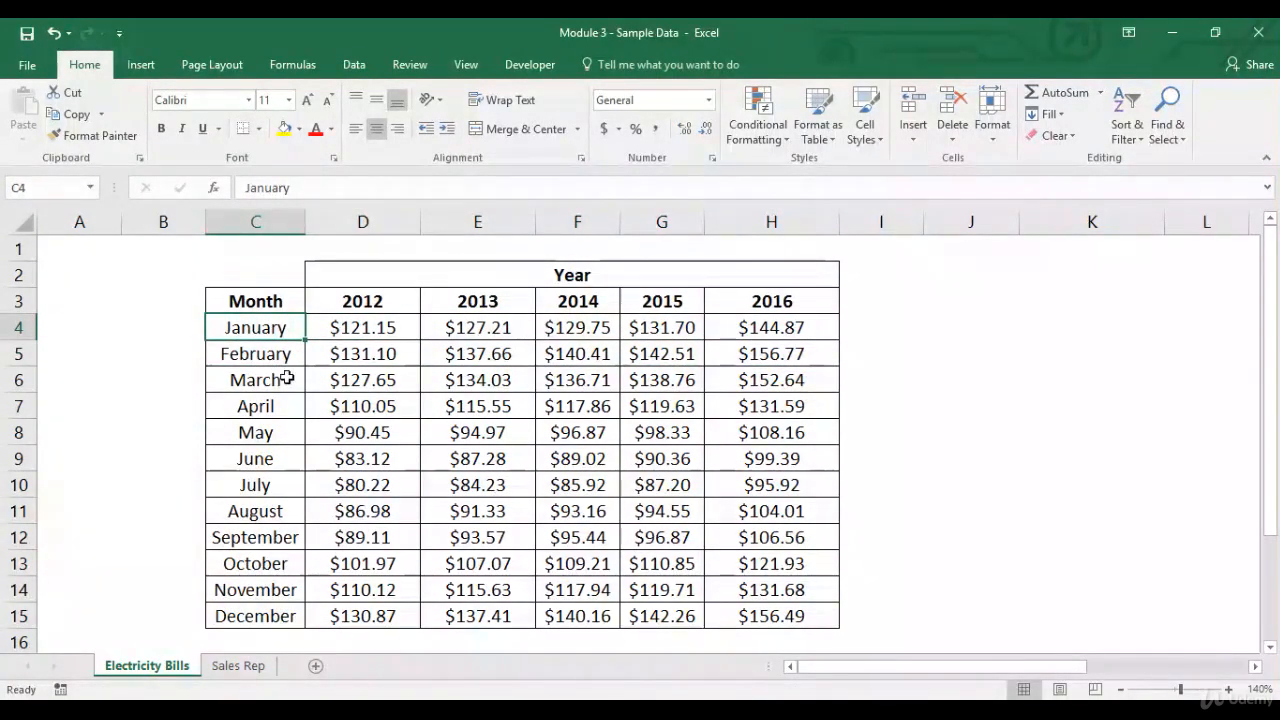
{"action": "left_click", "coordinate": [287, 377]}
{"action": "left_click_drag", "start_coordinate": [281, 467], "coordinate": [281, 510]}
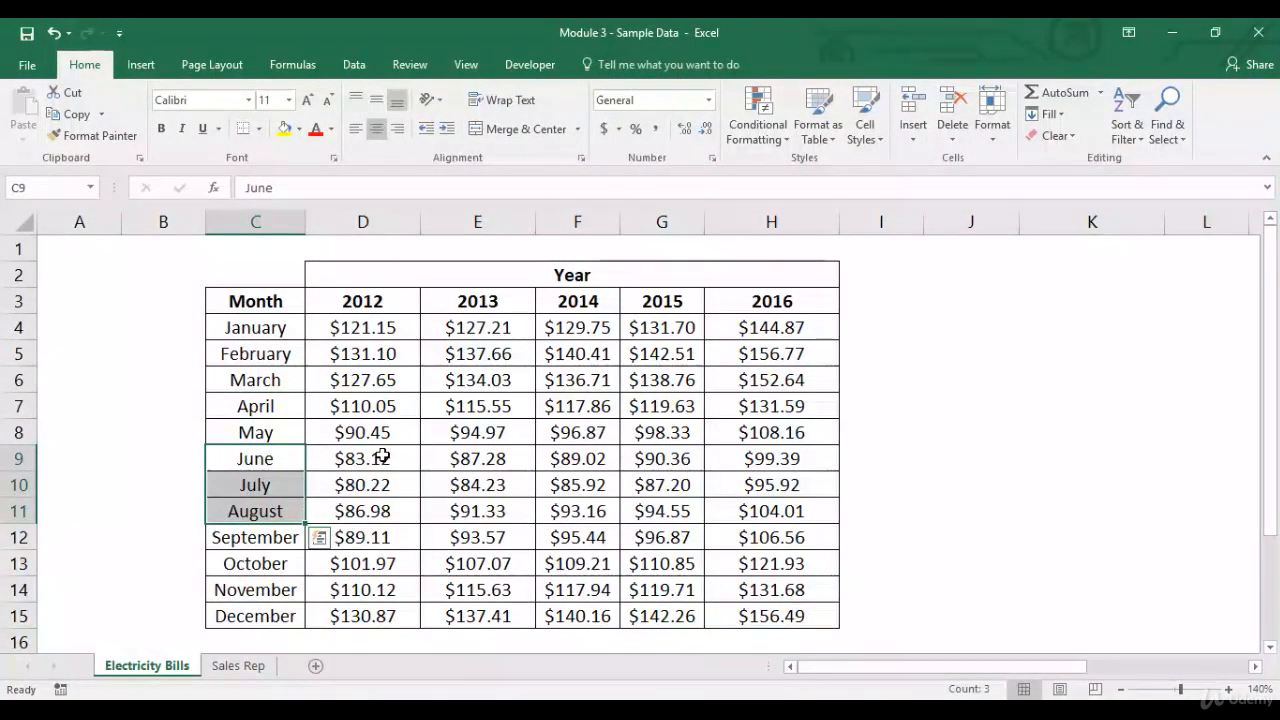
Look through the conditional formatting categories for cell D9 and open a custom rule from the Highlight Cells Rules
{"action": "left_click", "coordinate": [383, 457]}
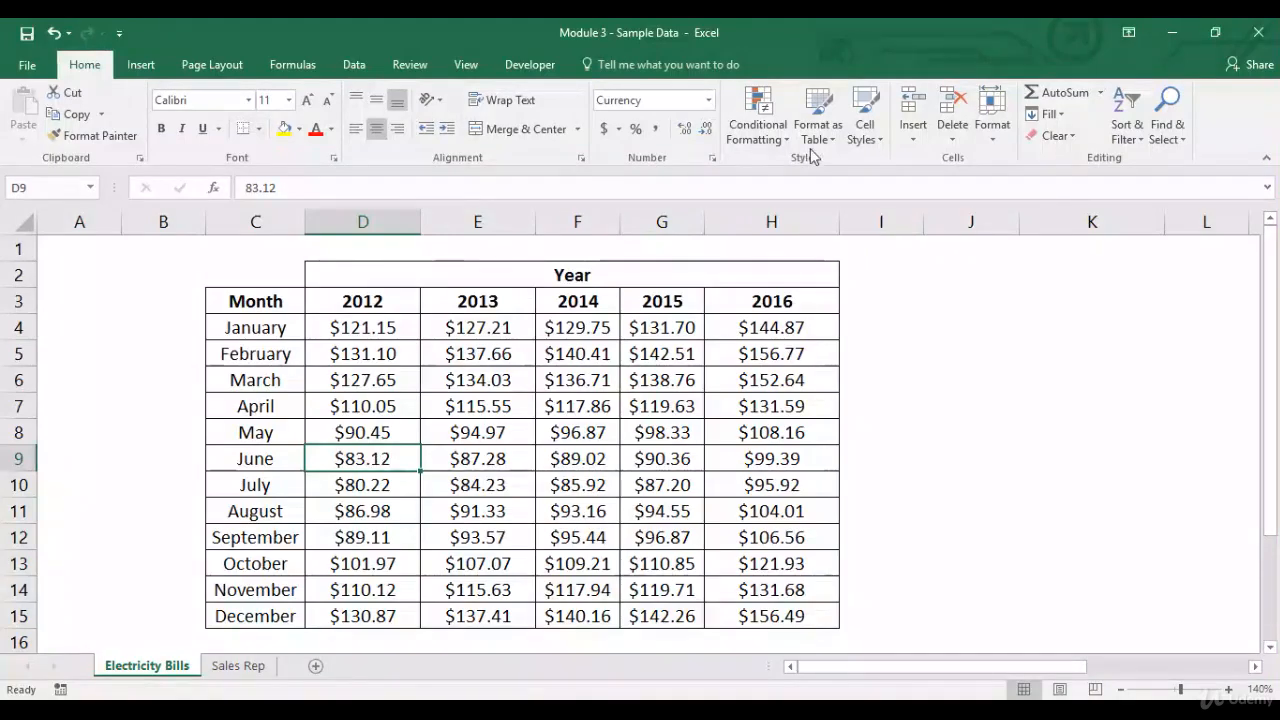
{"action": "left_click", "coordinate": [765, 125]}
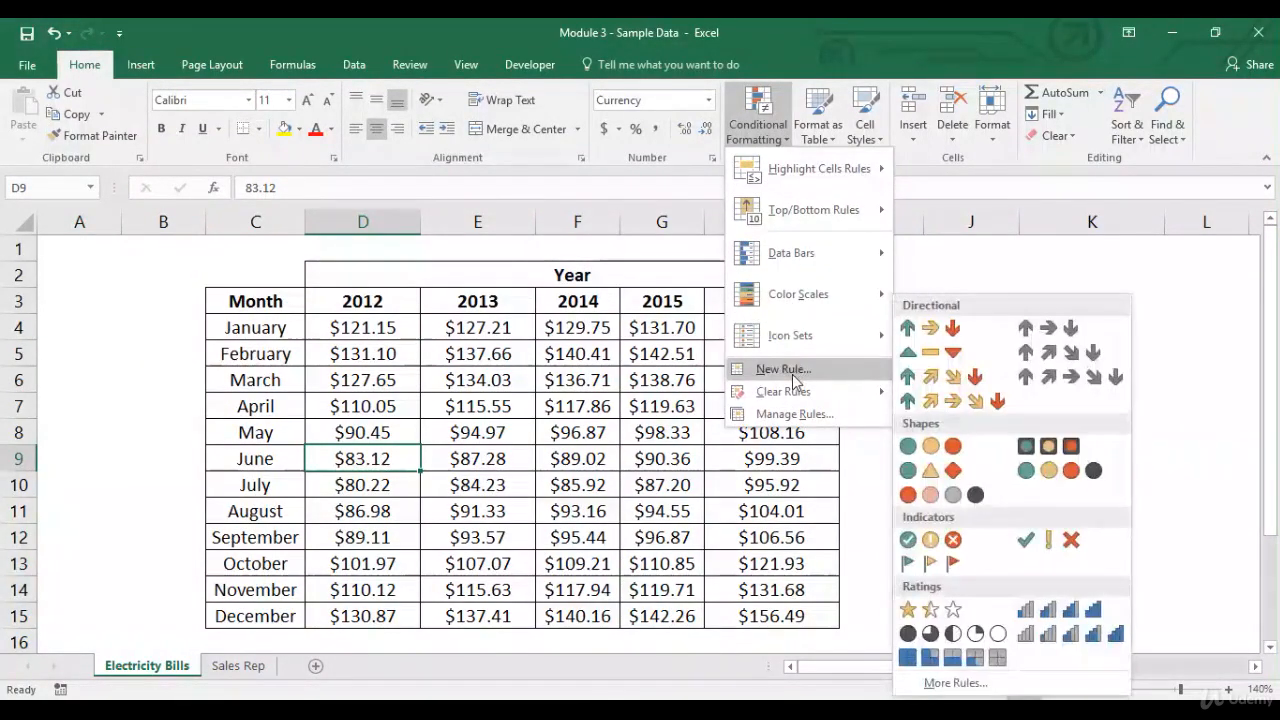
{"action": "mouse_move", "coordinate": [816, 322]}
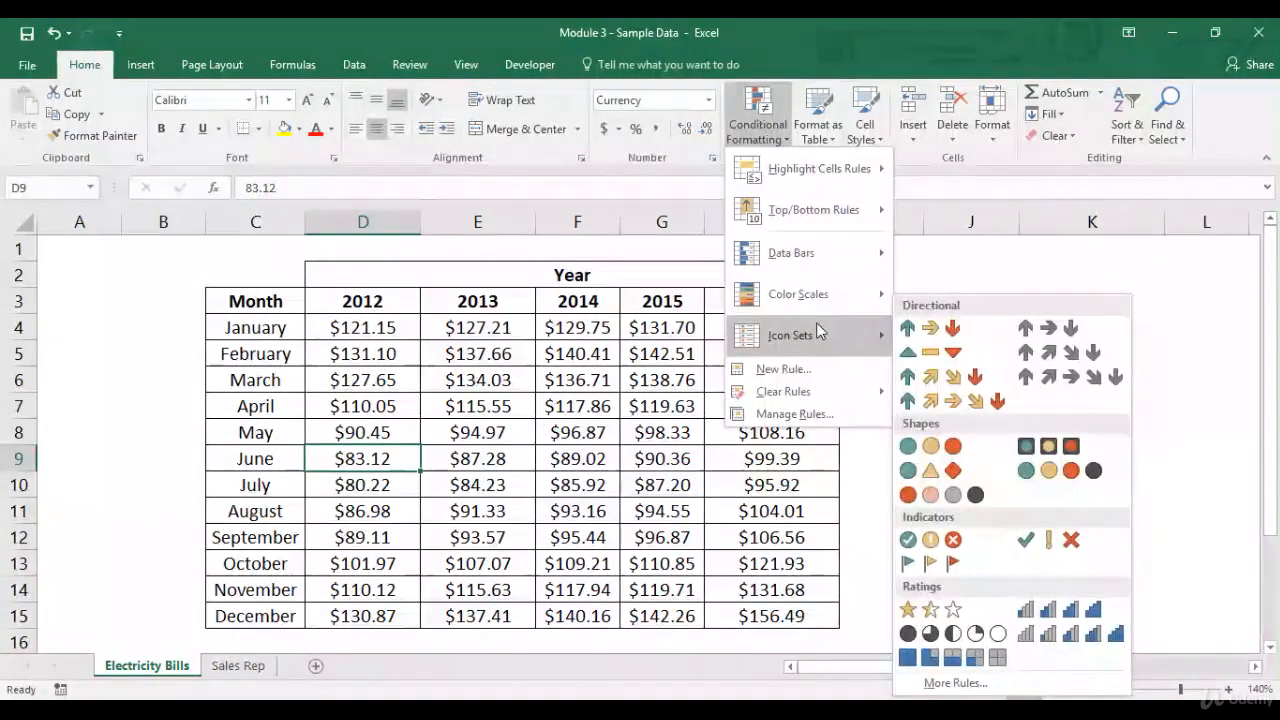
{"action": "mouse_move", "coordinate": [826, 295]}
{"action": "mouse_move", "coordinate": [833, 252]}
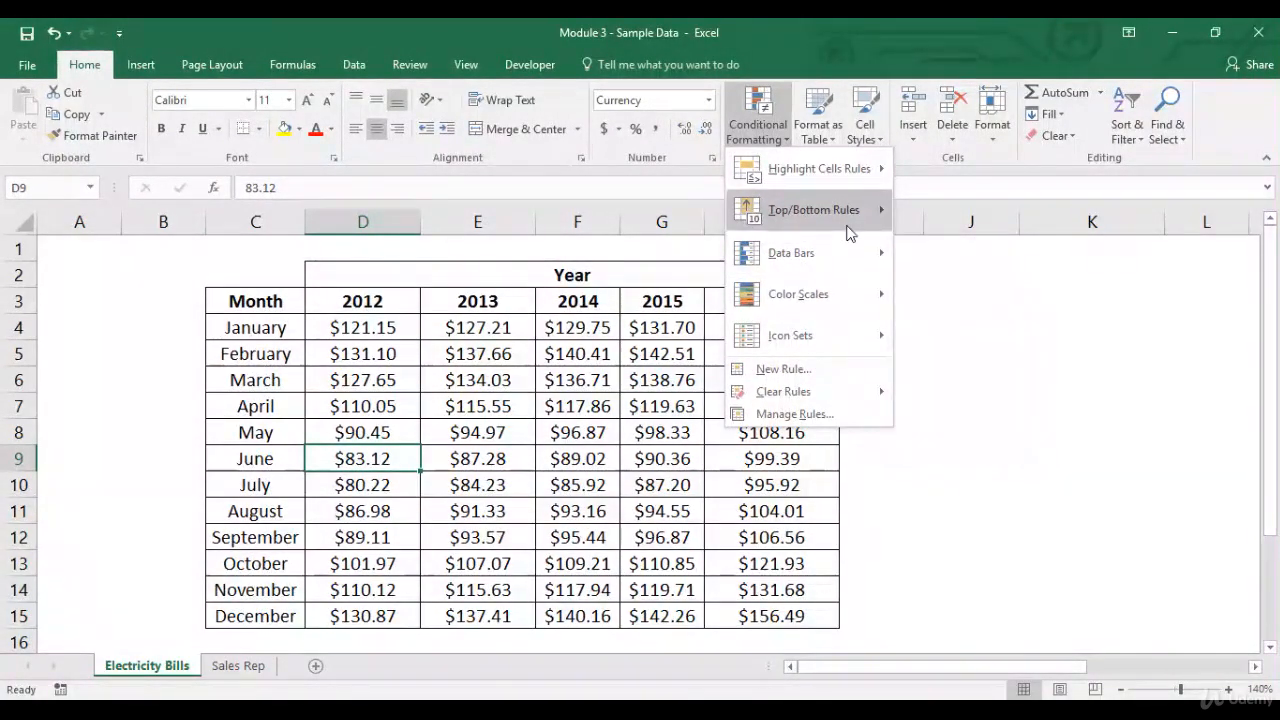
{"action": "mouse_move", "coordinate": [856, 172]}
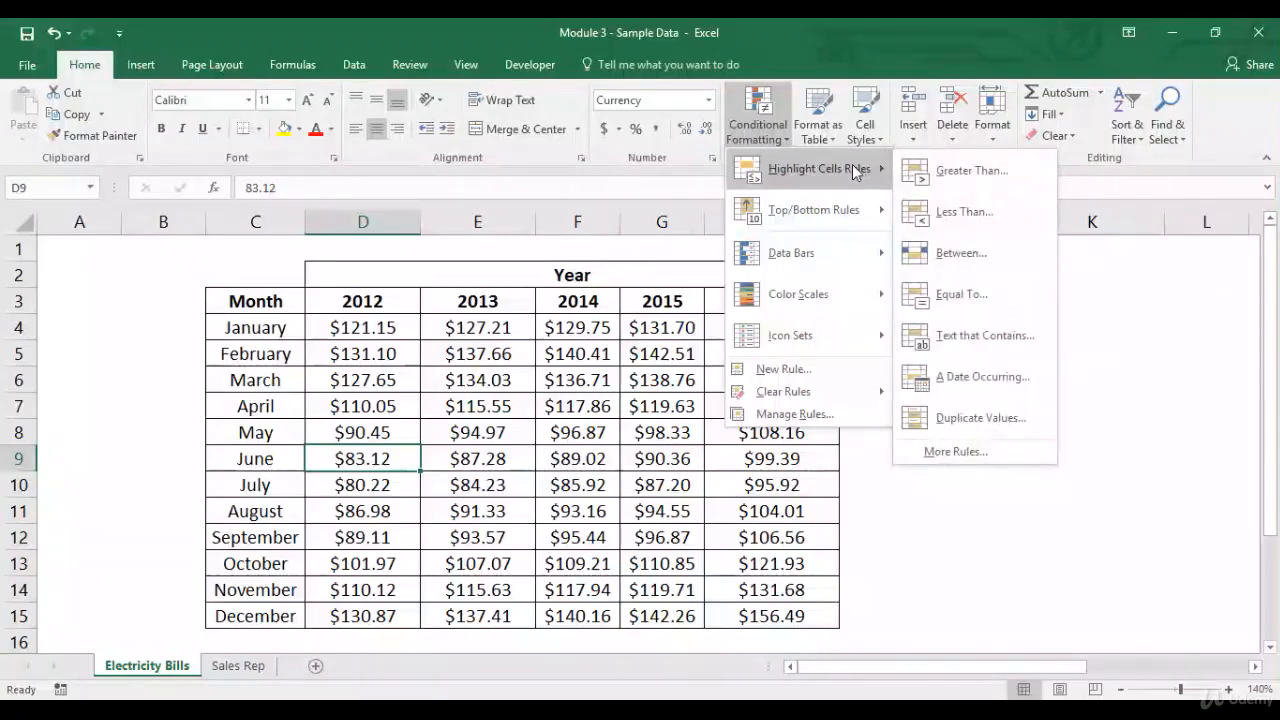
{"action": "left_click", "coordinate": [1003, 451]}
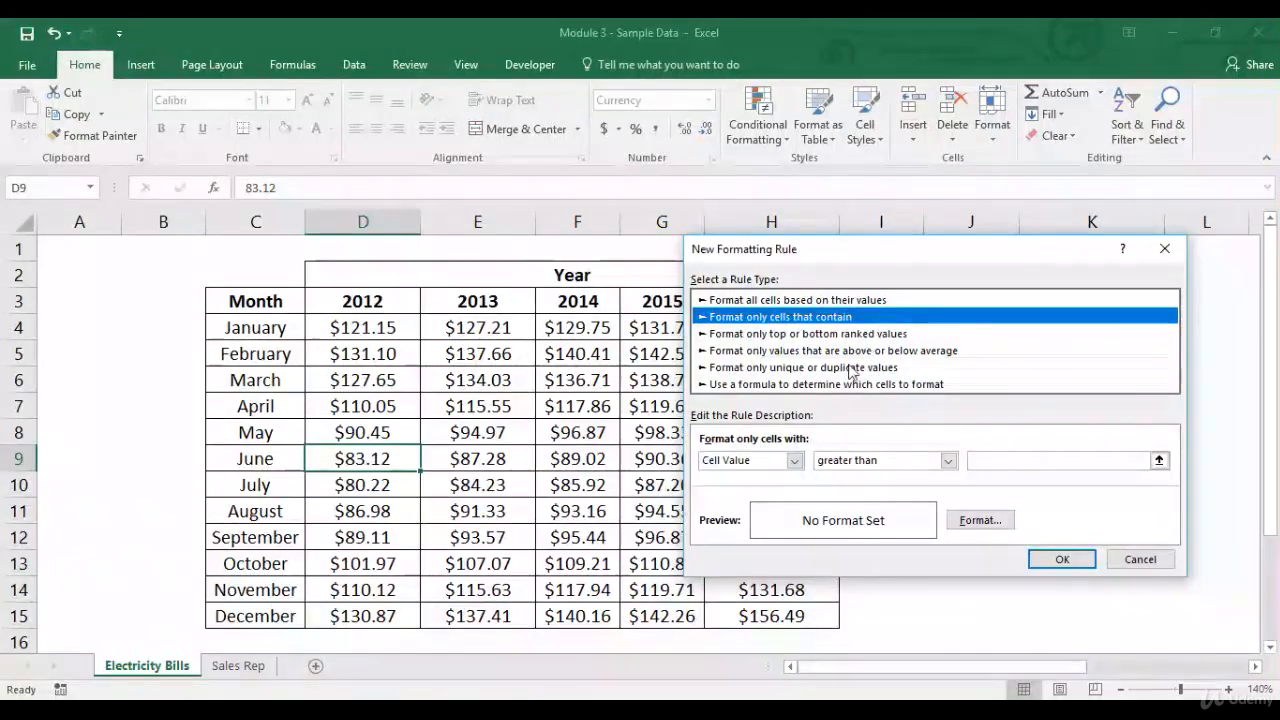
Review the cell-value comparison operators and the settings for formatting all cells based on their values, and cancel the new rule
{"action": "left_click", "coordinate": [947, 461]}
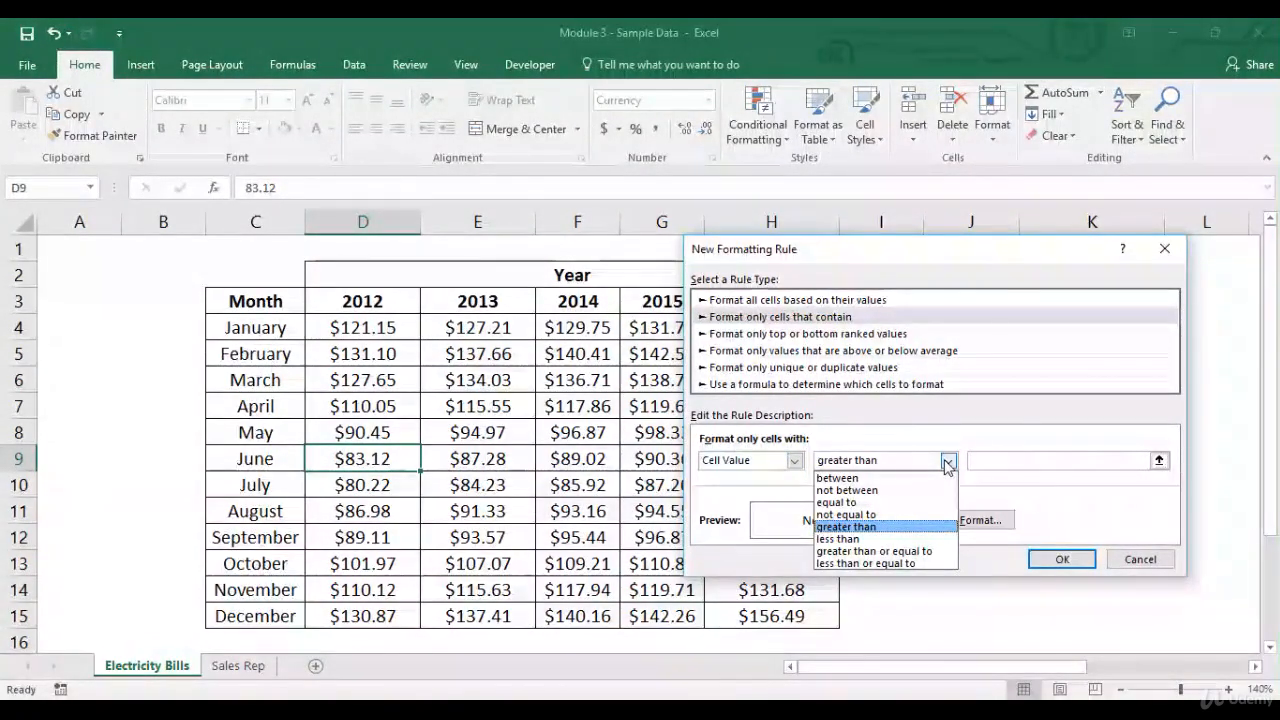
{"action": "left_click", "coordinate": [944, 463]}
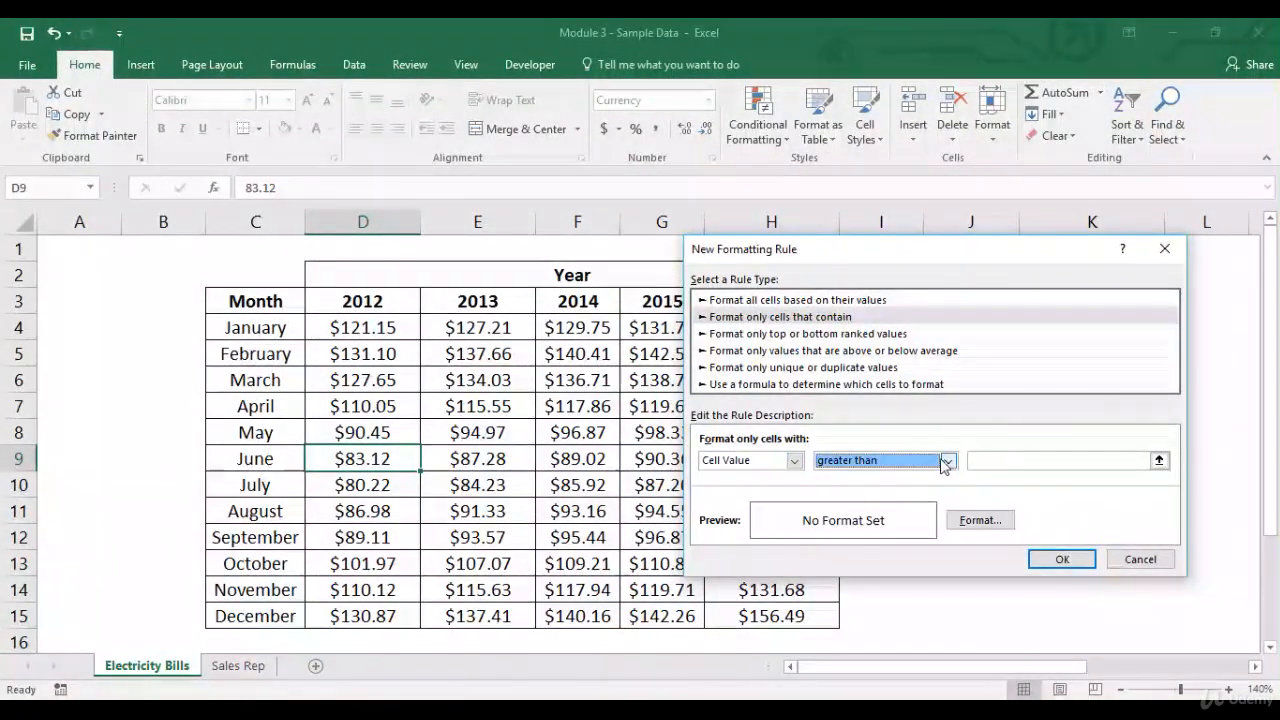
{"action": "left_click", "coordinate": [838, 300]}
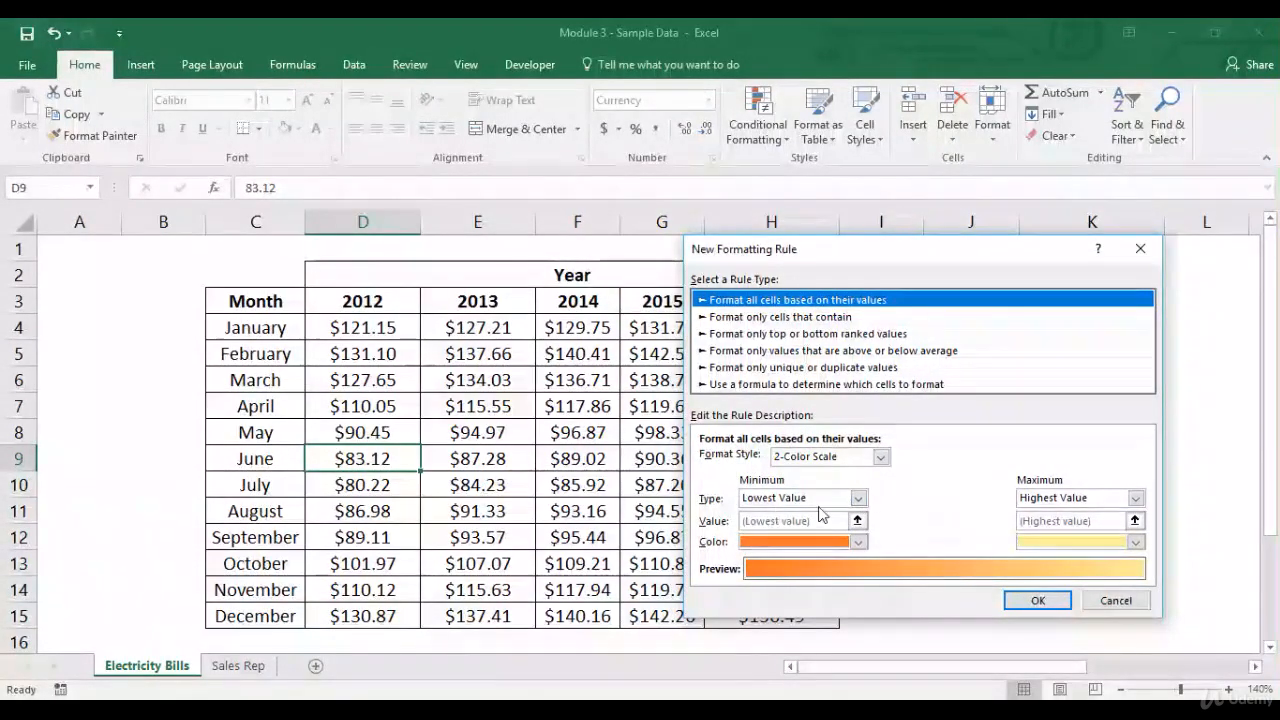
{"action": "left_click", "coordinate": [1116, 601]}
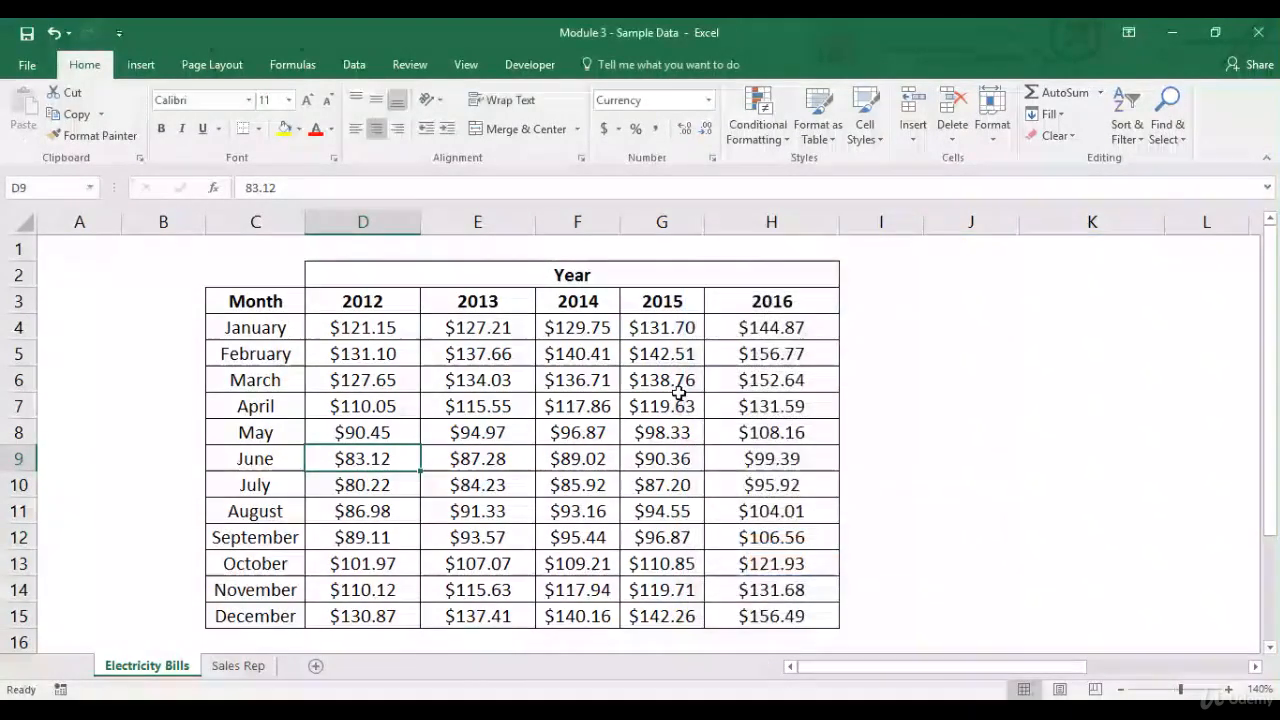
Start a custom Highlight Cells rule for the 2012 bills in D4:D15
{"action": "left_click_drag", "start_coordinate": [395, 331], "coordinate": [378, 614]}
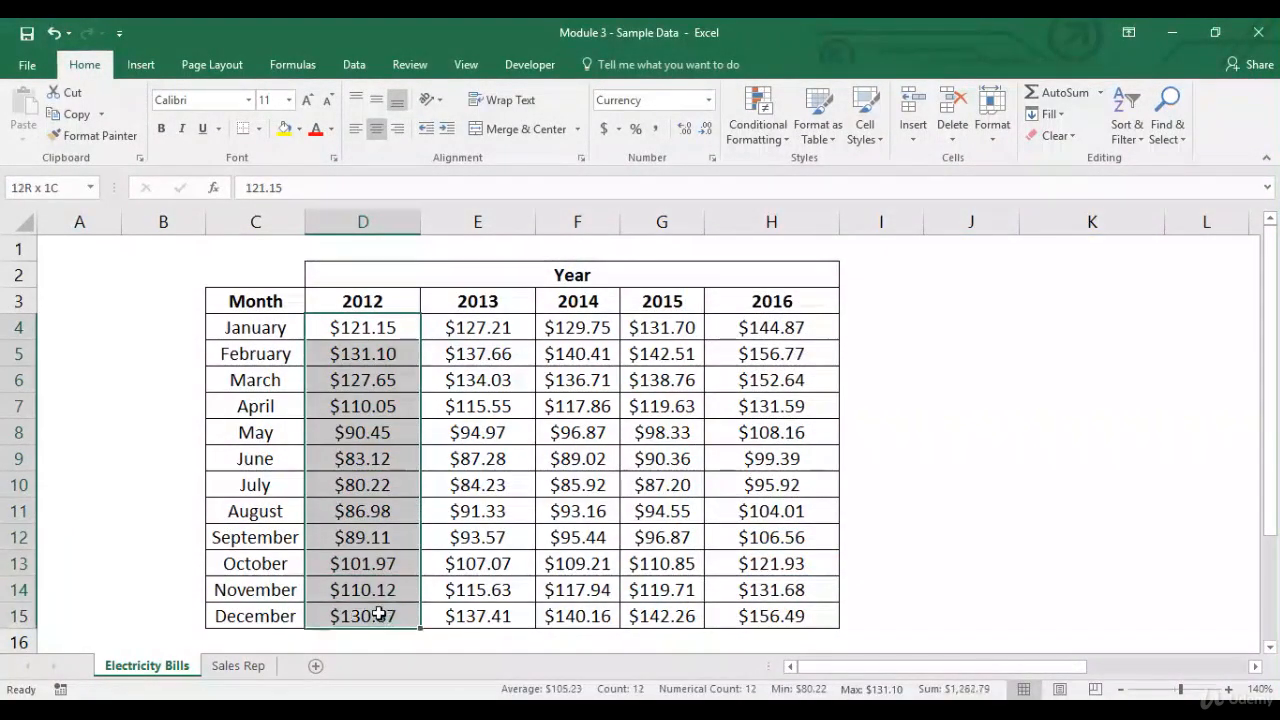
{"action": "left_click", "coordinate": [782, 152]}
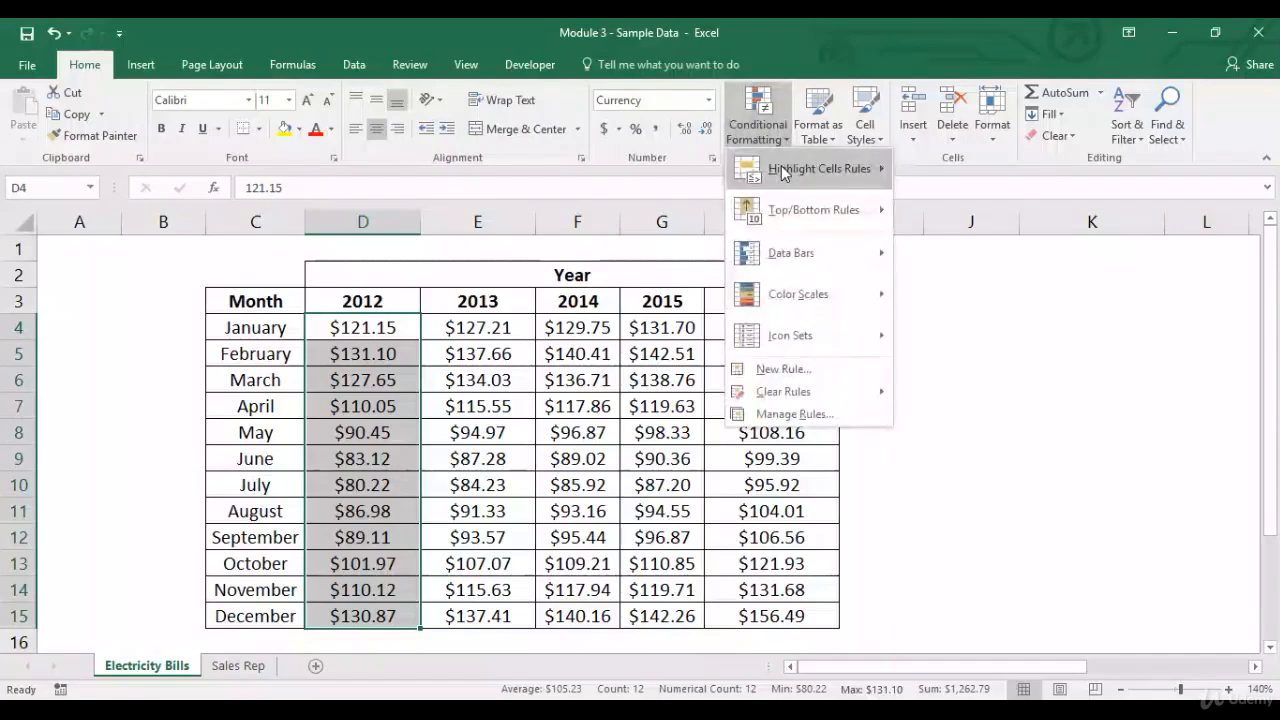
{"action": "mouse_move", "coordinate": [781, 165]}
{"action": "left_click", "coordinate": [975, 451]}
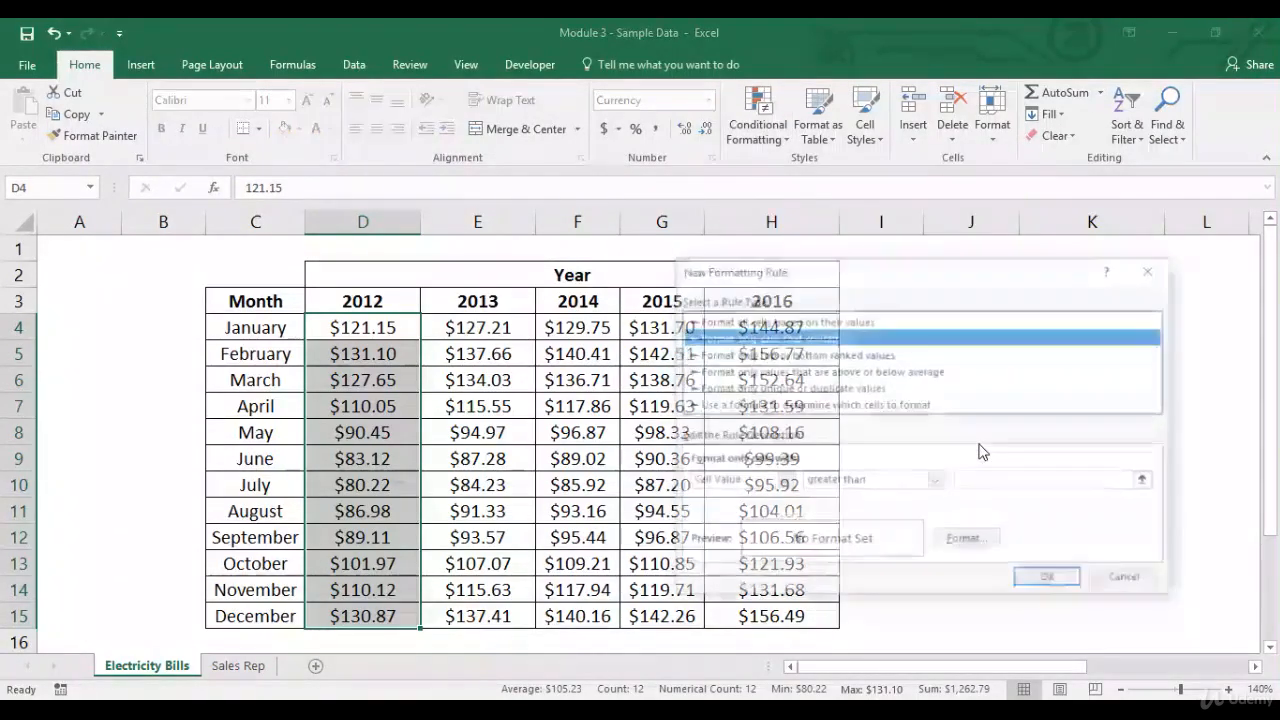
Format the 2012 bills with a 2-Color Scale rule using green as the color for the highest value
{"action": "left_click", "coordinate": [827, 322]}
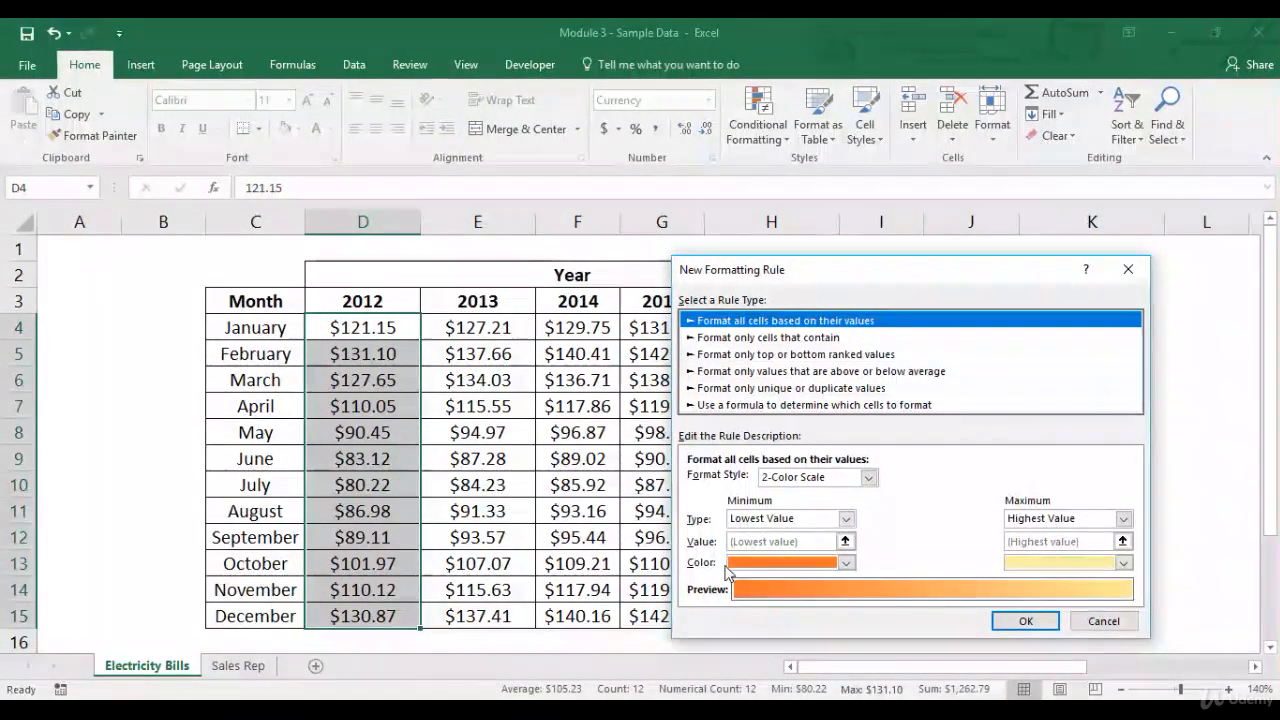
{"action": "left_click", "coordinate": [1124, 563]}
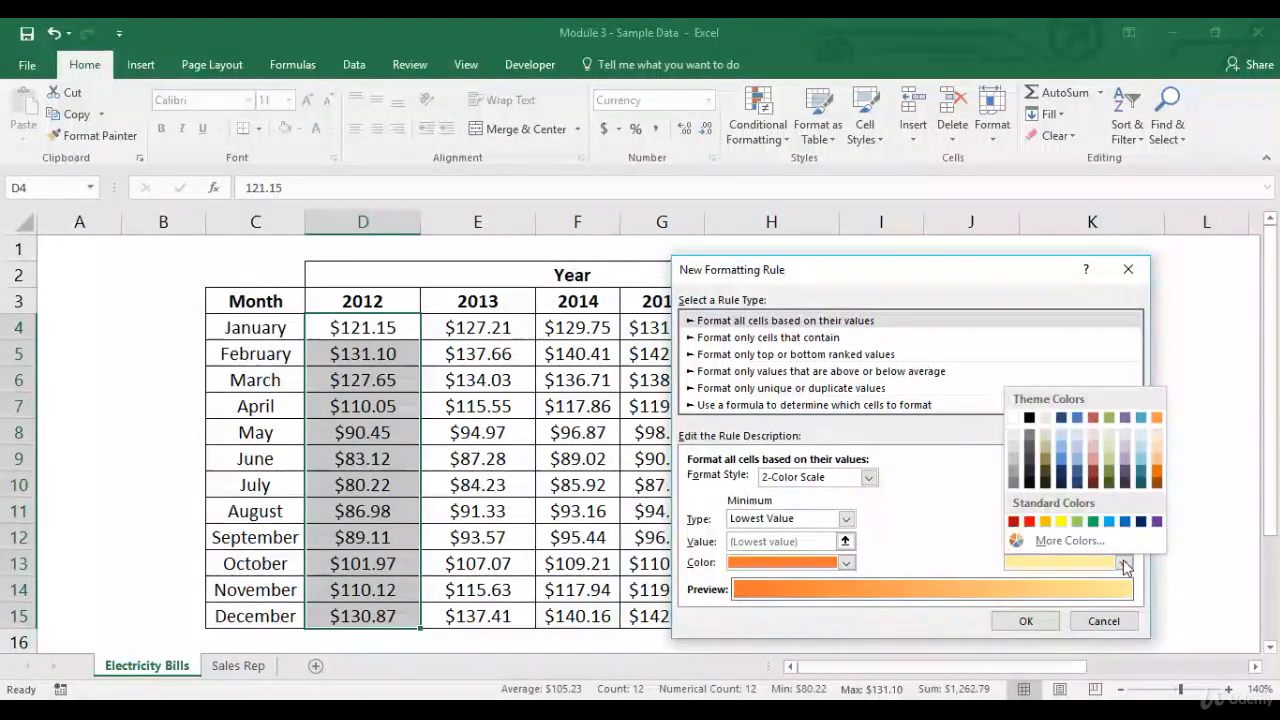
{"action": "left_click", "coordinate": [1093, 521]}
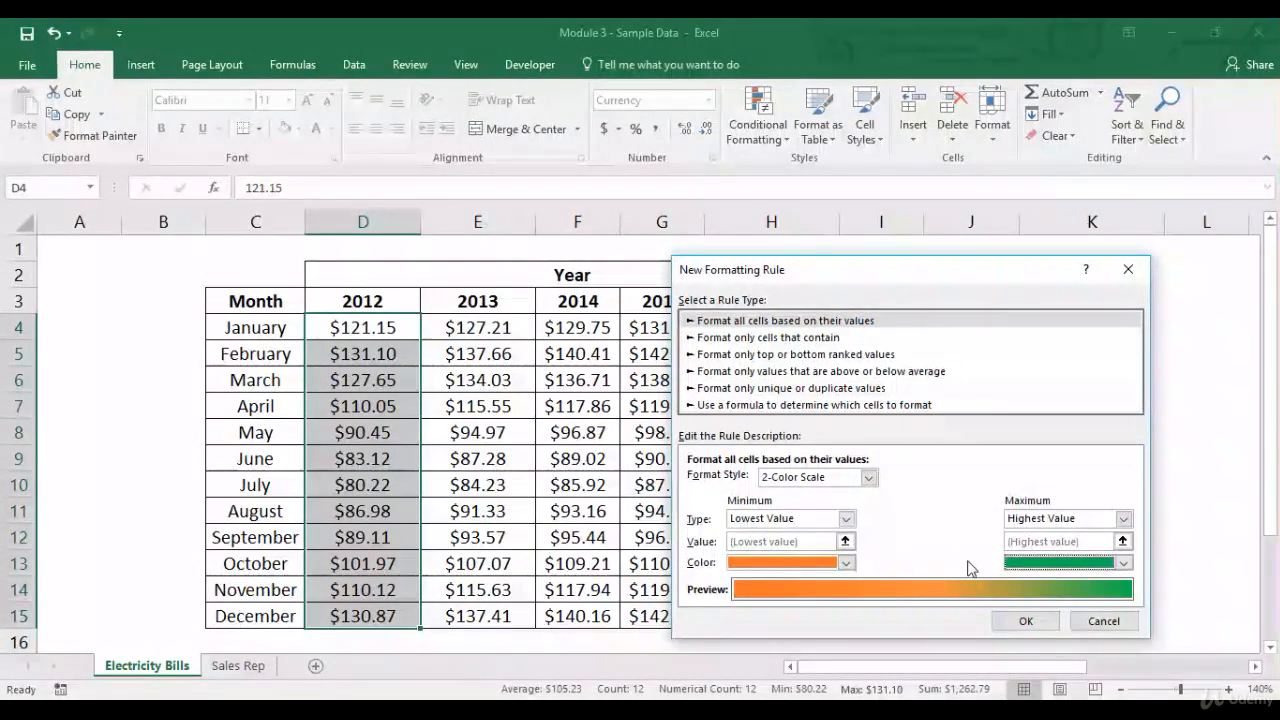
{"action": "left_click", "coordinate": [1024, 622]}
{"action": "left_click", "coordinate": [436, 381]}
Start another conditional formatting rule for D4:D15 that formats all cells based on their values with a 3-Color Scale
{"action": "left_click_drag", "start_coordinate": [384, 328], "coordinate": [381, 614]}
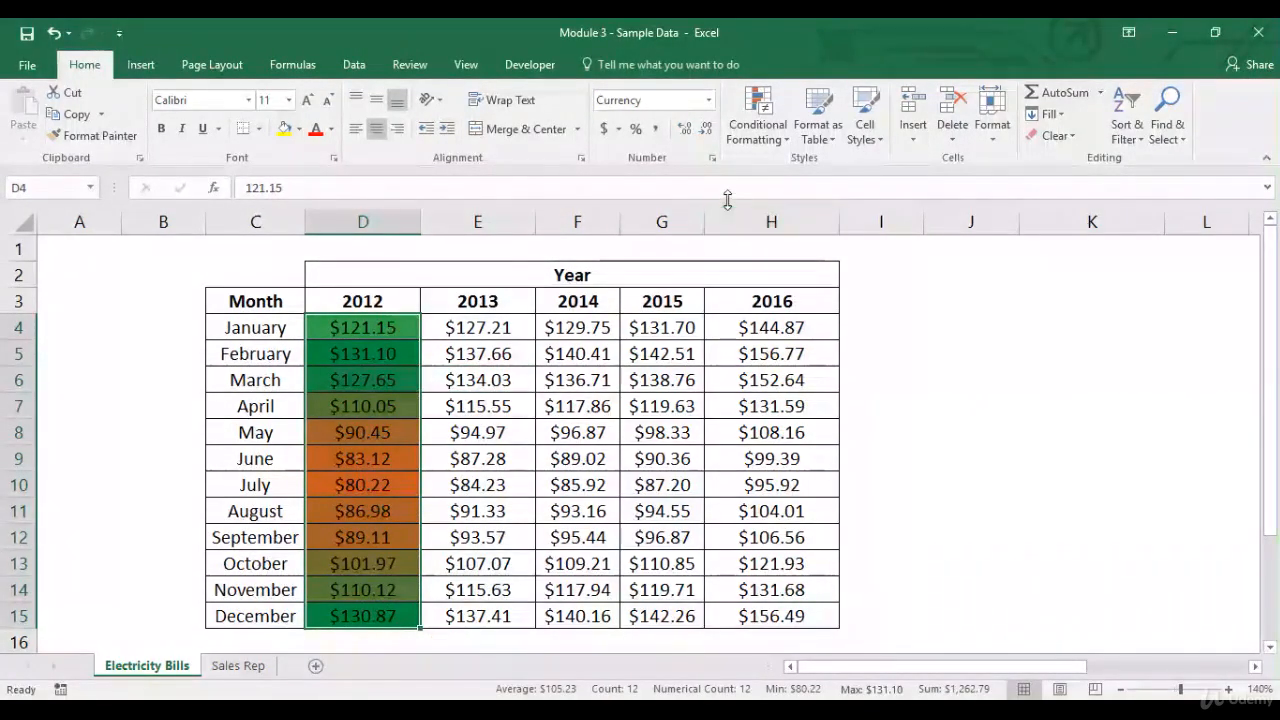
{"action": "left_click", "coordinate": [781, 145]}
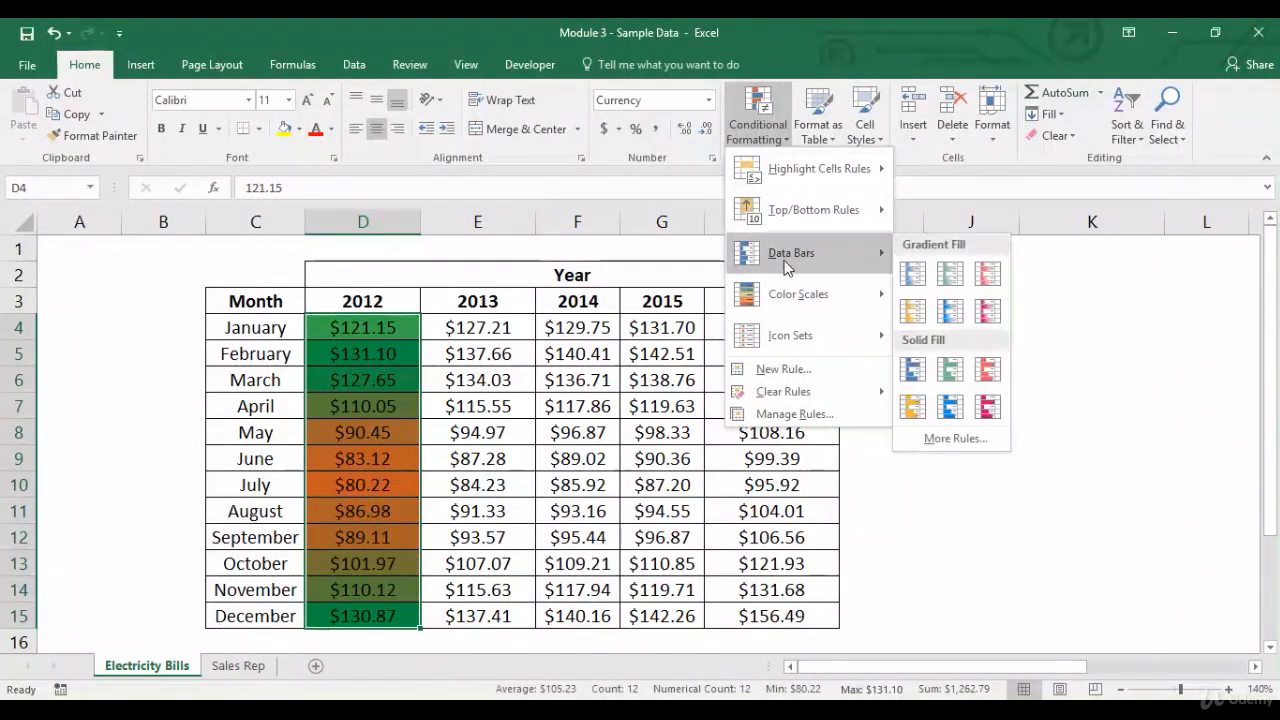
{"action": "mouse_move", "coordinate": [800, 293]}
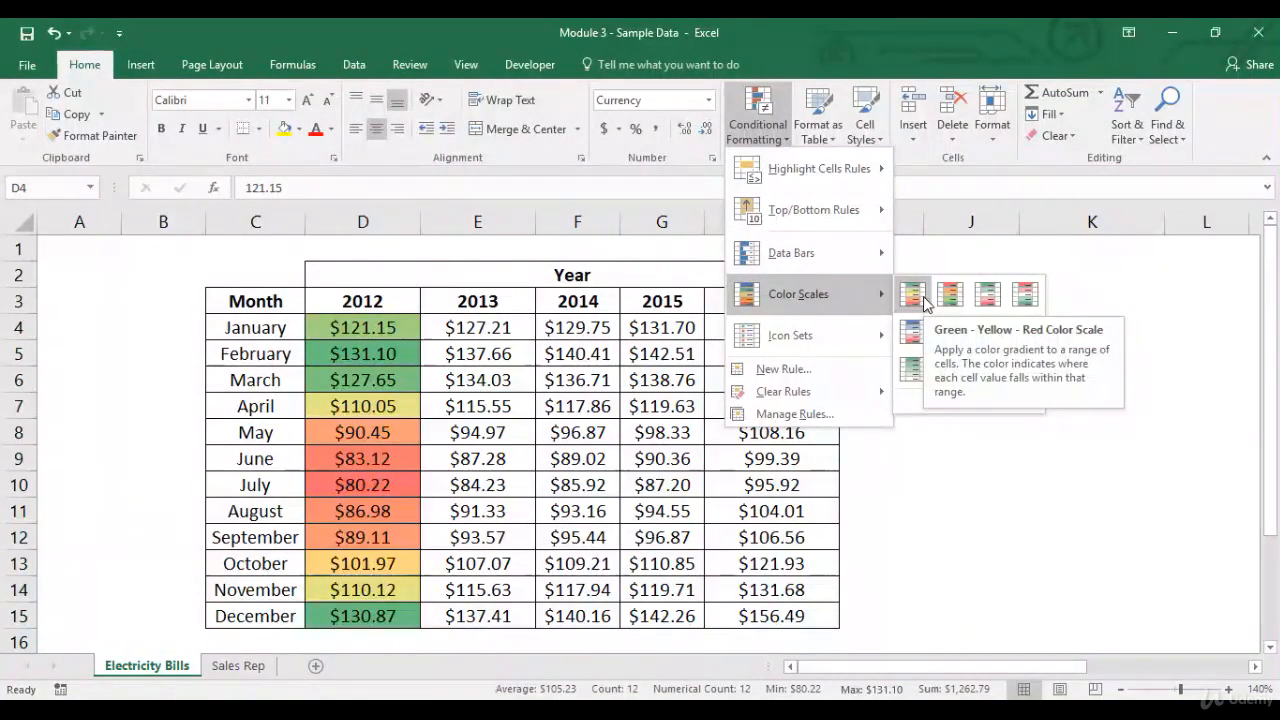
{"action": "mouse_move", "coordinate": [845, 185]}
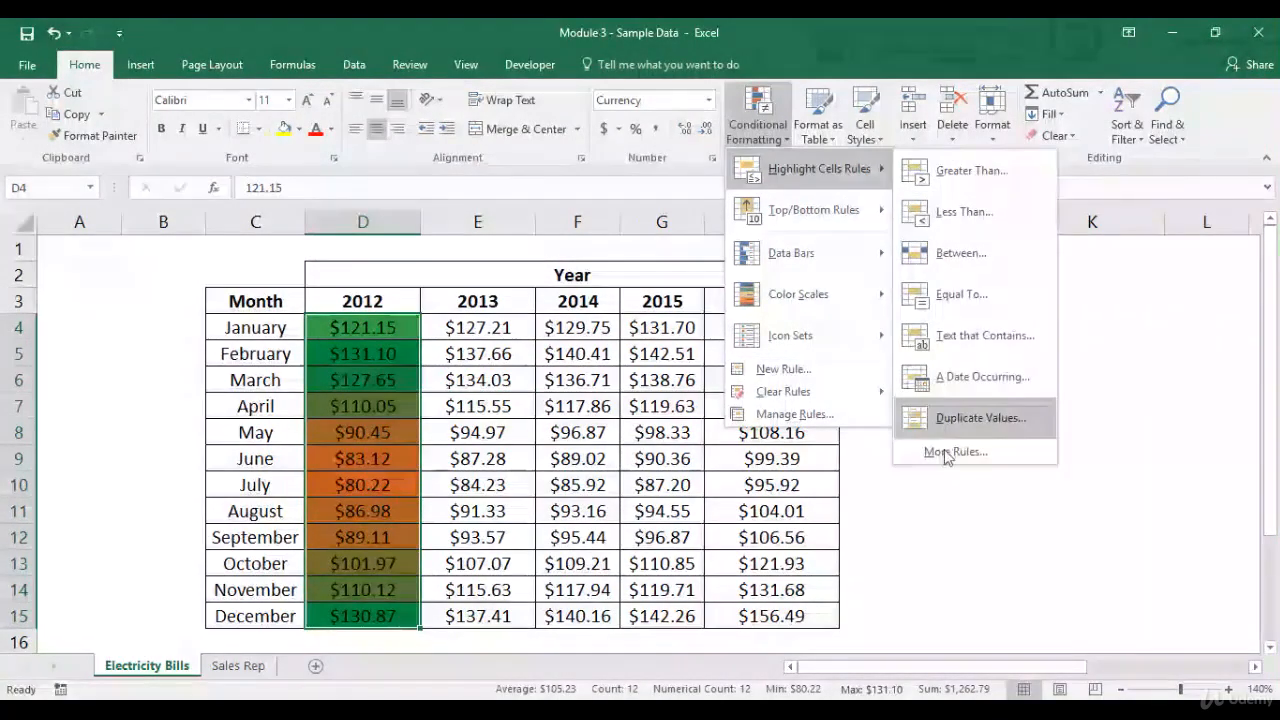
{"action": "left_click", "coordinate": [944, 451]}
{"action": "left_click", "coordinate": [773, 341]}
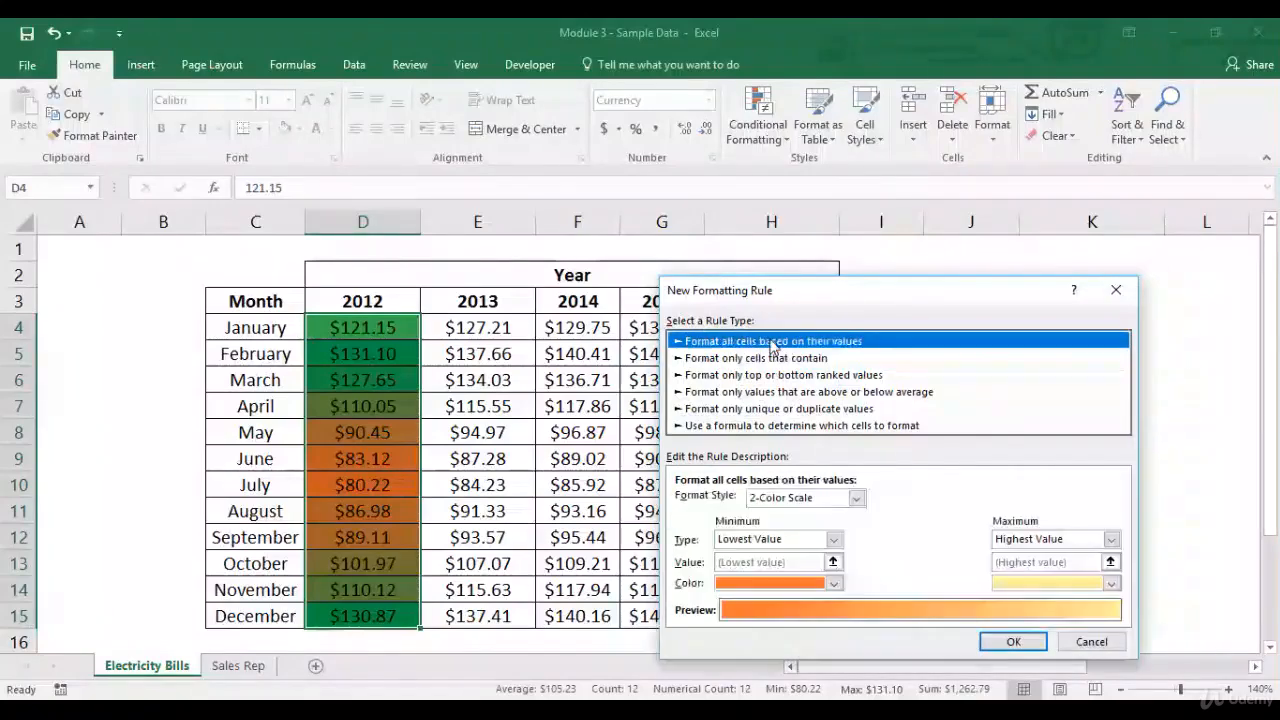
{"action": "left_click", "coordinate": [857, 500]}
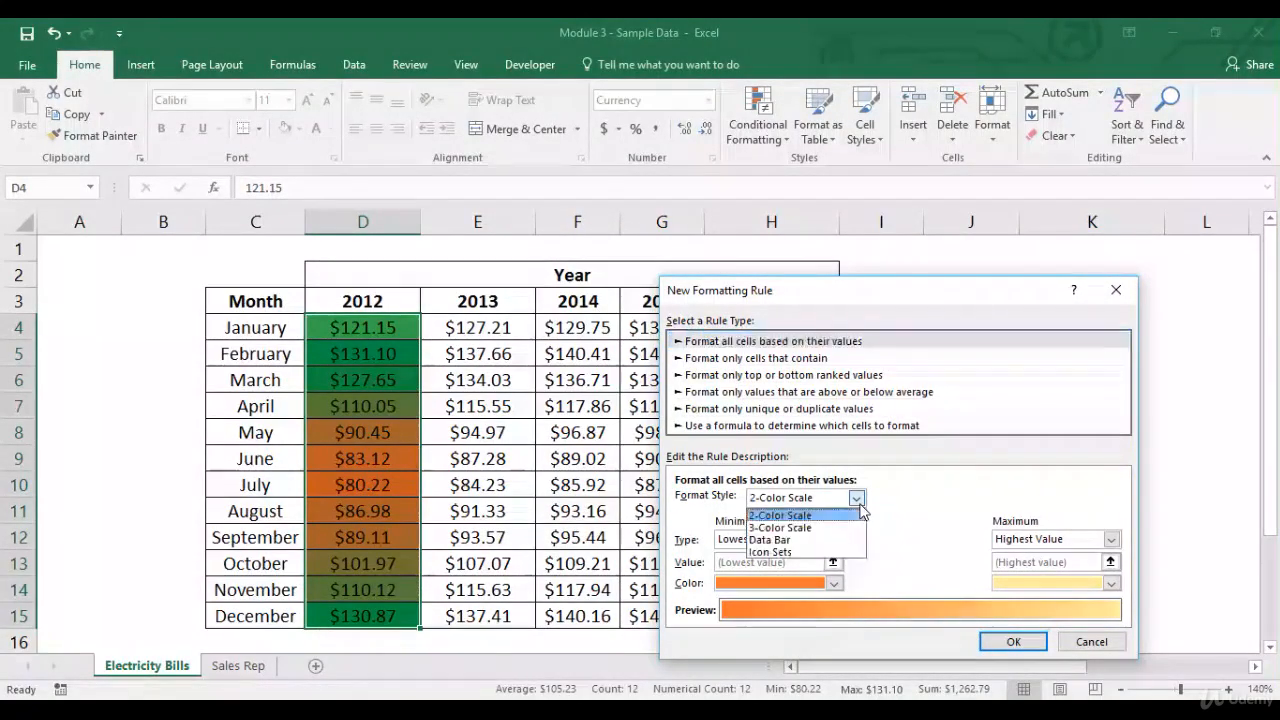
{"action": "left_click", "coordinate": [851, 527]}
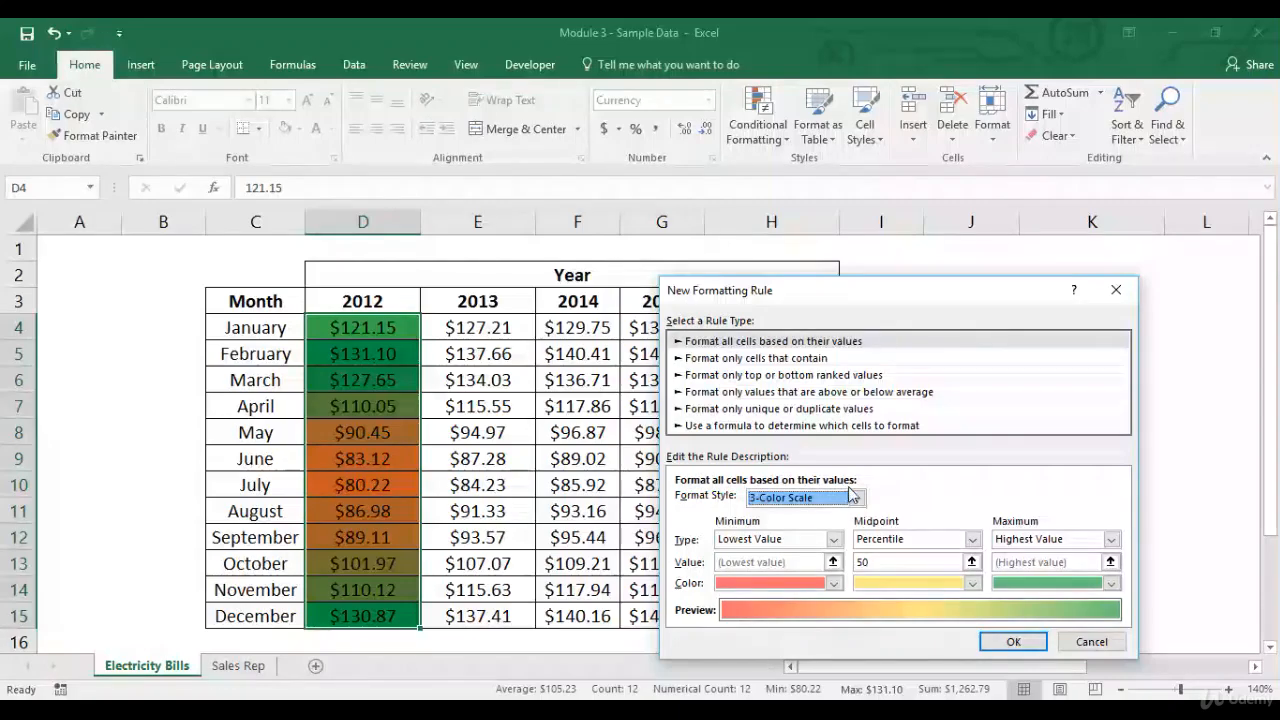
Switch the new rule's format style to Data Bar and look through its bar color and border options
{"action": "left_click", "coordinate": [856, 497]}
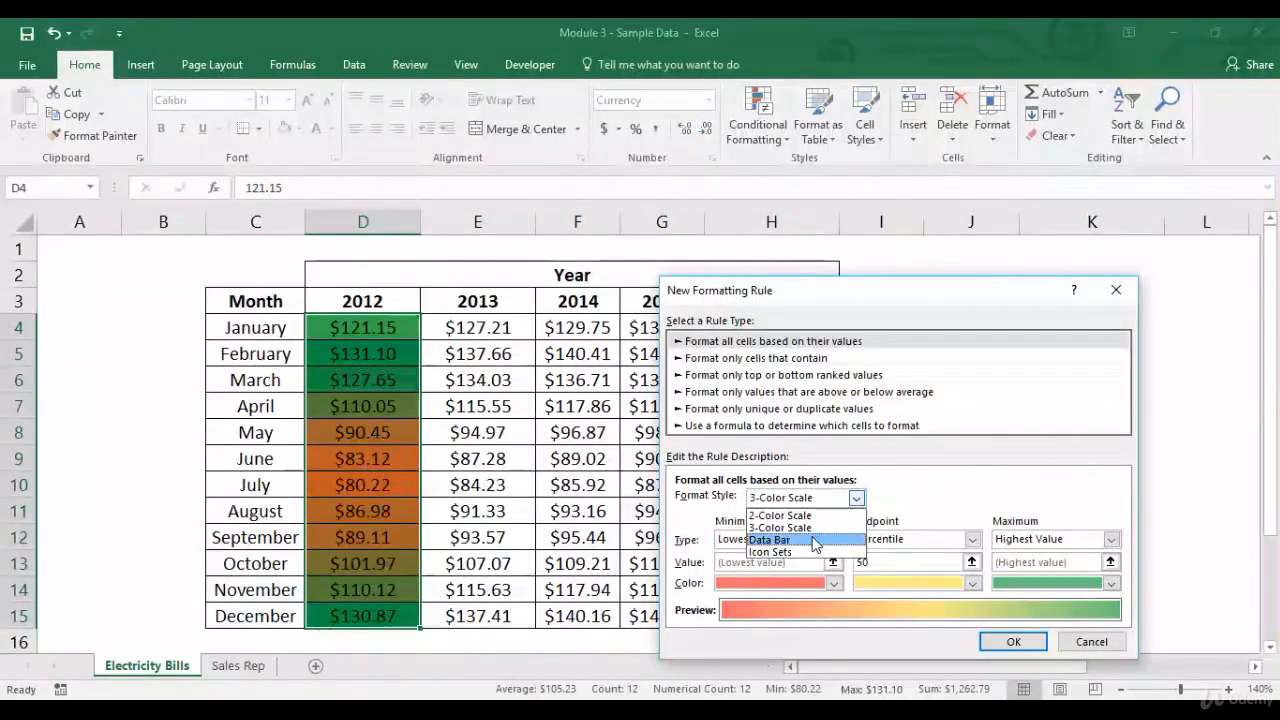
{"action": "left_click", "coordinate": [812, 540]}
{"action": "left_click_drag", "start_coordinate": [898, 298], "coordinate": [923, 90]}
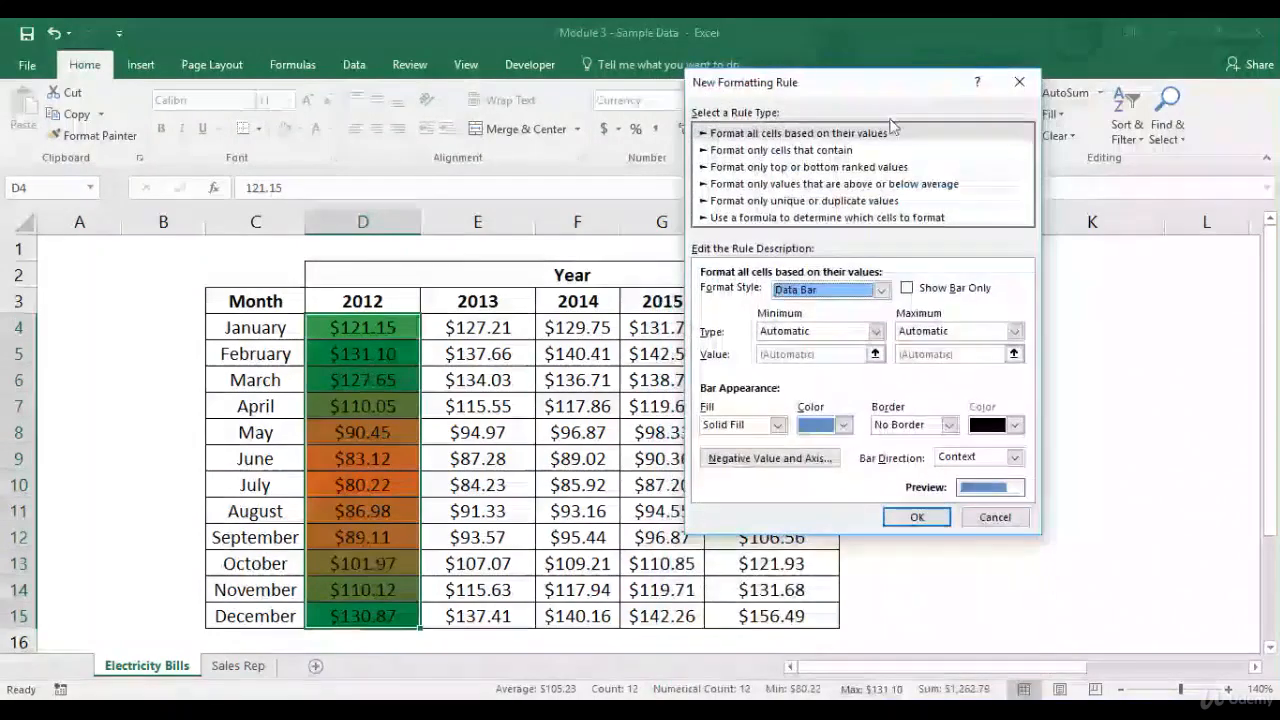
{"action": "left_click", "coordinate": [847, 430]}
{"action": "left_click", "coordinate": [846, 430]}
{"action": "left_click", "coordinate": [846, 430]}
{"action": "left_click", "coordinate": [846, 430]}
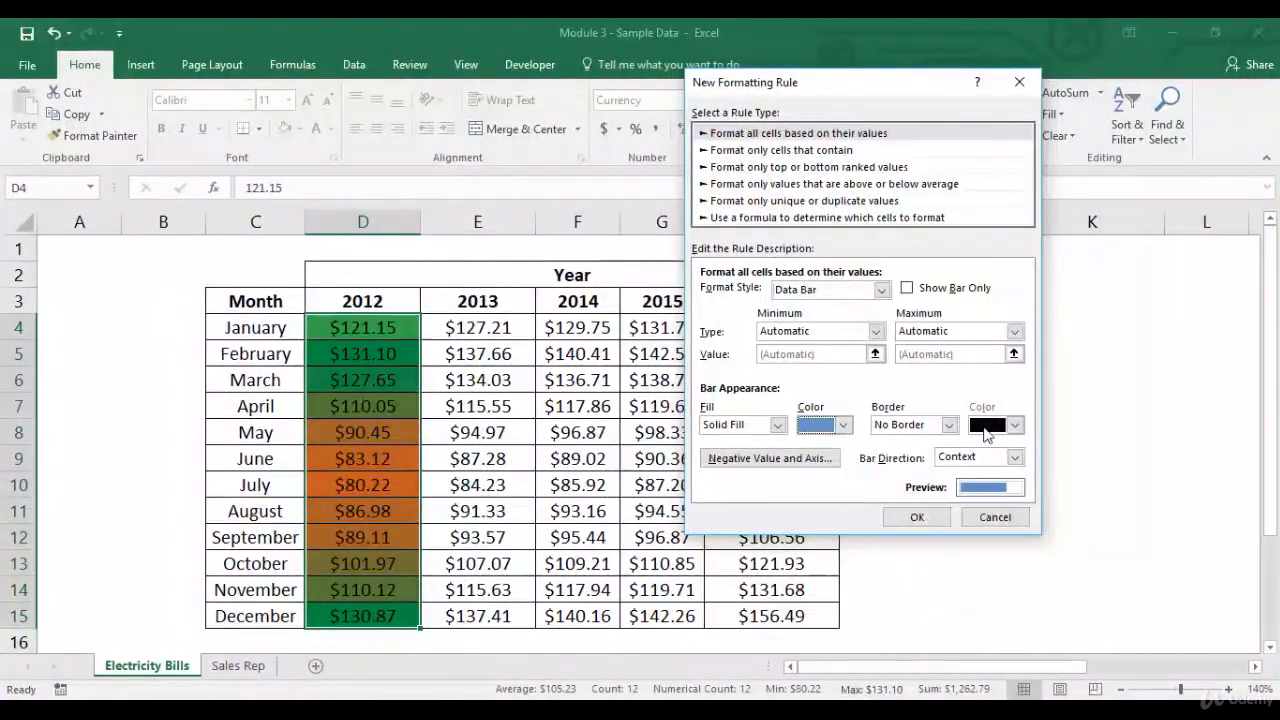
{"action": "left_click", "coordinate": [949, 433]}
{"action": "left_click", "coordinate": [946, 430]}
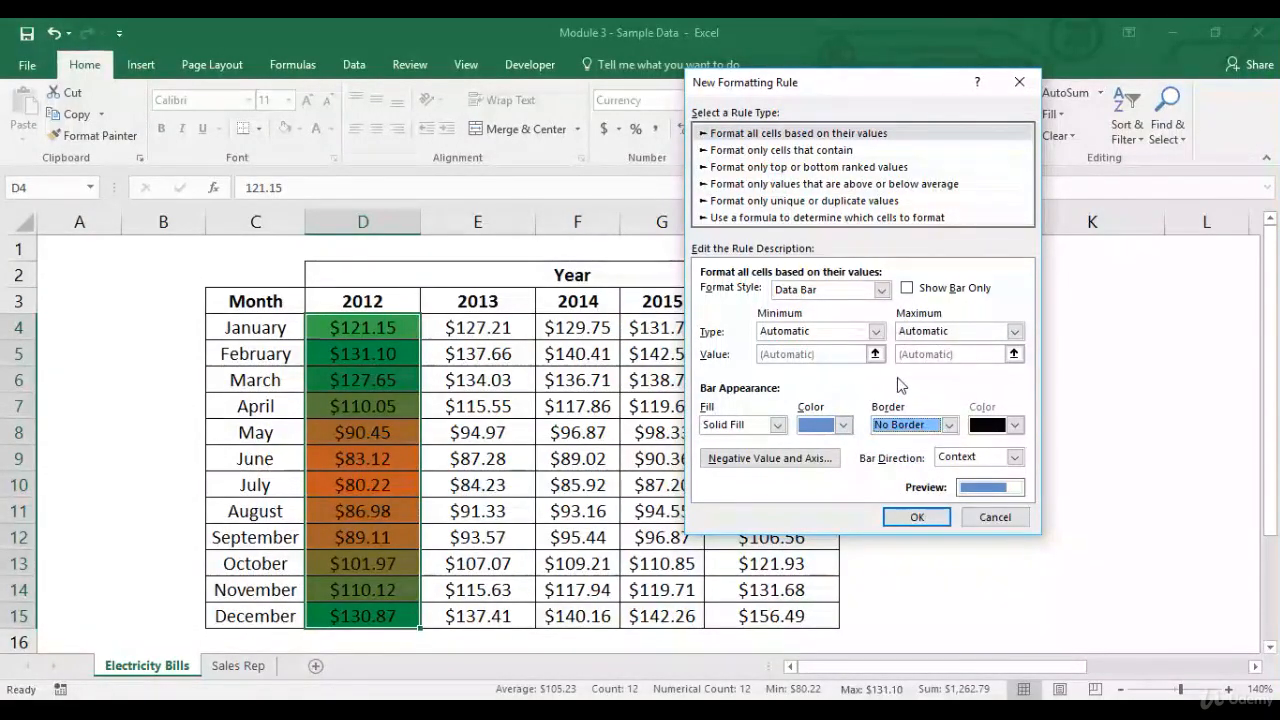
Set the rule's format style to Icon Sets with the rimmed three-traffic-light icons and apply it to the 2012 bills
{"action": "left_click", "coordinate": [881, 290]}
{"action": "left_click", "coordinate": [828, 345]}
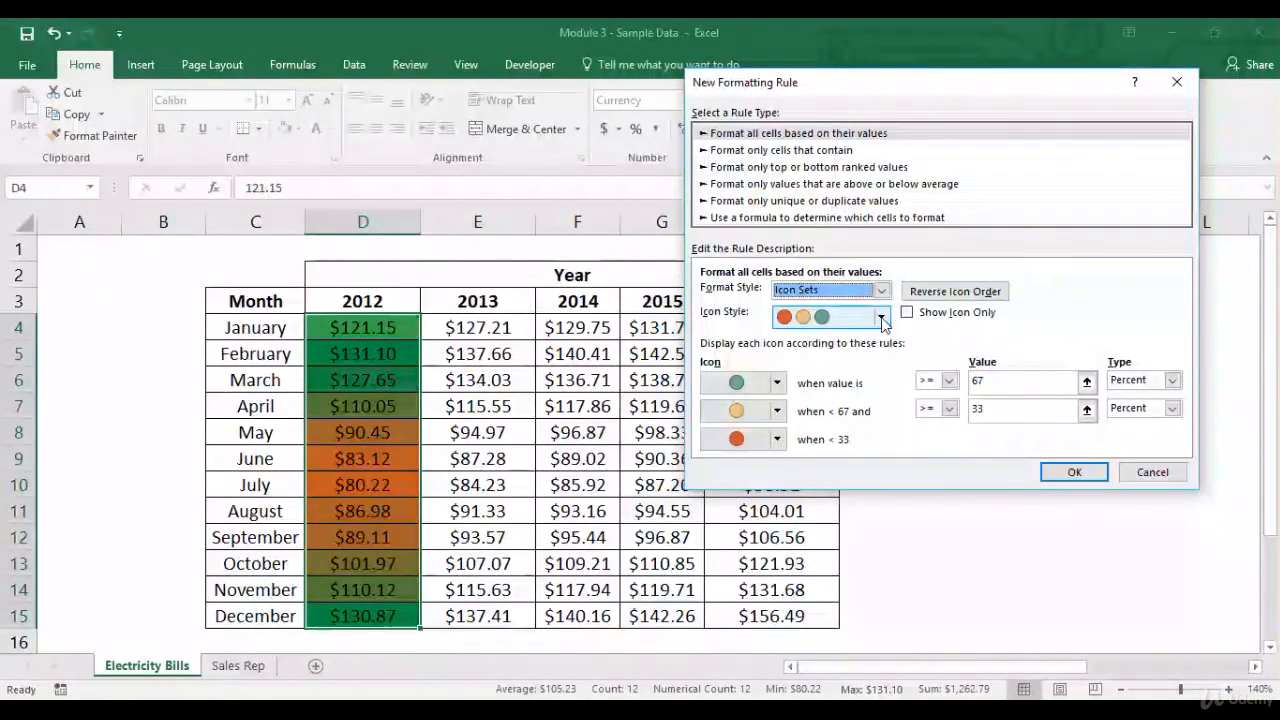
{"action": "left_click", "coordinate": [882, 318]}
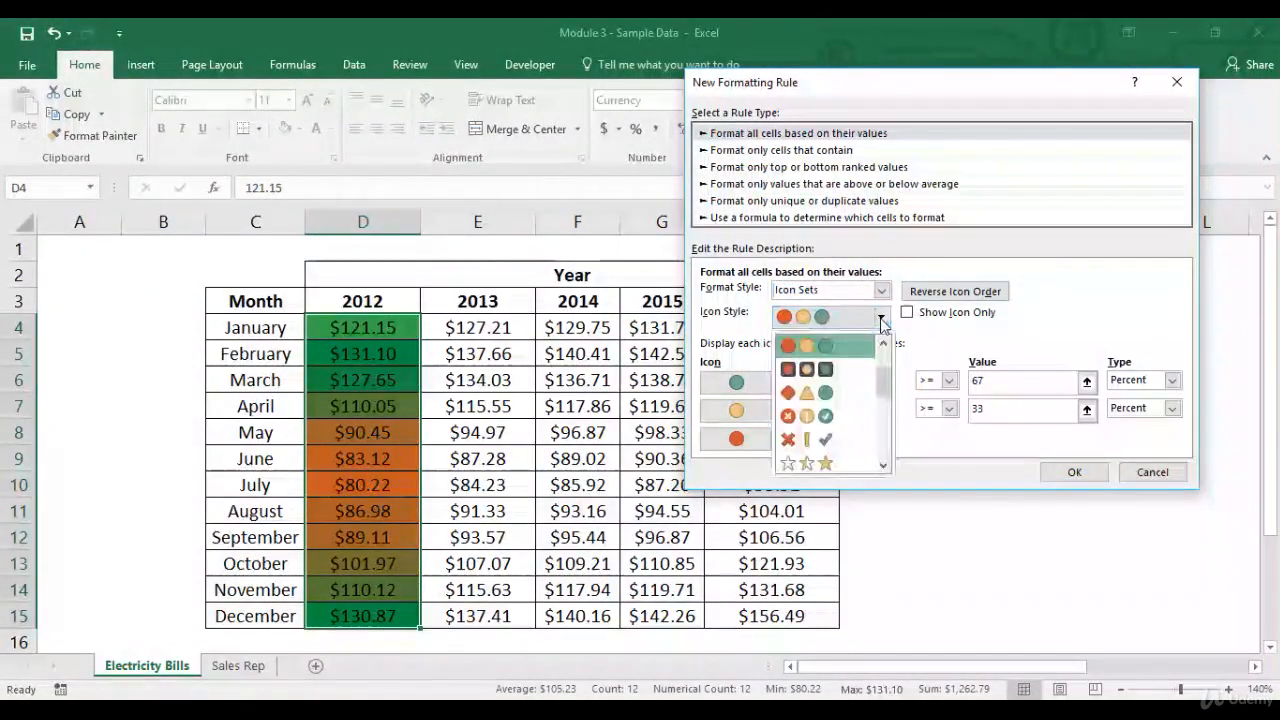
{"action": "left_click", "coordinate": [840, 366]}
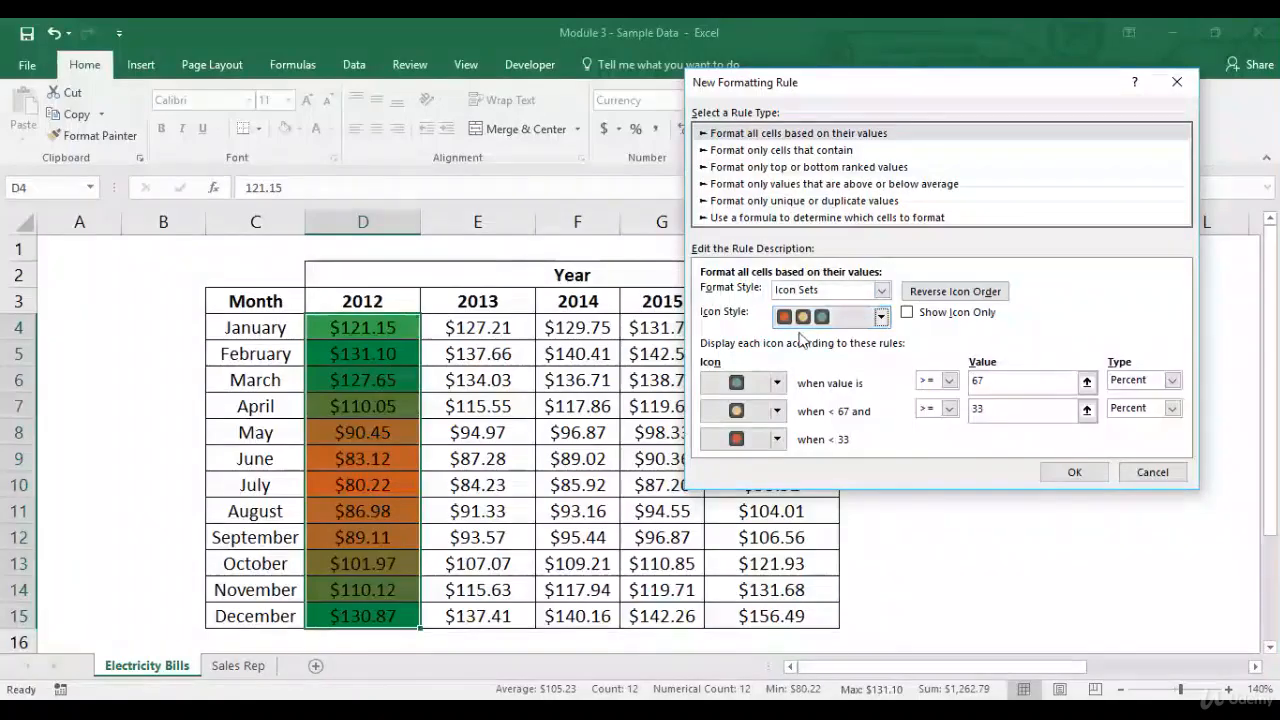
{"action": "left_click", "coordinate": [1081, 472]}
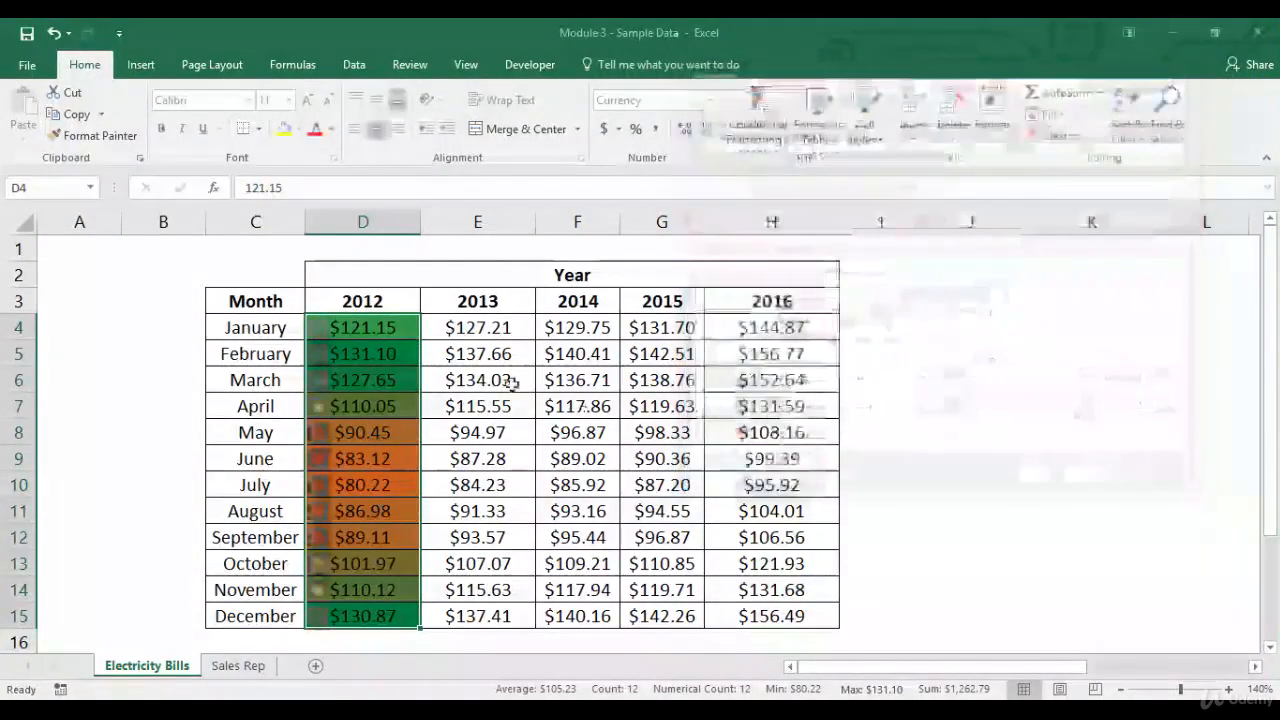
{"action": "left_click", "coordinate": [408, 332]}
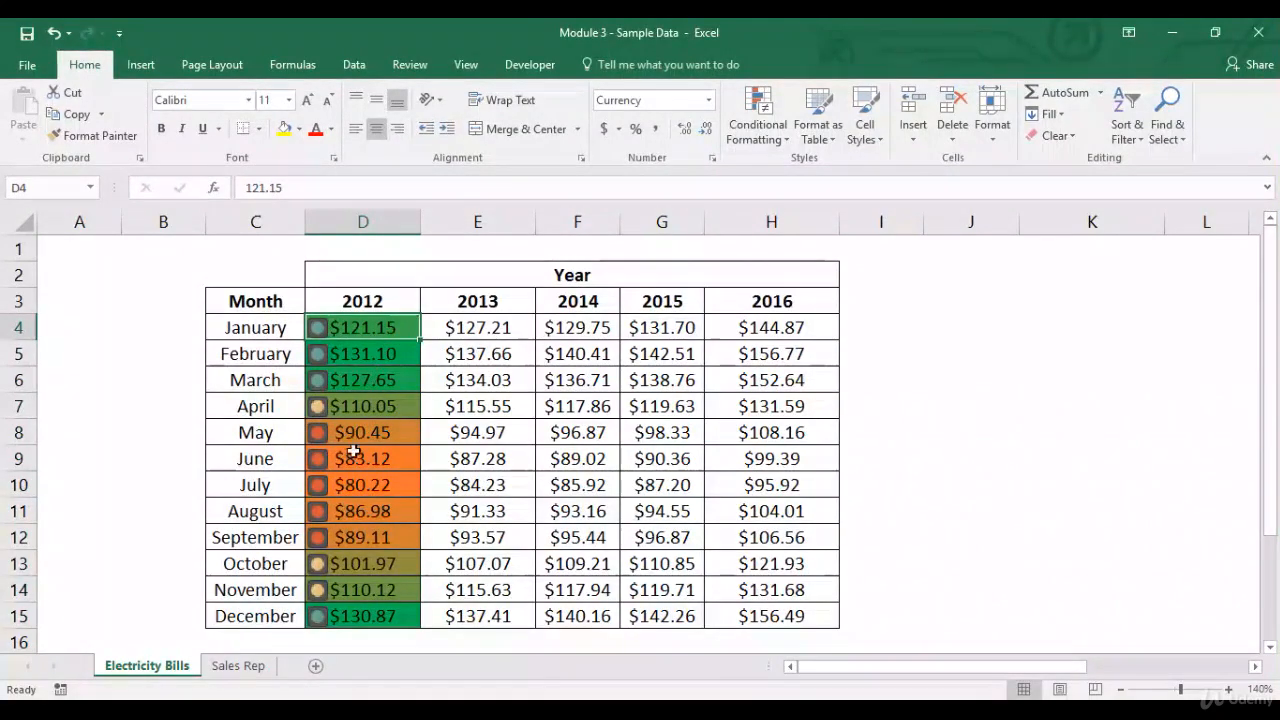
Clear all conditional formatting rules from the 2012 bills in D4:D15
{"action": "left_click_drag", "start_coordinate": [389, 326], "coordinate": [356, 612]}
{"action": "left_click", "coordinate": [757, 131]}
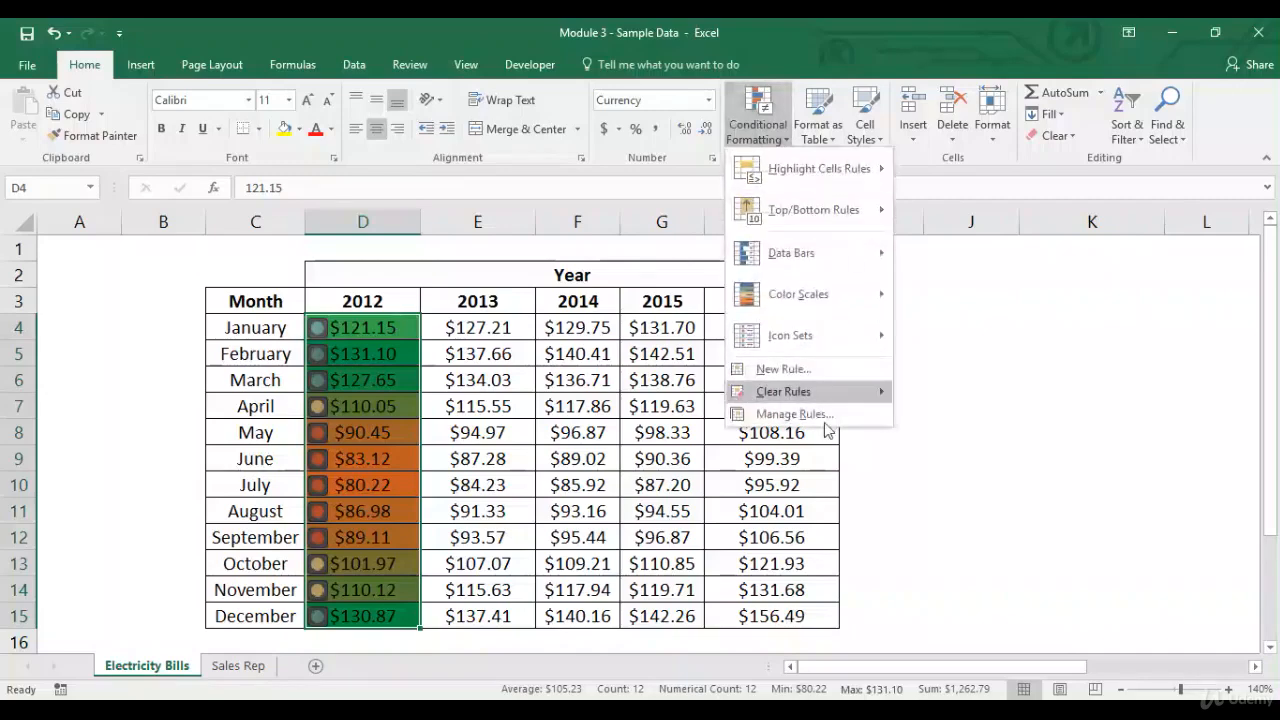
{"action": "mouse_move", "coordinate": [840, 392]}
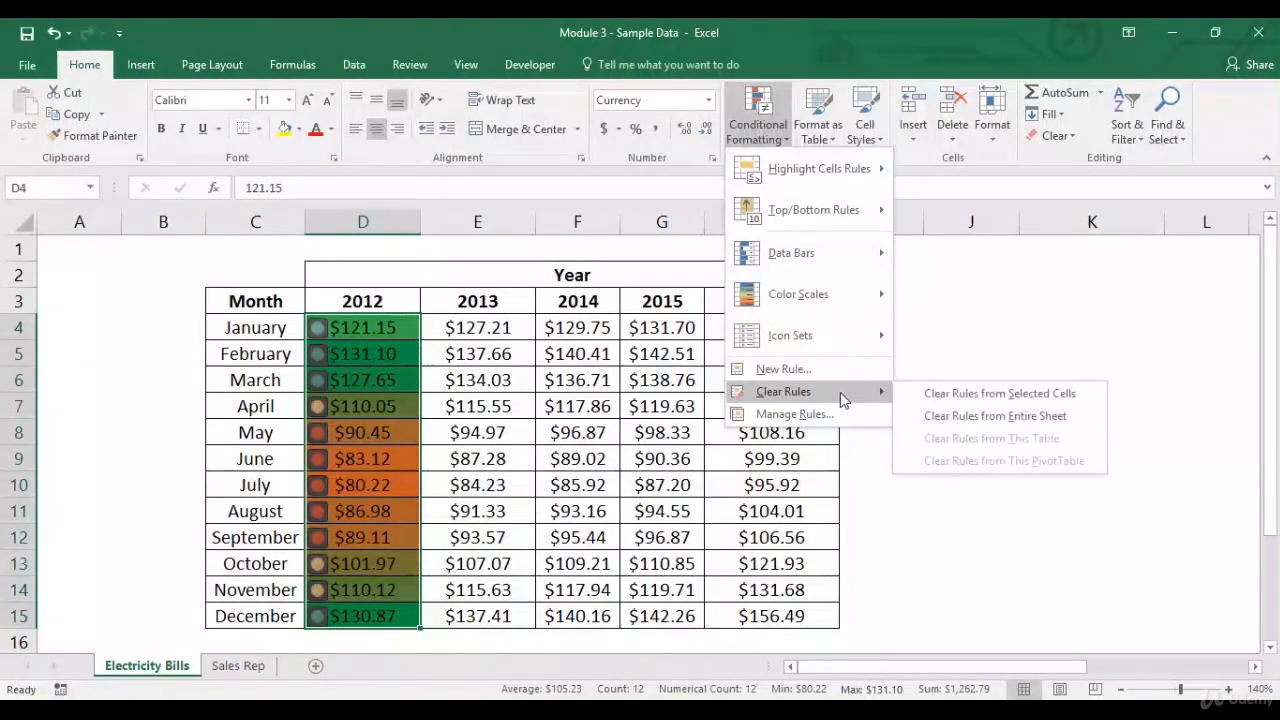
{"action": "left_click", "coordinate": [972, 396]}
Start a new formatting rule for the January 2012 bill in D4 with the rule type "Format only cells that contain"
{"action": "left_click_drag", "start_coordinate": [380, 330], "coordinate": [400, 378]}
{"action": "left_click", "coordinate": [400, 332]}
{"action": "left_click", "coordinate": [758, 131]}
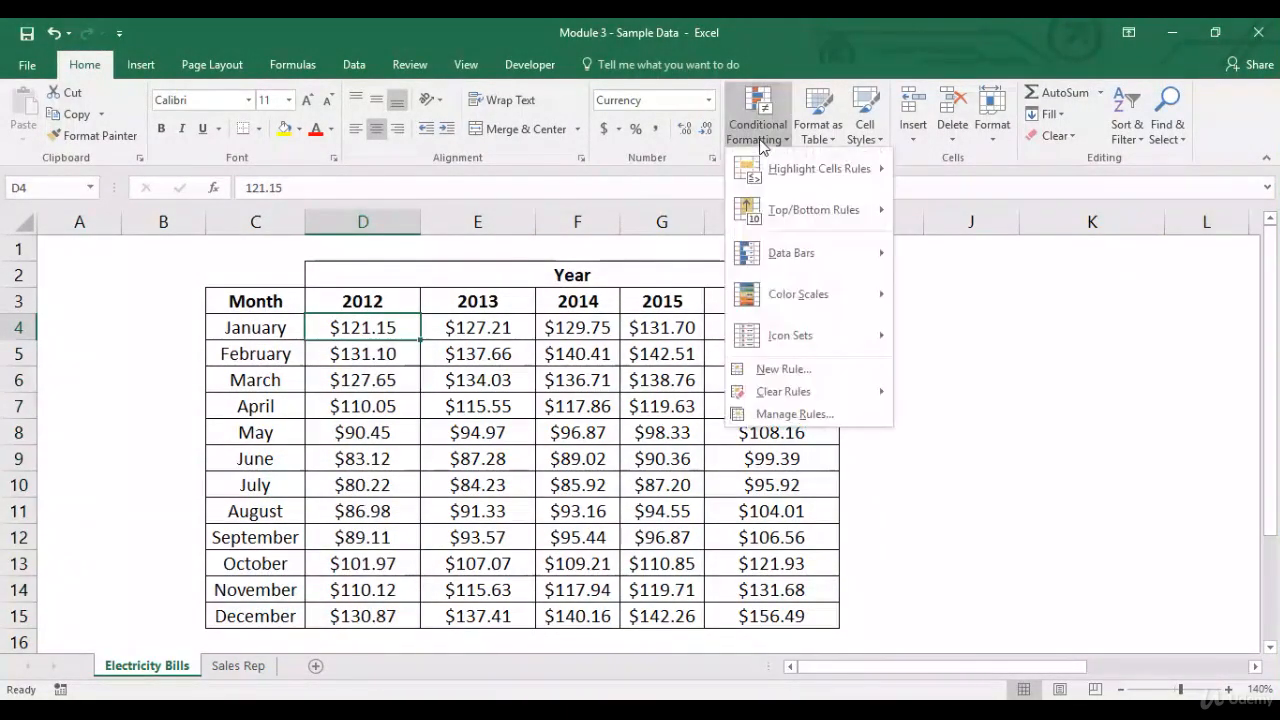
{"action": "left_click", "coordinate": [780, 370]}
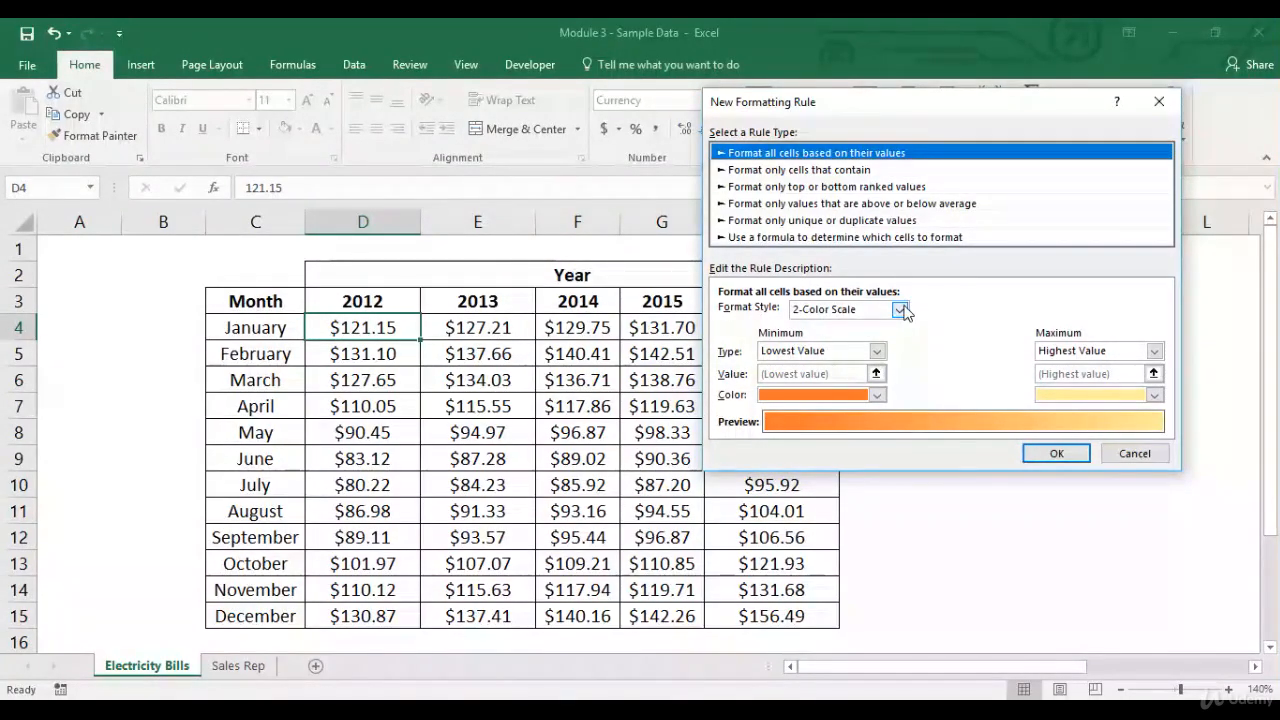
{"action": "left_click", "coordinate": [866, 170]}
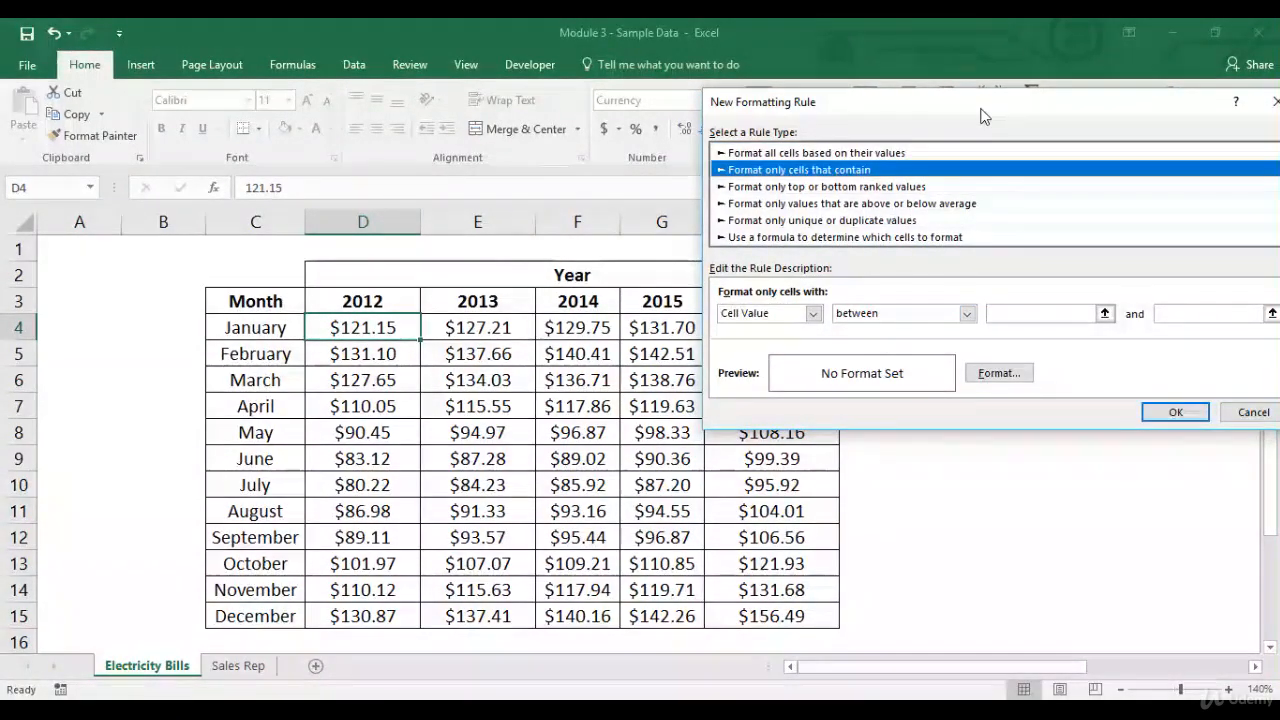
{"action": "left_click_drag", "start_coordinate": [983, 117], "coordinate": [833, 93]}
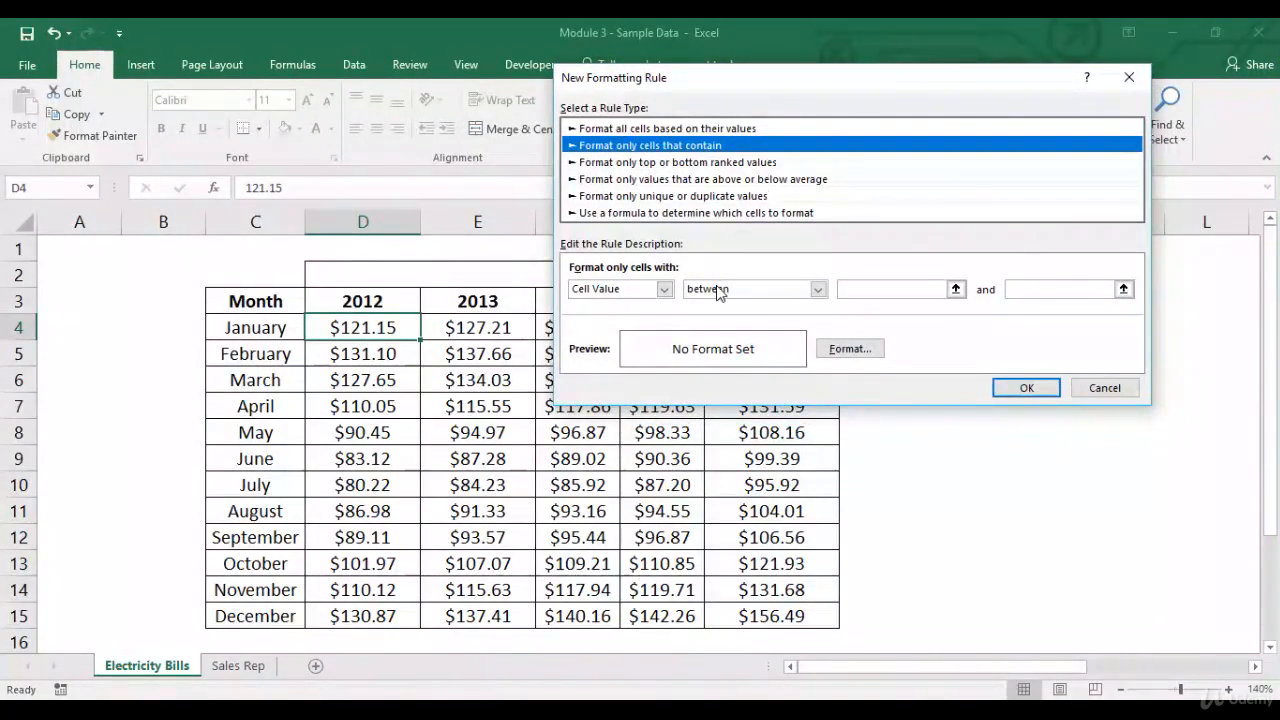
Set the rule's condition to cell value equal to 121.15
{"action": "left_click", "coordinate": [818, 289]}
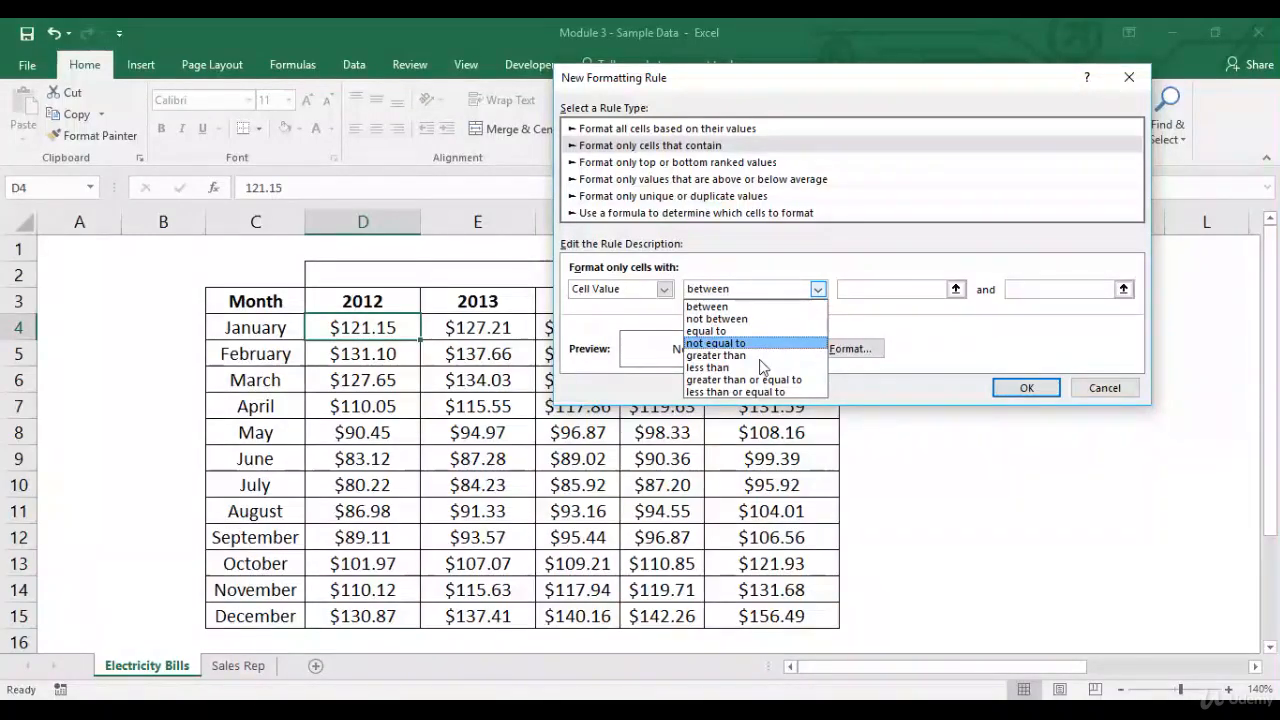
{"action": "left_click", "coordinate": [867, 289]}
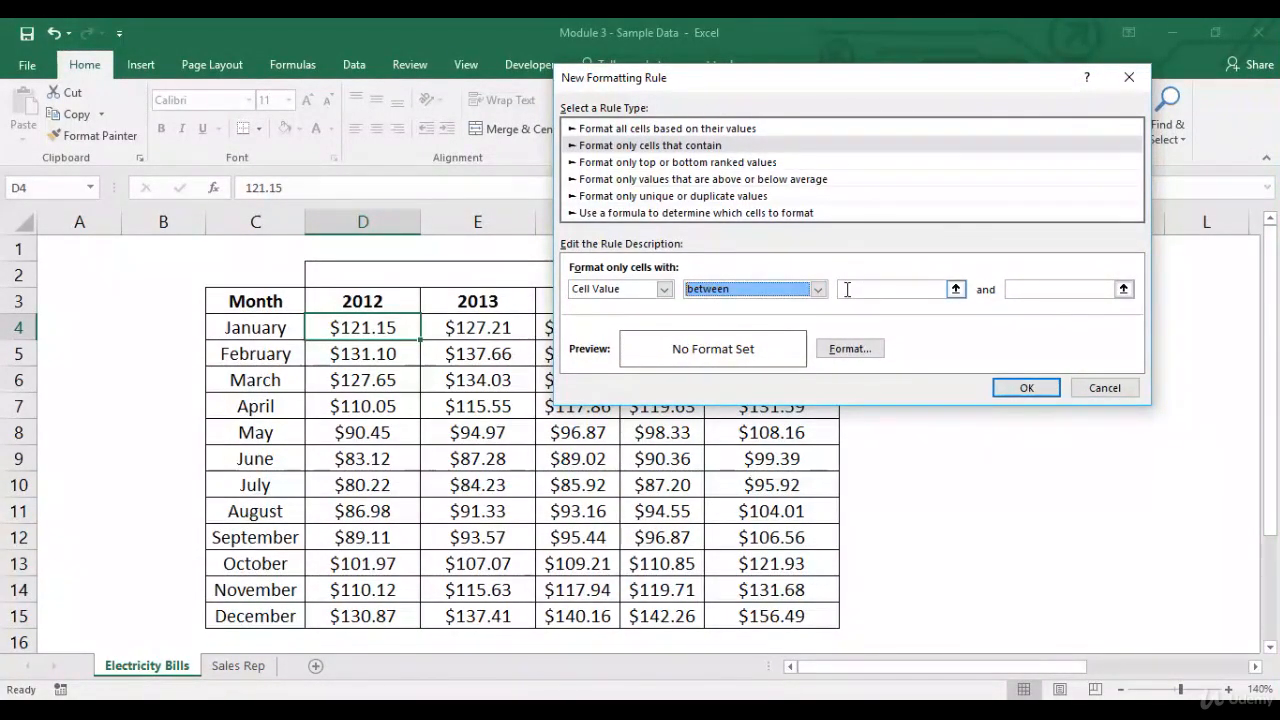
{"action": "left_click", "coordinate": [826, 292]}
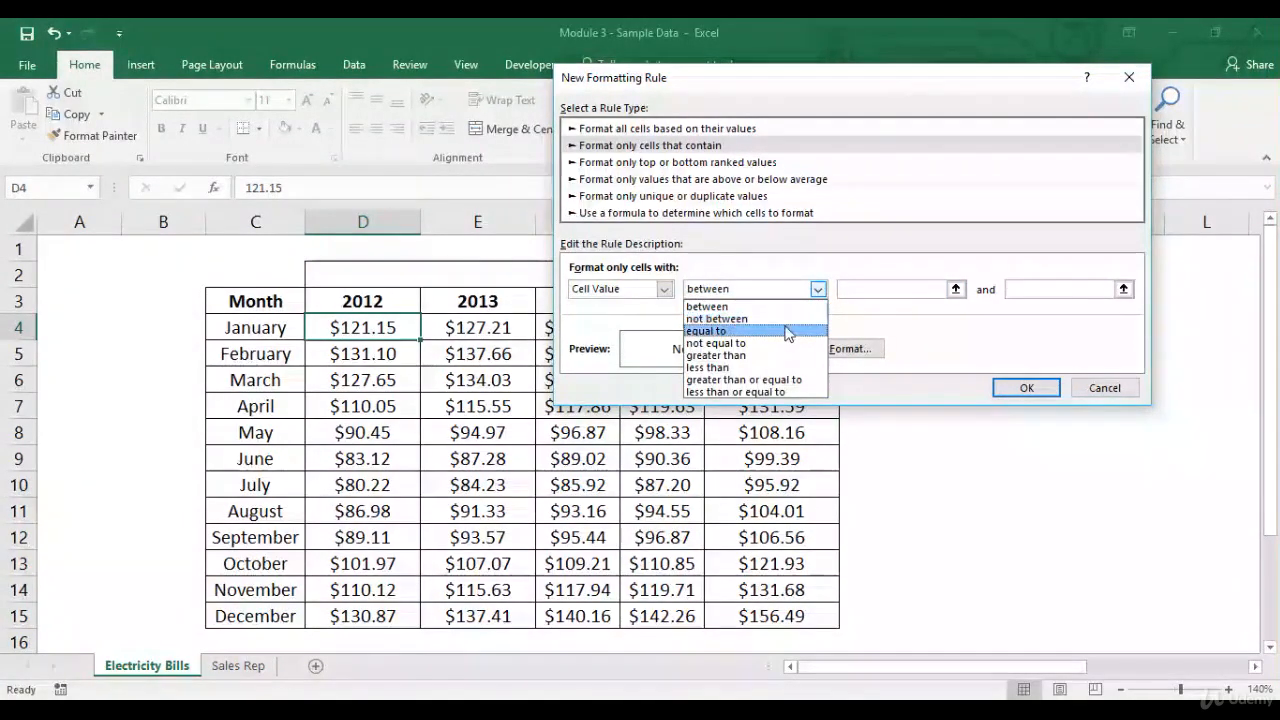
{"action": "left_click", "coordinate": [783, 331]}
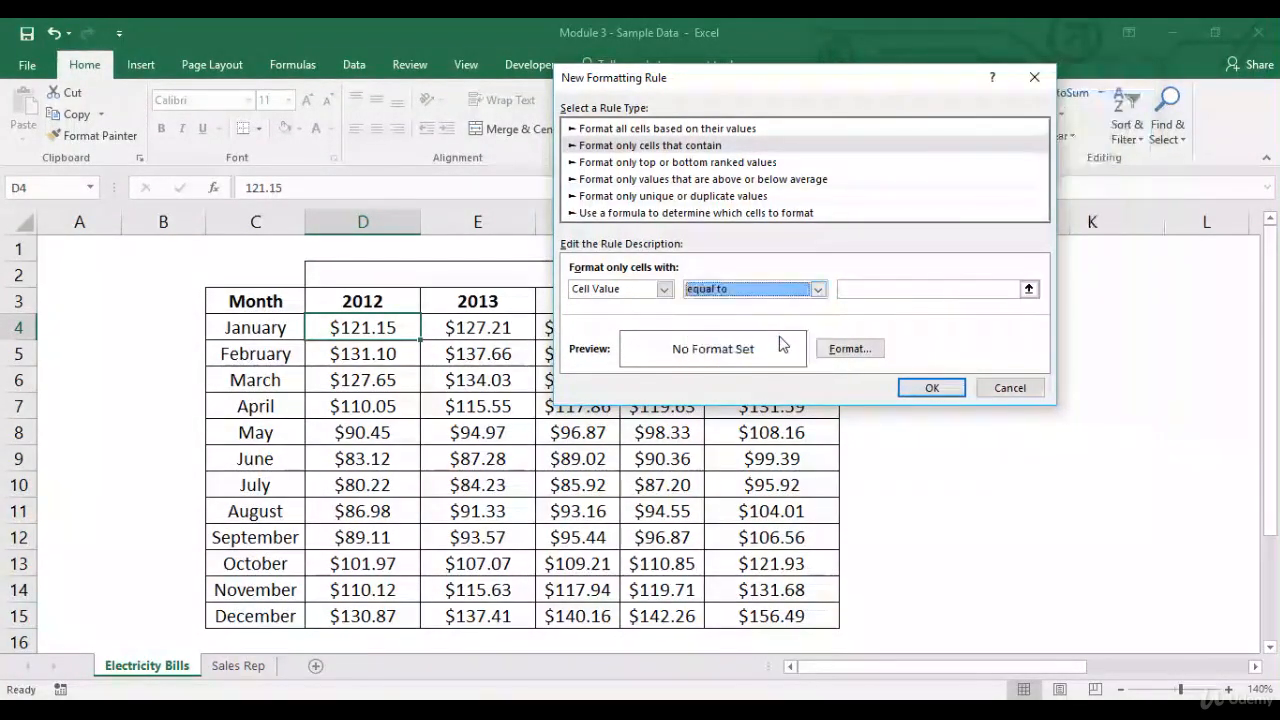
{"action": "left_click", "coordinate": [905, 288]}
{"action": "type", "text": "121.15"}
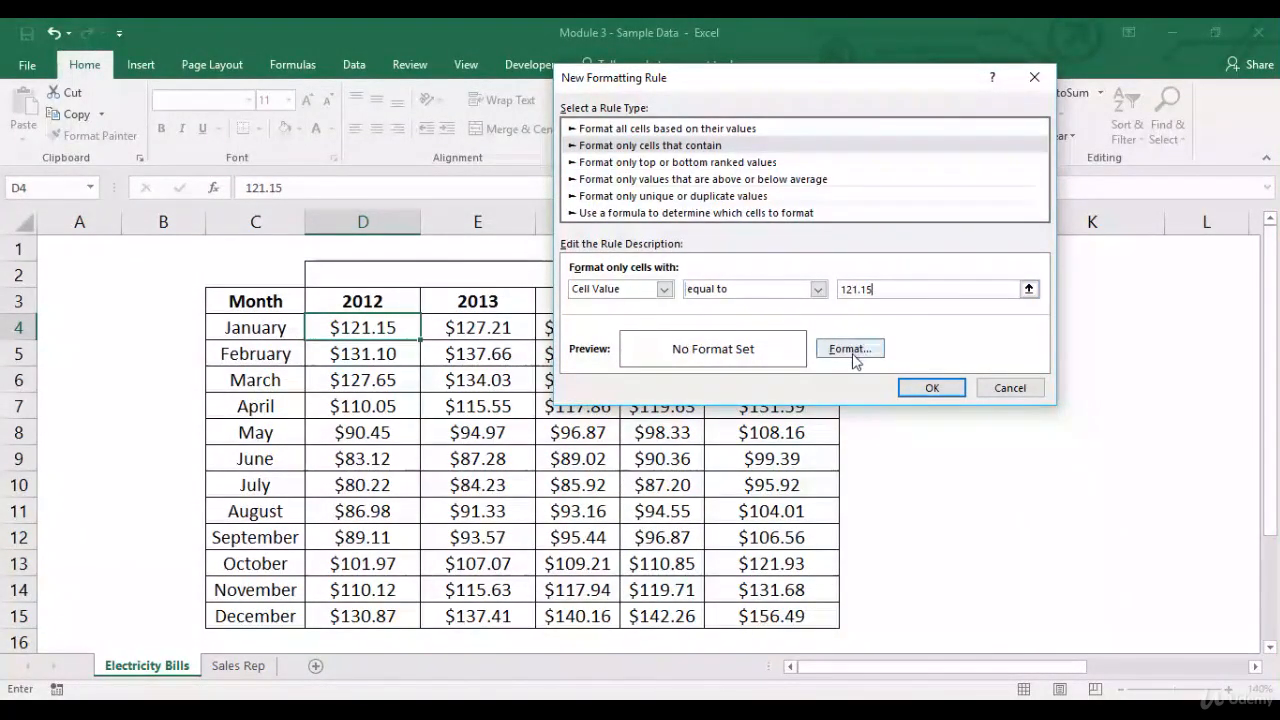
Give the rule a blue background fill and apply it to cell D4
{"action": "left_click", "coordinate": [849, 349]}
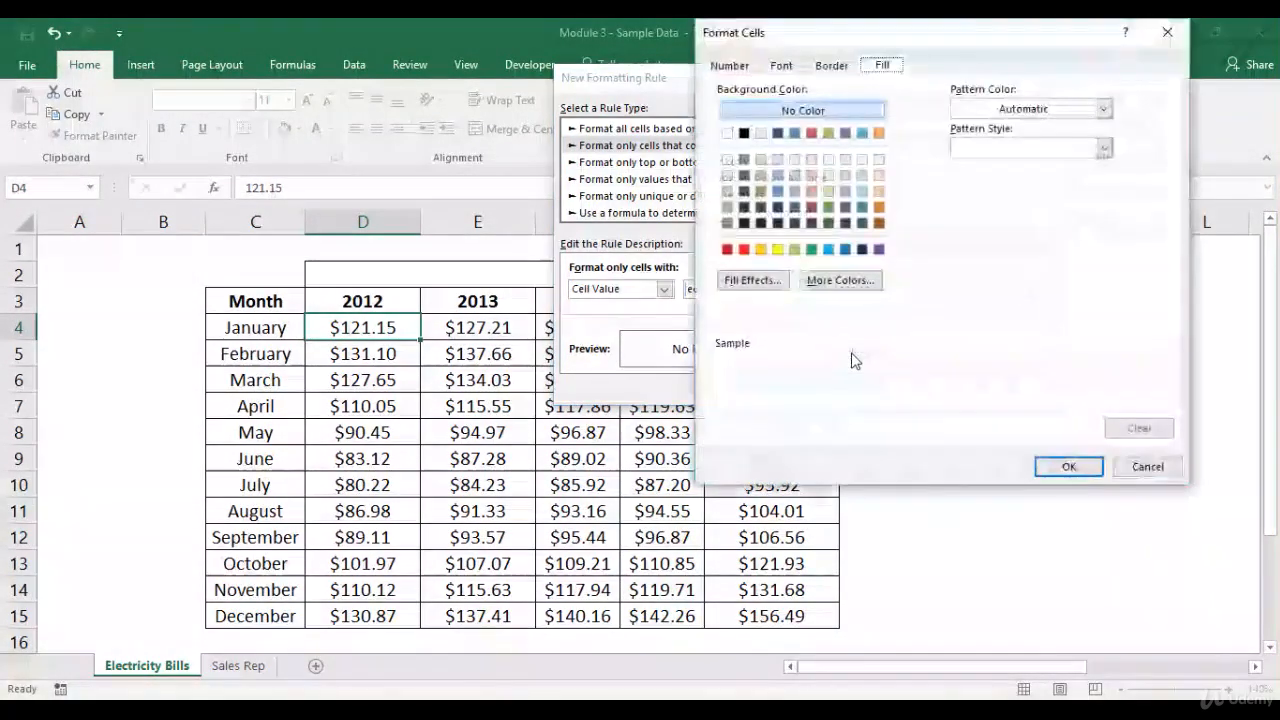
{"action": "left_click", "coordinate": [778, 192]}
{"action": "left_click", "coordinate": [1060, 466]}
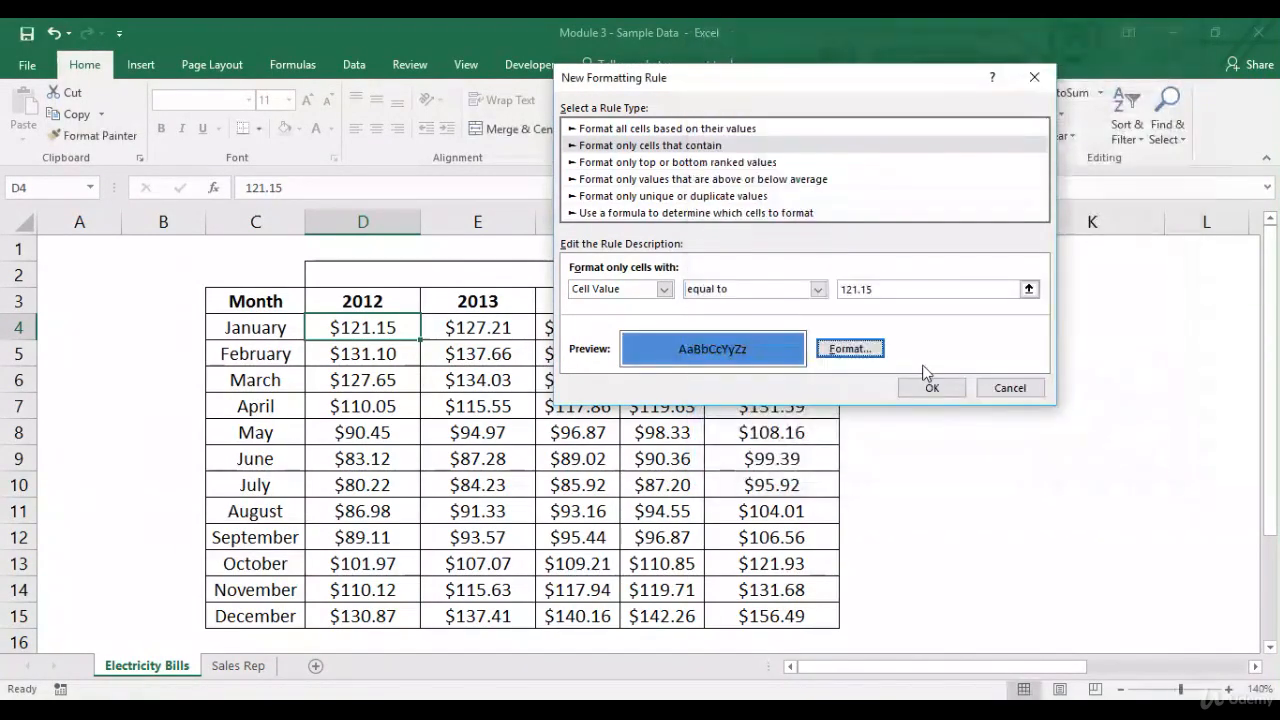
{"action": "left_click", "coordinate": [926, 389]}
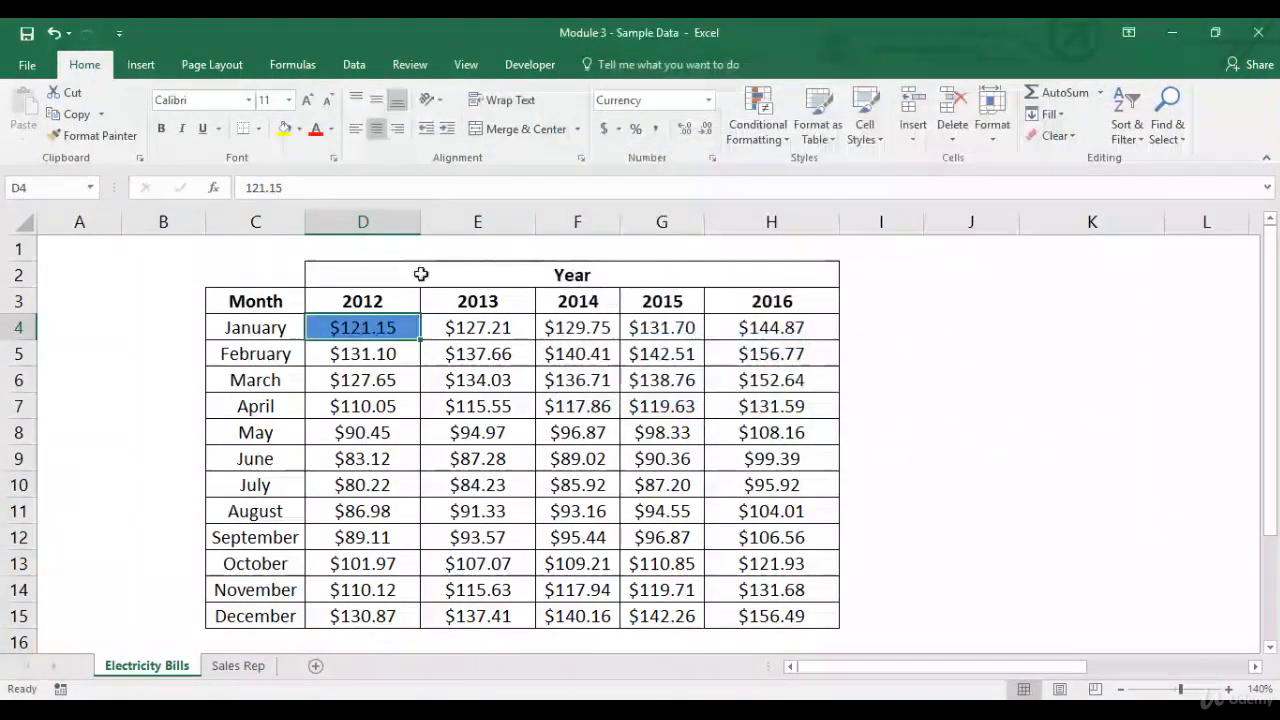
Copy the formatting of the January 2012 cell to D5:D15 with Format Painter
{"action": "left_click", "coordinate": [110, 135]}
{"action": "left_click_drag", "start_coordinate": [370, 362], "coordinate": [371, 610]}
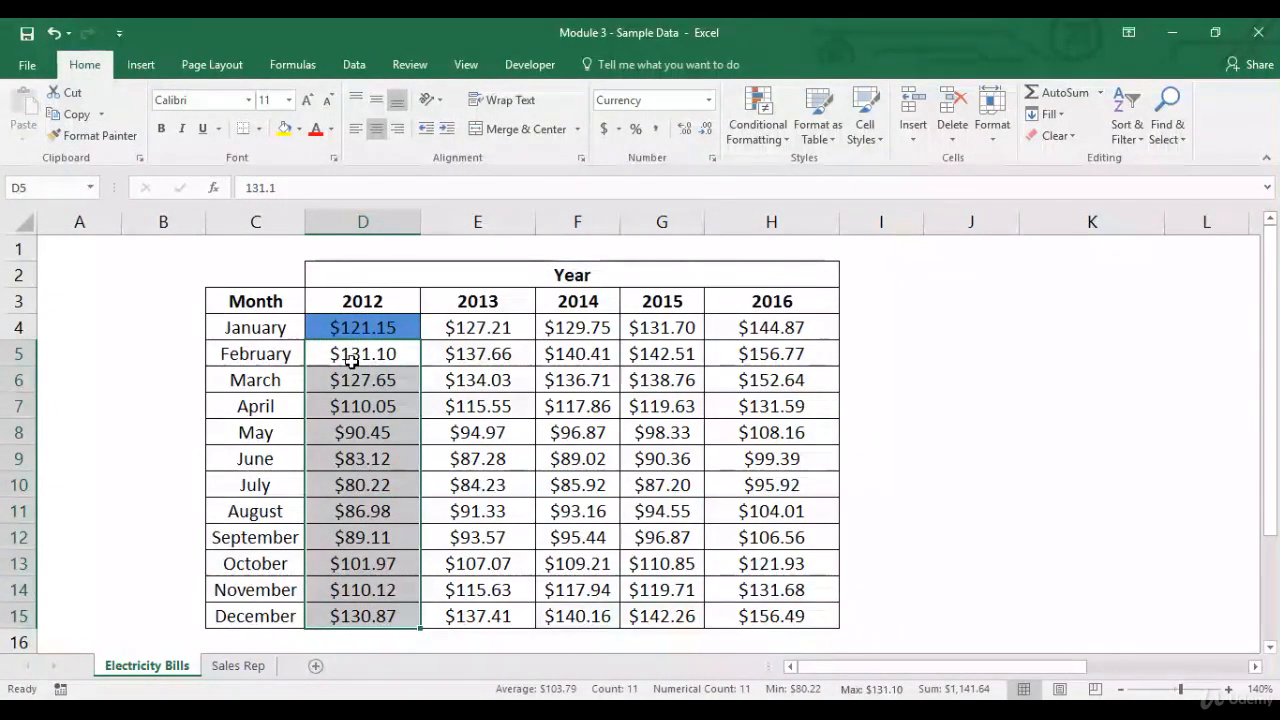
Change the February 2012 bill in D5 to 121.15 to test the copied equal-to rule
{"action": "left_click", "coordinate": [365, 358]}
{"action": "type", "text": "1"}
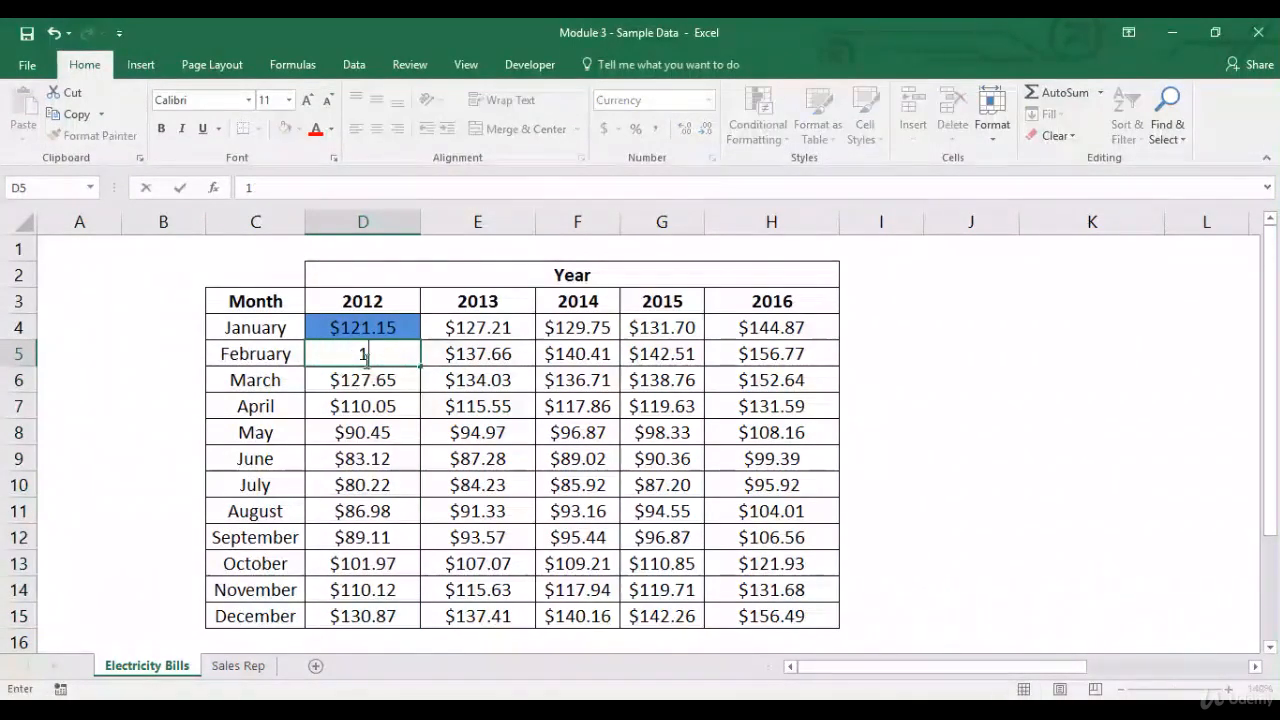
{"action": "type", "text": "21.15"}
{"action": "key", "text": "Return"}
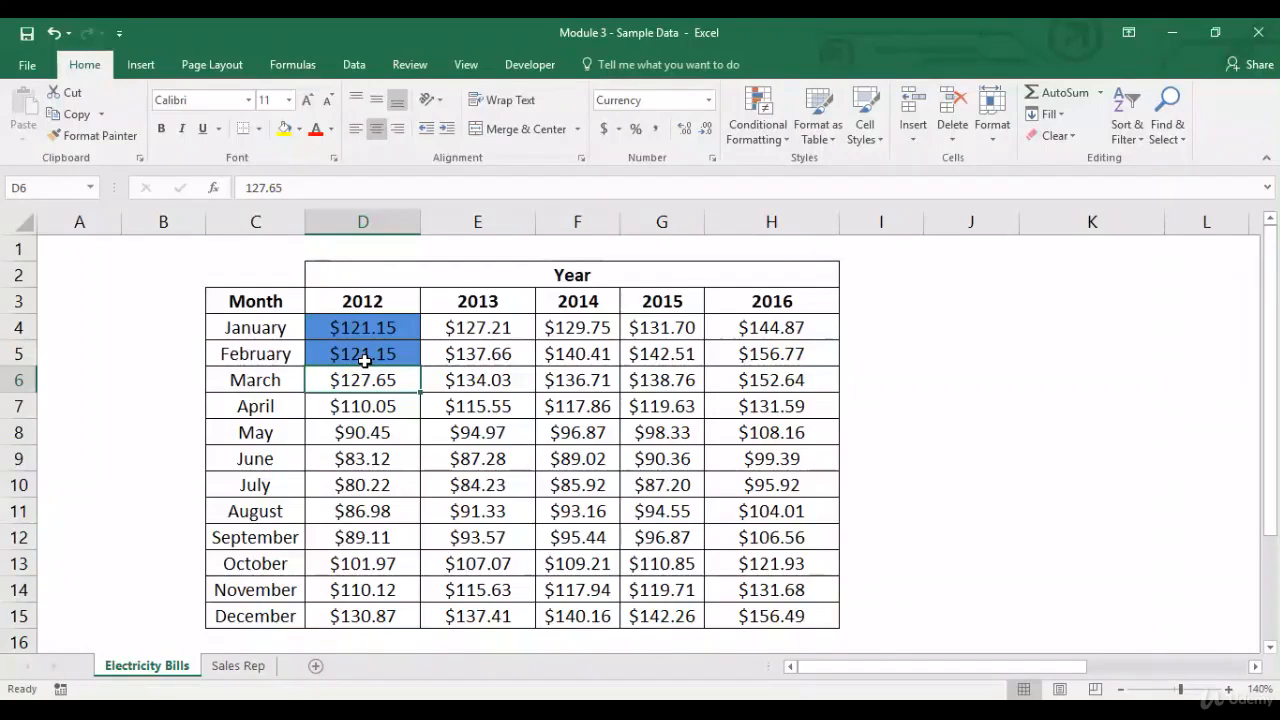
Undo the February 2012 value change and the formatting copied to D5:D15
{"action": "left_click", "coordinate": [52, 33]}
{"action": "left_click", "coordinate": [52, 33]}
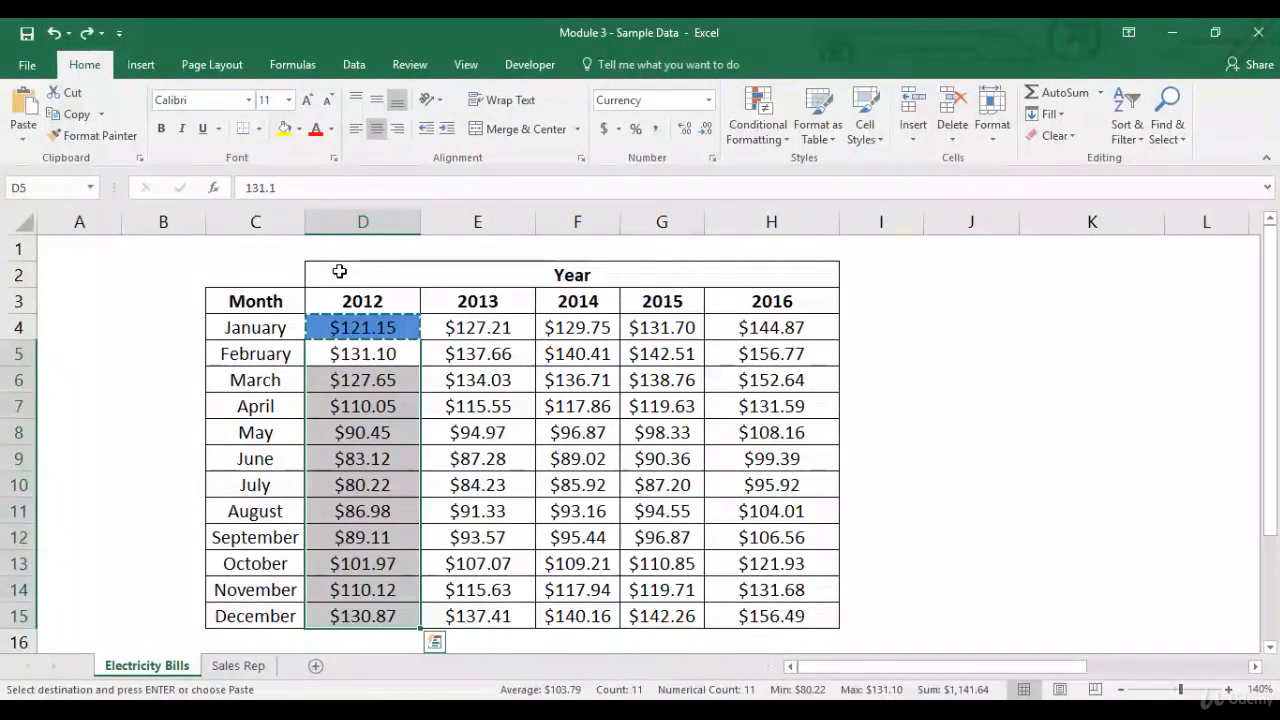
{"action": "key", "text": "Escape"}
Clear the conditional formatting rules from the 2012 bills in D4:D15
{"action": "left_click_drag", "start_coordinate": [390, 327], "coordinate": [383, 616]}
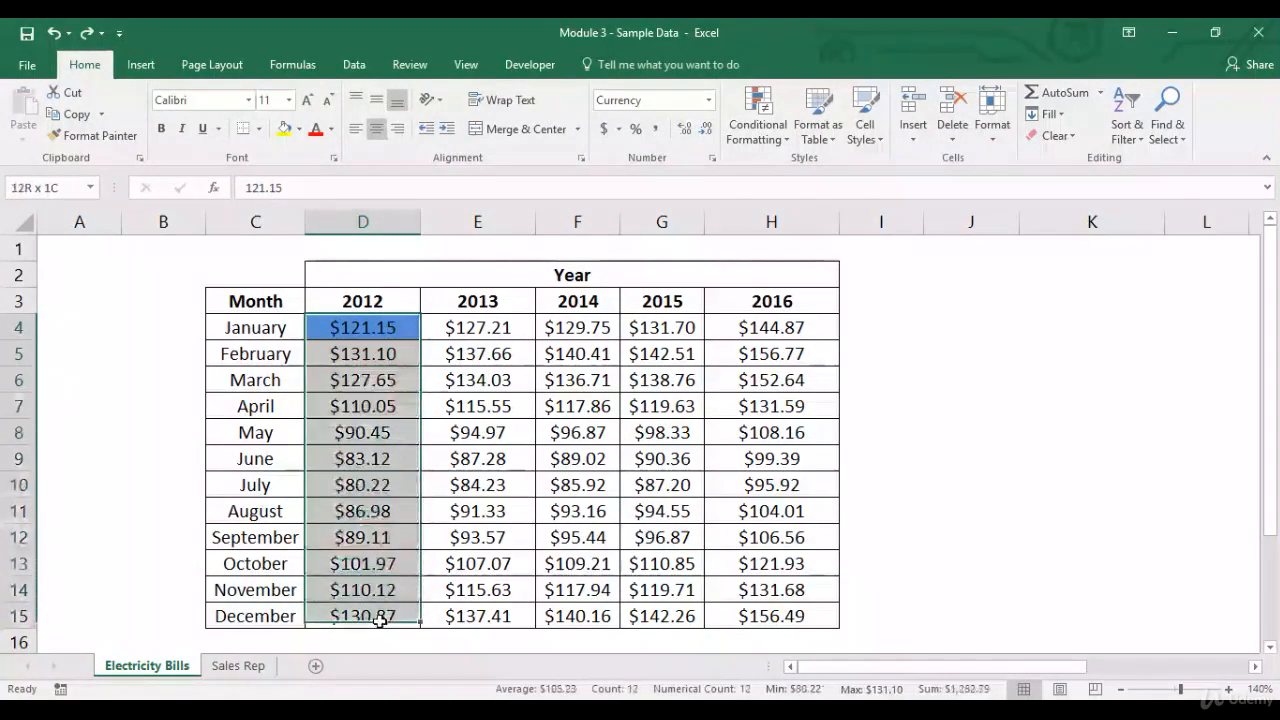
{"action": "left_click", "coordinate": [761, 152]}
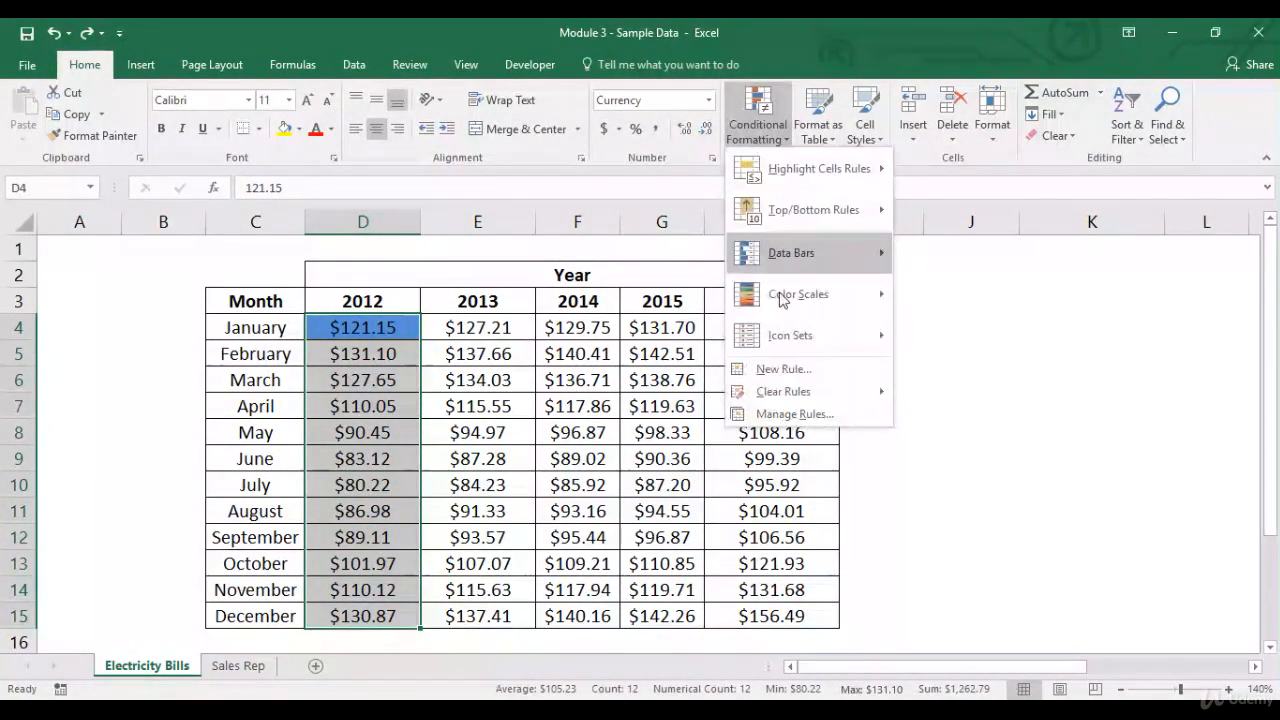
{"action": "mouse_move", "coordinate": [799, 392]}
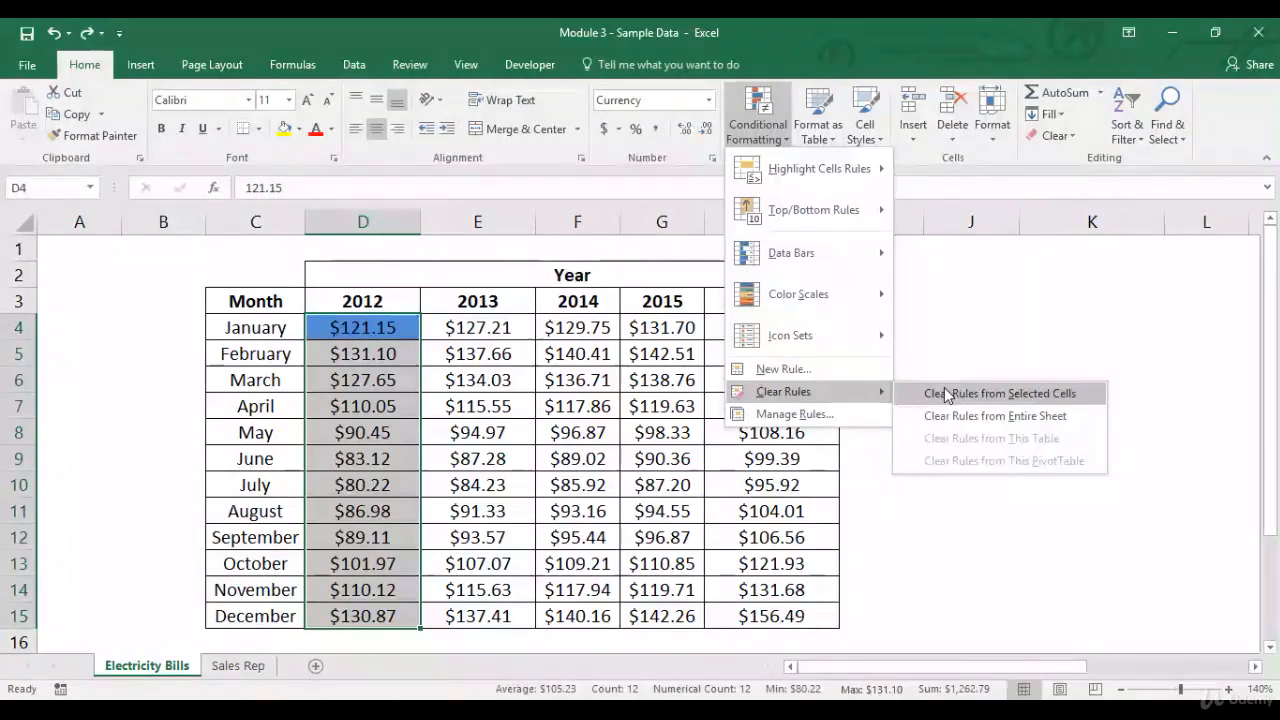
{"action": "left_click", "coordinate": [945, 393]}
{"action": "left_click", "coordinate": [397, 335]}
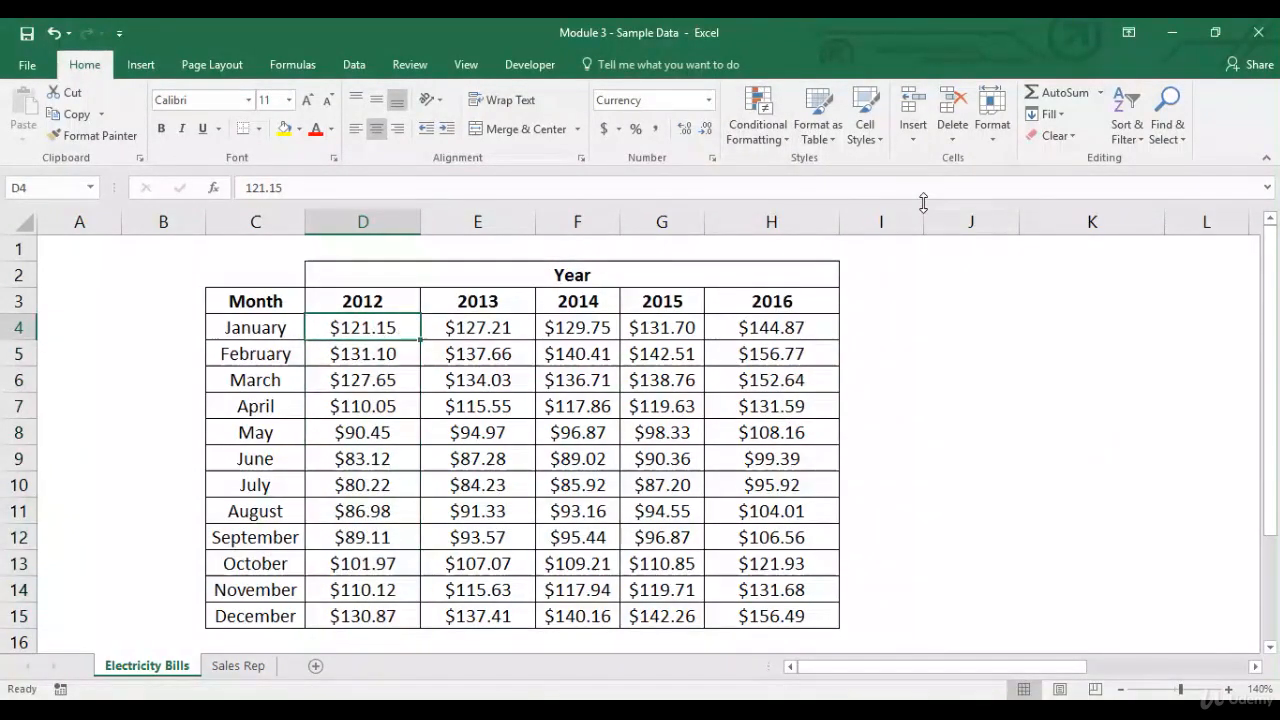
Examine the ranked, above or below average, unique or duplicate and value-based rule types for D4, closing without creating a rule
{"action": "left_click", "coordinate": [757, 135]}
{"action": "mouse_move", "coordinate": [779, 171]}
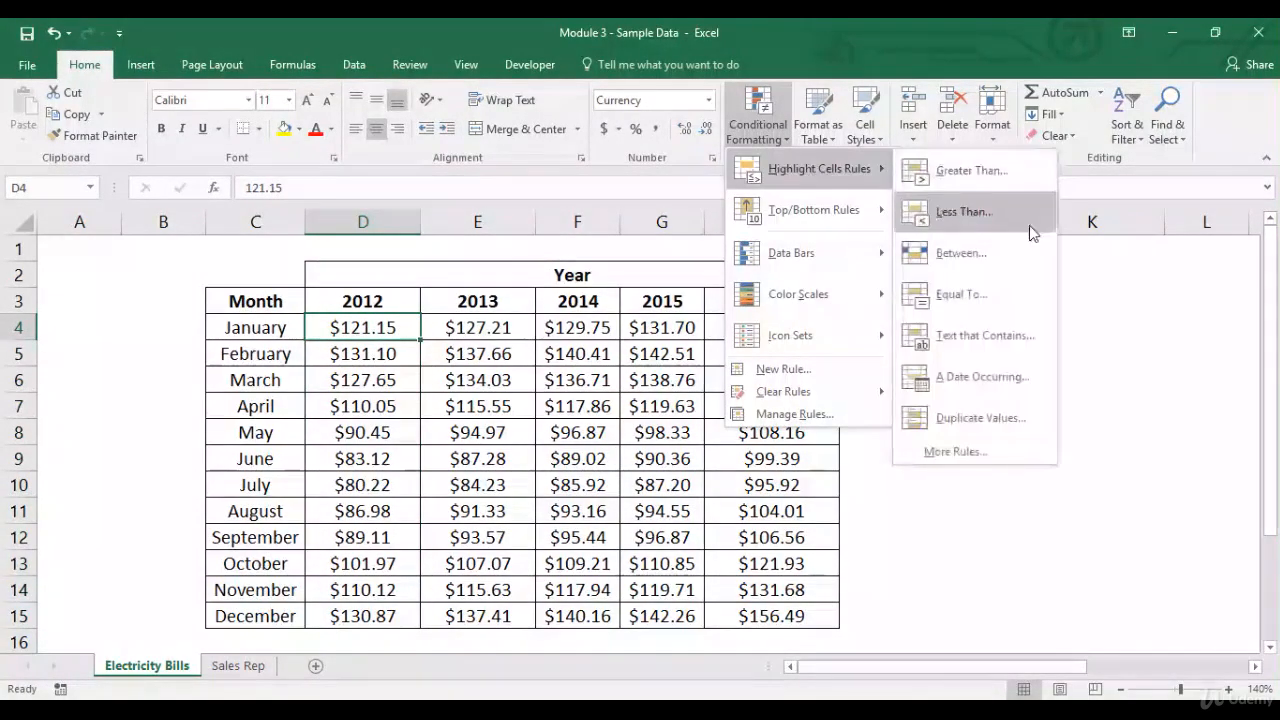
{"action": "left_click", "coordinate": [986, 458]}
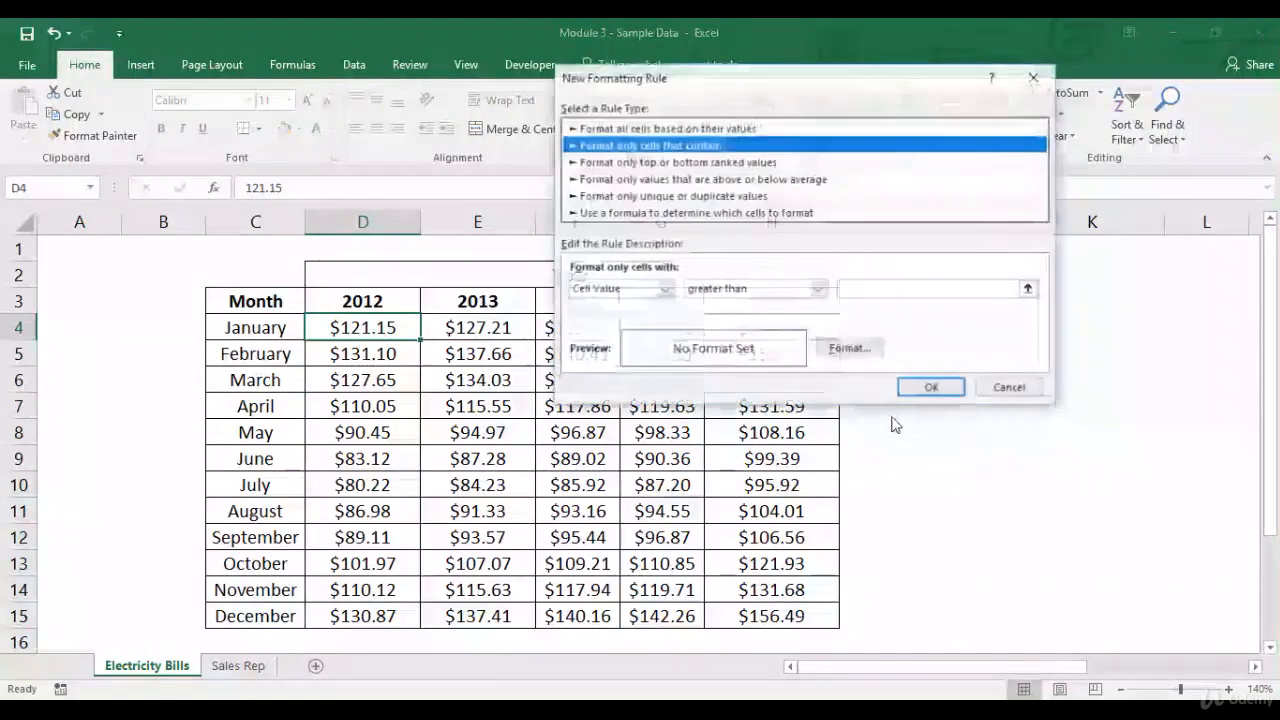
{"action": "left_click", "coordinate": [688, 164]}
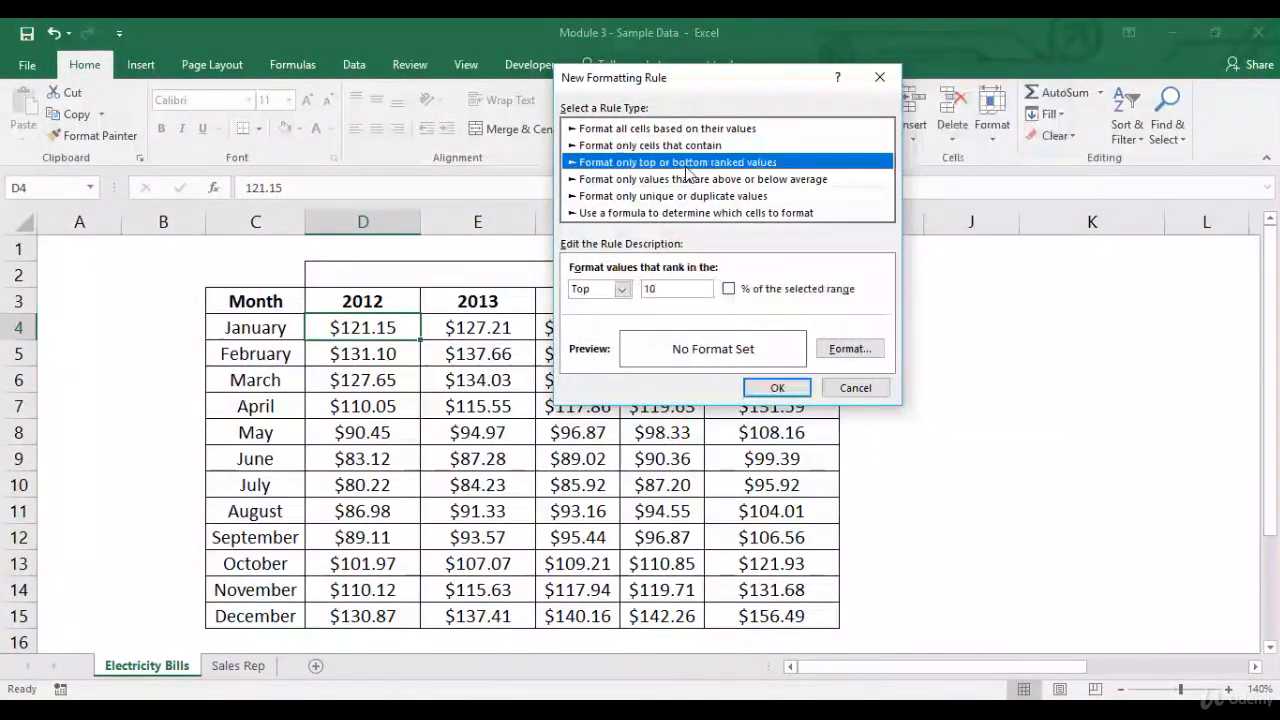
{"action": "left_click", "coordinate": [775, 182]}
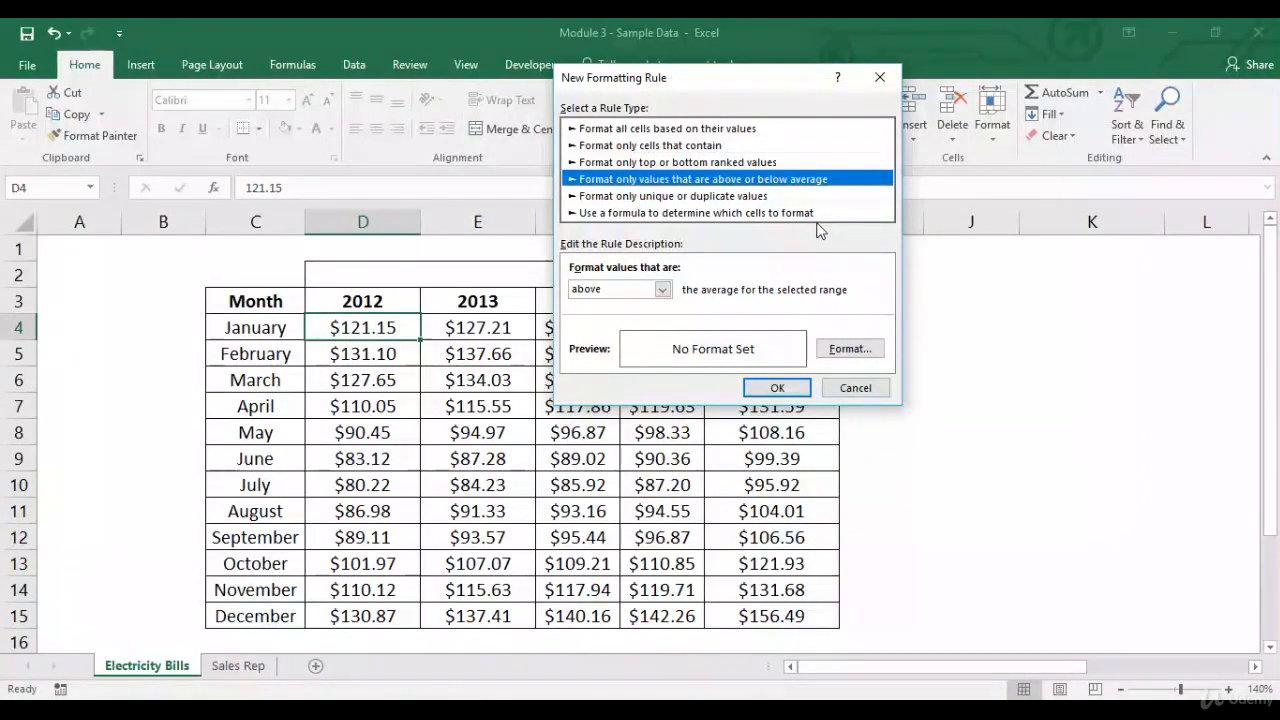
{"action": "left_click", "coordinate": [750, 197]}
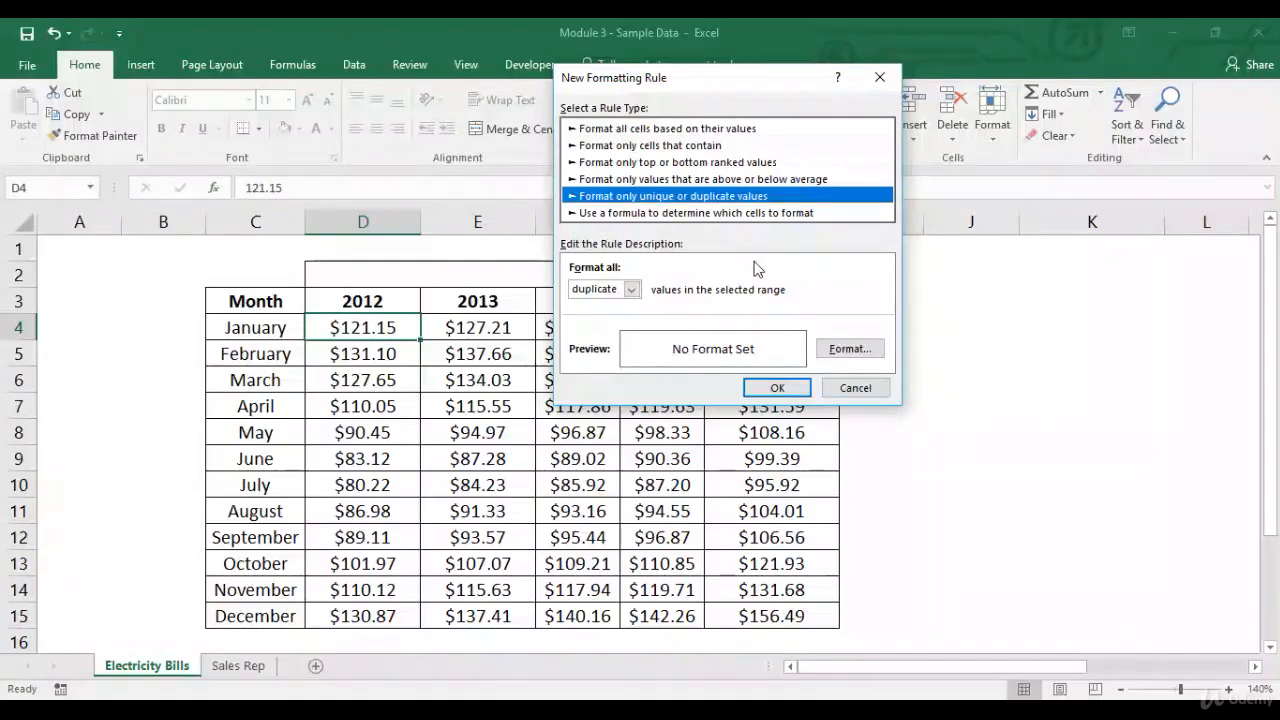
{"action": "left_click", "coordinate": [720, 128]}
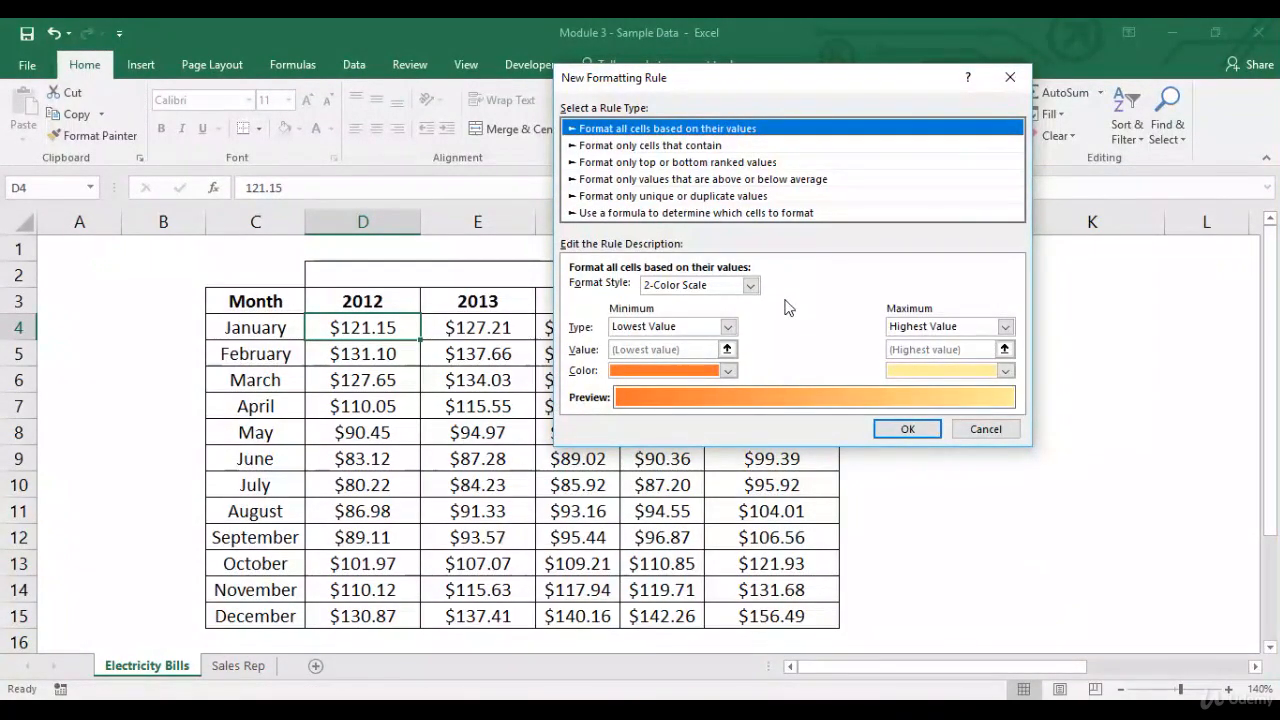
{"action": "left_click", "coordinate": [985, 428]}
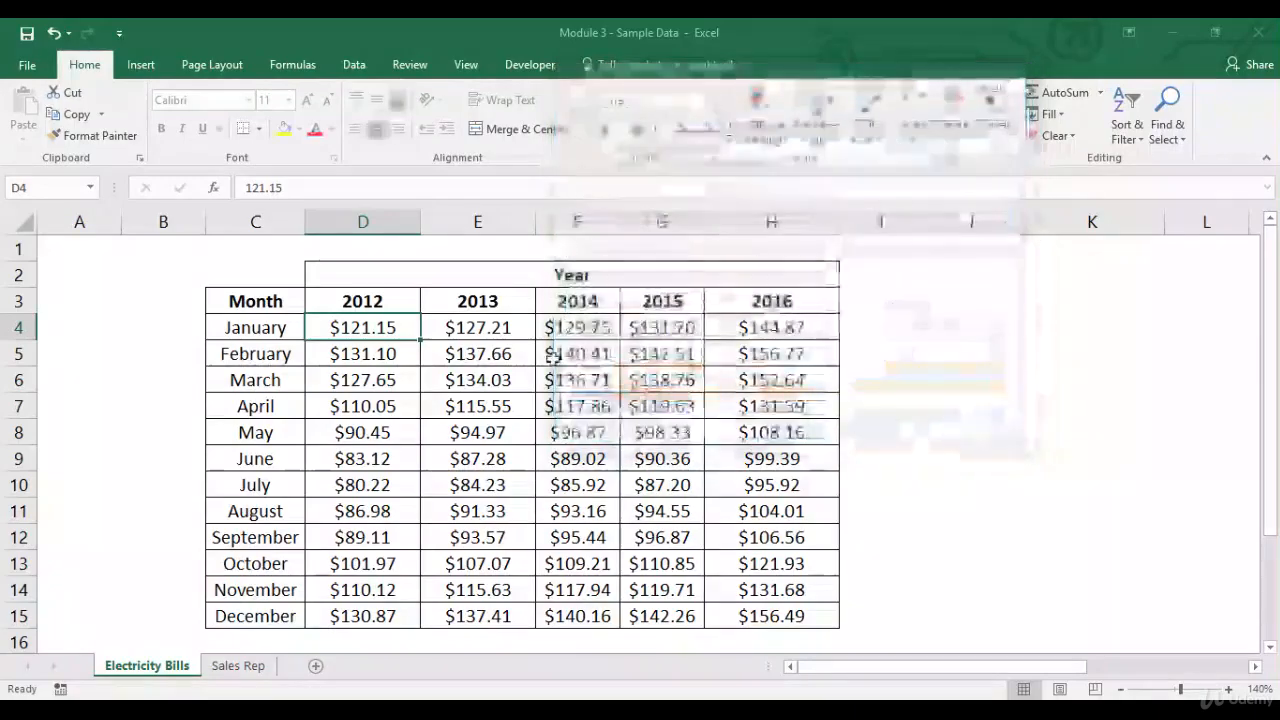
Apply a value-based 2-Color Scale rule from orange for the lowest to yellow for the highest value to D4:D15
{"action": "left_click_drag", "start_coordinate": [363, 329], "coordinate": [366, 614]}
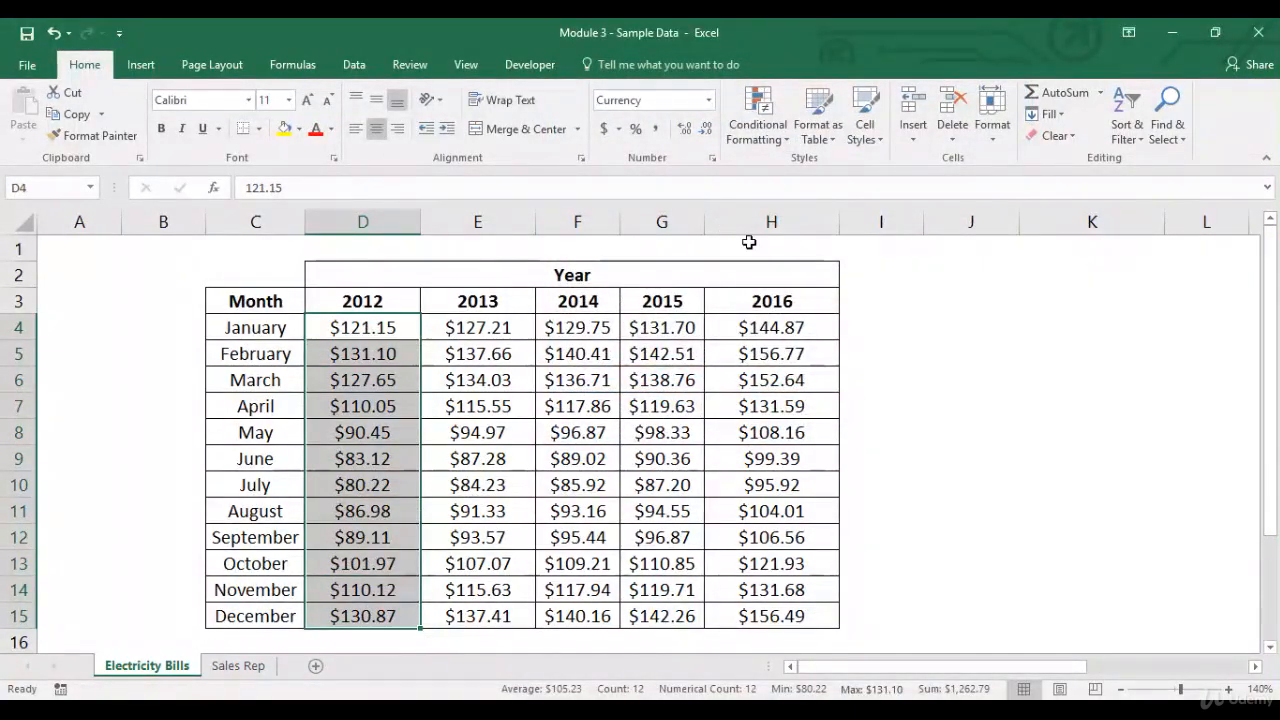
{"action": "left_click", "coordinate": [758, 118]}
{"action": "mouse_move", "coordinate": [775, 190]}
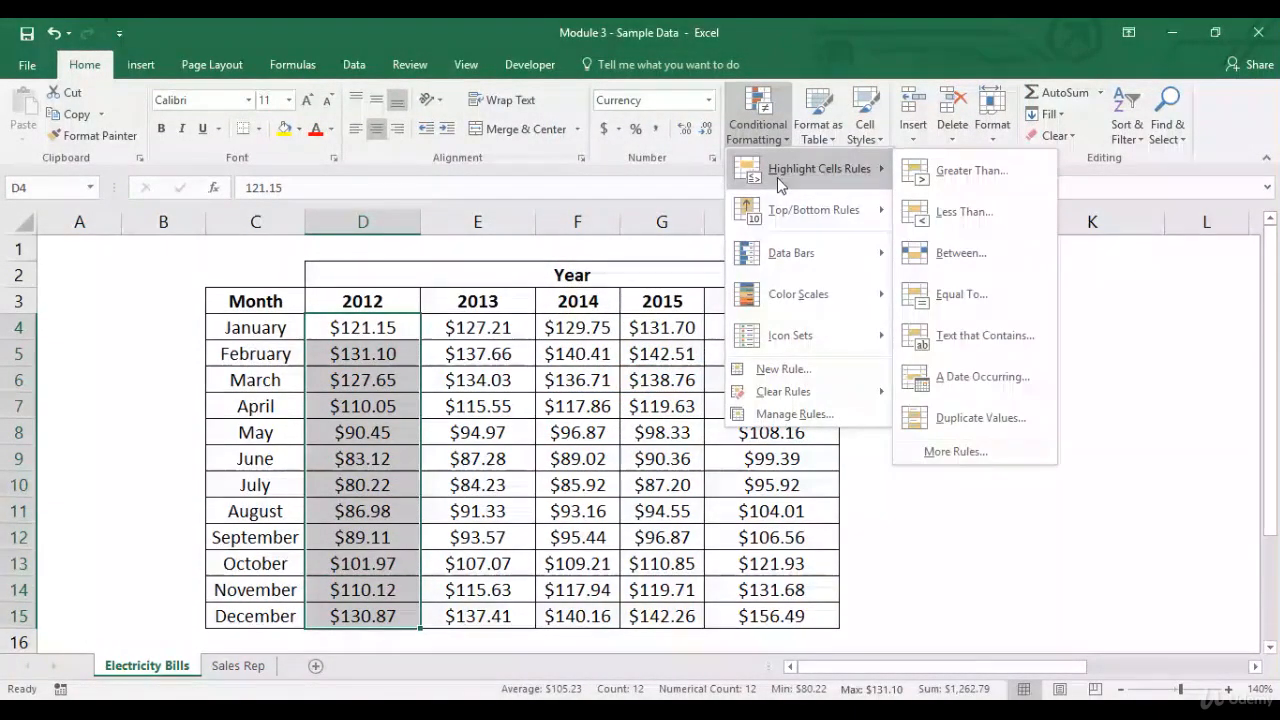
{"action": "left_click", "coordinate": [975, 451]}
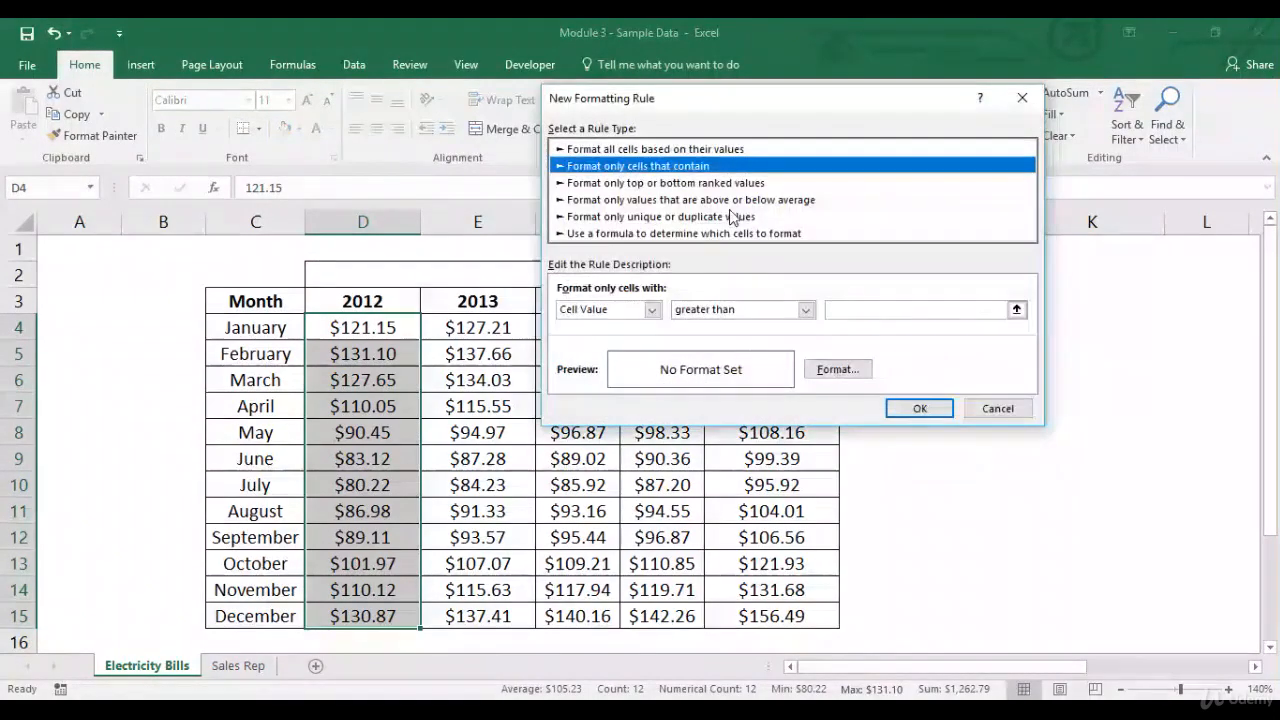
{"action": "left_click", "coordinate": [738, 150]}
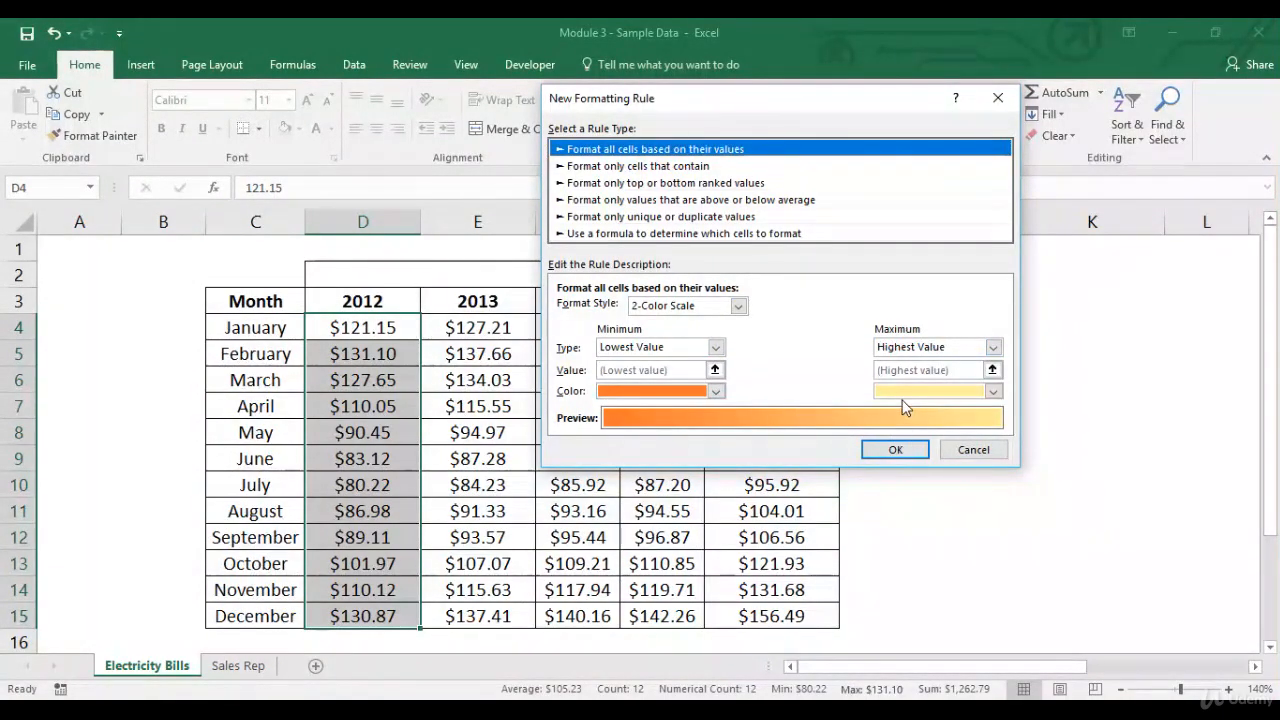
{"action": "left_click", "coordinate": [910, 450]}
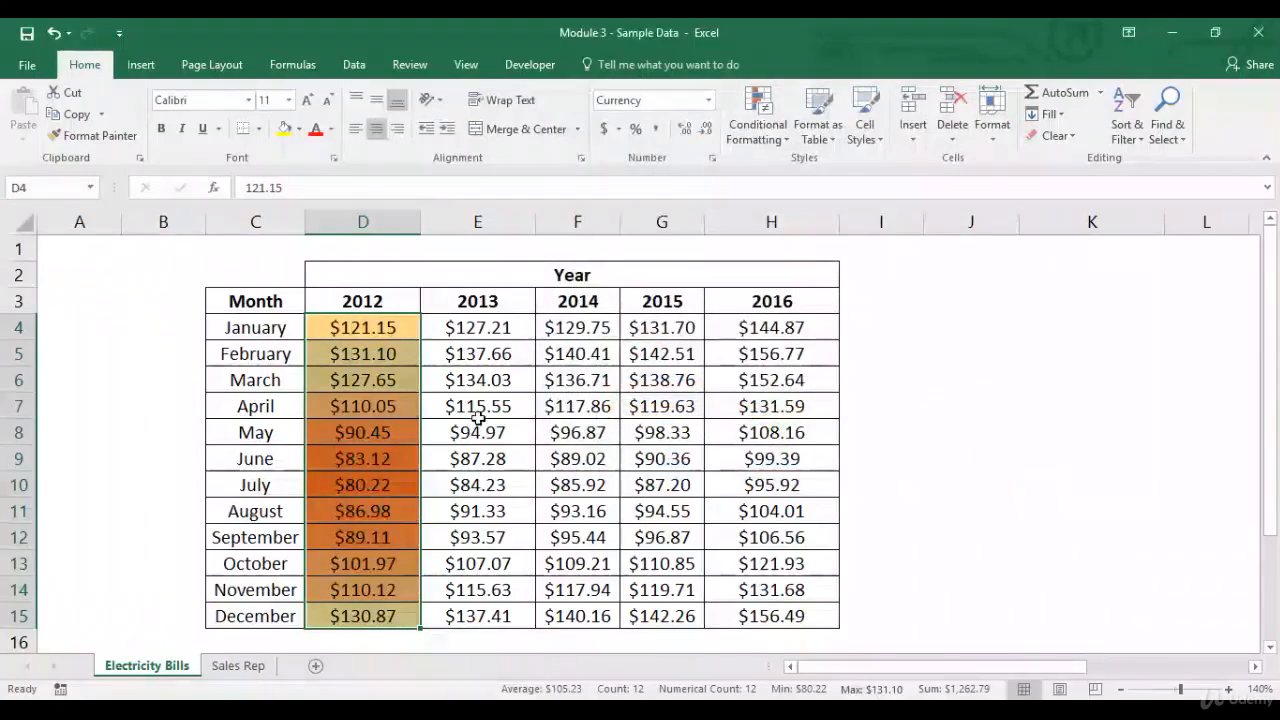
{"action": "left_click", "coordinate": [478, 416]}
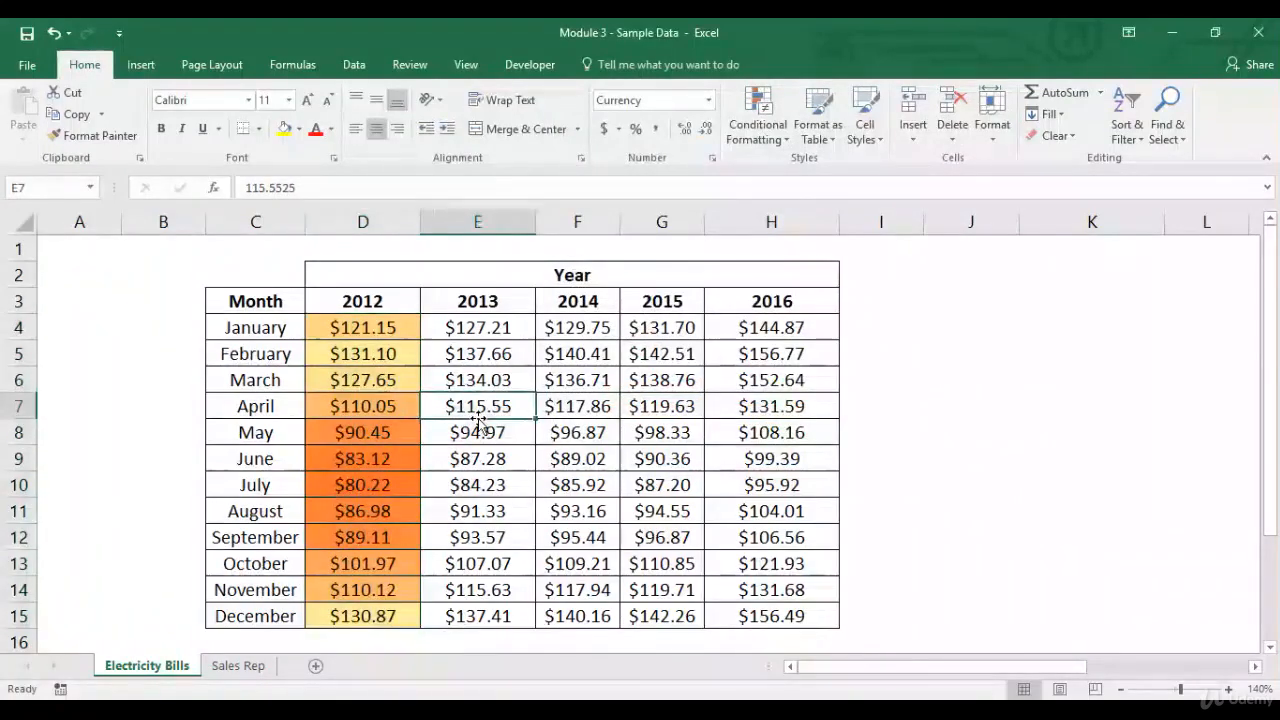
{"action": "left_click", "coordinate": [398, 356]}
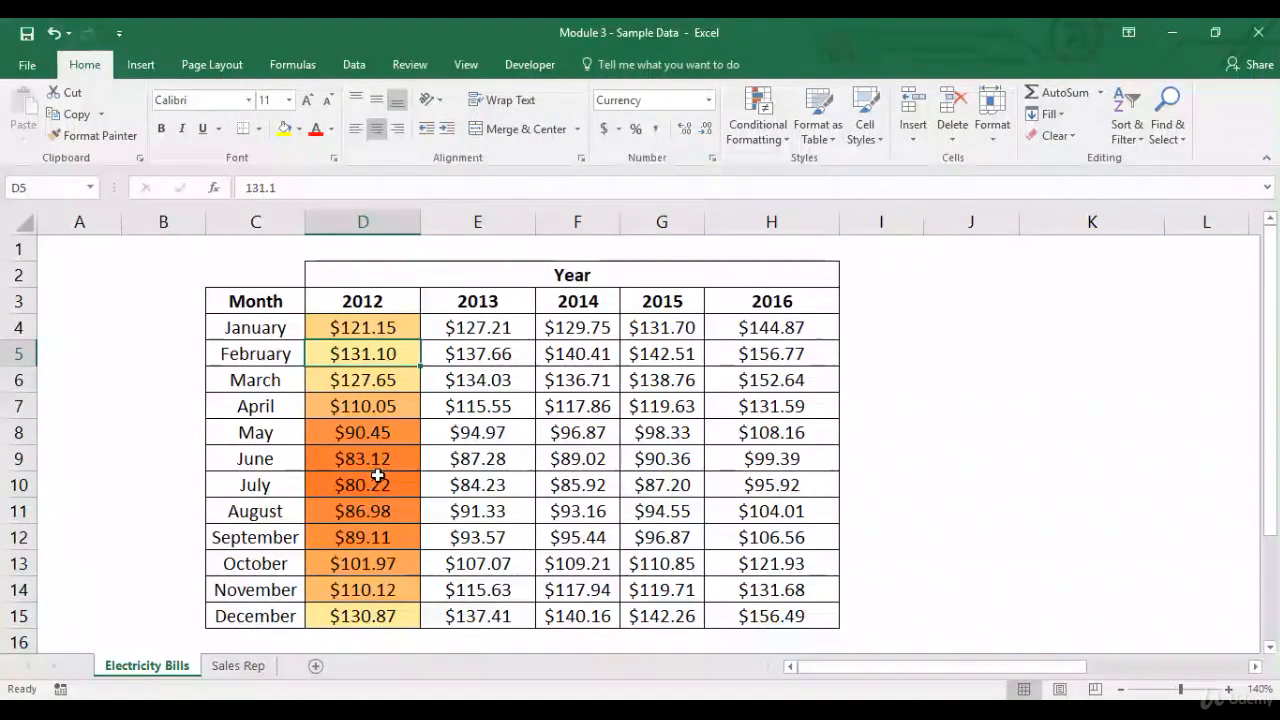
Try a value-based 3-Color Scale rule on the 2013 bills in E4:E15, and discard it
{"action": "left_click_drag", "start_coordinate": [449, 334], "coordinate": [479, 618]}
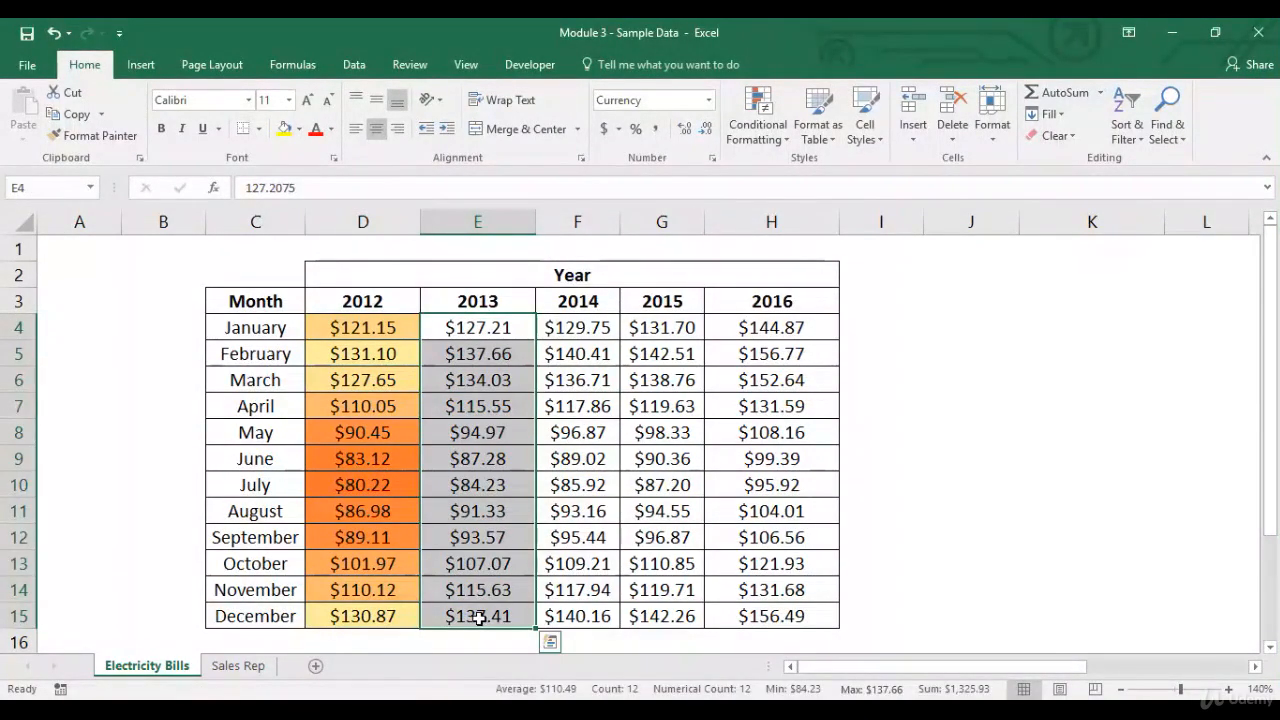
{"action": "left_click", "coordinate": [782, 136]}
{"action": "mouse_move", "coordinate": [785, 165]}
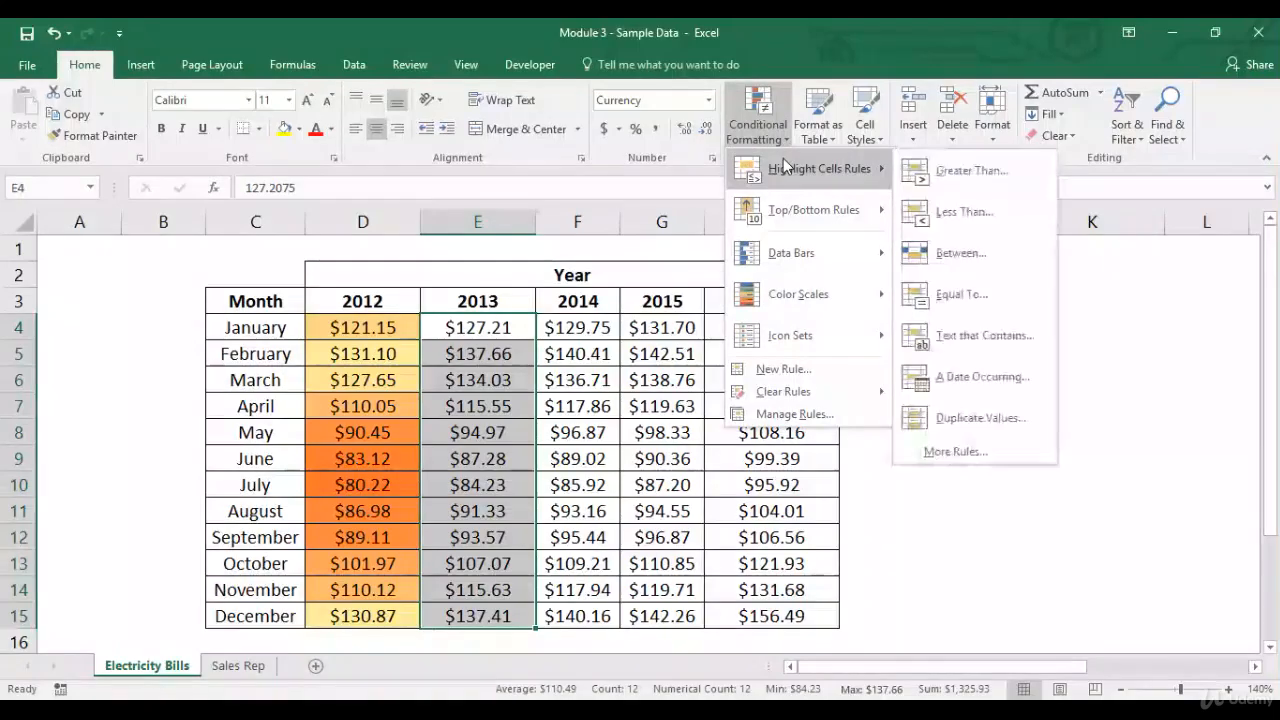
{"action": "left_click", "coordinate": [968, 452]}
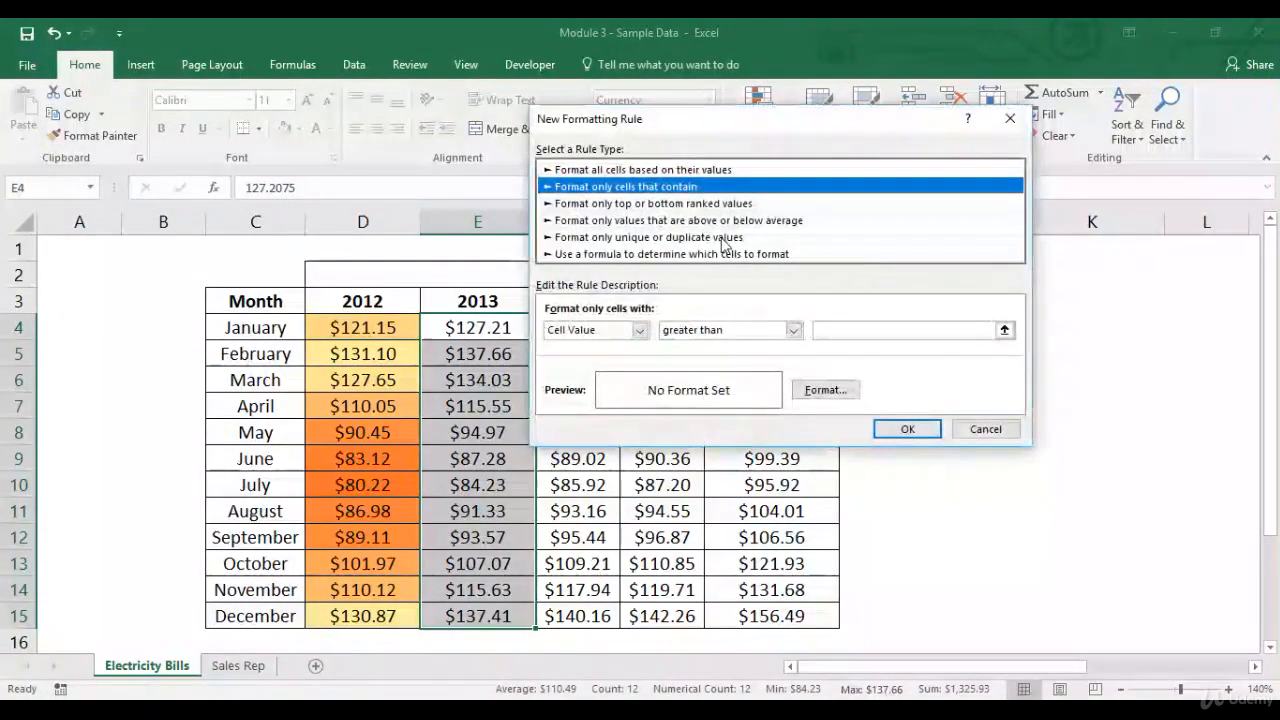
{"action": "left_click", "coordinate": [777, 169]}
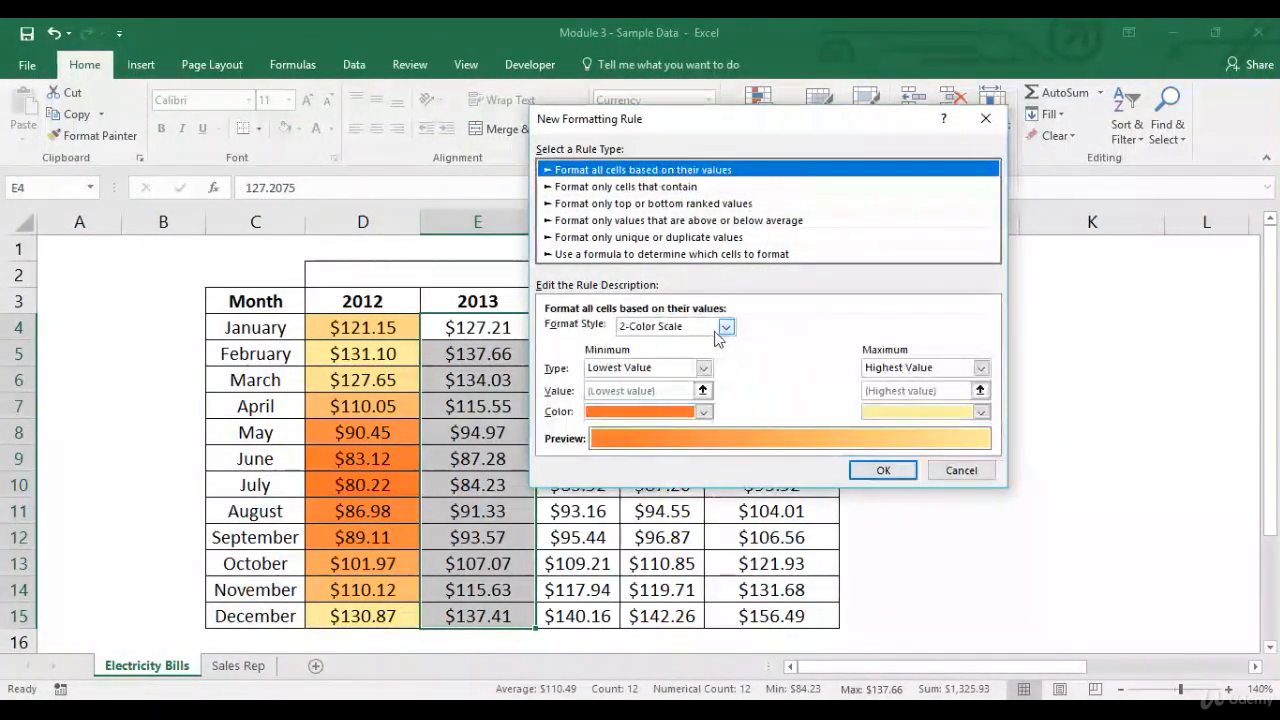
{"action": "left_click", "coordinate": [727, 326]}
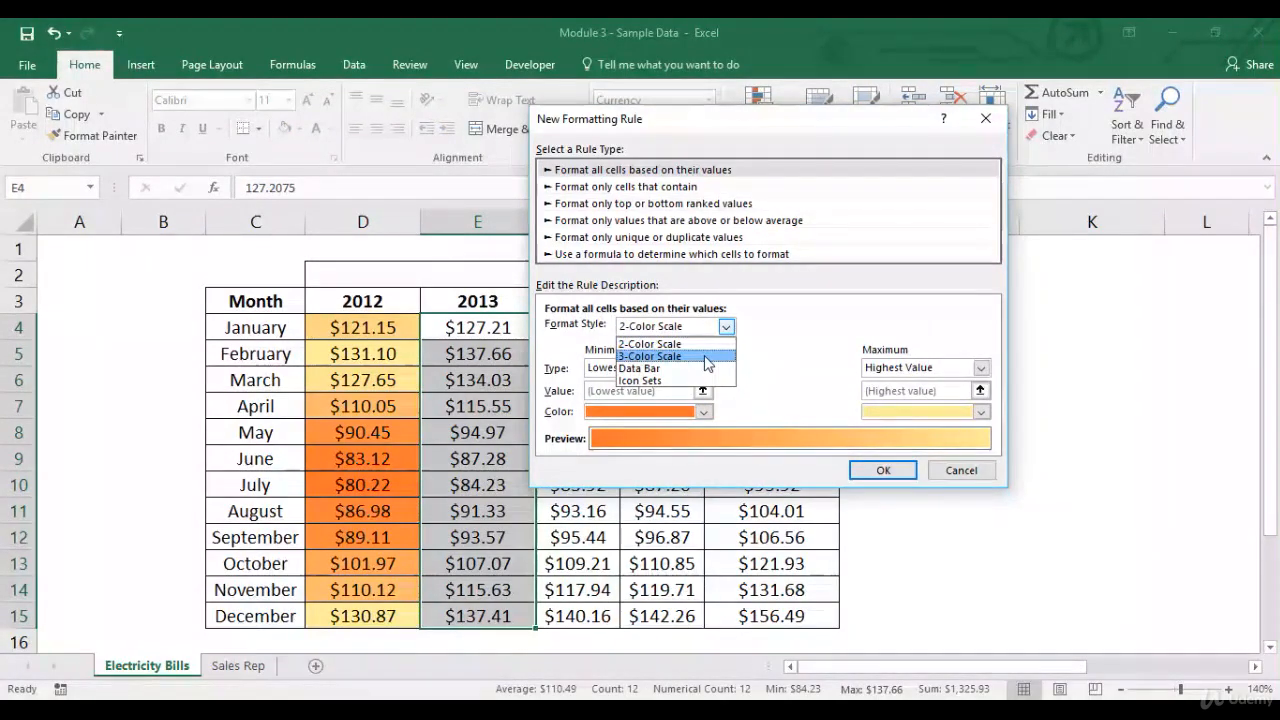
{"action": "left_click", "coordinate": [695, 356]}
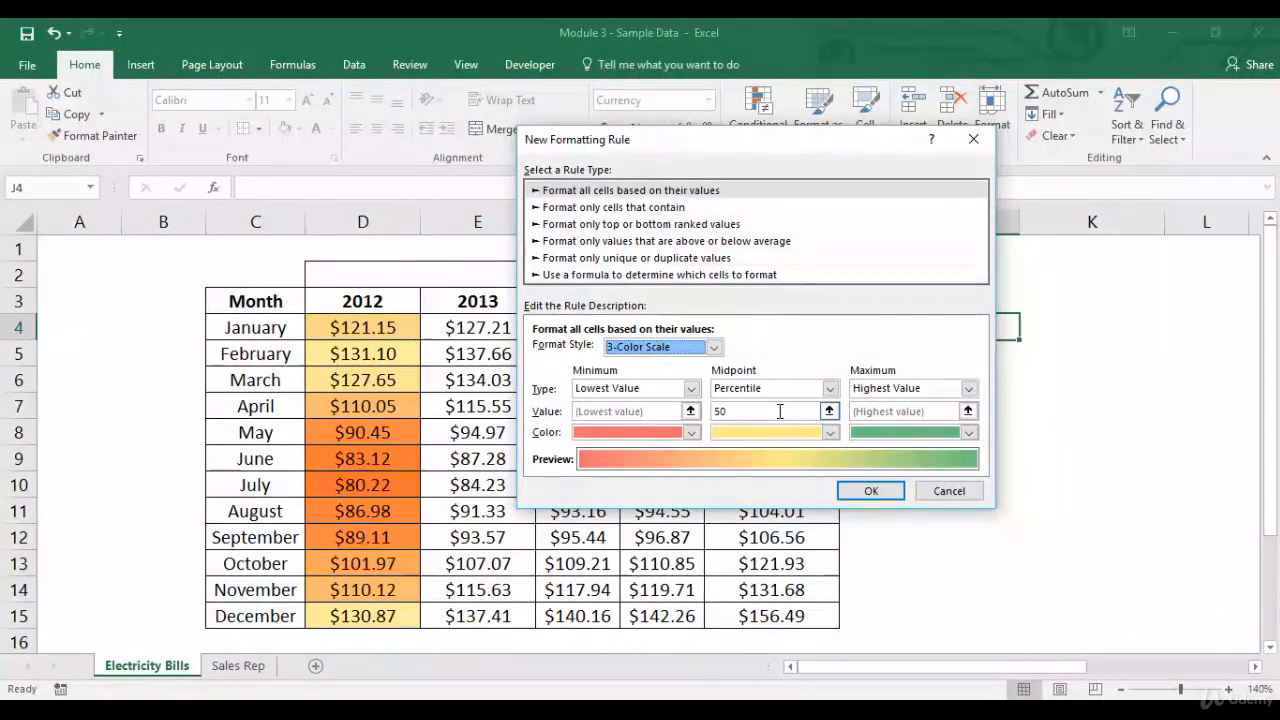
{"action": "left_click", "coordinate": [960, 491]}
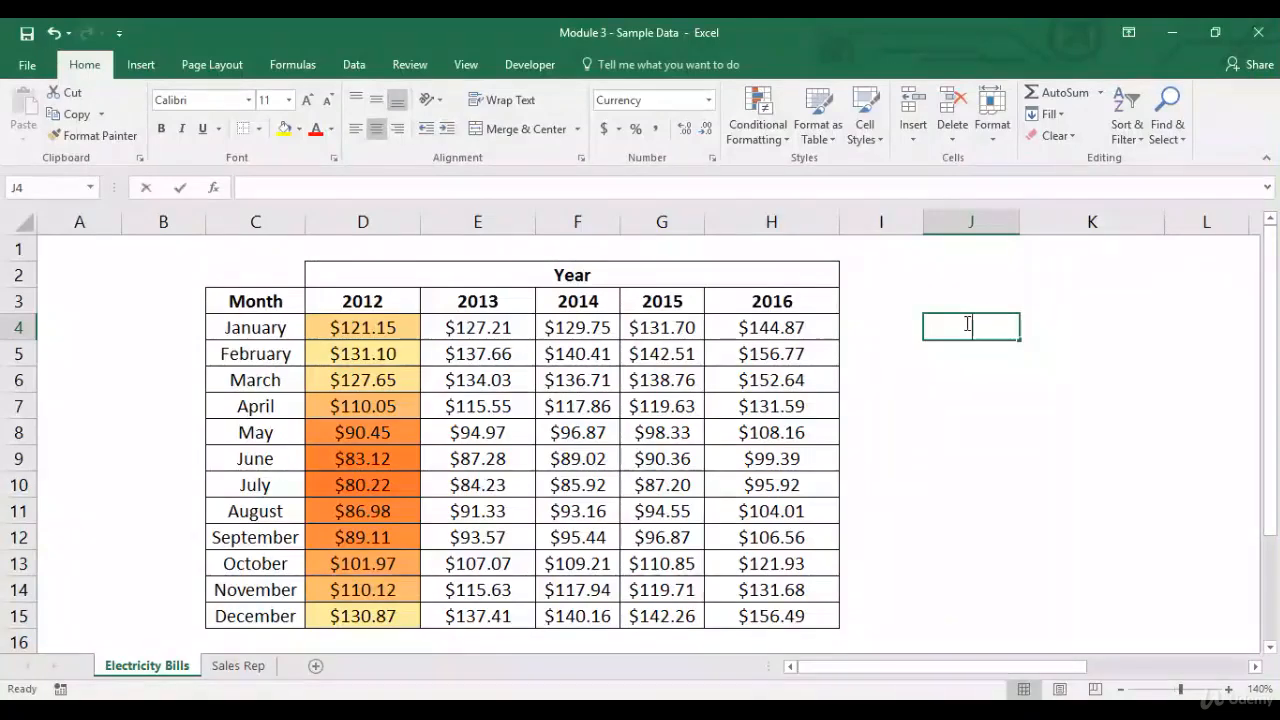
Calculate the 50th percentile of the 2012 bills in J4 with =PERCENTILE.EXC(D4:D15,.50)
{"action": "type", "text": "=erc"}
{"action": "key", "text": "BackSpace"}
{"action": "key", "text": "BackSpace"}
{"action": "key", "text": "BackSpace"}
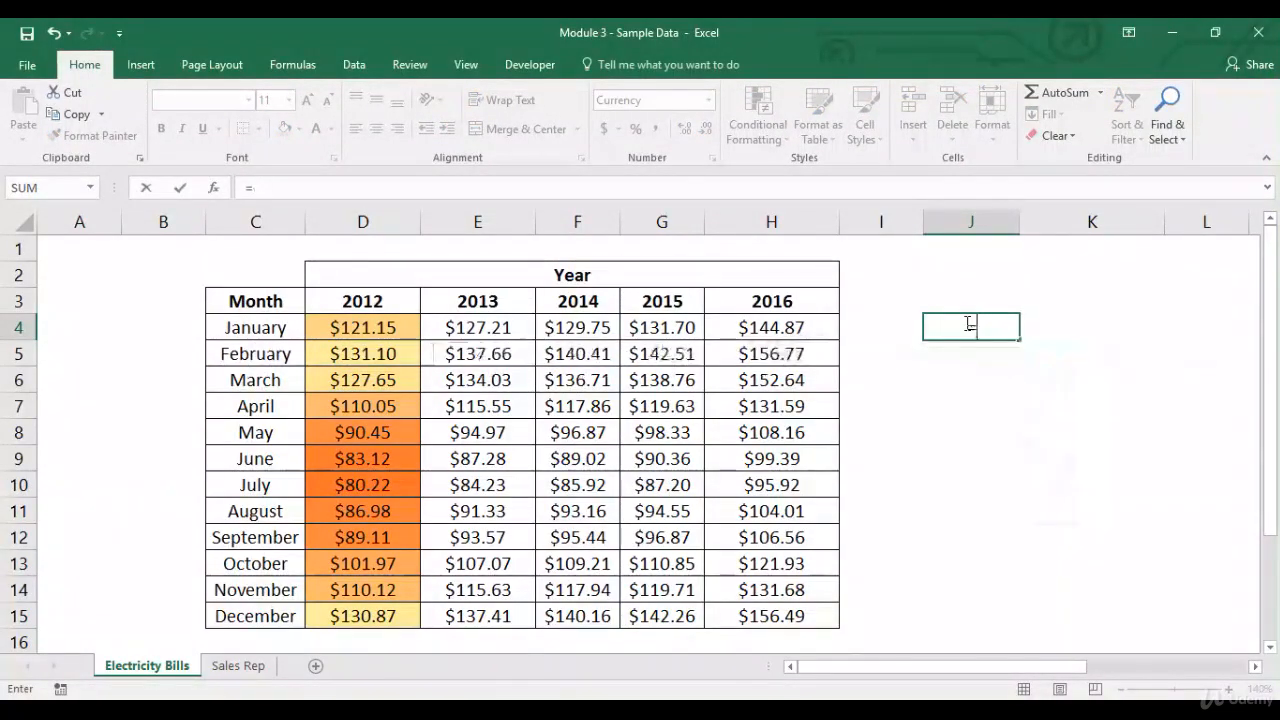
{"action": "type", "text": "perce"}
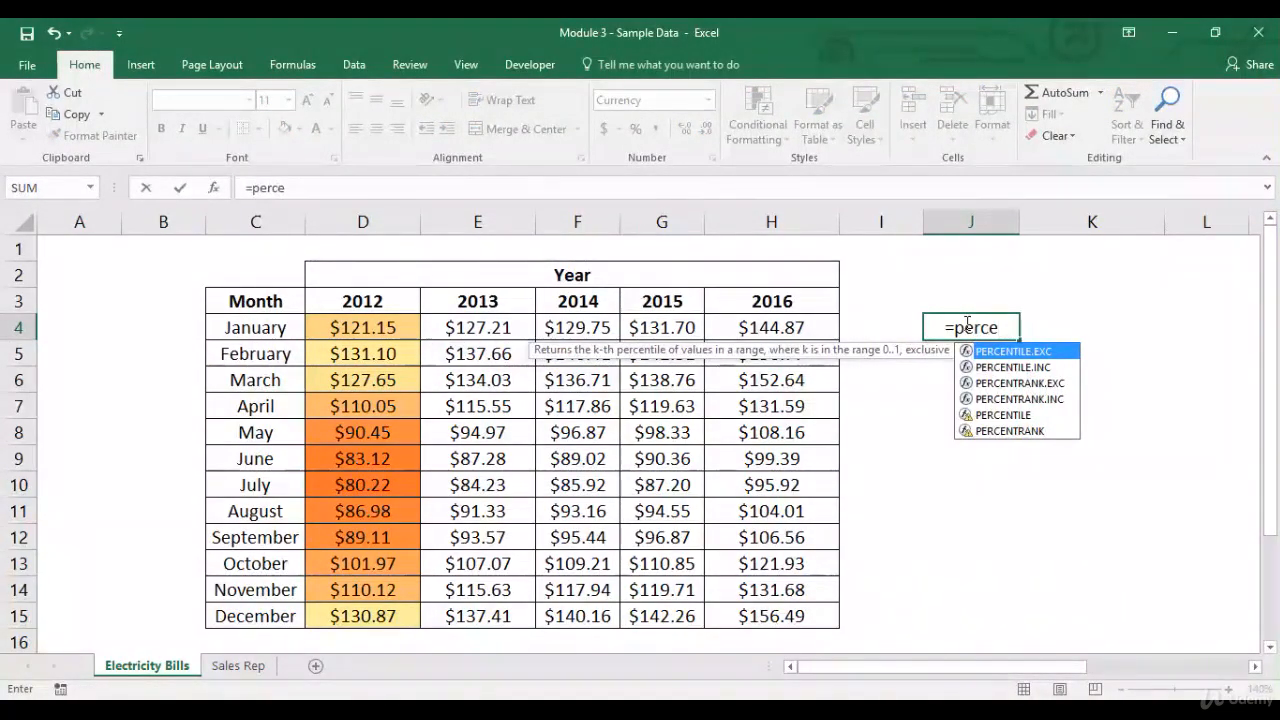
{"action": "key", "text": "Tab"}
{"action": "left_click_drag", "start_coordinate": [380, 326], "coordinate": [367, 617]}
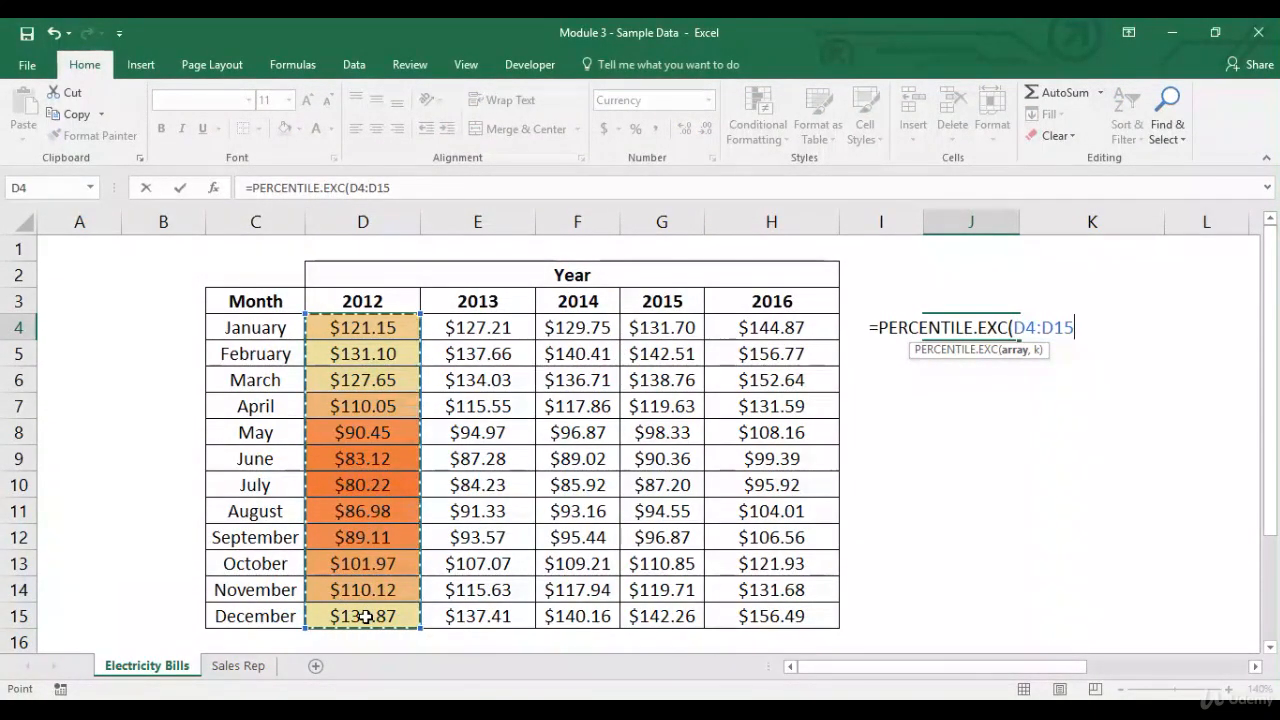
{"action": "type", "text": ","}
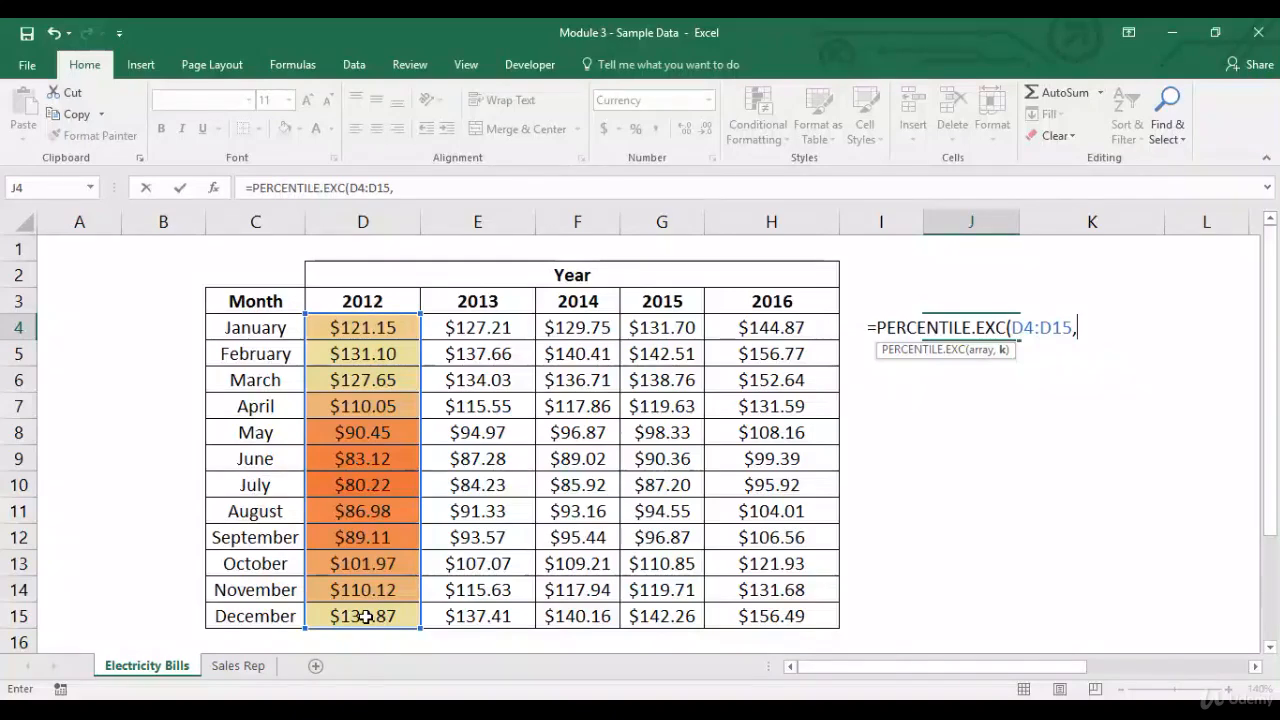
{"action": "type", "text": ".5"}
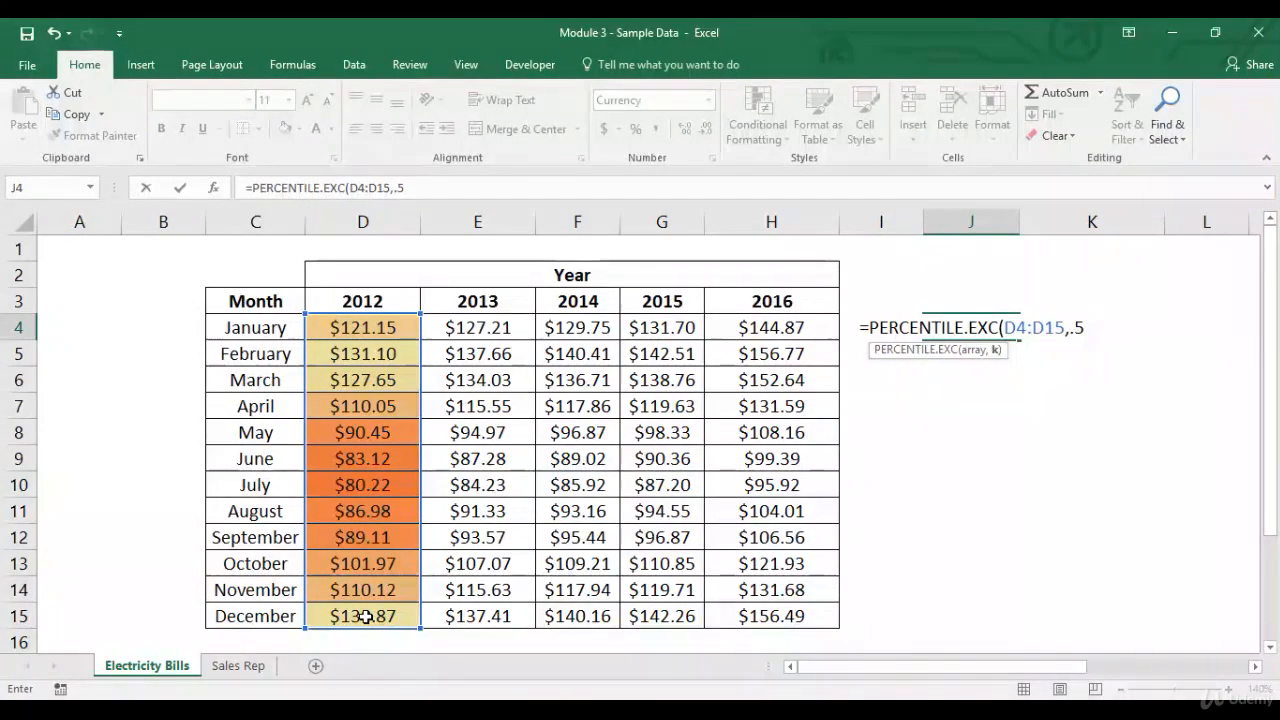
{"action": "type", "text": "0"}
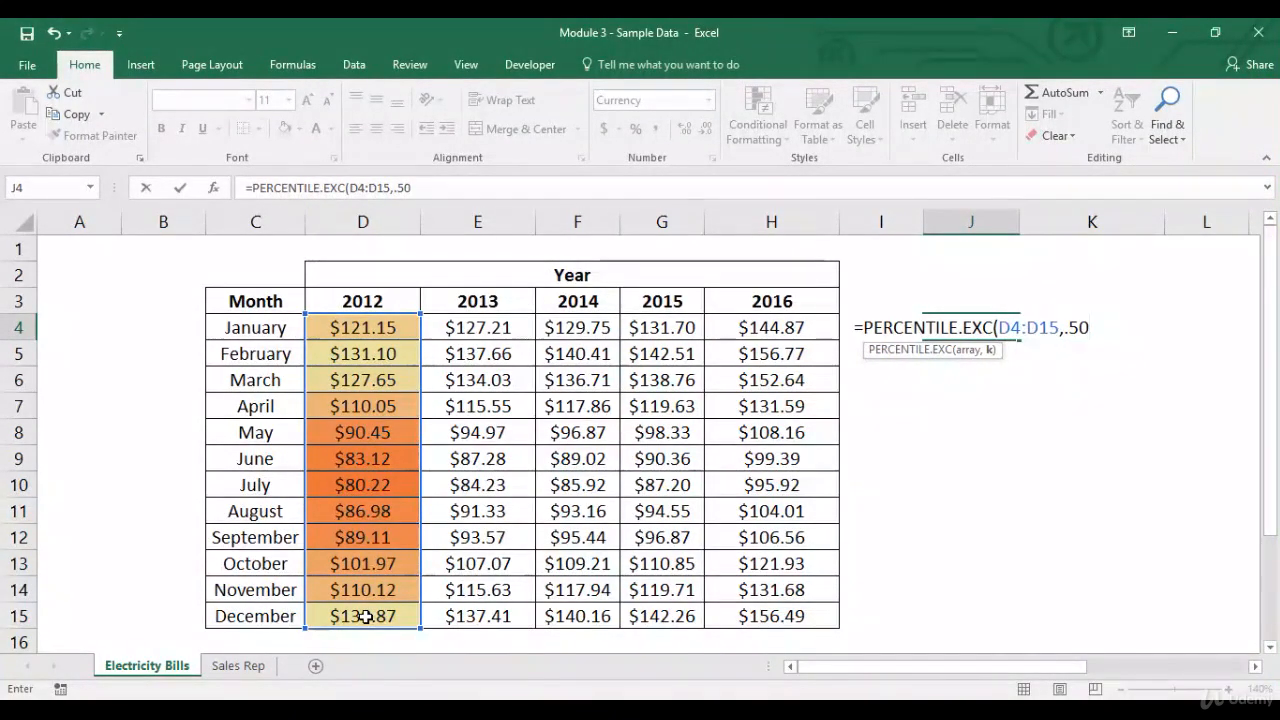
{"action": "type", "text": ")"}
{"action": "key", "text": "Return"}
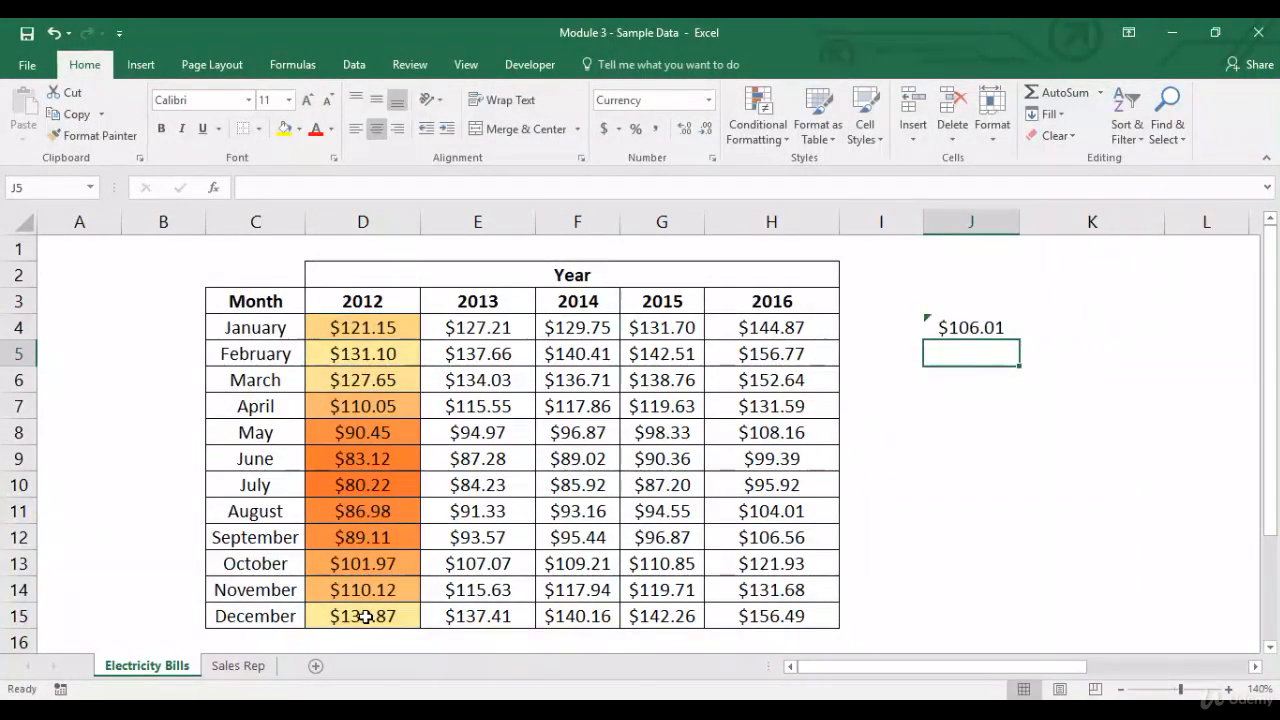
Compare the percentile in J4 with the 2012 bills from May to October, and delete the J4 formula
{"action": "left_click", "coordinate": [966, 328]}
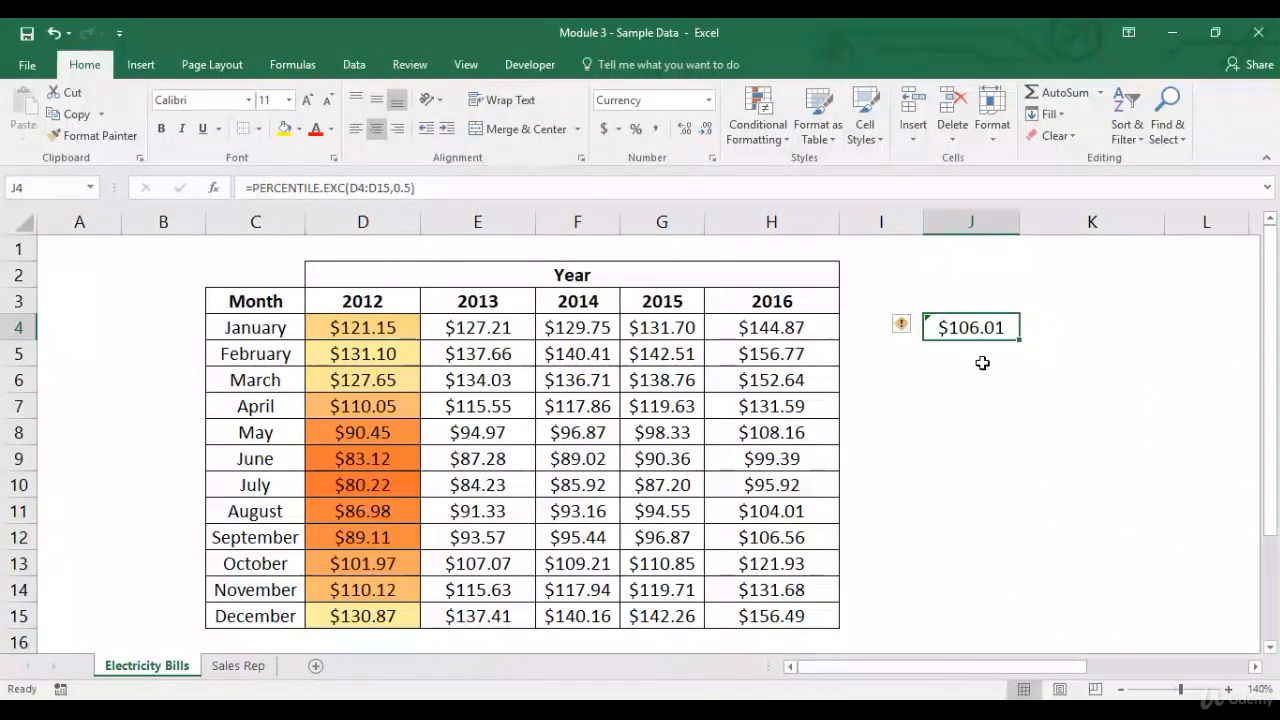
{"action": "left_click_drag", "start_coordinate": [405, 334], "coordinate": [381, 615]}
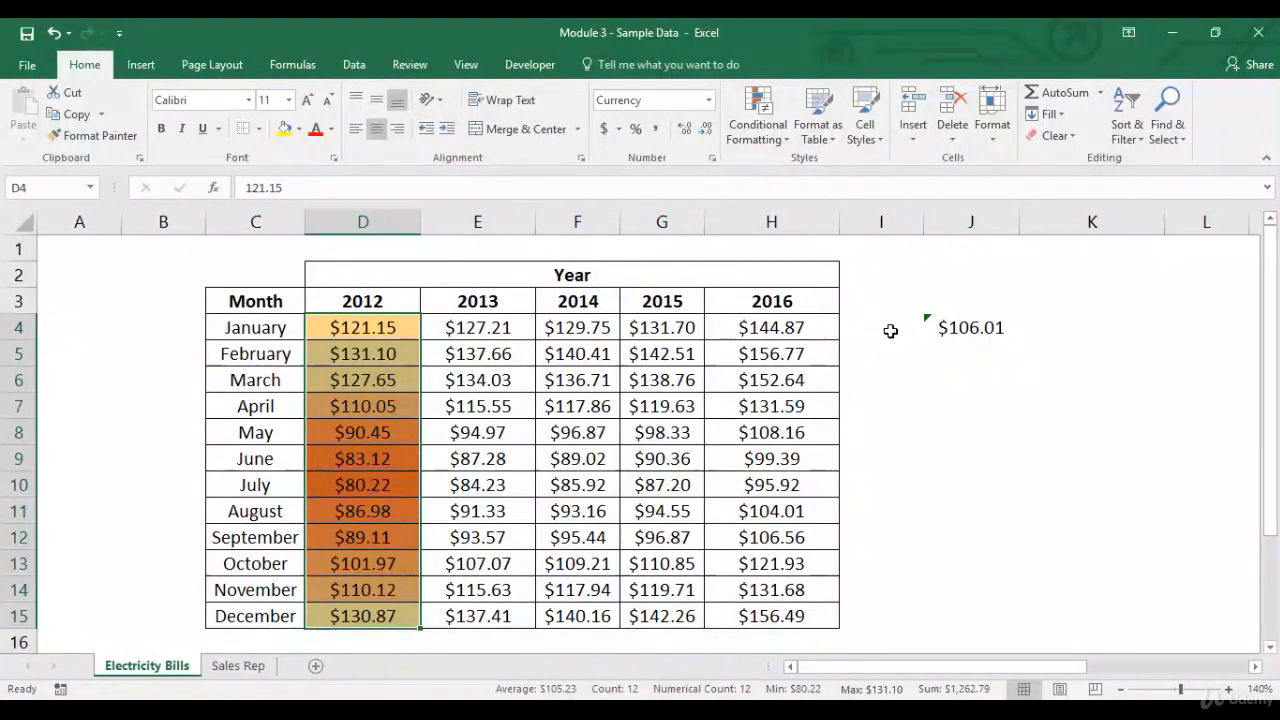
{"action": "left_click", "coordinate": [398, 432]}
{"action": "left_click", "coordinate": [386, 460]}
{"action": "left_click", "coordinate": [380, 485]}
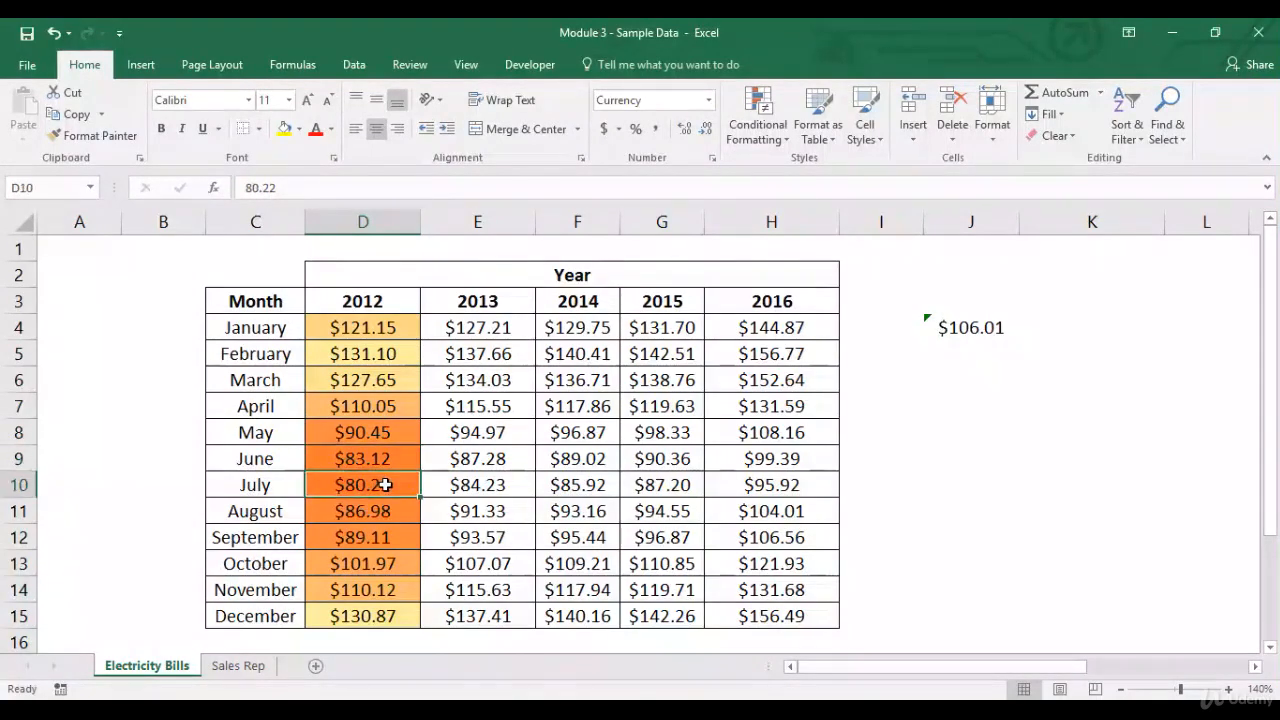
{"action": "left_click", "coordinate": [382, 512]}
{"action": "left_click", "coordinate": [378, 538]}
{"action": "left_click", "coordinate": [377, 567]}
{"action": "left_click", "coordinate": [948, 327]}
{"action": "key", "text": "Delete"}
Apply a value-based 3-Color Scale rule to D4:D15, red through yellow at the 50th percentile to green, and check April and November
{"action": "left_click_drag", "start_coordinate": [400, 327], "coordinate": [384, 617]}
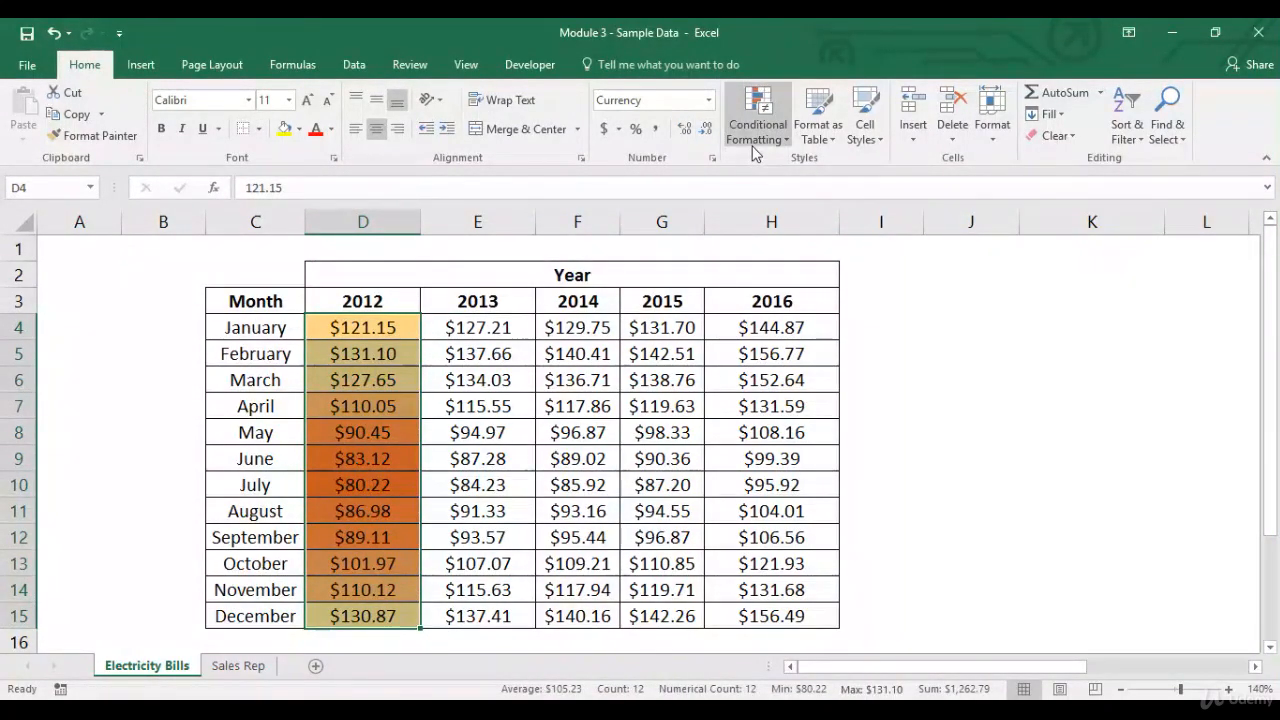
{"action": "left_click", "coordinate": [758, 118]}
{"action": "mouse_move", "coordinate": [830, 168]}
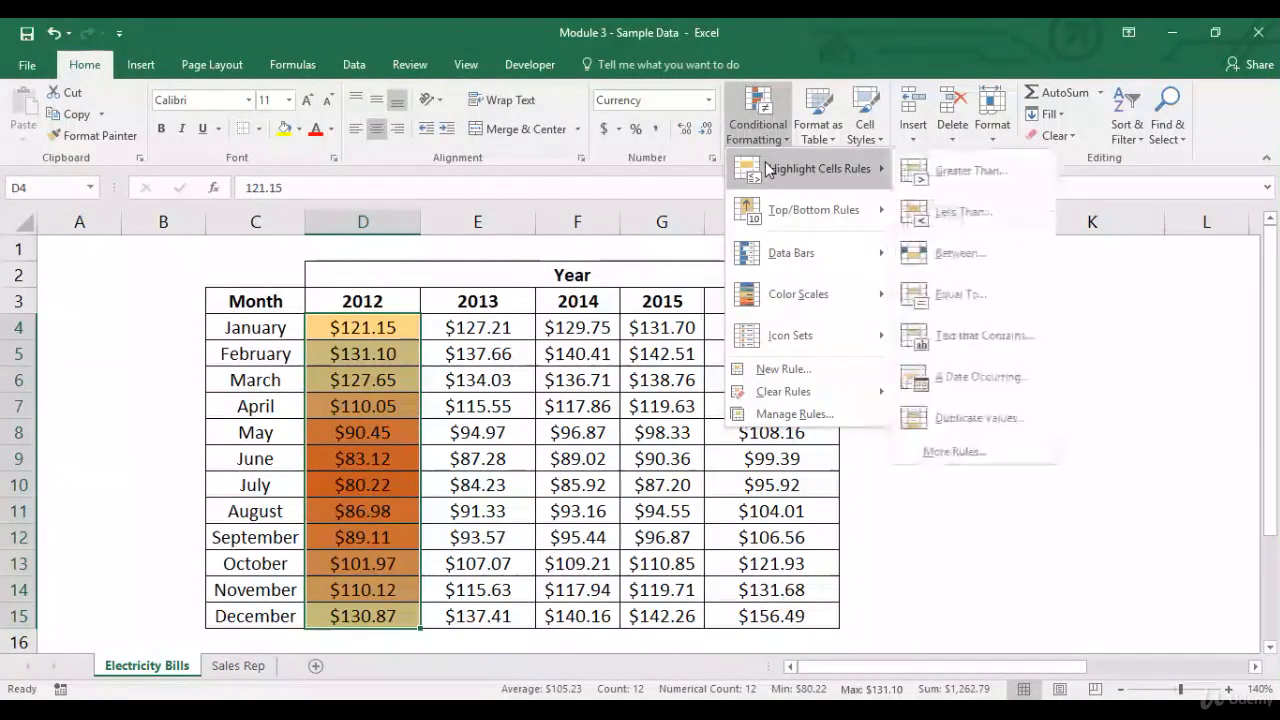
{"action": "left_click", "coordinate": [955, 451]}
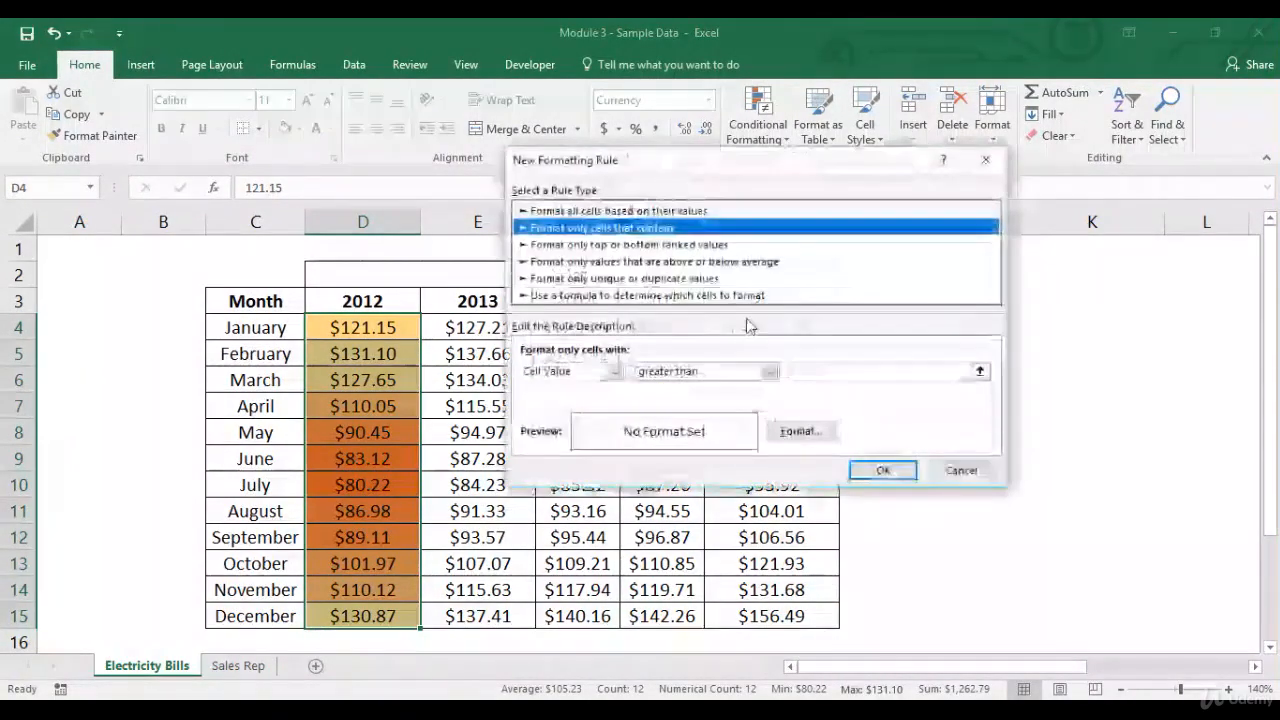
{"action": "left_click", "coordinate": [652, 211]}
{"action": "left_click", "coordinate": [701, 369]}
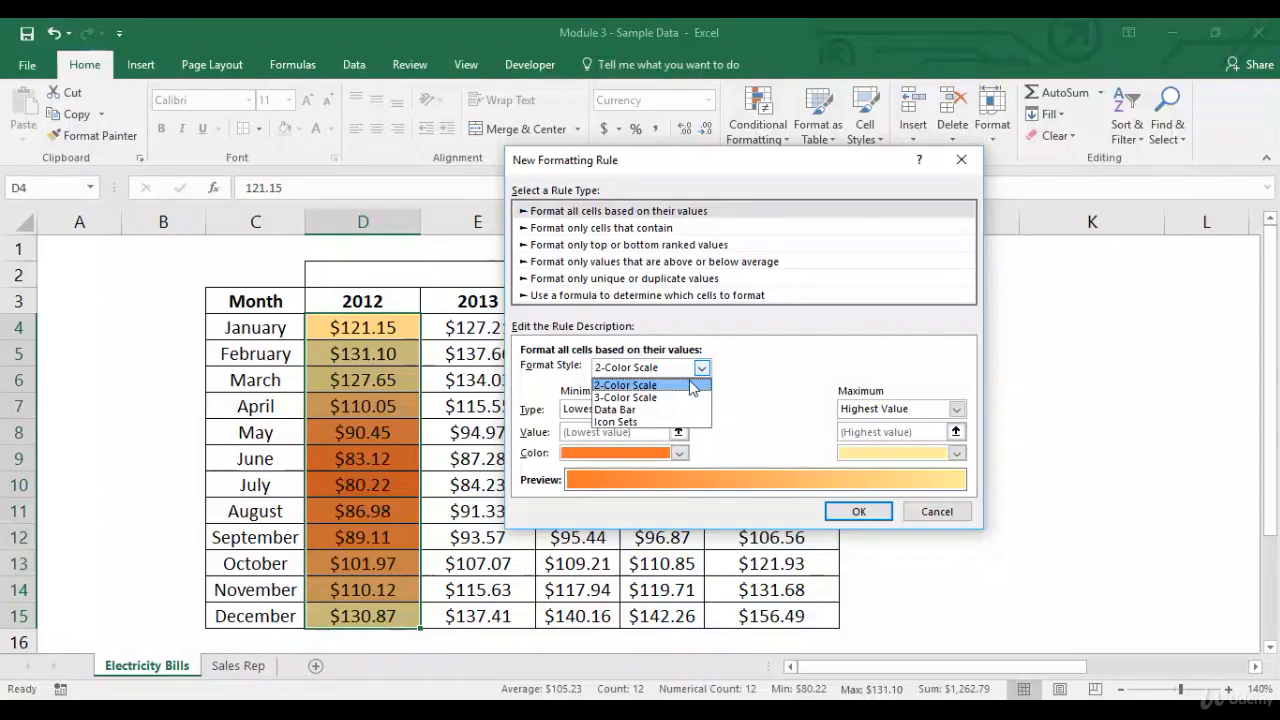
{"action": "left_click", "coordinate": [687, 398]}
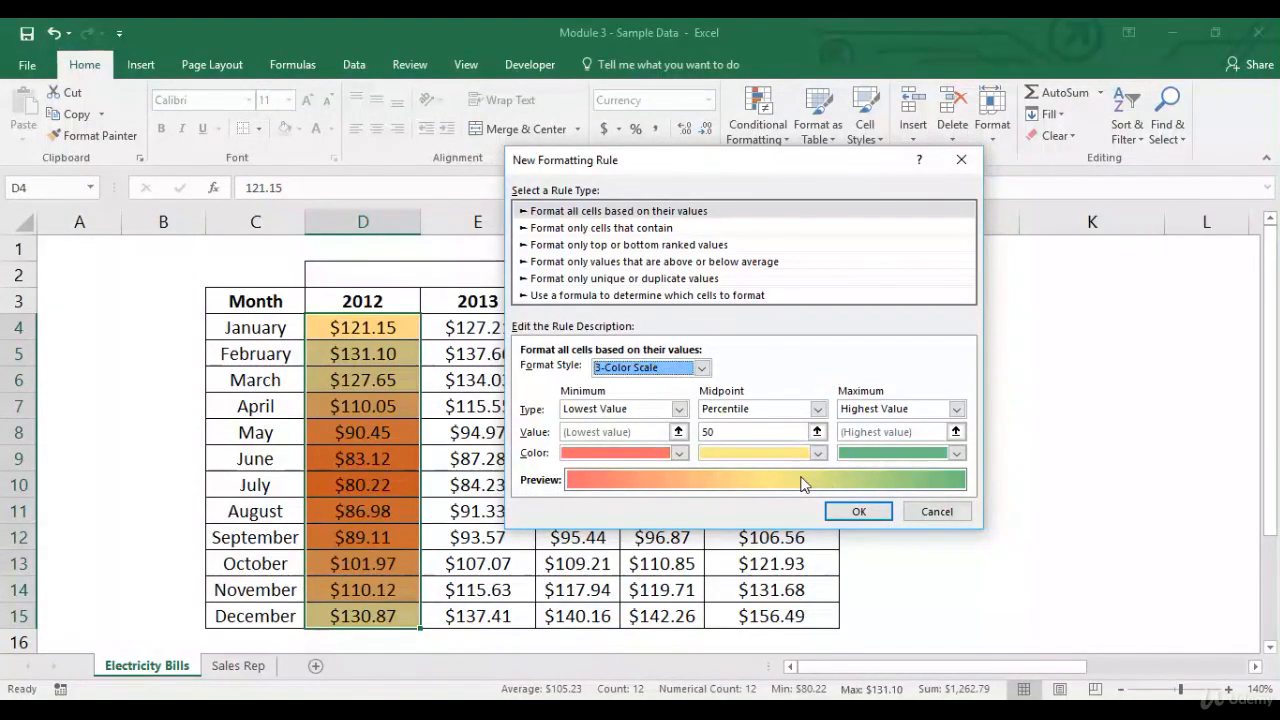
{"action": "left_click", "coordinate": [877, 517]}
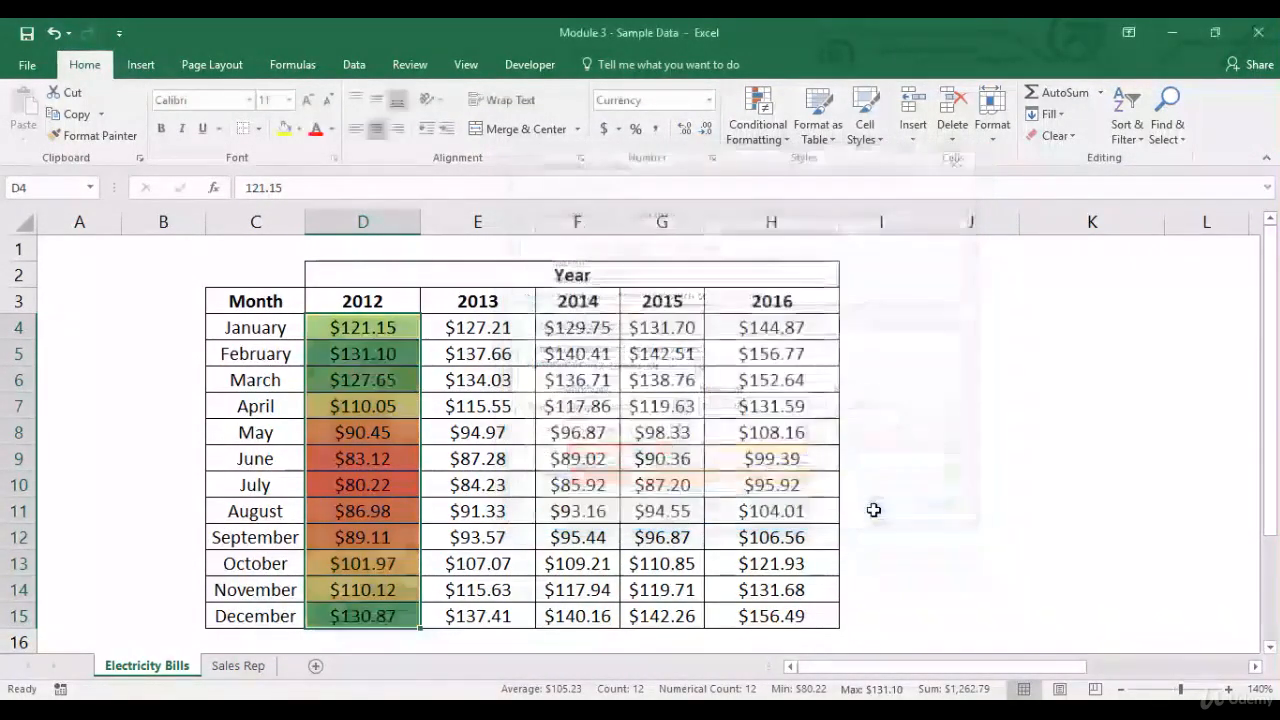
{"action": "left_click", "coordinate": [425, 432]}
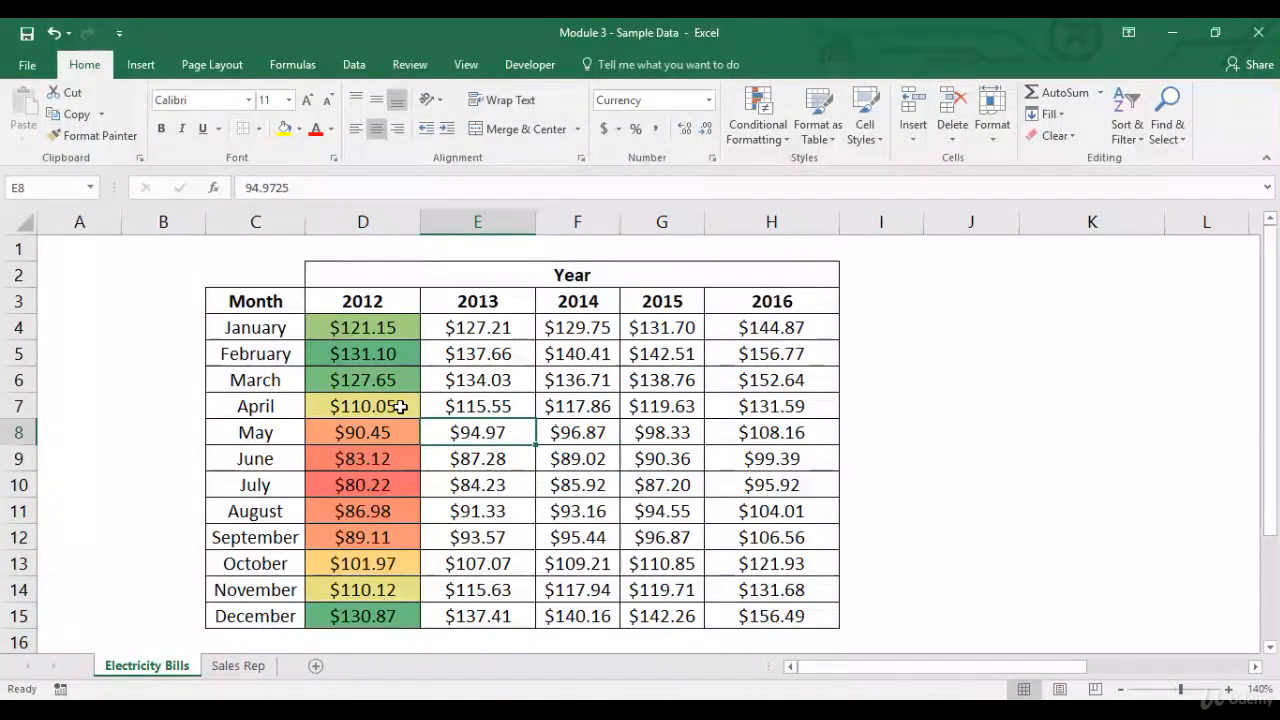
{"action": "left_click", "coordinate": [400, 407]}
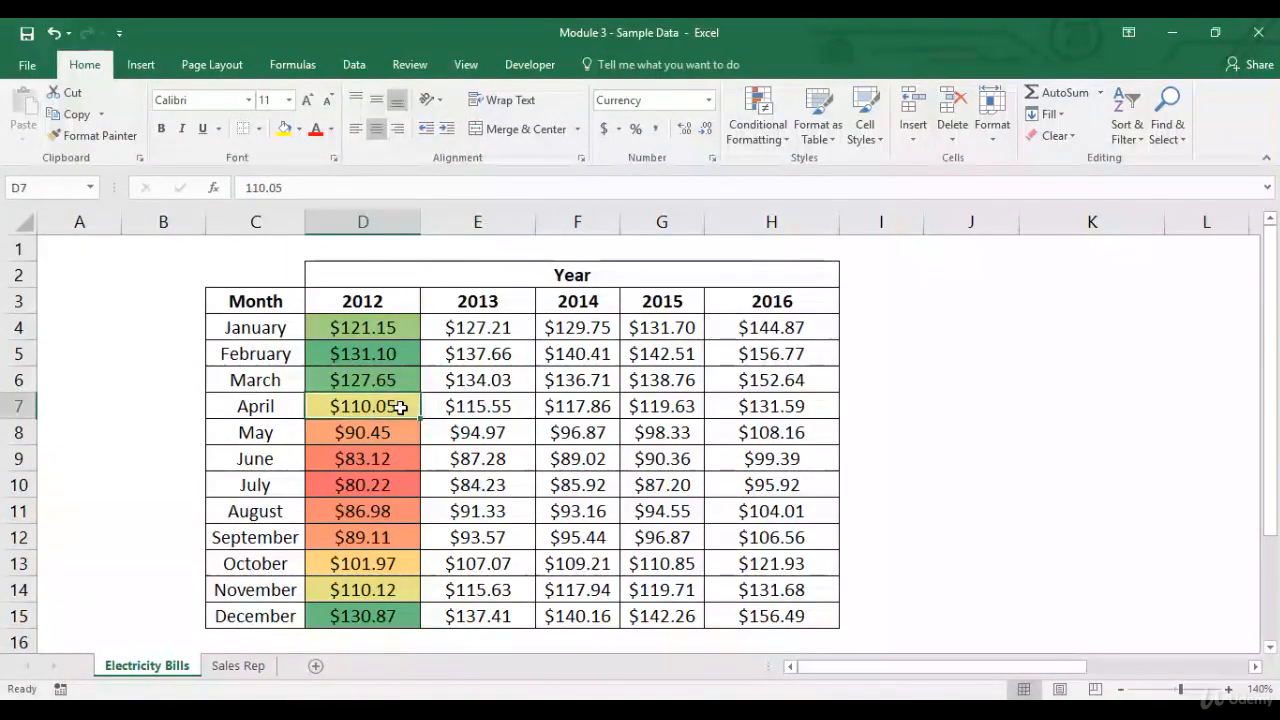
{"action": "left_click", "coordinate": [358, 594]}
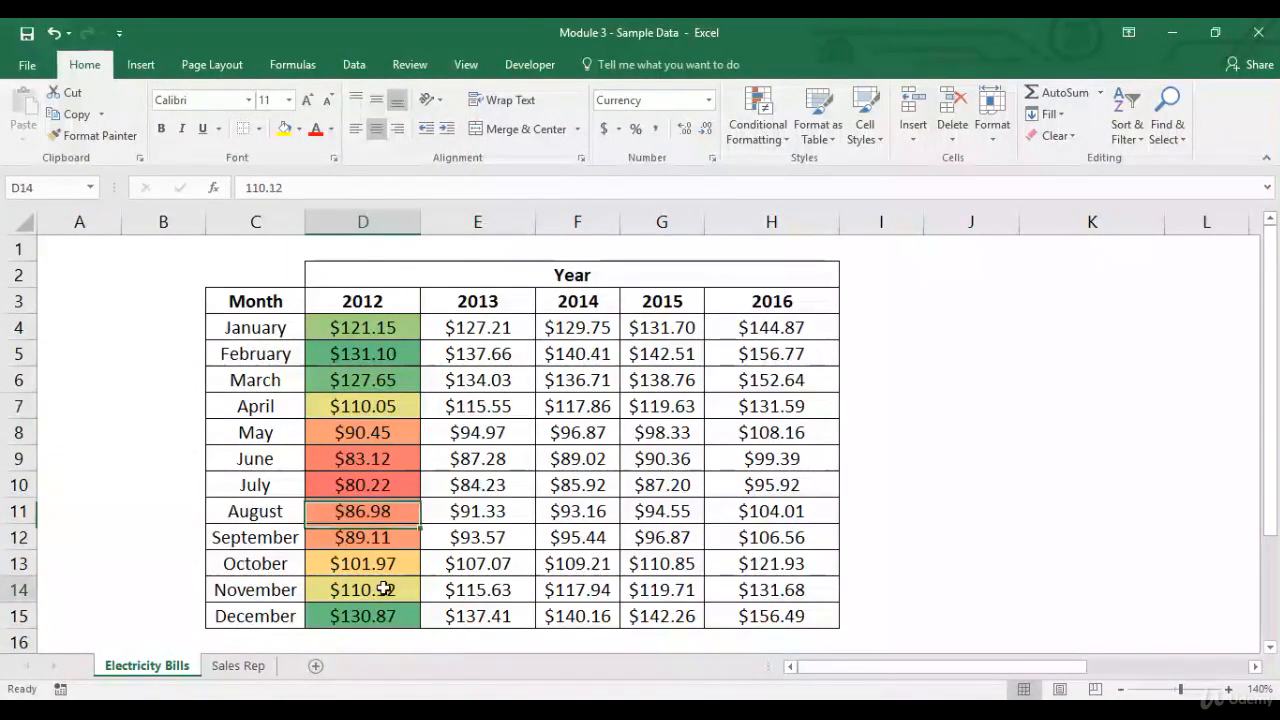
{"action": "left_click", "coordinate": [383, 406]}
Clear the color scale rules from the 2012 bills in D4:D15
{"action": "left_click_drag", "start_coordinate": [362, 327], "coordinate": [366, 614]}
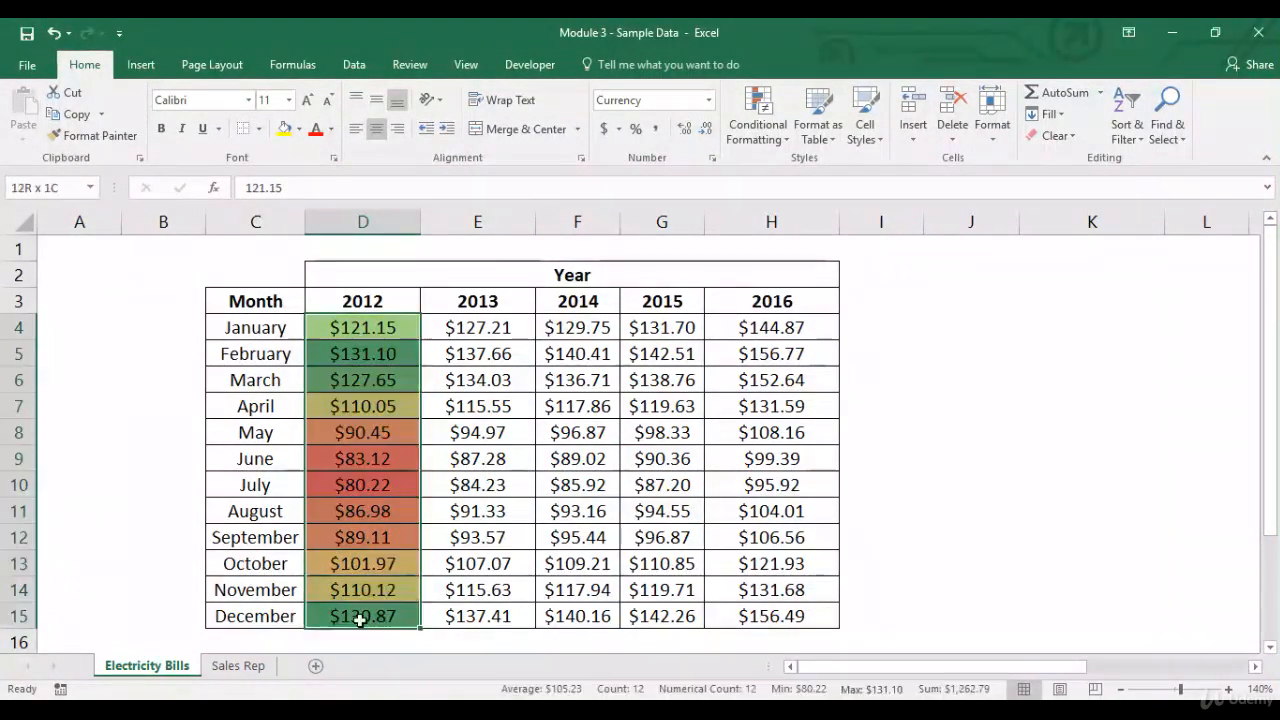
{"action": "left_click", "coordinate": [772, 151]}
{"action": "mouse_move", "coordinate": [860, 397]}
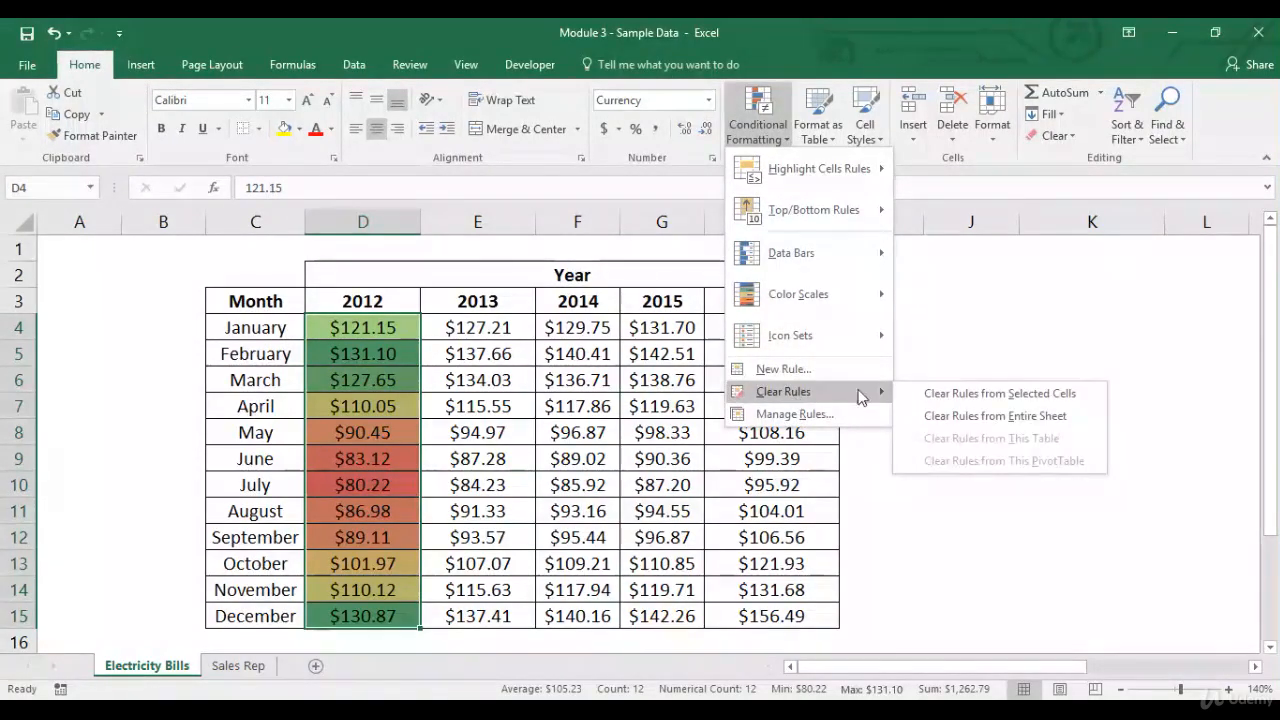
{"action": "left_click", "coordinate": [945, 394]}
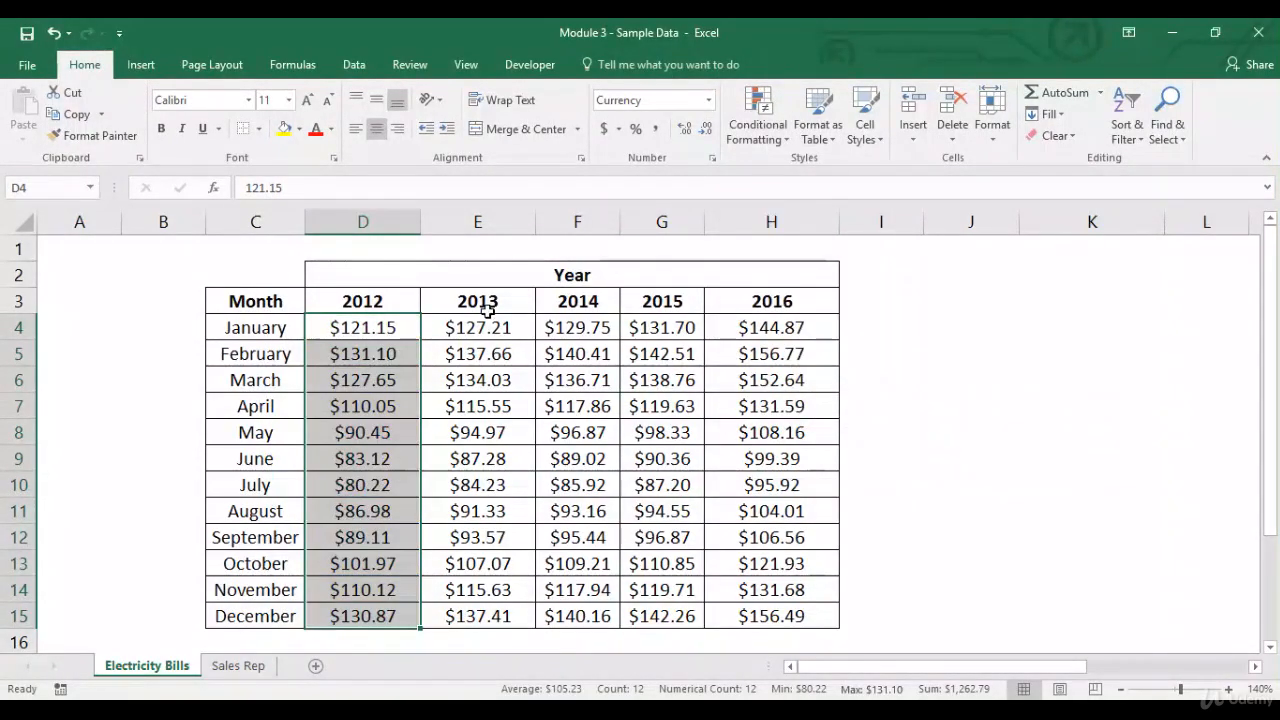
Apply a value-based Data Bar rule with a solid blue fill to D4:D15, showing only the bars without the amounts
{"action": "left_click", "coordinate": [780, 141]}
{"action": "mouse_move", "coordinate": [783, 169]}
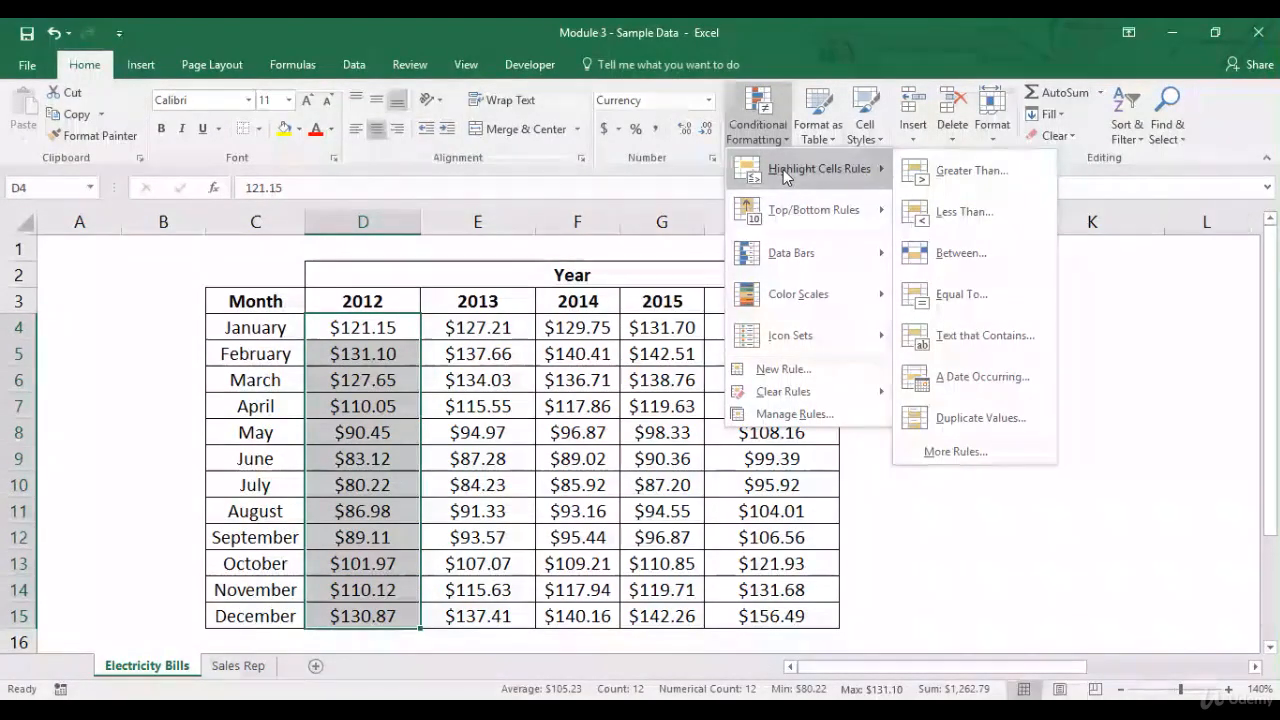
{"action": "left_click", "coordinate": [953, 451]}
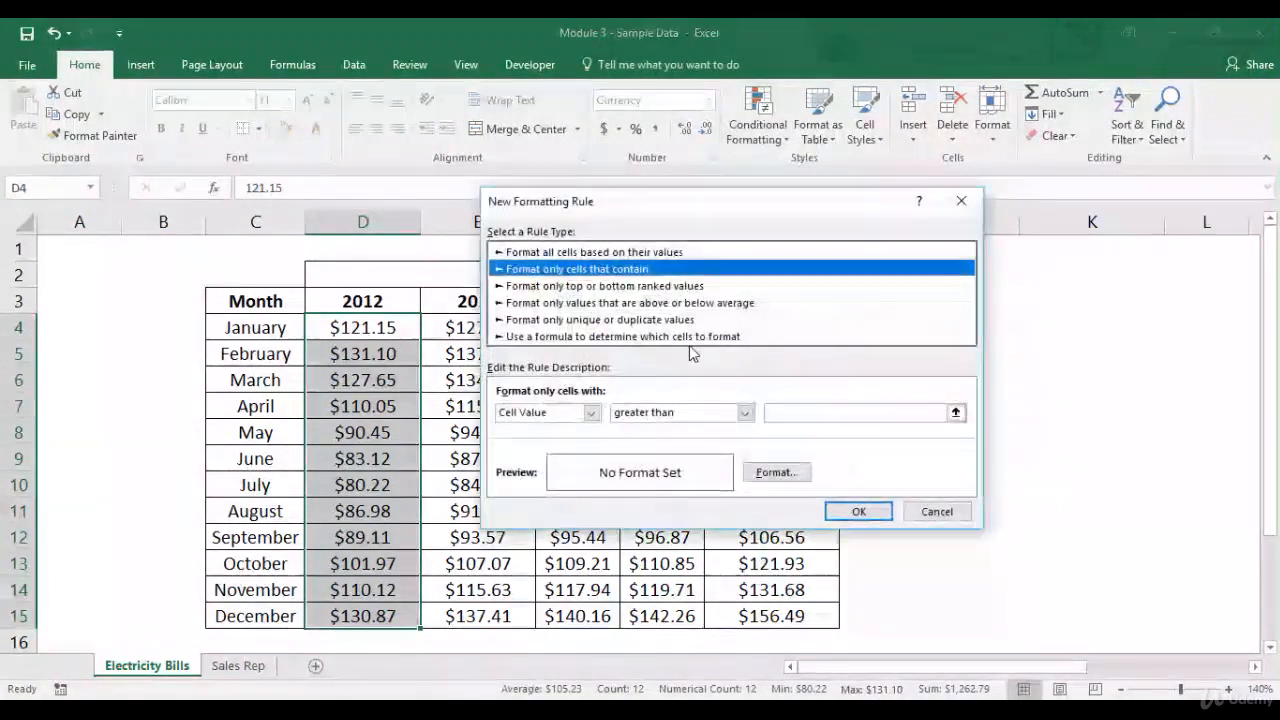
{"action": "left_click", "coordinate": [640, 252]}
{"action": "left_click", "coordinate": [677, 409]}
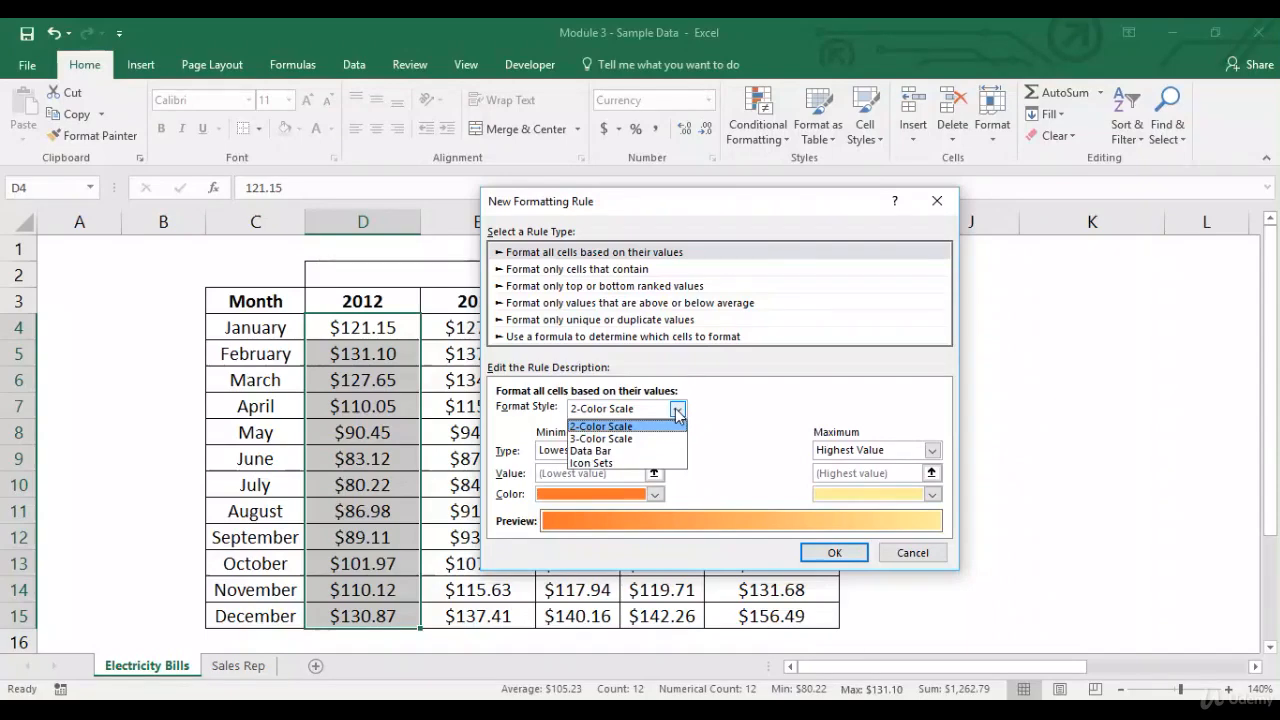
{"action": "left_click", "coordinate": [640, 451]}
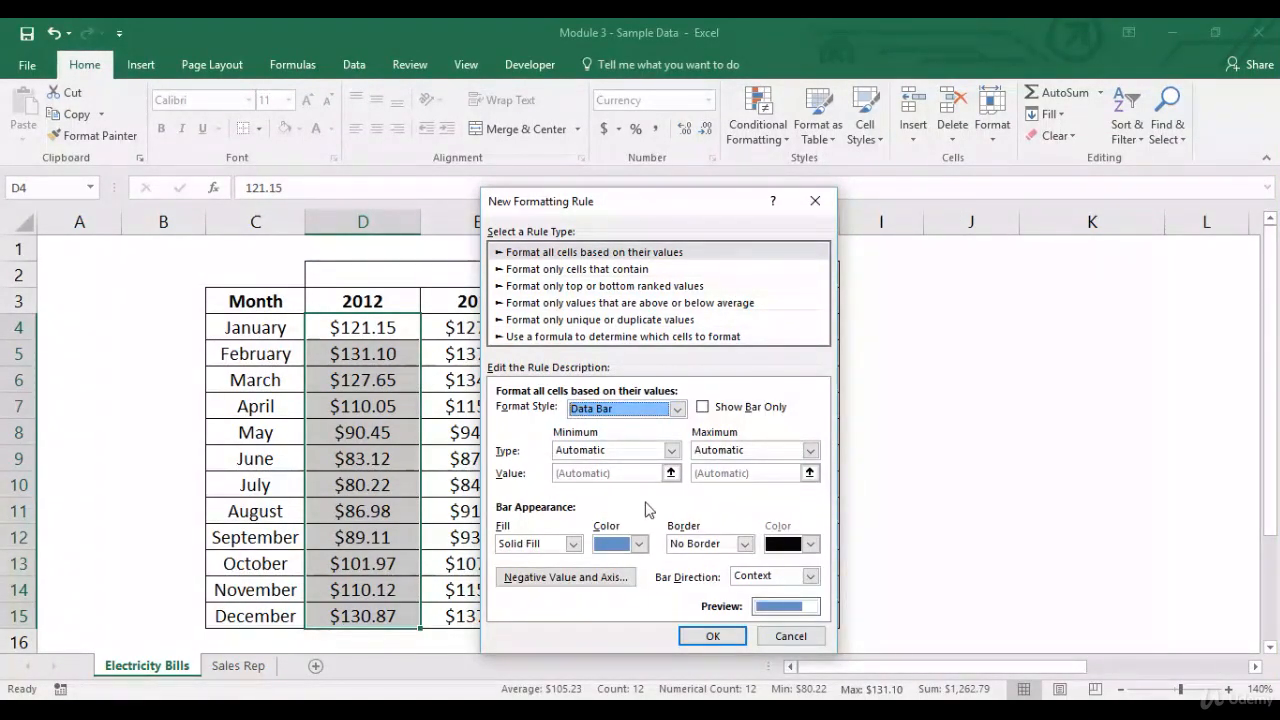
{"action": "left_click", "coordinate": [703, 407]}
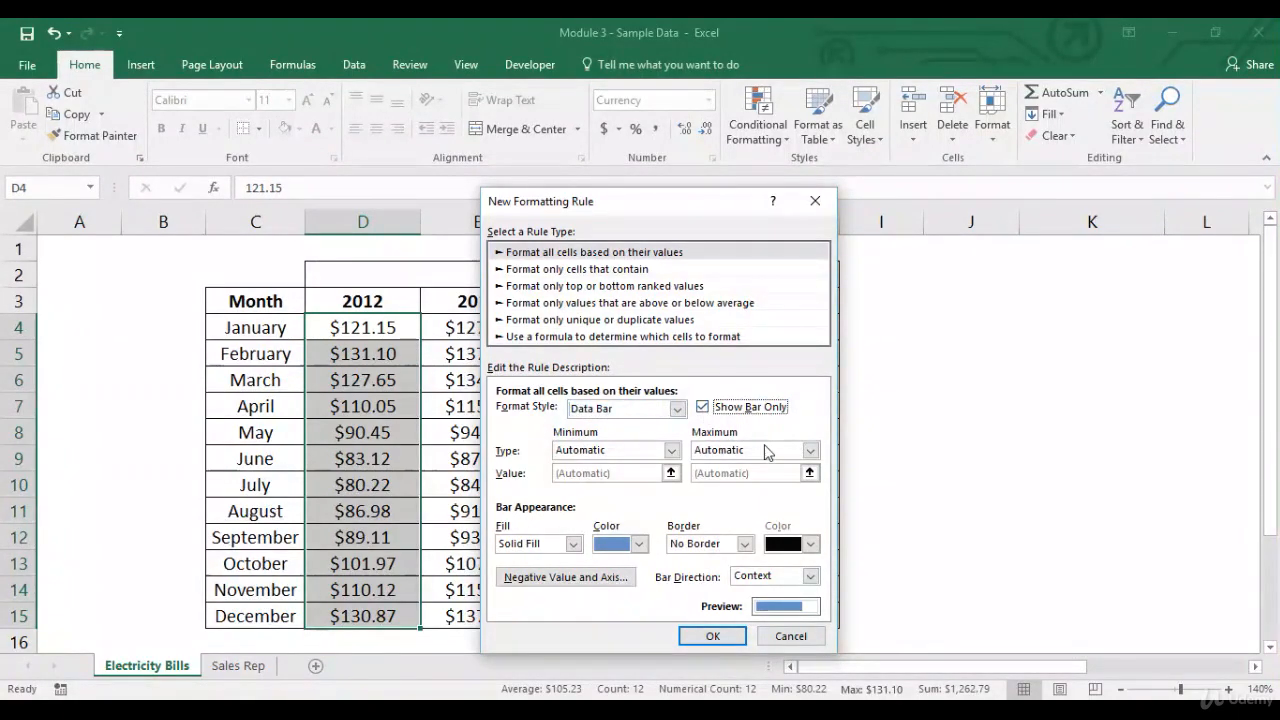
{"action": "left_click", "coordinate": [712, 636]}
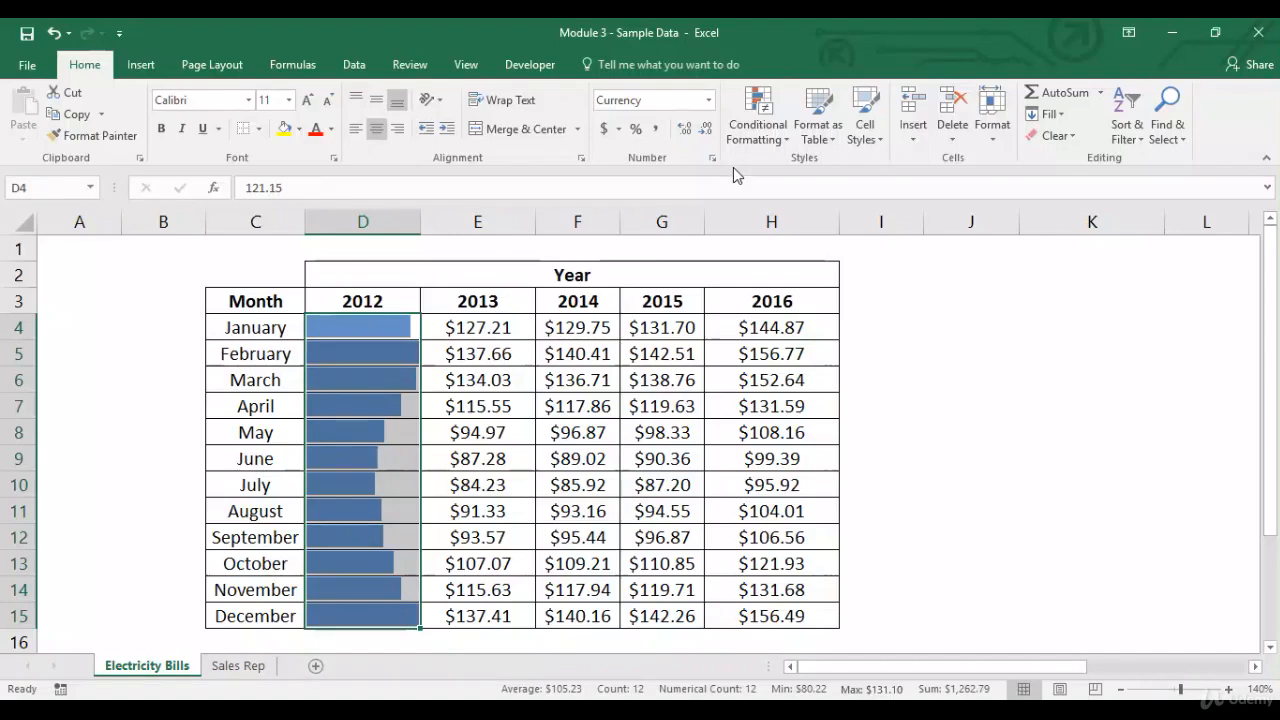
Clear the data bar rule from the 2012 bills in D4:D15
{"action": "left_click", "coordinate": [757, 118]}
{"action": "mouse_move", "coordinate": [787, 393]}
{"action": "left_click", "coordinate": [932, 392]}
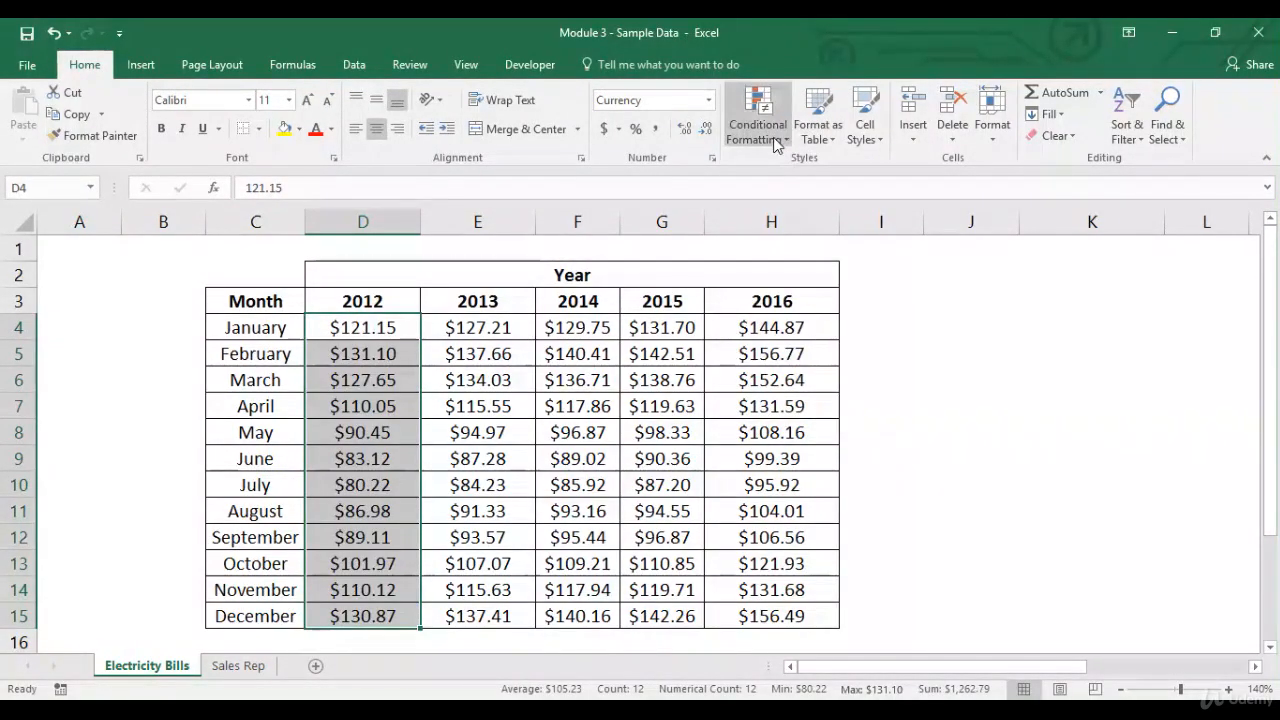
Try a value-based Data Bar rule with Solid Fill on D4:D15, and discard it
{"action": "left_click", "coordinate": [776, 145]}
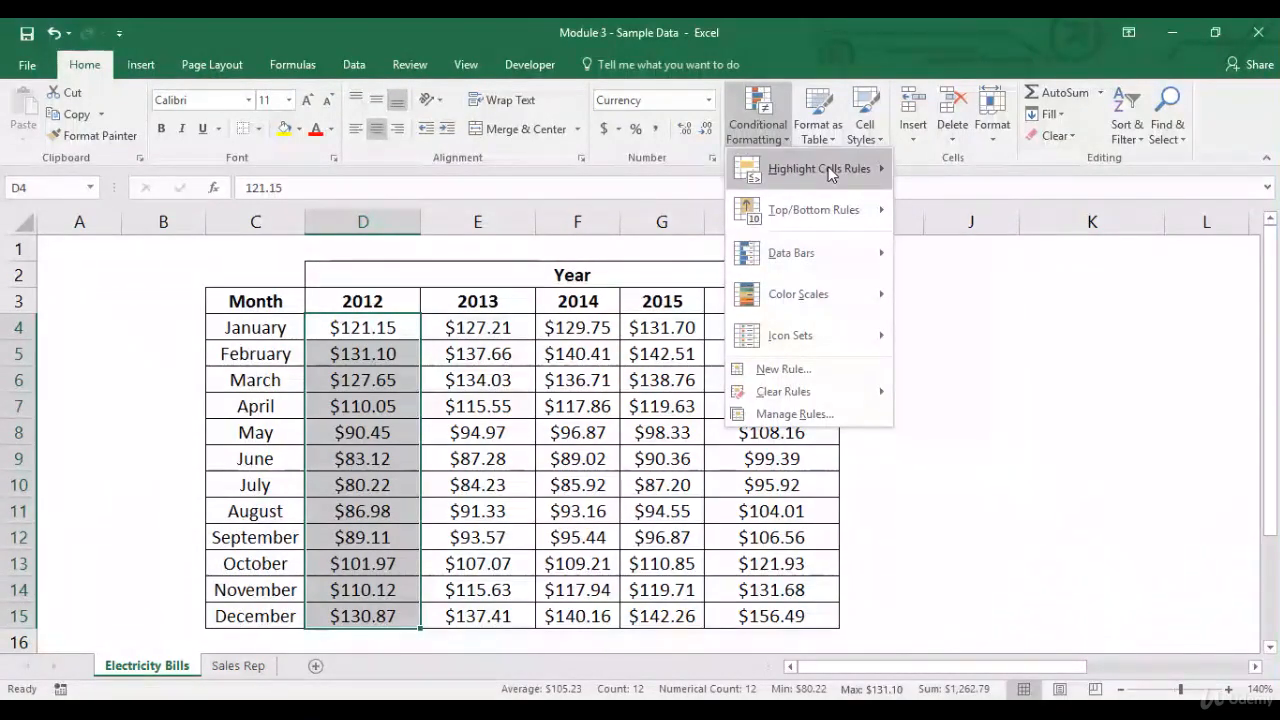
{"action": "mouse_move", "coordinate": [828, 166]}
{"action": "left_click", "coordinate": [944, 460]}
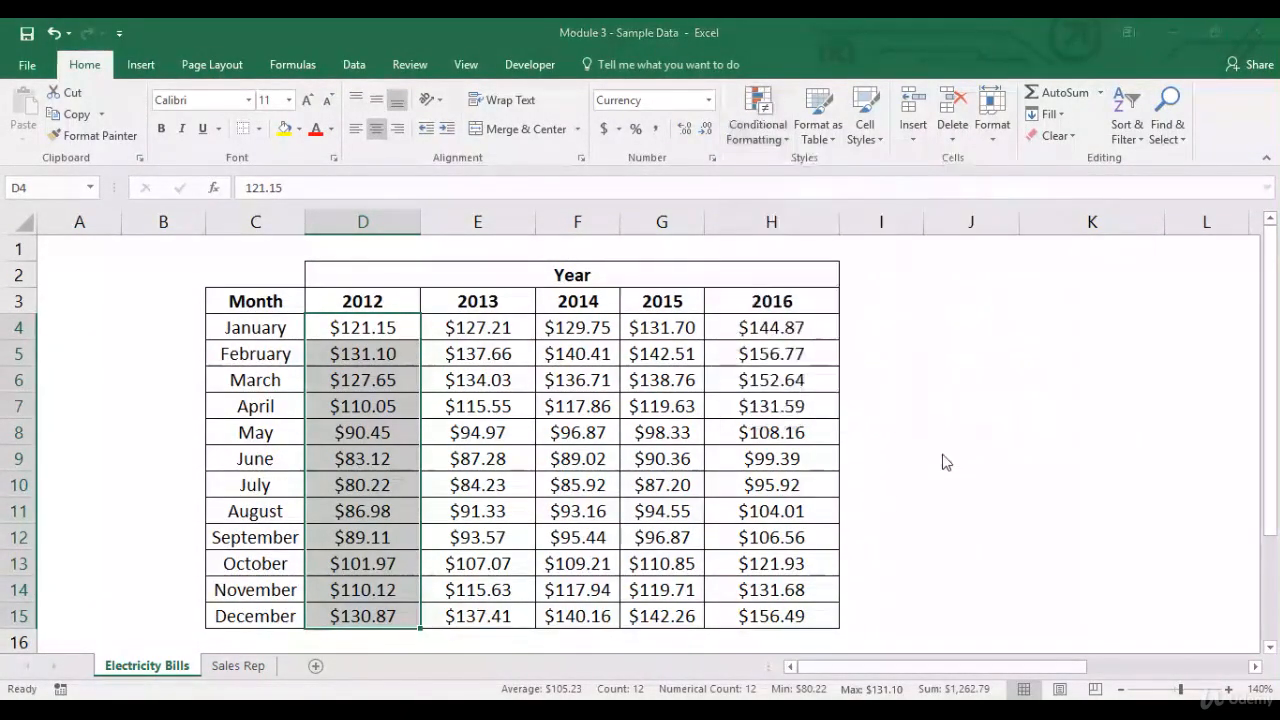
{"action": "left_click", "coordinate": [616, 316]}
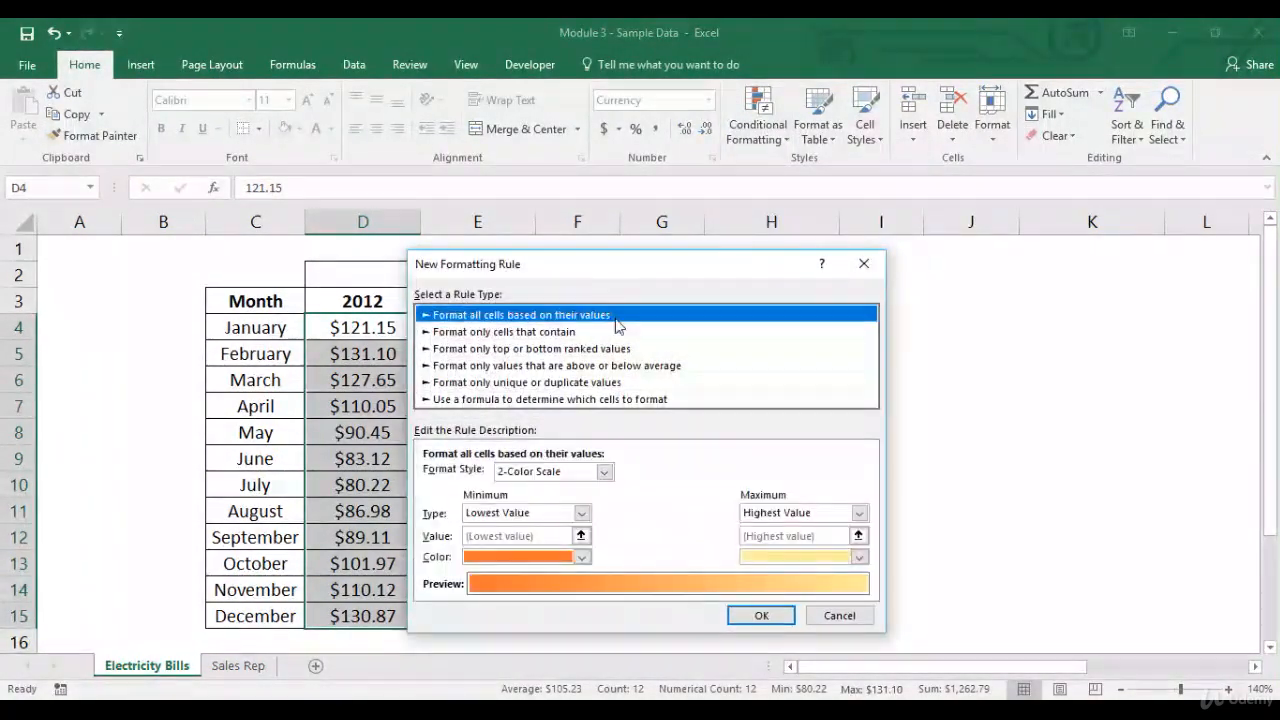
{"action": "left_click", "coordinate": [605, 472]}
{"action": "left_click", "coordinate": [580, 513]}
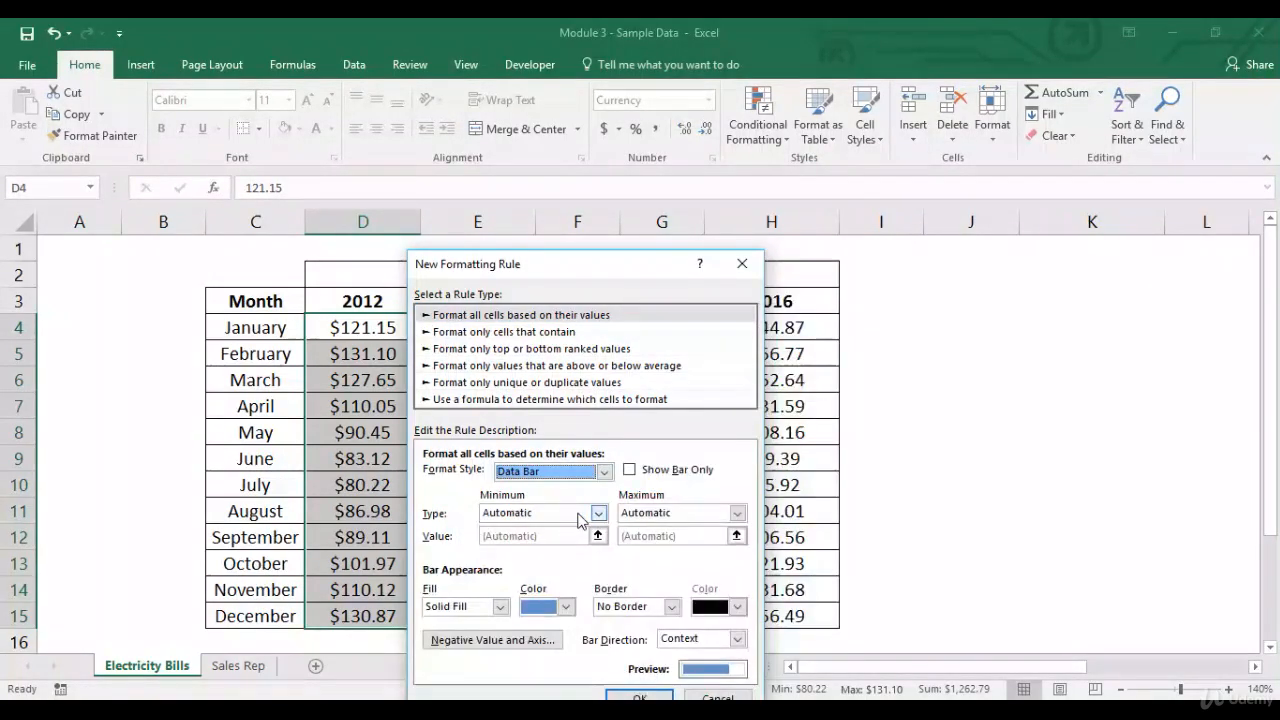
{"action": "left_click_drag", "start_coordinate": [694, 266], "coordinate": [903, 133]}
{"action": "left_click", "coordinate": [710, 474]}
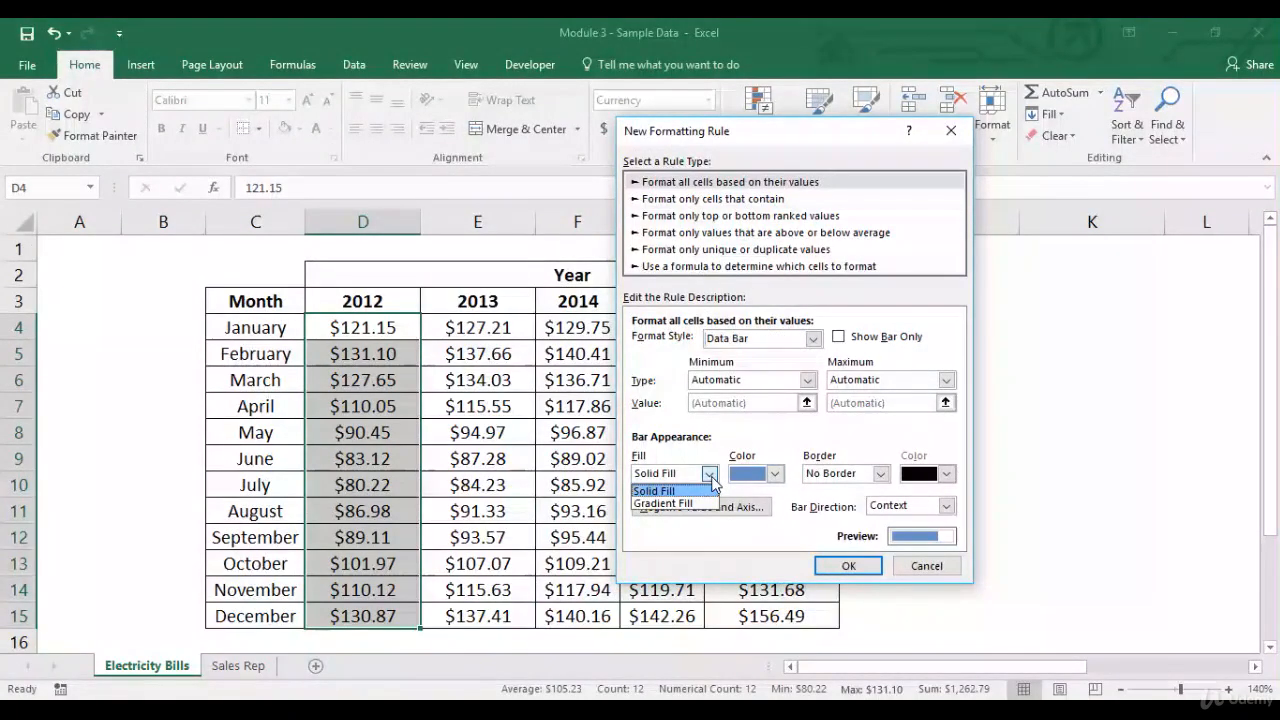
{"action": "left_click", "coordinate": [709, 475]}
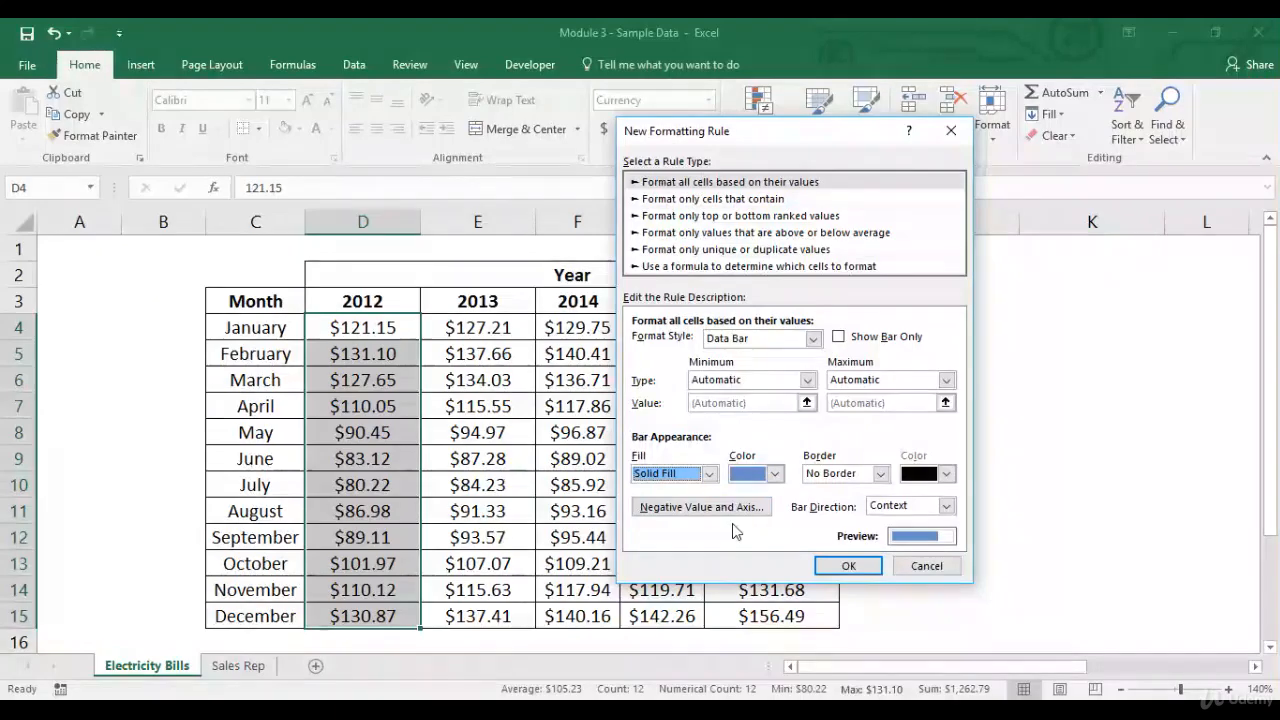
{"action": "left_click", "coordinate": [935, 568]}
Change the January 2012 bill in D4 to -121.15
{"action": "left_click", "coordinate": [377, 334]}
{"action": "double_click", "coordinate": [378, 334]}
{"action": "type", "text": "-"}
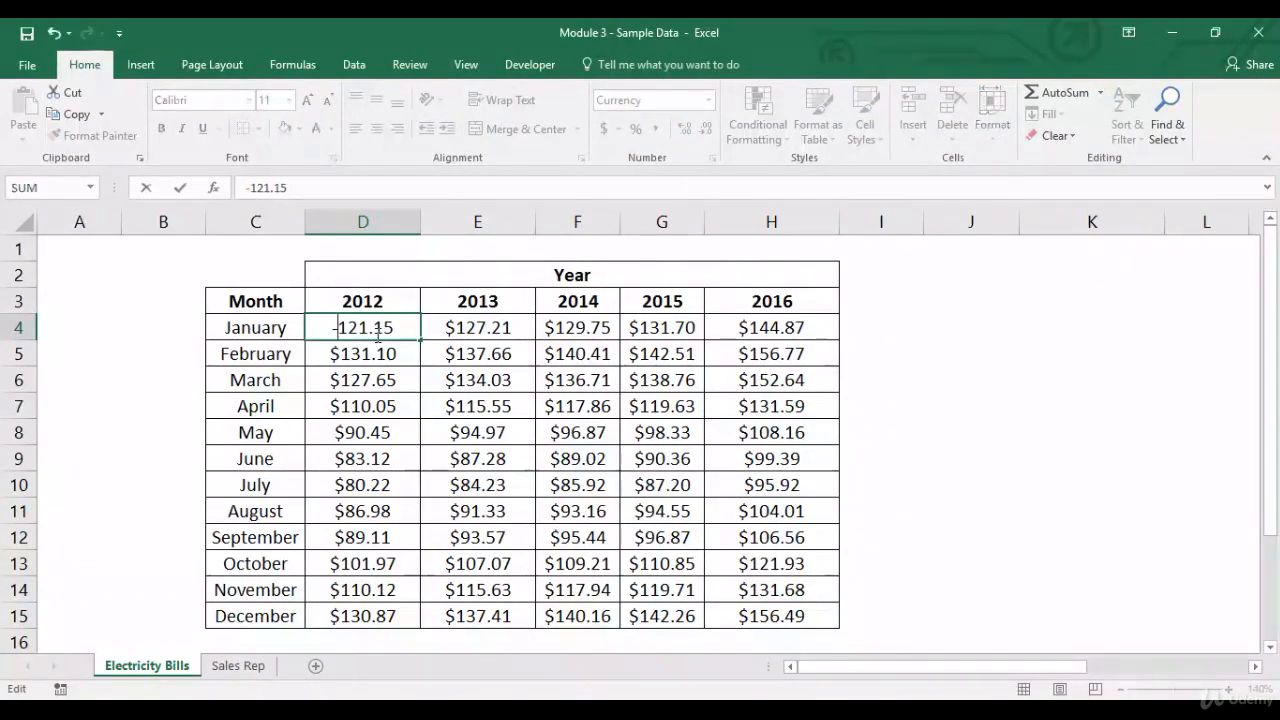
{"action": "key", "text": "Return"}
Apply a value-based Data Bar rule with Solid Fill to D4:D15, including the negative January amount
{"action": "left_click", "coordinate": [374, 330]}
{"action": "key", "text": "ctrl+shift+Down"}
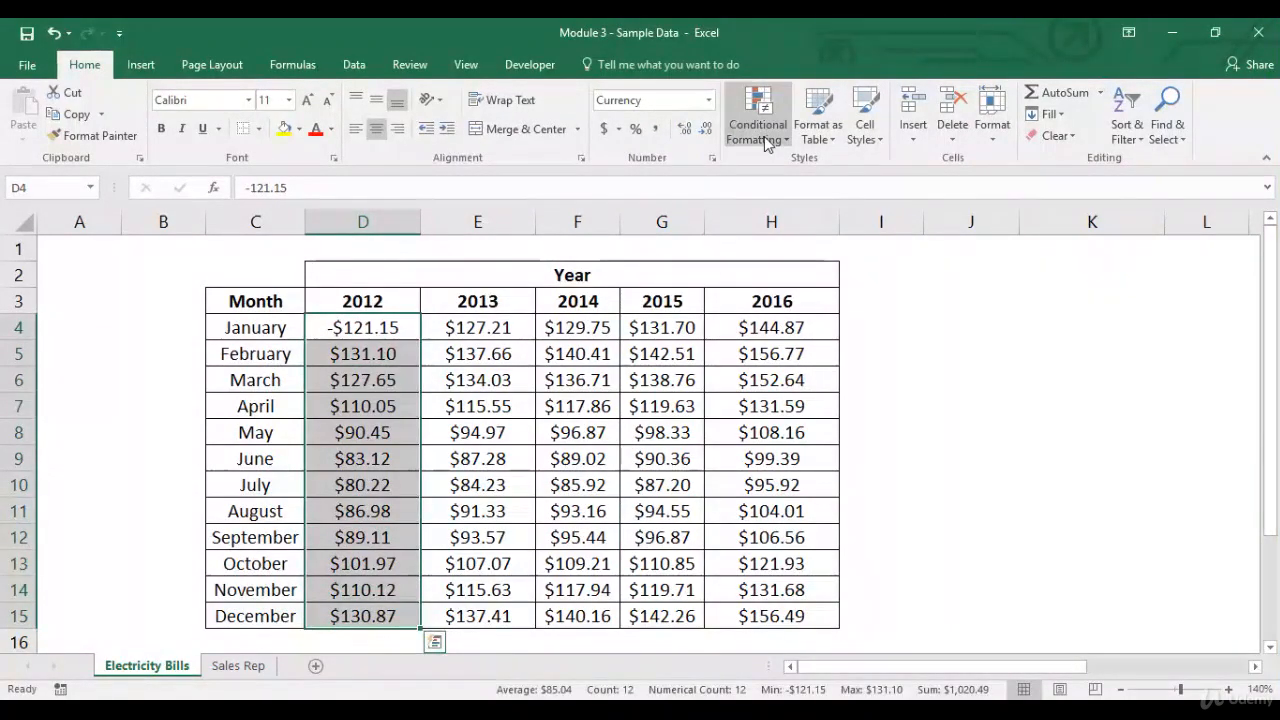
{"action": "left_click", "coordinate": [757, 120]}
{"action": "mouse_move", "coordinate": [764, 179]}
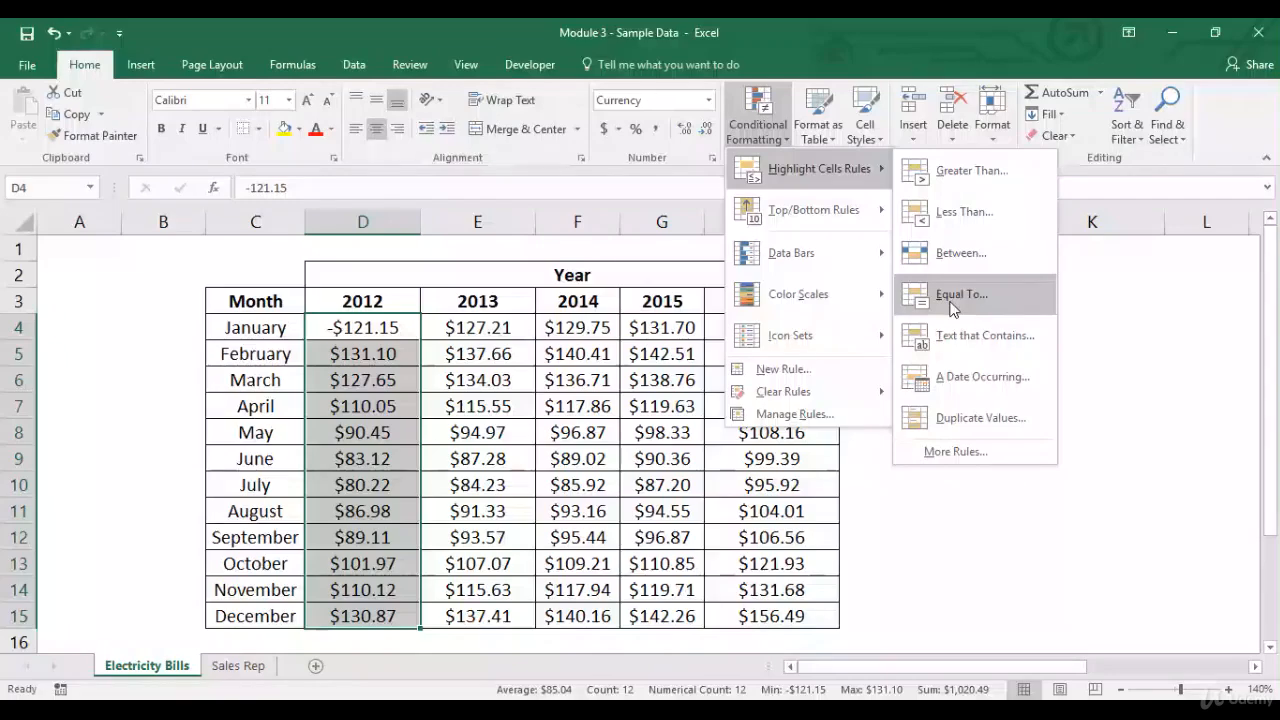
{"action": "left_click", "coordinate": [946, 451]}
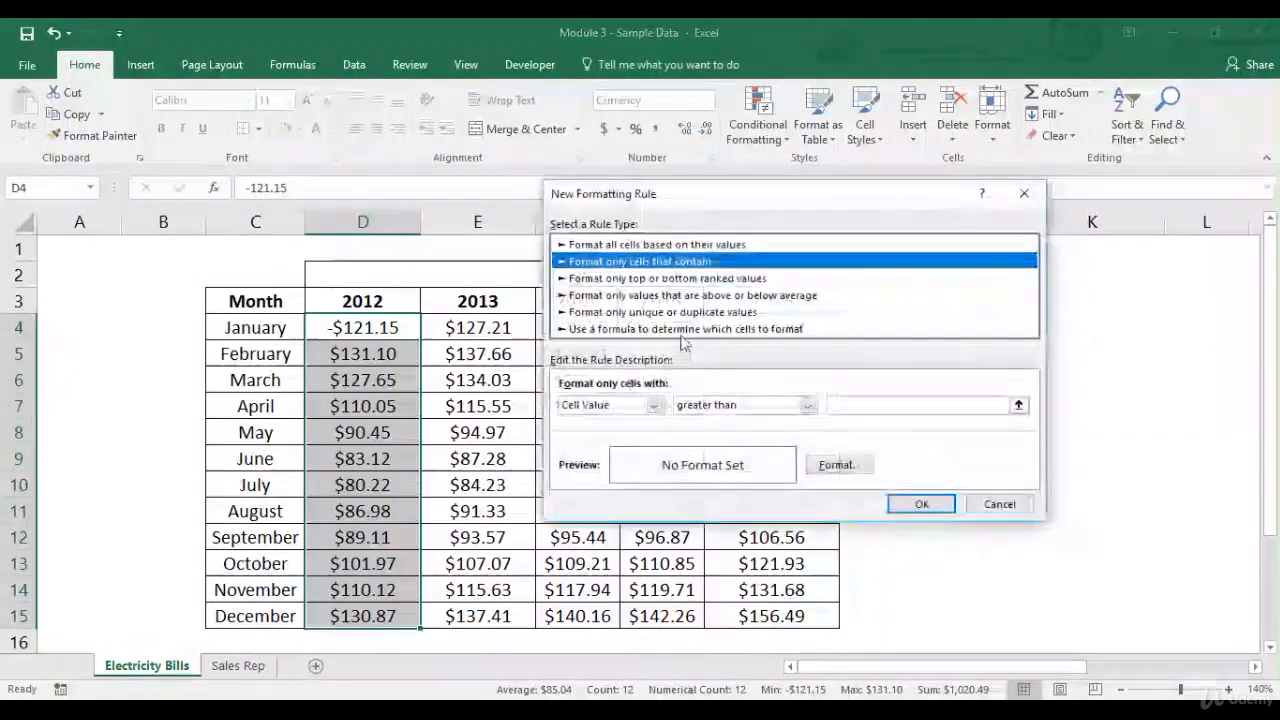
{"action": "left_click", "coordinate": [760, 244]}
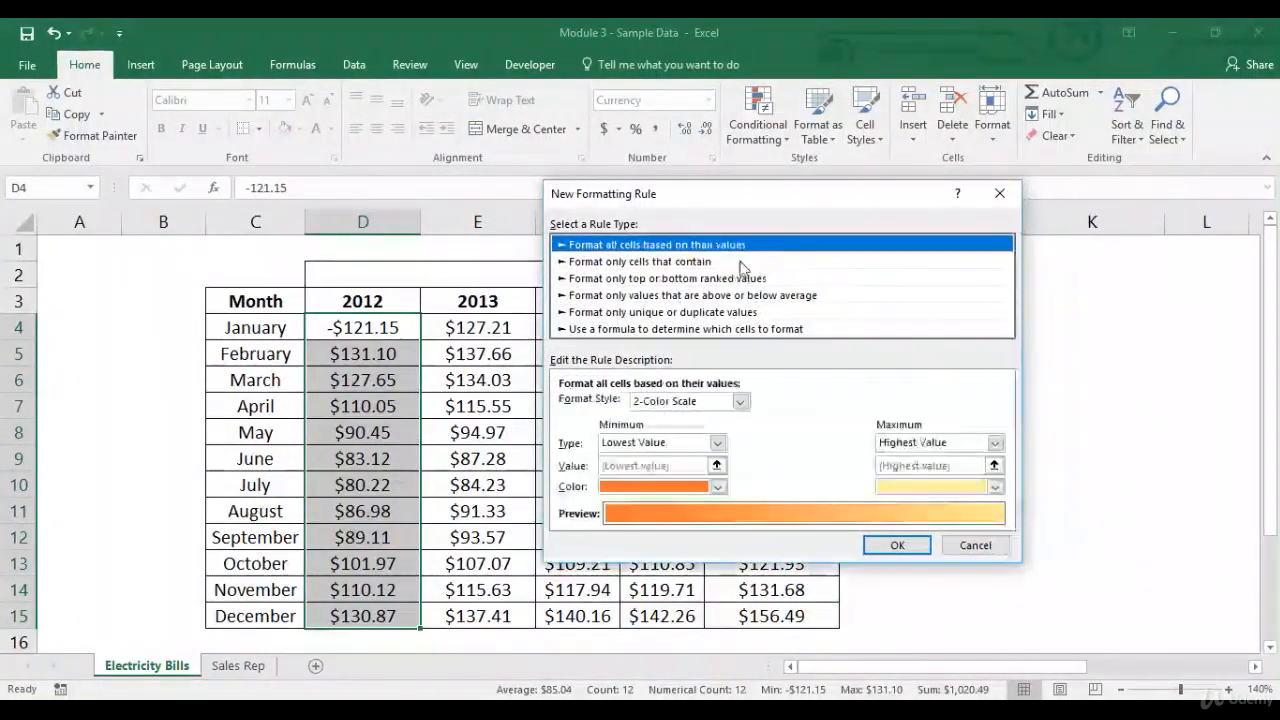
{"action": "left_click", "coordinate": [740, 401]}
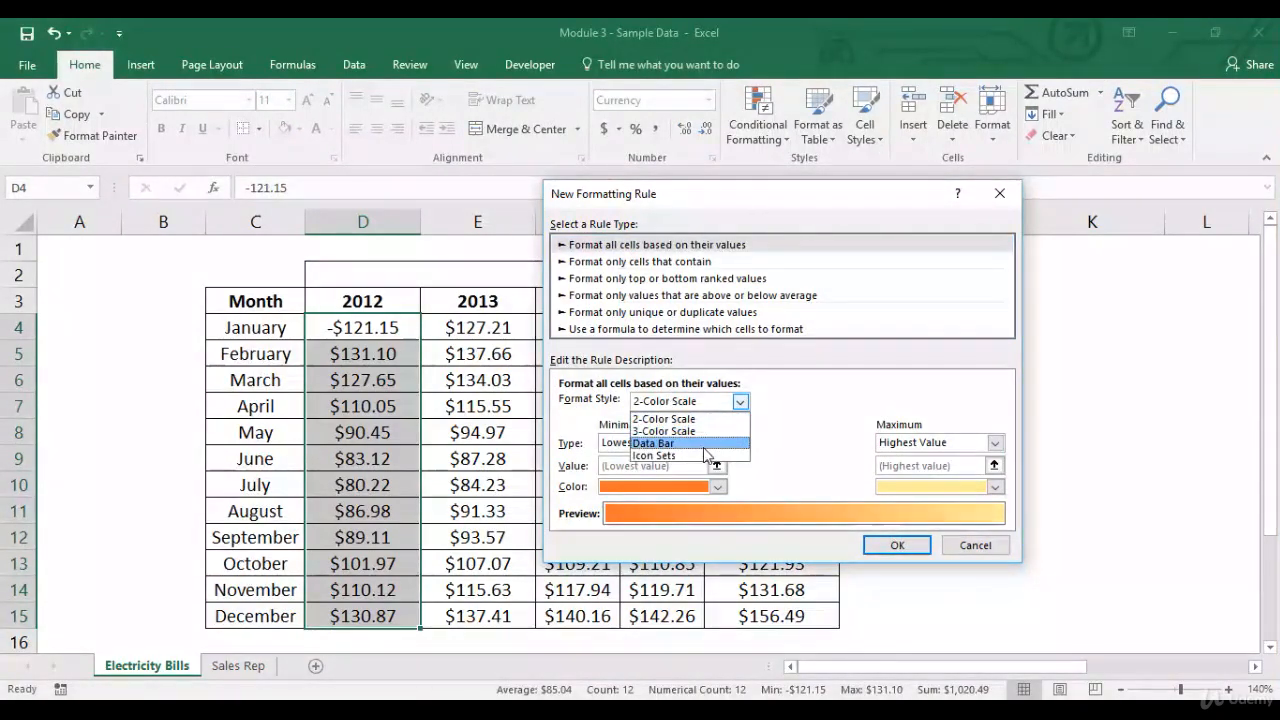
{"action": "left_click", "coordinate": [706, 443]}
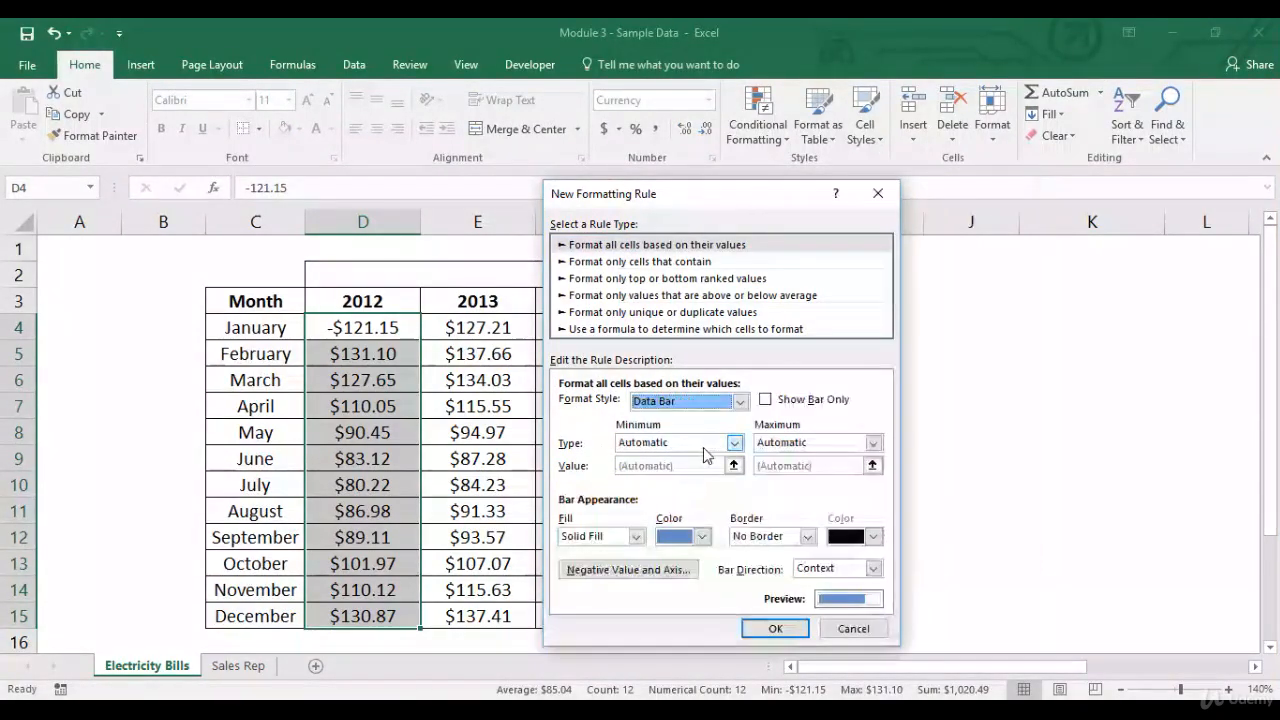
{"action": "left_click", "coordinate": [775, 628]}
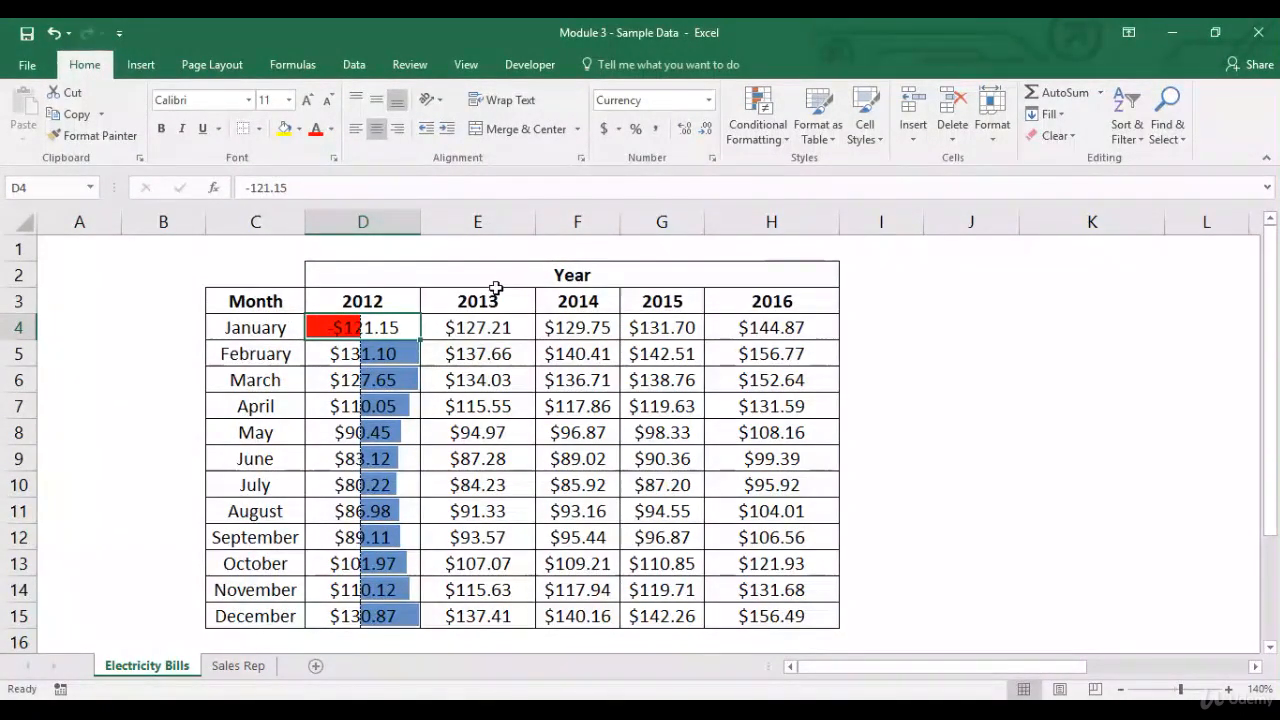
Clear the conditional formatting from the selected 2012 bills in D4:D15
{"action": "key", "text": "ctrl+shift+Down"}
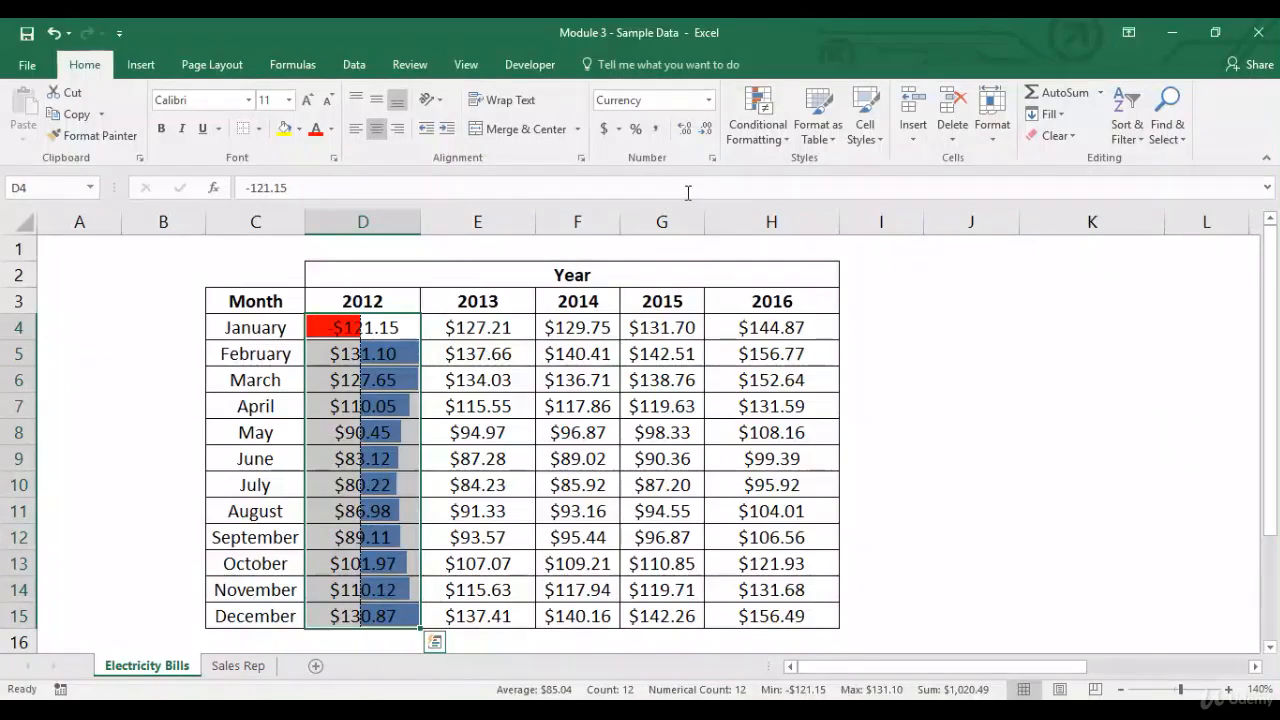
{"action": "left_click", "coordinate": [788, 143]}
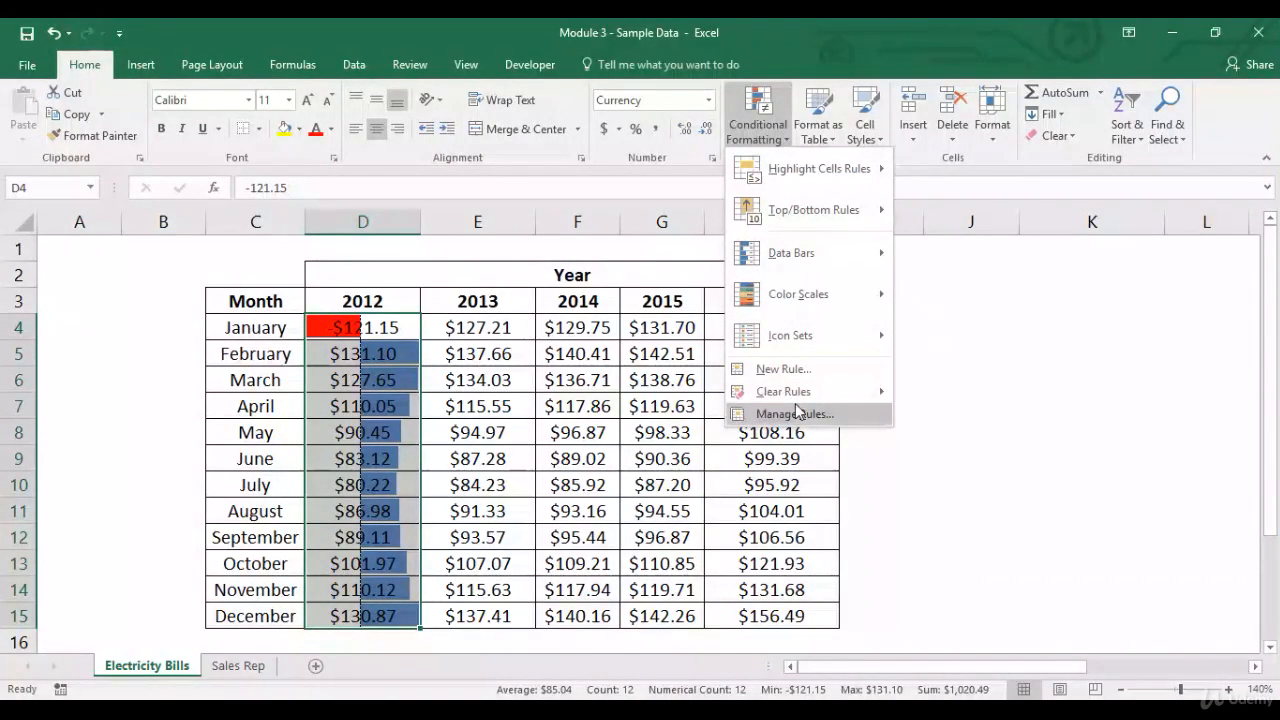
{"action": "mouse_move", "coordinate": [801, 399]}
{"action": "left_click", "coordinate": [960, 393]}
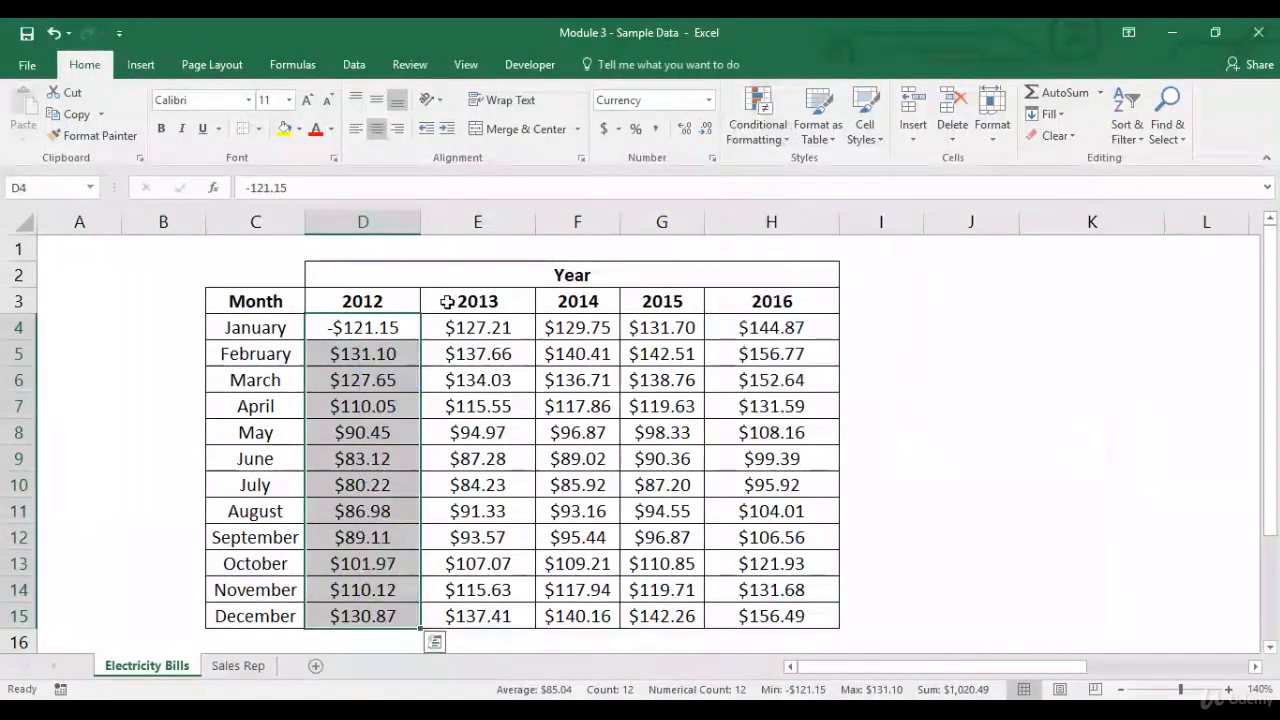
Change the January 2012 bill in D4 to the positive amount 121.15
{"action": "key", "text": "F2"}
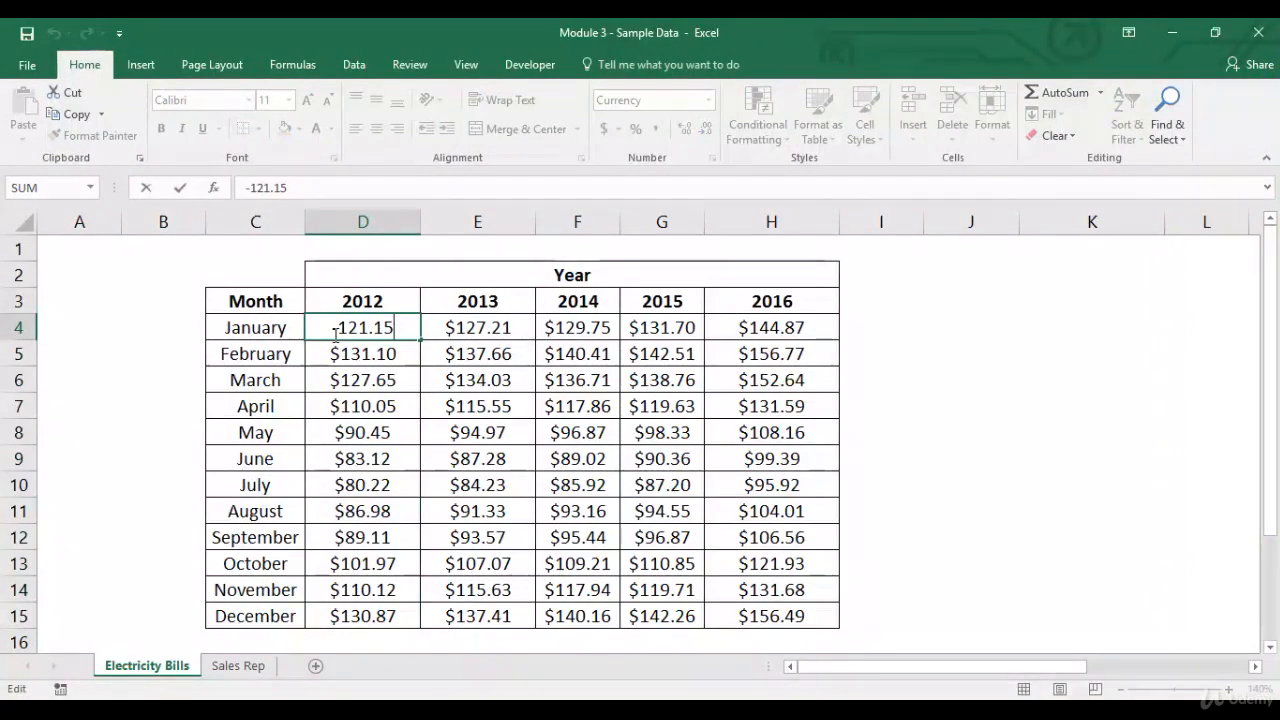
{"action": "left_click", "coordinate": [336, 328]}
{"action": "key", "text": "BackSpace"}
{"action": "key", "text": "Return"}
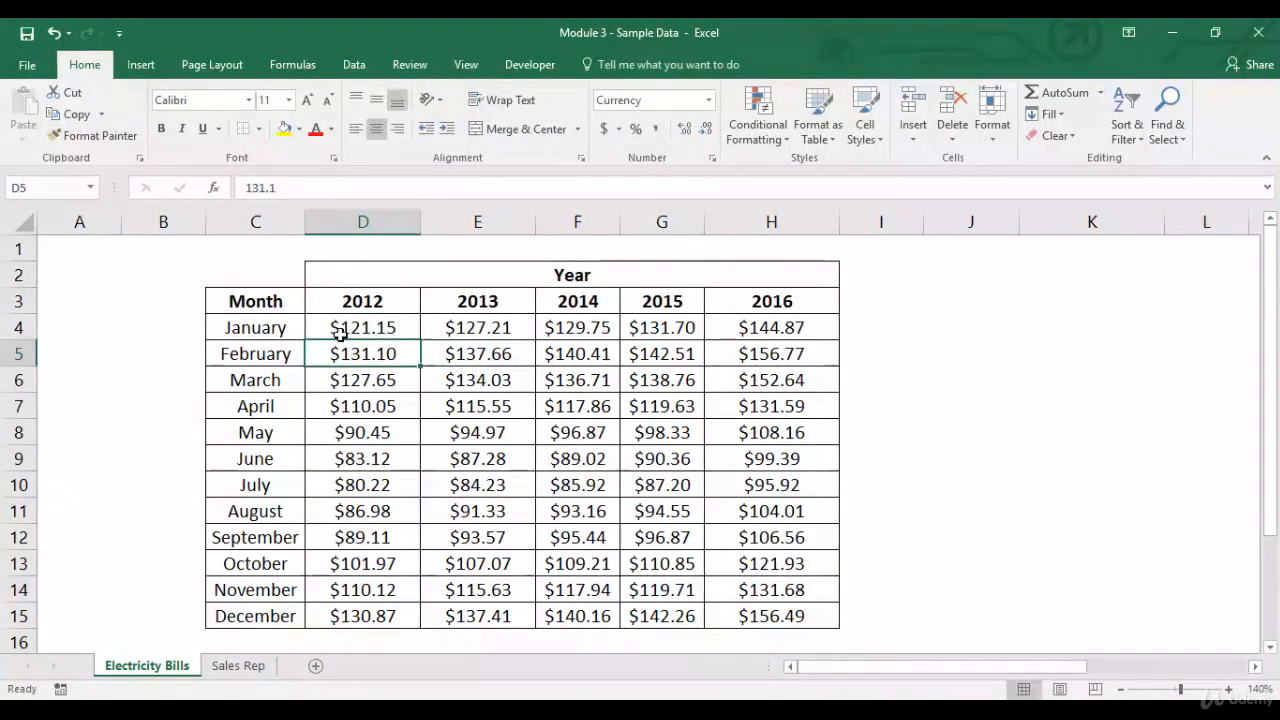
Start a value-based Data Bar rule for D4:D15 and review its negative value and axis settings
{"action": "left_click", "coordinate": [341, 333]}
{"action": "key", "text": "ctrl+shift+Down"}
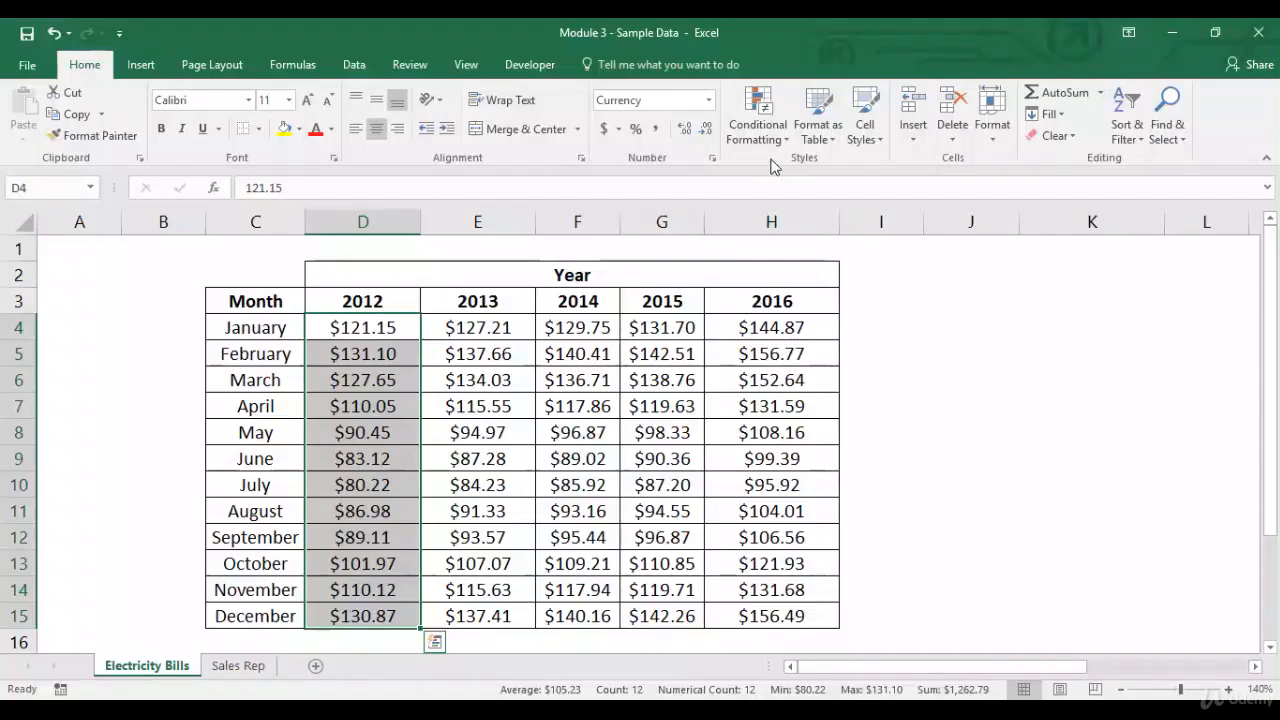
{"action": "left_click", "coordinate": [757, 118]}
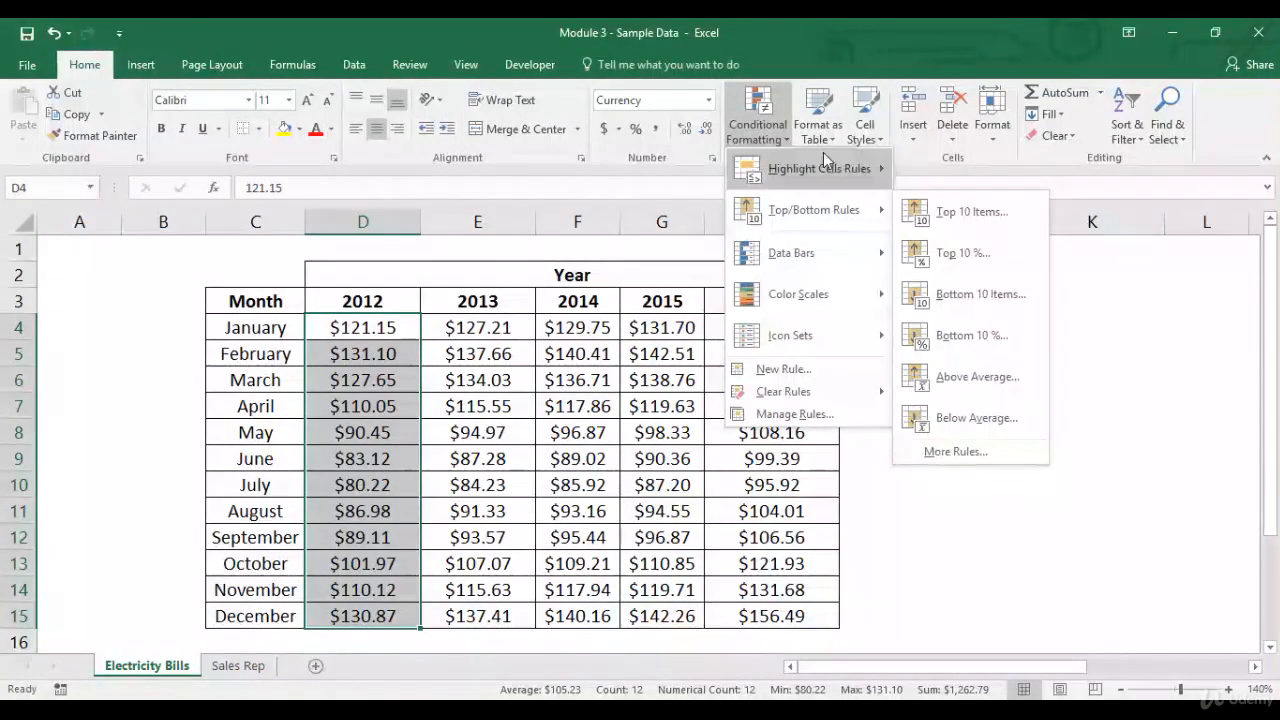
{"action": "mouse_move", "coordinate": [818, 168]}
{"action": "left_click", "coordinate": [984, 444]}
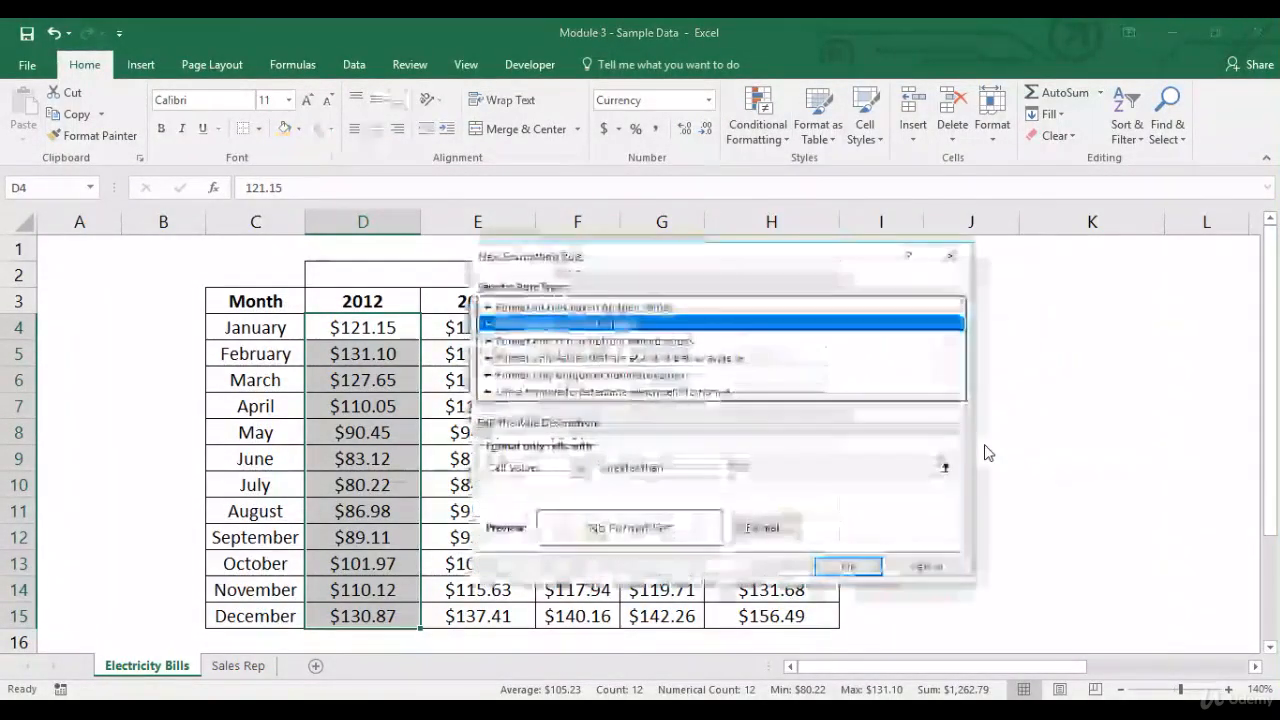
{"action": "left_click", "coordinate": [670, 308]}
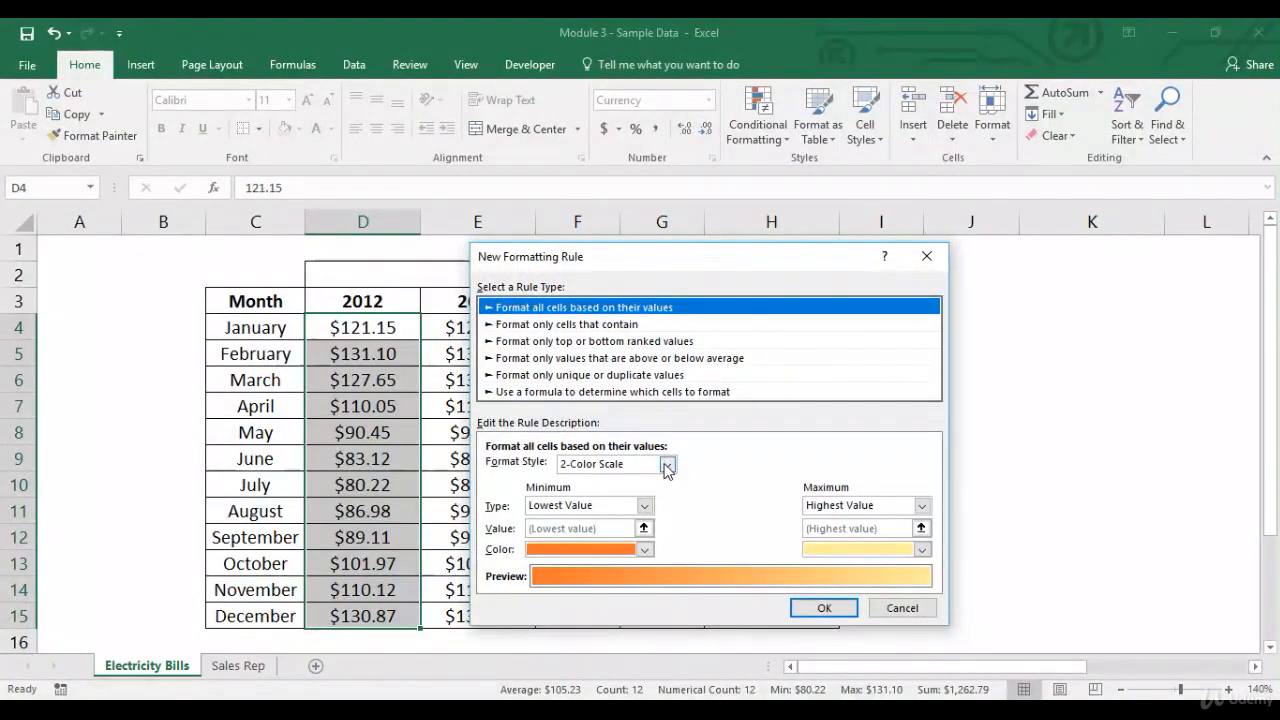
{"action": "left_click", "coordinate": [667, 466]}
{"action": "left_click", "coordinate": [636, 510]}
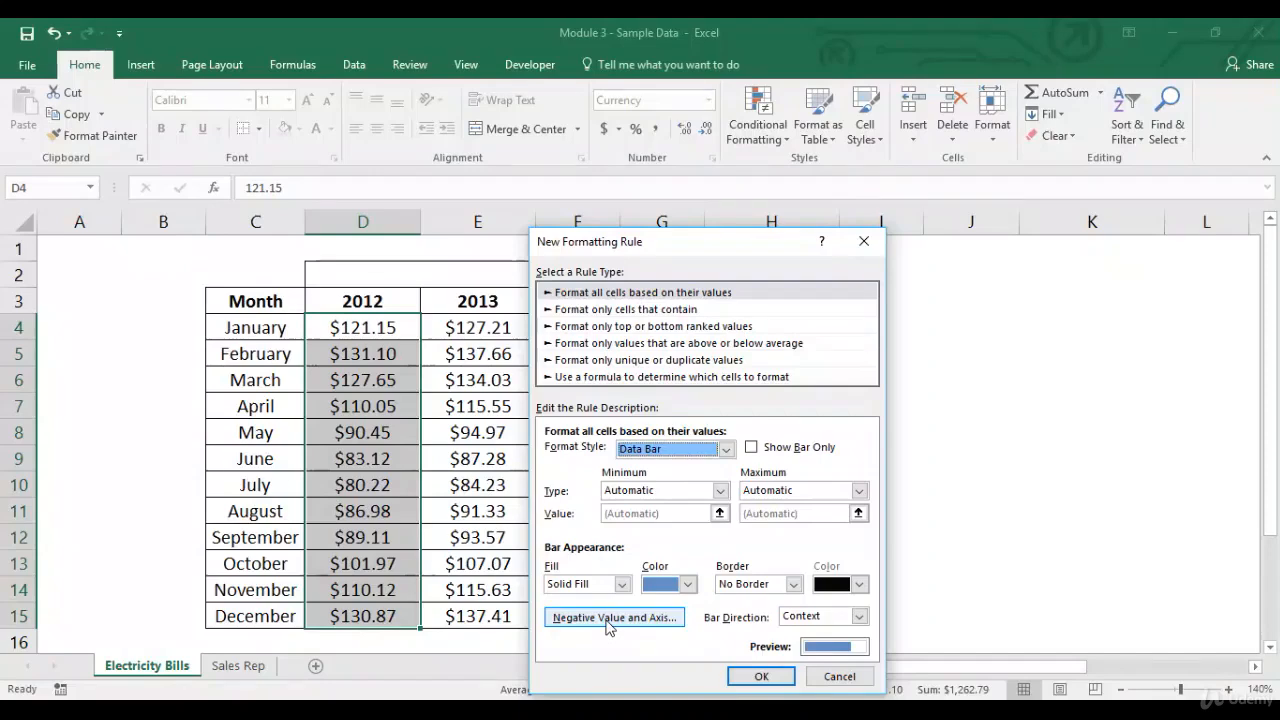
{"action": "left_click", "coordinate": [608, 618]}
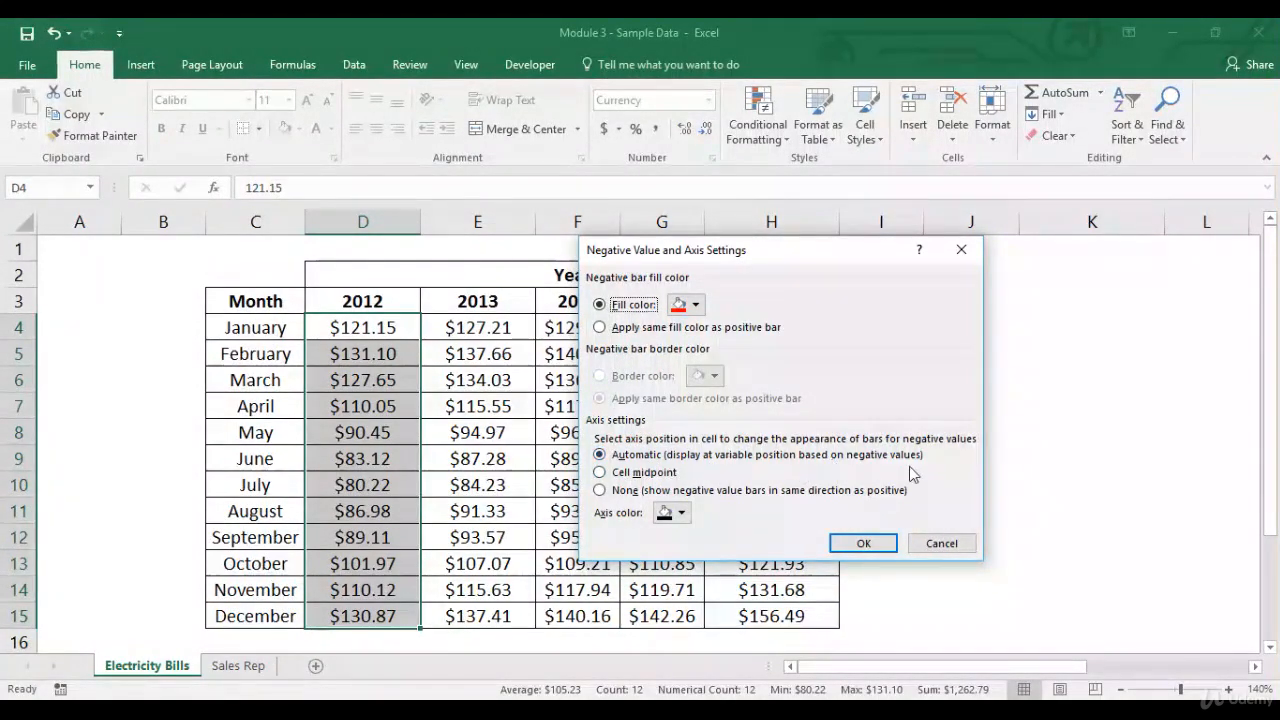
{"action": "left_click", "coordinate": [939, 543]}
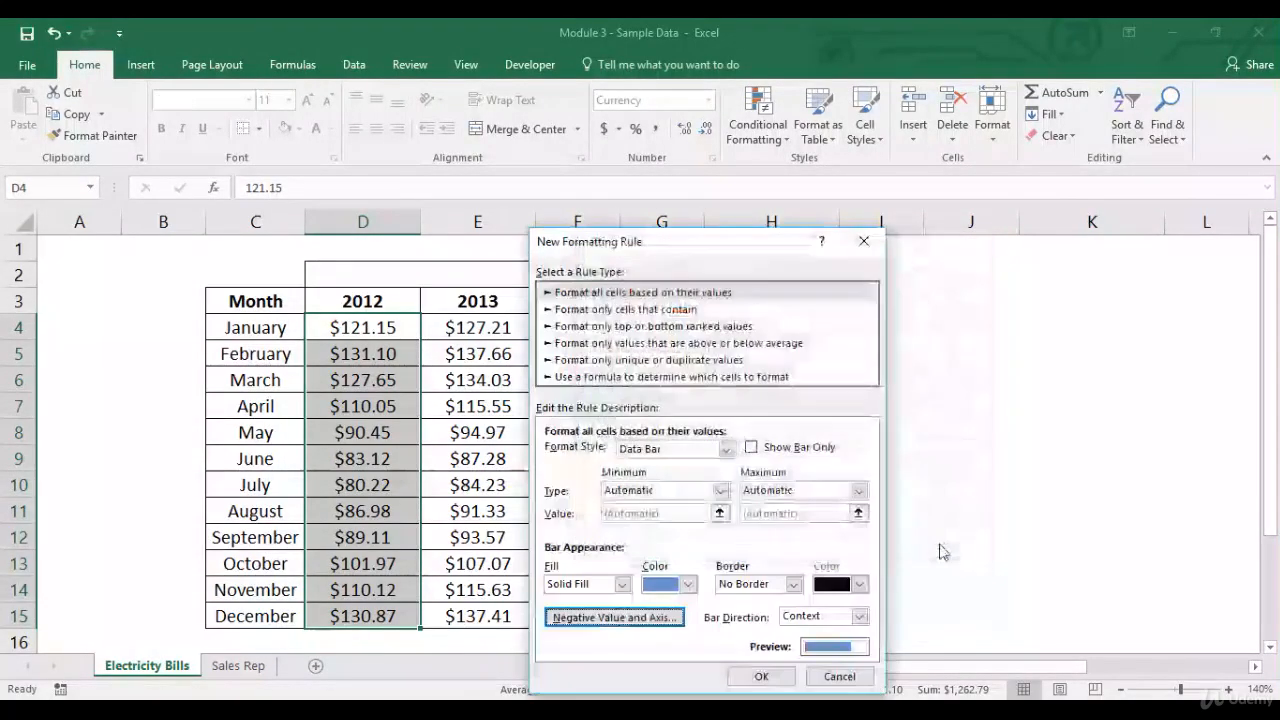
Switch the rule's format style to Icon Sets with 3 Arrows (Colored) and apply it to D4:D15
{"action": "left_click", "coordinate": [727, 449]}
{"action": "left_click", "coordinate": [700, 501]}
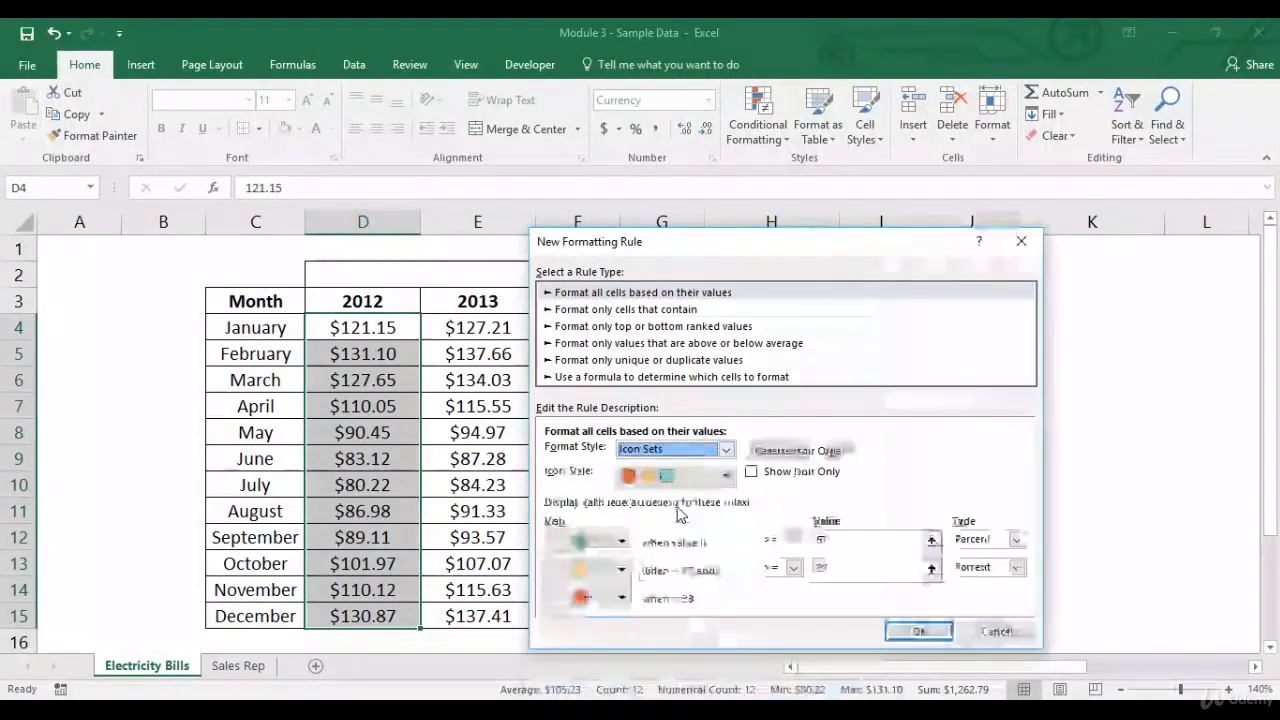
{"action": "left_click", "coordinate": [725, 476]}
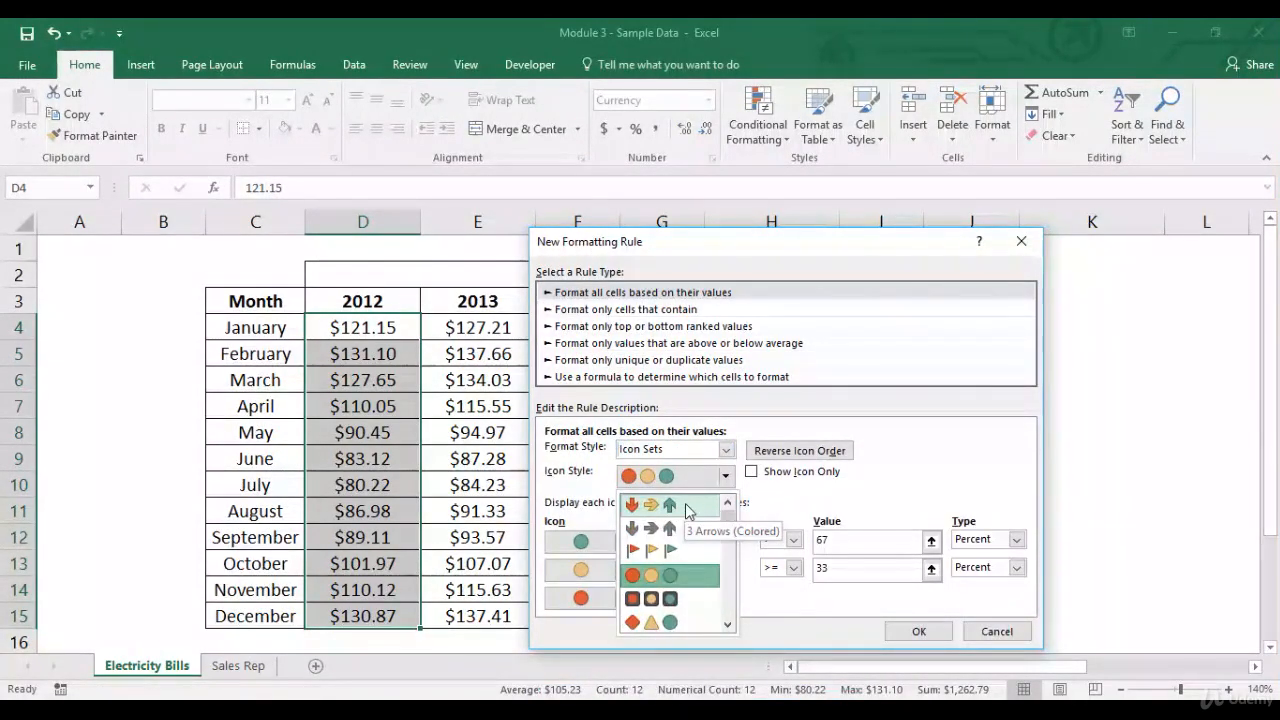
{"action": "left_click", "coordinate": [688, 511]}
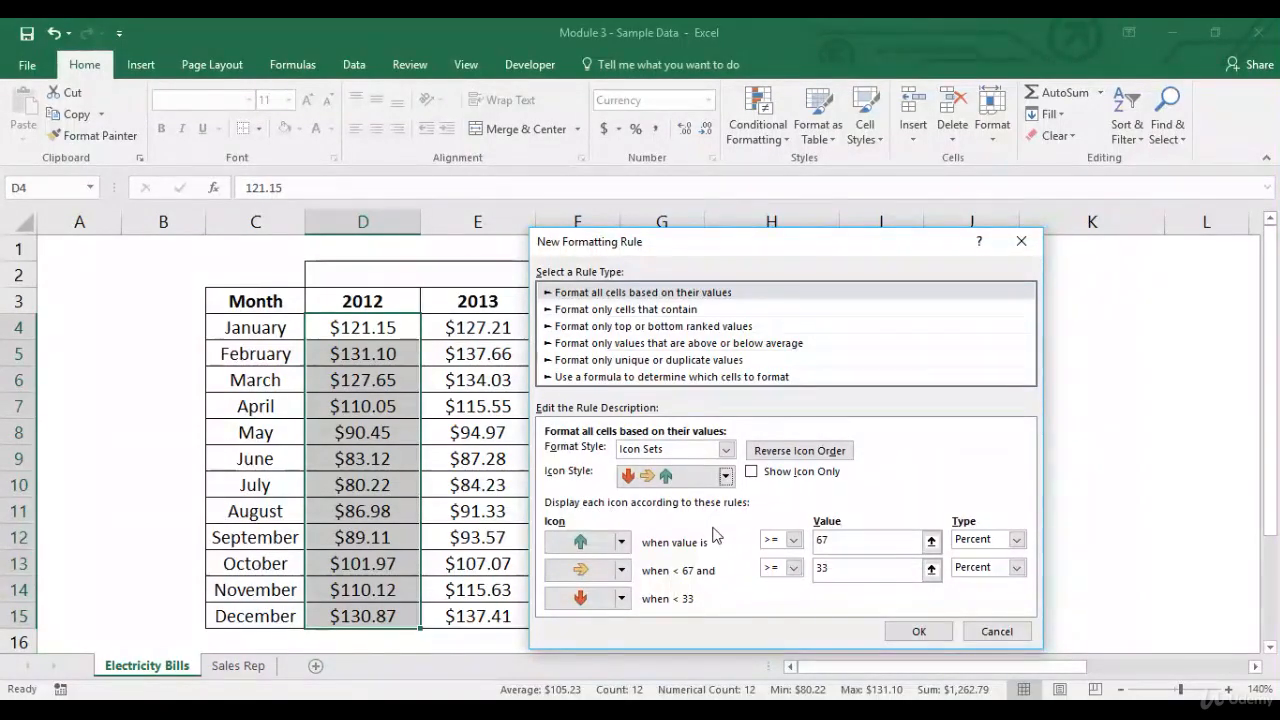
{"action": "left_click", "coordinate": [918, 631]}
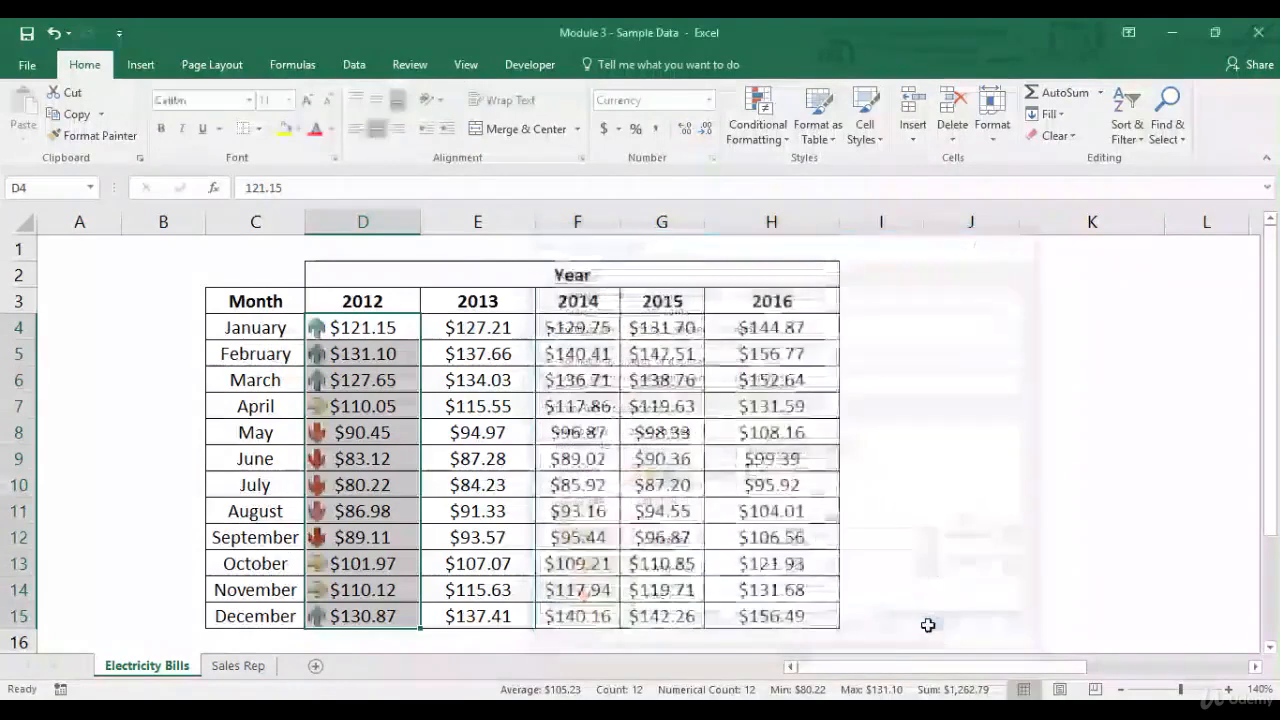
Examine the 2012 bills group by group according to their up, down and sideways arrow icons
{"action": "left_click", "coordinate": [389, 330]}
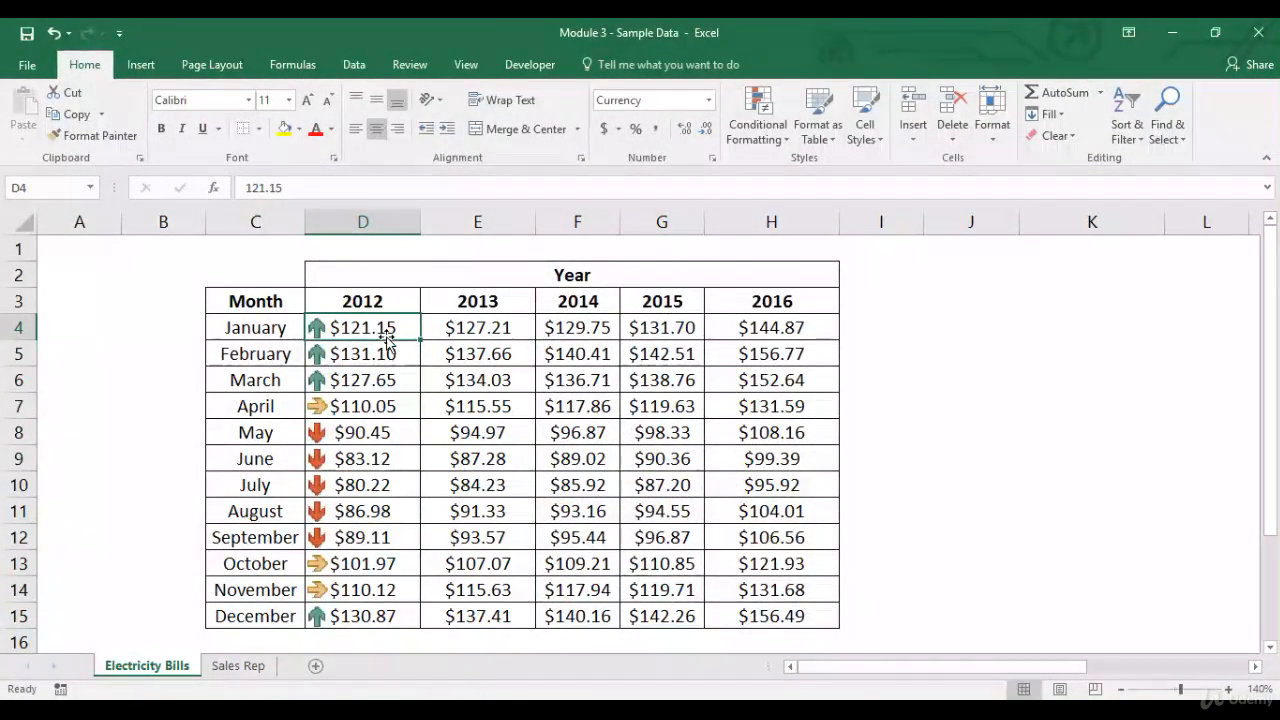
{"action": "left_click_drag", "start_coordinate": [386, 331], "coordinate": [376, 380]}
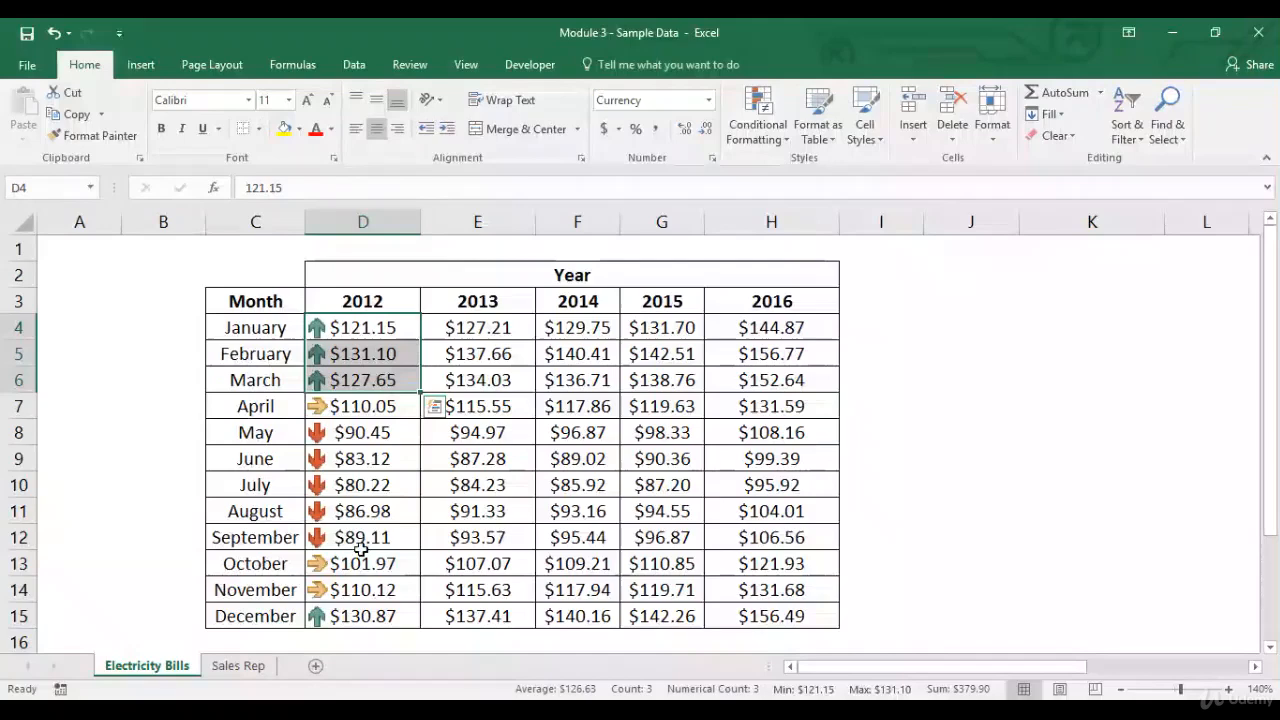
{"action": "left_click", "coordinate": [336, 614], "text": "ctrl"}
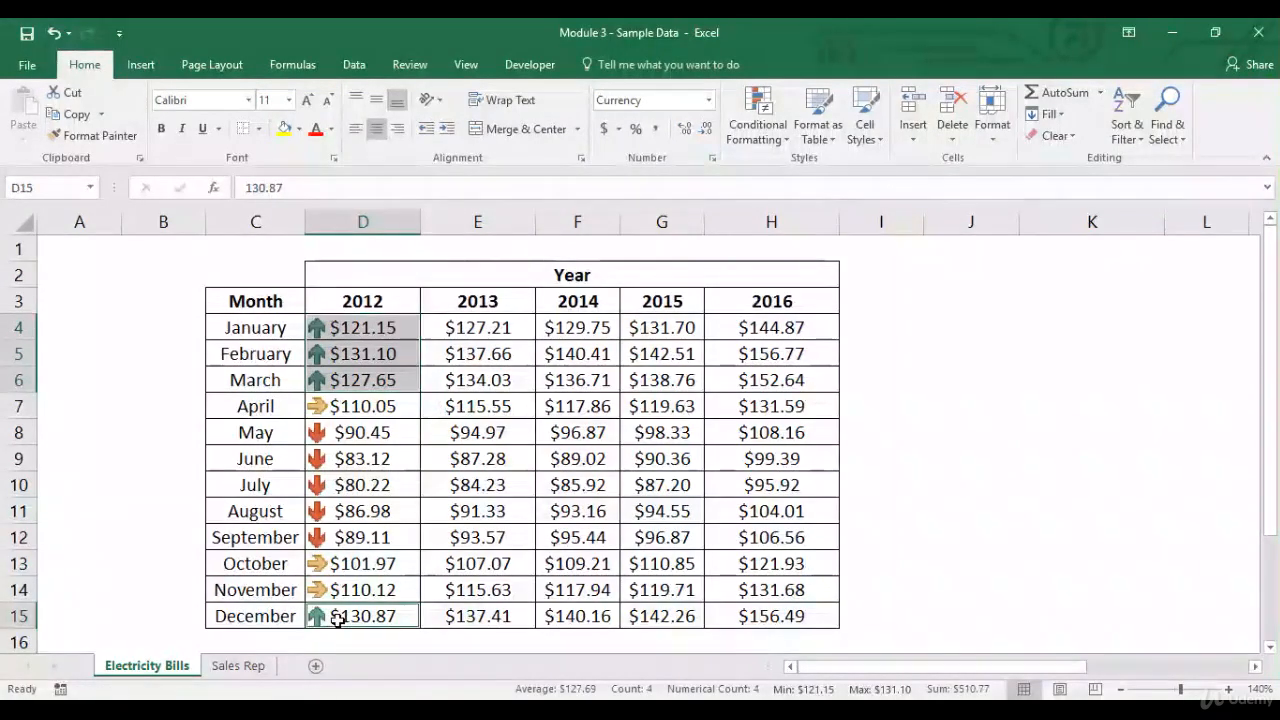
{"action": "left_click_drag", "start_coordinate": [386, 432], "coordinate": [376, 538]}
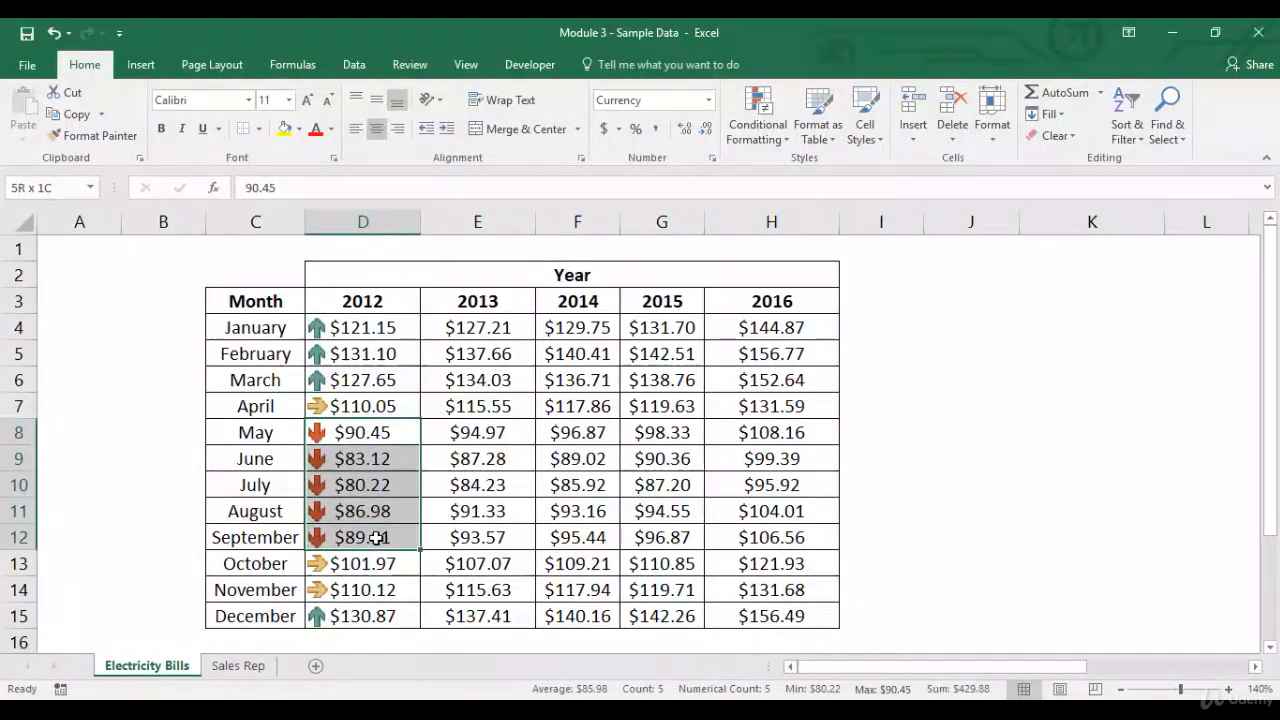
{"action": "left_click", "coordinate": [386, 407]}
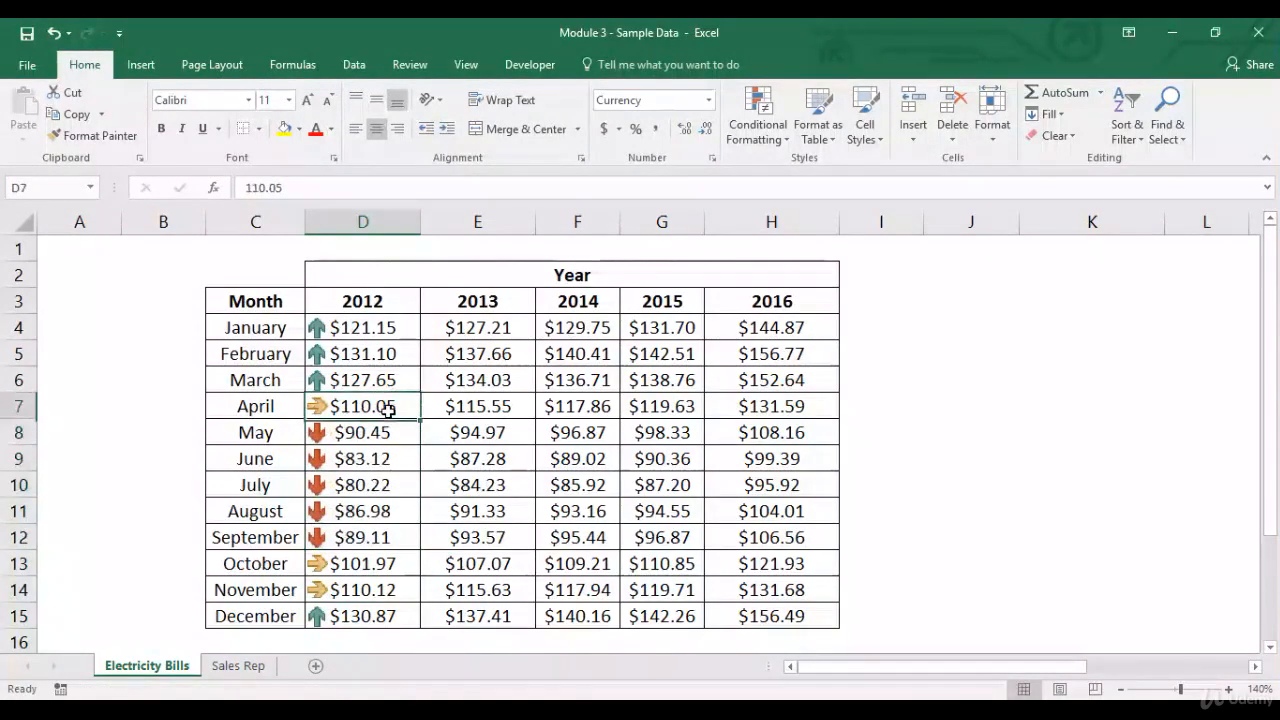
{"action": "left_click_drag", "start_coordinate": [357, 567], "coordinate": [364, 592]}
{"action": "left_click", "coordinate": [372, 570]}
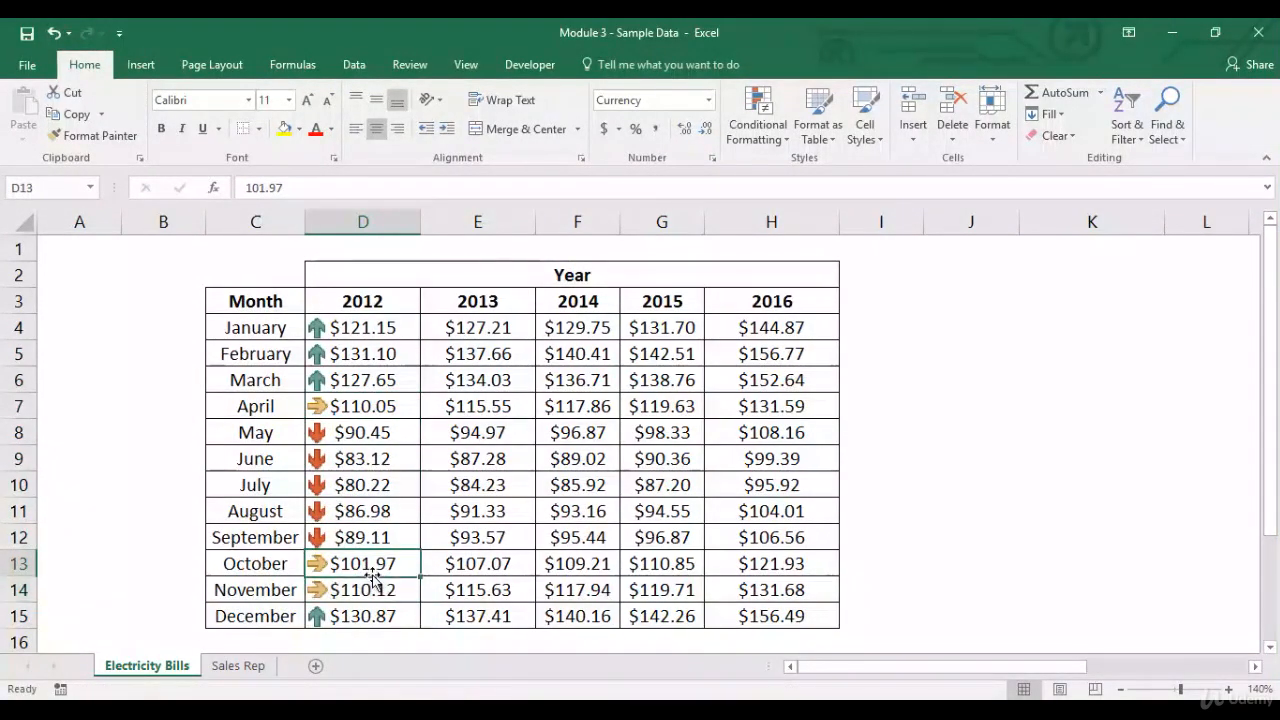
{"action": "left_click", "coordinate": [758, 125]}
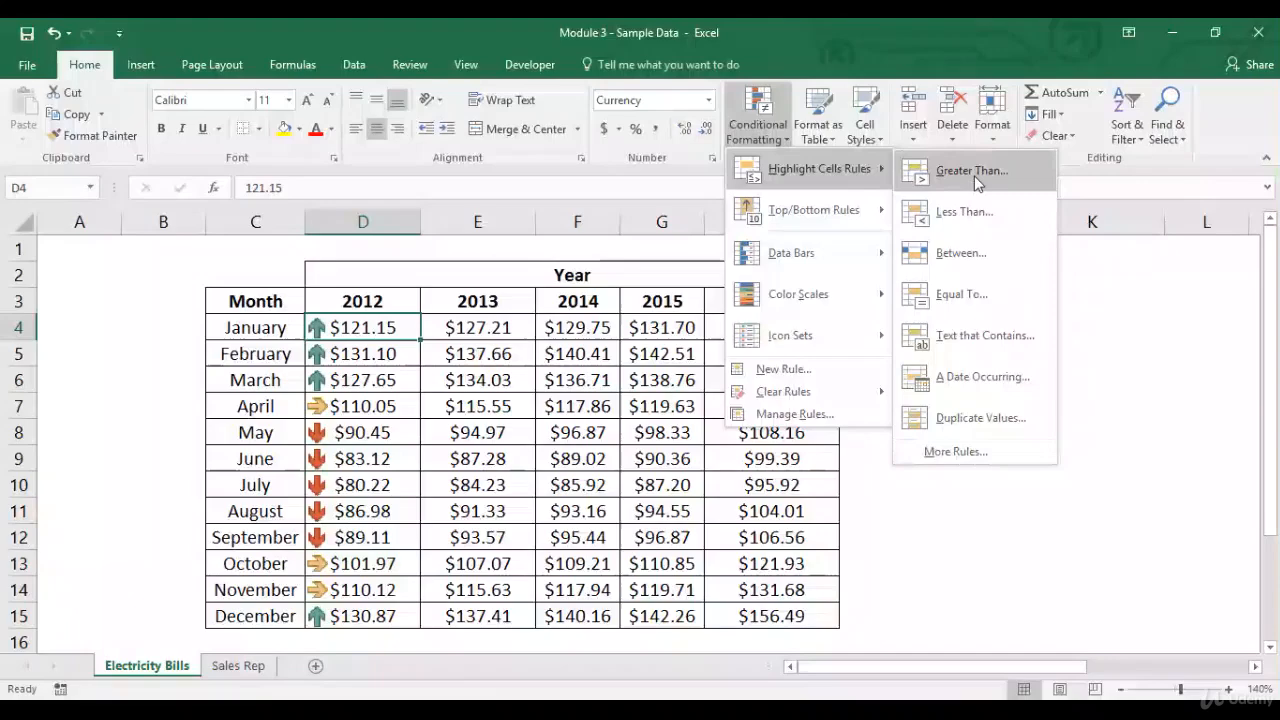
{"action": "left_click", "coordinate": [960, 460]}
{"action": "left_click", "coordinate": [752, 334]}
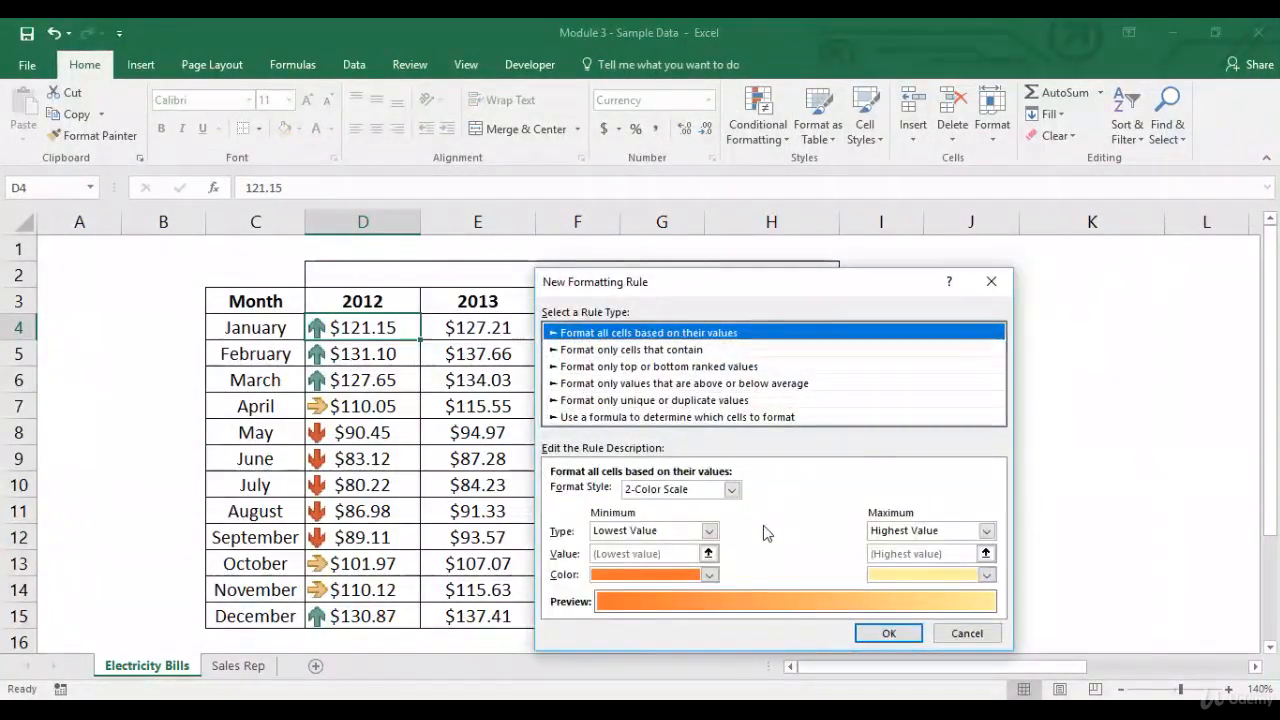
{"action": "key", "text": "Escape"}
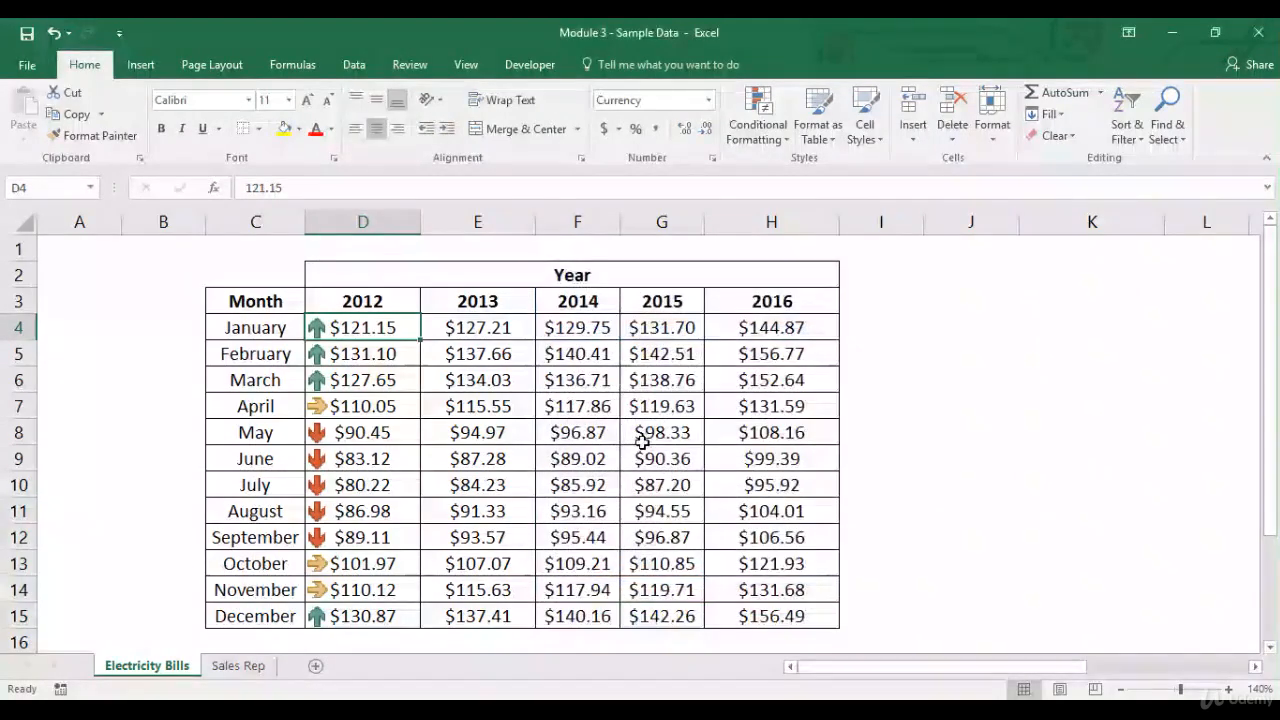
Start a new value-based rule for D4:D15 using the Icon Sets format style with 3 Arrows (Colored)
{"action": "key", "text": "ctrl+shift+Down"}
{"action": "left_click", "coordinate": [757, 118]}
{"action": "mouse_move", "coordinate": [800, 168]}
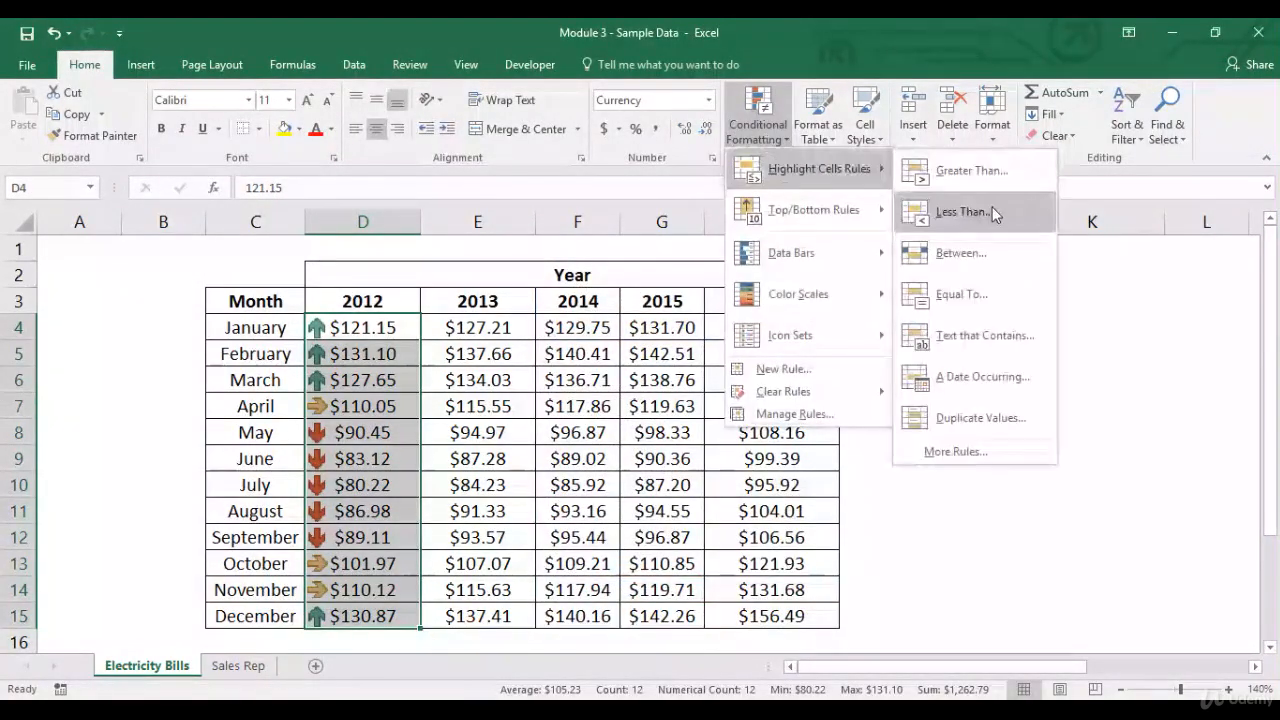
{"action": "left_click", "coordinate": [957, 451]}
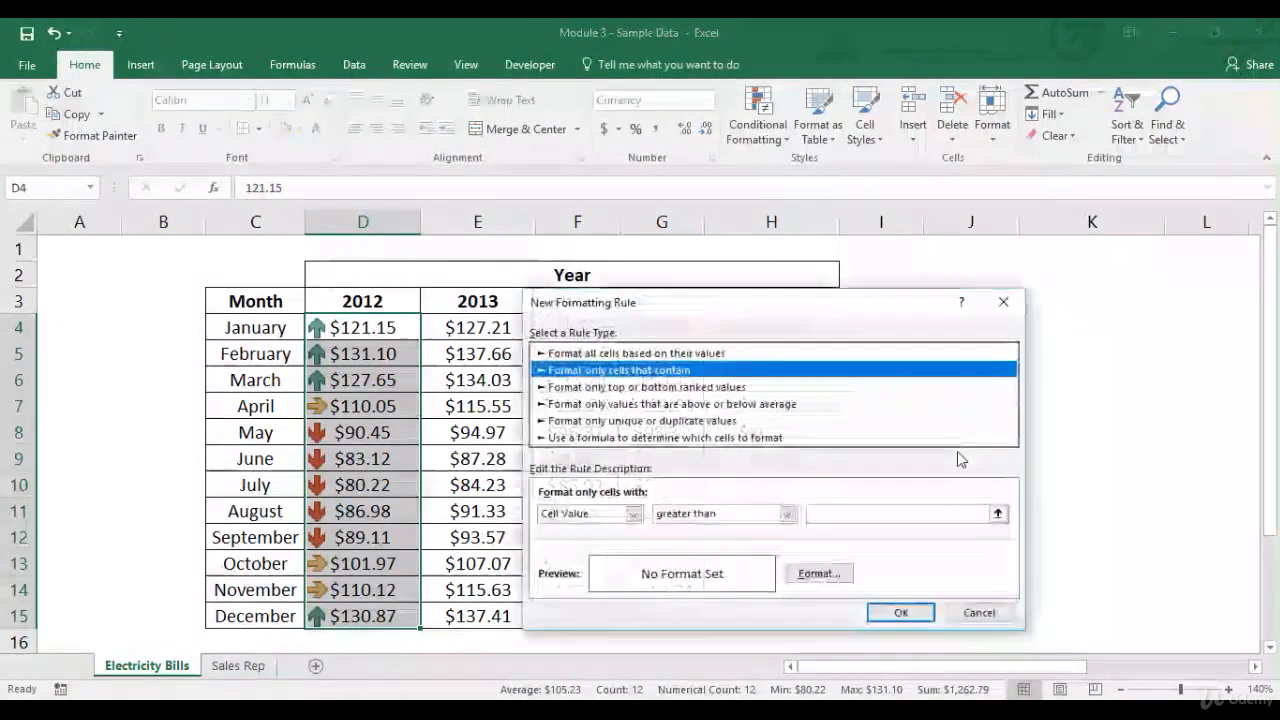
{"action": "left_click", "coordinate": [634, 353]}
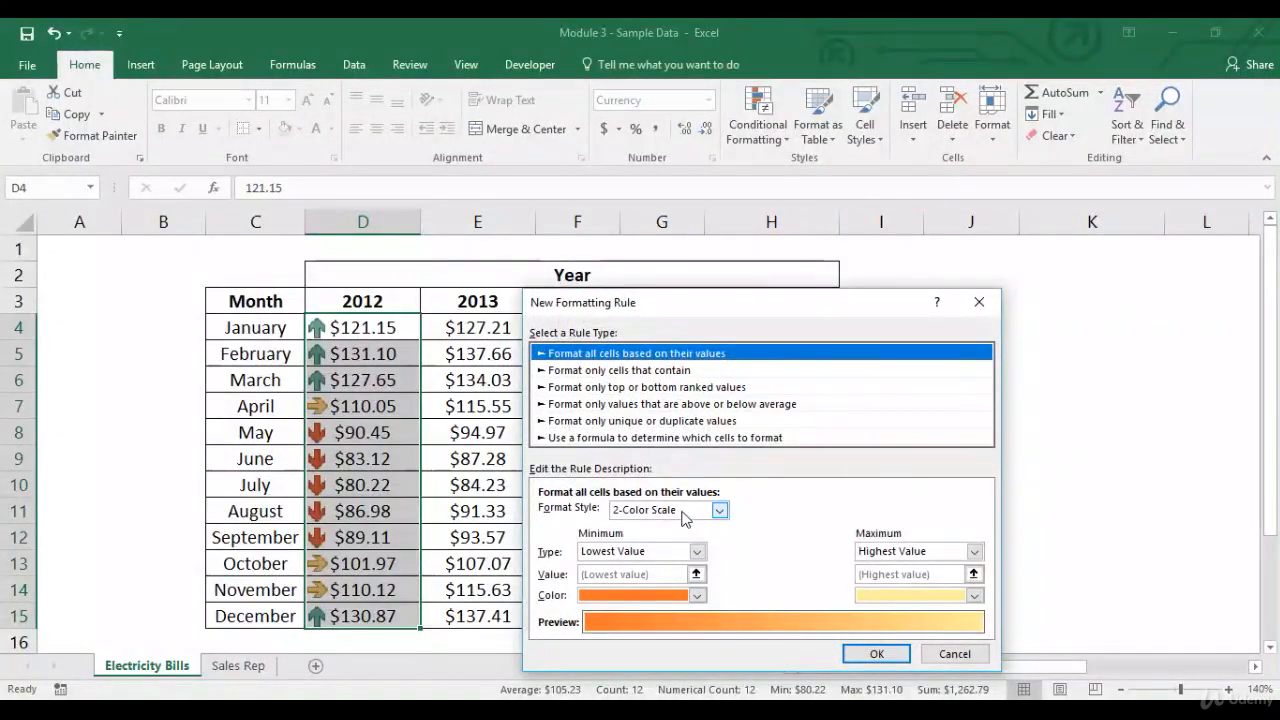
{"action": "left_click", "coordinate": [704, 512]}
{"action": "left_click", "coordinate": [677, 564]}
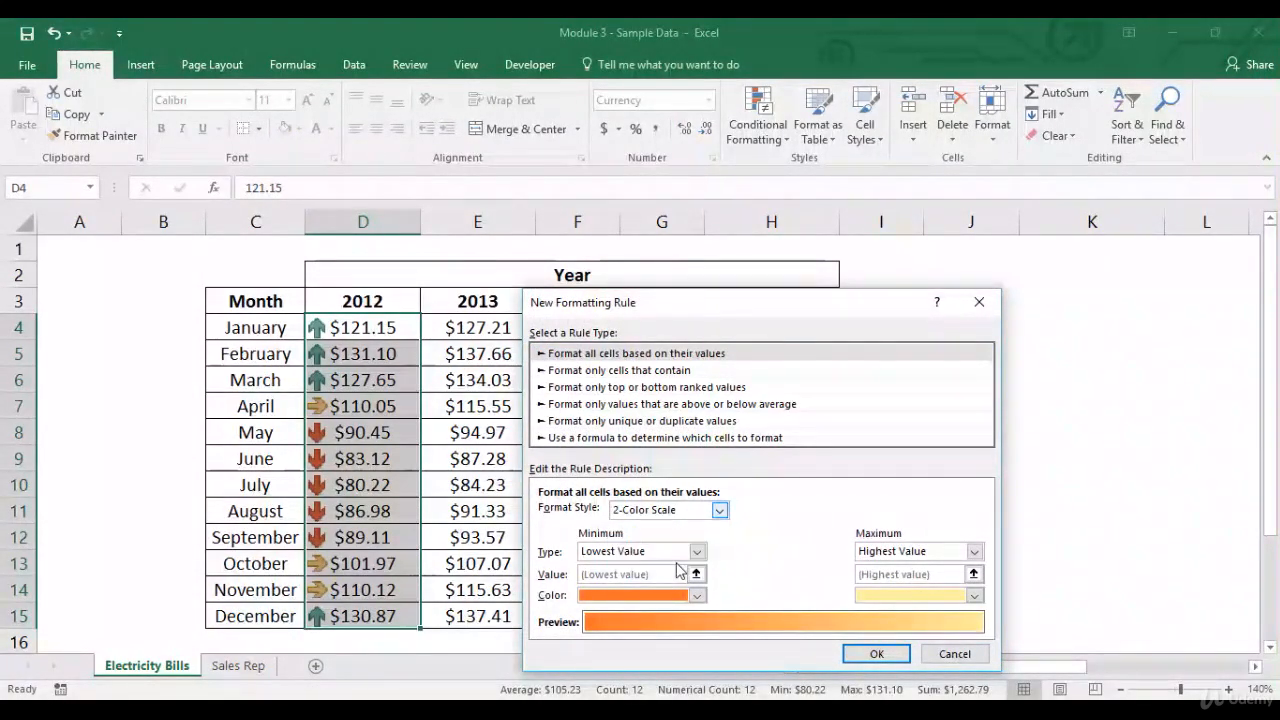
{"action": "left_click_drag", "start_coordinate": [908, 308], "coordinate": [903, 97]}
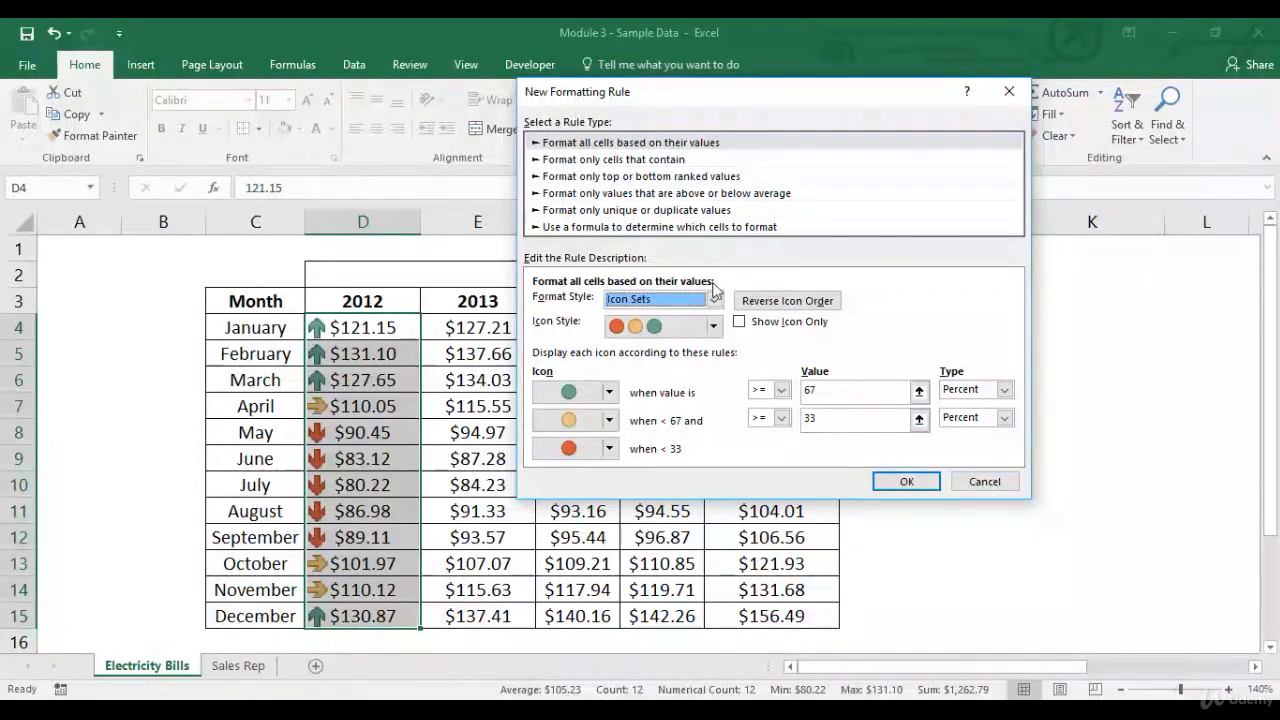
{"action": "left_click", "coordinate": [690, 326]}
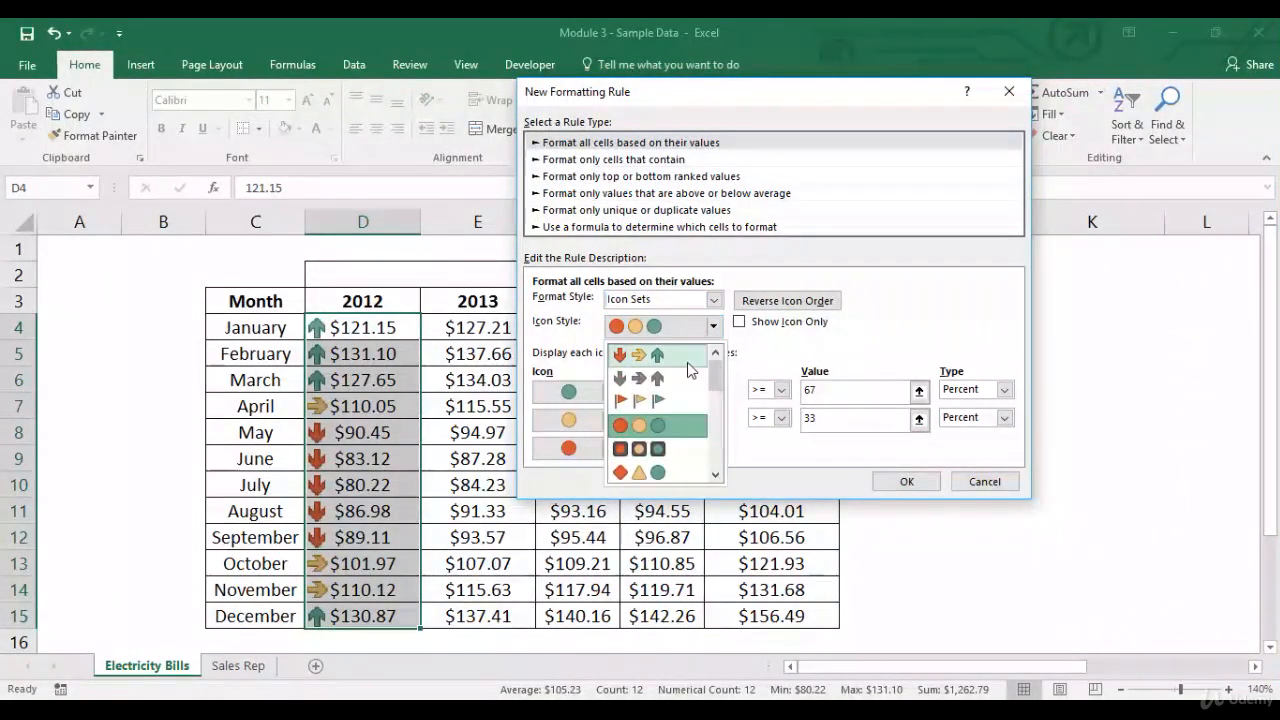
{"action": "left_click", "coordinate": [690, 370]}
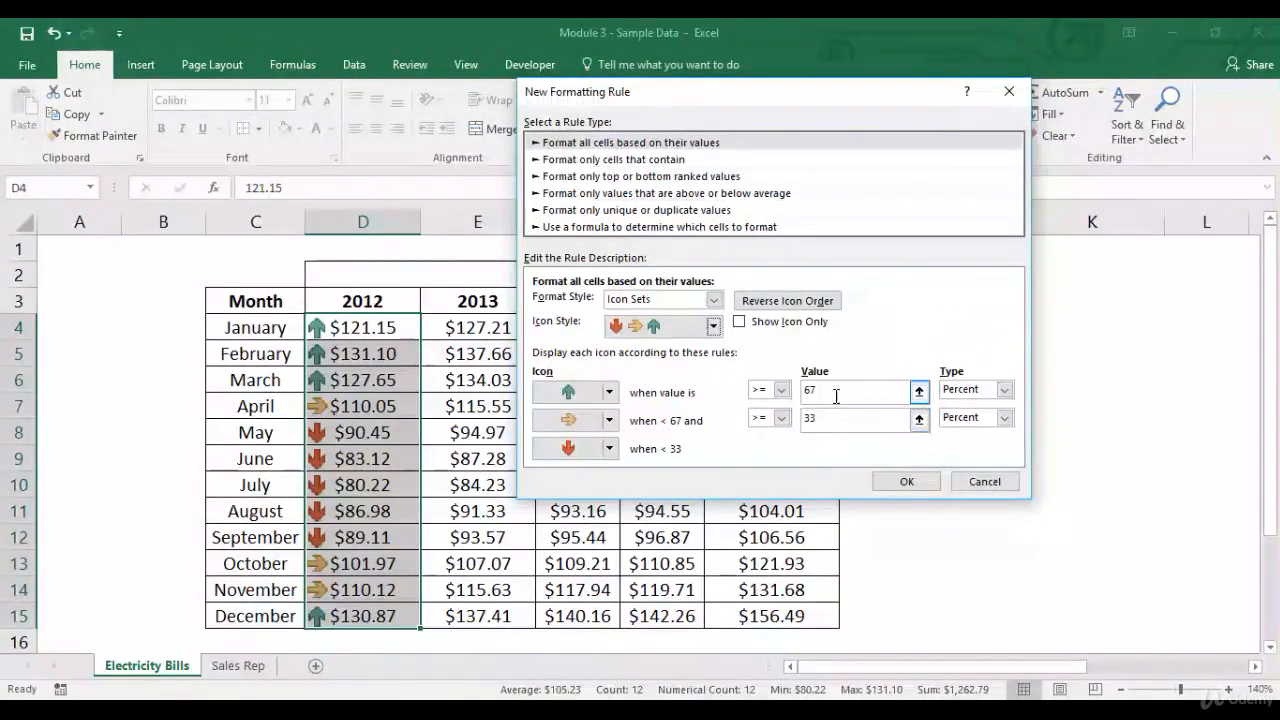
Set the up-arrow threshold to 50 percent and the sideways-arrow threshold to 40 percent, apply the rule, and review the arrows by group
{"action": "left_click", "coordinate": [836, 396]}
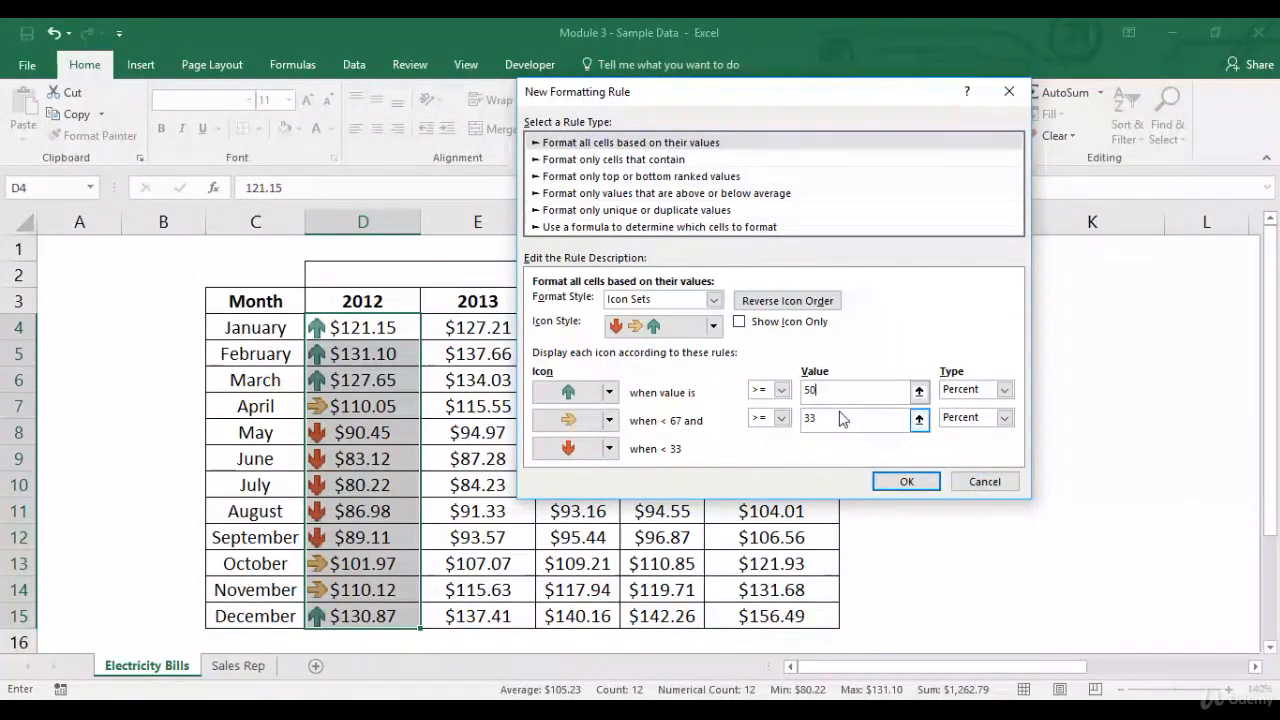
{"action": "key", "text": "shift+Left"}
{"action": "key", "text": "BackSpace"}
{"action": "type", "text": "40"}
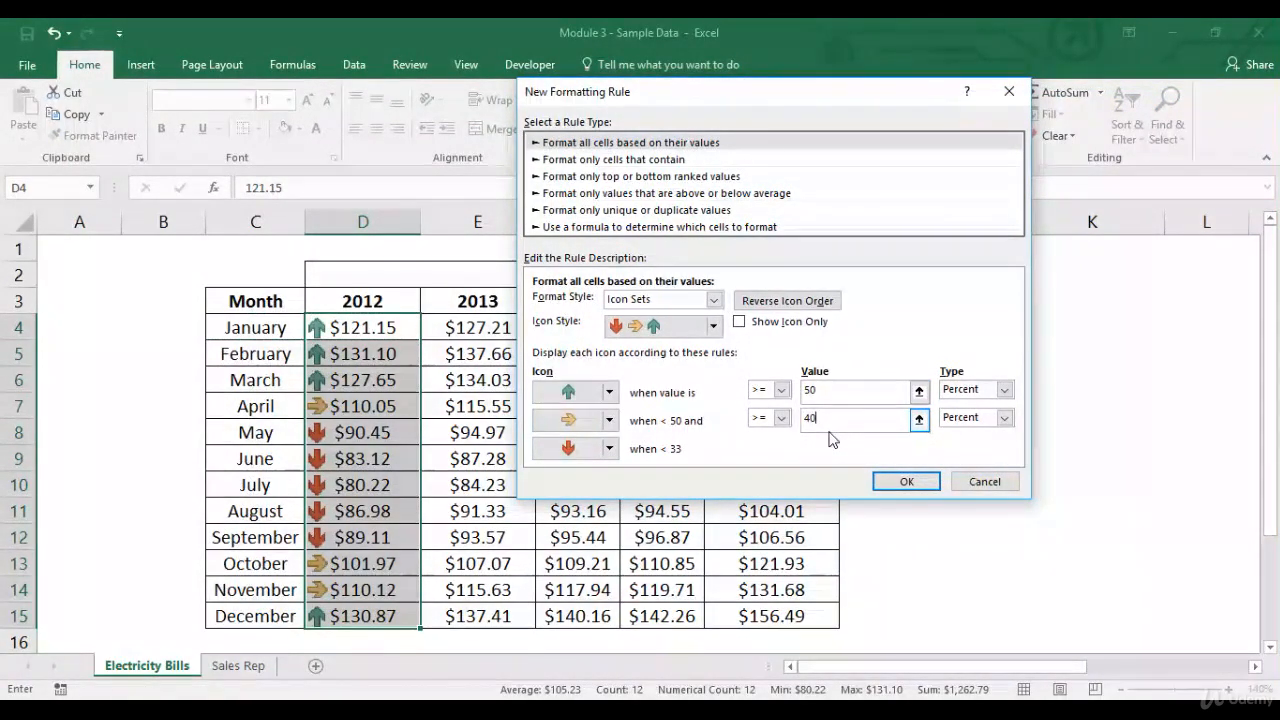
{"action": "left_click", "coordinate": [905, 481]}
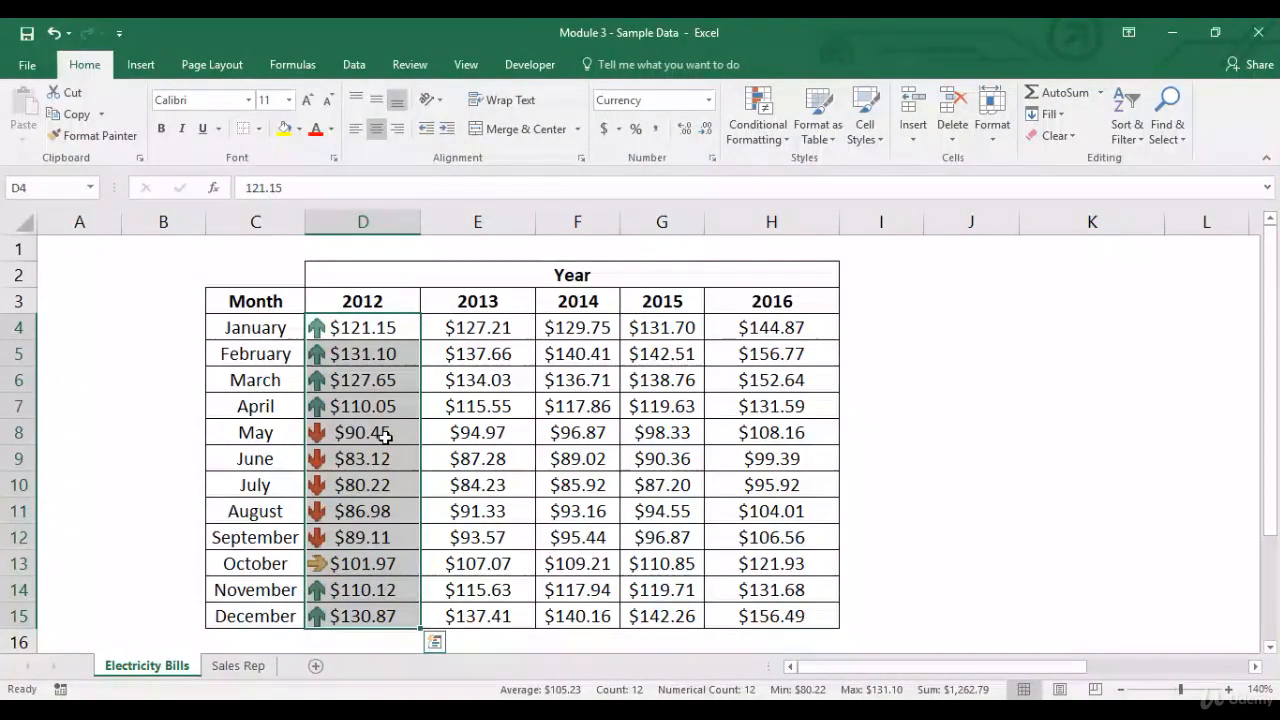
{"action": "left_click", "coordinate": [361, 570]}
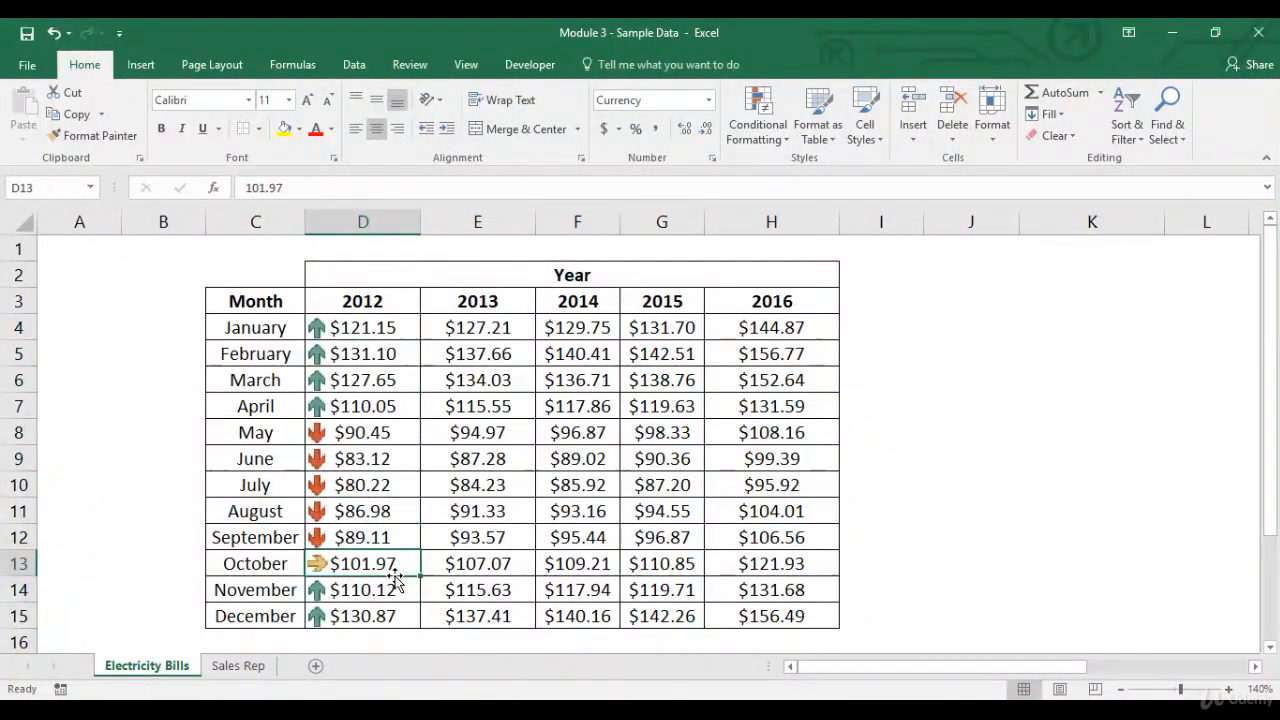
{"action": "left_click_drag", "start_coordinate": [372, 415], "coordinate": [385, 331]}
{"action": "left_click_drag", "start_coordinate": [372, 590], "coordinate": [371, 613]}
Open a new value-based Icon Sets rule with 3 Arrows (Colored) for D4:D15, review its default percent thresholds, and discard it
{"action": "left_click", "coordinate": [390, 333]}
{"action": "left_click_drag", "start_coordinate": [388, 354], "coordinate": [374, 611]}
{"action": "left_click", "coordinate": [758, 125]}
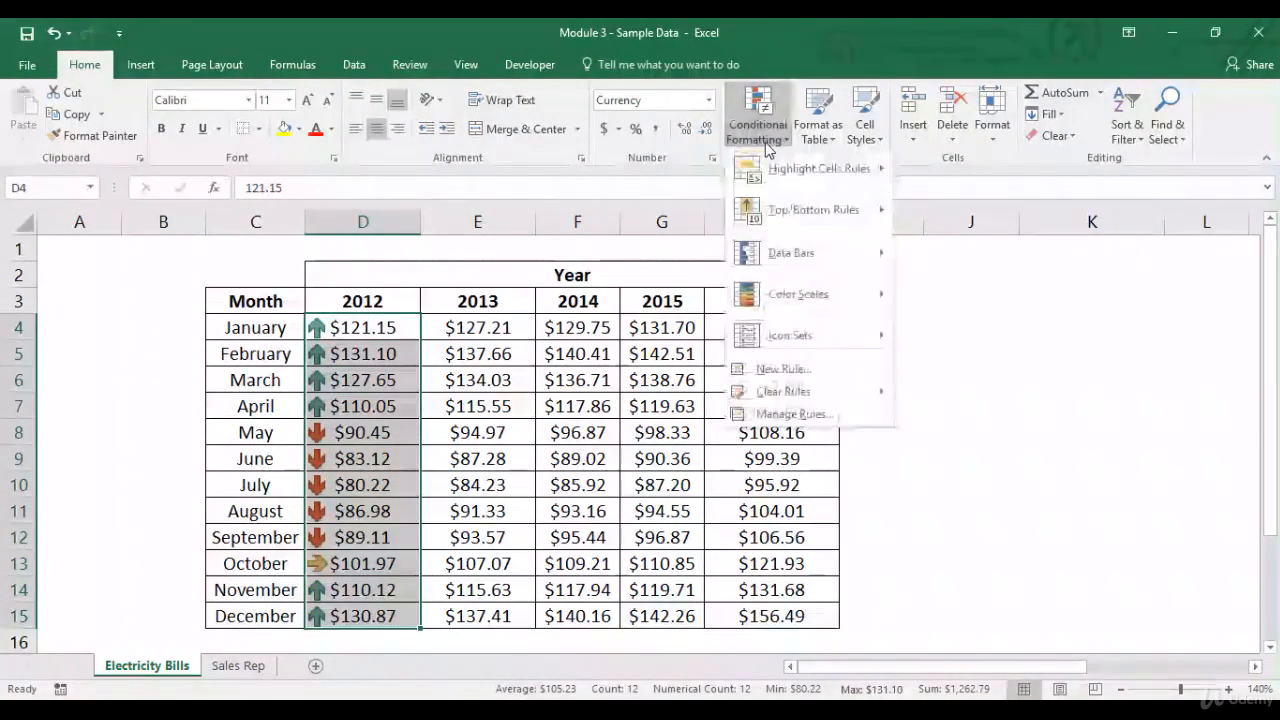
{"action": "mouse_move", "coordinate": [830, 169]}
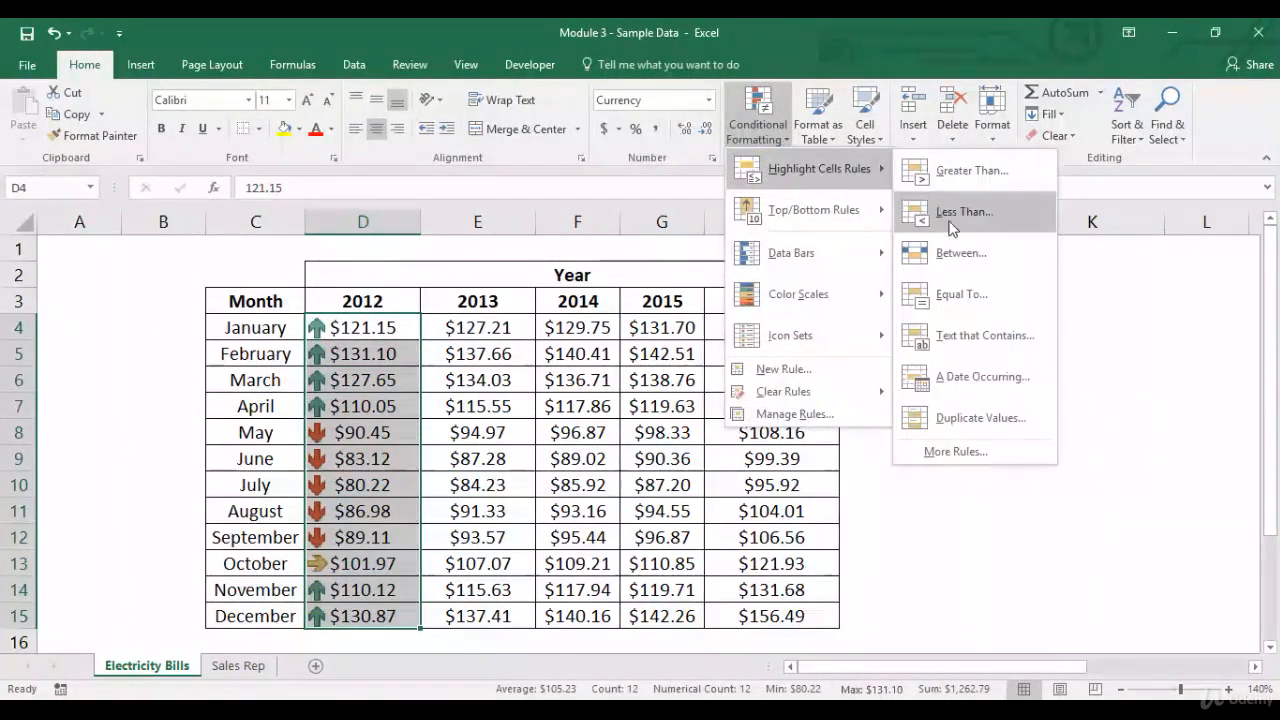
{"action": "left_click", "coordinate": [952, 449]}
{"action": "left_click", "coordinate": [711, 184]}
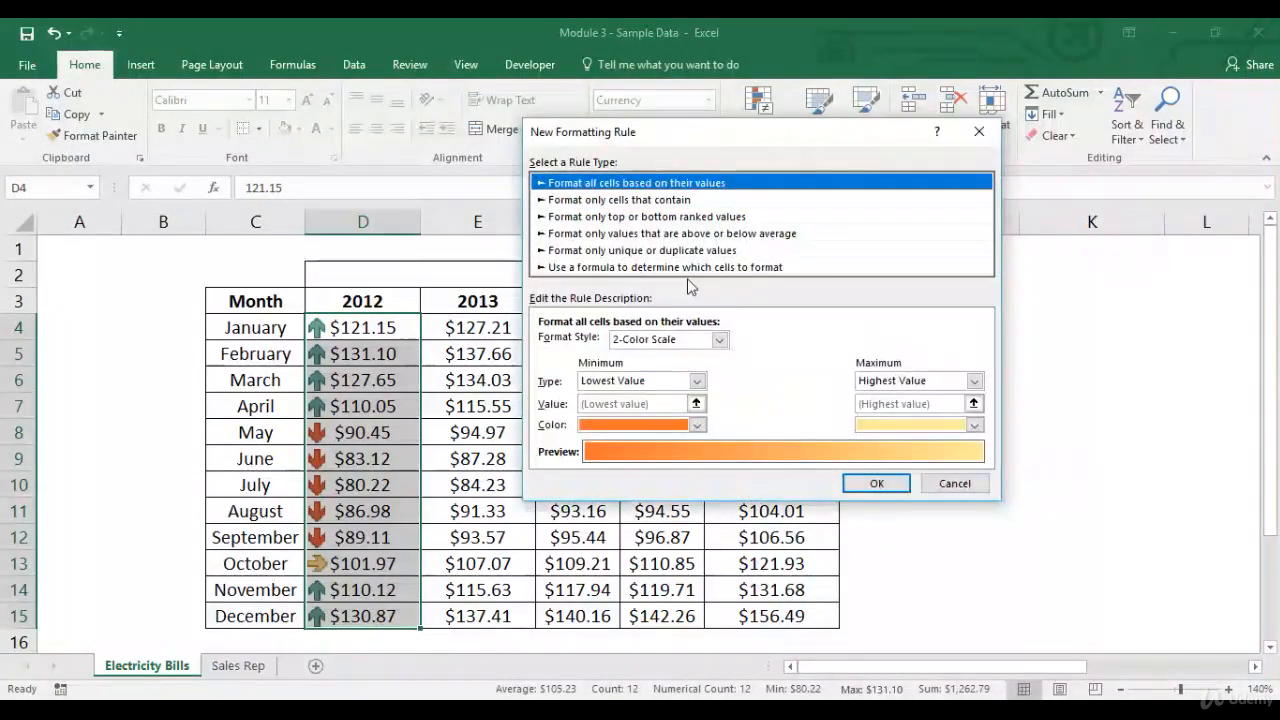
{"action": "left_click", "coordinate": [705, 340]}
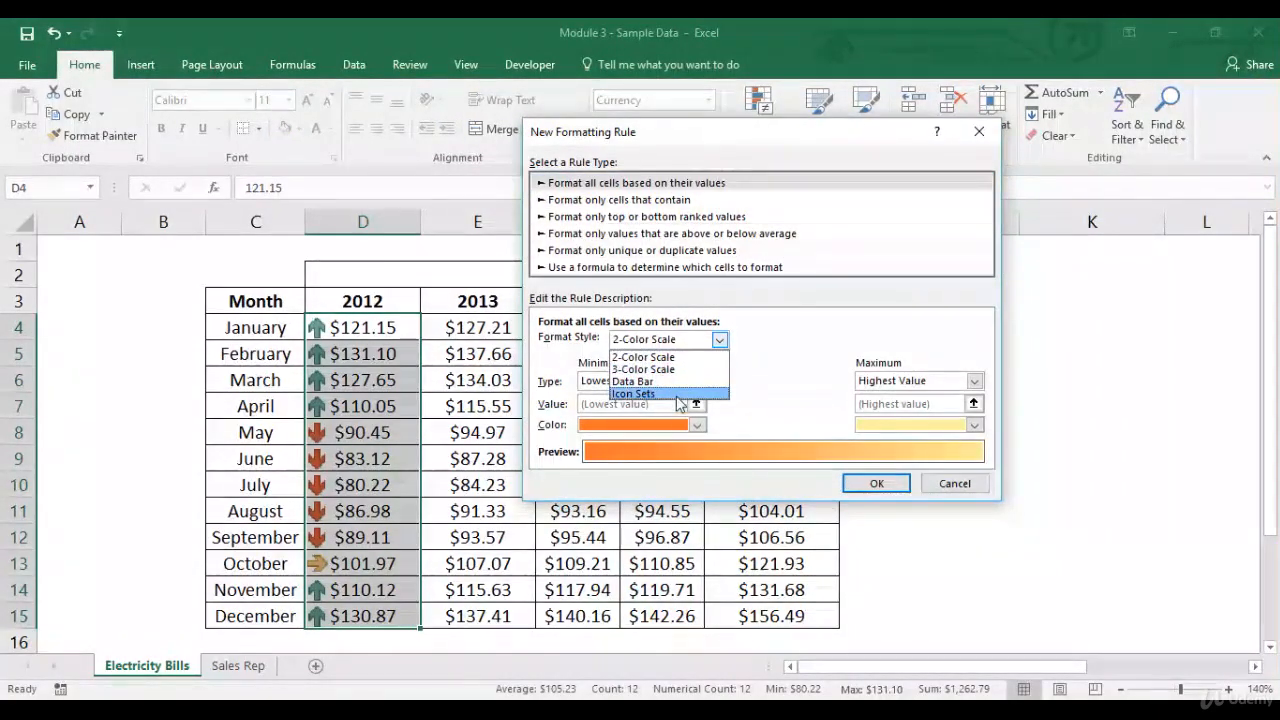
{"action": "left_click", "coordinate": [660, 394]}
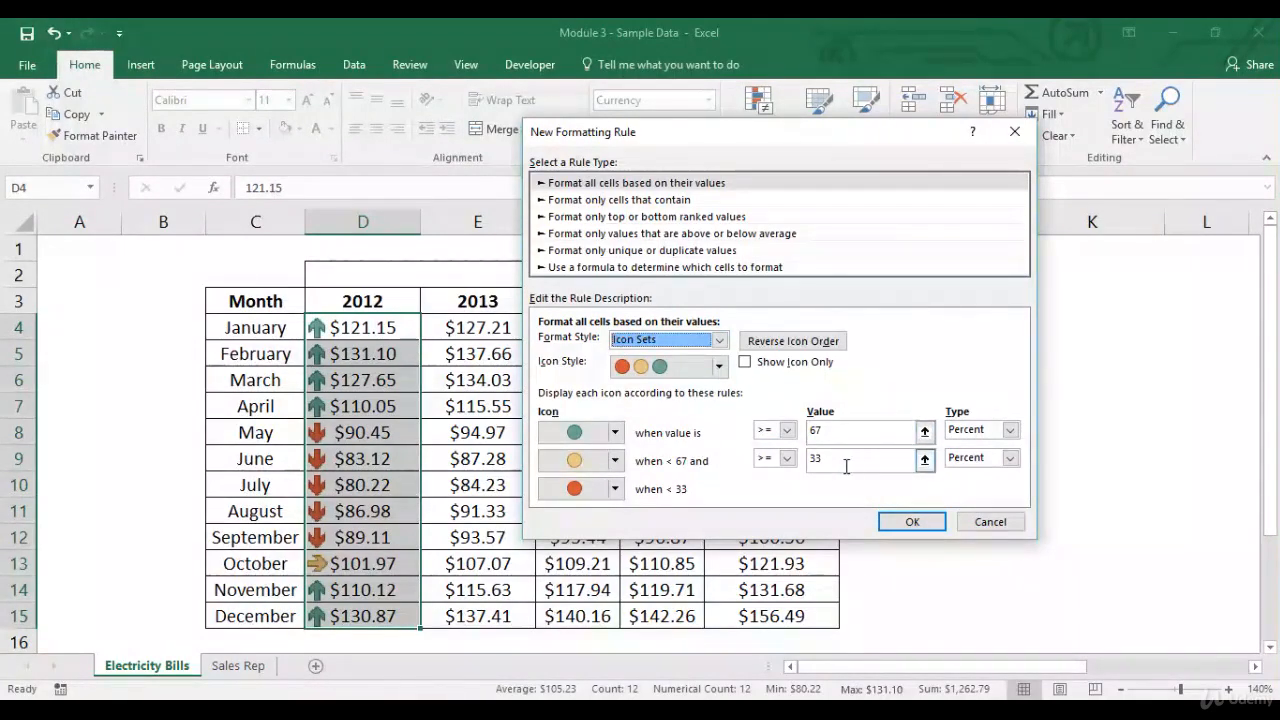
{"action": "left_click", "coordinate": [720, 372]}
{"action": "left_click_drag", "start_coordinate": [721, 430], "coordinate": [721, 388]}
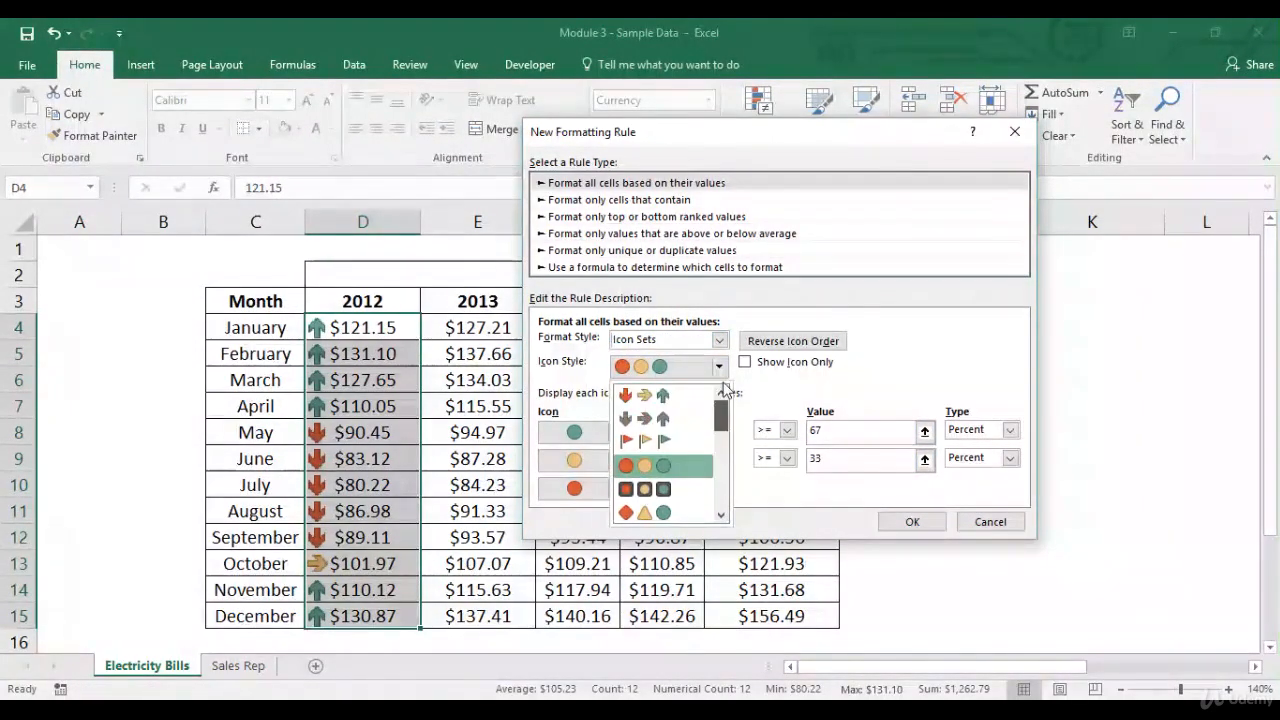
{"action": "left_click", "coordinate": [696, 392]}
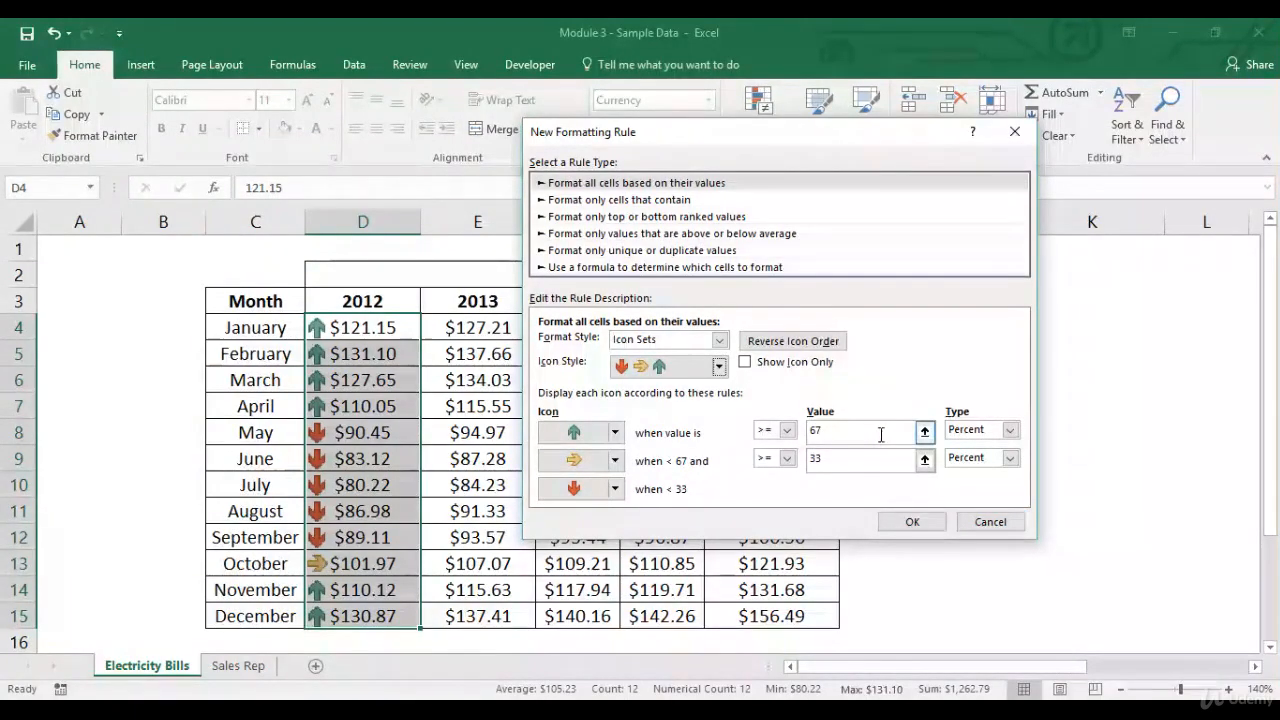
{"action": "left_click", "coordinate": [990, 521]}
Calculate the highest 2012 bill in J4 with the MAX function over D4:D15
{"action": "left_click", "coordinate": [915, 325]}
{"action": "left_click", "coordinate": [975, 332]}
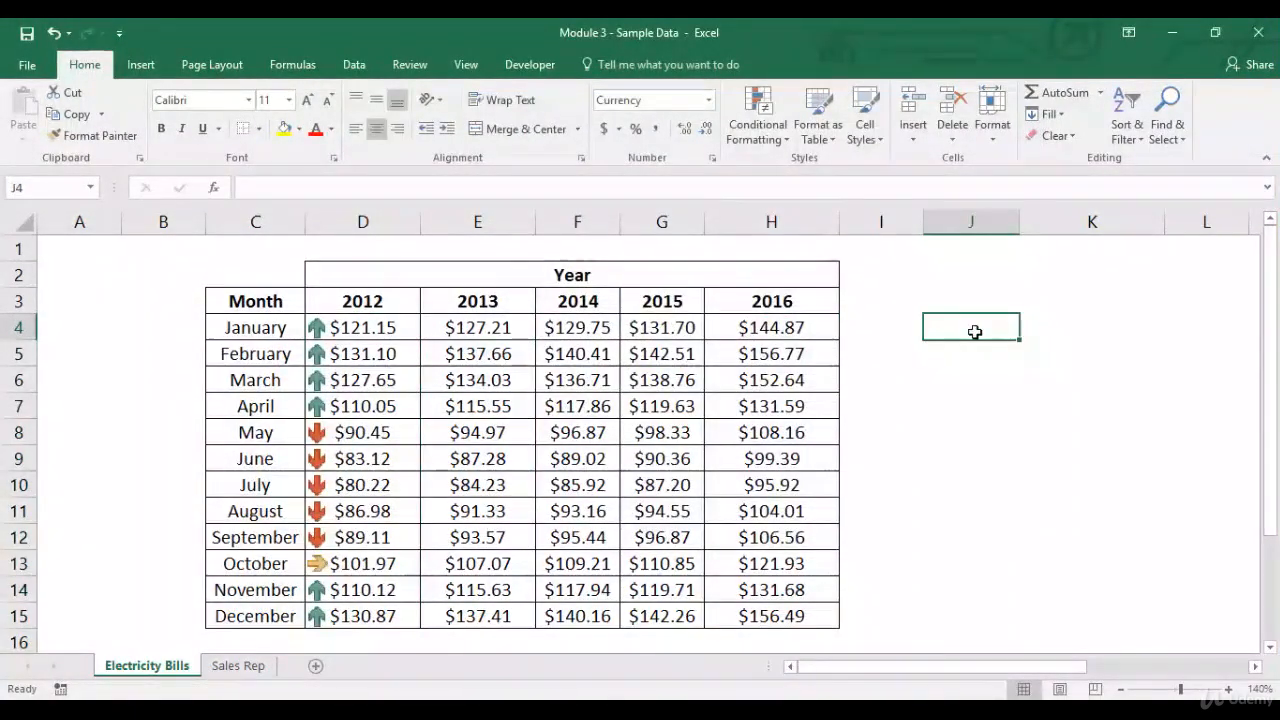
{"action": "type", "text": "max"}
{"action": "key", "text": "BackSpace"}
{"action": "key", "text": "BackSpace"}
{"action": "key", "text": "BackSpace"}
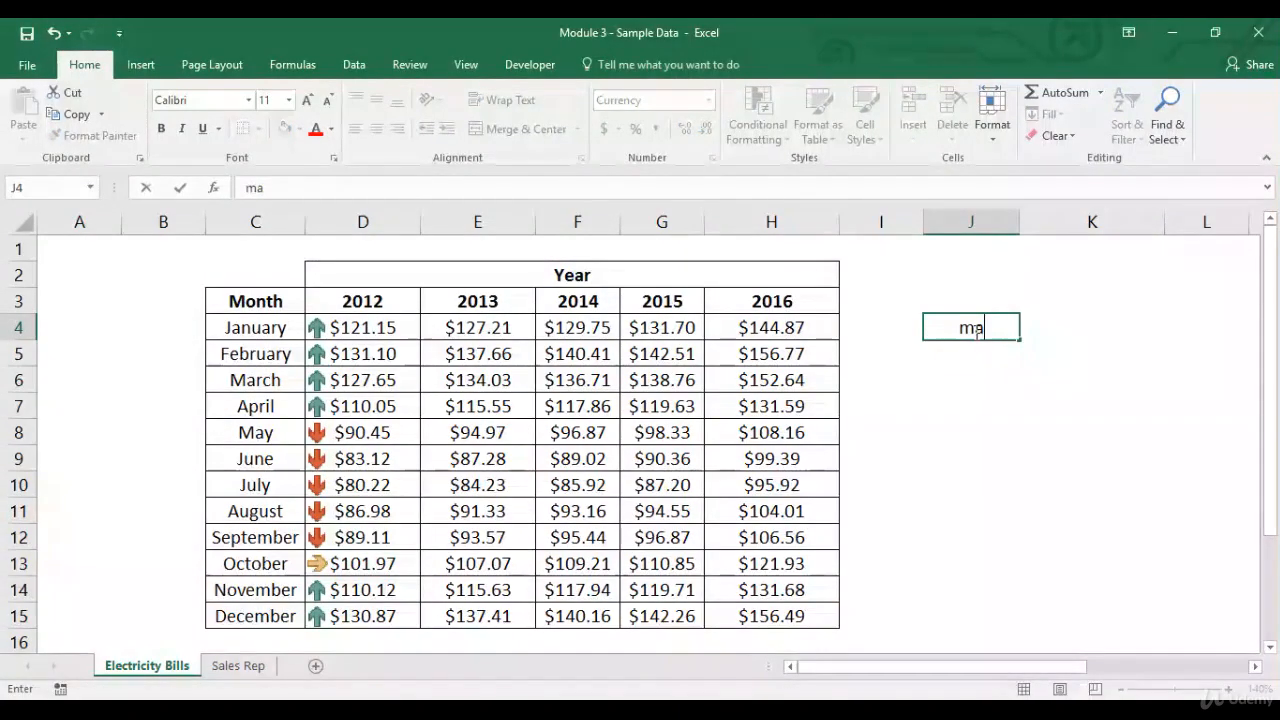
{"action": "type", "text": "=max("}
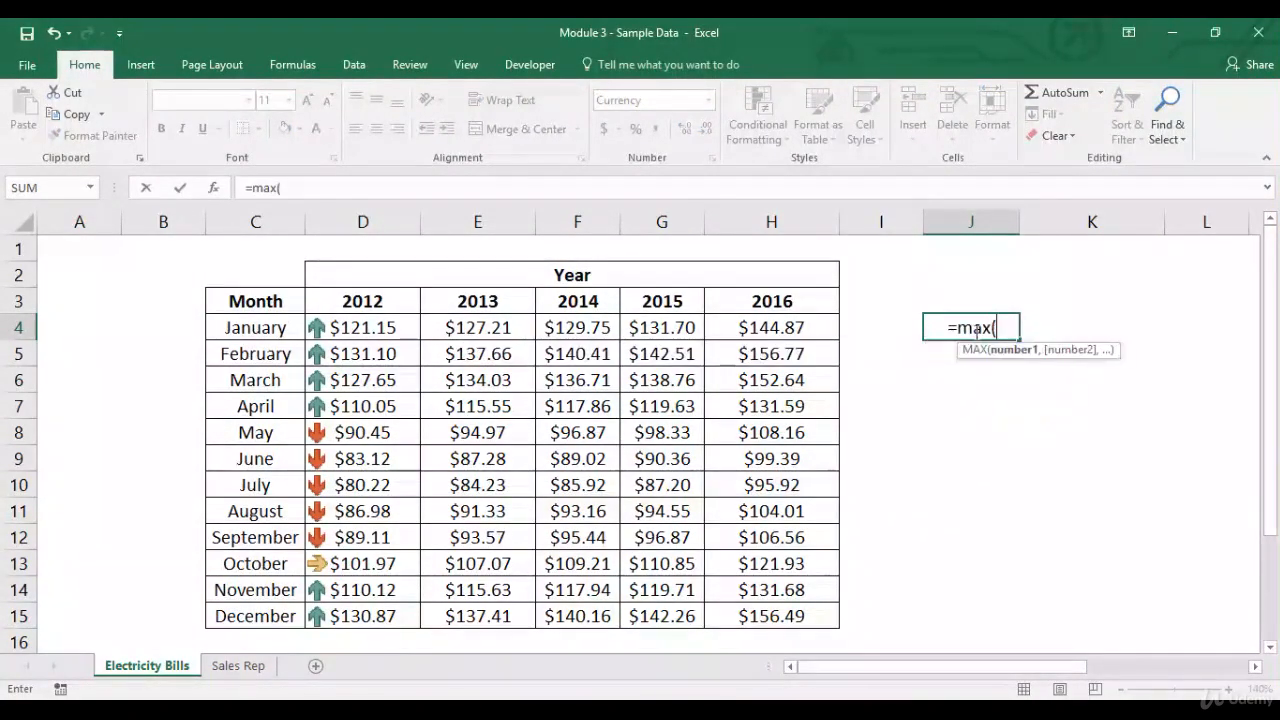
{"action": "left_click_drag", "start_coordinate": [385, 328], "coordinate": [376, 612]}
{"action": "key", "text": "Return"}
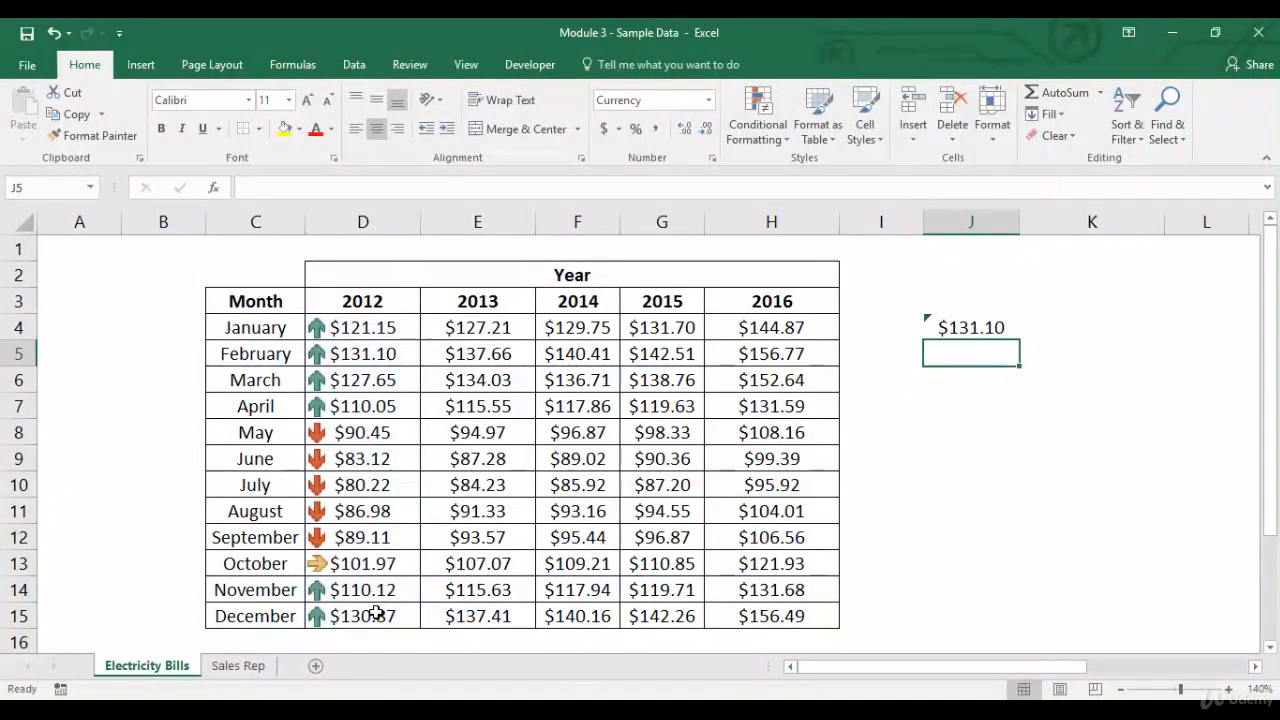
Calculate the lowest 2012 bill in J5 with the MIN function over D4:D15
{"action": "type", "text": "=min("}
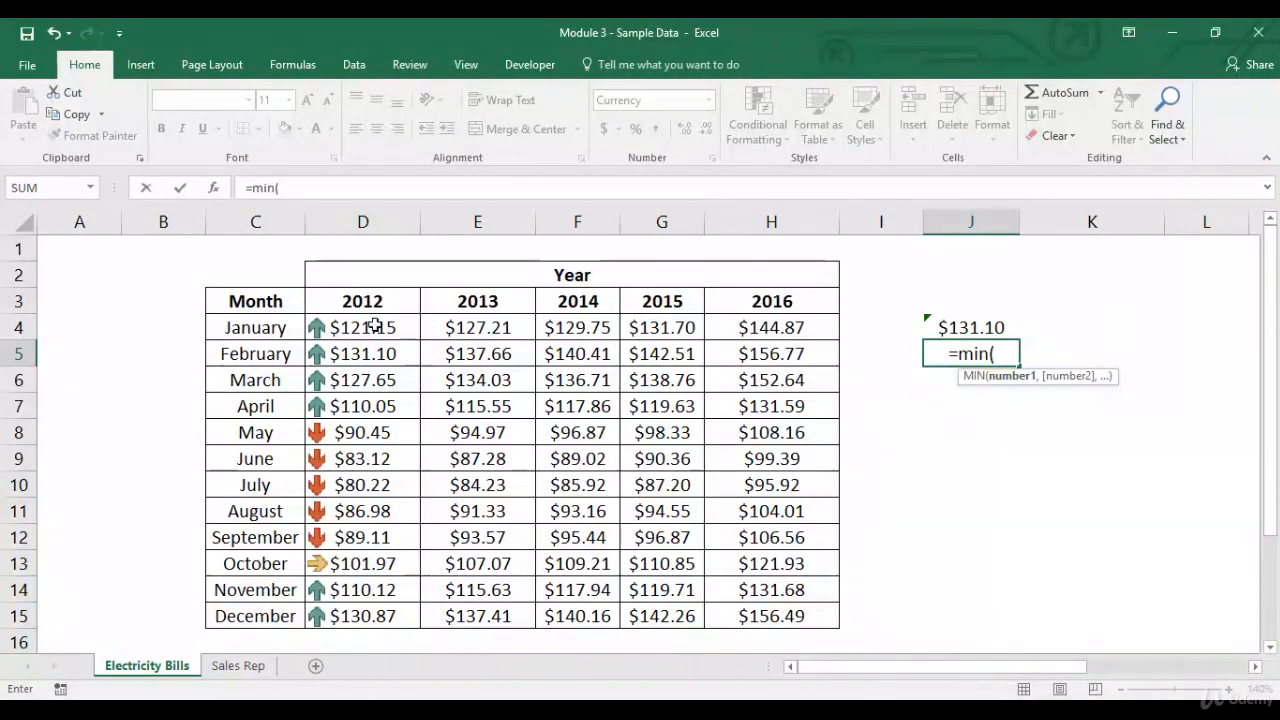
{"action": "left_click_drag", "start_coordinate": [390, 330], "coordinate": [362, 603]}
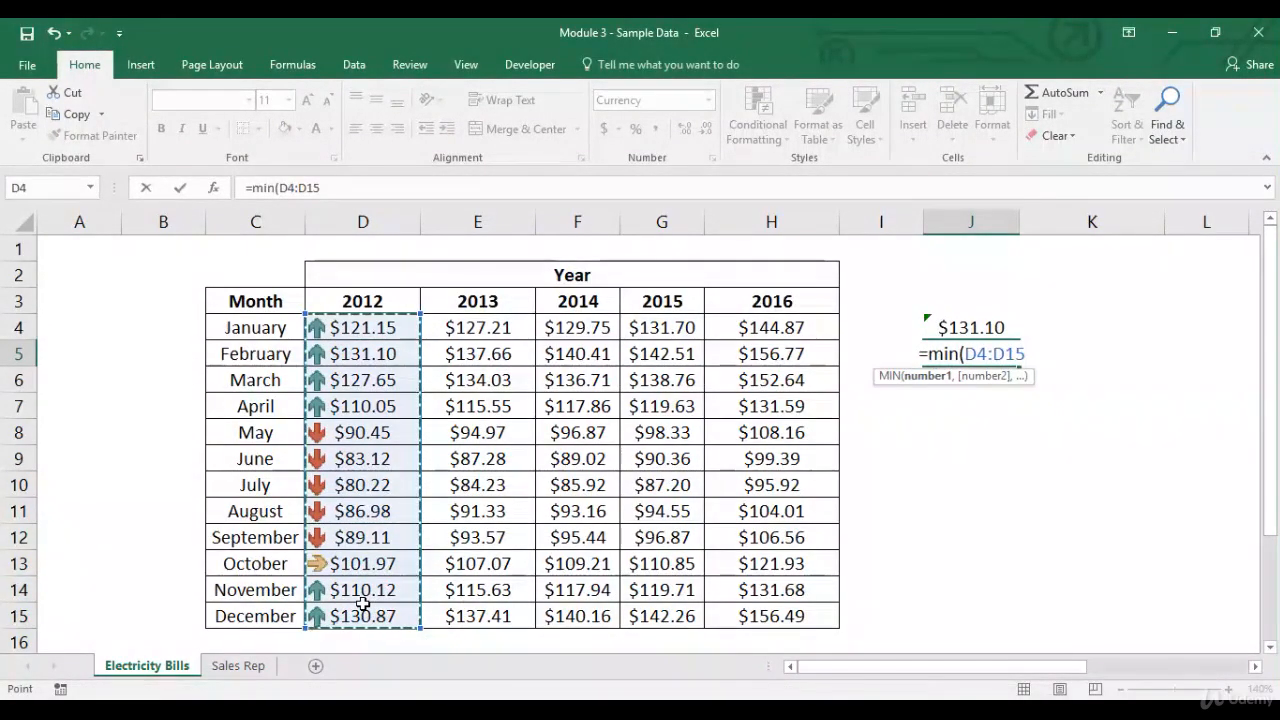
{"action": "key", "text": "Return"}
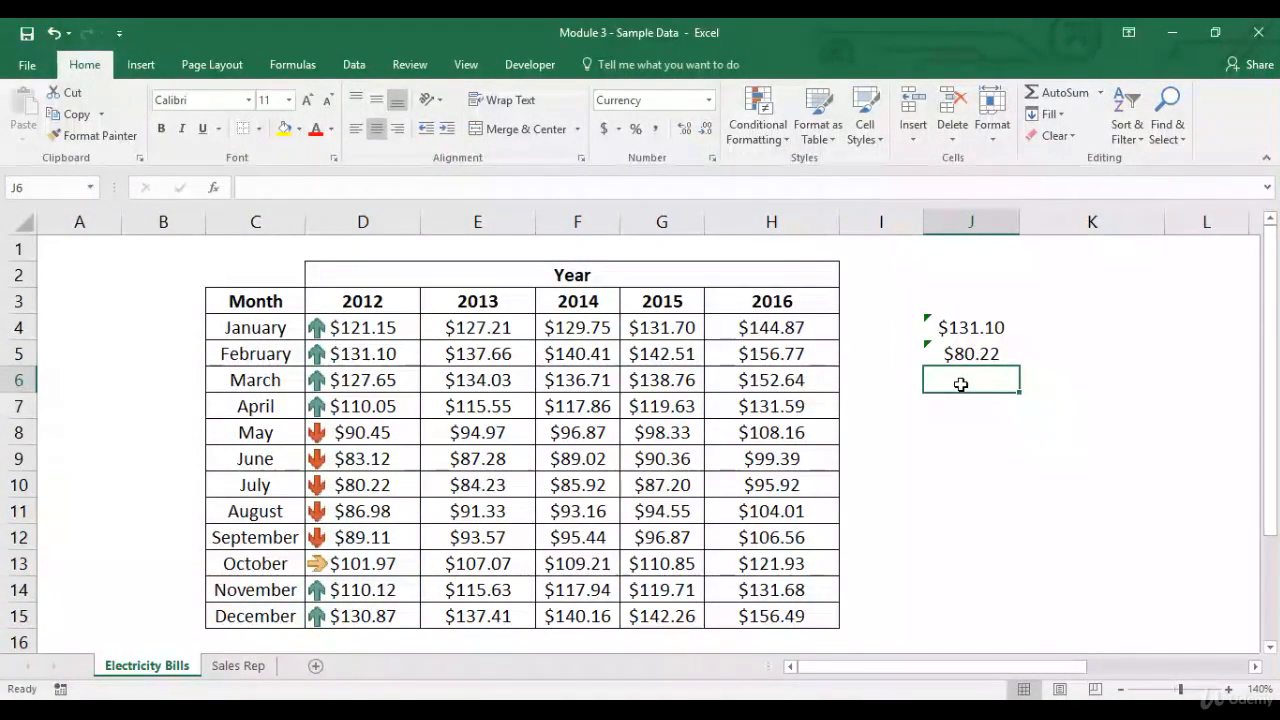
Label I6 as "67 percent" and I7 as "33 percent"
{"action": "key", "text": "Left"}
{"action": "type", "text": "67 percent"}
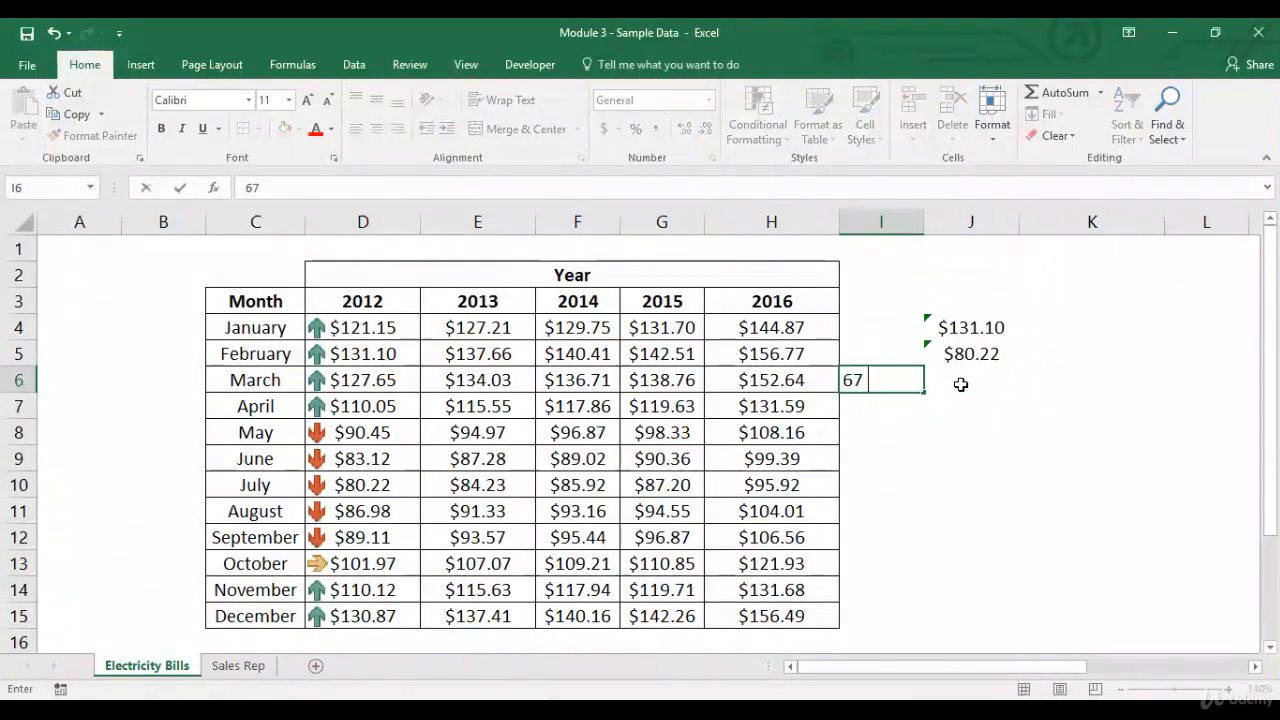
{"action": "key", "text": "Return"}
{"action": "type", "text": "33 percent"}
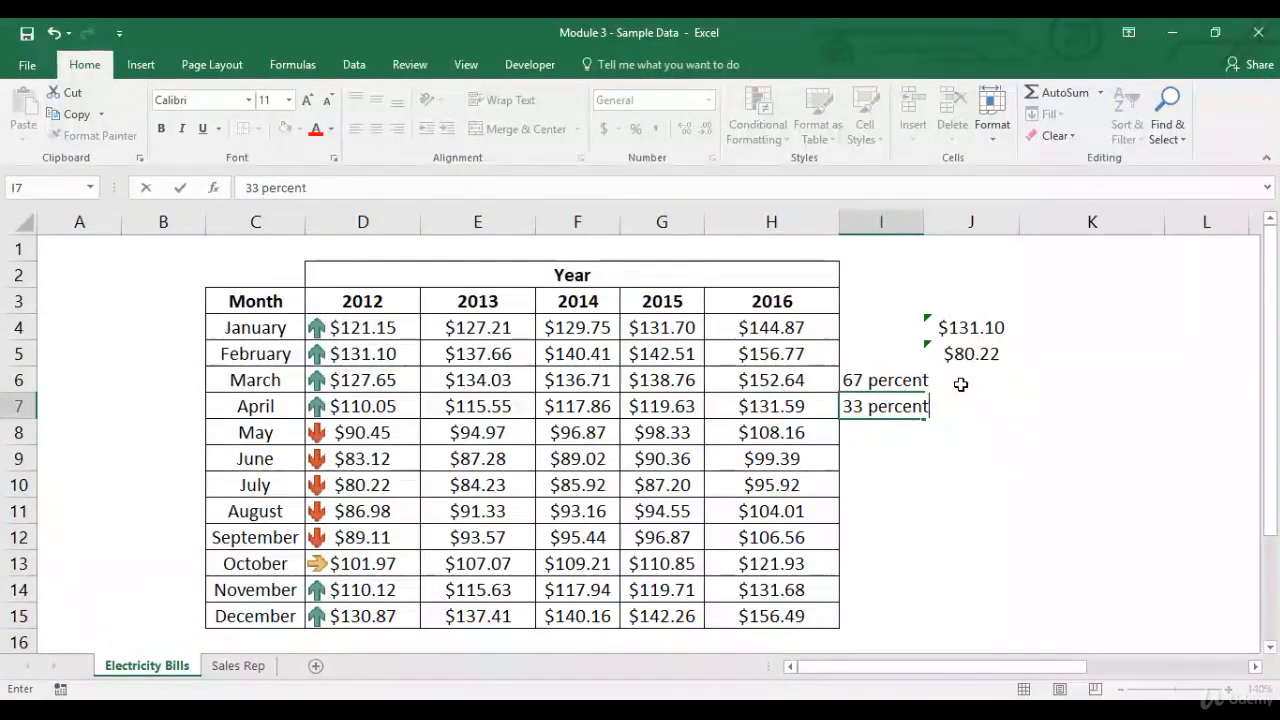
{"action": "key", "text": "Tab"}
Calculate the 67 percent threshold in J6 with the formula =J5+(J4-J5)*.67
{"action": "left_click", "coordinate": [960, 384]}
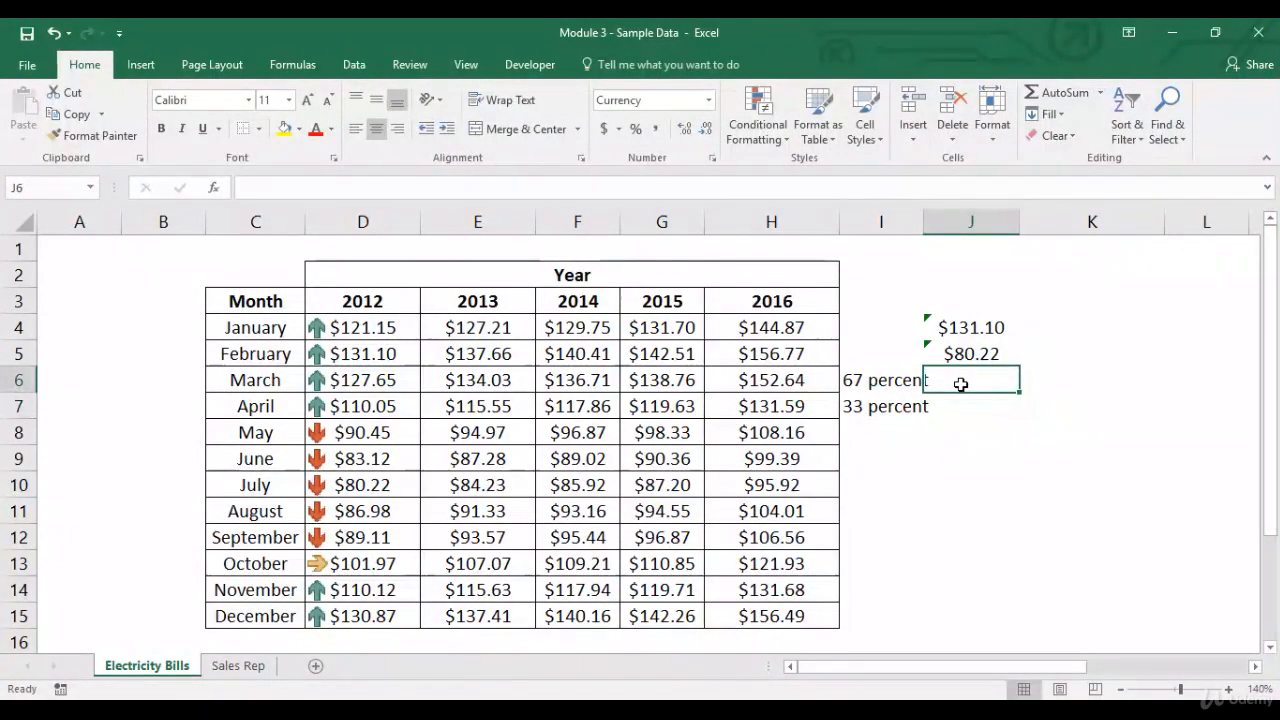
{"action": "type", "text": "="}
{"action": "key", "text": "Up"}
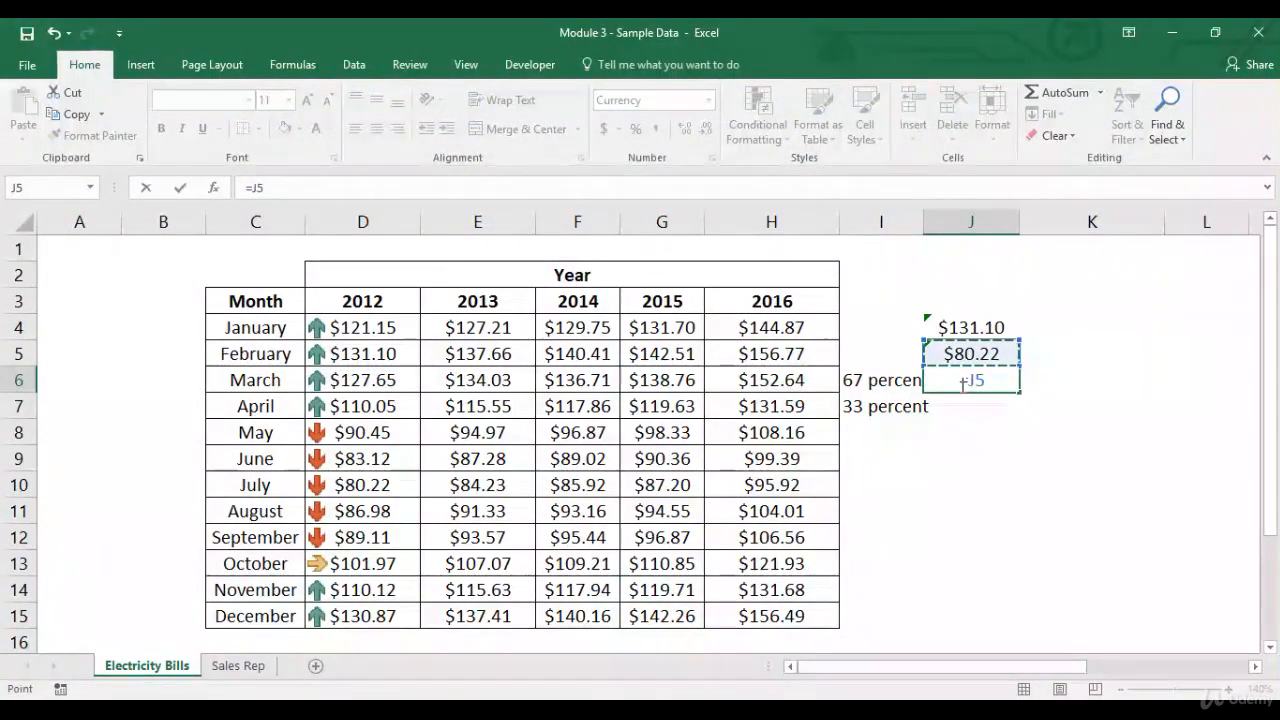
{"action": "type", "text": "+"}
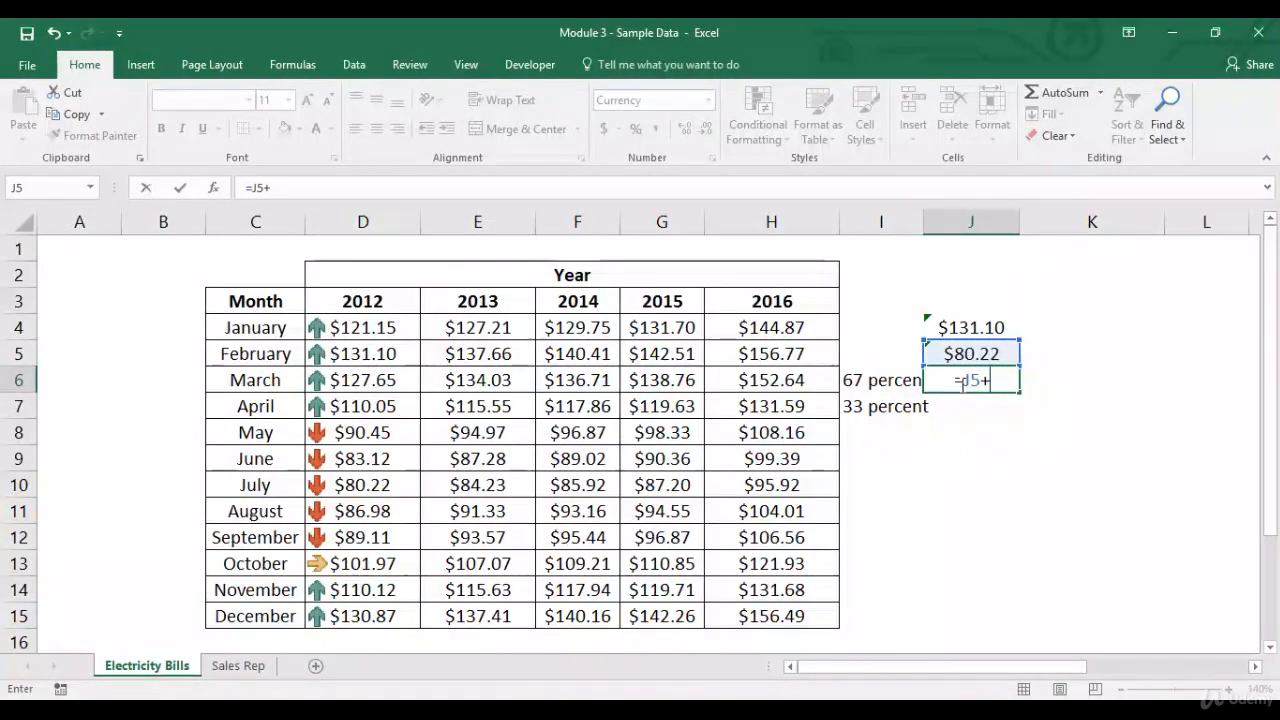
{"action": "type", "text": "("}
{"action": "key", "text": "Up"}
{"action": "key", "text": "Up"}
{"action": "type", "text": "-"}
{"action": "key", "text": "Up"}
{"action": "type", "text": ")*.67"}
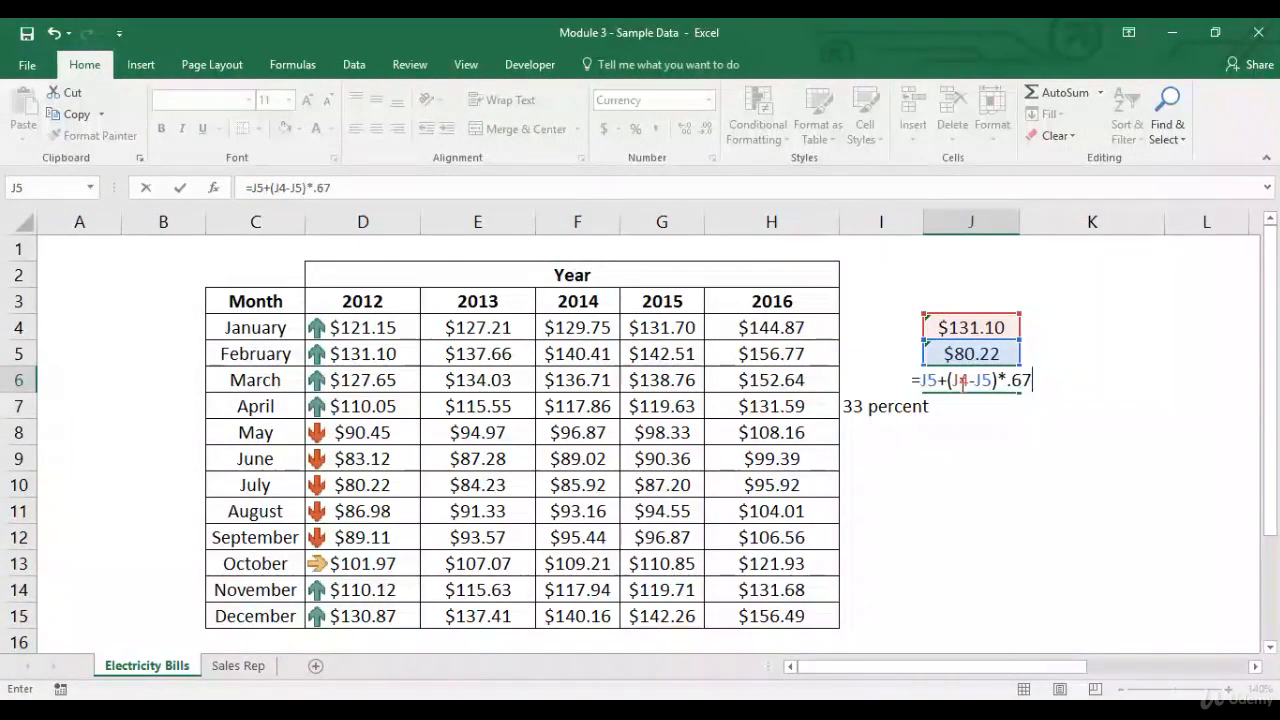
{"action": "key", "text": "Return"}
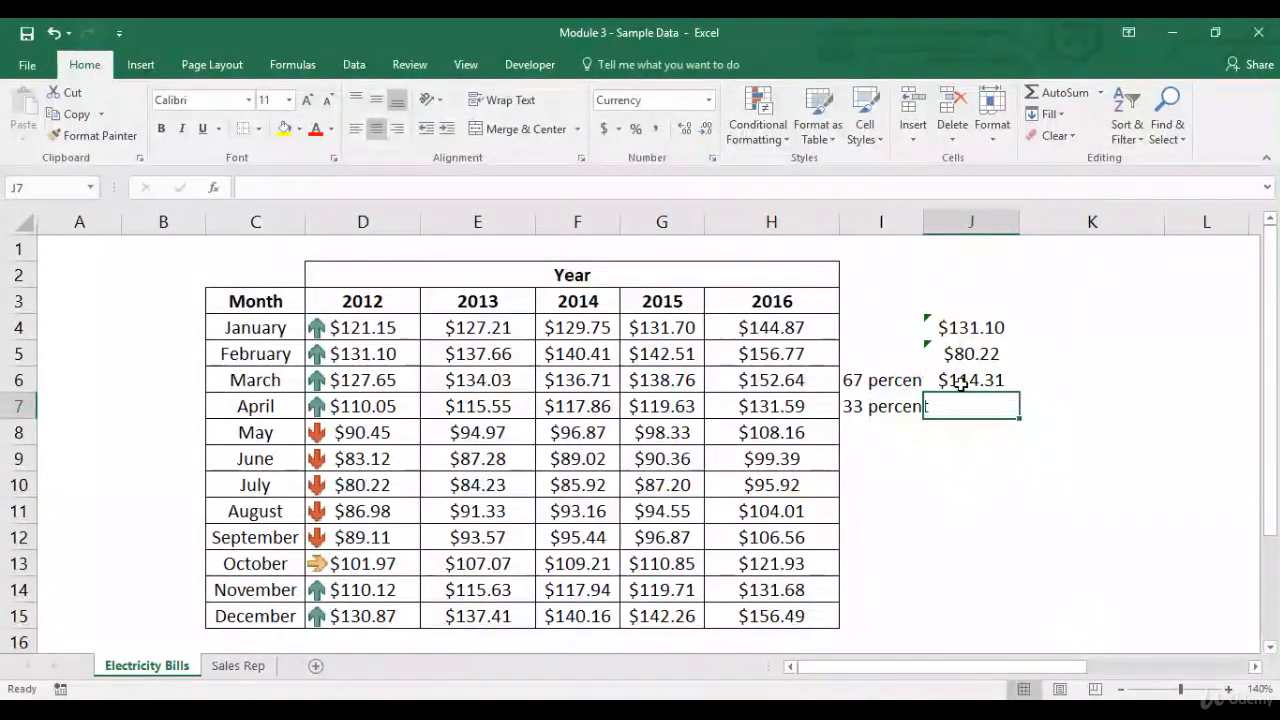
Calculate the 33 percent threshold in J7 with the formula =J5+(J4-J5)*.33
{"action": "type", "text": "="}
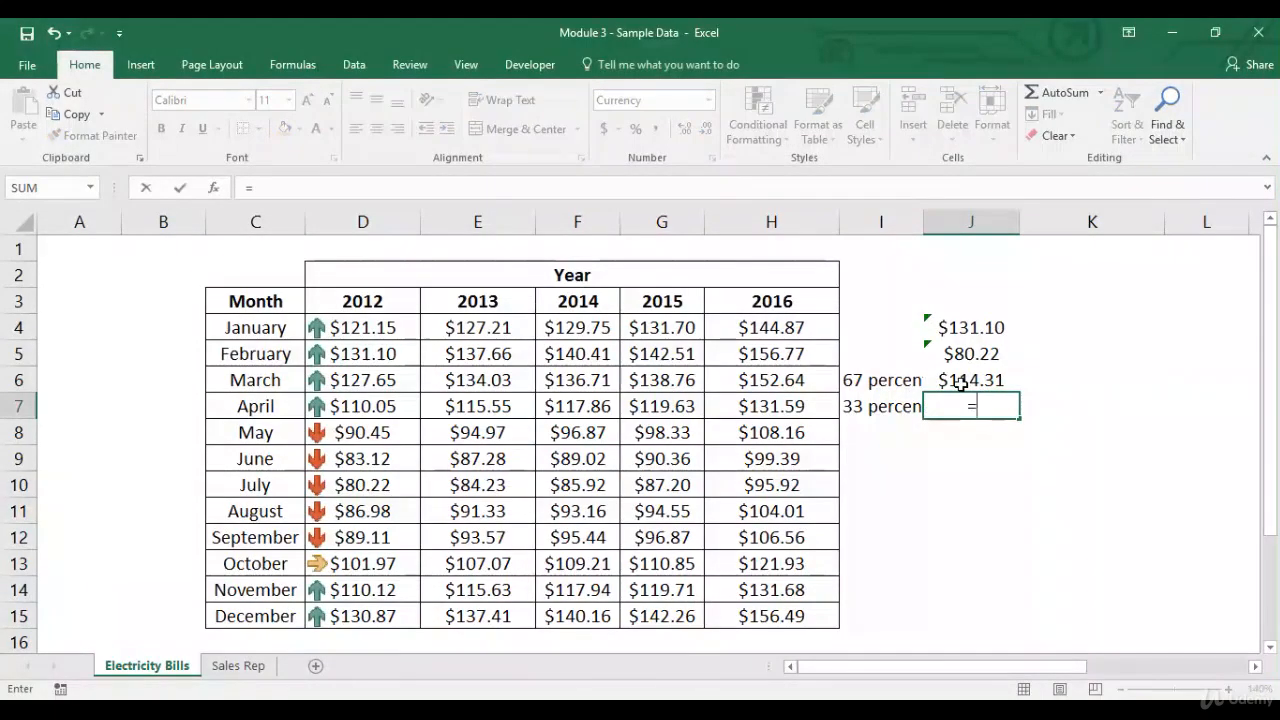
{"action": "key", "text": "Up"}
{"action": "key", "text": "Up"}
{"action": "type", "text": "+("}
{"action": "key", "text": "Up"}
{"action": "key", "text": "Up"}
{"action": "key", "text": "Up"}
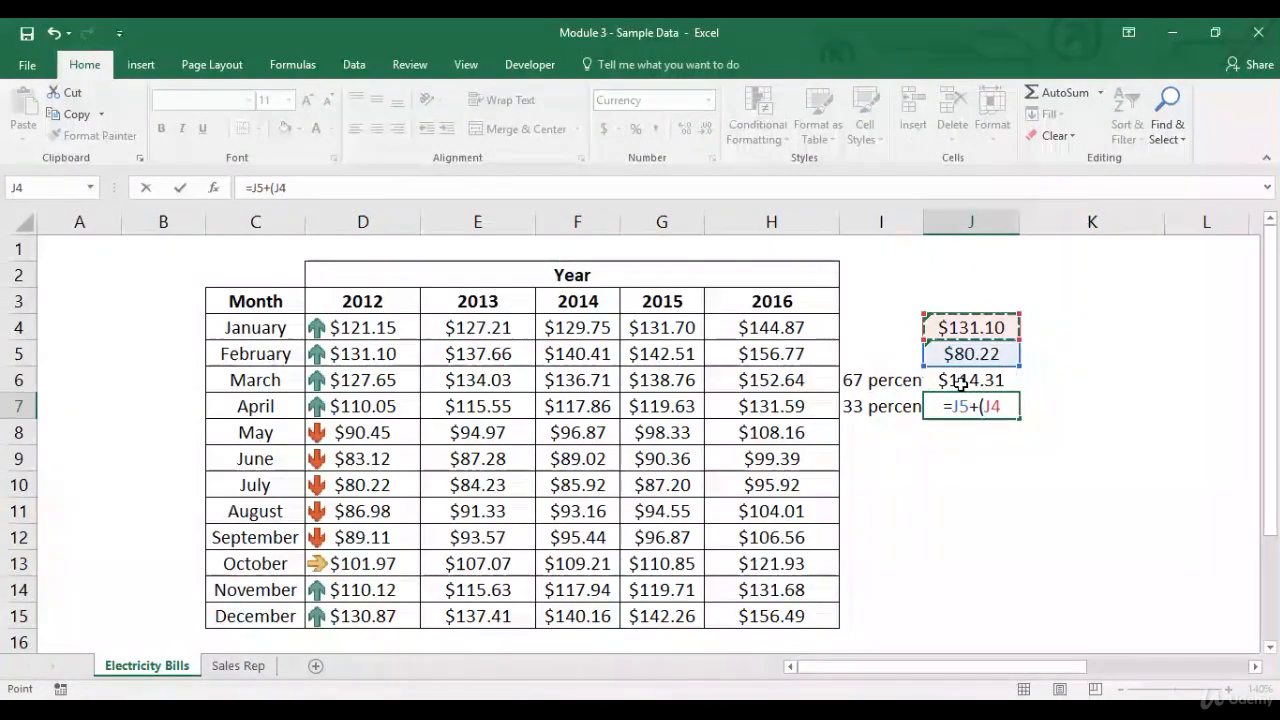
{"action": "type", "text": "-"}
{"action": "key", "text": "Up"}
{"action": "key", "text": "Up"}
{"action": "type", "text": ")"}
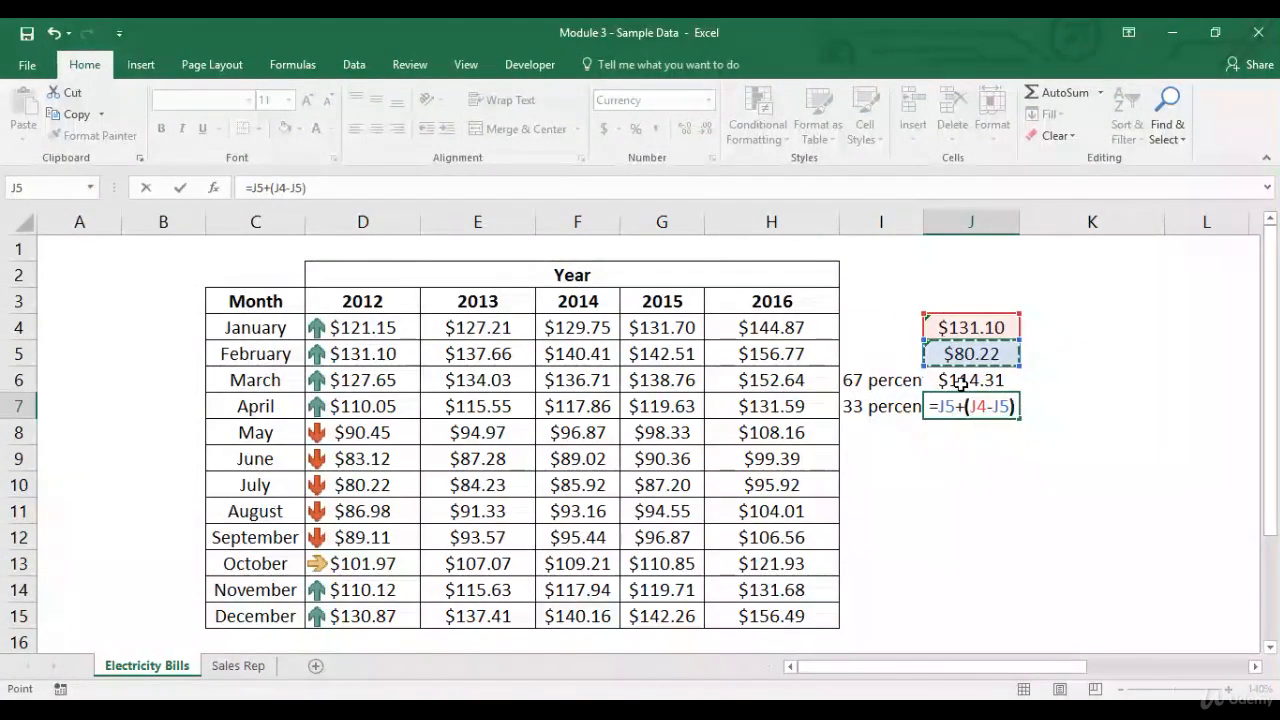
{"action": "type", "text": "*.33"}
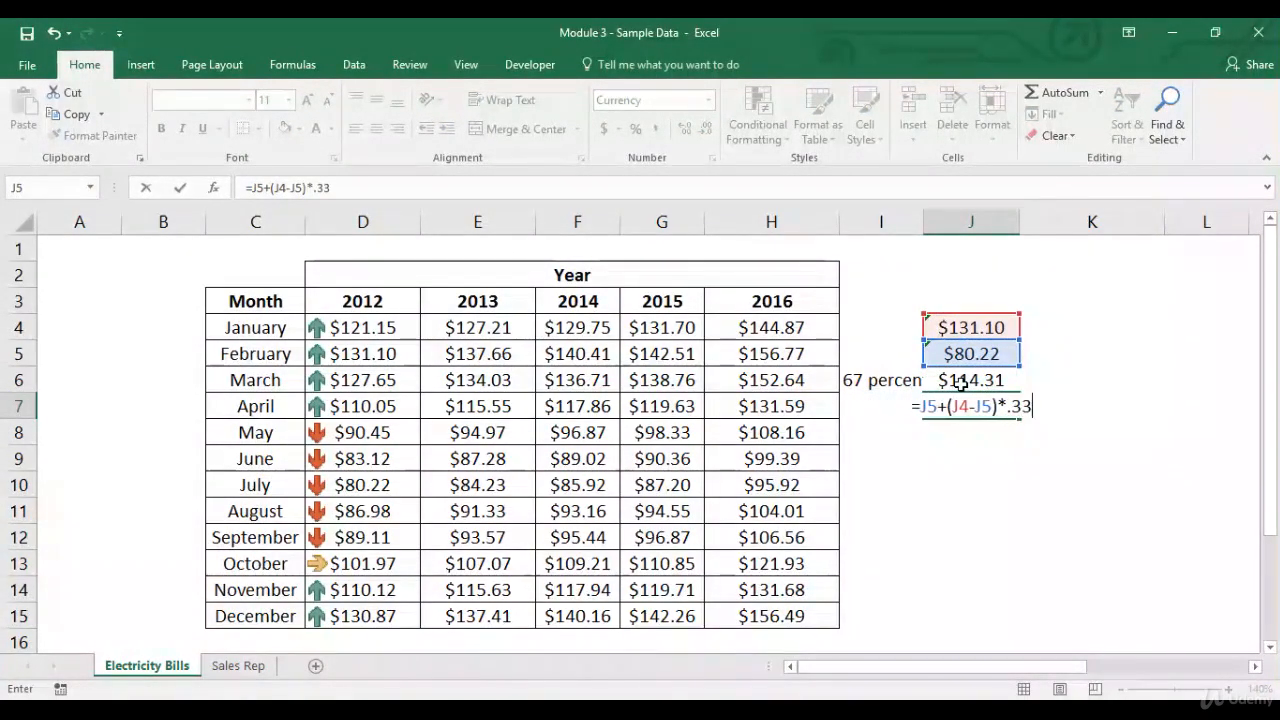
{"action": "key", "text": "Return"}
{"action": "key", "text": "Up"}
{"action": "key", "text": "Up"}
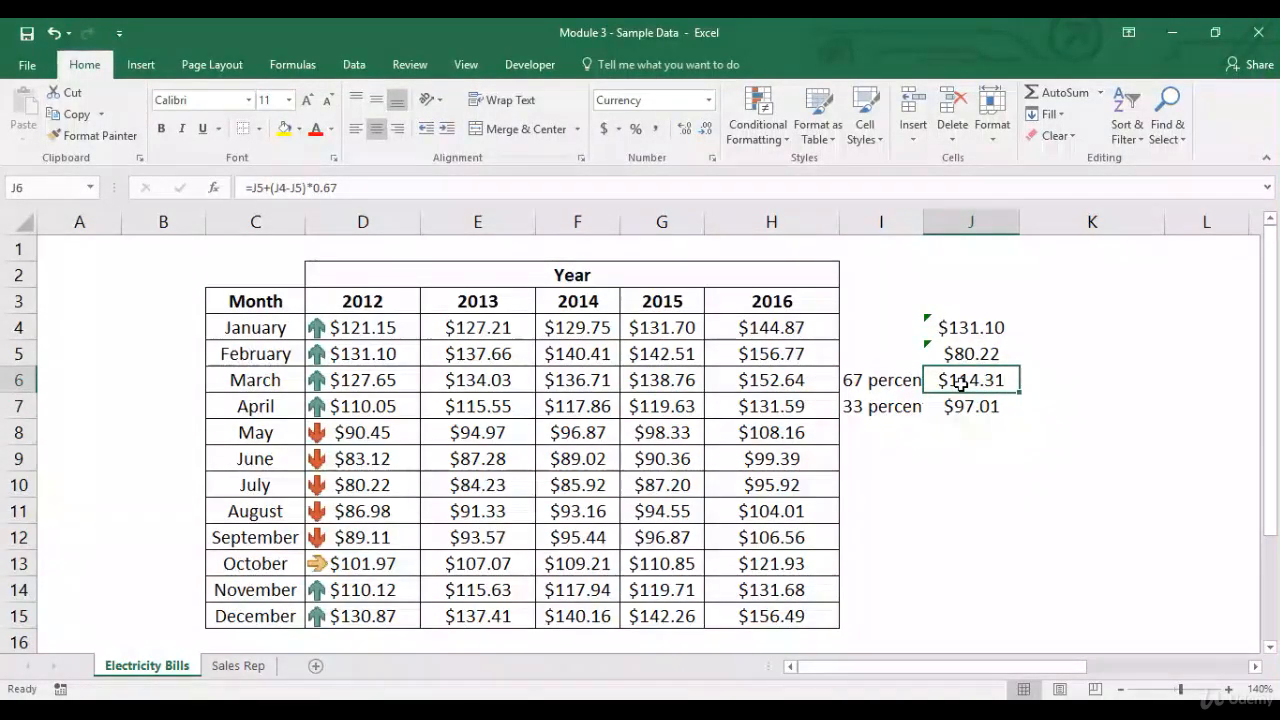
Clear the conditional formatting rules from the 2012 bills in D4:D15
{"action": "left_click_drag", "start_coordinate": [366, 329], "coordinate": [366, 614]}
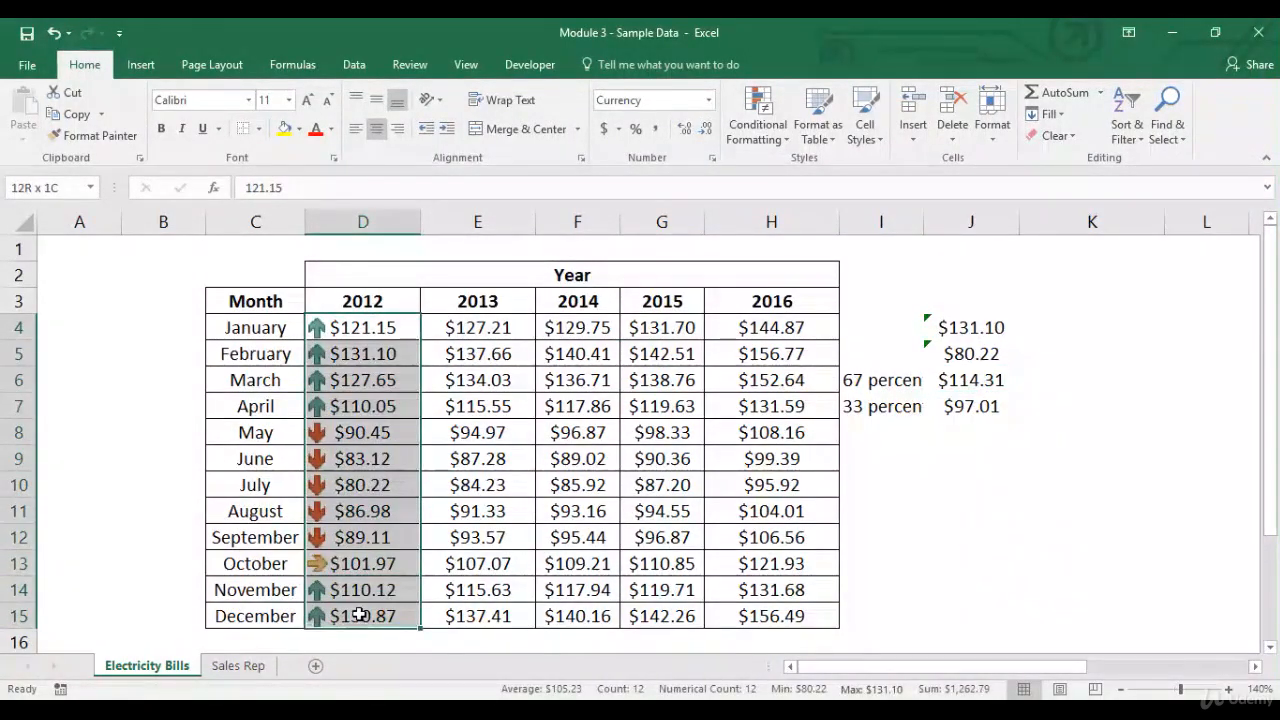
{"action": "left_click", "coordinate": [758, 125]}
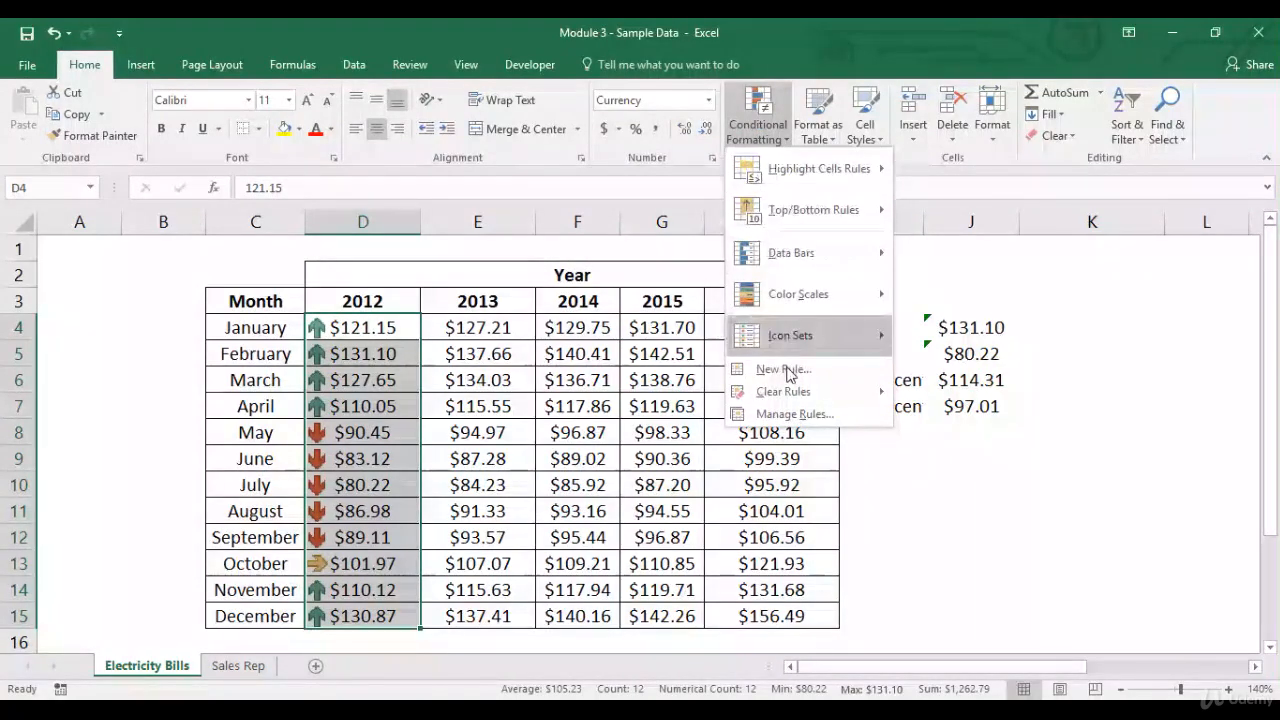
{"action": "mouse_move", "coordinate": [828, 393]}
{"action": "left_click", "coordinate": [955, 393]}
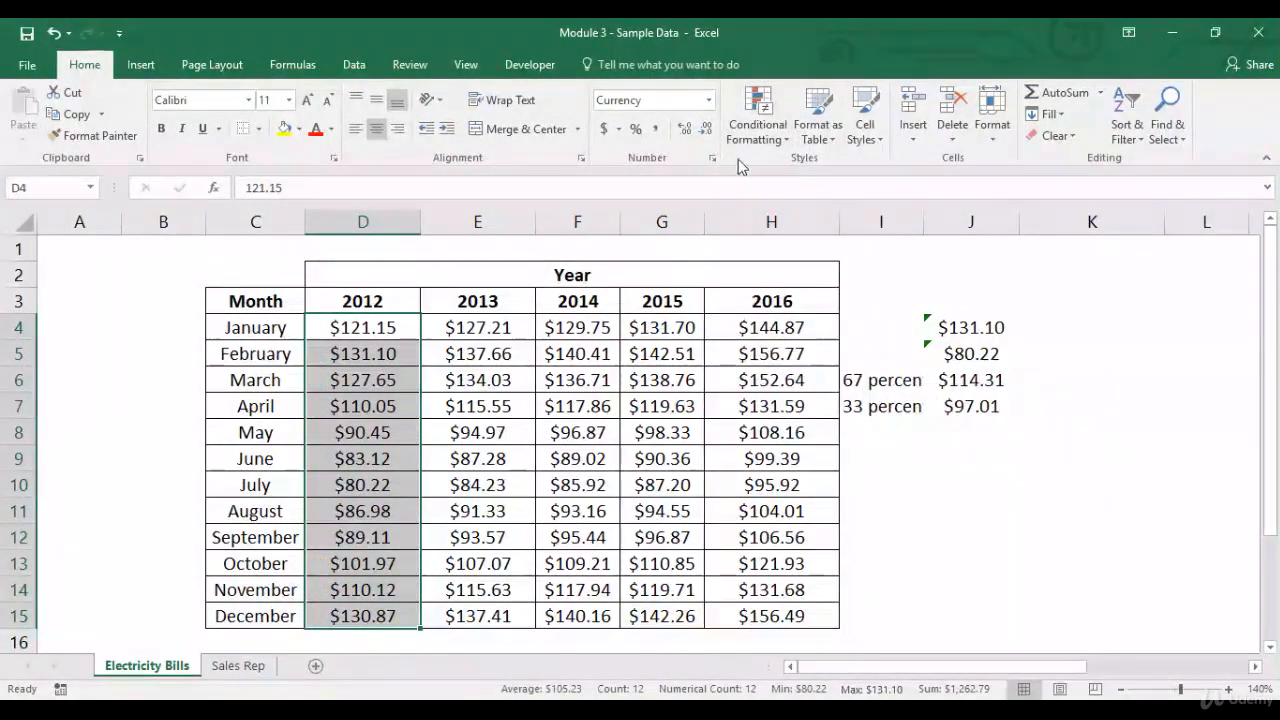
Add a value-based icon set rule to D4:D15 using three colored arrows with the default 67 and 33 percent thresholds
{"action": "left_click", "coordinate": [752, 128]}
{"action": "mouse_move", "coordinate": [830, 168]}
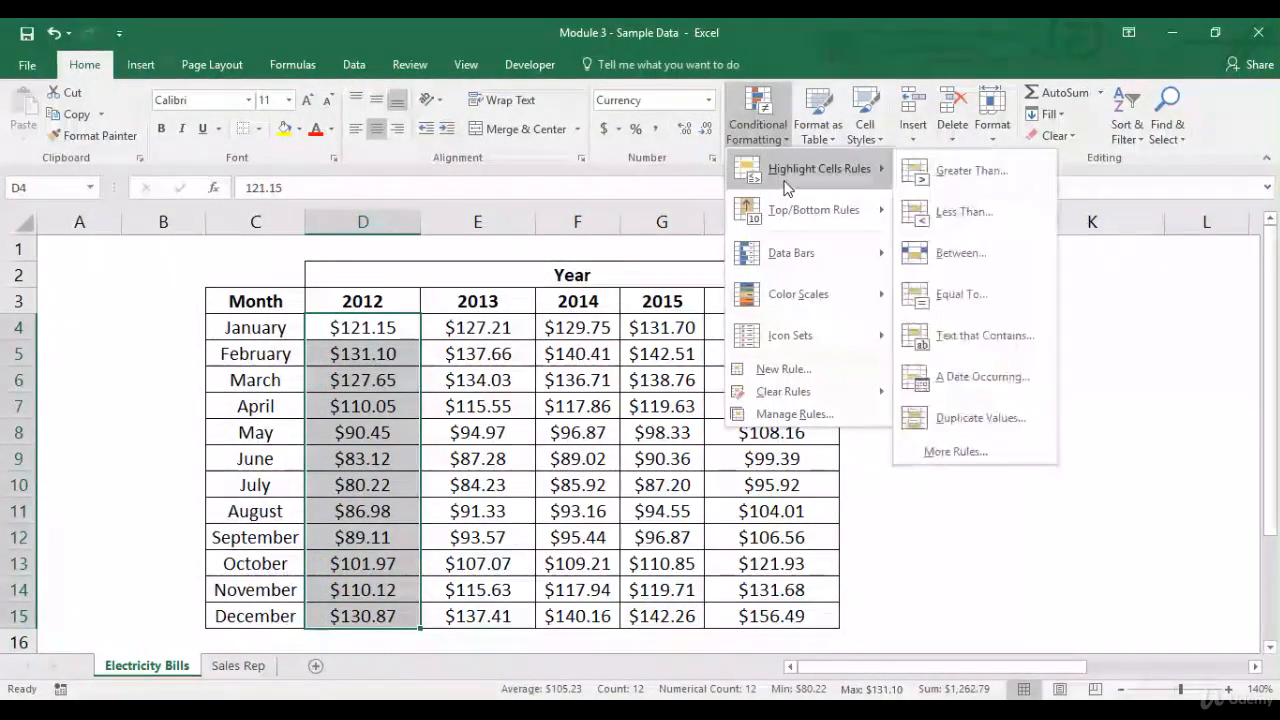
{"action": "left_click", "coordinate": [943, 451]}
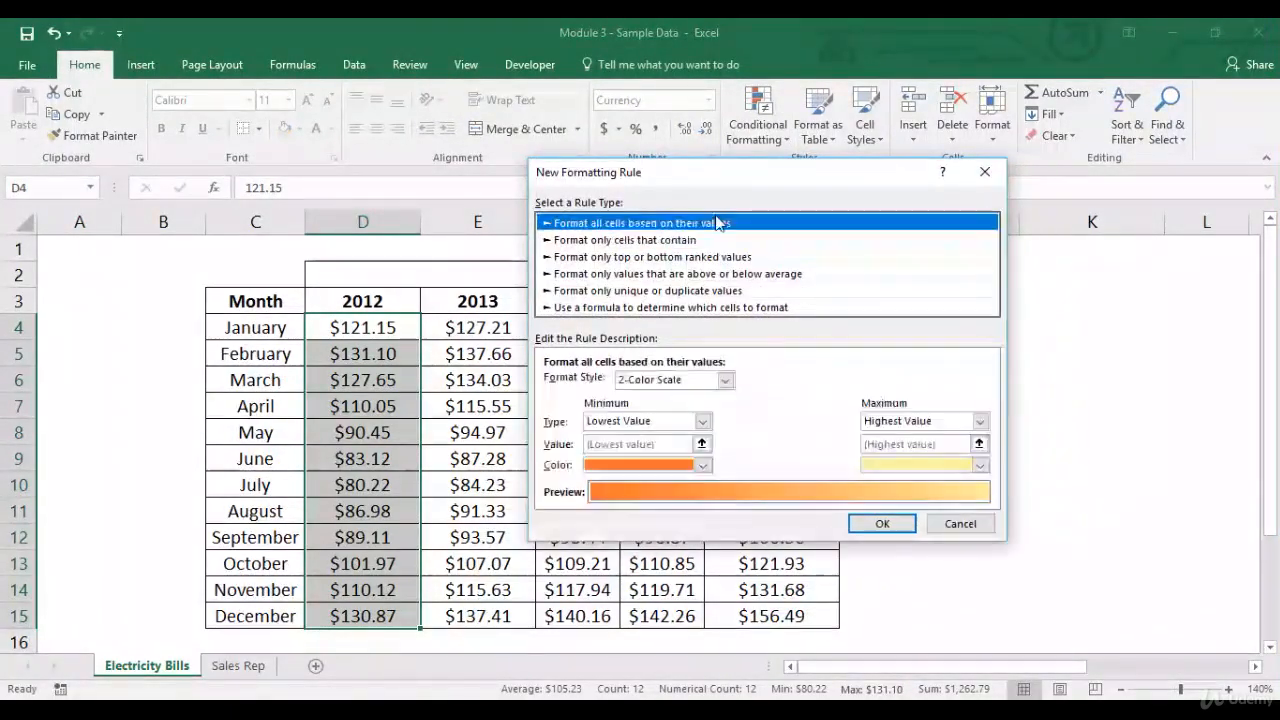
{"action": "left_click", "coordinate": [726, 379]}
{"action": "left_click", "coordinate": [682, 437]}
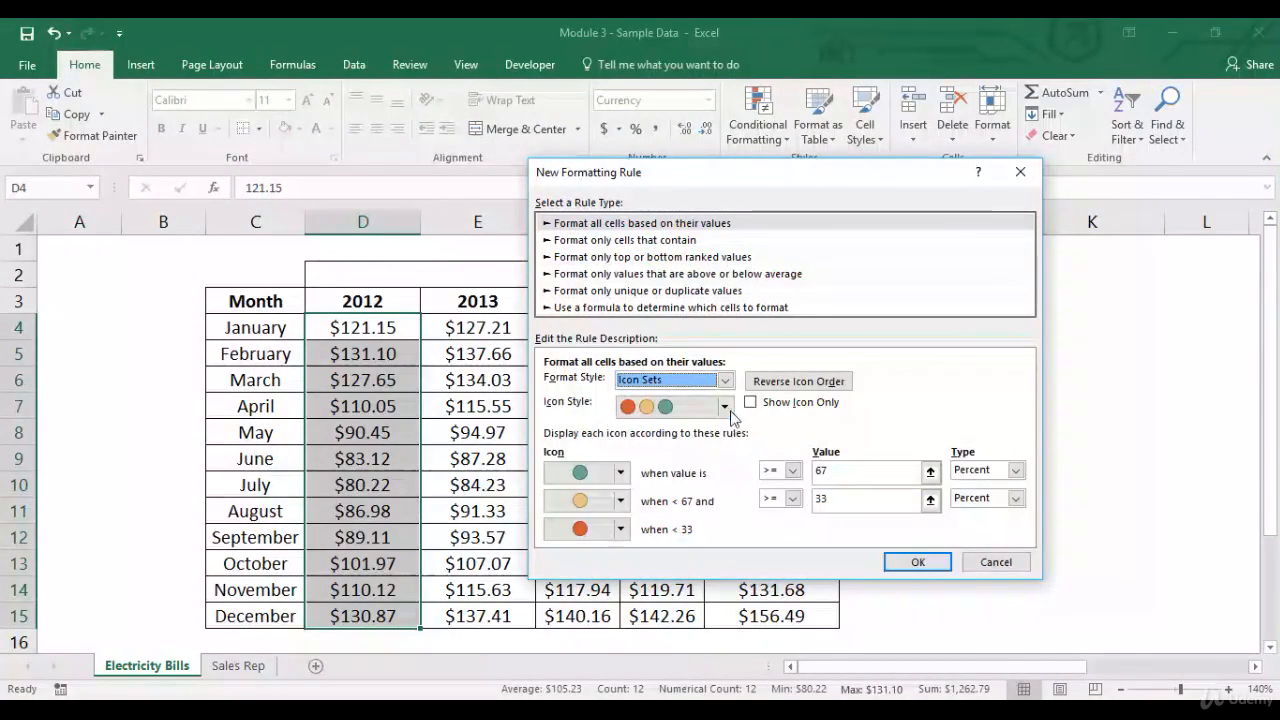
{"action": "left_click", "coordinate": [724, 406]}
{"action": "left_click", "coordinate": [668, 435]}
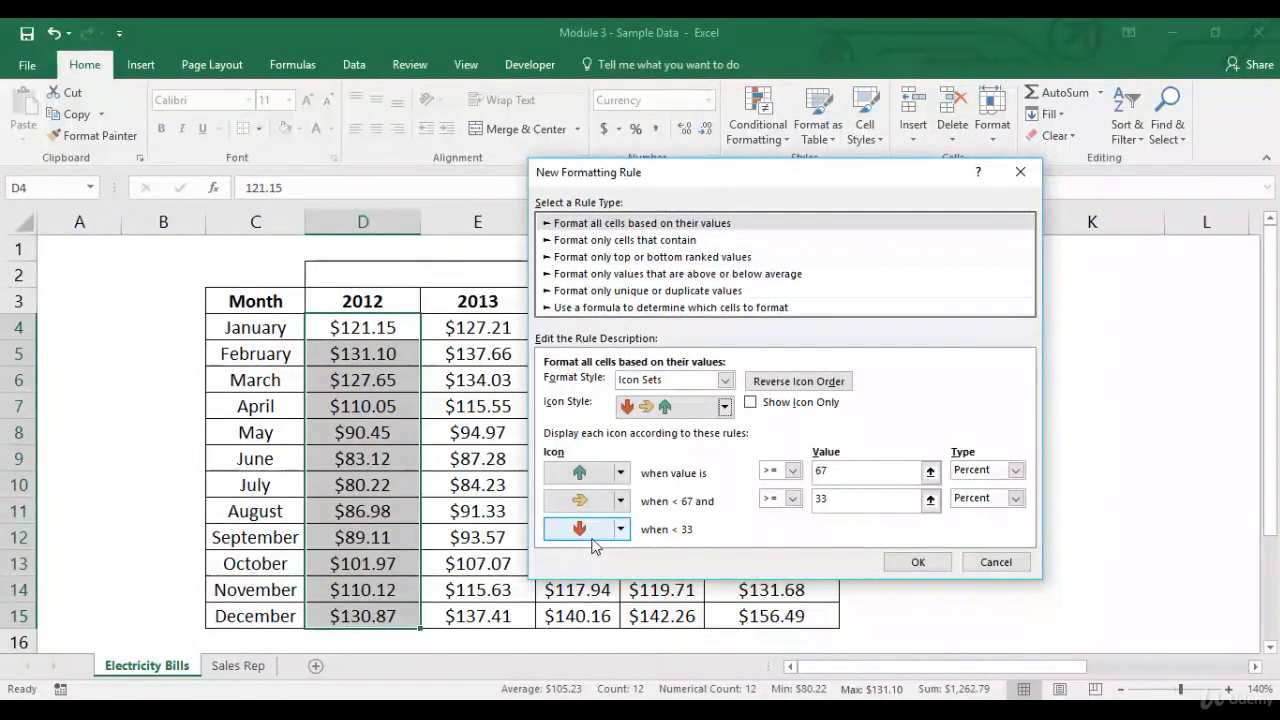
{"action": "left_click", "coordinate": [910, 562]}
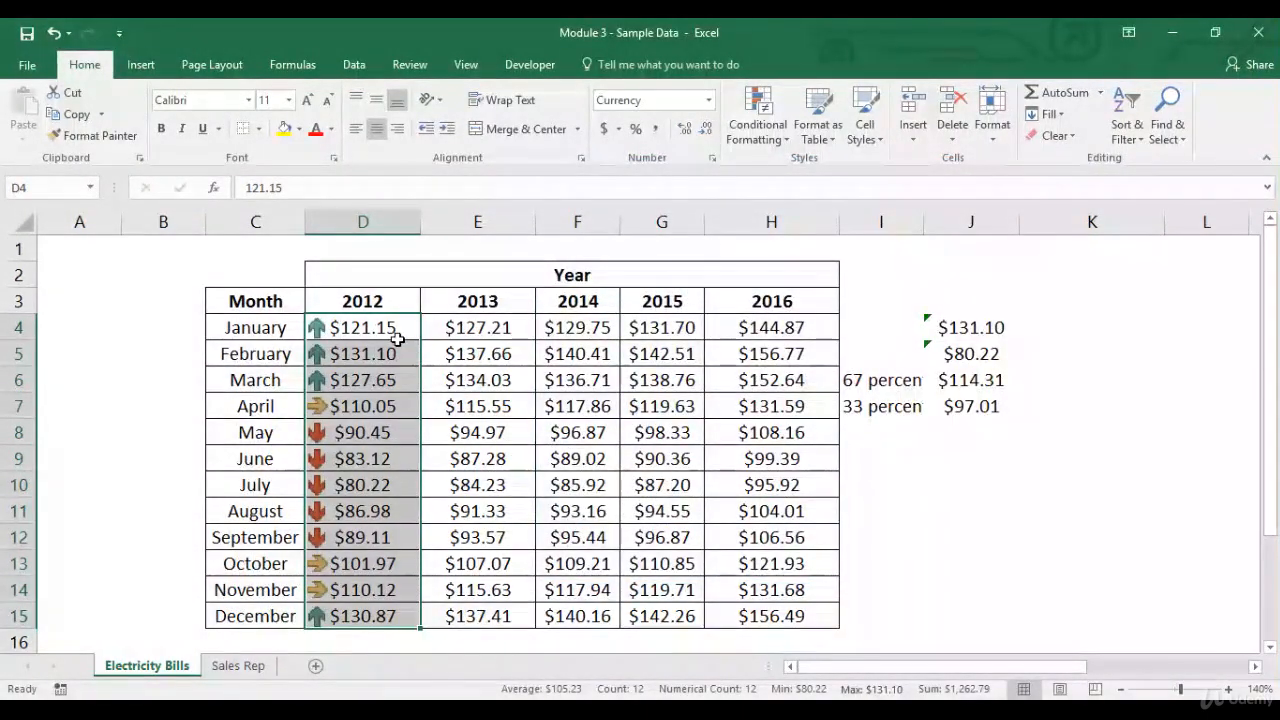
Compare the green, yellow and red arrow bills in the 2012 column with the thresholds in J6 and J7
{"action": "left_click", "coordinate": [972, 384]}
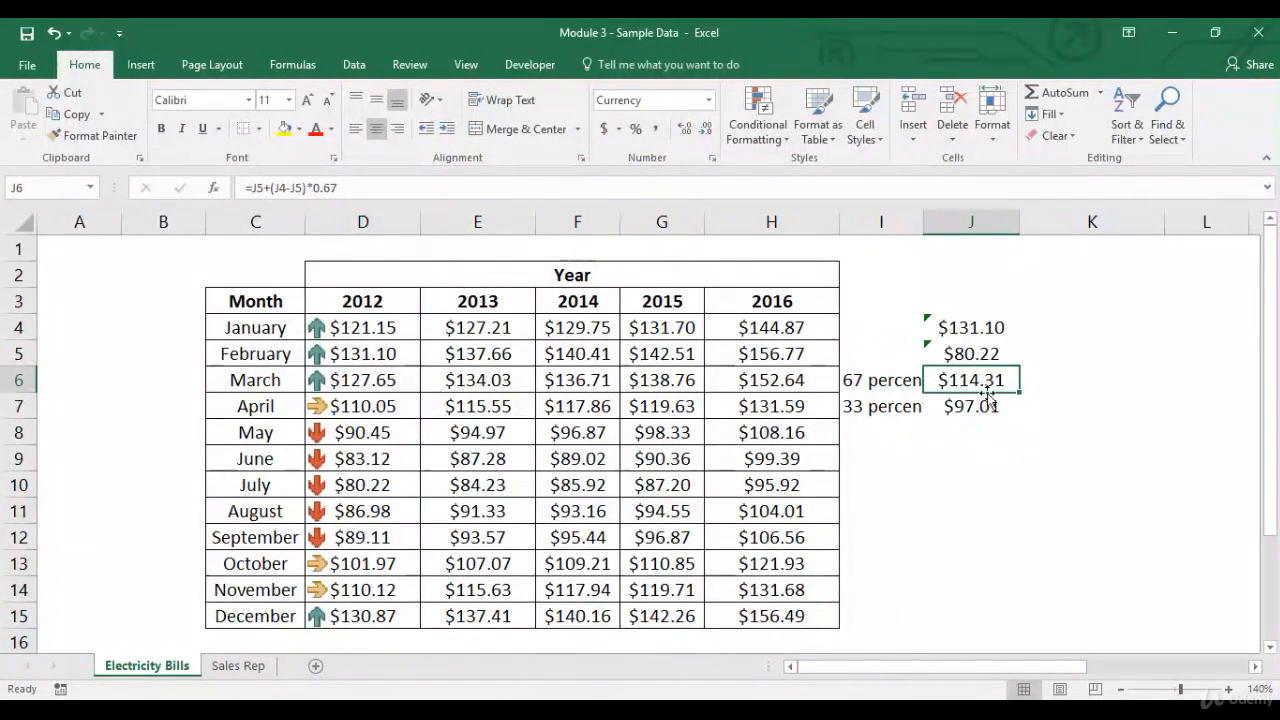
{"action": "left_click_drag", "start_coordinate": [357, 383], "coordinate": [368, 336]}
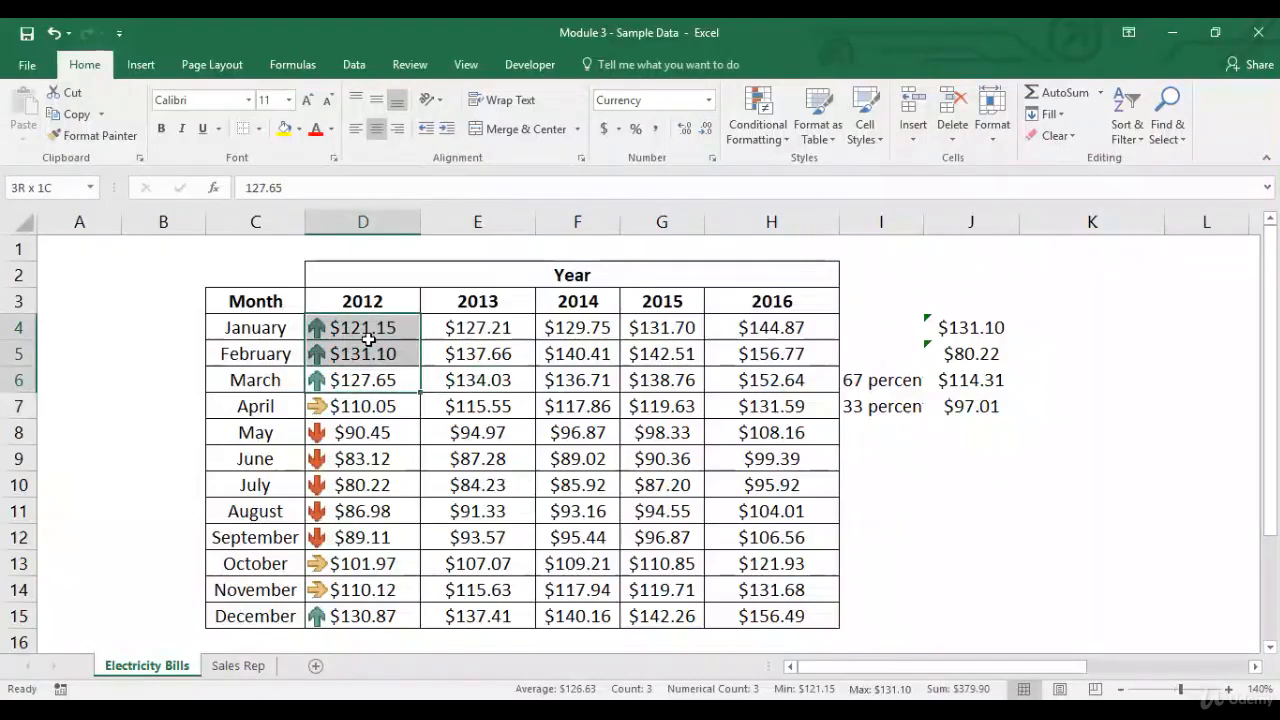
{"action": "left_click", "coordinate": [367, 615], "text": "ctrl"}
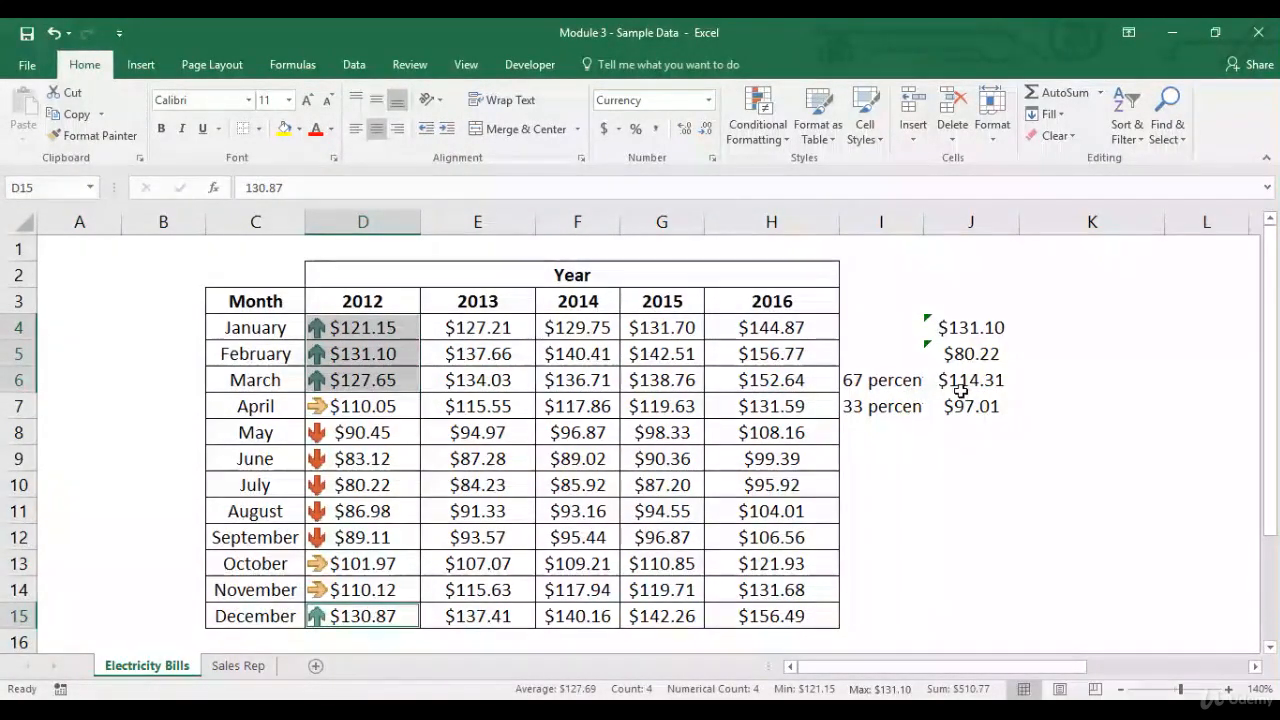
{"action": "left_click_drag", "start_coordinate": [978, 385], "coordinate": [978, 407]}
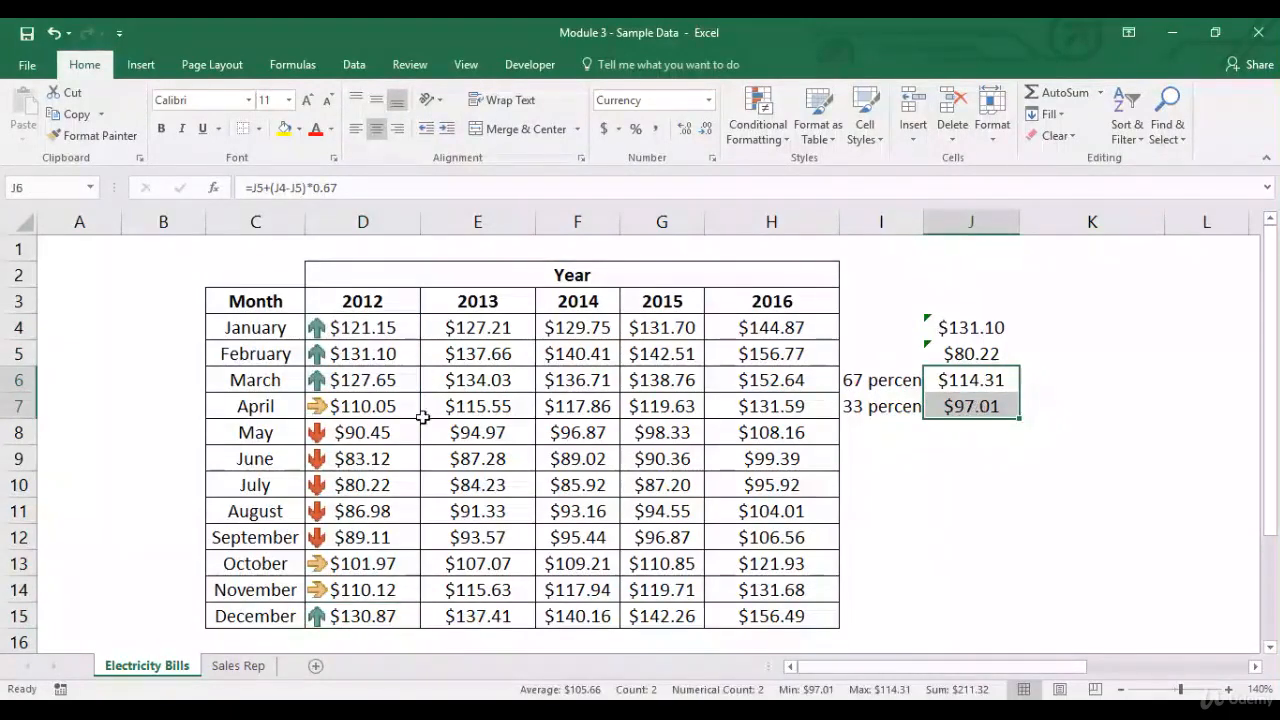
{"action": "left_click", "coordinate": [391, 406], "text": "ctrl"}
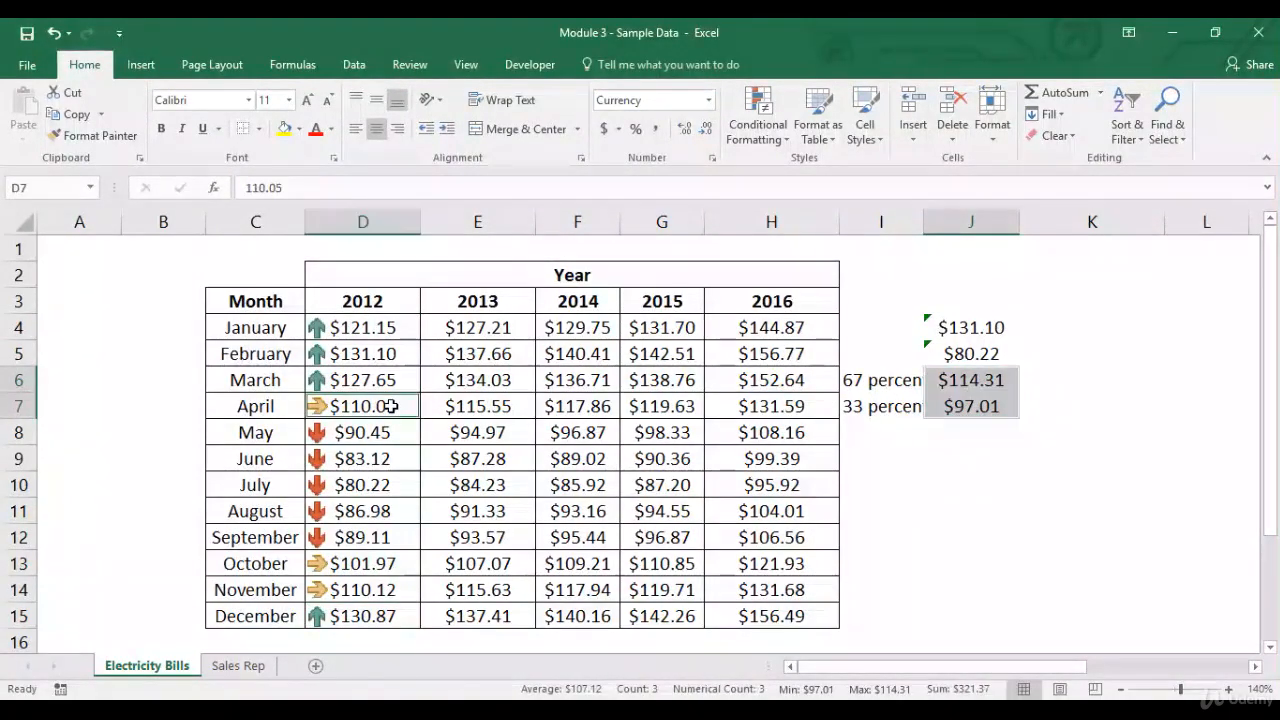
{"action": "left_click", "coordinate": [367, 569], "text": "ctrl"}
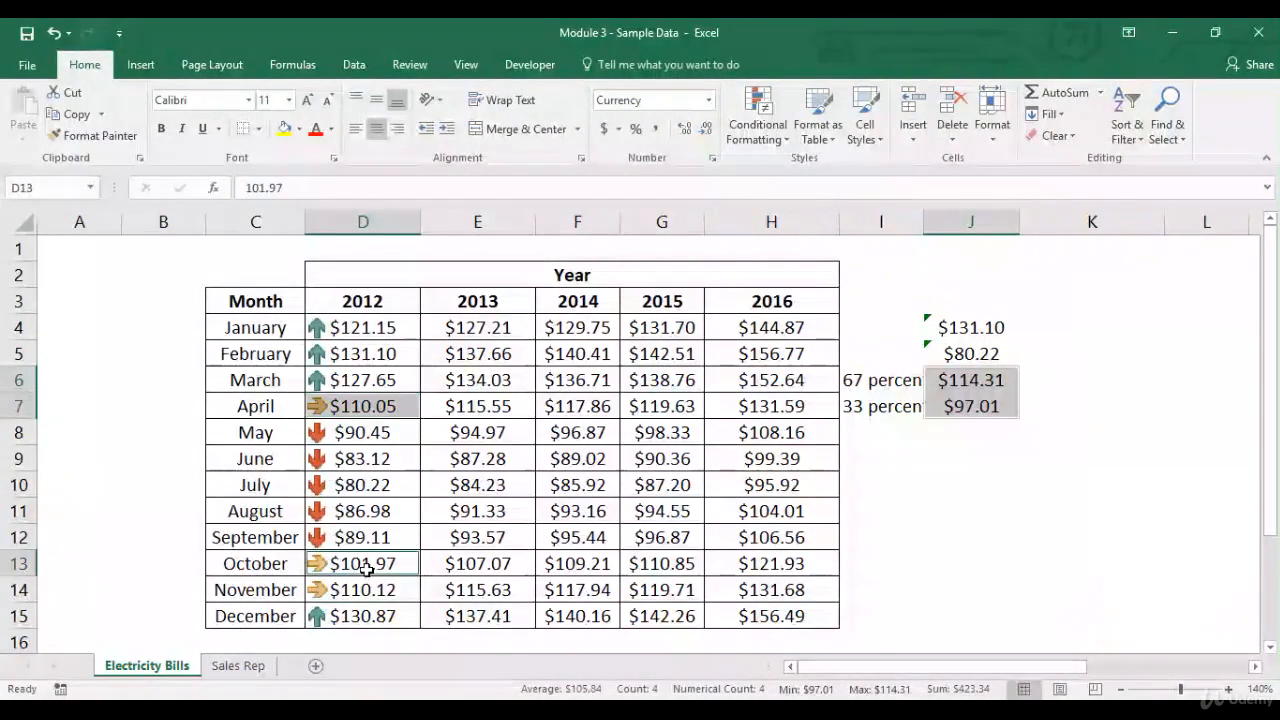
{"action": "left_click", "coordinate": [971, 407]}
{"action": "left_click_drag", "start_coordinate": [401, 437], "coordinate": [396, 537]}
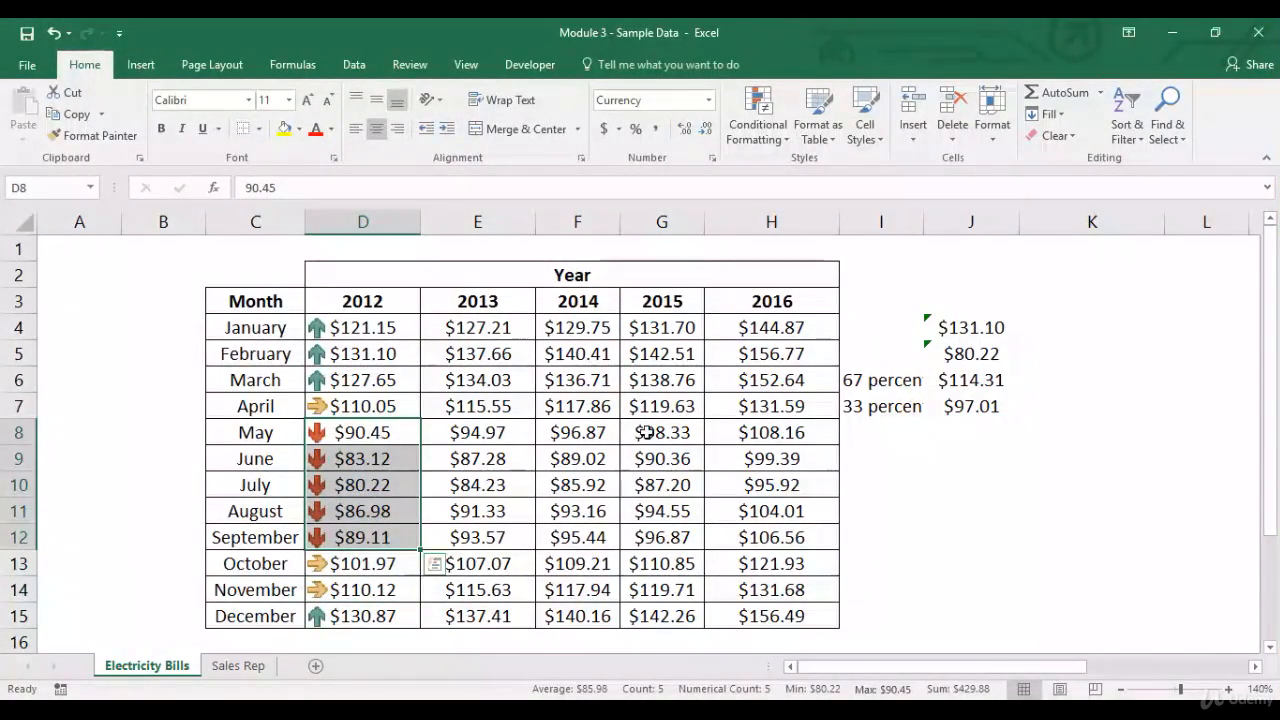
Write the general threshold formula "min + (max-min)*%" as a text note in J10
{"action": "left_click", "coordinate": [951, 478]}
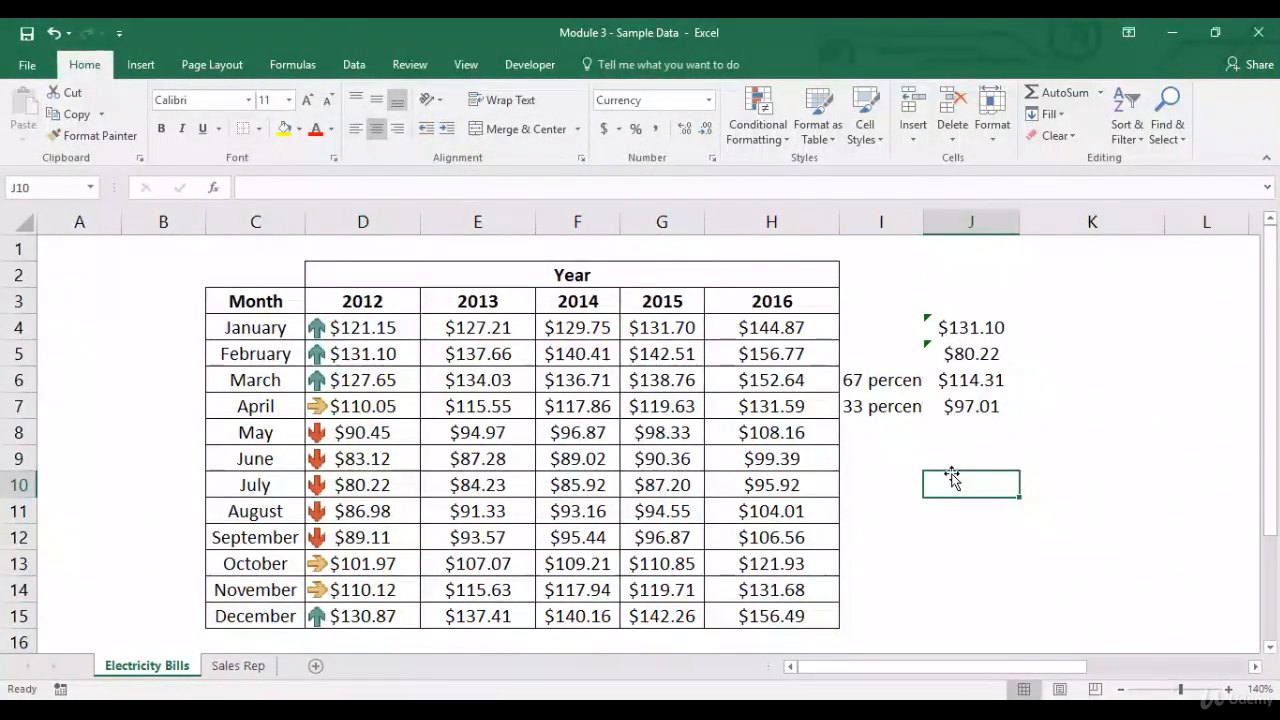
{"action": "type", "text": "min"}
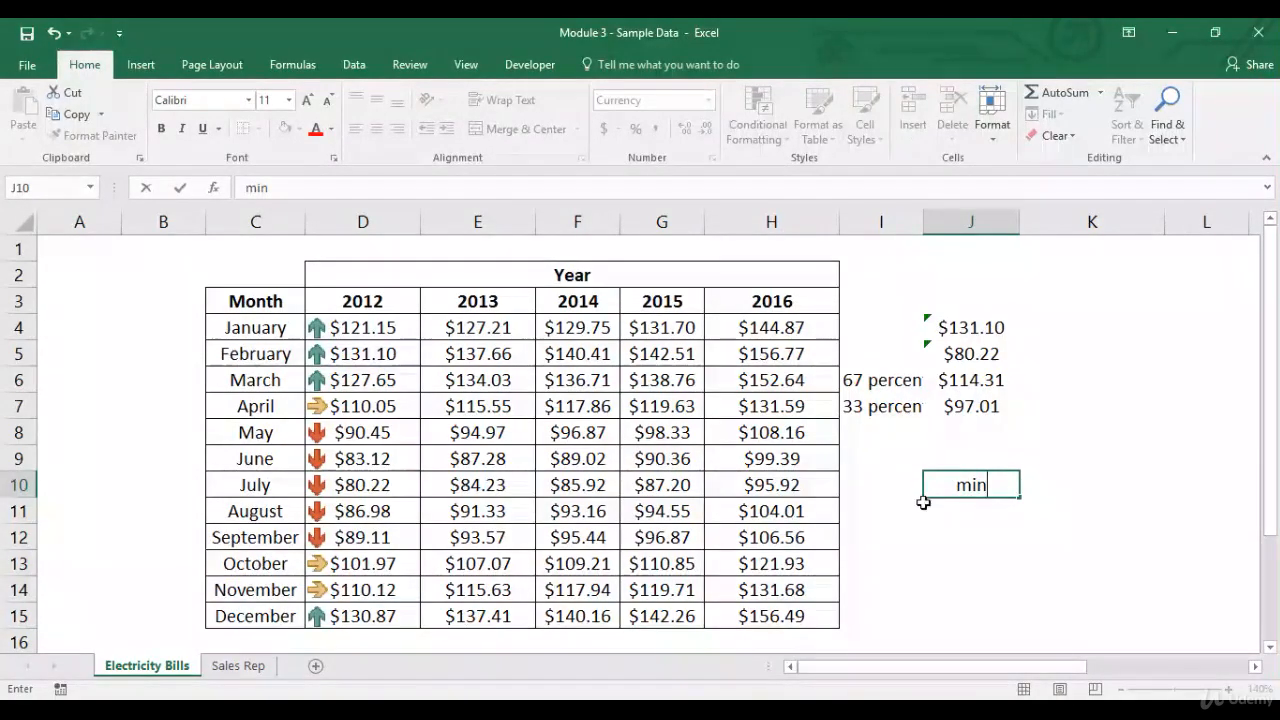
{"action": "type", "text": " +"}
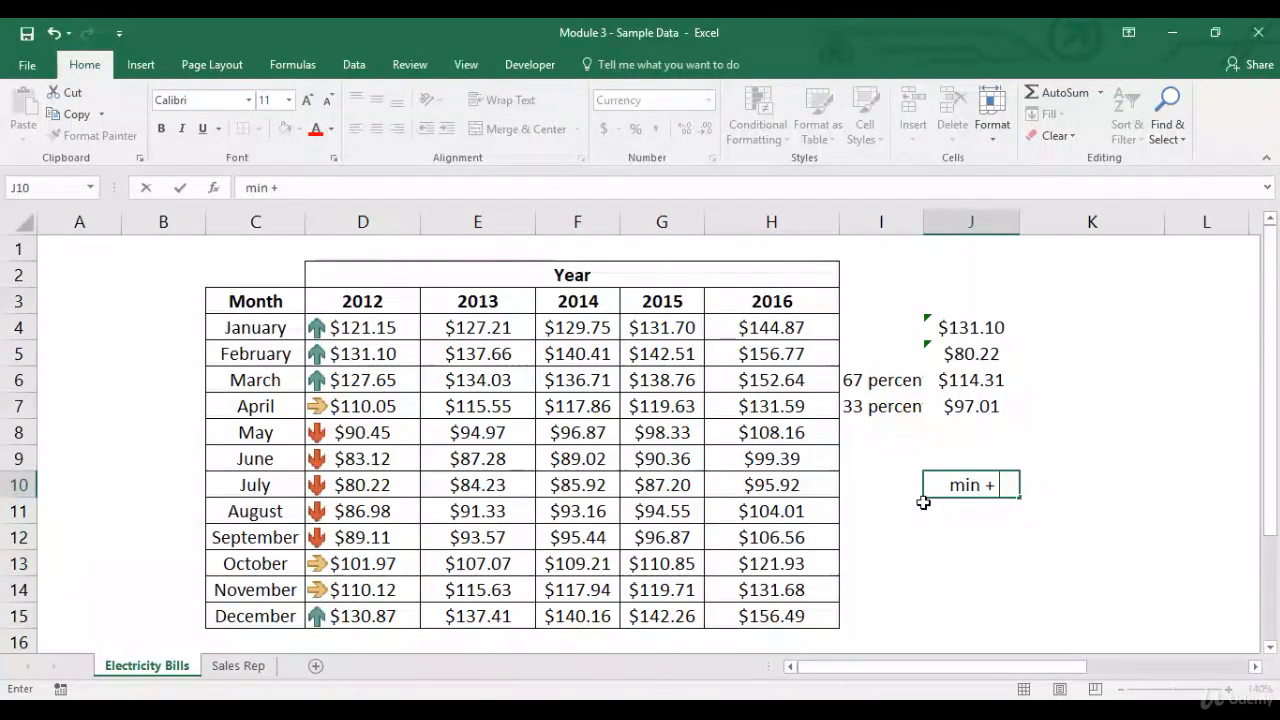
{"action": "type", "text": " (max-min)"}
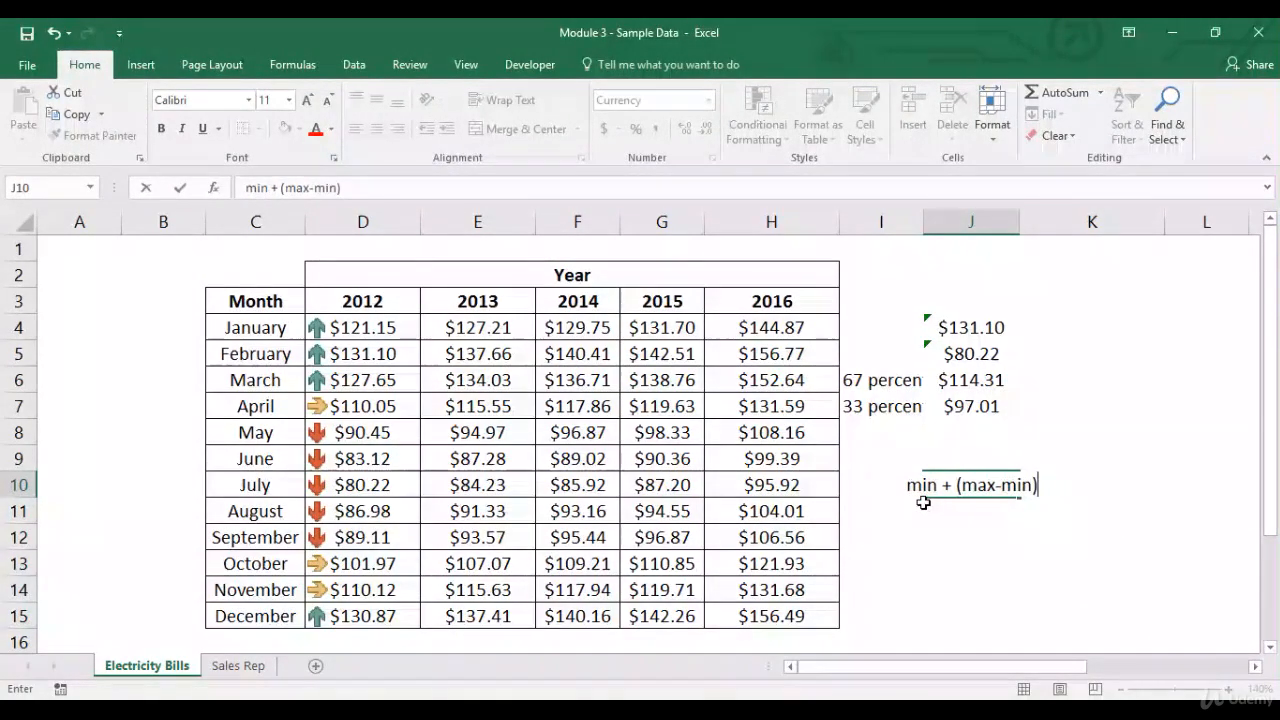
{"action": "type", "text": "*"}
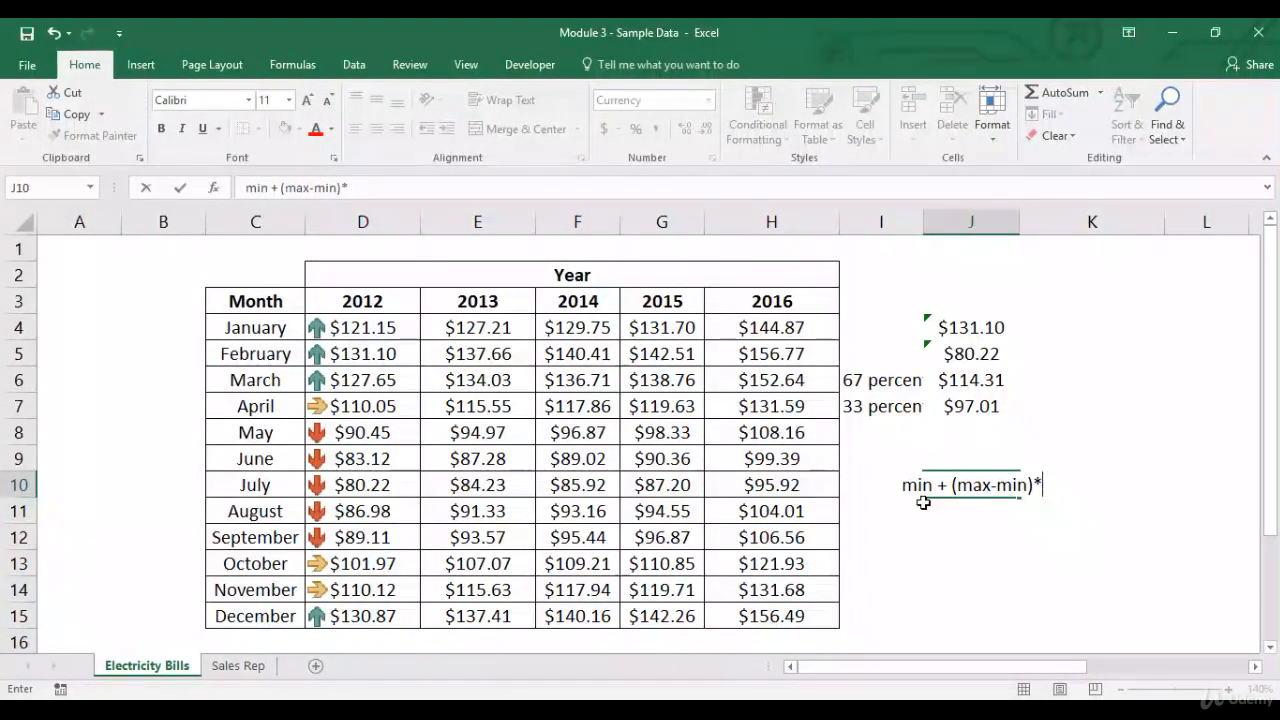
{"action": "type", "text": "%"}
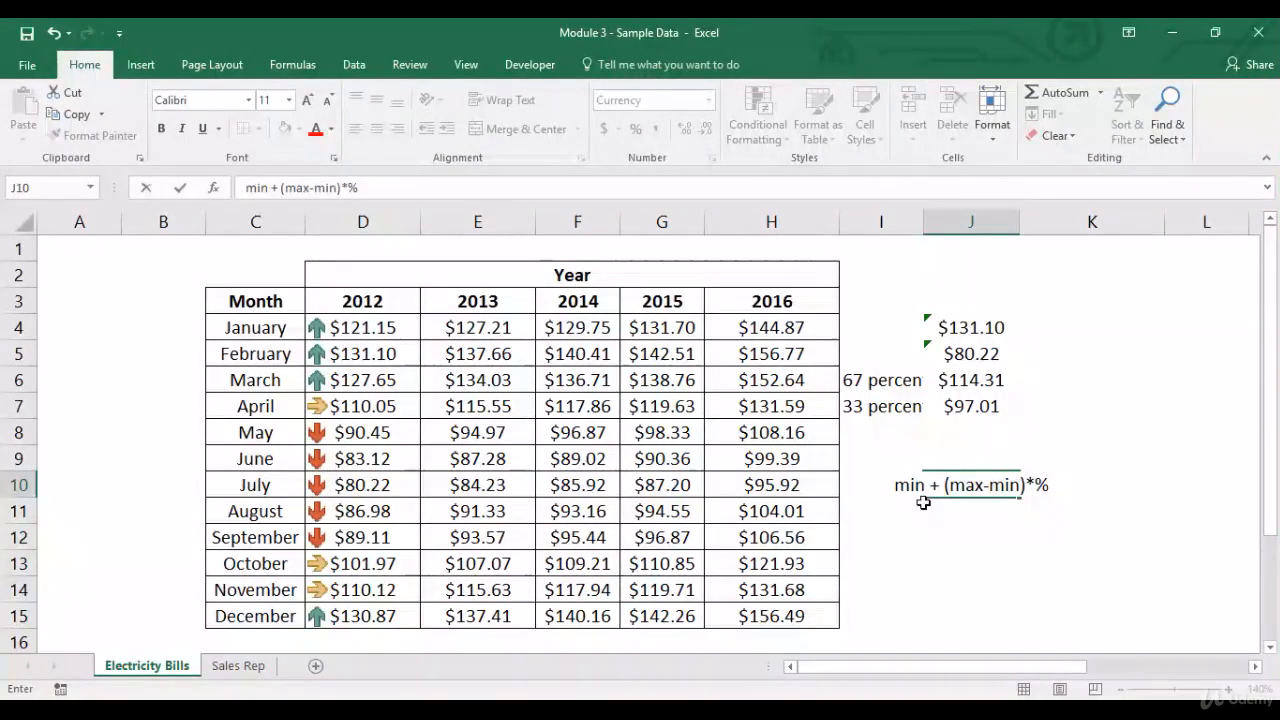
{"action": "key", "text": "Return"}
{"action": "key", "text": "Up"}
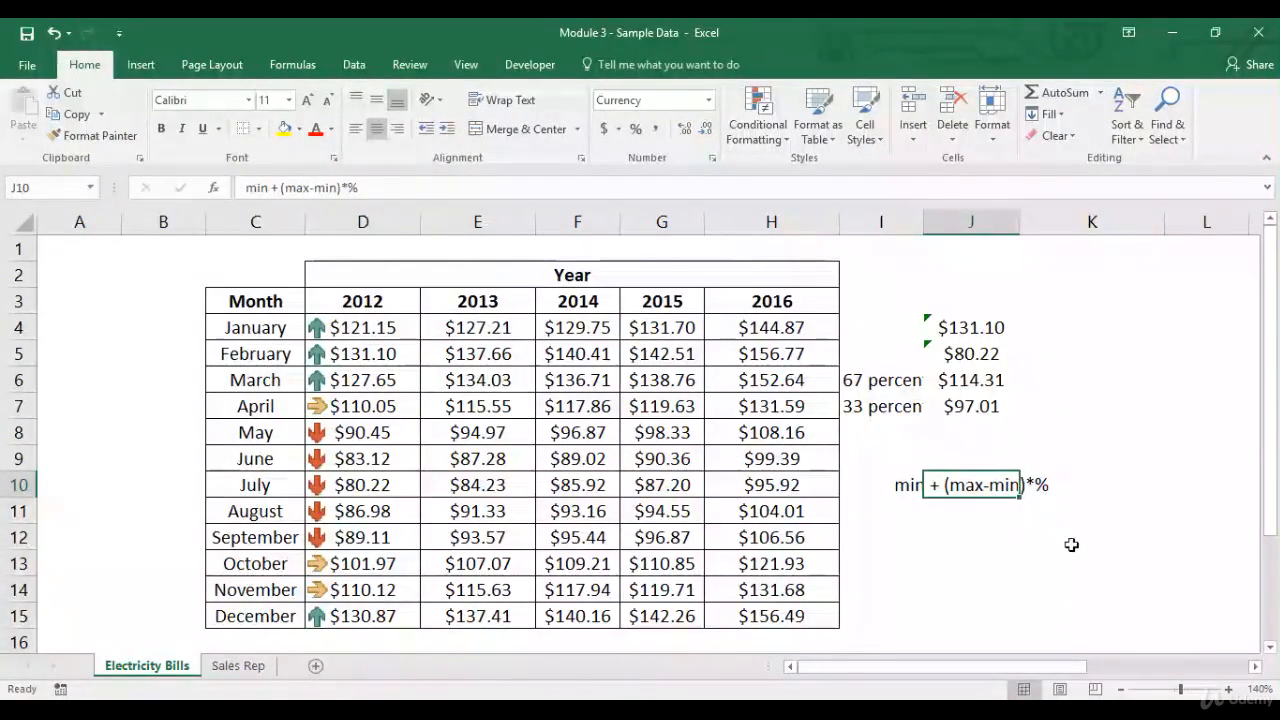
{"action": "left_click", "coordinate": [849, 386]}
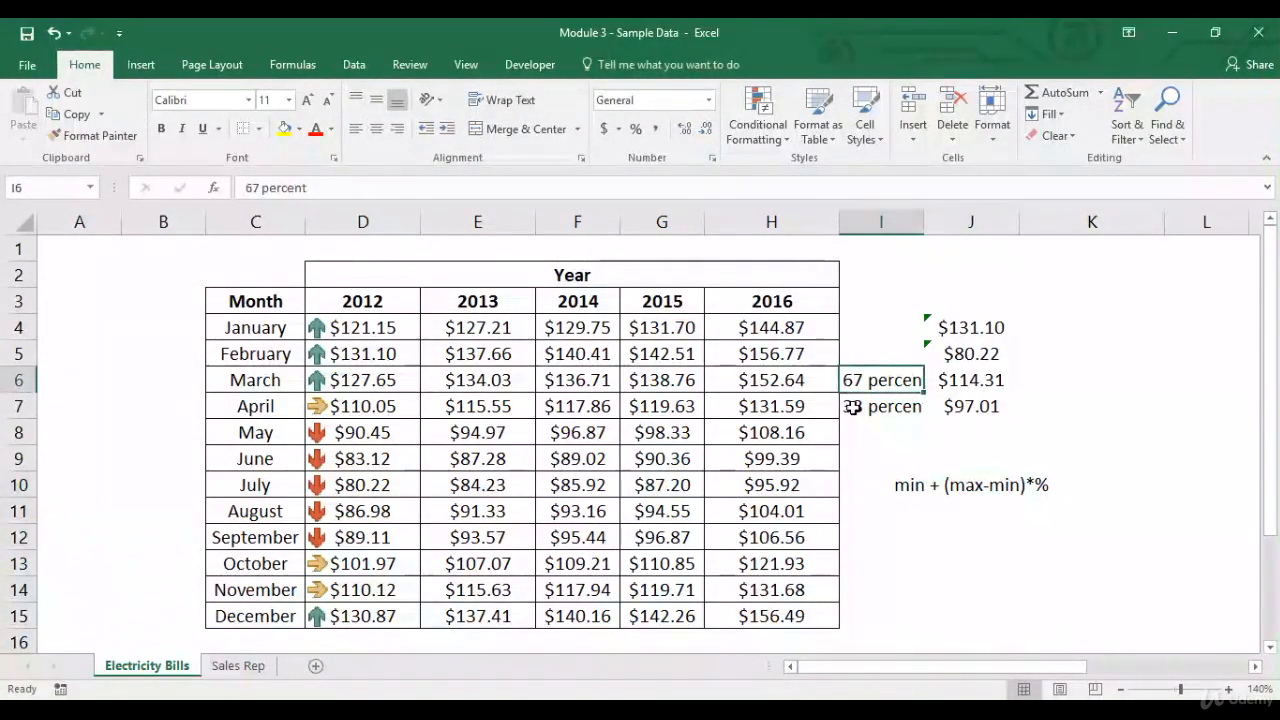
{"action": "left_click", "coordinate": [852, 406]}
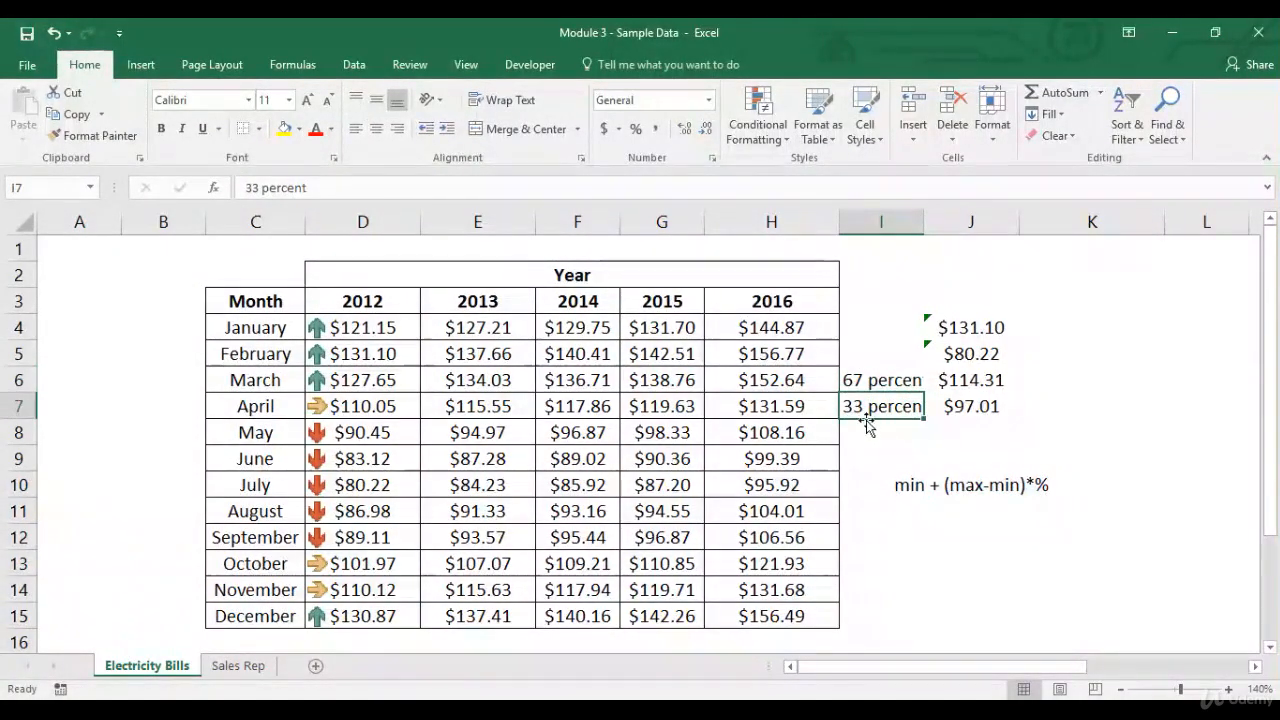
{"action": "left_click", "coordinate": [912, 487]}
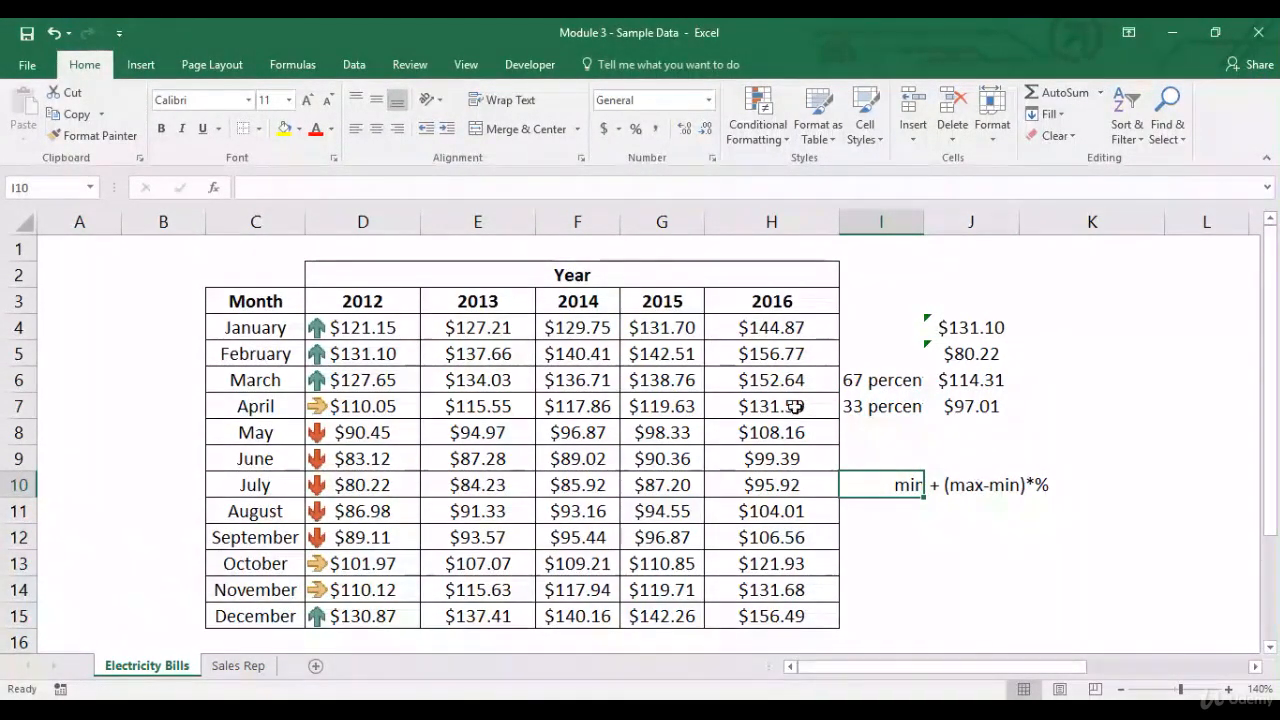
Start a new value-based icon set rule for the 2012 bills in D4:D15 using the three colored arrows
{"action": "left_click_drag", "start_coordinate": [363, 328], "coordinate": [359, 601]}
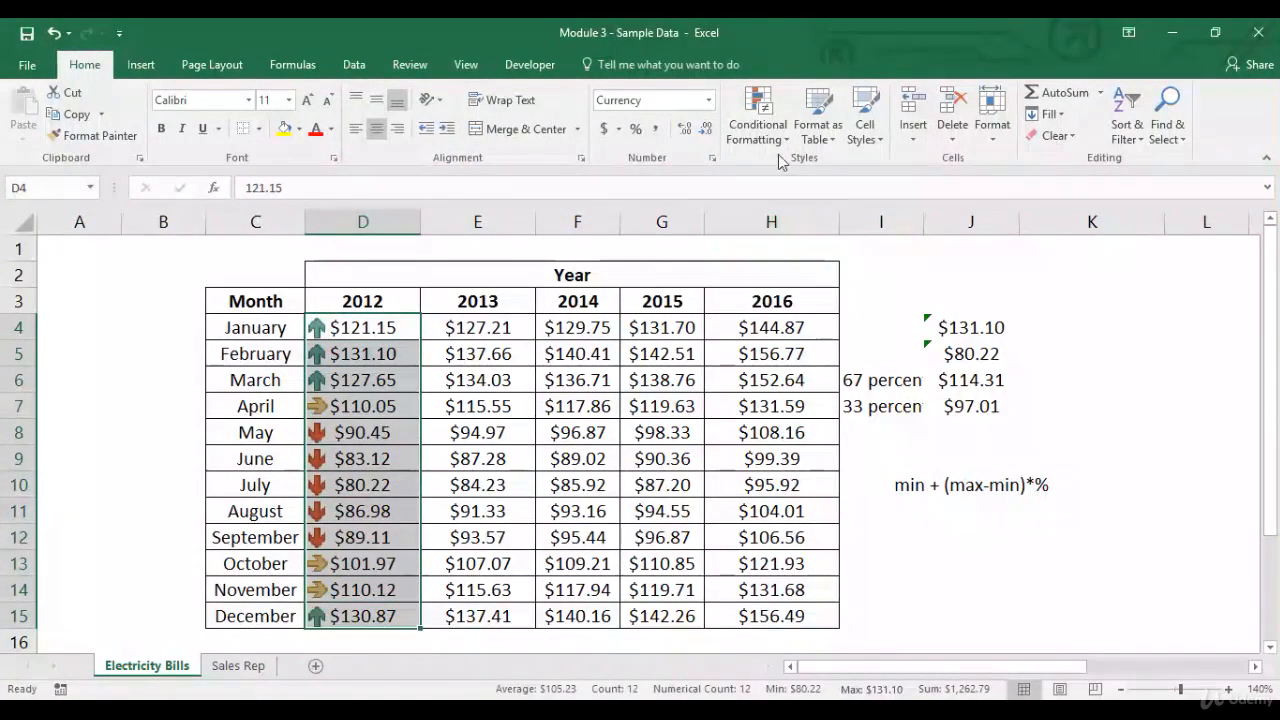
{"action": "left_click", "coordinate": [758, 128]}
{"action": "mouse_move", "coordinate": [775, 170]}
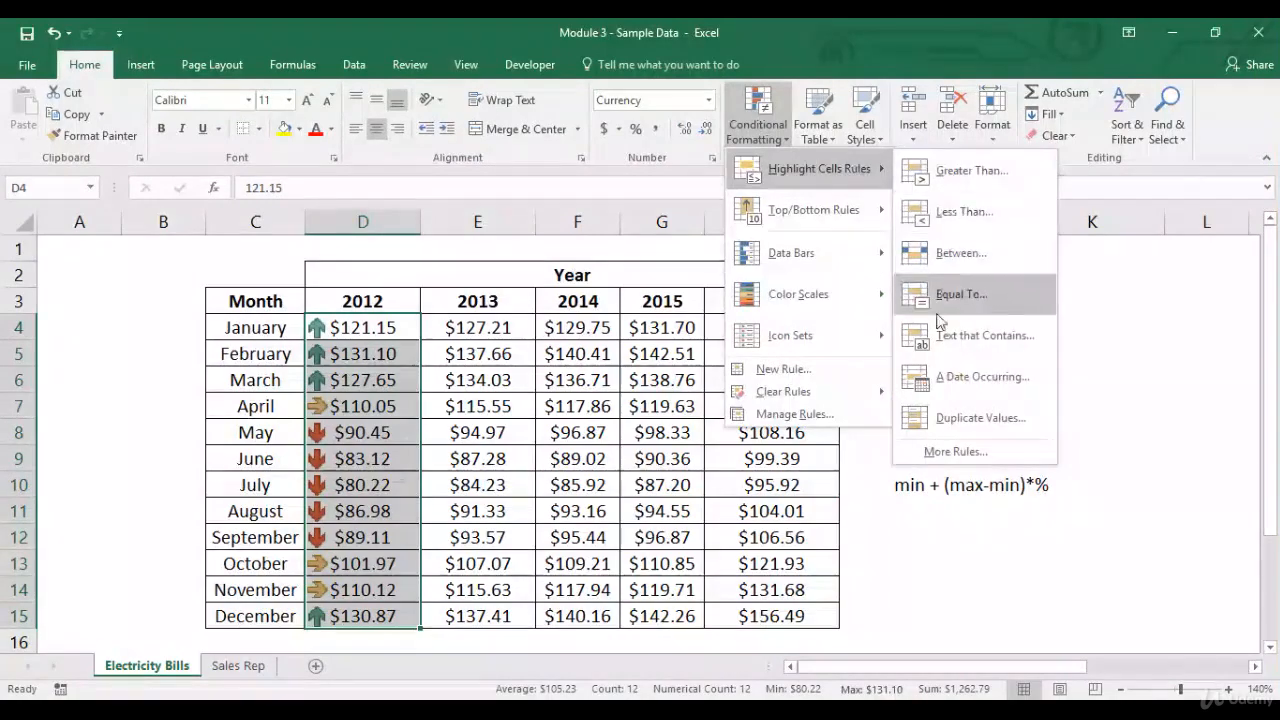
{"action": "left_click", "coordinate": [943, 449]}
{"action": "left_click", "coordinate": [751, 263]}
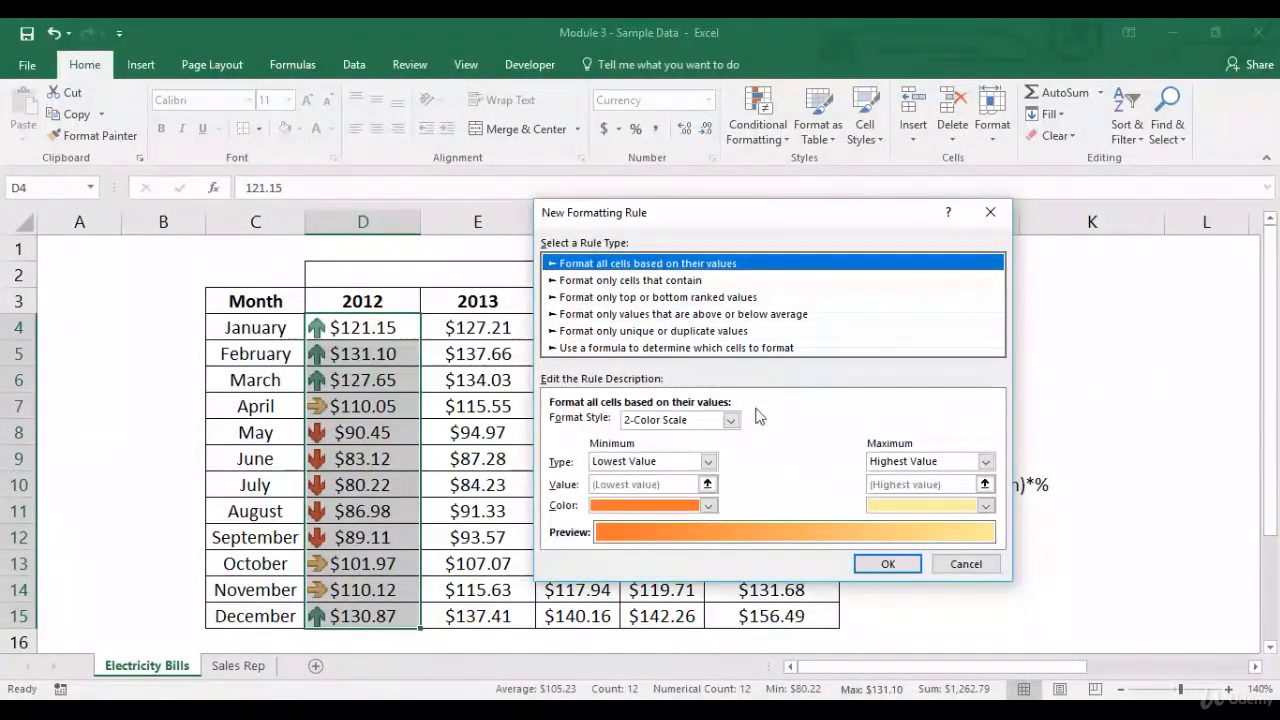
{"action": "left_click", "coordinate": [731, 420]}
{"action": "left_click", "coordinate": [679, 476]}
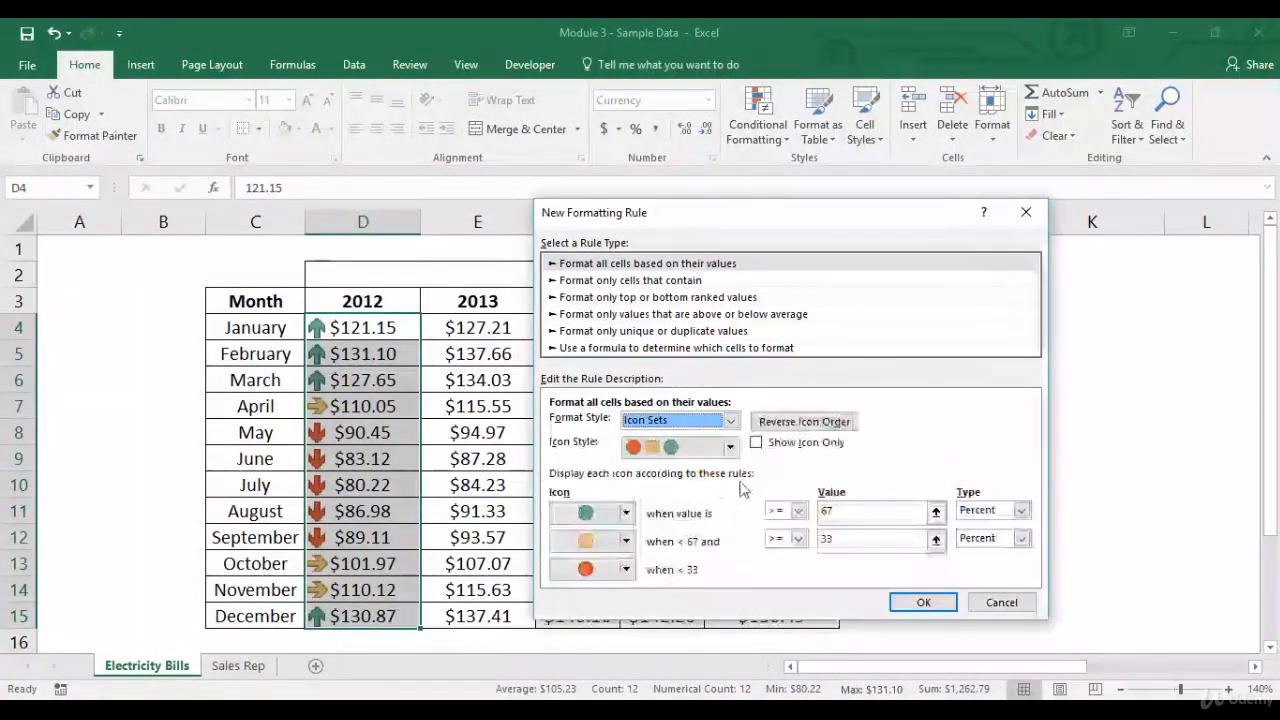
{"action": "left_click", "coordinate": [730, 447]}
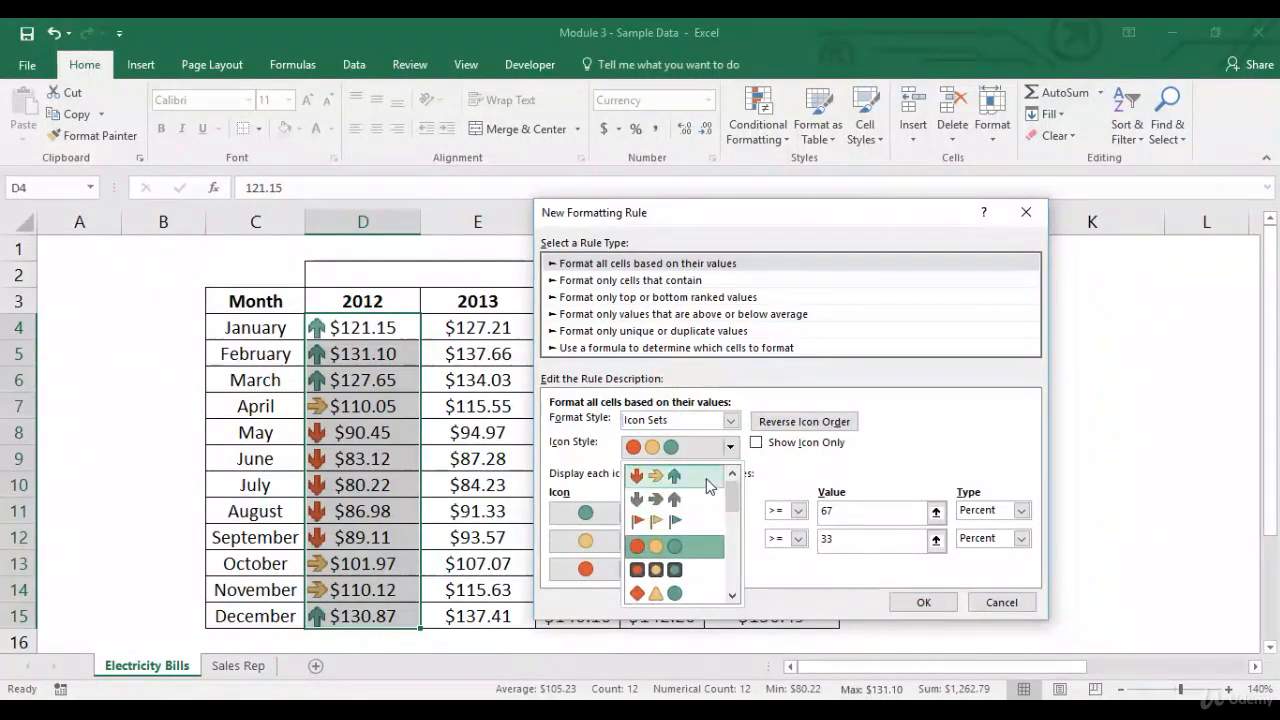
{"action": "left_click", "coordinate": [656, 476]}
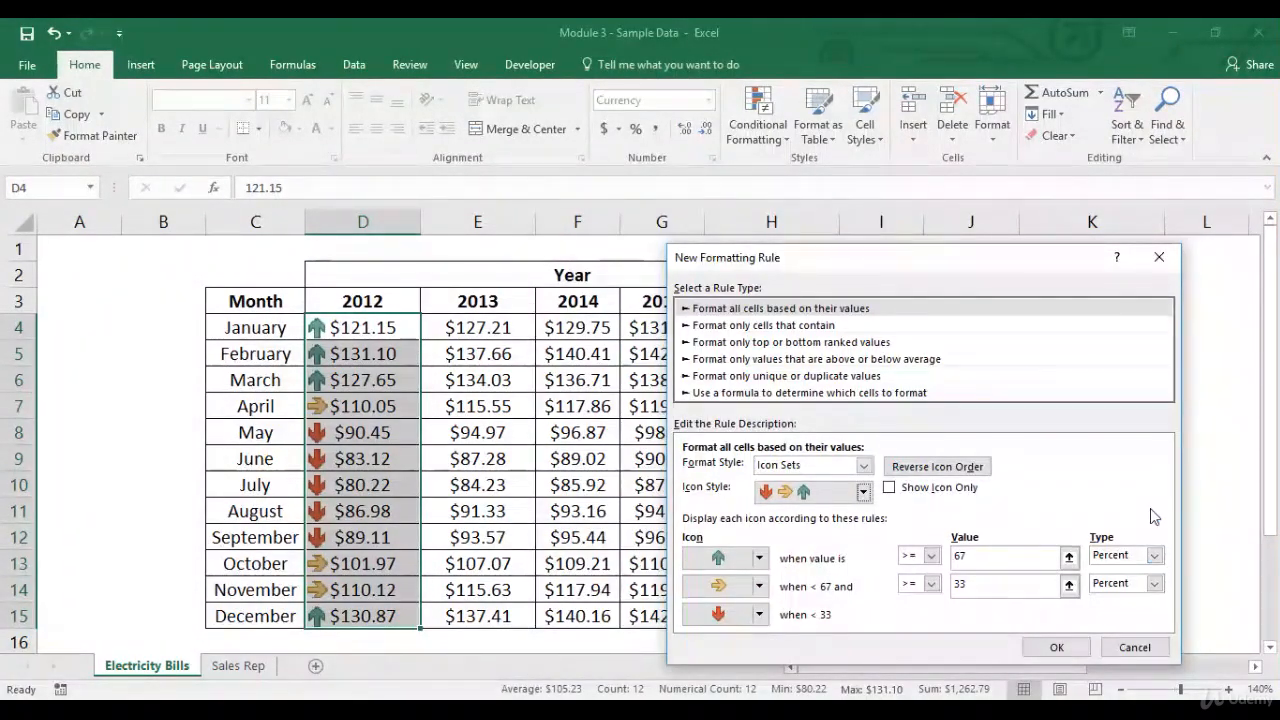
Switch both icon thresholds to Number, with green at >= 100 and yellow at >= 90, and apply the rule
{"action": "left_click", "coordinate": [1155, 558]}
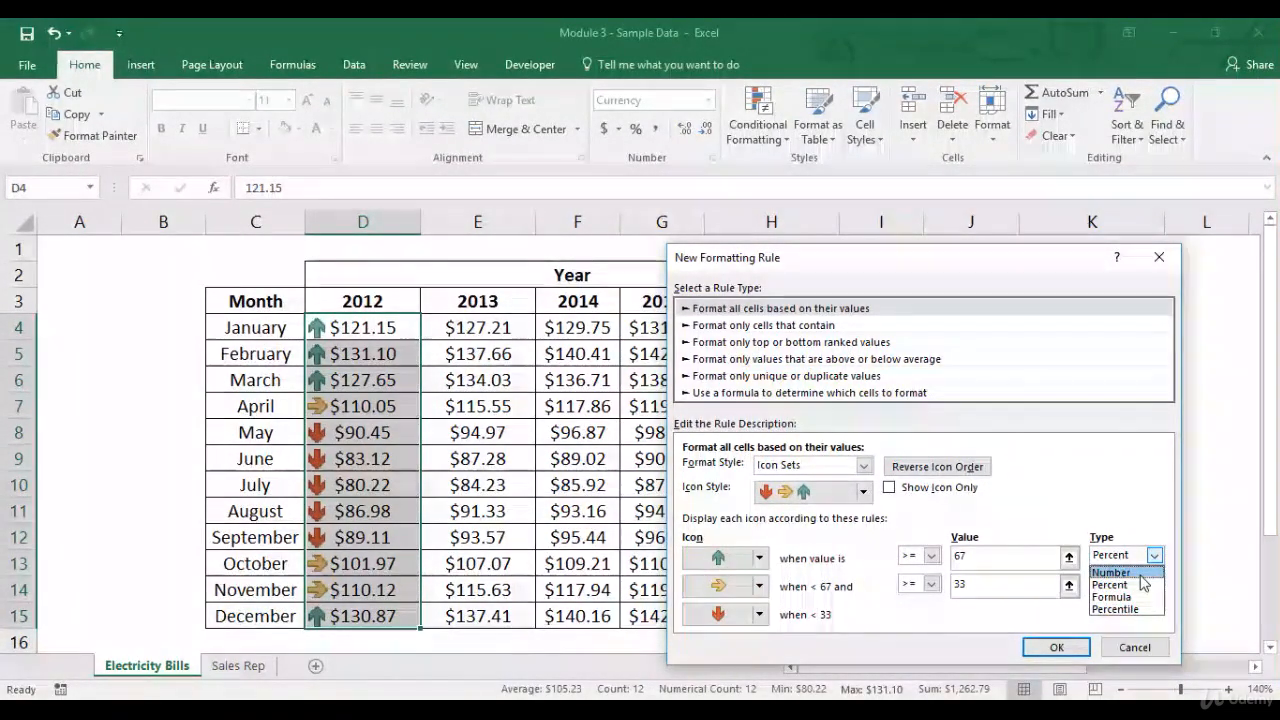
{"action": "left_click", "coordinate": [1141, 573]}
{"action": "left_click", "coordinate": [1155, 585]}
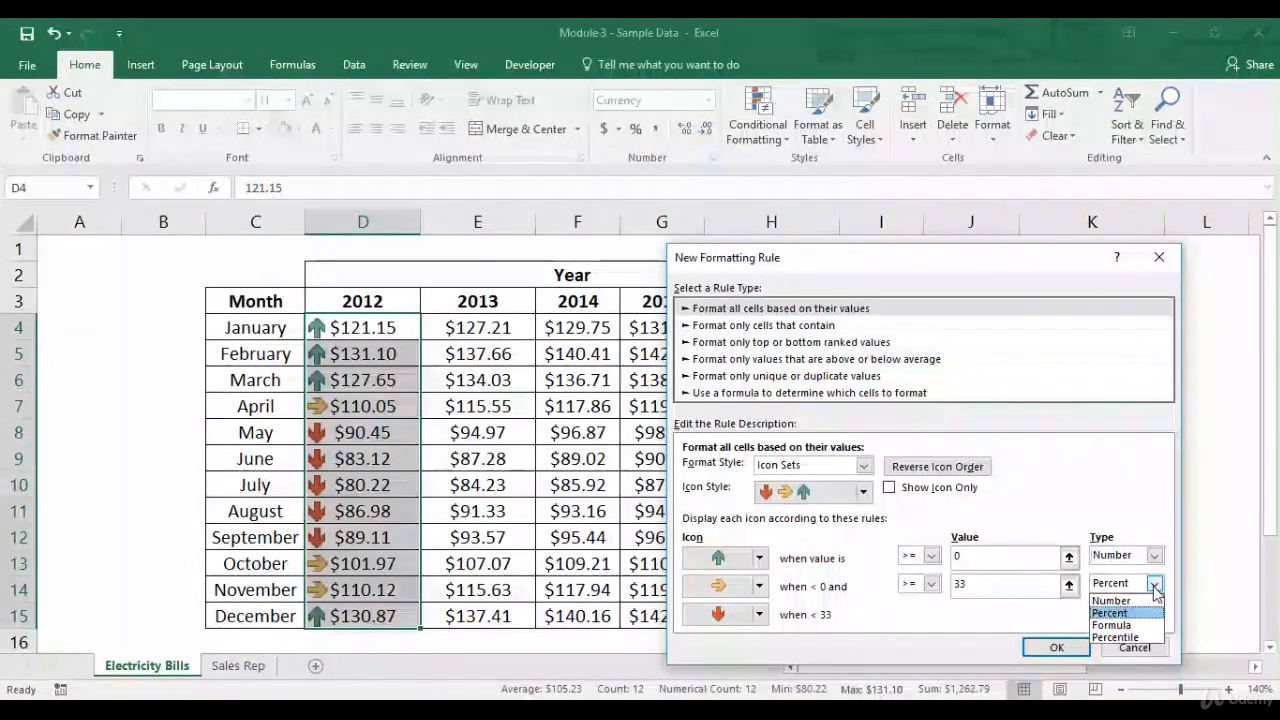
{"action": "left_click", "coordinate": [1144, 604]}
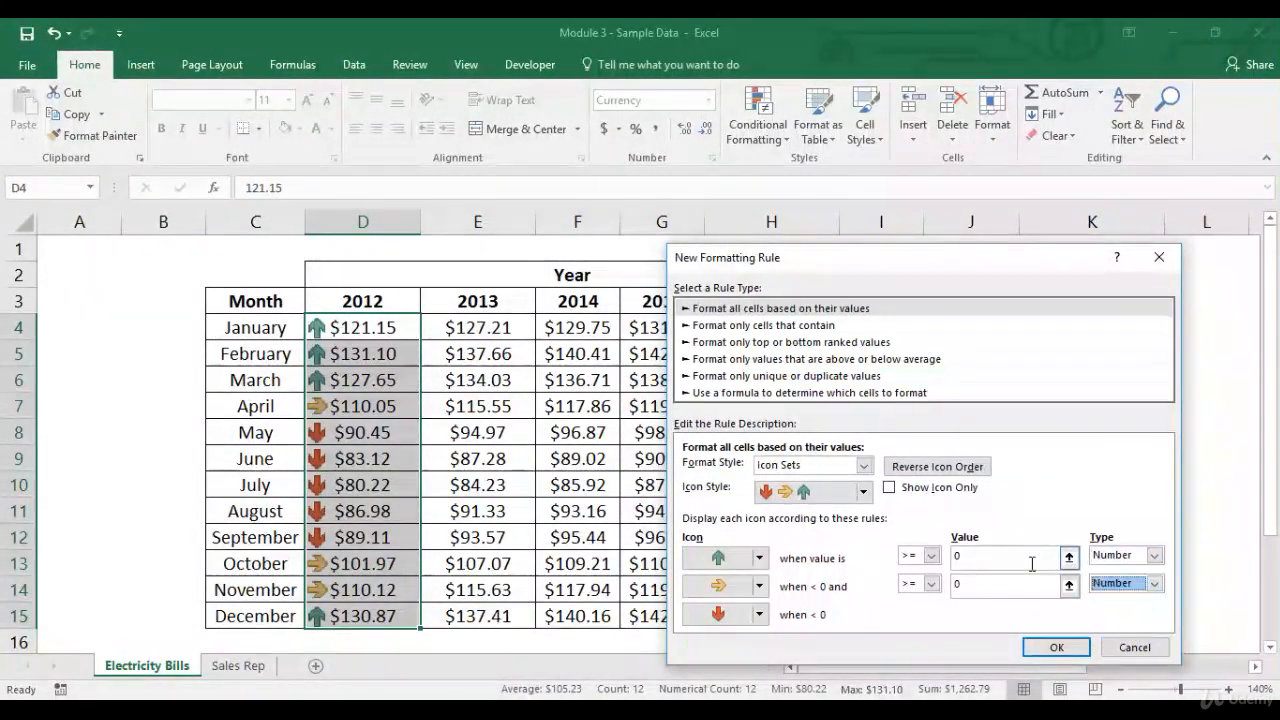
{"action": "left_click", "coordinate": [979, 558]}
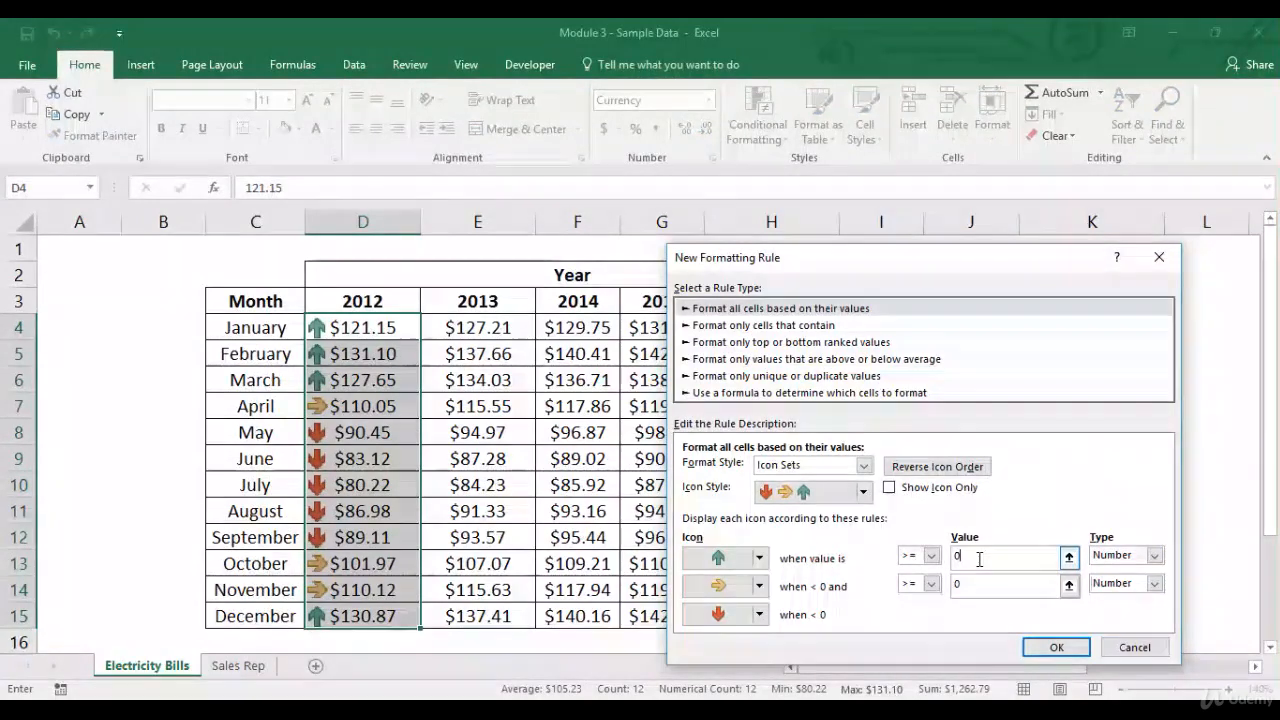
{"action": "key", "text": "BackSpace"}
{"action": "type", "text": "100"}
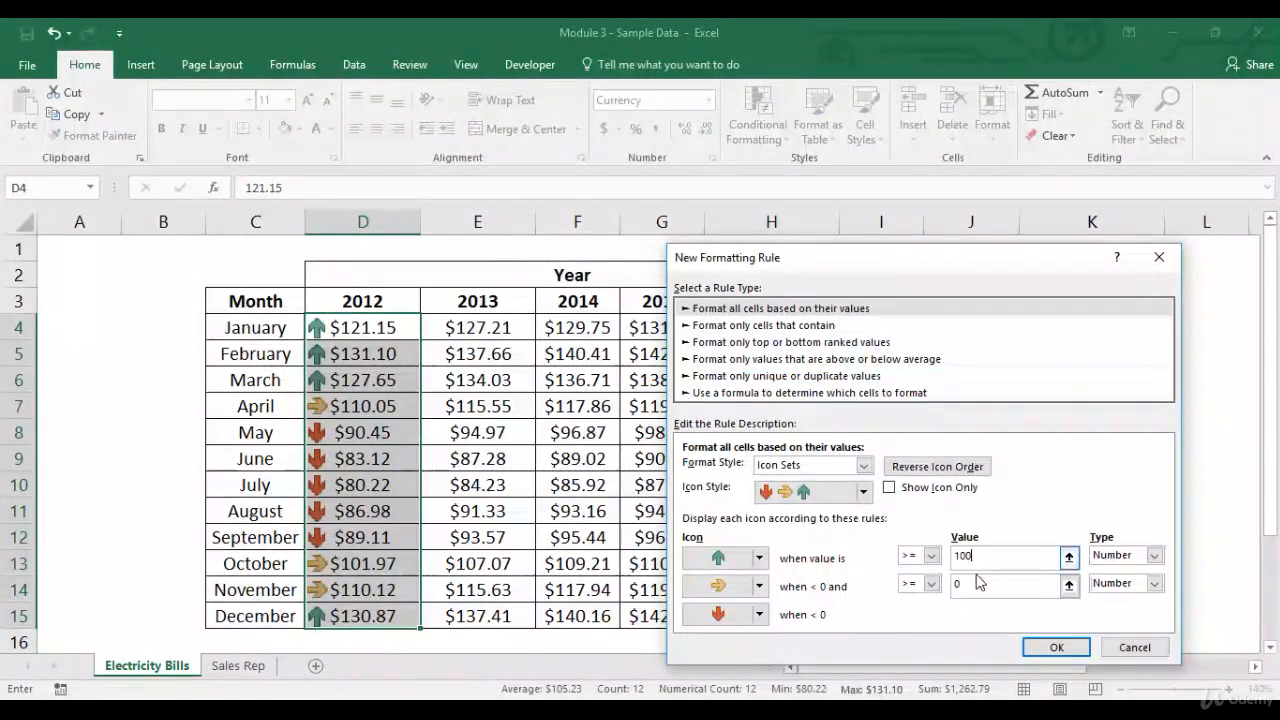
{"action": "left_click", "coordinate": [969, 587]}
{"action": "key", "text": "BackSpace"}
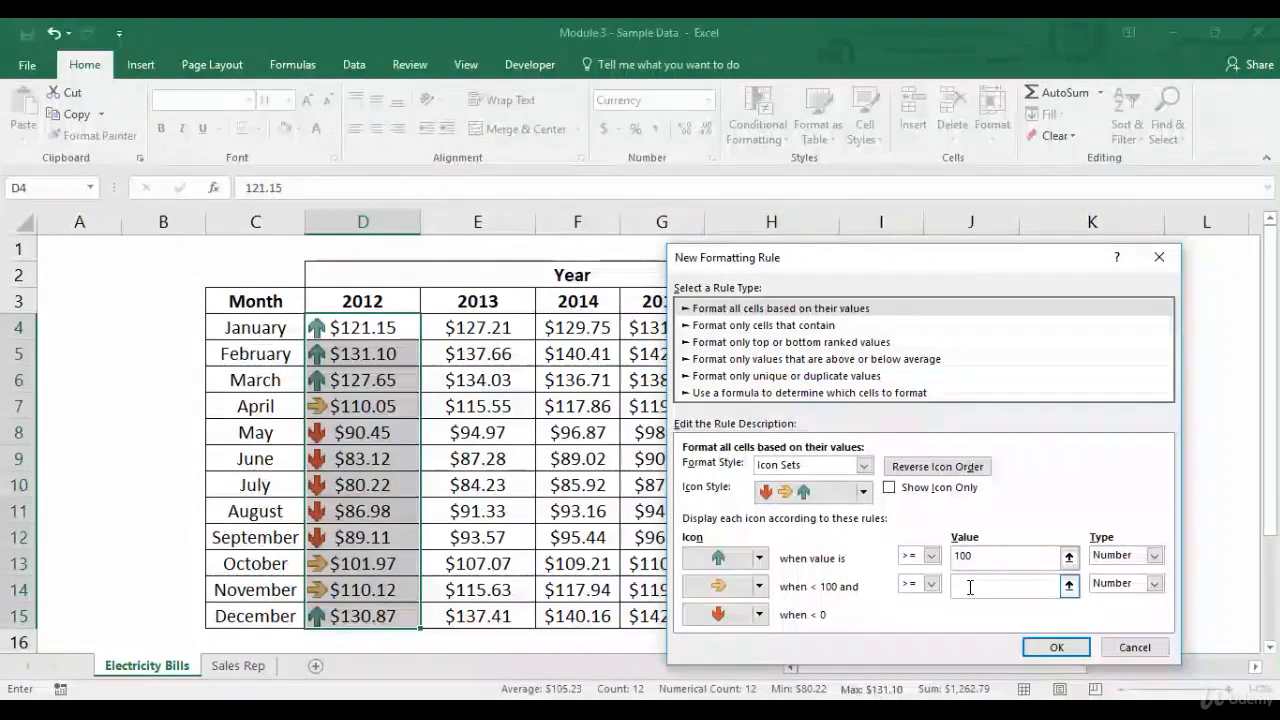
{"action": "left_click", "coordinate": [978, 557]}
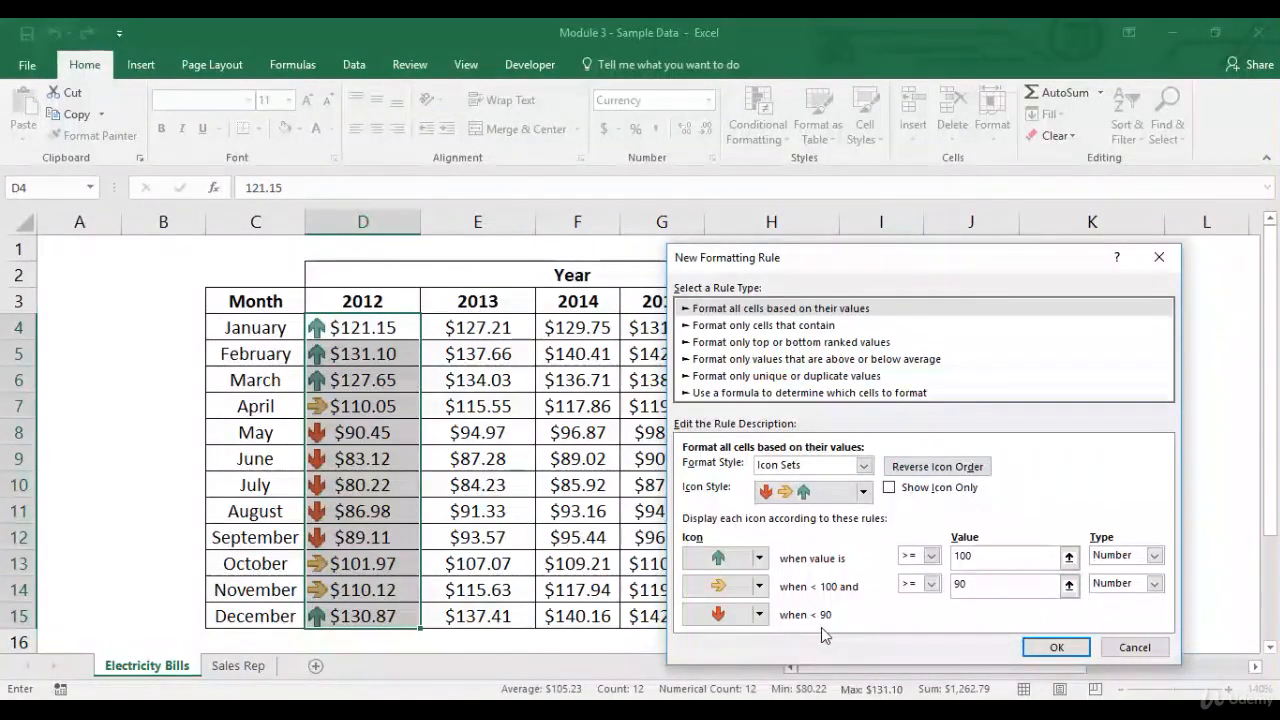
{"action": "left_click", "coordinate": [1056, 647]}
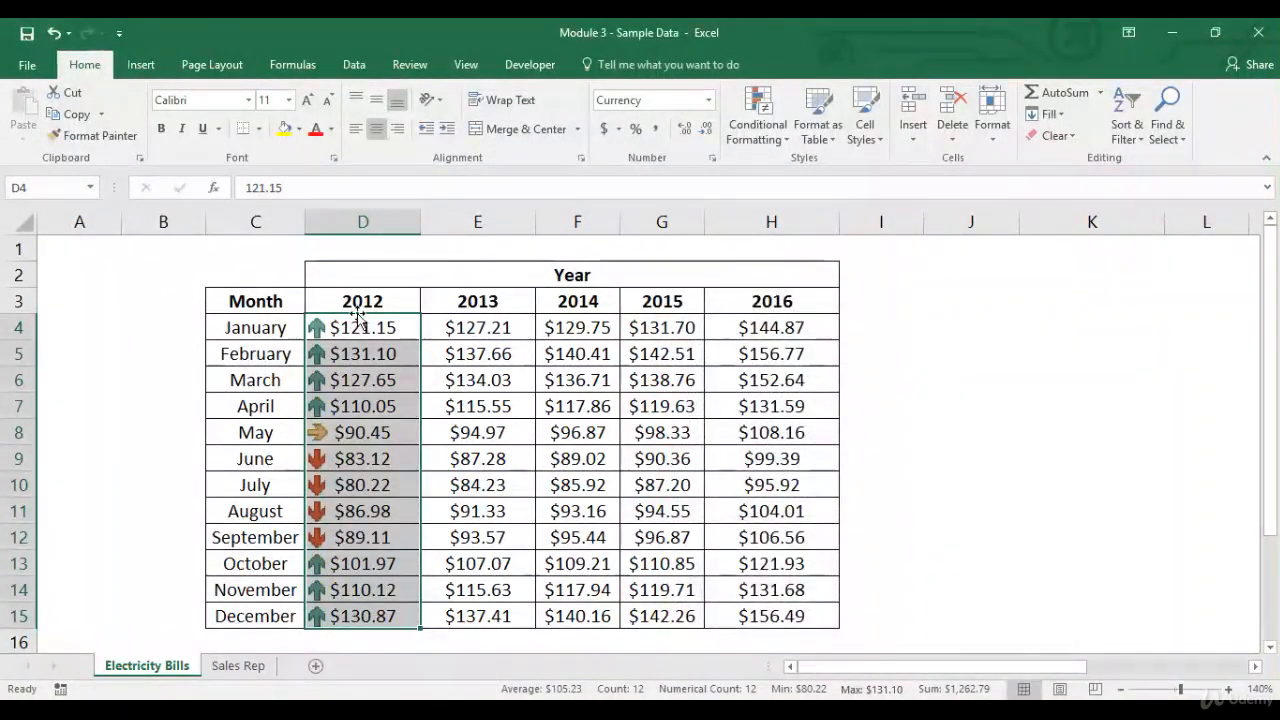
Check the green, yellow and red arrow bills in the 2012 column against the 100 and 90 thresholds
{"action": "left_click_drag", "start_coordinate": [373, 327], "coordinate": [369, 403]}
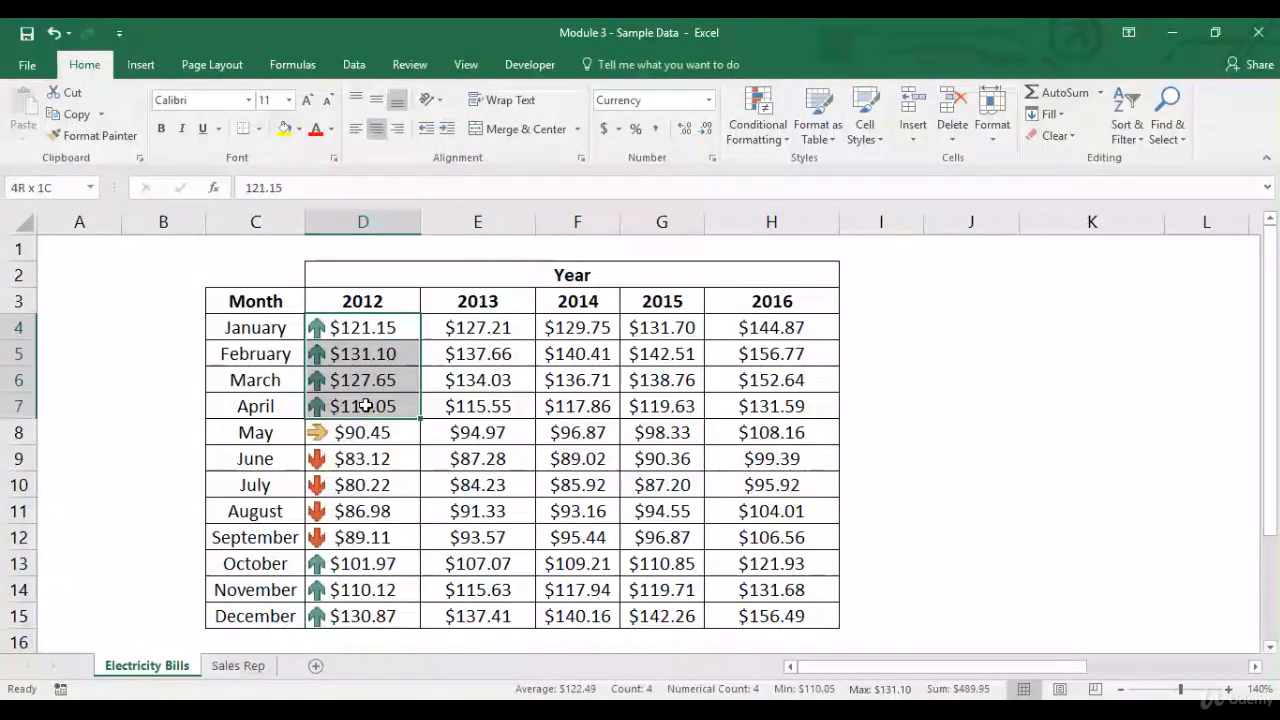
{"action": "left_click_drag", "start_coordinate": [391, 563], "coordinate": [370, 604]}
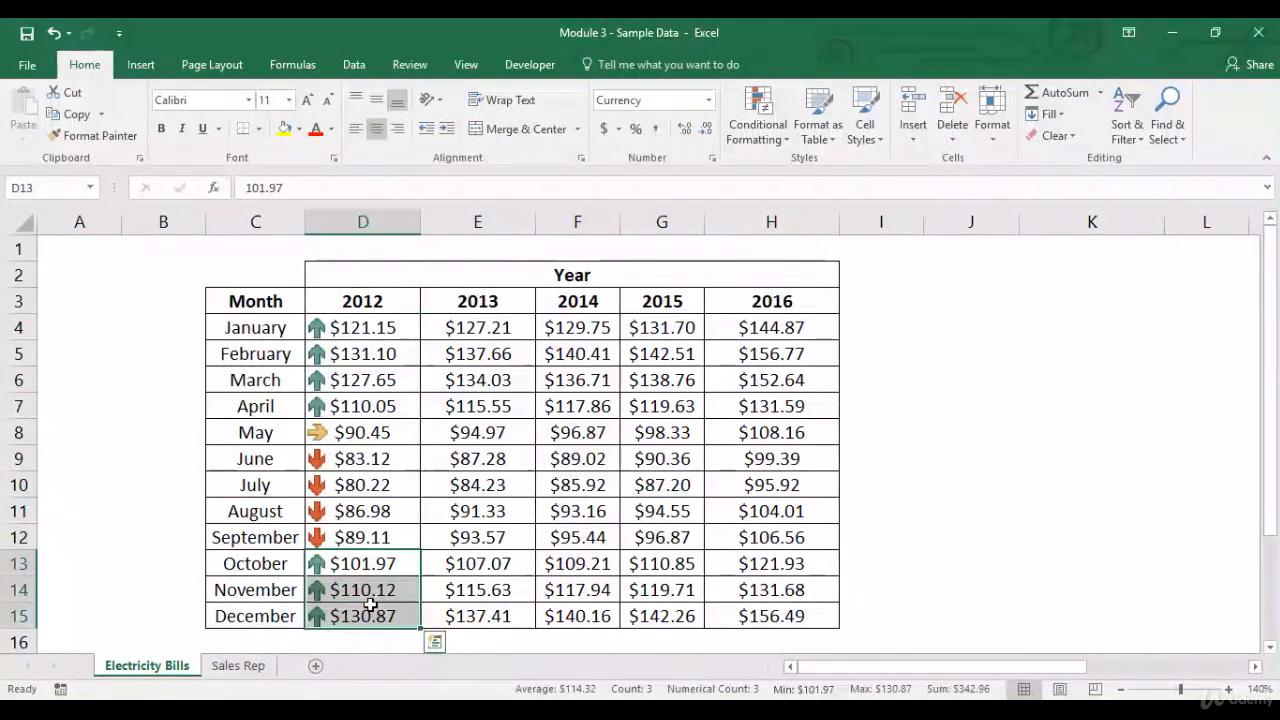
{"action": "left_click", "coordinate": [395, 429]}
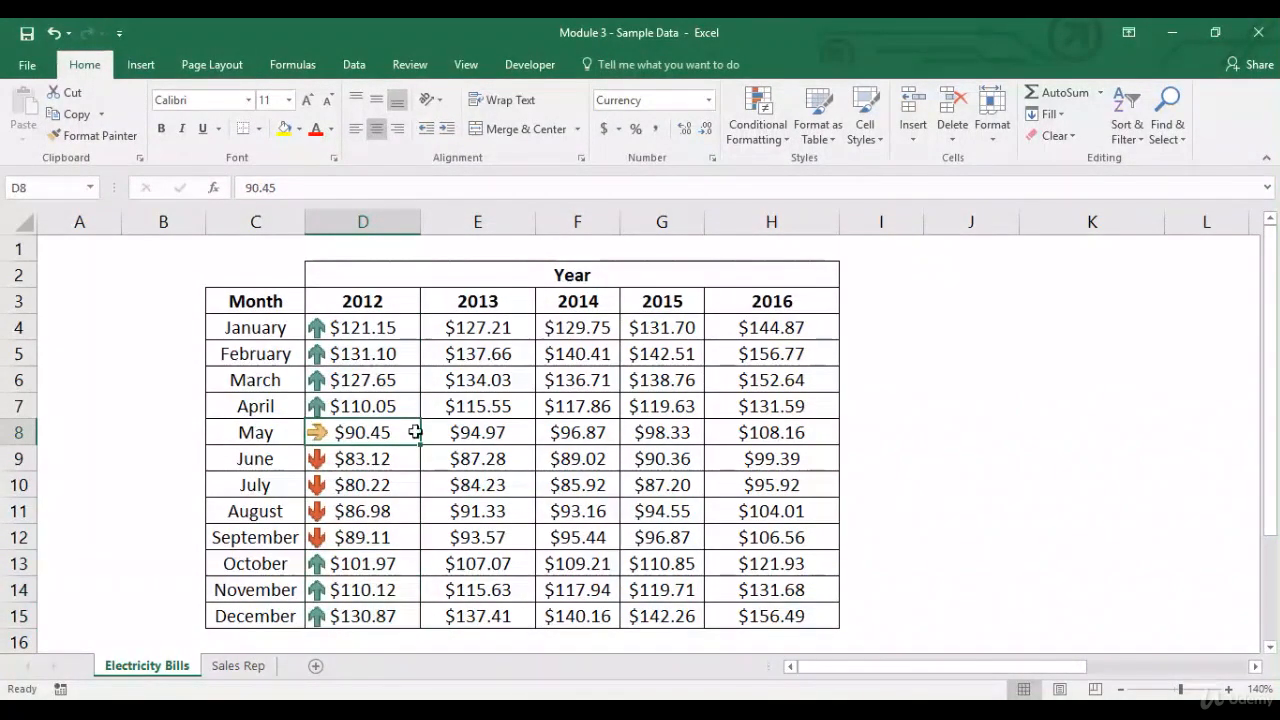
{"action": "left_click", "coordinate": [381, 465]}
{"action": "left_click_drag", "start_coordinate": [381, 462], "coordinate": [377, 534]}
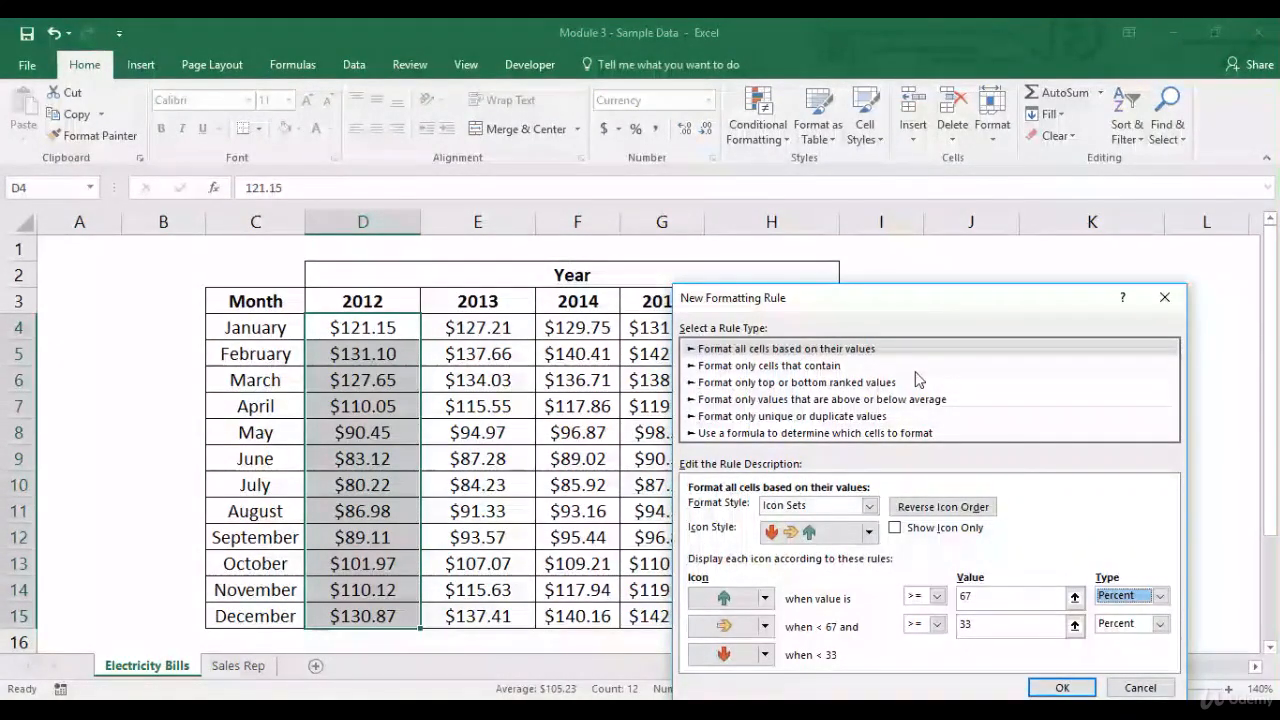
Set up a formula-based formatting rule for D4:D15 with the formula =if(D4>100,1,0), using a relative cell reference
{"action": "left_click", "coordinate": [876, 433]}
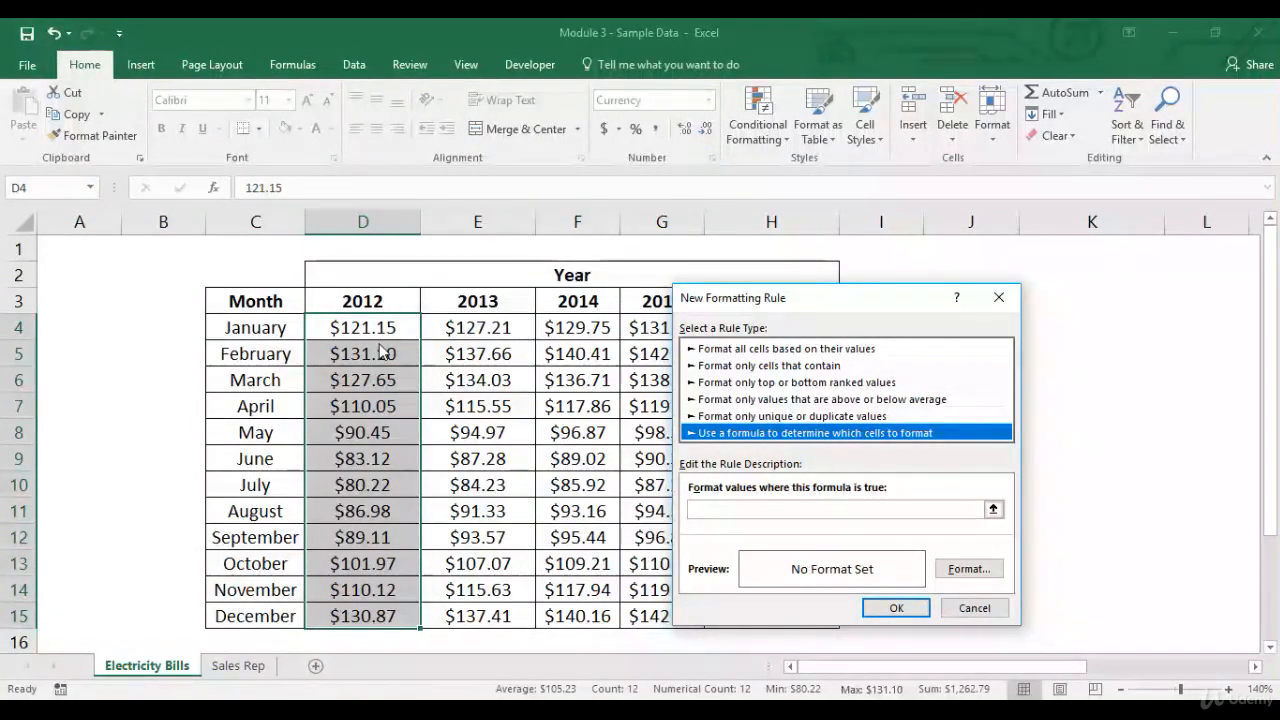
{"action": "left_click", "coordinate": [743, 509]}
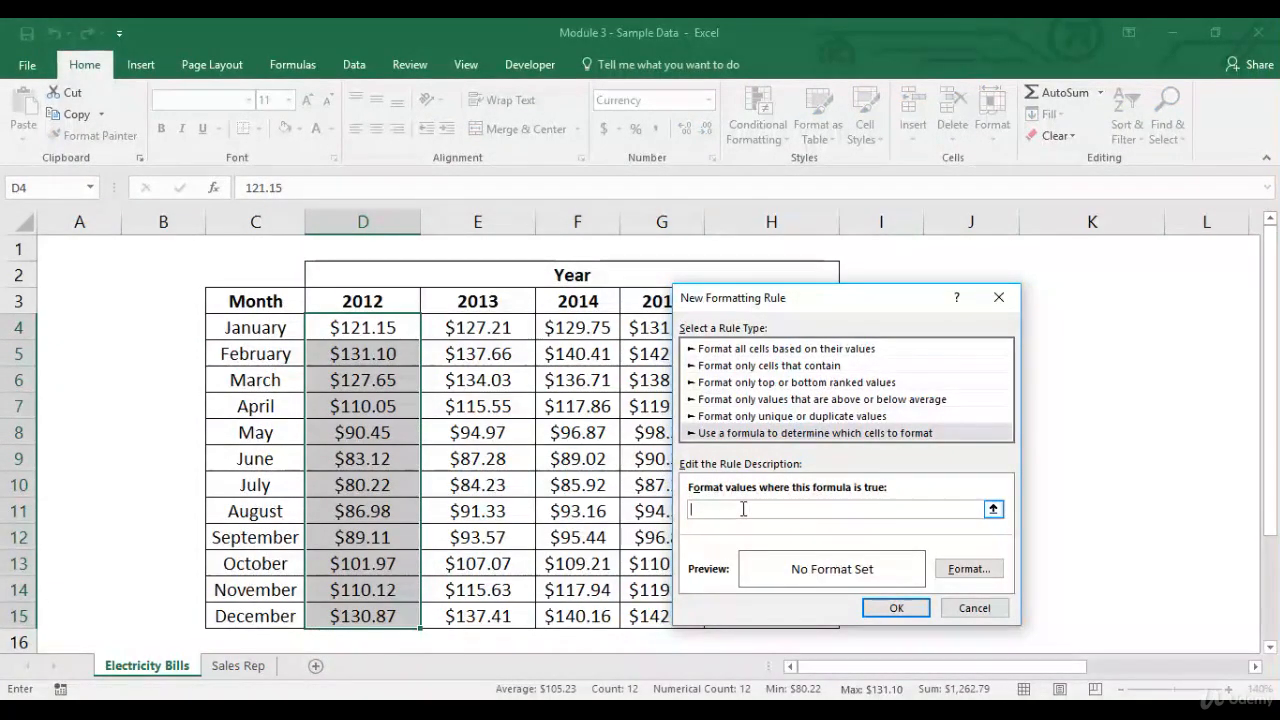
{"action": "type", "text": "="}
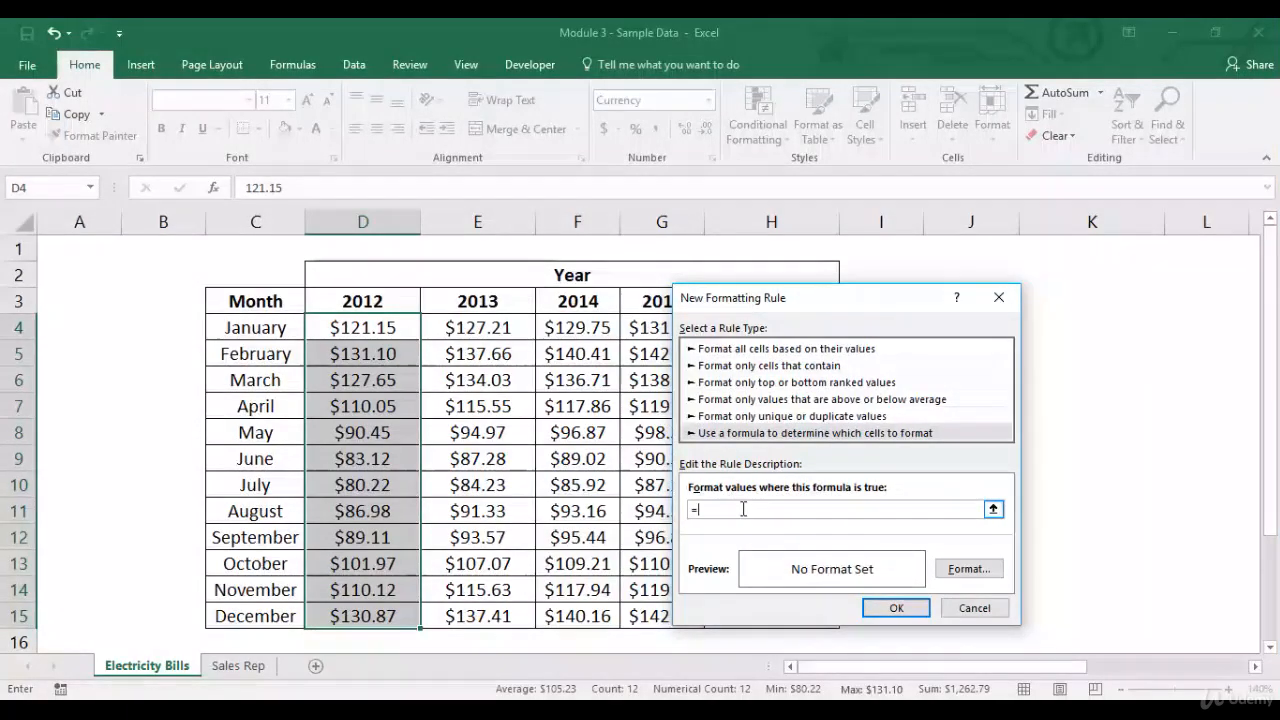
{"action": "type", "text": "if"}
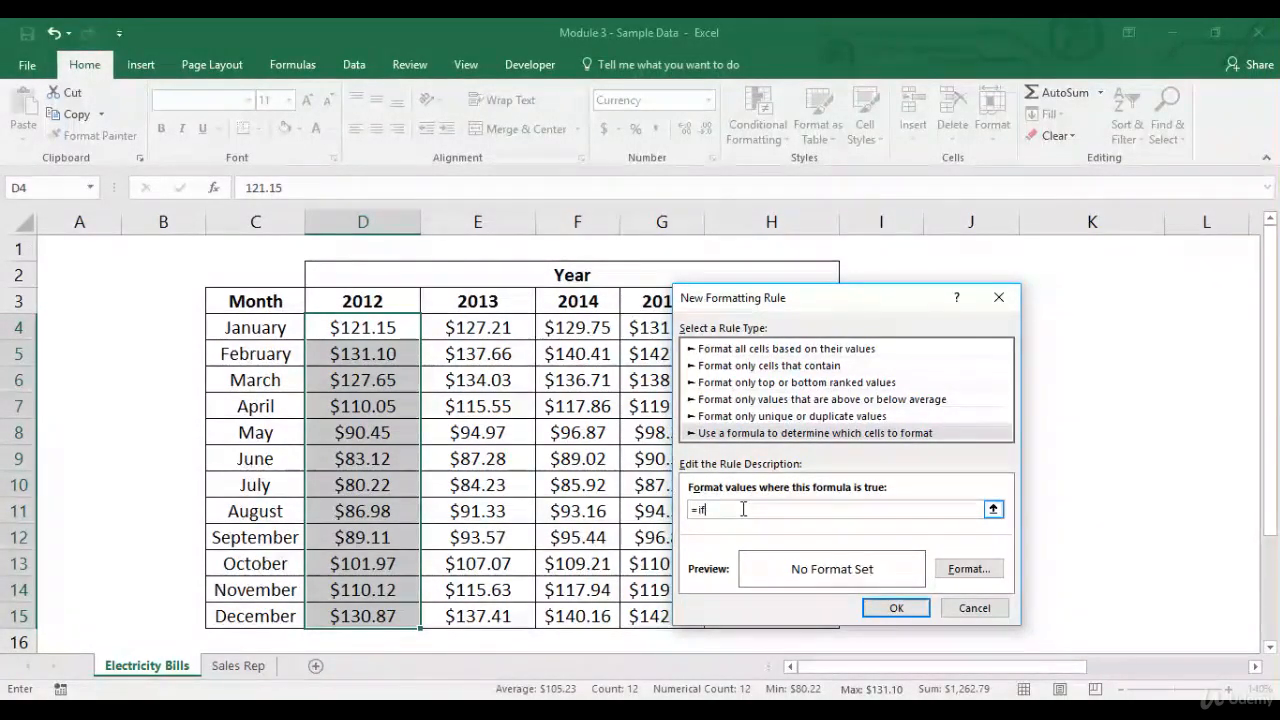
{"action": "type", "text": "("}
{"action": "left_click", "coordinate": [369, 328]}
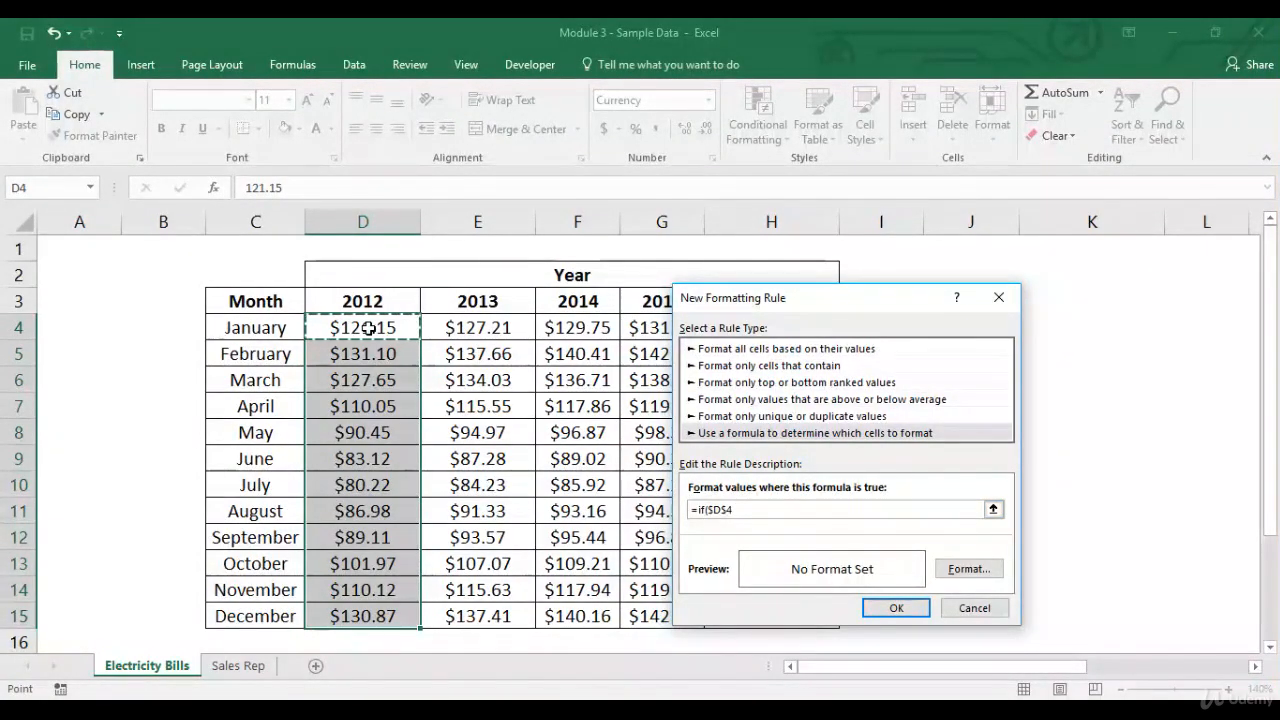
{"action": "key", "text": "F4"}
{"action": "key", "text": "F4"}
{"action": "key", "text": "F4"}
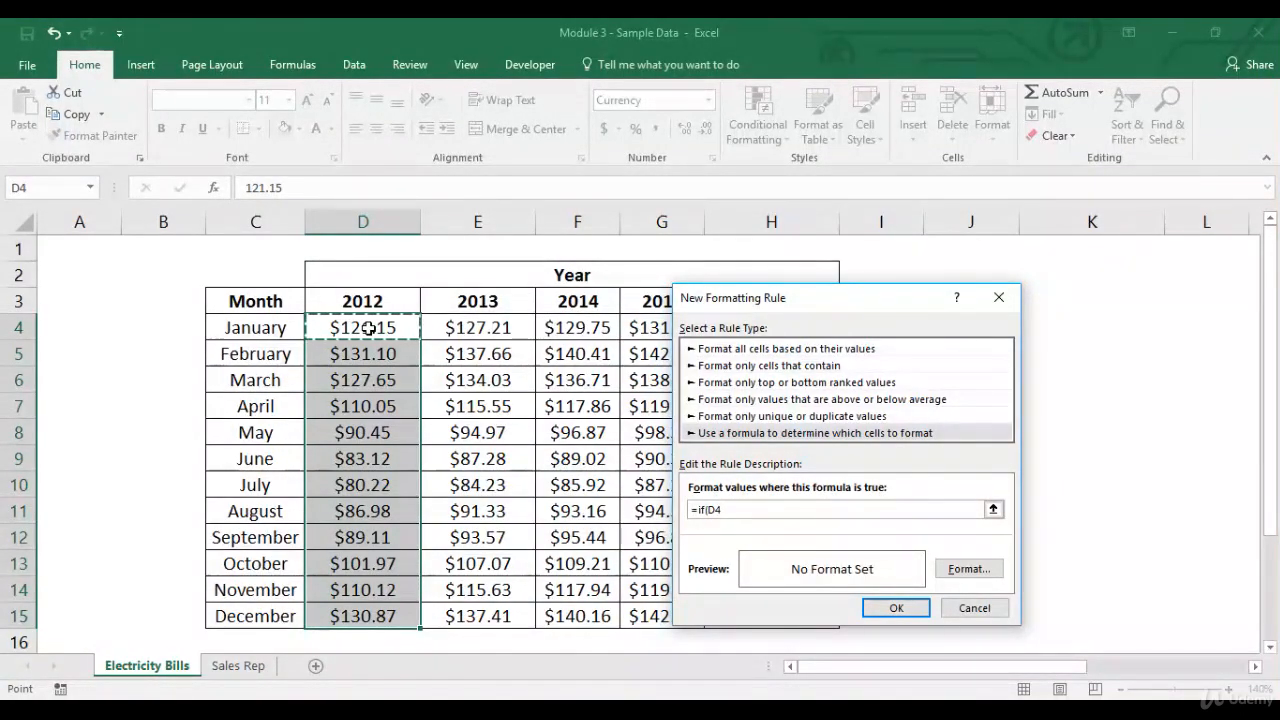
{"action": "type", "text": ">100,"}
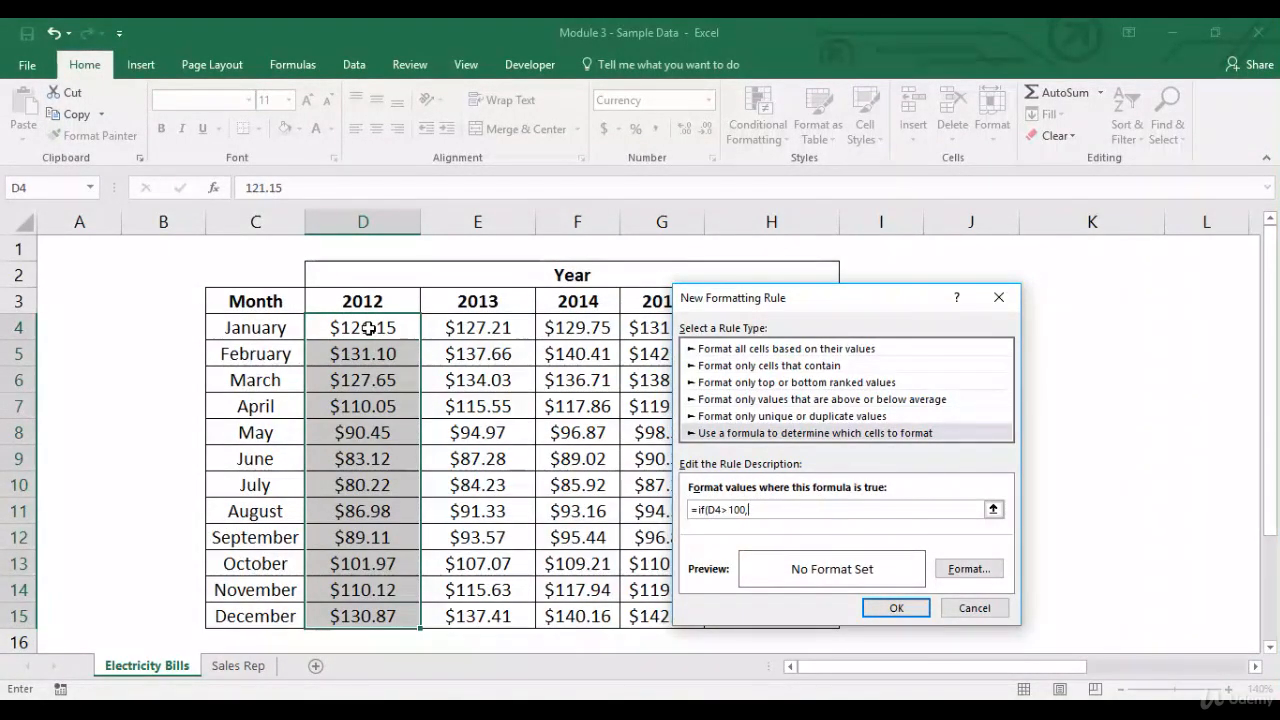
{"action": "type", "text": "1,0"}
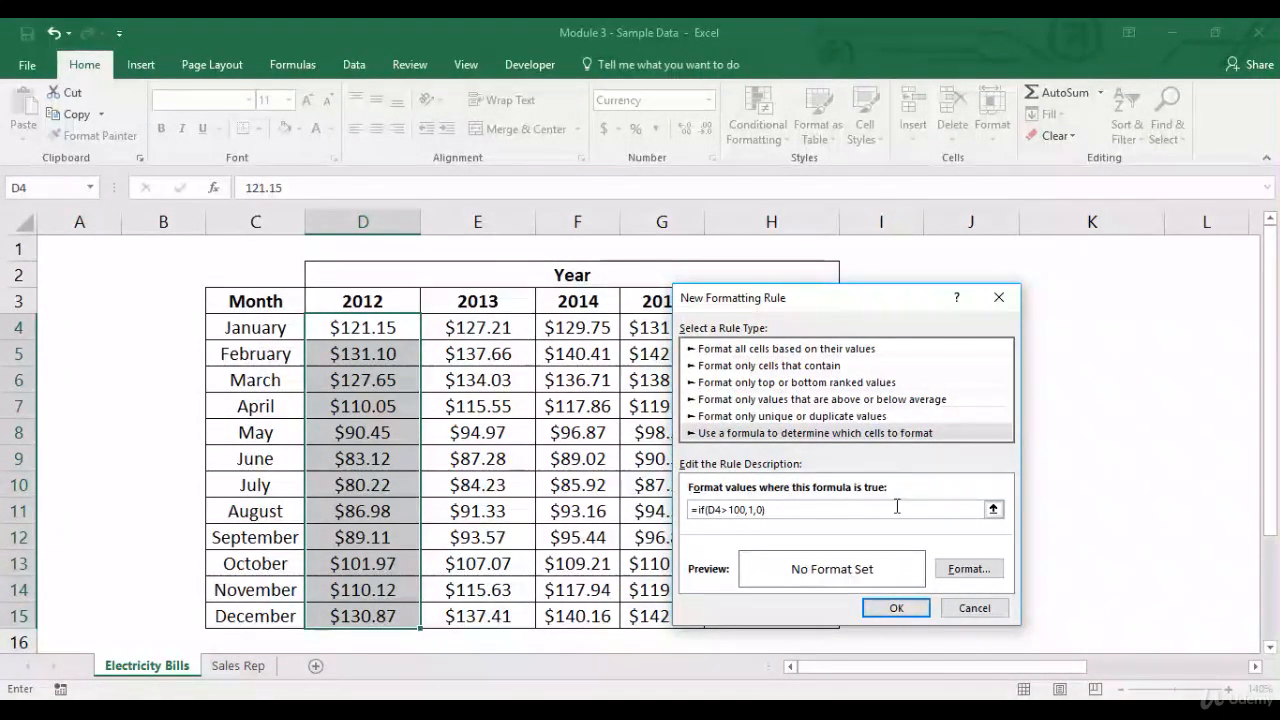
Give the formula rule a blue background fill and apply it to the 2012 bills
{"action": "left_click", "coordinate": [967, 569]}
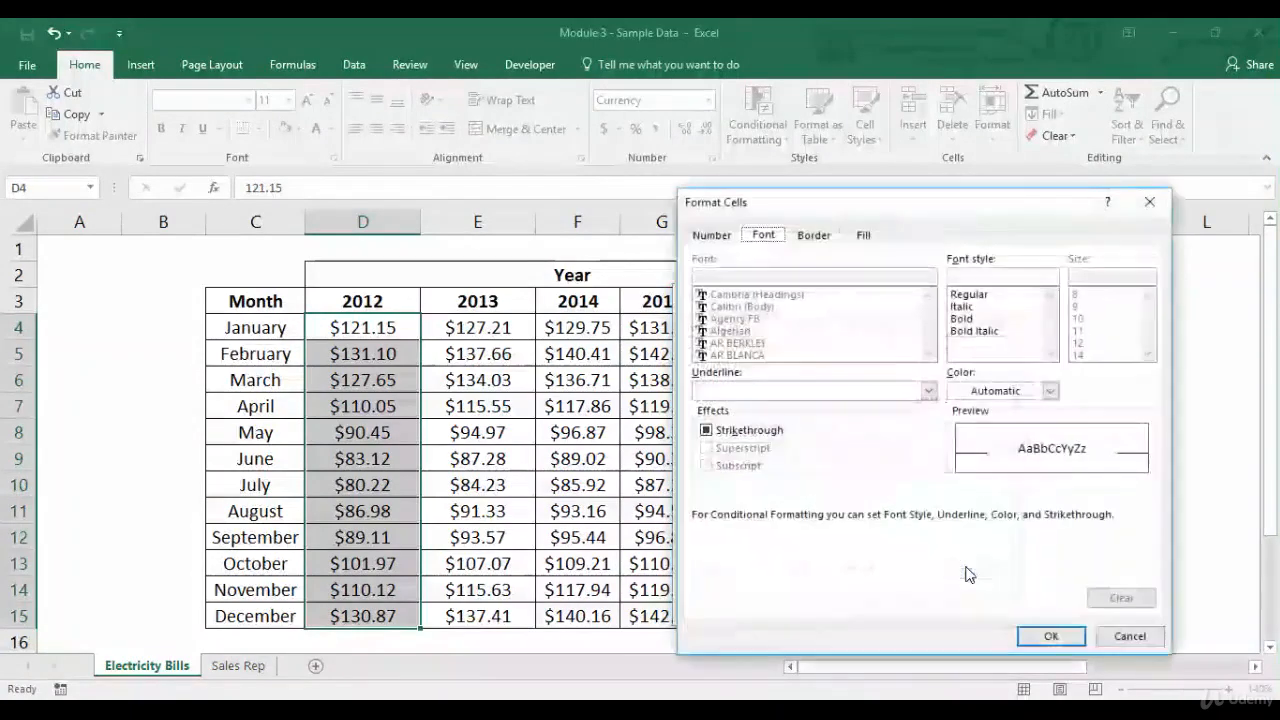
{"action": "left_click", "coordinate": [865, 236]}
{"action": "left_click", "coordinate": [777, 302]}
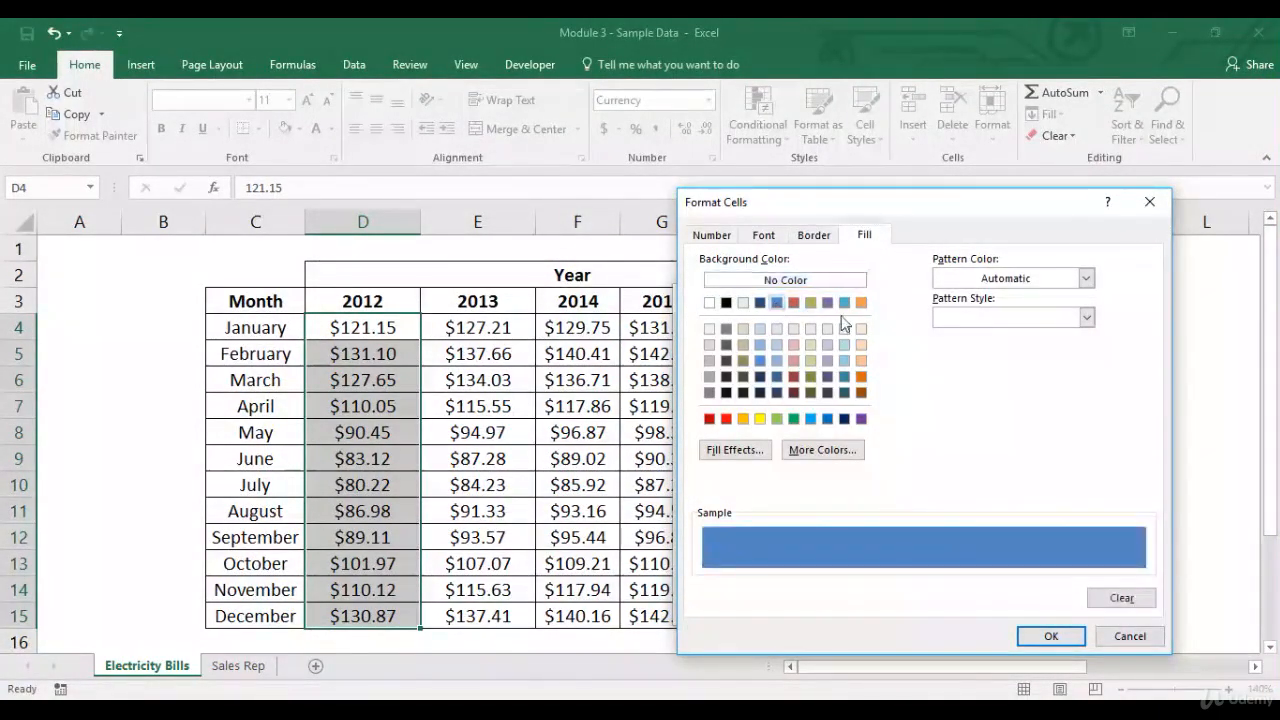
{"action": "left_click", "coordinate": [1067, 641]}
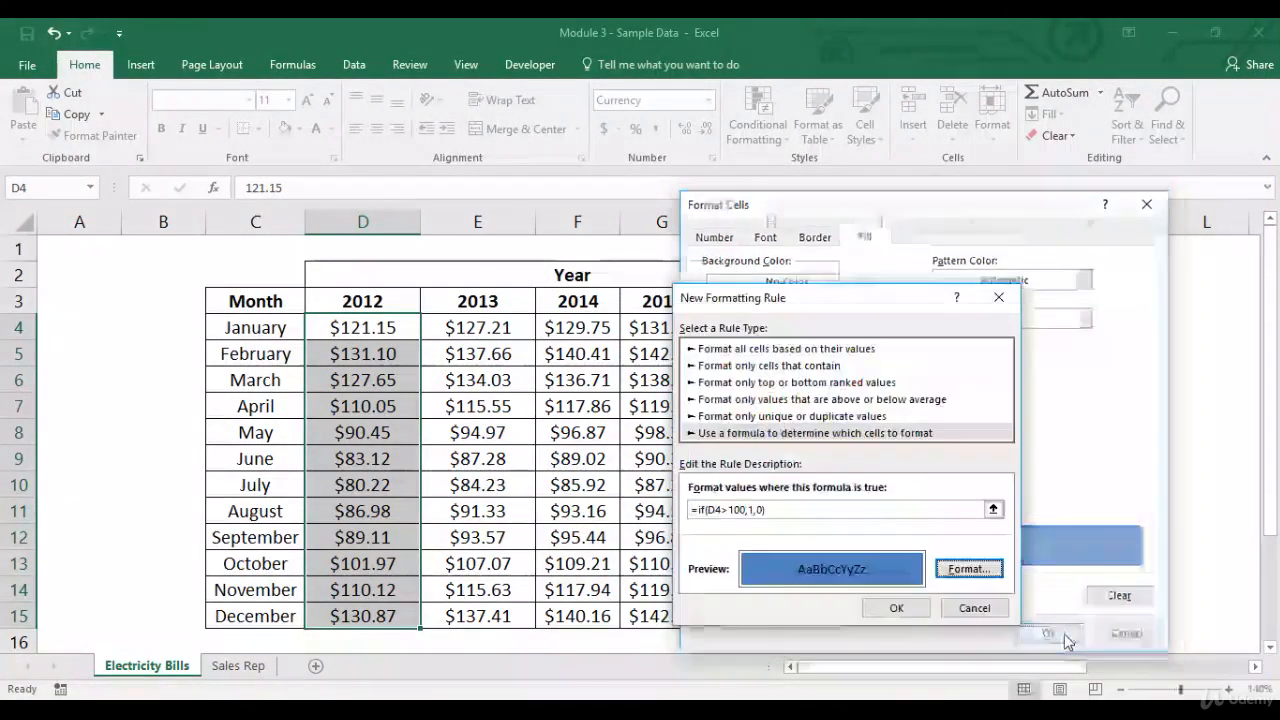
{"action": "left_click", "coordinate": [914, 606]}
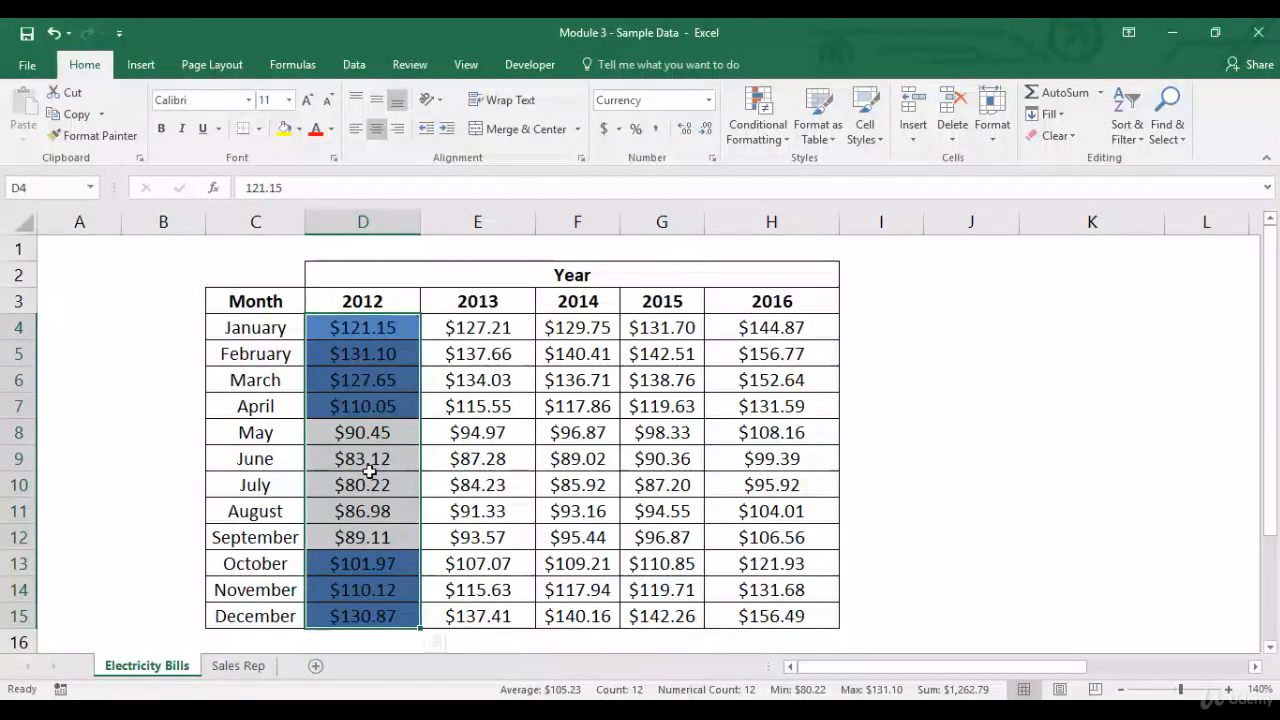
{"action": "left_click", "coordinate": [860, 334]}
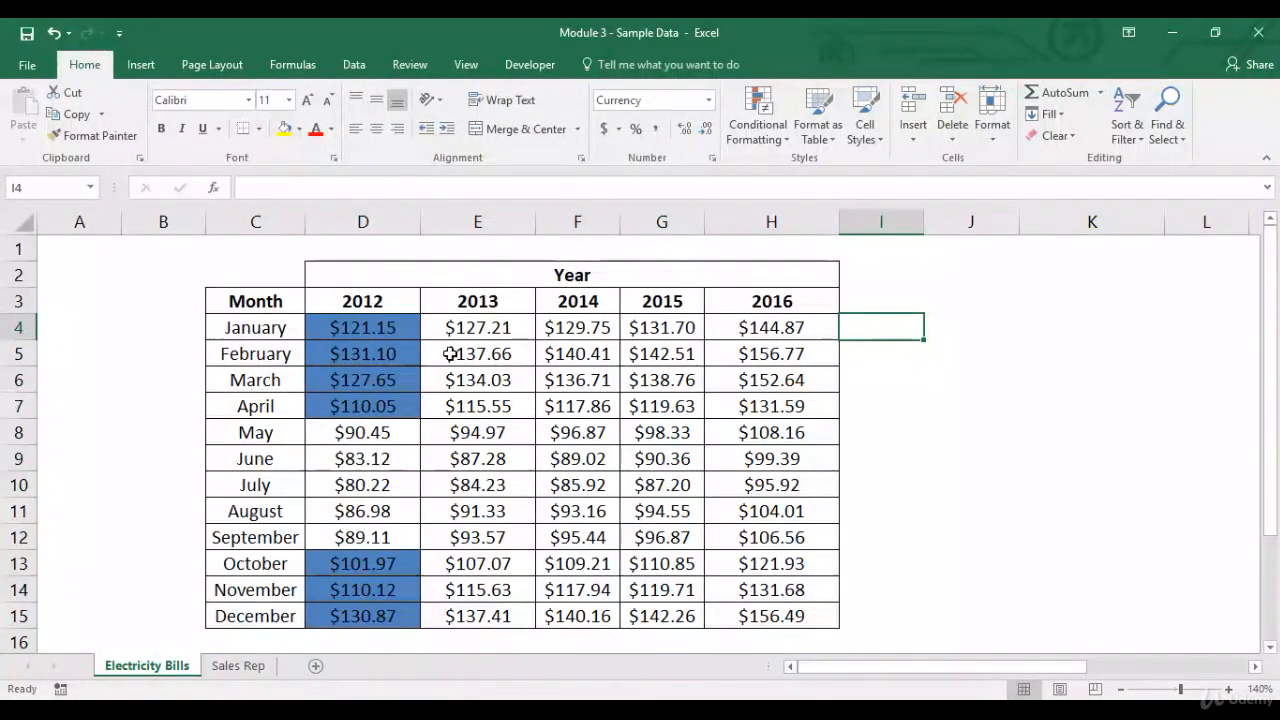
Clear the formula-based formatting rule from the 2012 bills in D4:D15
{"action": "left_click_drag", "start_coordinate": [400, 332], "coordinate": [367, 619]}
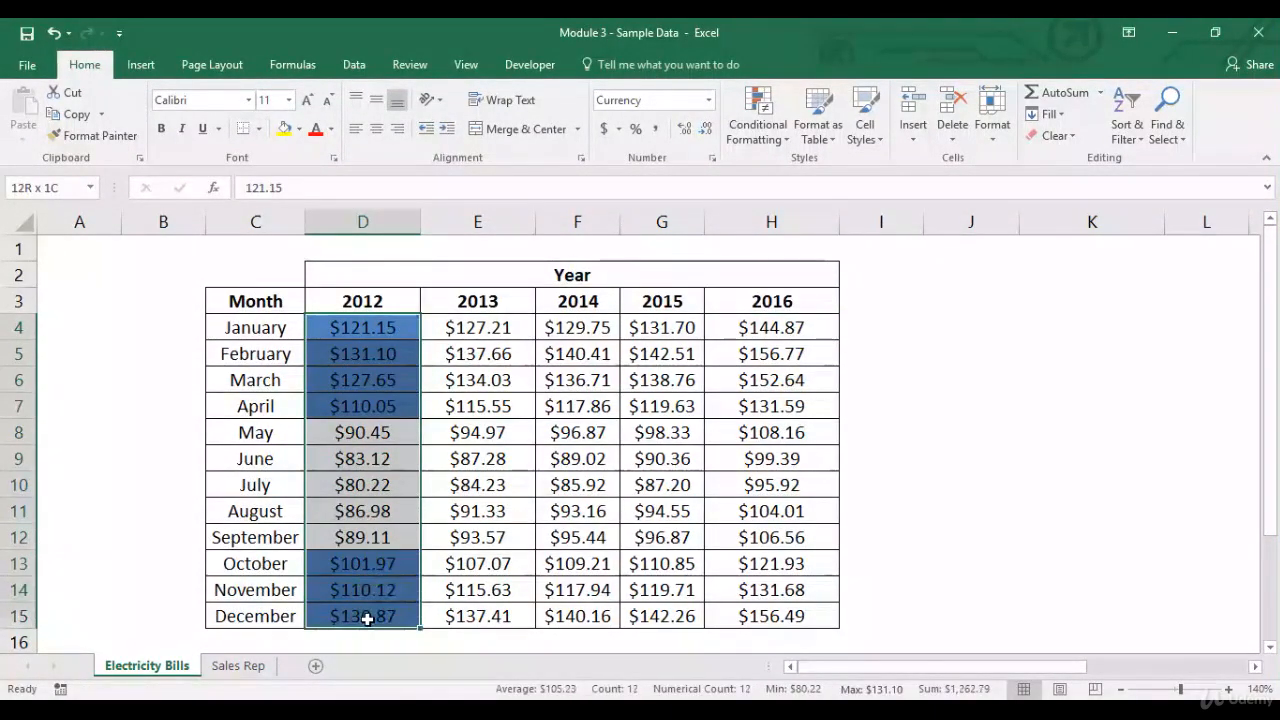
{"action": "left_click", "coordinate": [756, 120]}
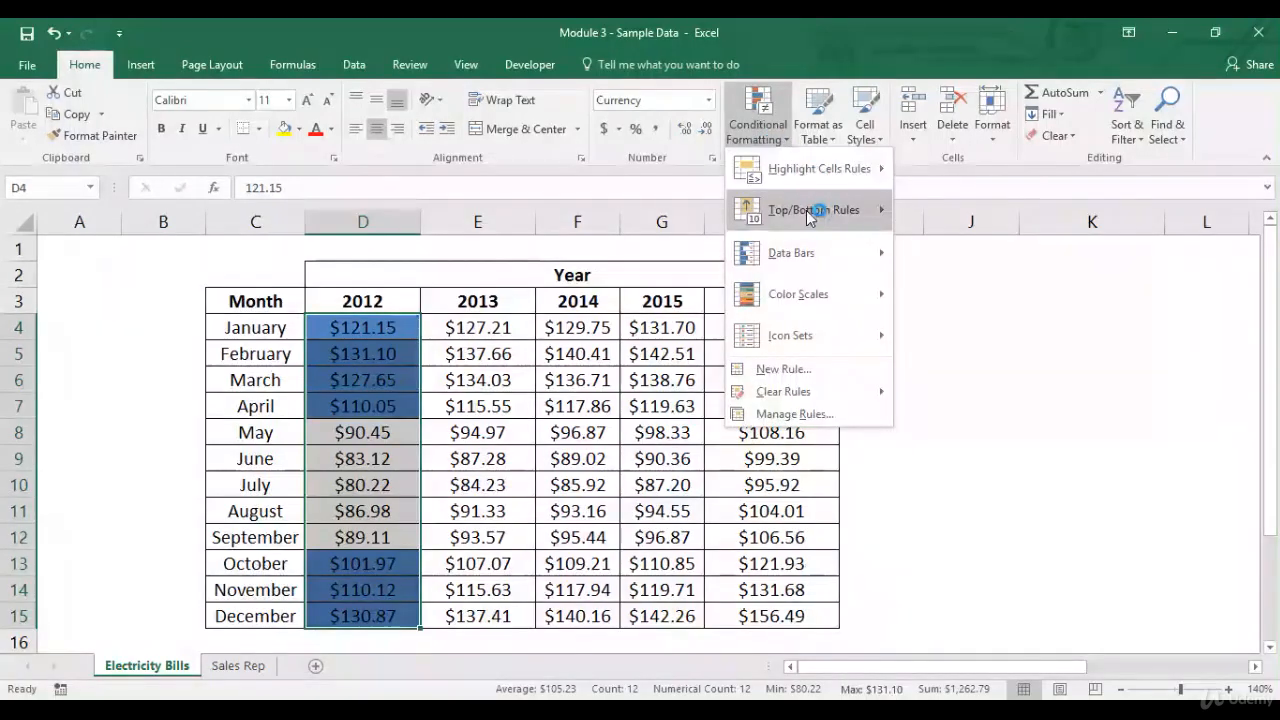
{"action": "mouse_move", "coordinate": [808, 392]}
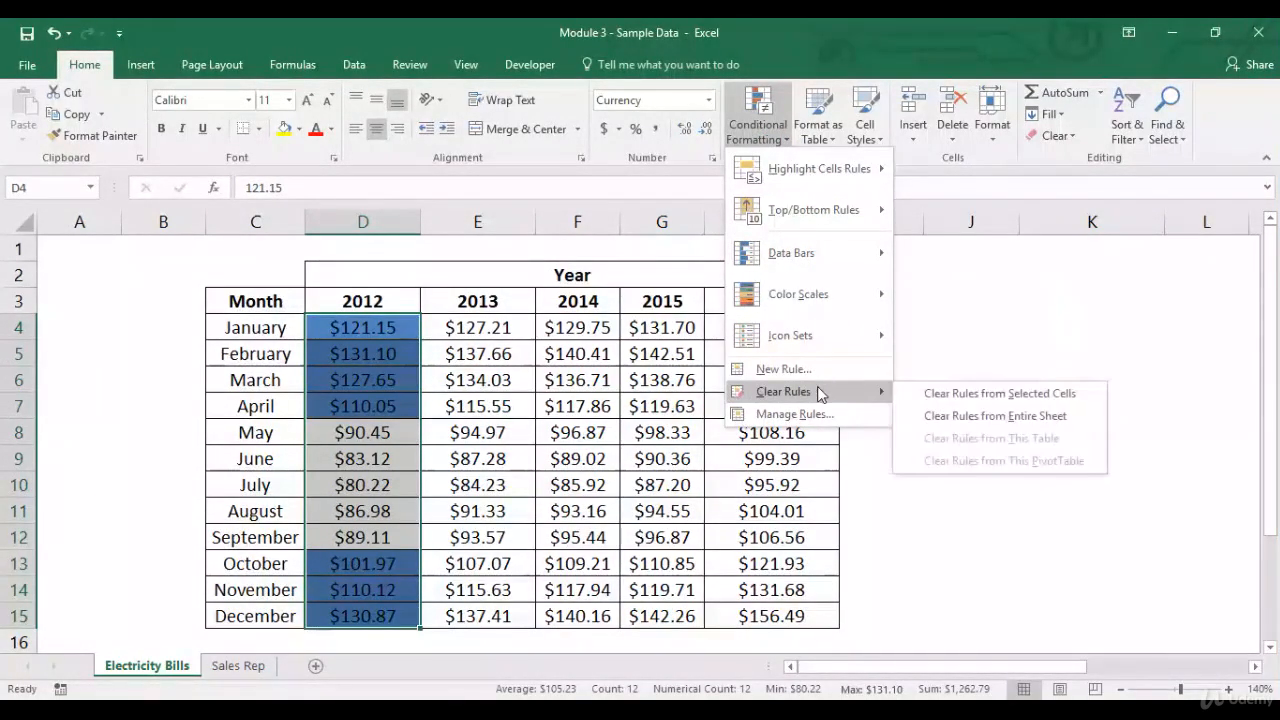
{"action": "left_click", "coordinate": [940, 393]}
Start a new formula-based conditional formatting rule for the month names in C4:C15
{"action": "left_click", "coordinate": [287, 329]}
{"action": "left_click_drag", "start_coordinate": [287, 329], "coordinate": [271, 614]}
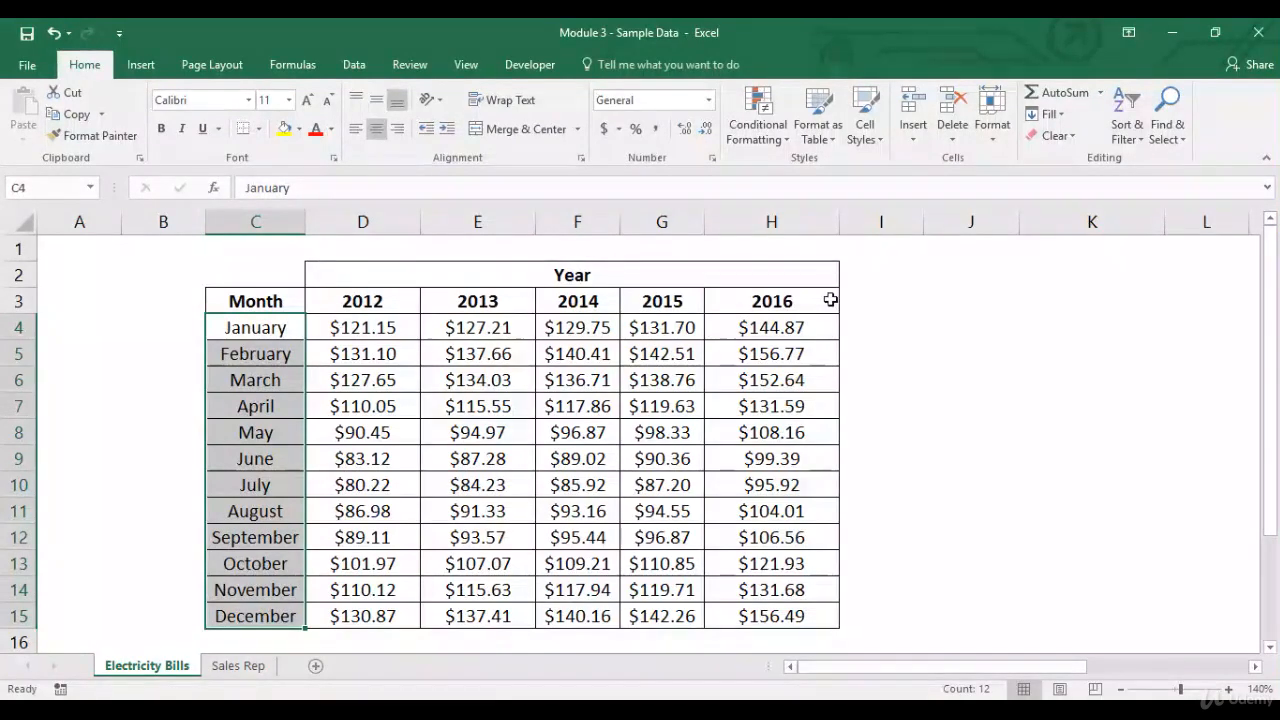
{"action": "left_click", "coordinate": [763, 141]}
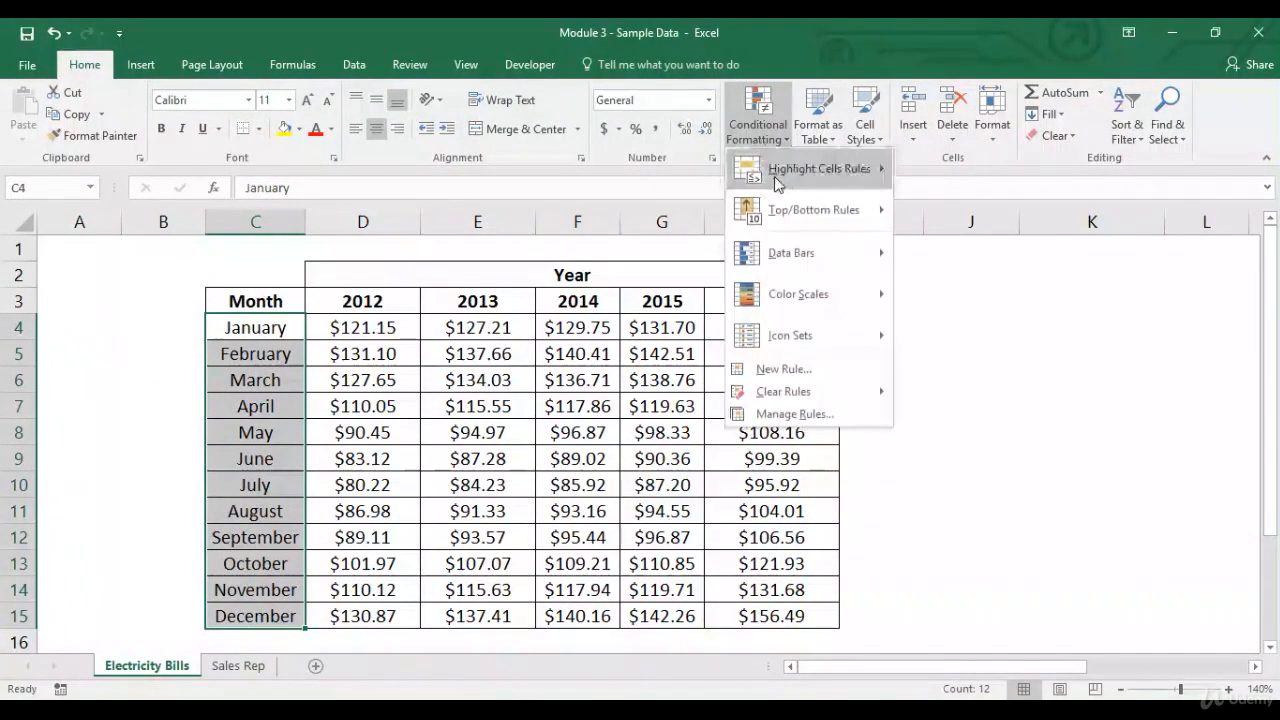
{"action": "mouse_move", "coordinate": [853, 176]}
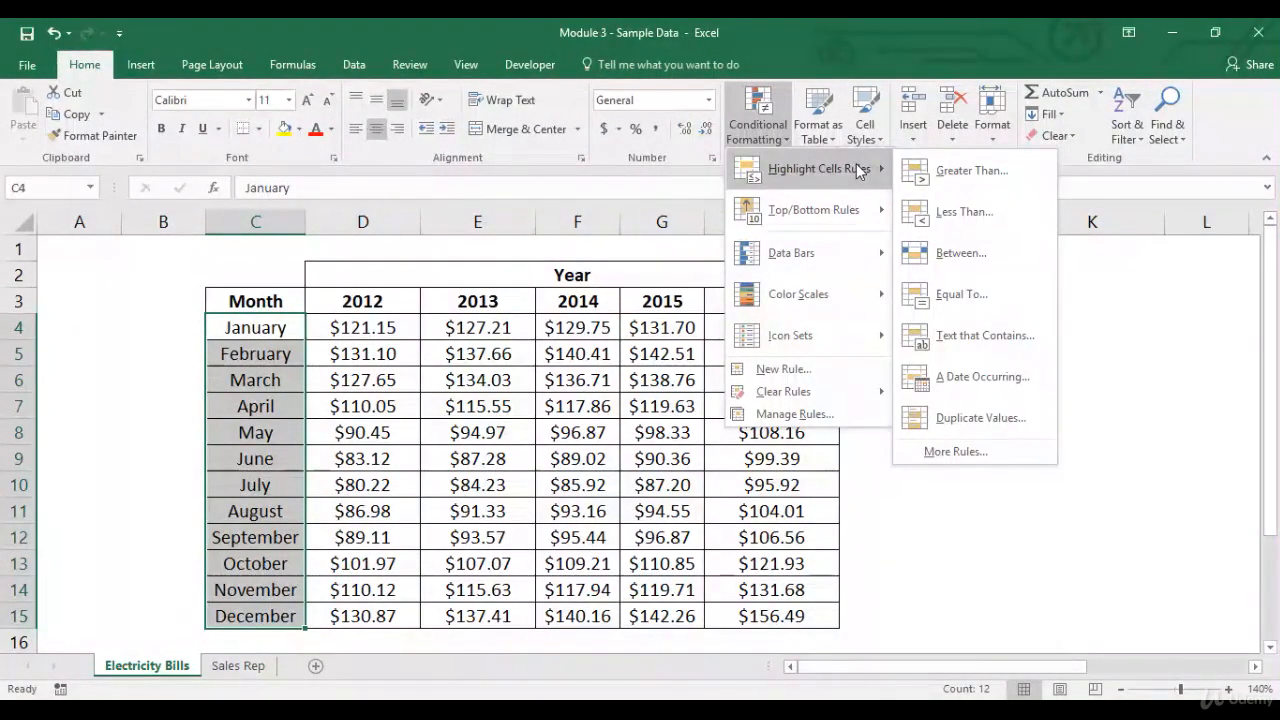
{"action": "left_click", "coordinate": [955, 451]}
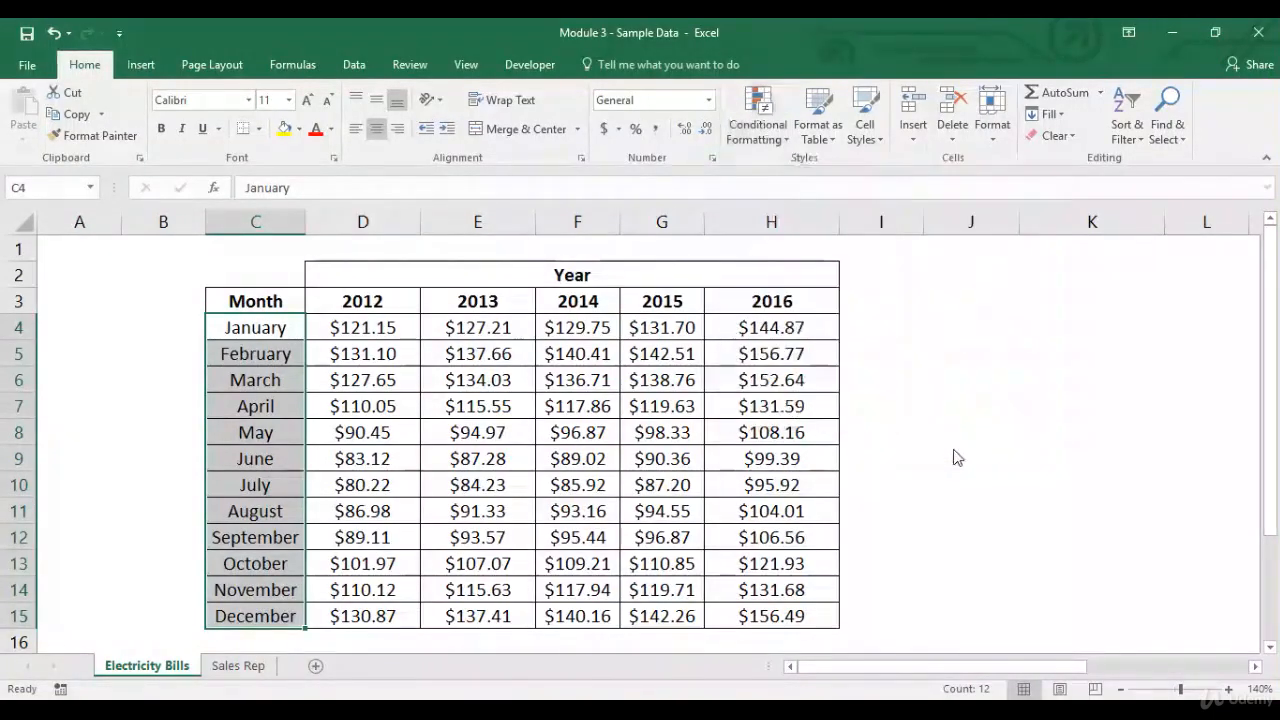
{"action": "left_click", "coordinate": [740, 432]}
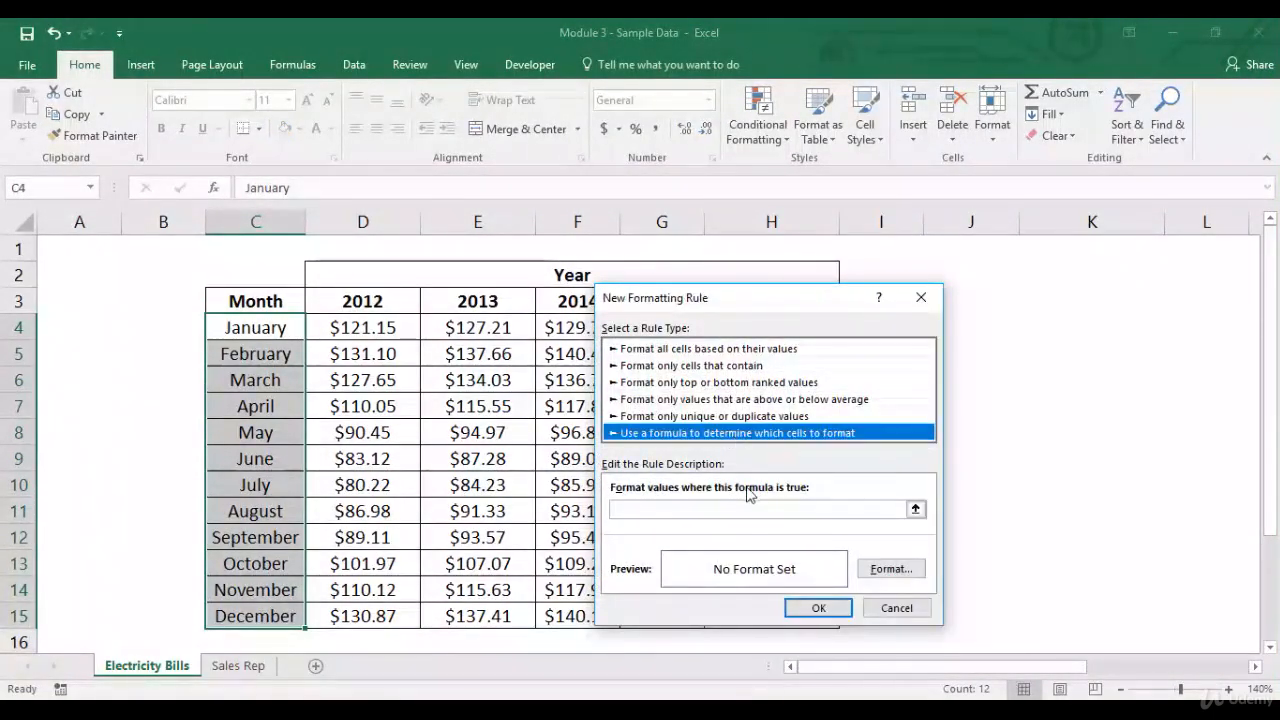
Enter the rule formula =SUM(D4:H4)>500, using relative references to the January bills from 2012 to 2016
{"action": "left_click", "coordinate": [718, 508]}
{"action": "type", "text": "="}
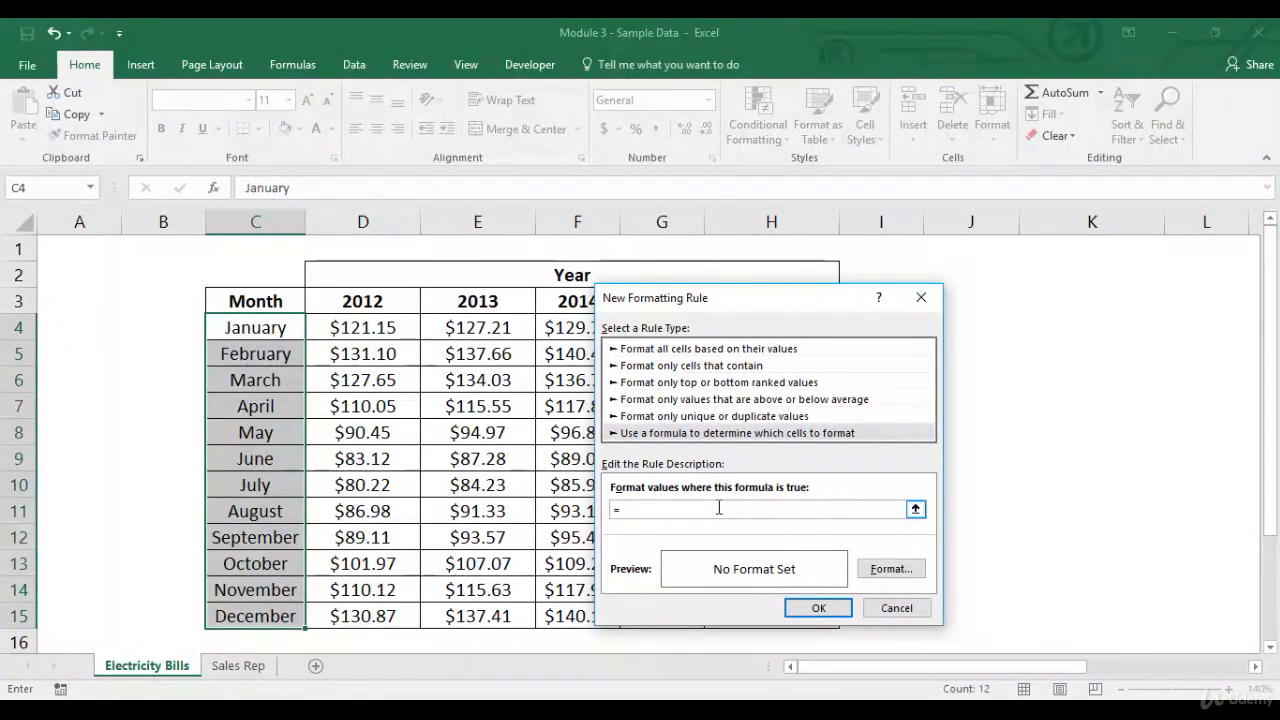
{"action": "type", "text": "SUM("}
{"action": "left_click_drag", "start_coordinate": [720, 297], "coordinate": [1007, 279]}
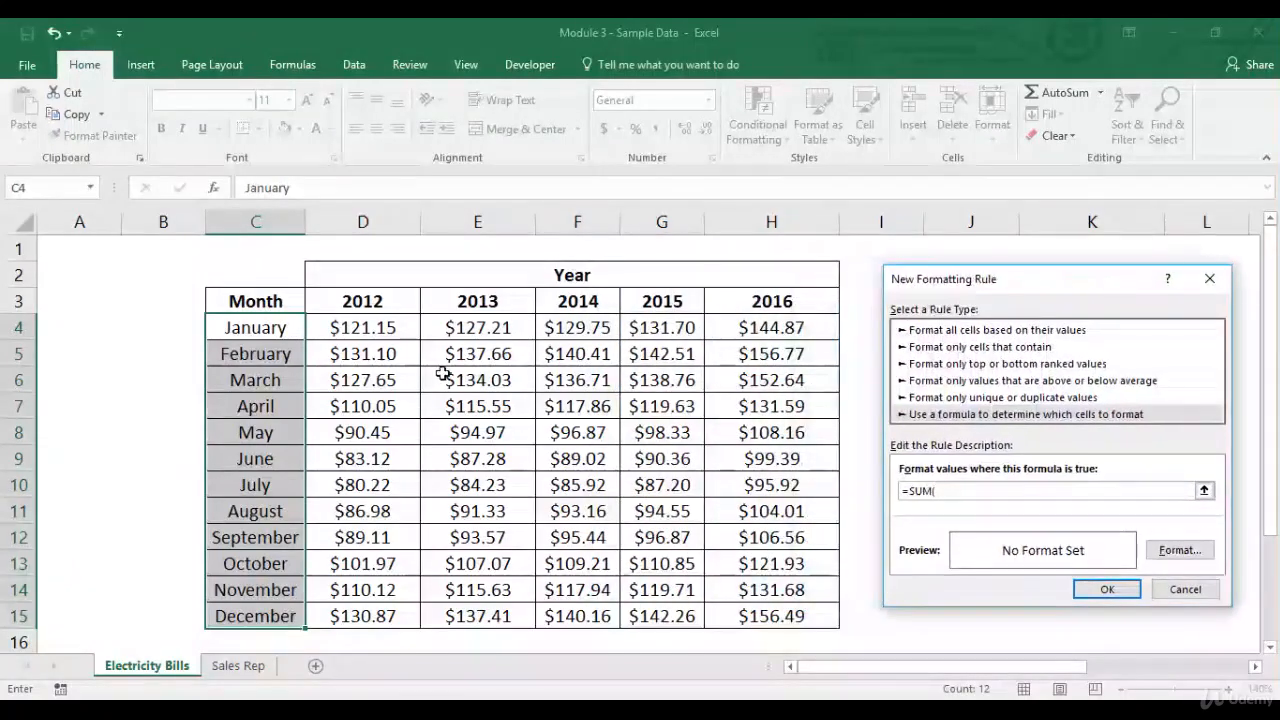
{"action": "left_click_drag", "start_coordinate": [372, 322], "coordinate": [737, 320]}
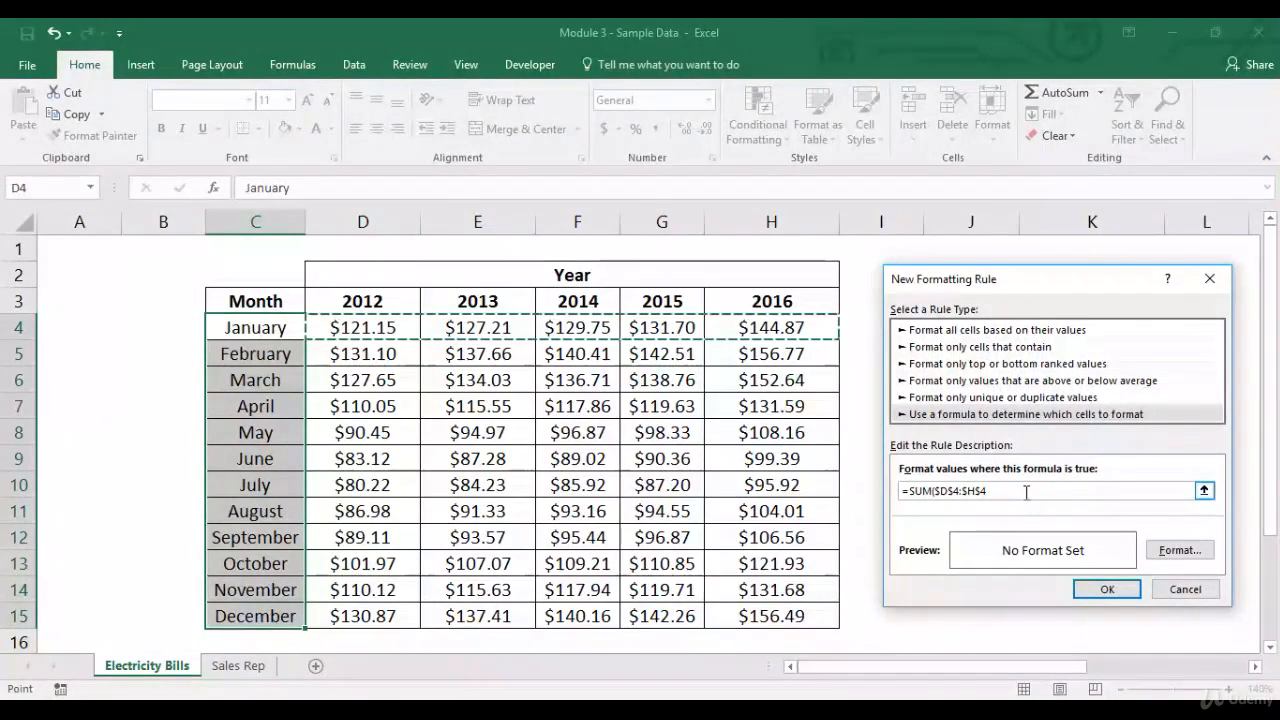
{"action": "key", "text": "F4"}
{"action": "key", "text": "F4"}
{"action": "key", "text": "F4"}
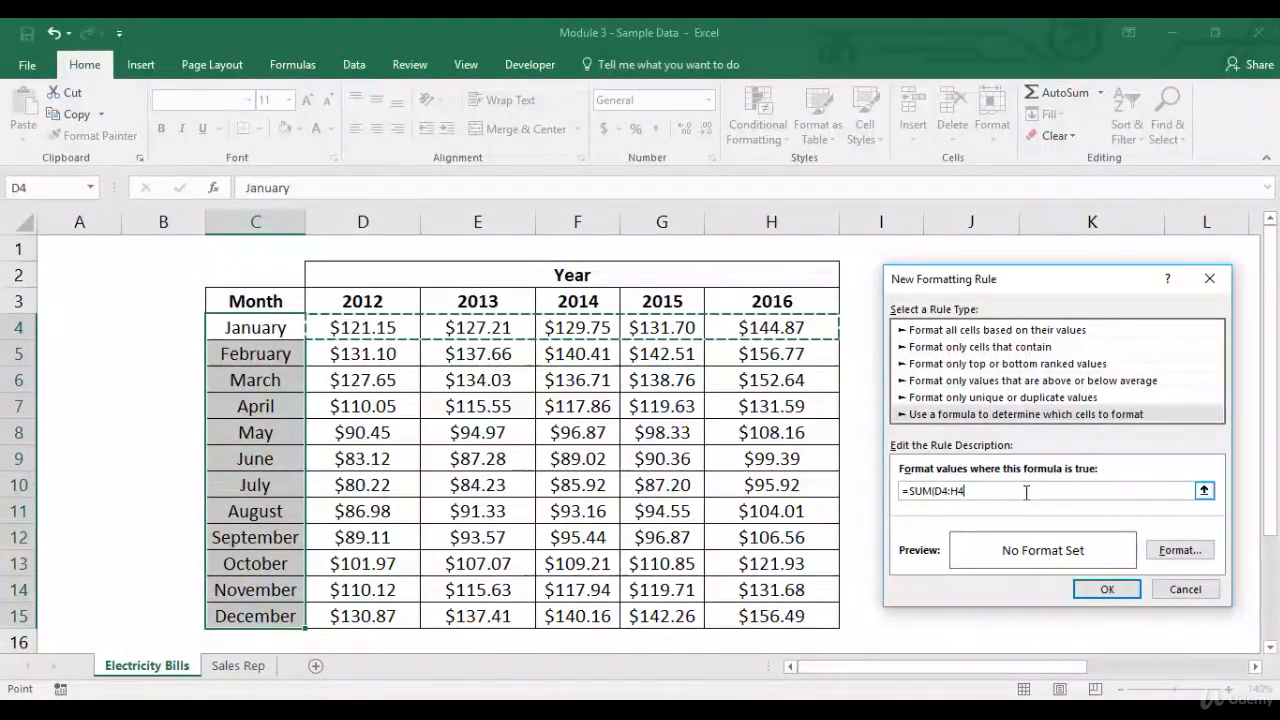
{"action": "type", "text": ")"}
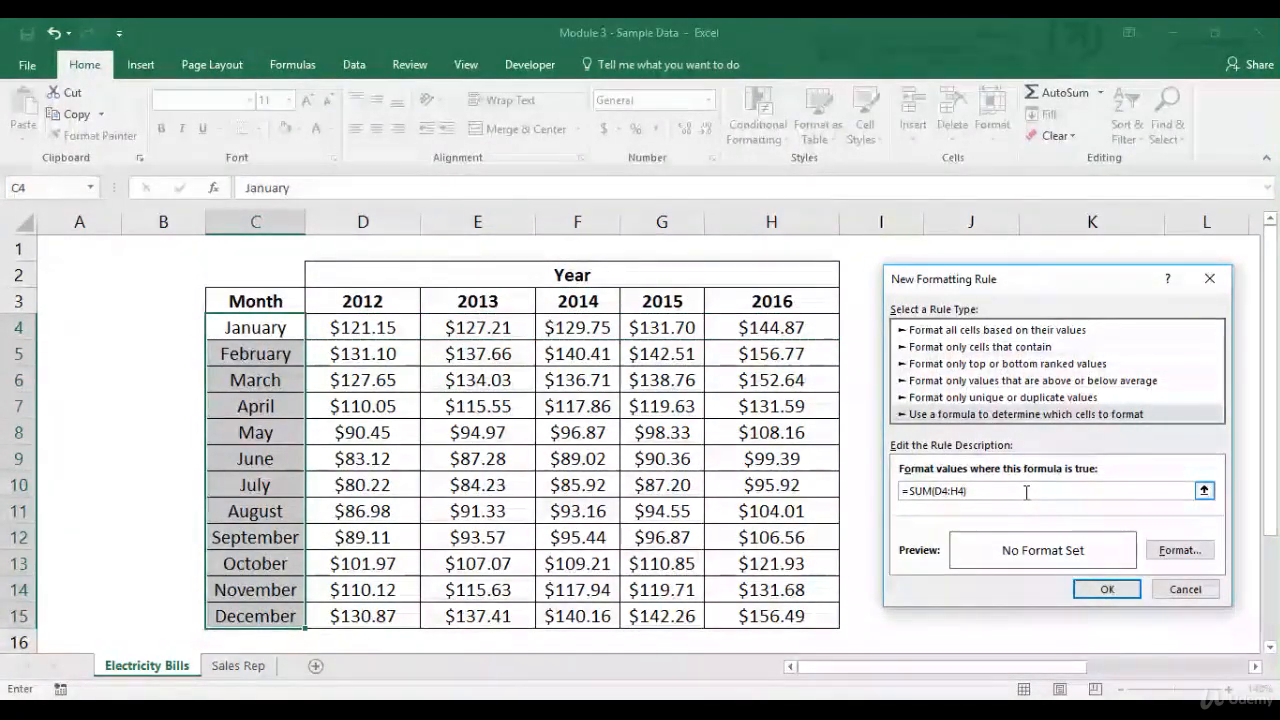
{"action": "type", "text": ">500"}
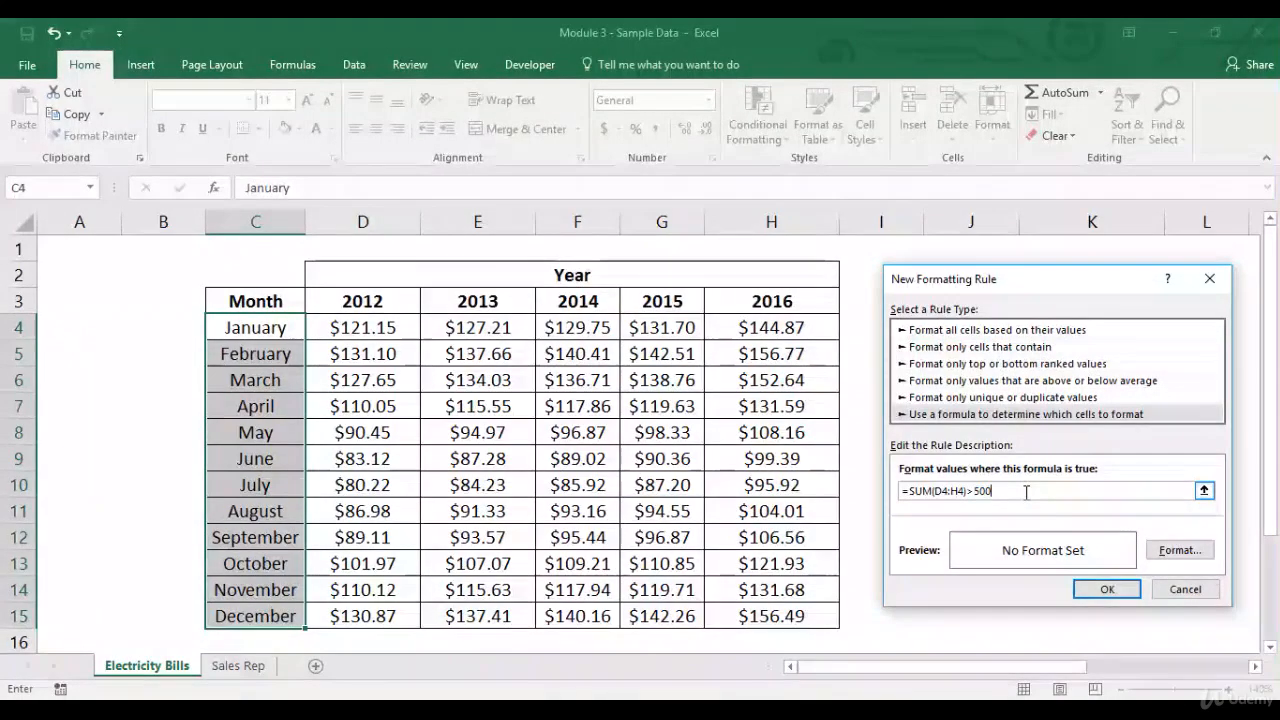
Give the rule's format a light red background fill and a light red vertical stripe pattern
{"action": "left_click", "coordinate": [1180, 550]}
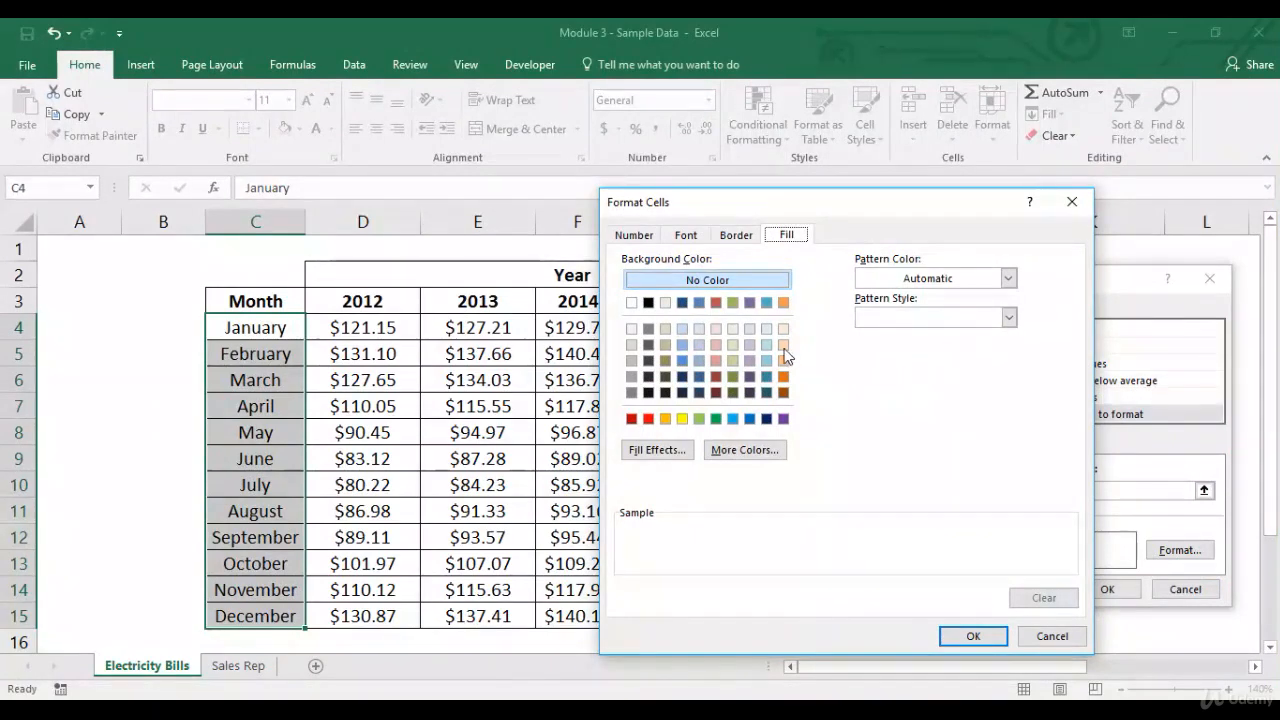
{"action": "left_click", "coordinate": [717, 361]}
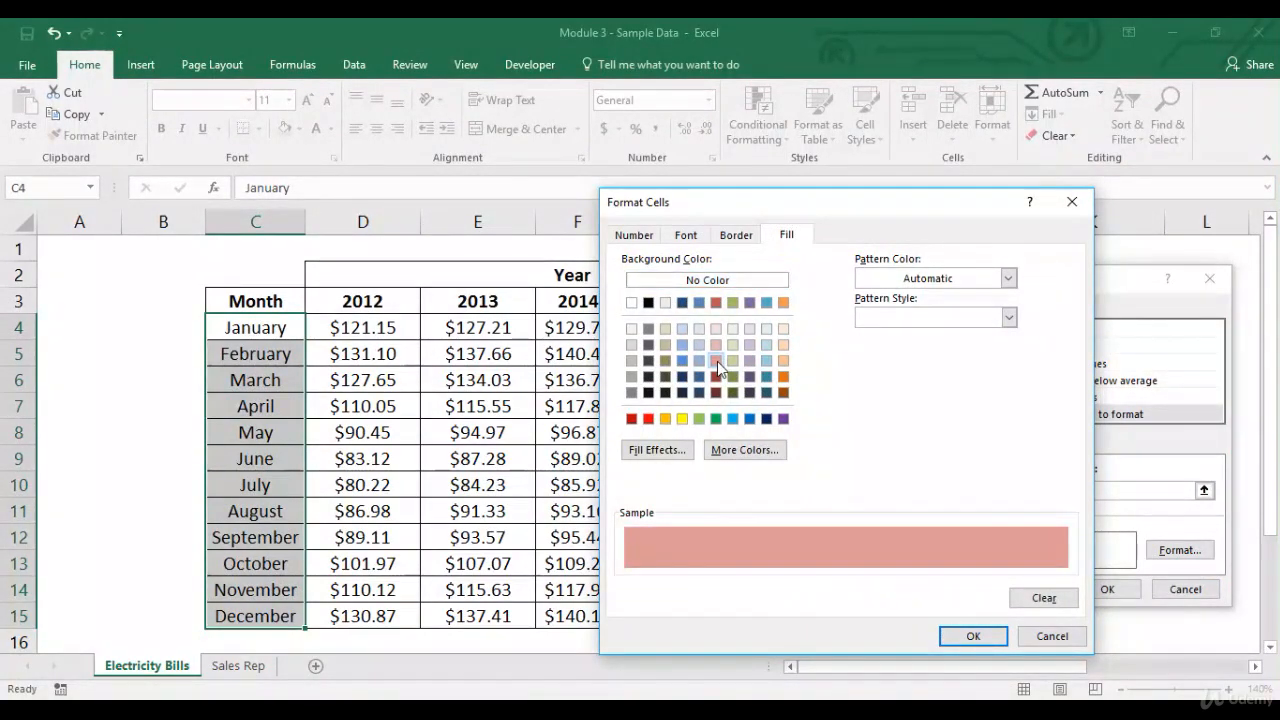
{"action": "left_click", "coordinate": [1009, 280]}
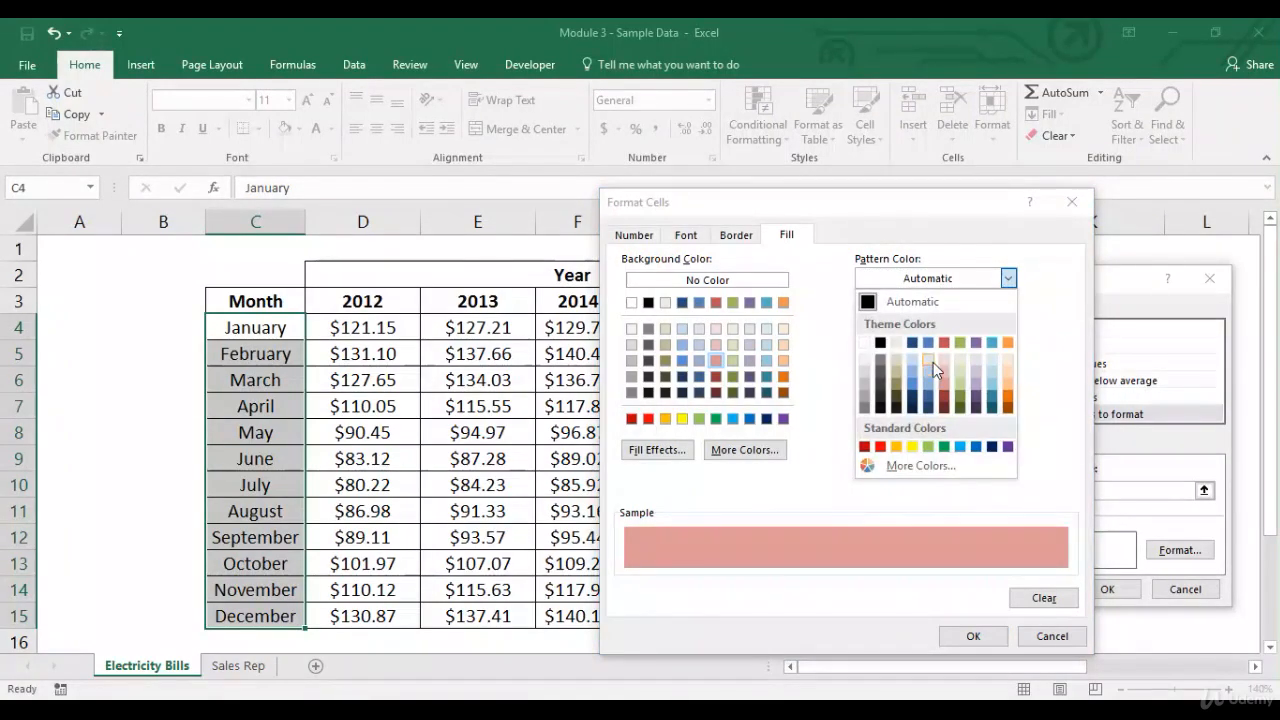
{"action": "left_click", "coordinate": [944, 386]}
{"action": "left_click", "coordinate": [1009, 316]}
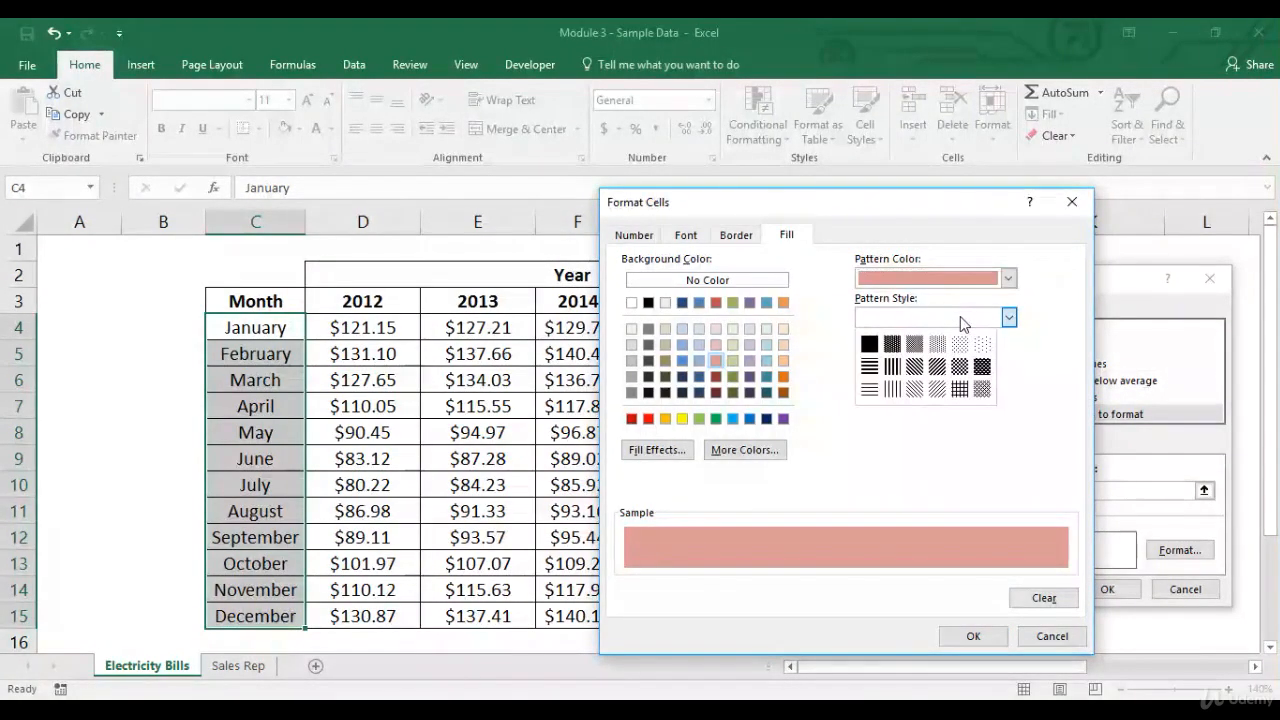
{"action": "left_click", "coordinate": [892, 368]}
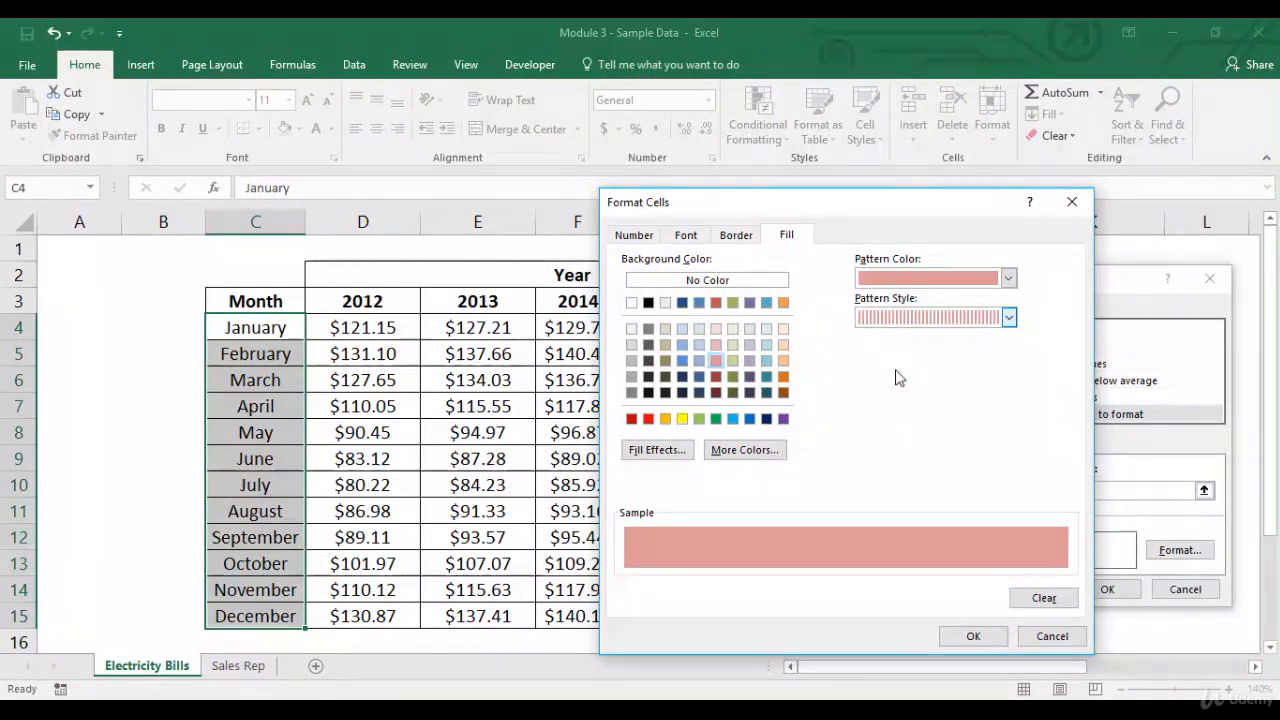
Change the stripe pattern color to dark blue and apply the formula rule to the month names
{"action": "left_click", "coordinate": [1009, 278]}
{"action": "left_click", "coordinate": [911, 342]}
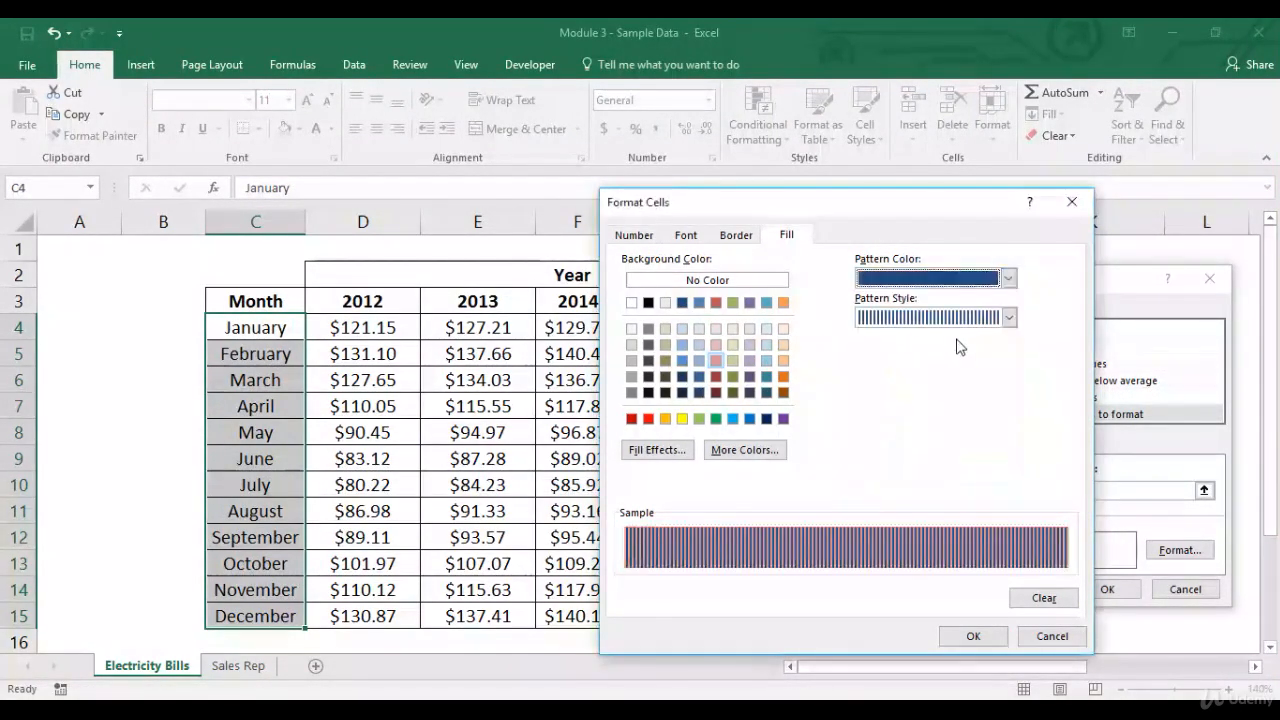
{"action": "left_click", "coordinate": [974, 637]}
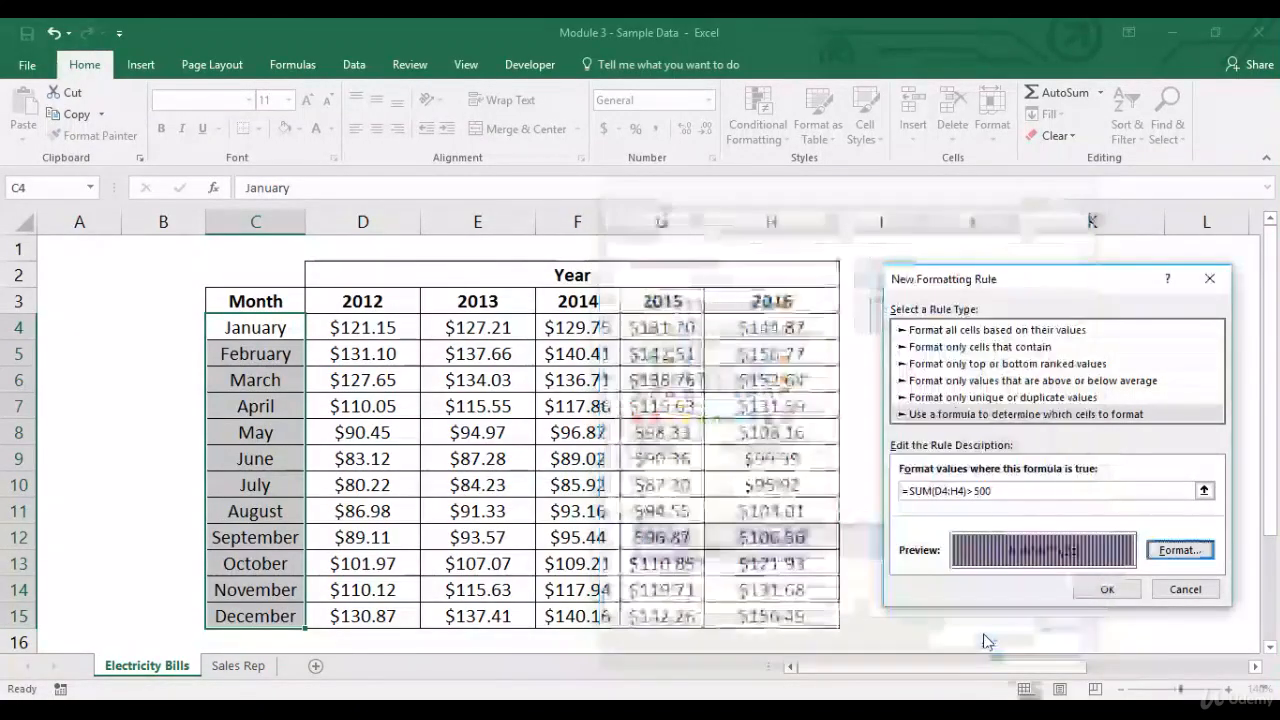
{"action": "left_click", "coordinate": [1108, 589]}
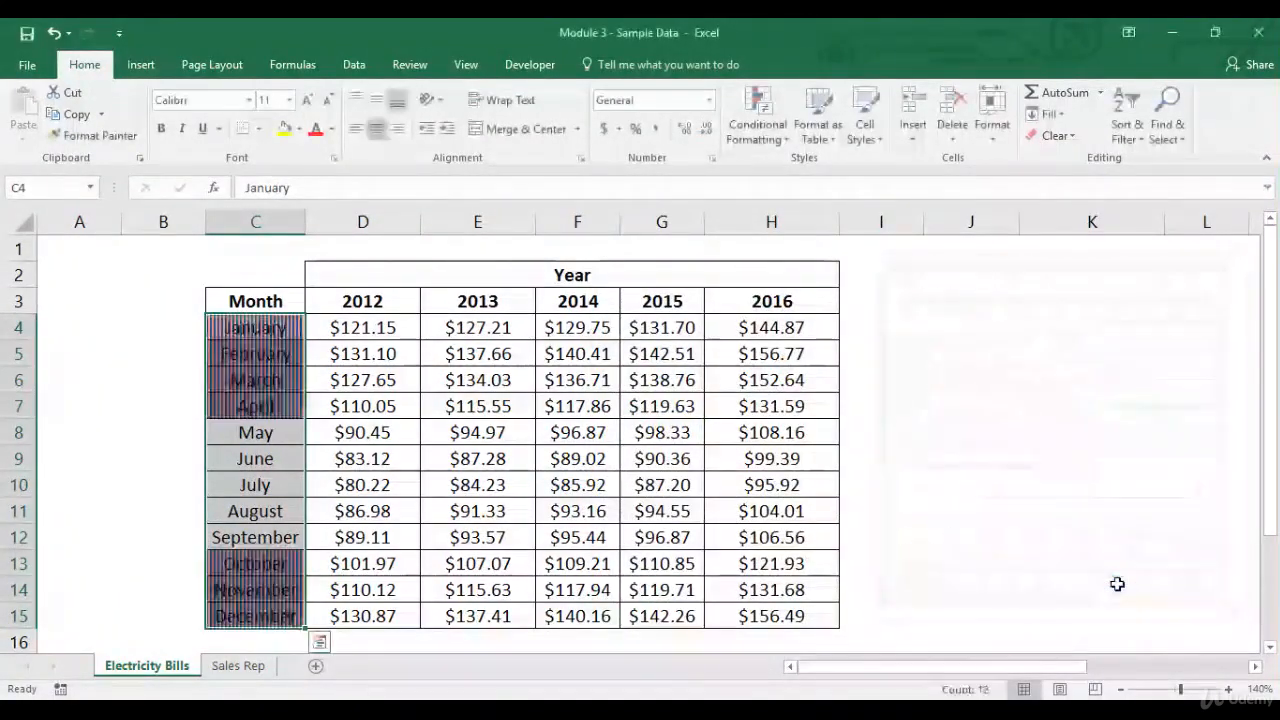
Review the striped month names in the Month column against the rule for five-year totals above 500
{"action": "left_click", "coordinate": [326, 326]}
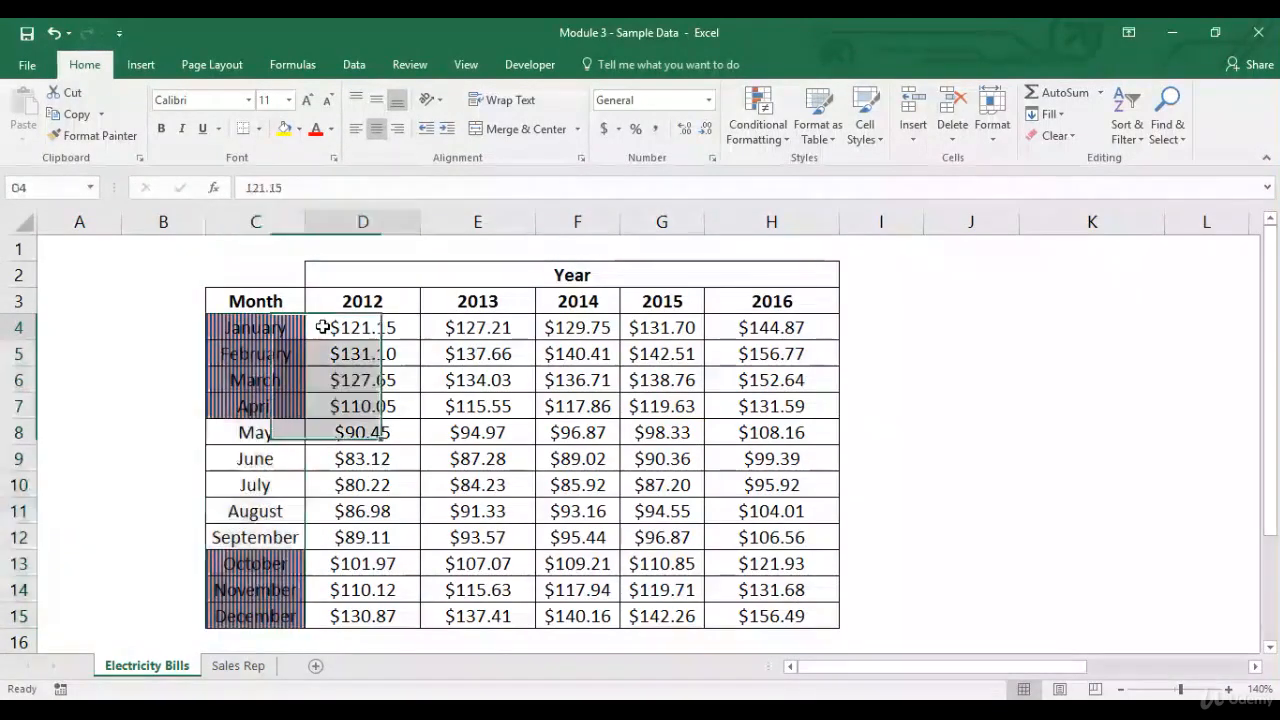
{"action": "left_click_drag", "start_coordinate": [262, 330], "coordinate": [266, 404]}
{"action": "left_click_drag", "start_coordinate": [274, 553], "coordinate": [257, 622]}
{"action": "left_click", "coordinate": [213, 272]}
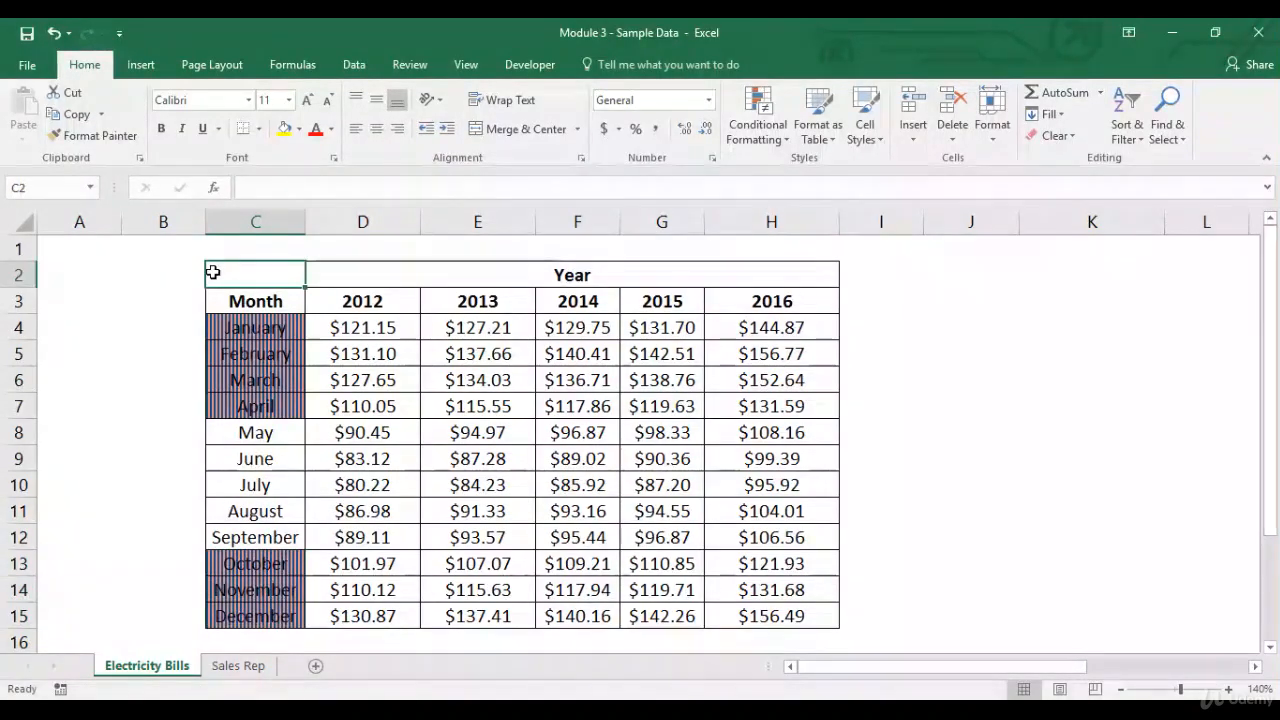